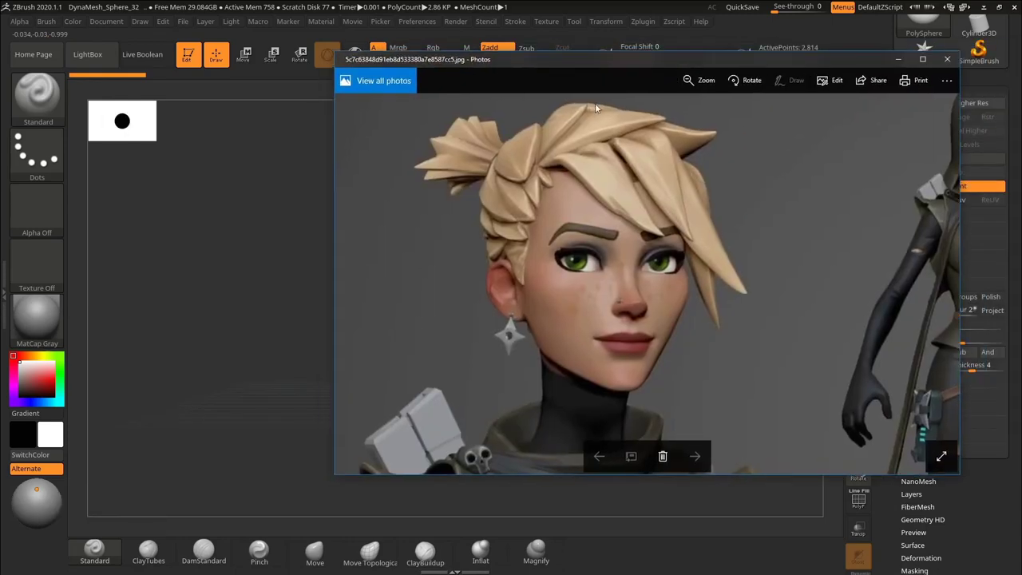
Move the reference photo off the canvas and select the Move brush with a draw size of 607.
left_click_drag(595, 60, 1021, 44)
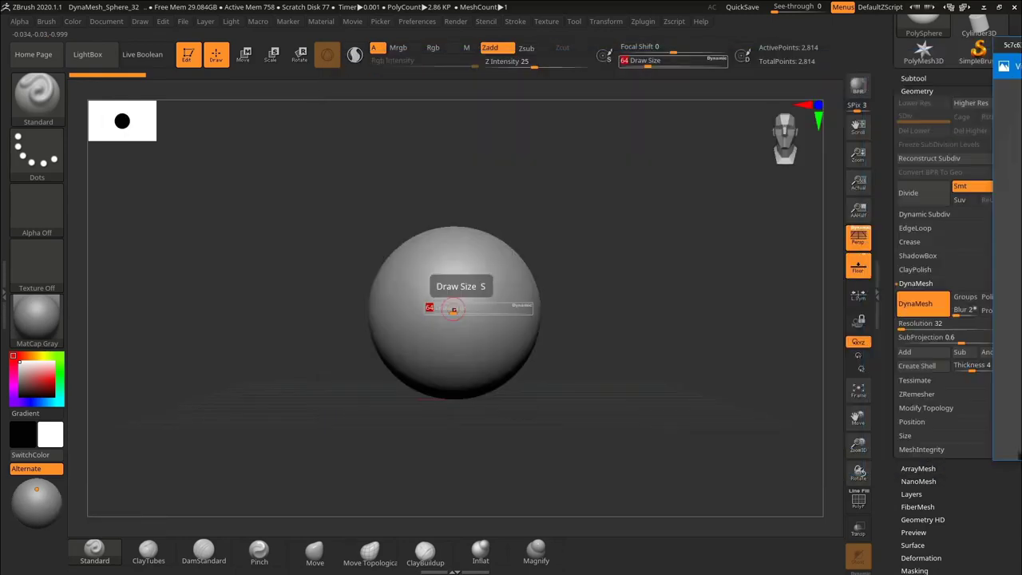
left_click(649, 376)
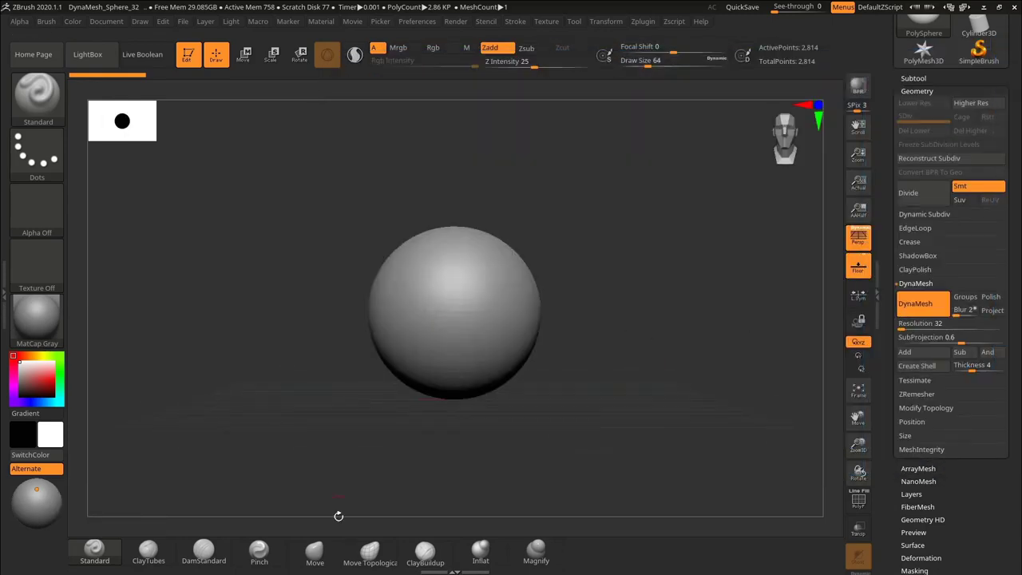
left_click(317, 551)
key("s")
left_click_drag(439, 330, 492, 330)
right_click_drag(495, 358, 512, 302, "alt")
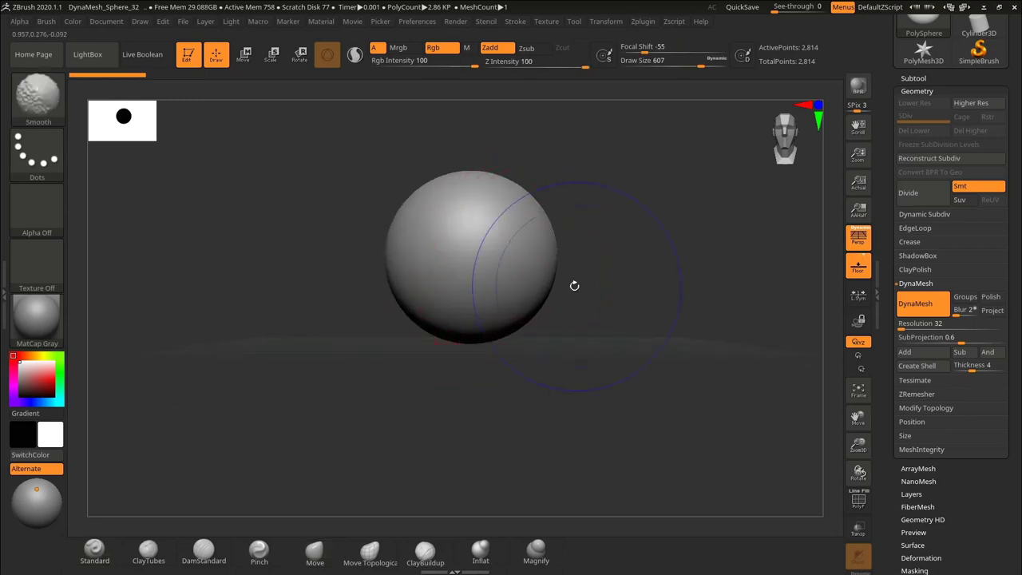
Pull the sphere's lower part down into a chin and its back outward into a cranium with the Move brush at draw size 736.
right_click_drag(575, 285, 571, 265, "ctrl")
key("s")
left_click_drag(461, 312, 464, 372)
right_click_drag(515, 367, 591, 363)
right_click_drag(597, 261, 564, 287, "alt")
left_click_drag(531, 246, 584, 256)
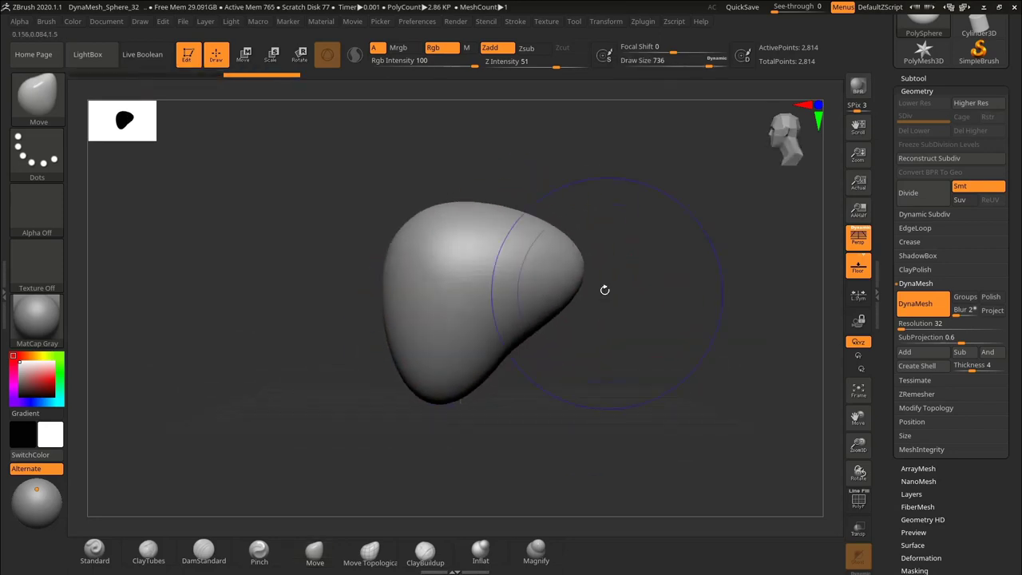
Raise the top and back of the cranium, undo the last adjustments, and reduce the draw size to 406.
right_click_drag(605, 288, 595, 303, "alt")
left_click_drag(508, 230, 524, 198)
left_click_drag(471, 211, 479, 197)
key("ctrl+z")
key("ctrl+z")
key("ctrl+z")
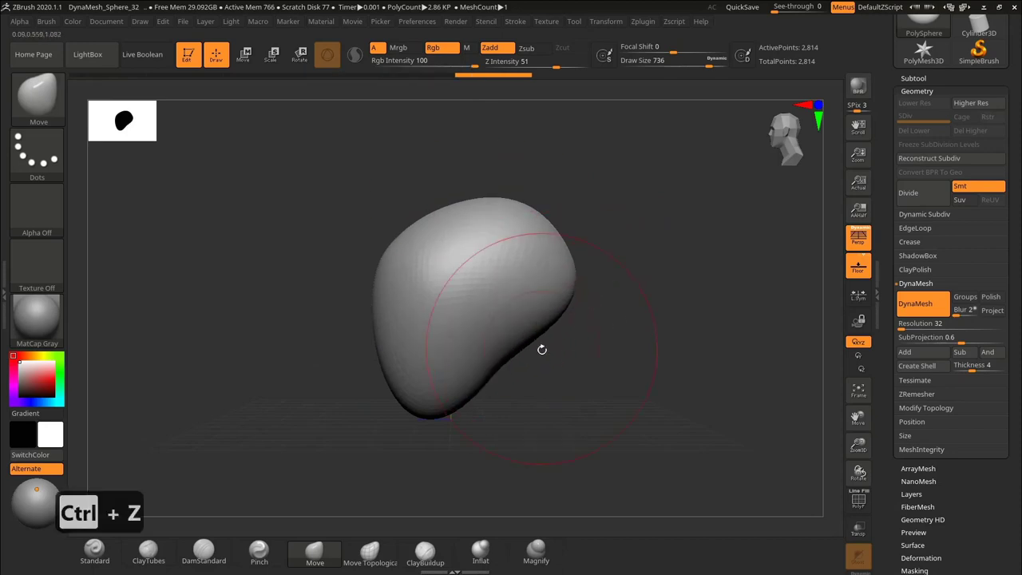
right_click_drag(419, 189, 413, 204, "alt")
key("s")
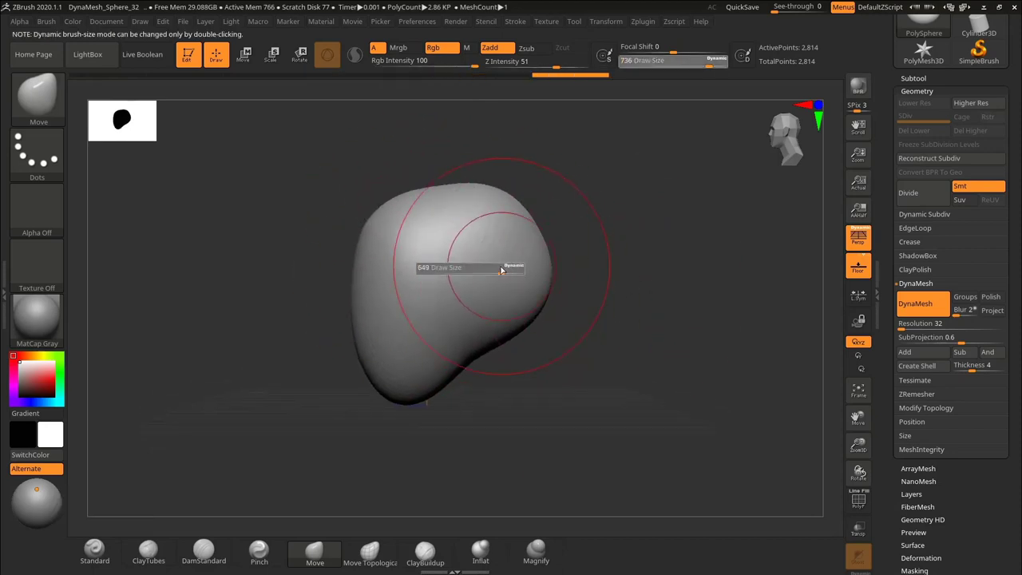
left_click_drag(506, 268, 484, 268)
Sketch guide lines over the side view for the cranium, face, jaw, ear and neck, and clear them.
key("ctrl+shift+2")
left_click_drag(445, 184, 363, 264)
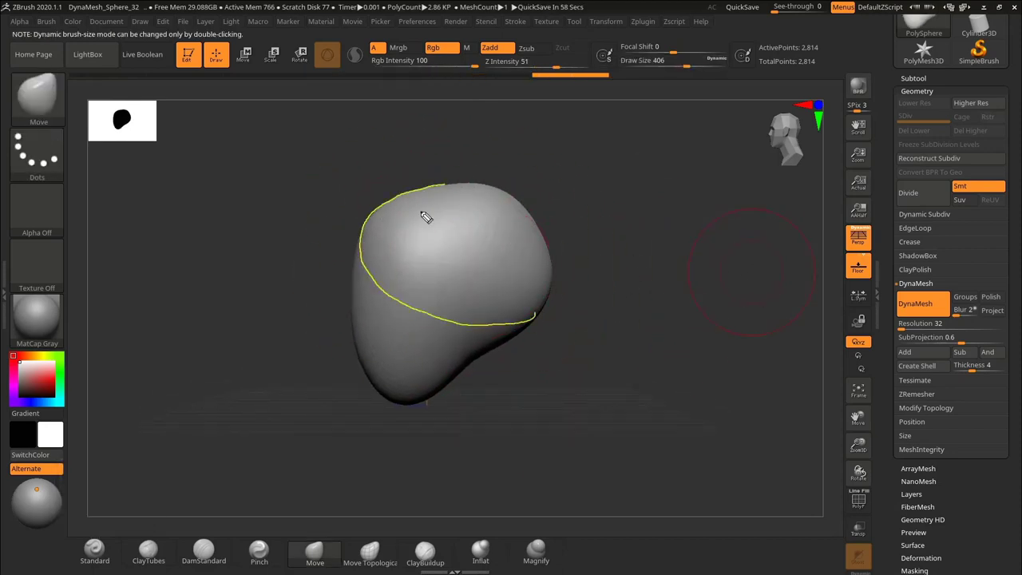
left_click_drag(404, 203, 511, 328)
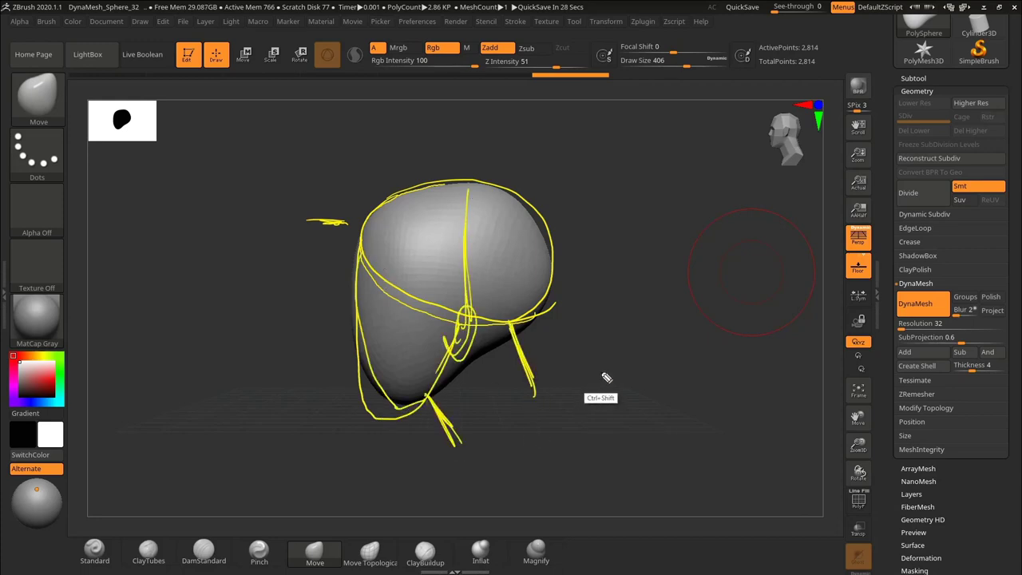
key("ctrl+shift+3")
key("ctrl+shift+4")
Adjust the chin and the top of the cranium in side view with the Move brush at draw size 498.
left_click_drag(591, 319, 615, 296, "alt")
key("s")
left_click_drag(406, 281, 414, 281)
left_click_drag(419, 382, 422, 392)
mouse_move(399, 185)
left_mouse_down("alt")
mouse_move(393, 202)
mouse_move(437, 179)
left_mouse_up("alt")
left_click_drag(496, 180, 454, 165)
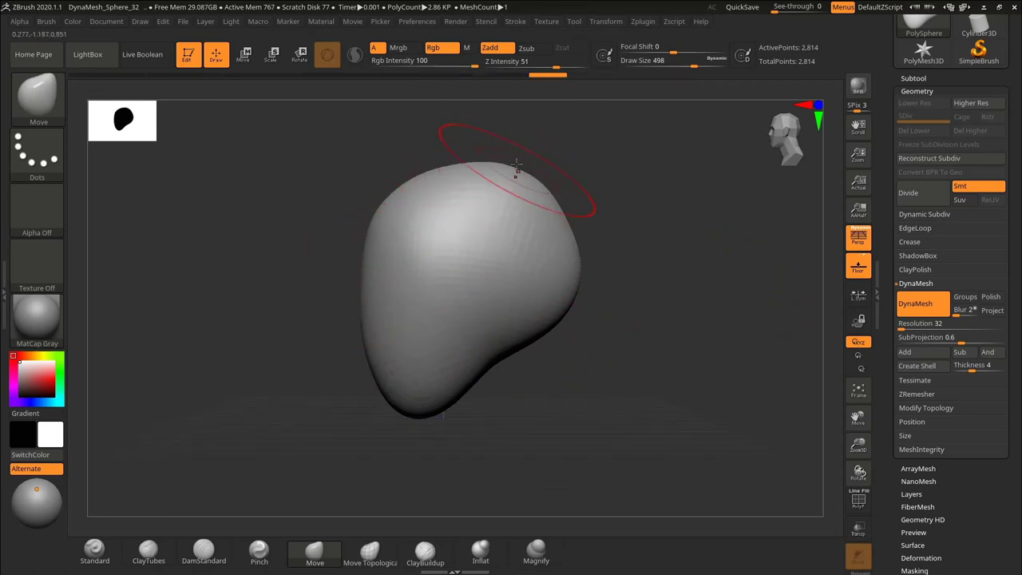
Mask a round neck base on the underside of the head at draw size 256 and invert the mask.
mouse_move(506, 358)
left_mouse_down("alt")
mouse_move(480, 284)
mouse_move(433, 257)
left_mouse_up("alt")
key("s")
left_click_drag(559, 351, 551, 300)
left_click_drag(479, 286, 495, 295, "ctrl")
mouse_move(564, 293)
left_mouse_down()
mouse_move(569, 303)
mouse_move(567, 282)
left_mouse_up()
left_click_drag(511, 304, 521, 286, "ctrl")
left_click(670, 246, "ctrl")
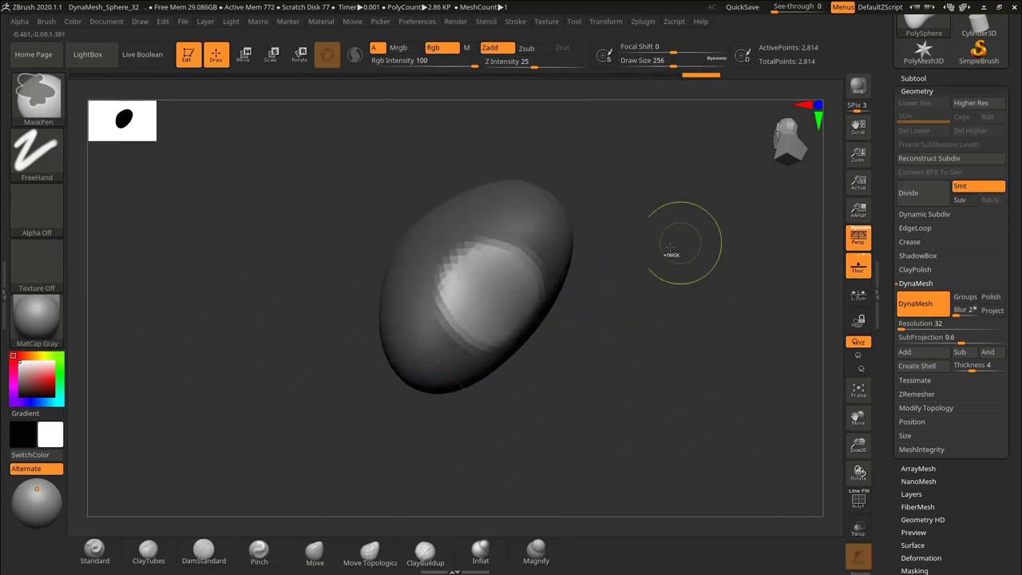
Pull the unmasked area down and back in side view to form the neck, and return to drawing mode.
mouse_move(681, 244)
left_mouse_down("shift")
mouse_move(722, 227)
mouse_move(292, 201)
left_mouse_up("shift")
key("w")
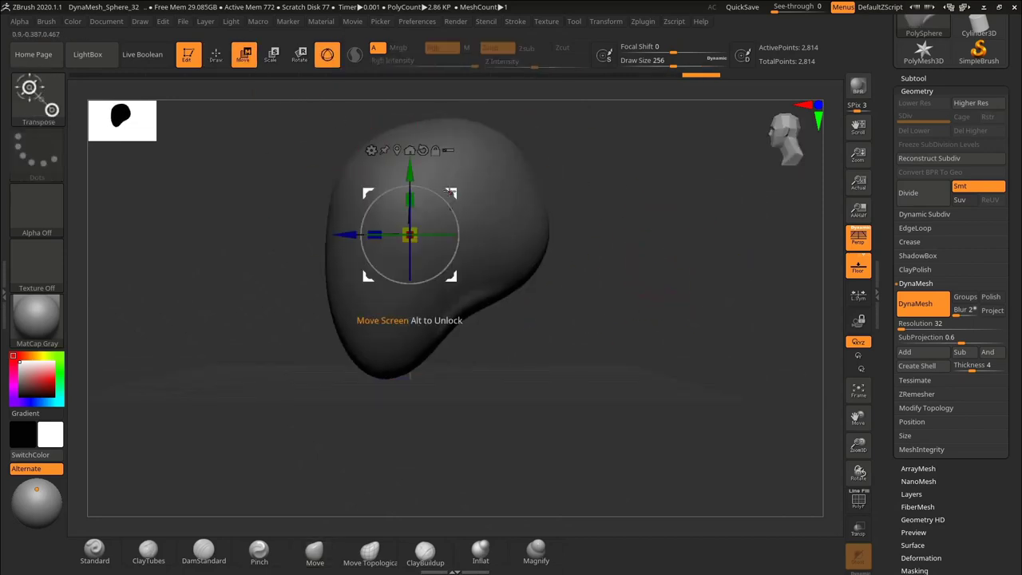
left_click_drag(450, 200, 487, 300)
key("q")
mouse_move(689, 270)
left_mouse_down()
mouse_move(646, 258)
mouse_move(607, 265)
left_mouse_up()
key("ctrl+shift+z")
key("ctrl+shift+z")
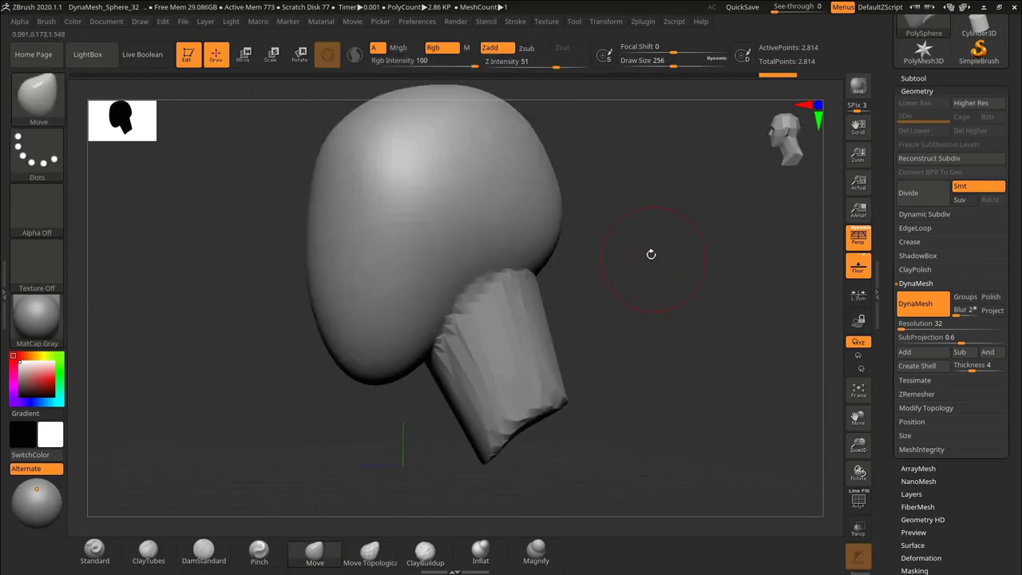
Show the polyframe, remesh the head and neck with DynaMesh at resolution 32, and hide the polyframe.
left_click_drag(606, 359, 608, 335)
key("shift+f")
left_click_drag(609, 276, 587, 339, "alt")
key("ctrl+z")
left_click_drag(601, 305, 618, 279)
left_click_drag(654, 215, 722, 359, "ctrl")
left_click_drag(721, 360, 663, 356)
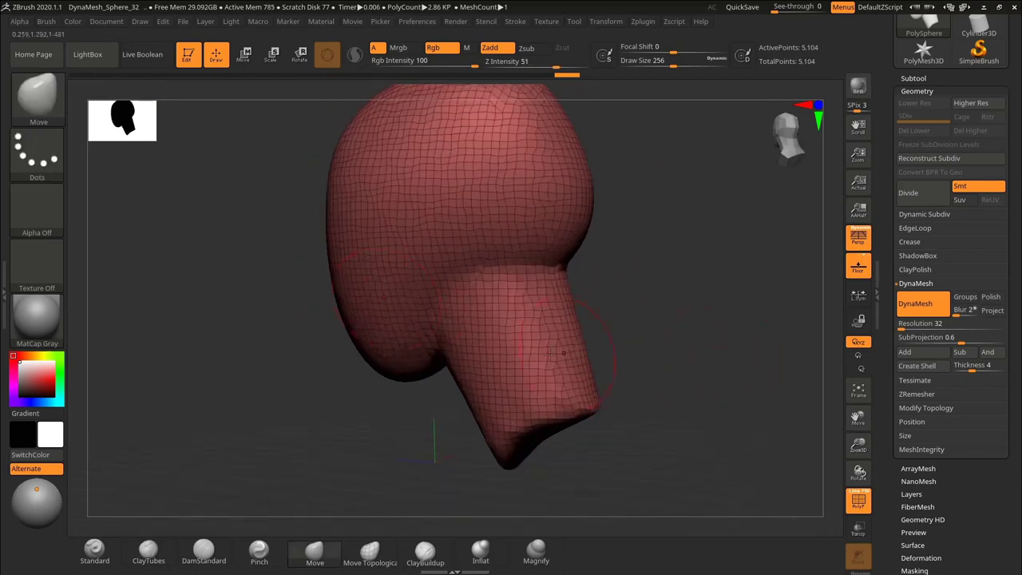
left_click_drag(715, 278, 742, 347)
key("shift+f")
Reshape the rear of the jaw where it meets the neck with the Move brush.
left_click_drag(629, 333, 659, 320, "alt")
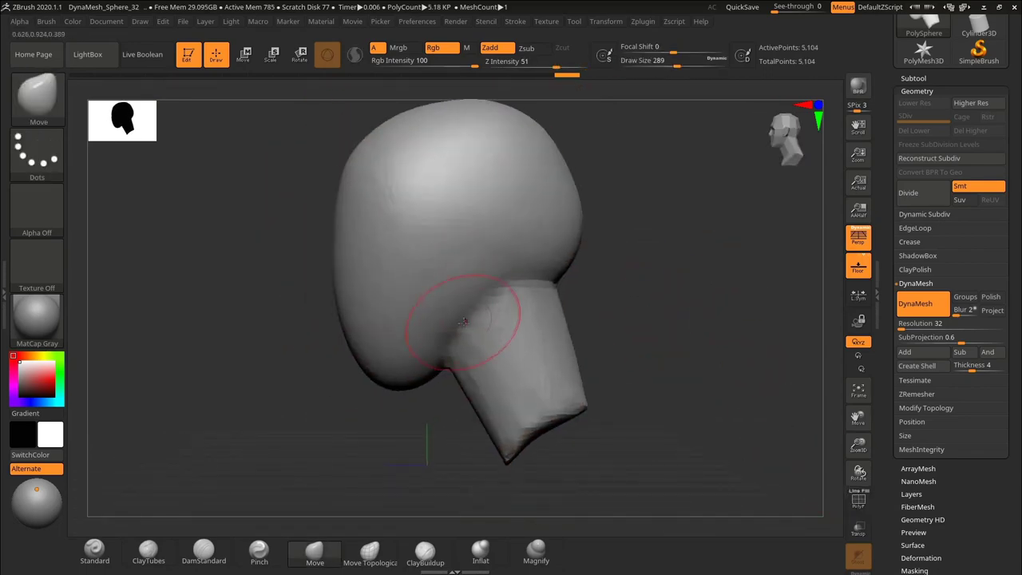
left_click_drag(442, 341, 435, 334)
left_click_drag(493, 313, 480, 302)
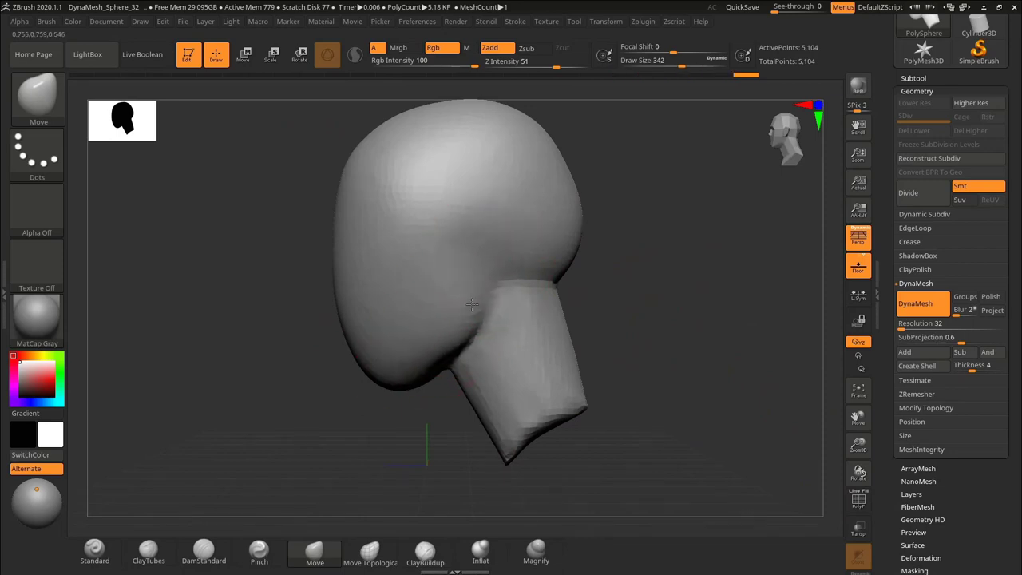
Push the upper back of the skull outward with the Move brush at draw size 469.
key("s")
left_click_drag(551, 251, 562, 251)
left_click_drag(617, 232, 613, 283, "alt")
left_click_drag(555, 218, 565, 209)
left_click_drag(515, 171, 524, 160)
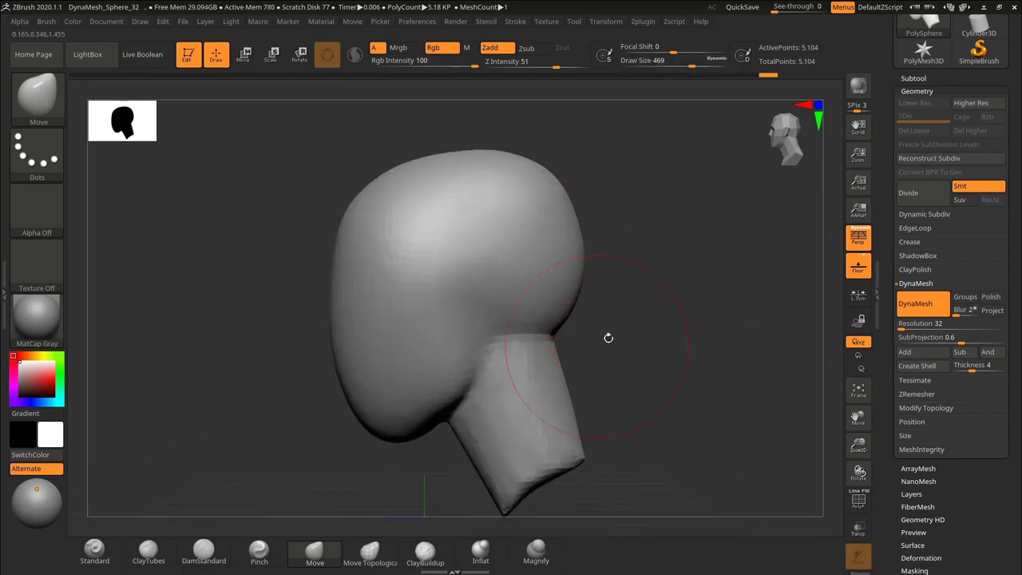
Shape the transition between the jaw and the neck with a smaller Move brush.
left_click_drag(608, 338, 605, 305, "alt")
key("s")
left_click_drag(577, 352, 552, 350)
left_click_drag(449, 445, 479, 388, "alt")
left_click_drag(476, 340, 468, 327)
left_click_drag(415, 399, 623, 264, "shift")
Refine the skull, jaw and upper neck junction from the opposite side with draw sizes of 324, 272 and 165.
mouse_move(633, 246)
left_mouse_down("alt")
mouse_move(644, 292)
mouse_move(612, 268)
left_mouse_up("alt")
key("s")
left_click_drag(612, 268, 711, 259)
left_click_drag(649, 240, 642, 273, "alt")
key("s")
left_click_drag(481, 300, 476, 315)
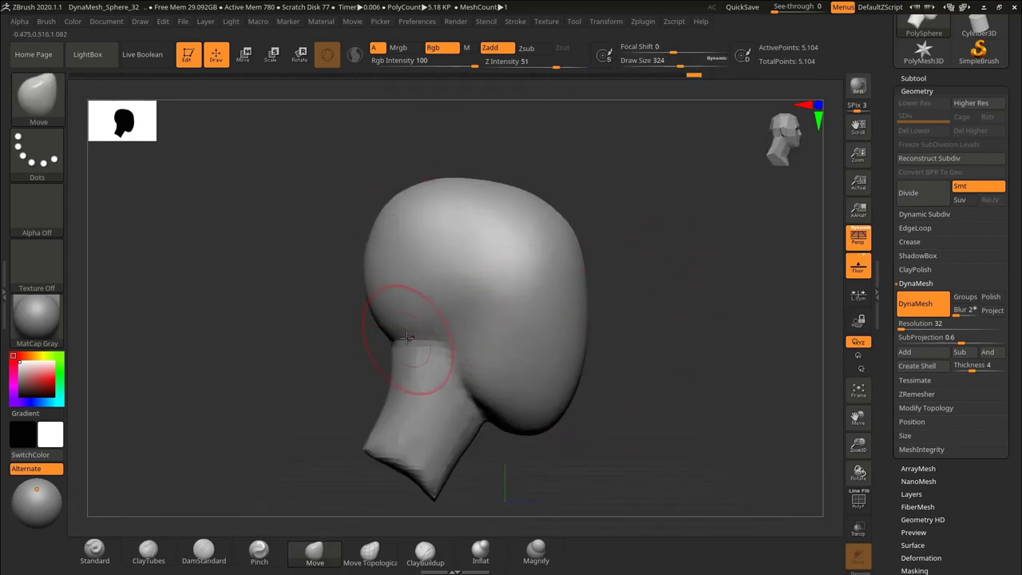
key("s")
left_click(438, 326)
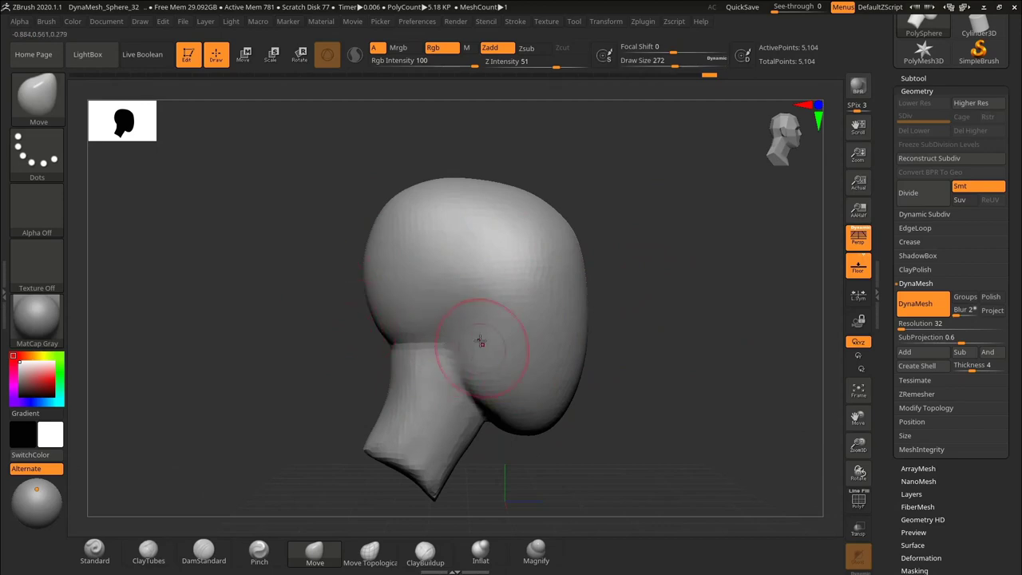
key("s")
left_click(498, 317)
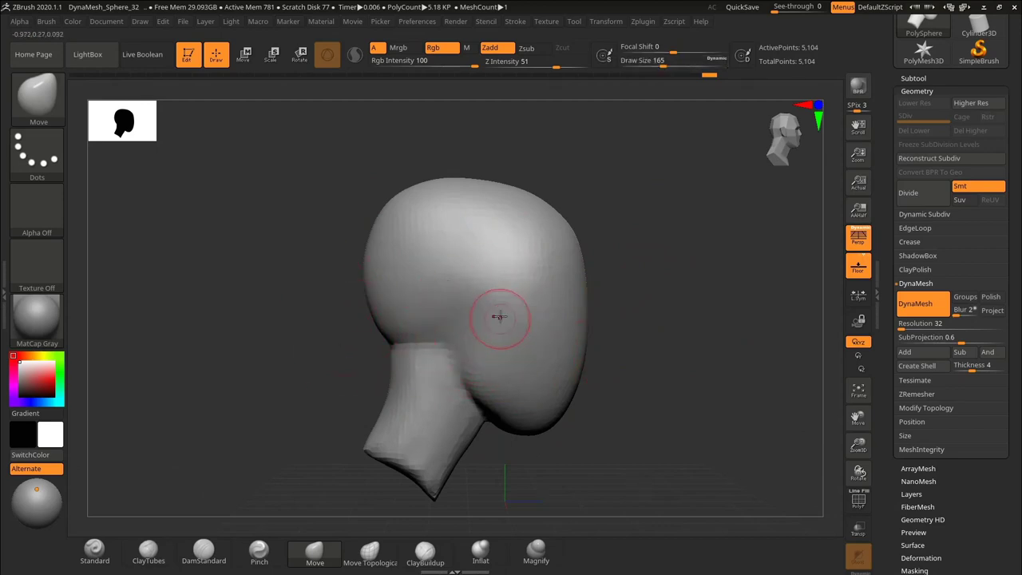
Pull the back and the top of the skull slightly outward with a larger Move brush.
key("s")
left_click(446, 283)
left_click_drag(389, 228, 383, 221)
left_click_drag(489, 181, 488, 173)
Push the forehead outward into a fuller curve with the Move brush at draw size 462.
left_click_drag(618, 275, 612, 281, "alt")
key("s")
left_click(523, 237)
key("s")
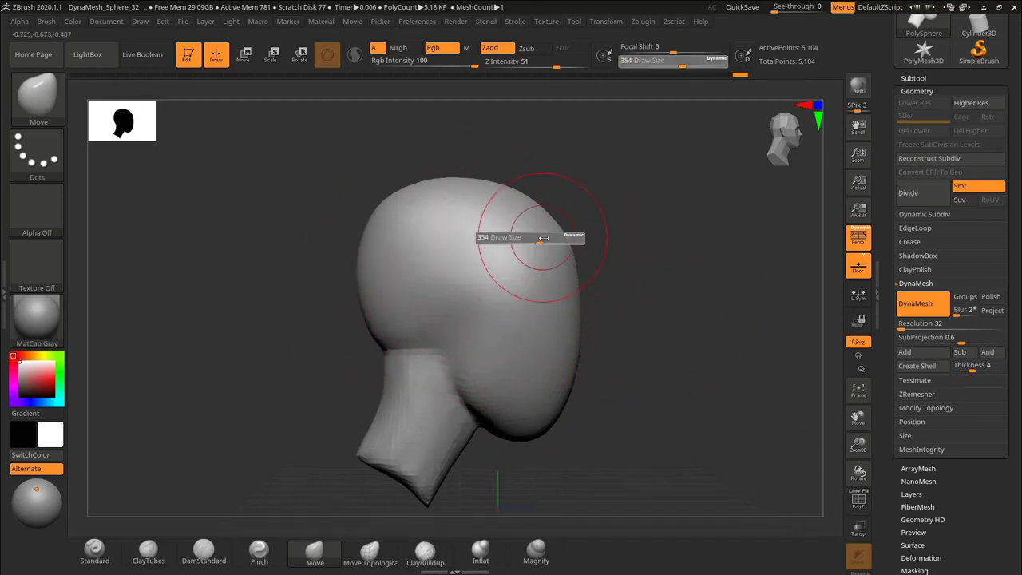
left_click(548, 237)
left_click_drag(554, 217, 562, 211)
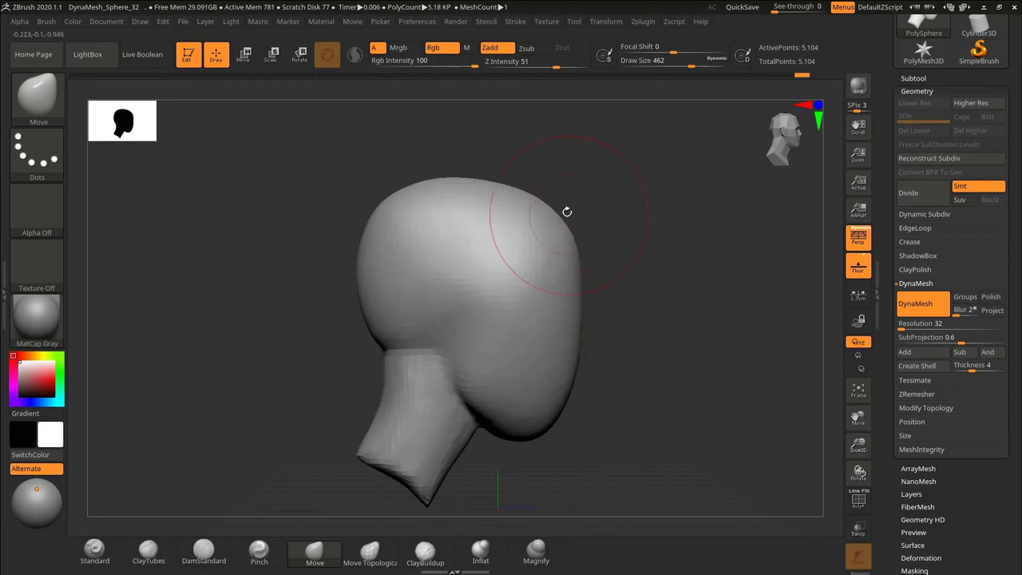
mouse_move(657, 249)
left_mouse_down("alt")
mouse_move(623, 224)
mouse_move(648, 252)
left_mouse_up("alt")
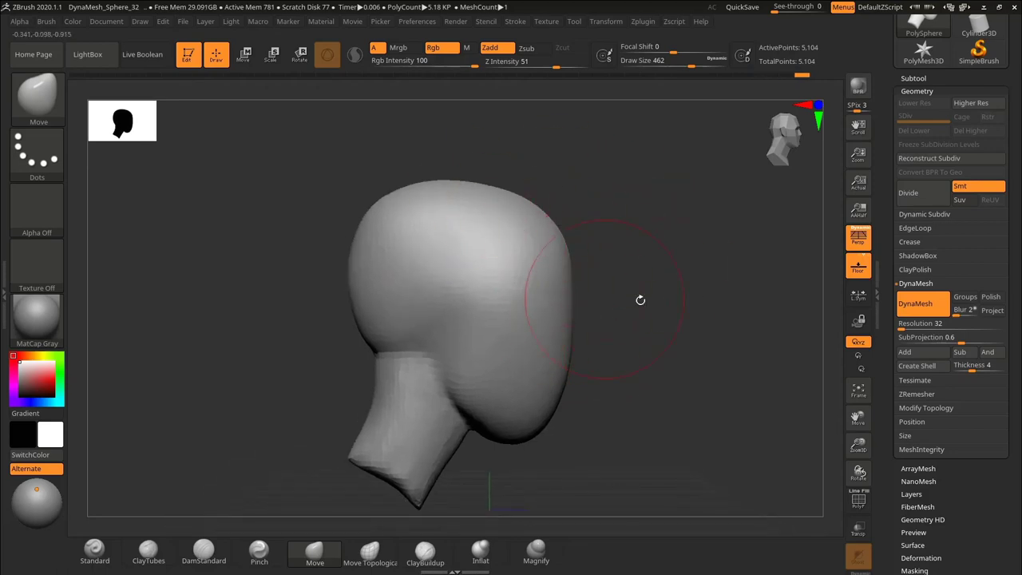
Sketch the flat and rounded forehead contours over the side view and clear the drawing.
key("ctrl+shift+2")
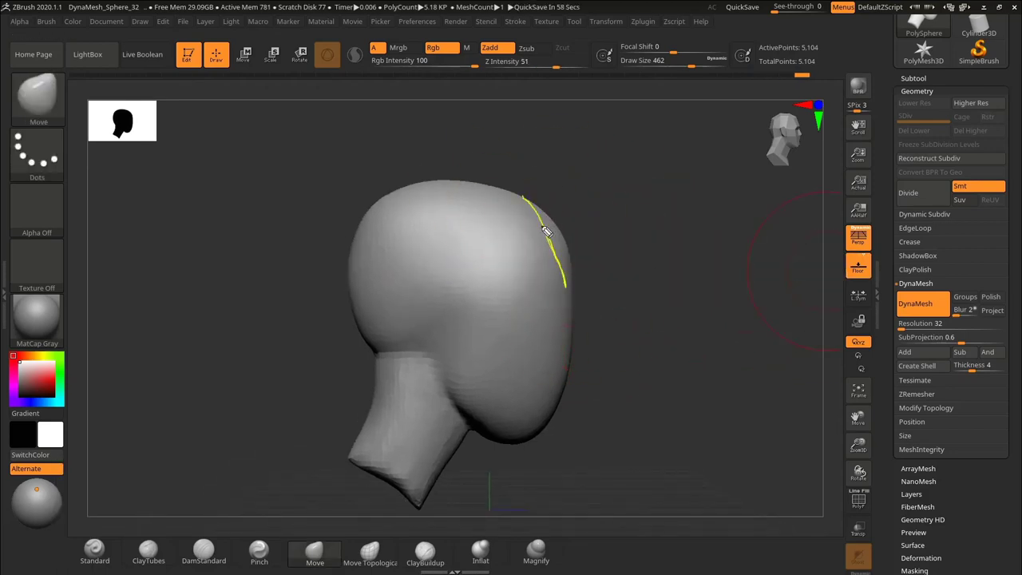
left_click_drag(546, 232, 543, 193, "ctrl+shift")
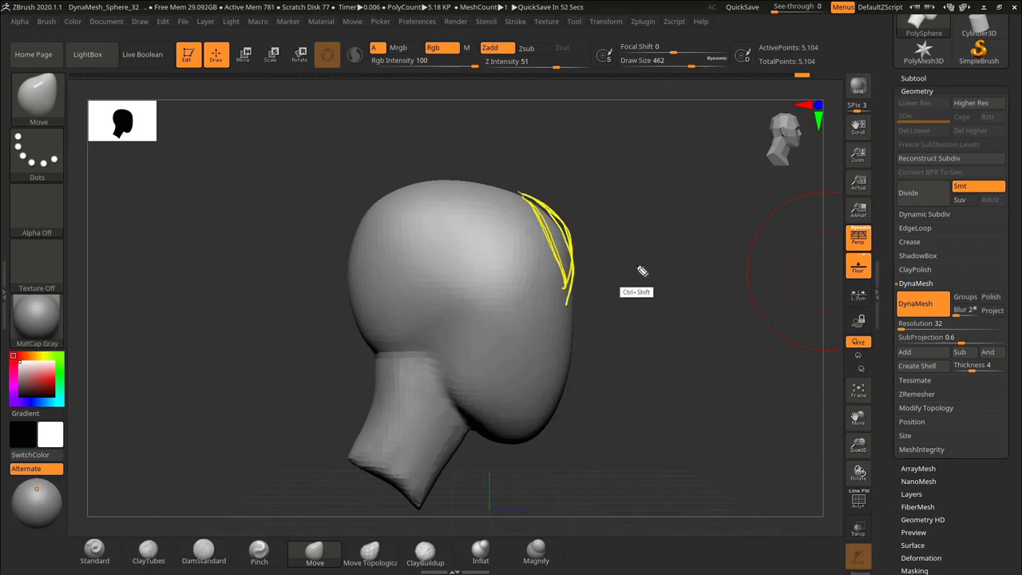
key("ctrl+shift+3")
key("ctrl+shift+4")
Try carving an eye socket into the face with the ClayTubes brush and undo the stroke.
mouse_move(639, 256)
left_mouse_down("alt")
mouse_move(671, 277)
mouse_move(628, 312)
mouse_move(612, 258)
left_mouse_up("alt")
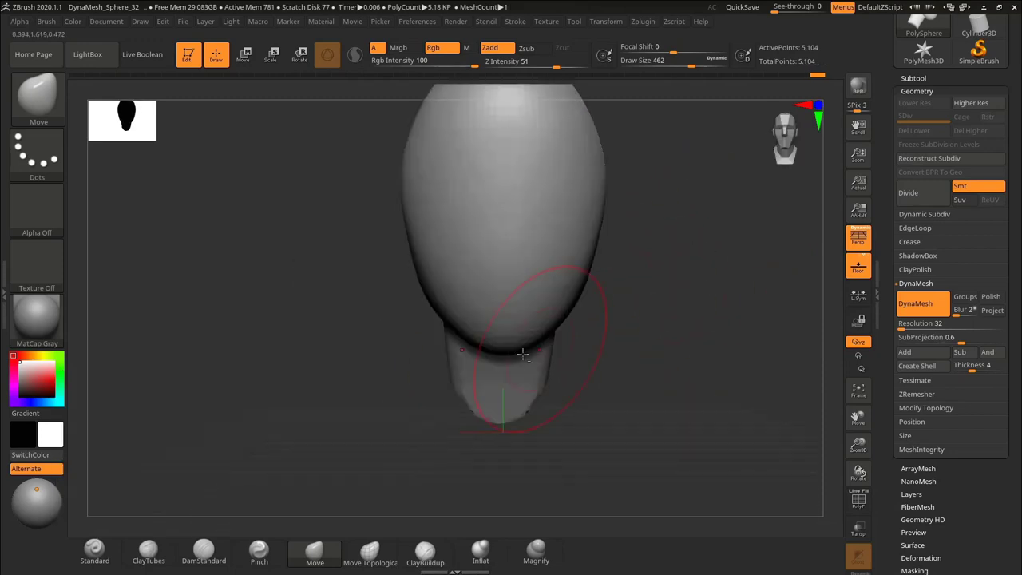
mouse_move(665, 292)
left_mouse_down()
mouse_move(589, 299)
mouse_move(616, 258)
mouse_move(534, 264)
mouse_move(244, 530)
left_mouse_up()
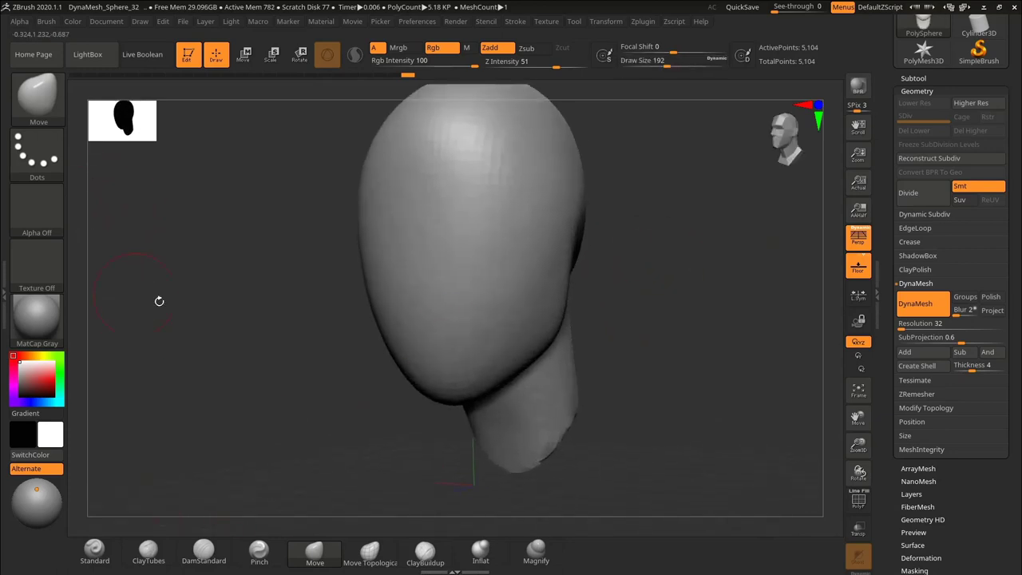
left_click(157, 557)
key("s")
left_click_drag(481, 239, 470, 239)
right_click_drag(467, 231, 453, 244, "alt")
mouse_move(643, 227)
left_mouse_down()
mouse_move(598, 247)
mouse_move(251, 243)
left_mouse_up()
left_click_drag(595, 281, 519, 270)
left_click_drag(493, 254, 503, 276, "alt")
left_click_drag(723, 254, 591, 255)
key("ctrl+z")
Carve both eye sockets symmetrically into the face with the ClayBuildup brush at draw size 161.
mouse_move(481, 262)
left_mouse_down("alt")
mouse_move(484, 276)
mouse_move(475, 275)
left_mouse_up("alt")
right_click_drag(472, 280, 457, 255, "alt")
left_click(432, 552)
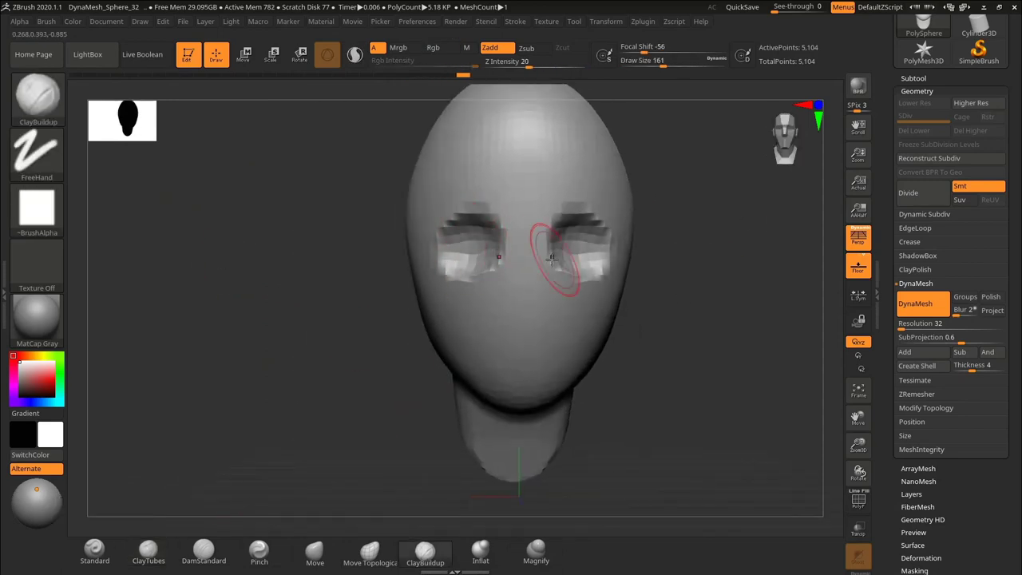
Build up a blocky nose between the eye sockets with the ClayBuildup brush.
left_click_drag(523, 283, 523, 302)
mouse_move(508, 299)
right_mouse_down()
mouse_move(666, 276)
mouse_move(625, 264)
right_mouse_up()
left_click_drag(625, 265, 559, 275)
left_click_drag(595, 288, 598, 302, "alt")
right_click_drag(598, 302, 512, 284)
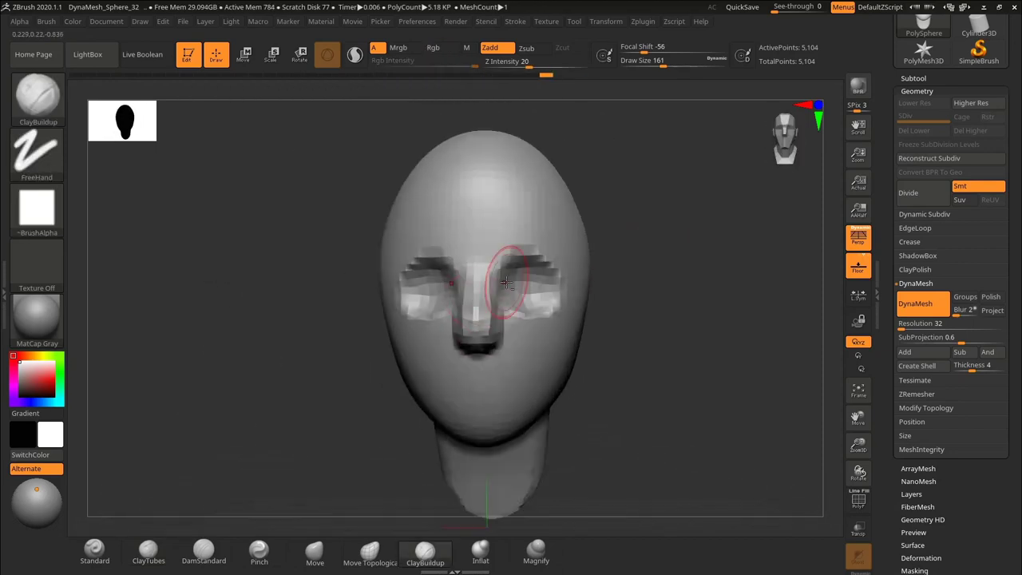
Smooth the nose and build up the mouth area below it with clay strokes.
right_click_drag(643, 257, 559, 270)
left_click_drag(539, 273, 529, 302, "shift")
right_click_drag(535, 292, 669, 259)
mouse_move(473, 310)
left_mouse_down()
mouse_move(464, 338)
mouse_move(534, 375)
left_mouse_up()
right_click_drag(620, 331, 555, 288)
left_click_drag(443, 380, 508, 382)
Smooth the clay strokes on the face from several angles.
mouse_move(552, 303)
right_mouse_down()
mouse_move(614, 324)
mouse_move(625, 345)
mouse_move(487, 276)
right_mouse_up()
left_click_drag(477, 267, 484, 277, "shift")
right_click_drag(631, 257, 567, 245)
left_click_drag(530, 264, 519, 276, "shift")
Mask an ear shape on the side of the head with a smaller brush and invert the mask.
right_click_drag(639, 254, 597, 223)
key("s")
left_click_drag(510, 269, 498, 268)
left_click(657, 279, "ctrl")
mouse_move(657, 280)
right_mouse_down()
mouse_move(696, 285)
mouse_move(648, 290)
mouse_move(647, 348)
right_mouse_up()
right_click_drag(647, 348, 645, 325, "alt")
Pull the unmasked ear shape outward from the head with the Move brush.
left_click(315, 552)
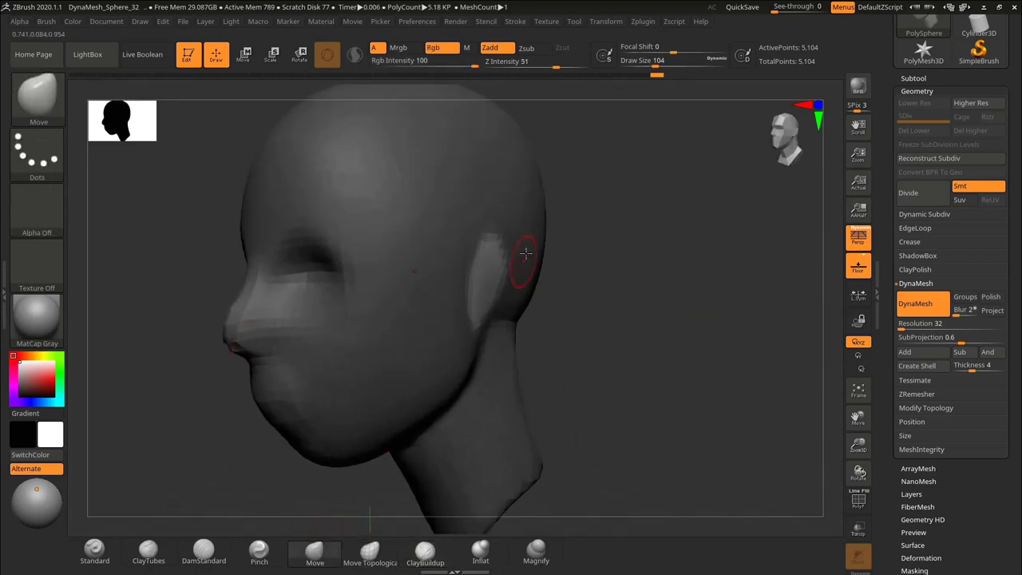
key("s")
left_click_drag(479, 257, 501, 258)
right_click_drag(500, 258, 420, 258, "shift")
left_click_drag(487, 257, 470, 256)
left_click_drag(496, 301, 484, 298)
Adjust the ear's outline and angle, smooth its surface, and refine it at draw size 169.
right_click_drag(485, 298, 592, 289)
right_click_drag(532, 321, 454, 310)
left_click_drag(548, 302, 537, 296)
mouse_move(463, 300)
right_mouse_down()
mouse_move(520, 301)
mouse_move(503, 294)
right_mouse_up()
left_click_drag(518, 289, 501, 283, "shift")
right_click_drag(537, 275, 611, 258)
key("s")
mouse_move(523, 297)
left_mouse_down()
mouse_move(511, 297)
mouse_move(534, 281)
left_mouse_up()
mouse_move(521, 249)
right_mouse_down()
mouse_move(443, 238)
mouse_move(505, 258)
right_mouse_up()
Clear the mask and remesh the head with DynaMesh to merge the ears.
left_click_drag(325, 279, 375, 409, "ctrl")
right_click_drag(438, 289, 534, 251, "shift")
right_click_drag(534, 250, 545, 249, "shift")
left_click_drag(636, 214, 796, 389, "ctrl")
right_click_drag(663, 272, 511, 239)
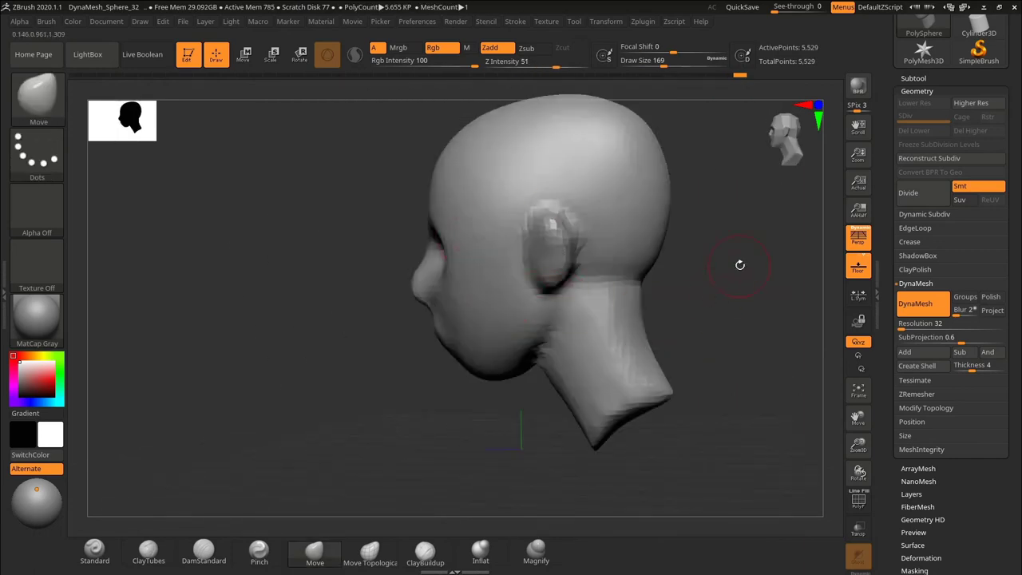
Smooth the ear's surface along its length.
right_click_drag(740, 264, 679, 267)
right_click_drag(679, 267, 667, 288, "ctrl")
right_click_drag(734, 270, 690, 274, "alt")
right_click_drag(615, 273, 759, 281)
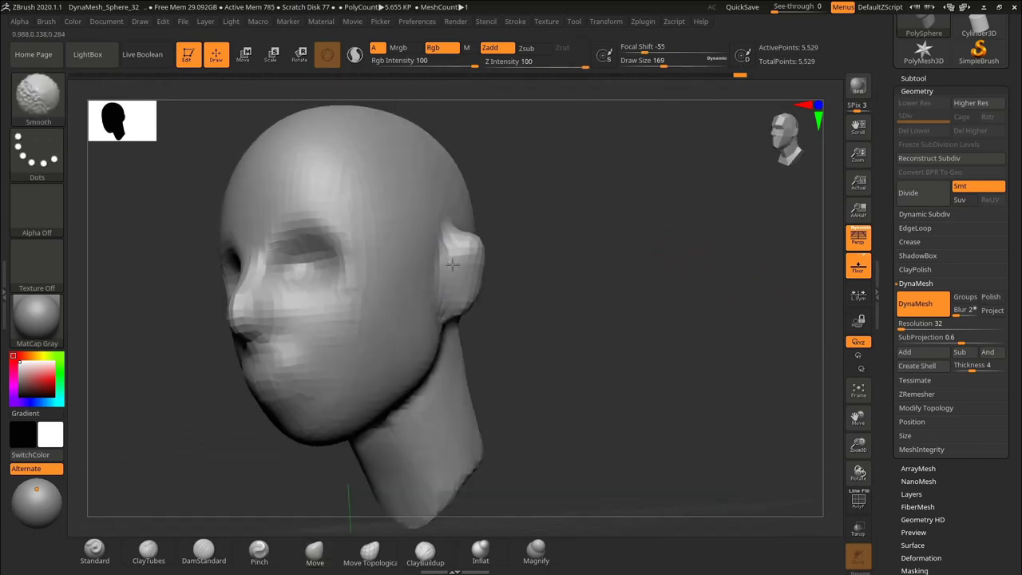
left_click_drag(457, 257, 459, 297, "shift")
Sketch proportion guides in side view: nose-base and brow lines, nose and ear contours, and the cranium circle.
mouse_move(651, 257)
right_mouse_down()
mouse_move(591, 271)
mouse_move(612, 260)
mouse_move(676, 271)
mouse_move(672, 280)
right_mouse_up()
key("ctrl+shift+2")
left_click_drag(471, 309, 514, 310)
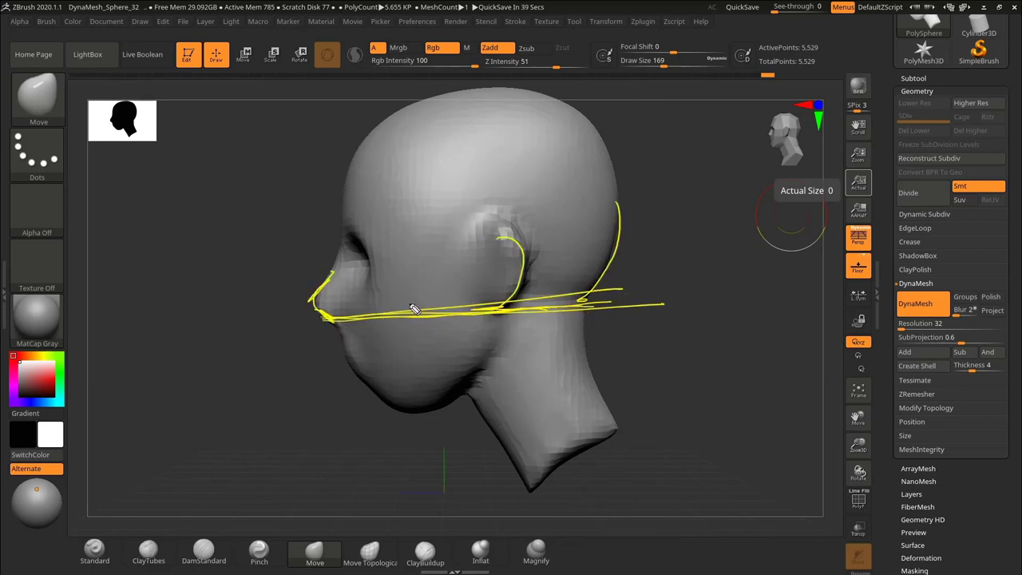
left_click_drag(382, 223, 736, 225)
left_click_drag(308, 228, 685, 214)
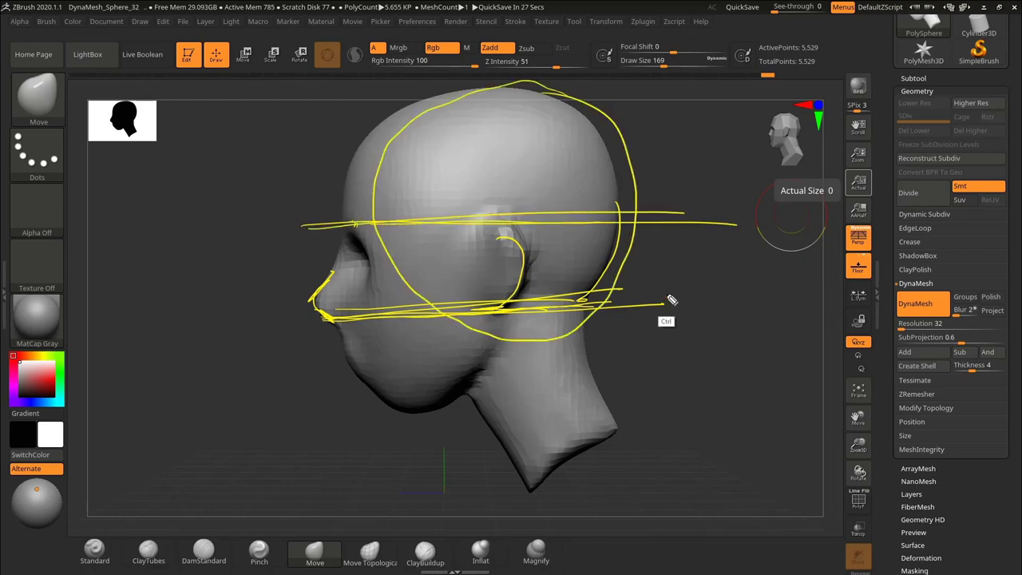
Clear the sketched guides and reshape the base of the nose with the Move brush at draw size 278.
key("ctrl+shift+3")
key("ctrl+shift+4")
mouse_move(671, 300)
left_mouse_down()
mouse_move(693, 304)
mouse_move(639, 304)
mouse_move(663, 343)
left_mouse_up()
key("s")
left_click_drag(393, 301, 403, 301)
left_click_drag(361, 318, 358, 310)
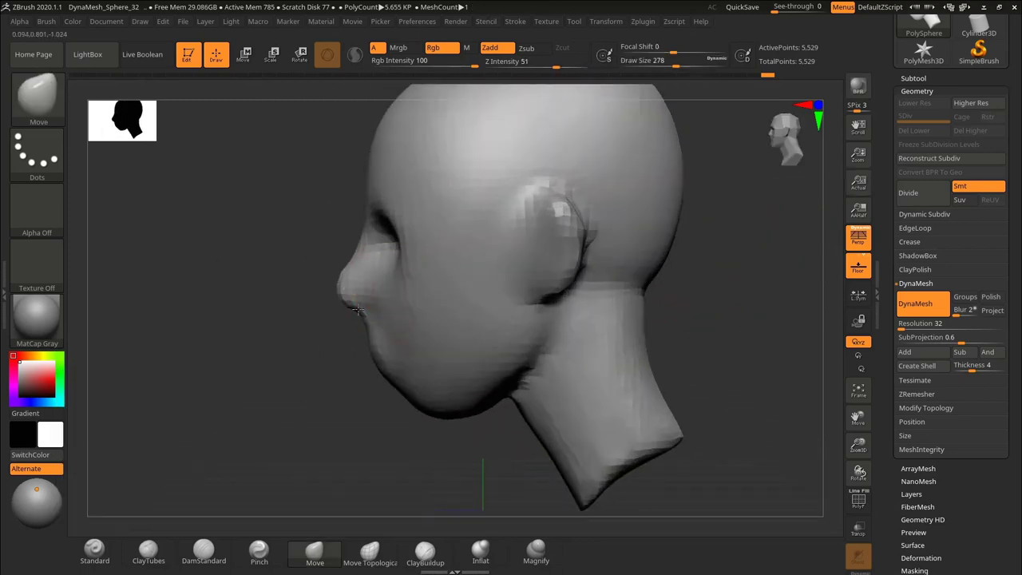
Reshape the mouth area, chin and jawline in side view with the Move brush.
key("s")
left_click_drag(385, 346, 384, 346)
right_click_drag(506, 356, 494, 328, "alt")
mouse_move(401, 373)
left_mouse_down()
mouse_move(393, 381)
mouse_move(457, 377)
left_mouse_up()
right_click_drag(484, 379, 461, 343, "alt")
Reshape the forehead profile in side view with the Move brush at draw size 312.
key("s")
left_click_drag(489, 360, 515, 378)
key("f")
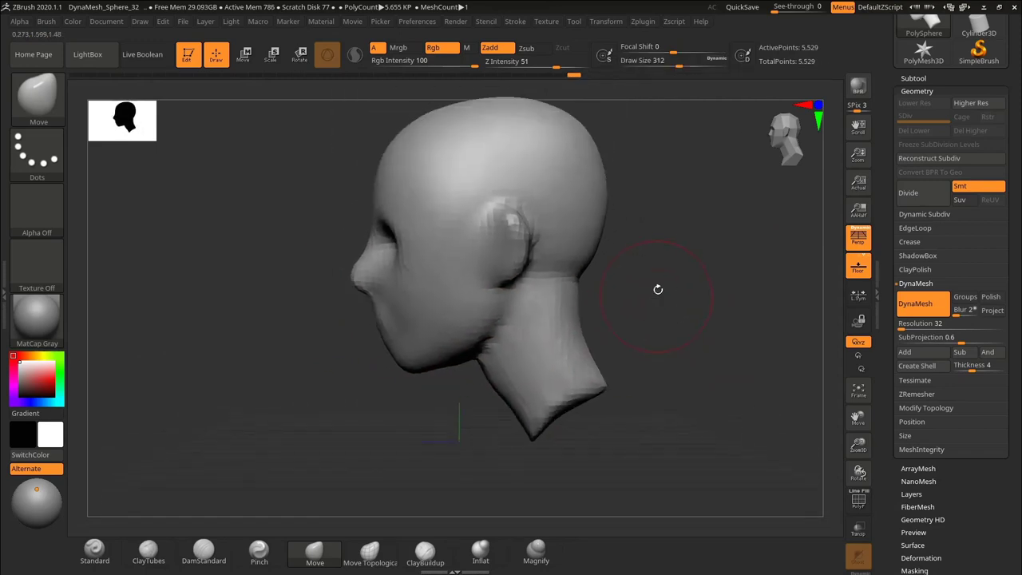
mouse_move(657, 288)
left_mouse_down("alt")
mouse_move(695, 342)
mouse_move(689, 391)
left_mouse_up("alt")
left_click_drag(358, 238, 370, 209)
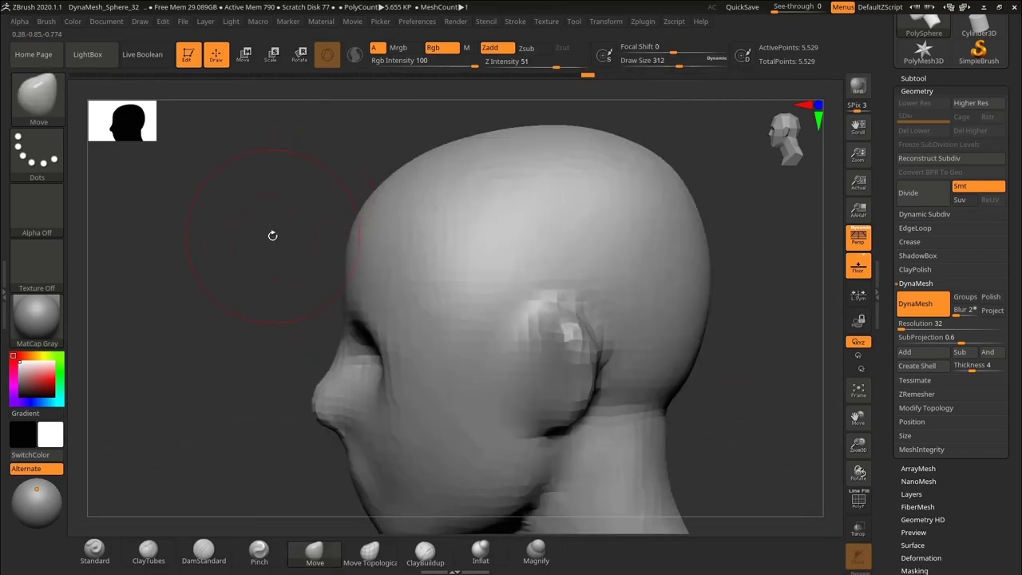
left_click_drag(271, 234, 254, 201, "alt")
left_click_drag(692, 216, 702, 227, "alt")
Adjust the top contour of the skull in side view and set the draw size to 413.
key("s")
left_click_drag(513, 204, 529, 204)
mouse_move(548, 166)
left_mouse_down()
mouse_move(547, 158)
mouse_move(502, 167)
left_mouse_up()
left_click_drag(669, 209, 658, 164, "alt")
key("s")
left_click_drag(547, 184, 539, 184)
Sketch the skull's top contour, its highest point and a vertical line through the ear, and clear the sketch.
key("ctrl+shift+3")
key("ctrl+shift+2")
mouse_move(378, 243)
left_mouse_down()
mouse_move(389, 224)
mouse_move(643, 269)
left_mouse_up()
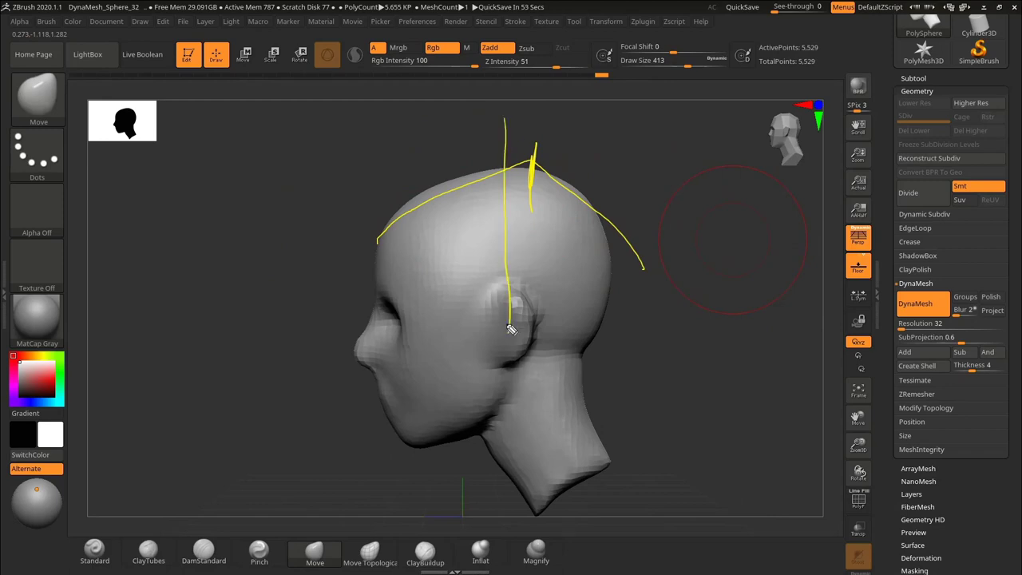
key("ctrl+shift+3")
key("ctrl+shift+4")
View the head from above without perspective and set the draw size to 640.
mouse_move(657, 253)
left_mouse_down("shift")
mouse_move(616, 229)
mouse_move(682, 288)
mouse_move(646, 281)
left_mouse_up("shift")
left_click(856, 246)
key("s")
left_click_drag(425, 253, 441, 254)
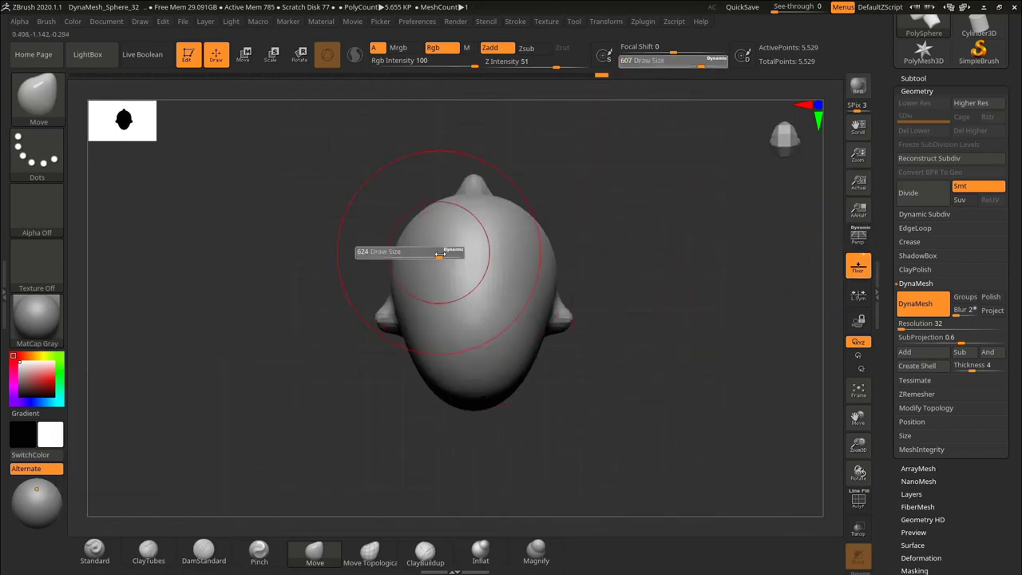
Sketch guides for the flat forehead and the side of the skull in top view, and clear them.
key("ctrl+shift+2")
left_click_drag(425, 209, 522, 205)
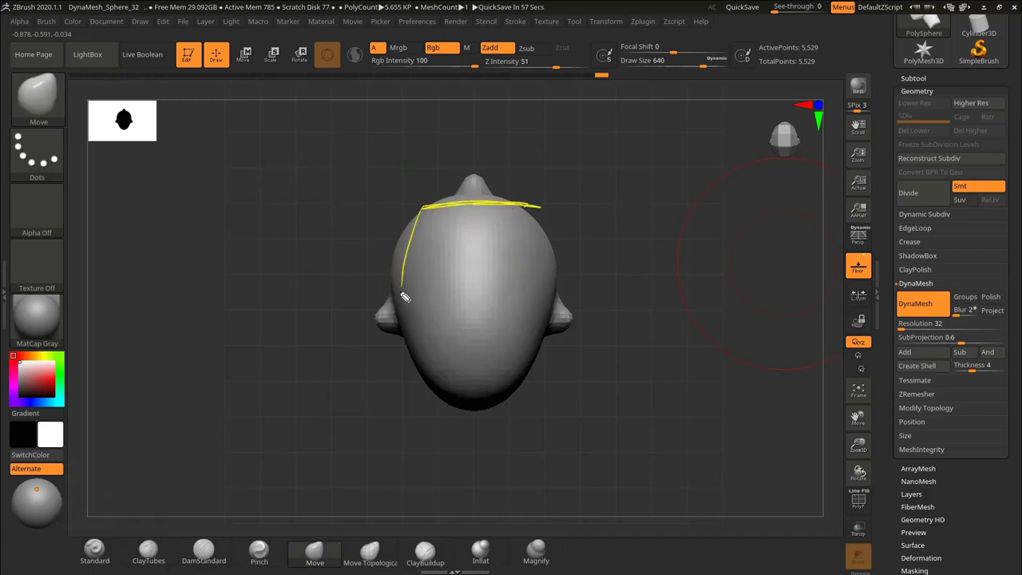
key("ctrl+shift+3")
key("ctrl+shift+4")
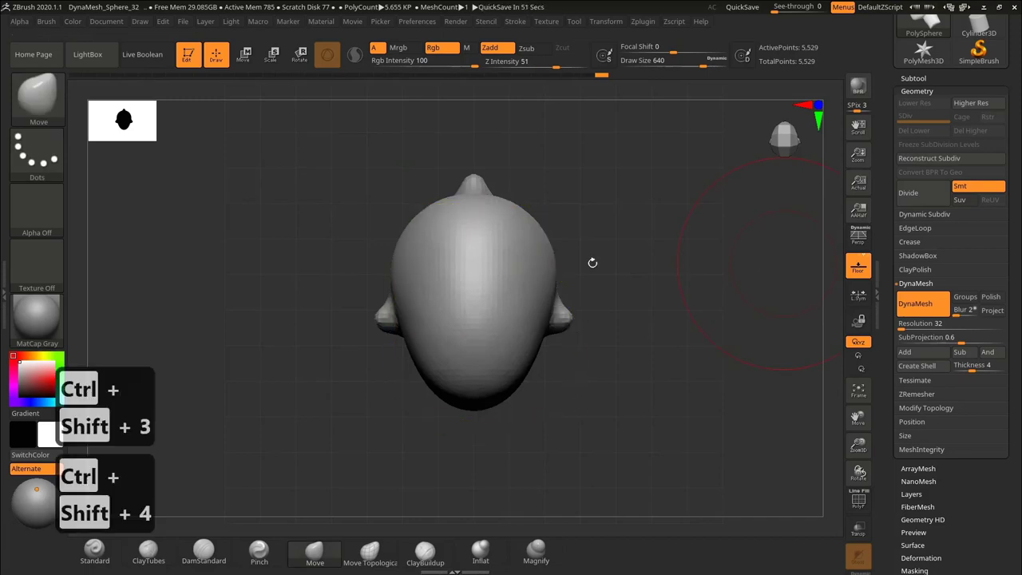
Widen the back of the skull and taper it toward the forehead in top view, using draw sizes 632 and 543.
left_click_drag(430, 357, 406, 358)
key("s")
mouse_move(407, 230)
left_mouse_down()
mouse_move(420, 233)
mouse_move(409, 232)
left_mouse_up()
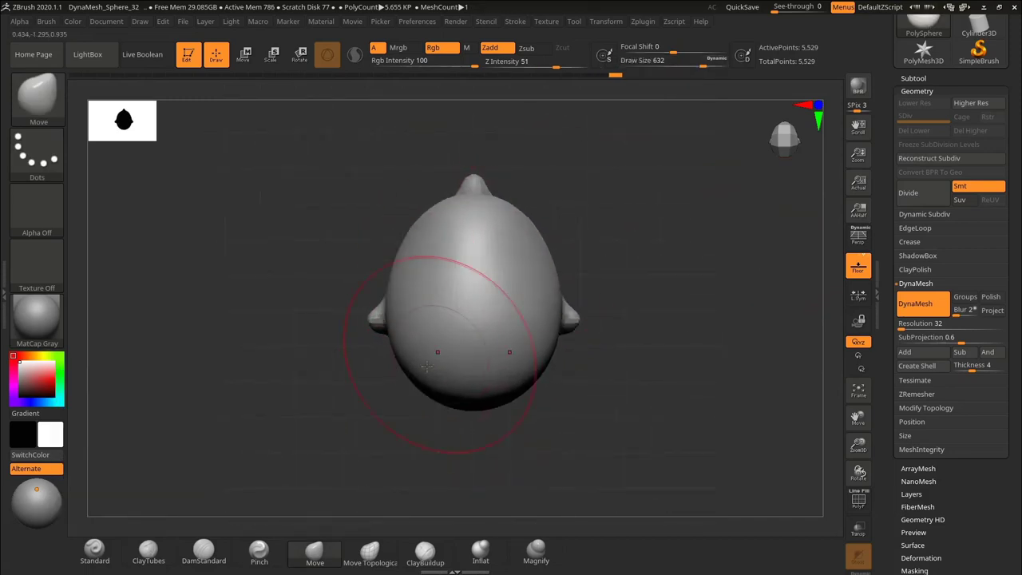
left_click_drag(419, 371, 397, 372)
left_click_drag(389, 317, 383, 318)
left_click_drag(523, 169, 508, 182, "alt")
key("s")
left_click_drag(401, 274, 394, 274)
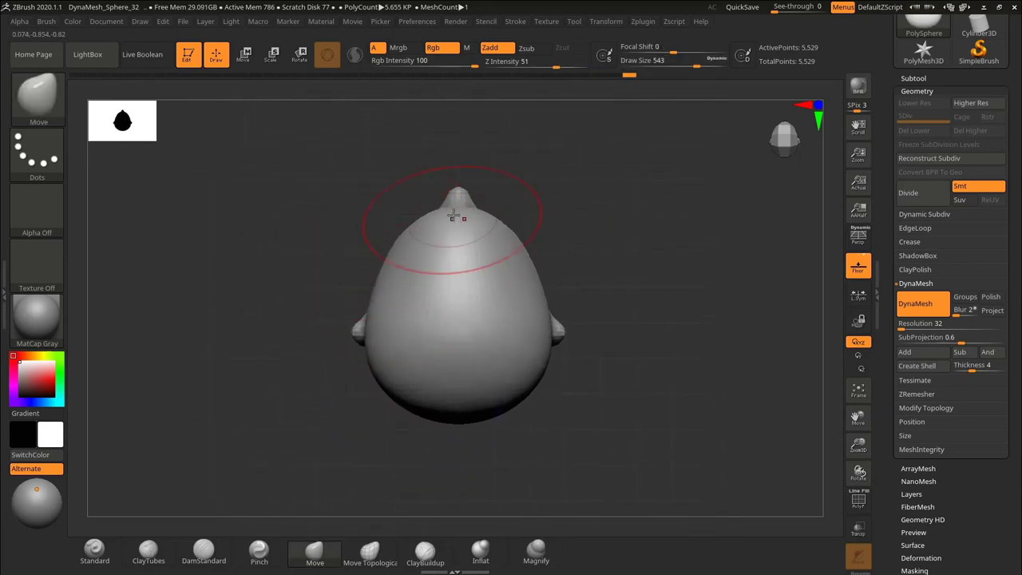
left_click_drag(421, 406, 420, 412)
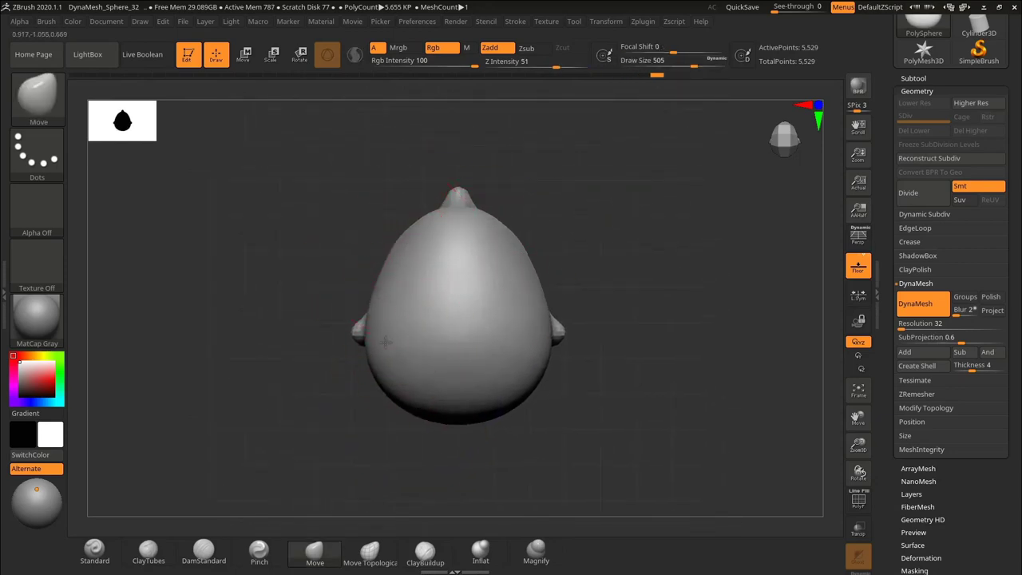
Adjust the ears and the lower skull beside the neck in rear view with the Move brush at draw size 342.
mouse_move(619, 359)
left_mouse_down()
mouse_move(631, 229)
mouse_move(632, 275)
left_mouse_up()
key("s")
left_click_drag(405, 304, 395, 304)
left_click_drag(369, 339, 380, 337)
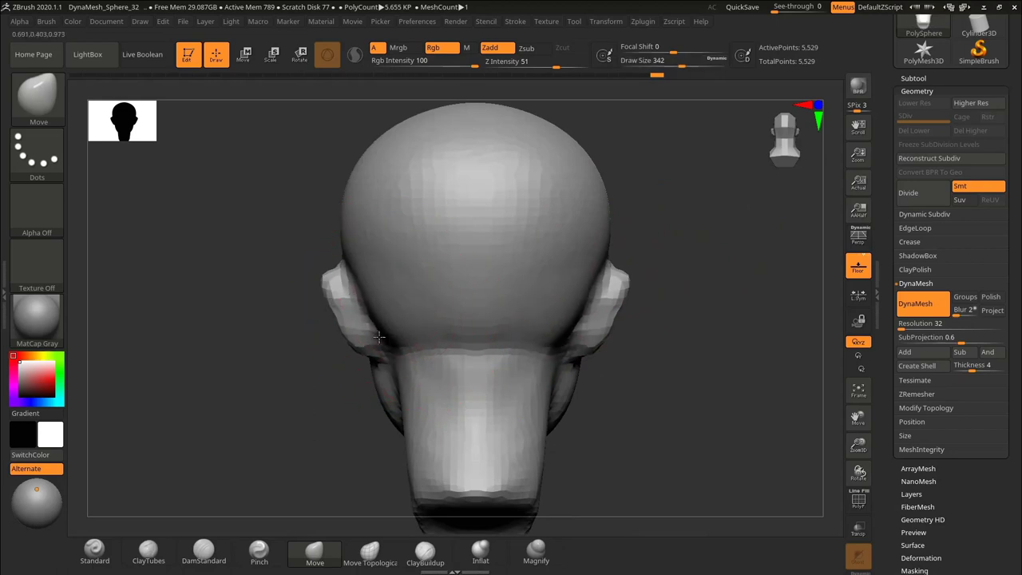
left_click_drag(369, 284, 383, 283)
left_click_drag(413, 338, 421, 347)
Sketch the slopes and side contour of the upper skull in front view, and clear the sketch.
left_click_drag(619, 295, 674, 290)
mouse_move(623, 258)
left_mouse_down()
mouse_move(628, 247)
mouse_move(605, 251)
mouse_move(636, 235)
mouse_move(685, 242)
left_mouse_up()
key("s")
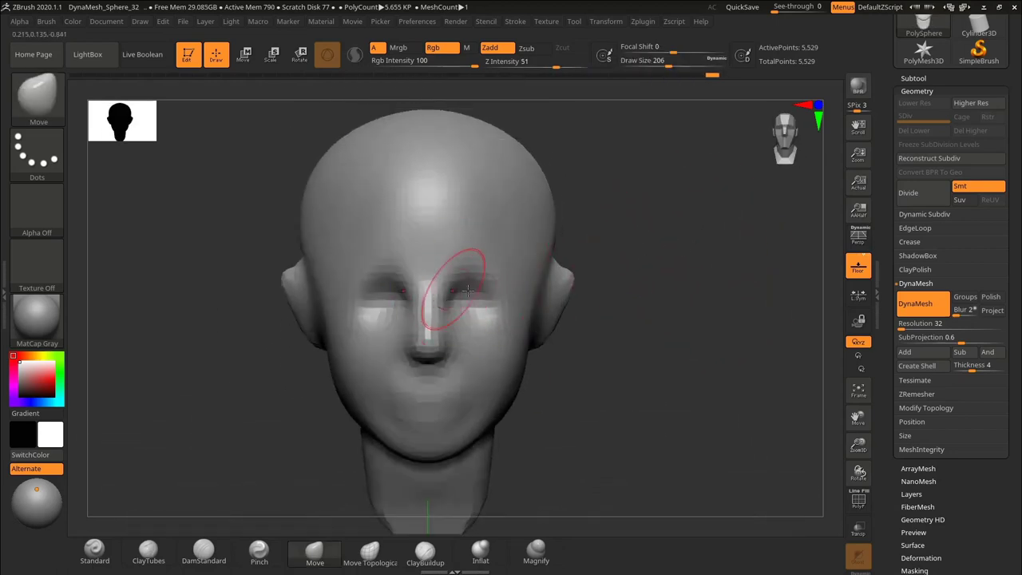
left_click_drag(595, 275, 595, 226, "alt")
mouse_move(622, 226)
left_mouse_down()
mouse_move(593, 226)
mouse_move(627, 226)
left_mouse_up()
left_click_drag(627, 215, 627, 271, "alt")
key("s")
left_click_drag(367, 192, 377, 191)
left_click_drag(609, 124, 609, 181, "alt")
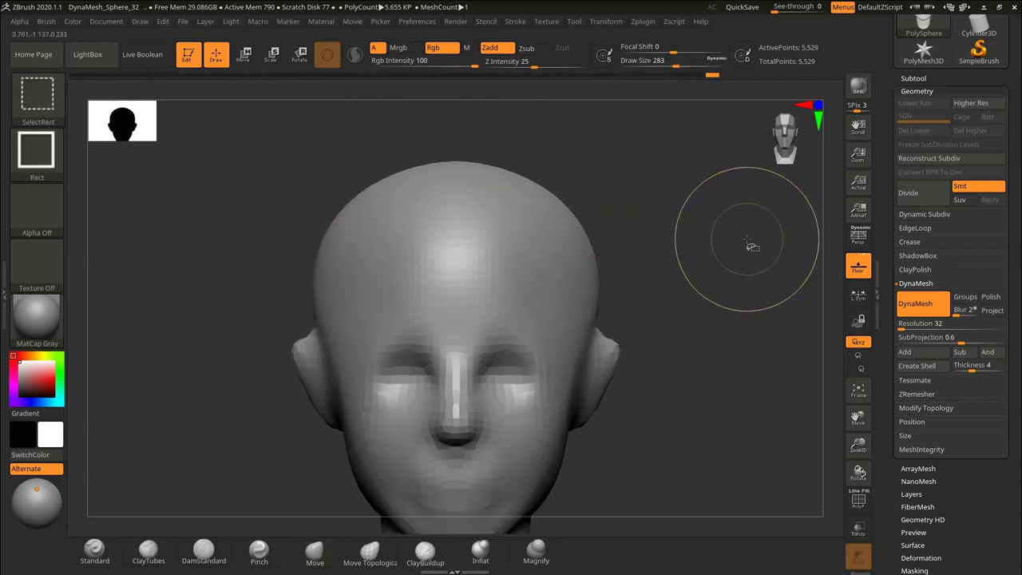
key("ctrl+shift+2")
left_click_drag(315, 323, 366, 200)
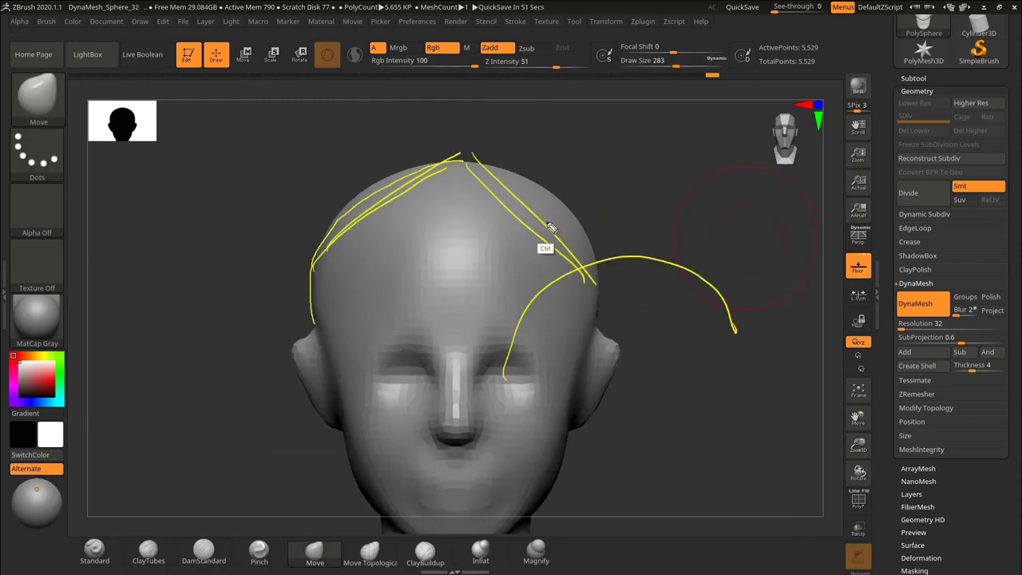
key("ctrl+shift+3")
key("ctrl+shift+4")
Refine the sides and crown of the skull in front view, starting at draw size 393.
key("s")
left_click_drag(445, 198, 455, 198)
left_click_drag(316, 255, 322, 257)
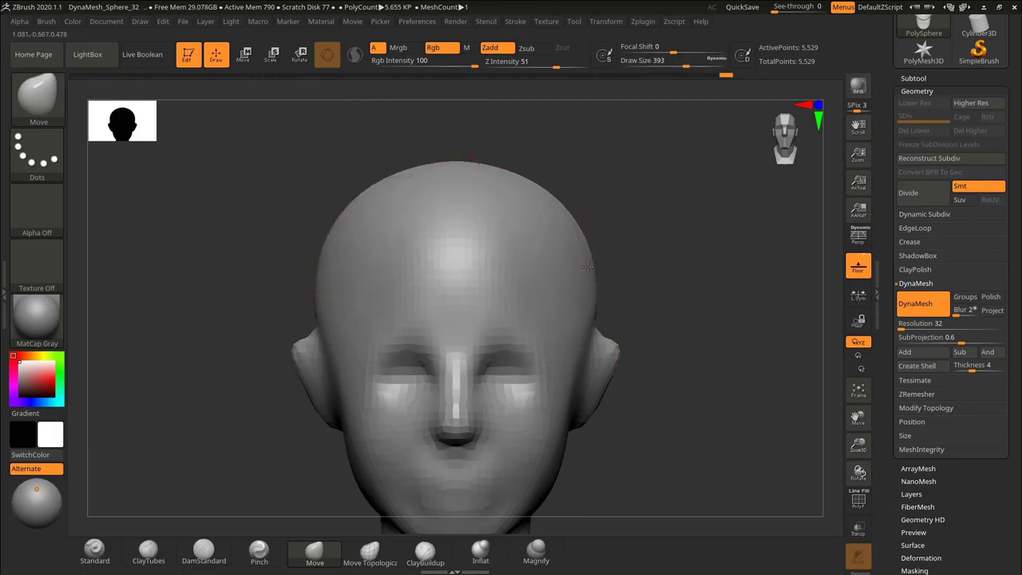
mouse_move(584, 194)
left_mouse_down("alt")
mouse_move(573, 192)
mouse_move(589, 204)
left_mouse_up("alt")
left_click_drag(459, 176, 459, 170)
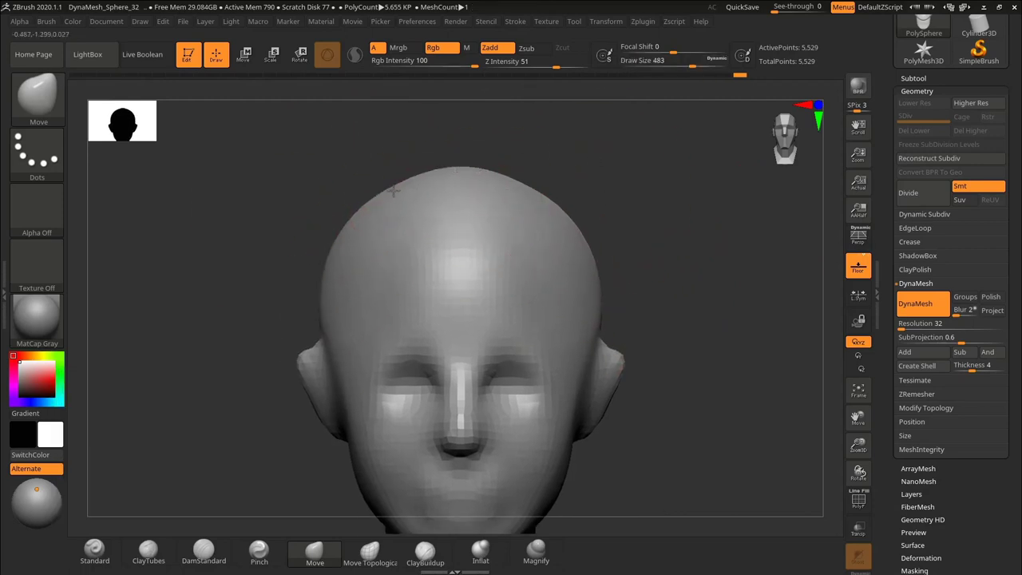
Restore perspective, refine the skull's upper contour in side view, and set the draw size to 336.
key("f")
key("p")
left_click_drag(639, 261, 582, 252)
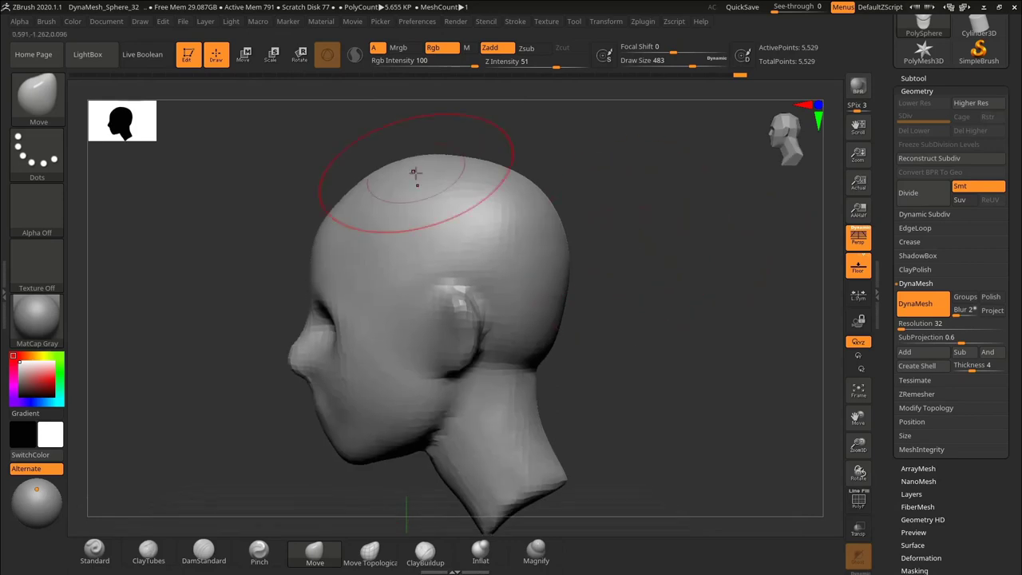
right_click_drag(404, 173, 377, 170)
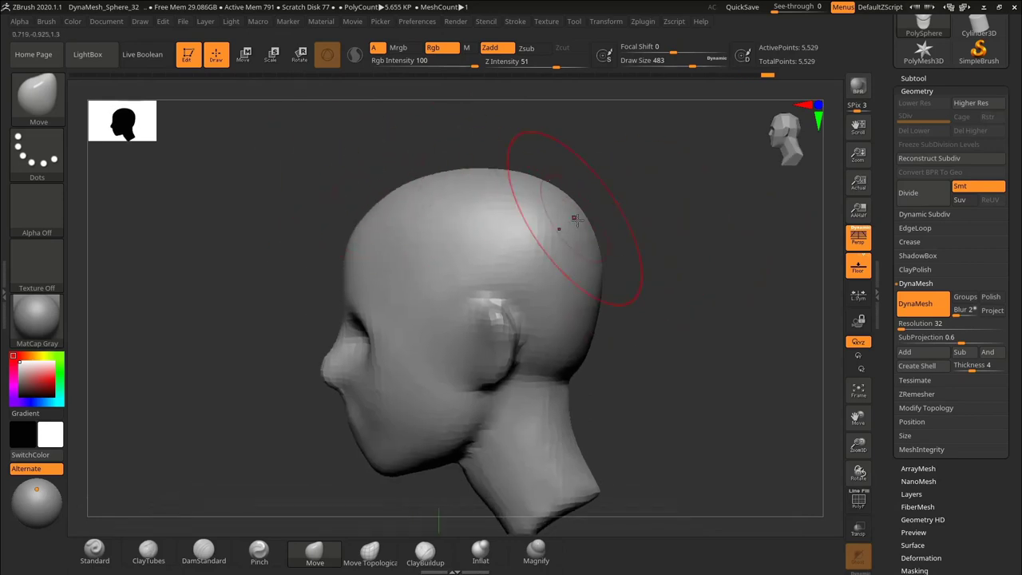
right_click_drag(577, 220, 554, 193, "alt")
key("s")
left_click_drag(556, 277, 545, 277)
Sketch the skull profile in side view with its crown and rearmost points marked, and clear the sketch.
key("ctrl+shift+2")
left_click_drag(544, 351, 585, 291)
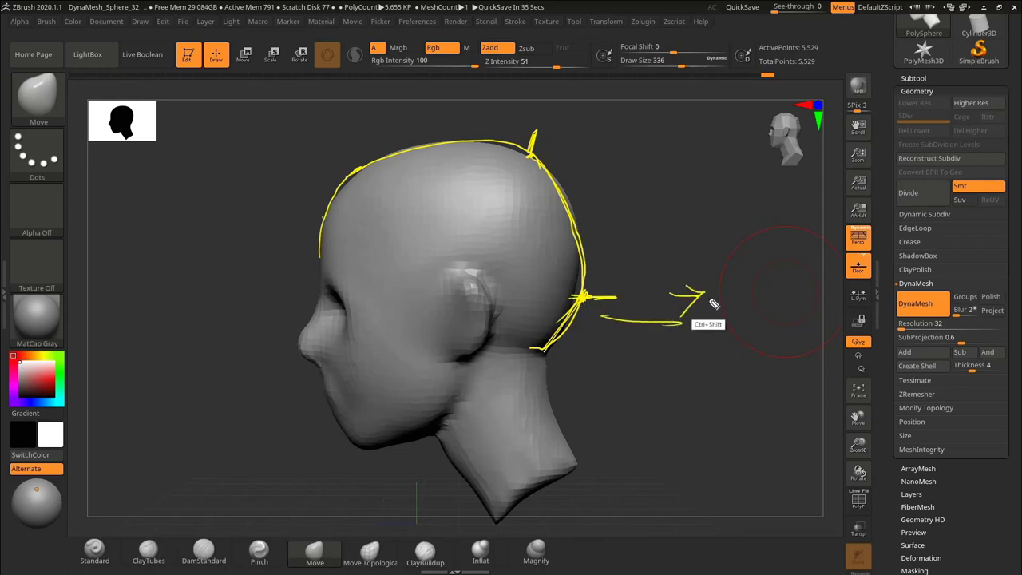
key("ctrl+shift+3")
key("ctrl+shift+4")
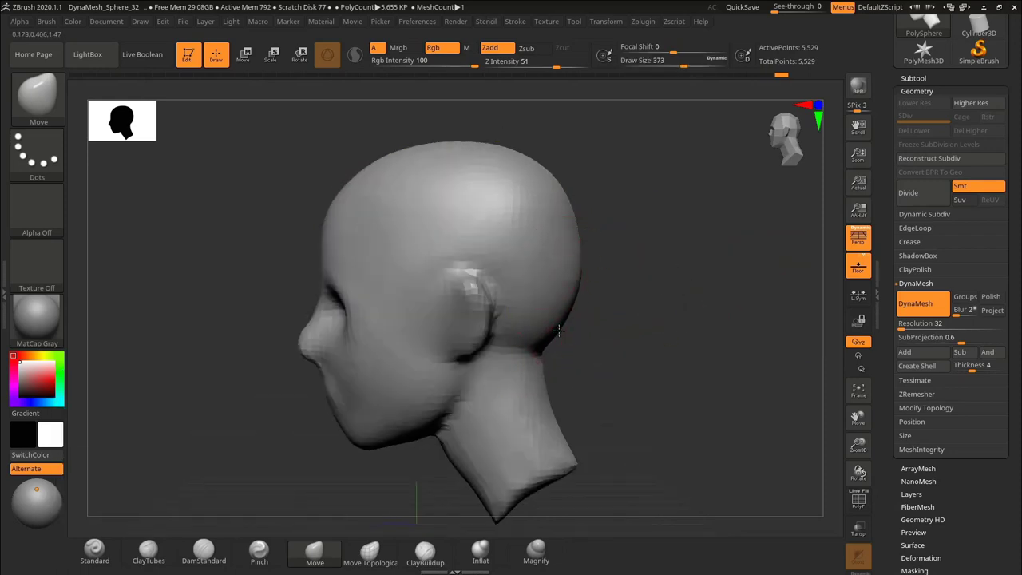
Refine the back of the skull in side, rear and top views, undoing one unwanted change.
left_click_drag(580, 204, 548, 185, "shift")
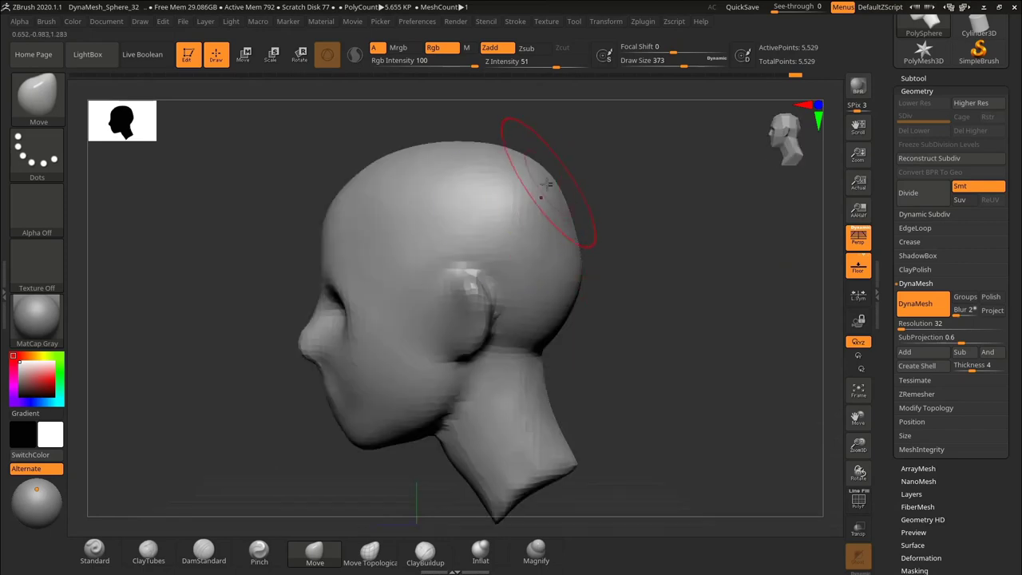
left_click_drag(567, 221, 612, 276)
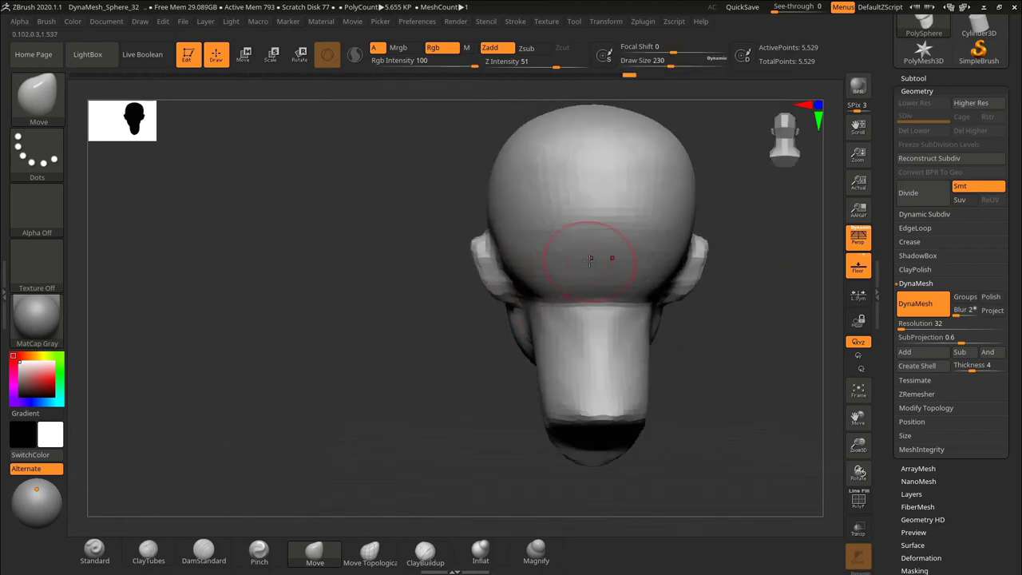
key("ctrl+z")
mouse_move(594, 272)
right_mouse_down()
mouse_move(646, 290)
mouse_move(616, 231)
right_mouse_up()
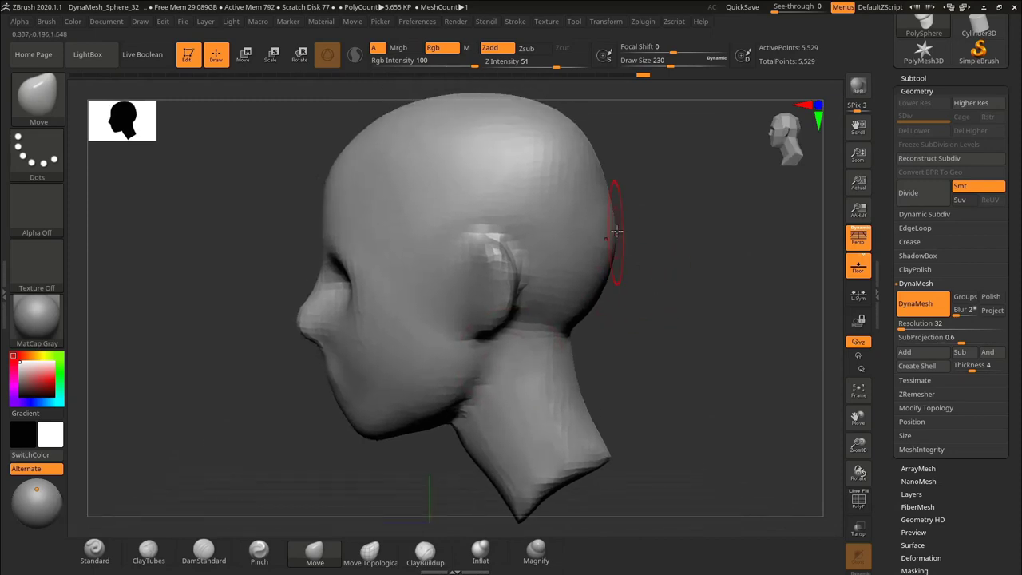
mouse_move(680, 336)
left_mouse_down("alt")
mouse_move(683, 292)
mouse_move(727, 269)
mouse_move(710, 304)
mouse_move(801, 256)
mouse_move(641, 247)
mouse_move(700, 311)
mouse_move(687, 324)
mouse_move(695, 194)
mouse_move(714, 247)
mouse_move(693, 252)
left_mouse_up("alt")
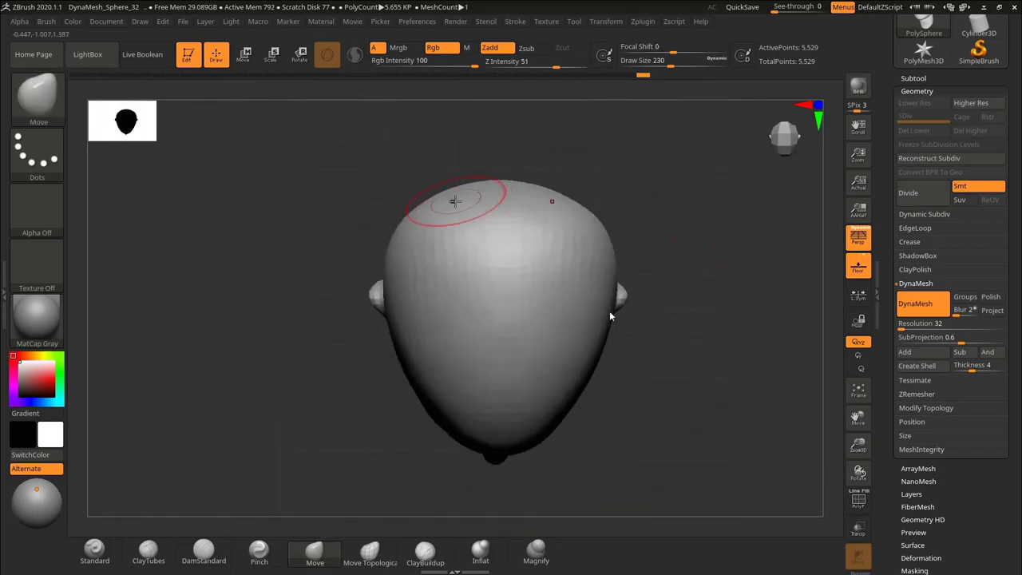
left_click_drag(450, 195, 355, 285)
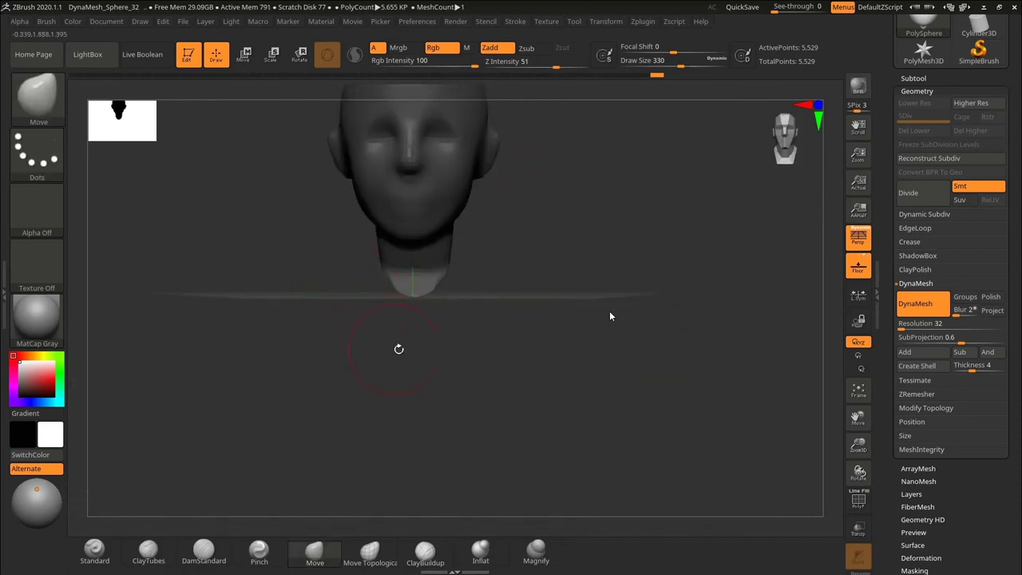
Rotate and enlarge the unmasked end of the neck with the transform gizmo to start the shoulders.
left_click_drag(398, 349, 415, 319)
key("r")
left_click_drag(511, 311, 536, 387, "alt")
left_click(396, 187)
left_click_drag(468, 282, 475, 280)
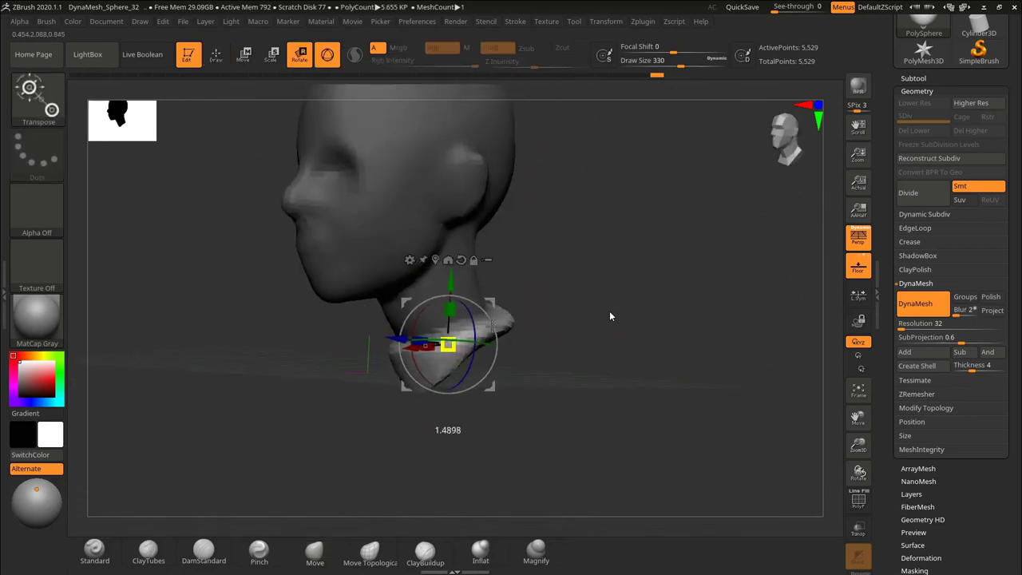
left_click_drag(492, 326, 551, 321)
left_click_drag(591, 321, 592, 287, "alt")
left_click_drag(490, 337, 491, 336)
left_click_drag(519, 231, 573, 225)
Return to sculpting, clear the mask, remesh with DynaMesh, and smooth the neck and shoulder base.
key("q")
mouse_move(627, 257)
left_mouse_down("ctrl")
mouse_move(648, 203)
mouse_move(672, 240)
left_mouse_up("ctrl")
left_click_drag(607, 239, 609, 280, "alt")
left_click_drag(400, 323, 370, 338, "shift")
left_click_drag(495, 307, 612, 305)
Shape the upper back and shoulders with the Move brush at draw sizes 469 and 386, and smooth them.
key("s")
left_click_drag(302, 267, 315, 268)
left_click_drag(299, 264, 314, 271)
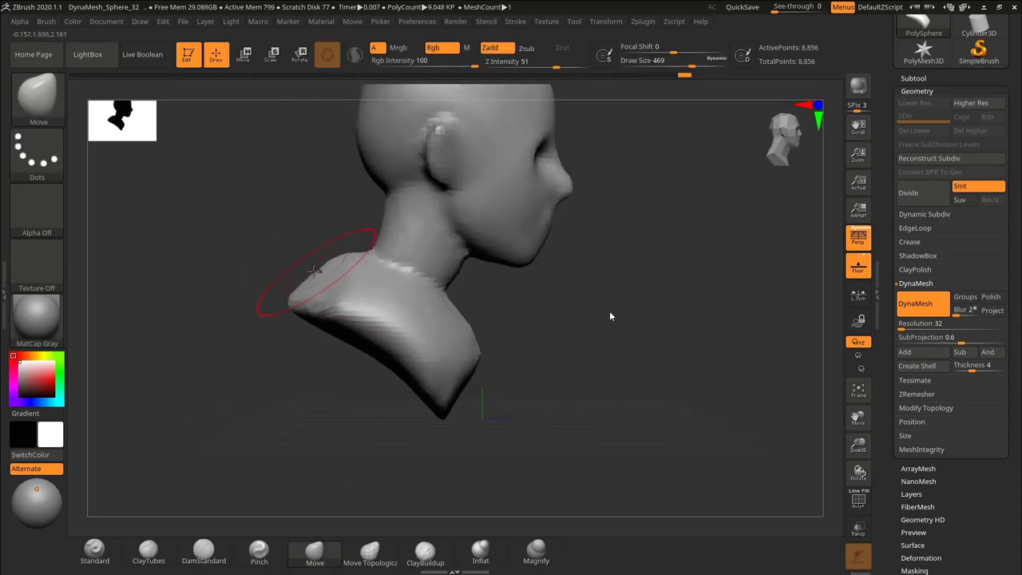
left_click_drag(270, 314, 275, 356)
key("s")
left_click_drag(304, 284, 295, 284)
left_click_drag(263, 296, 271, 319)
left_click_drag(342, 267, 340, 320, "shift")
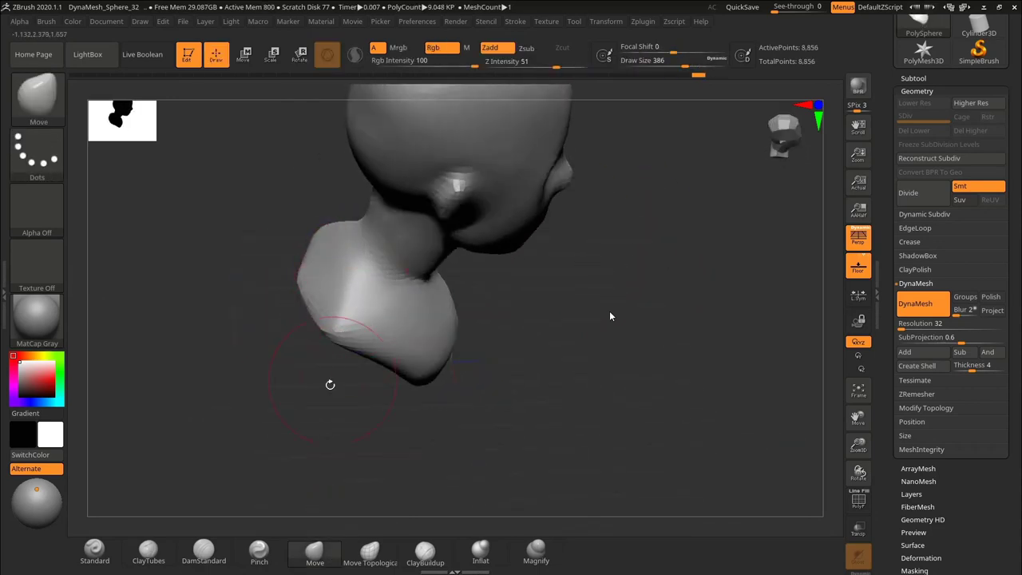
left_click_drag(328, 384, 300, 379)
left_click_drag(352, 304, 341, 327, "shift")
Refine the slope of the upper back at draw size 427 and smooth the front neck base at draw size 272.
left_click_drag(577, 391, 586, 334)
left_click_drag(280, 338, 317, 337, "alt")
key("s")
left_click_drag(373, 301, 378, 301)
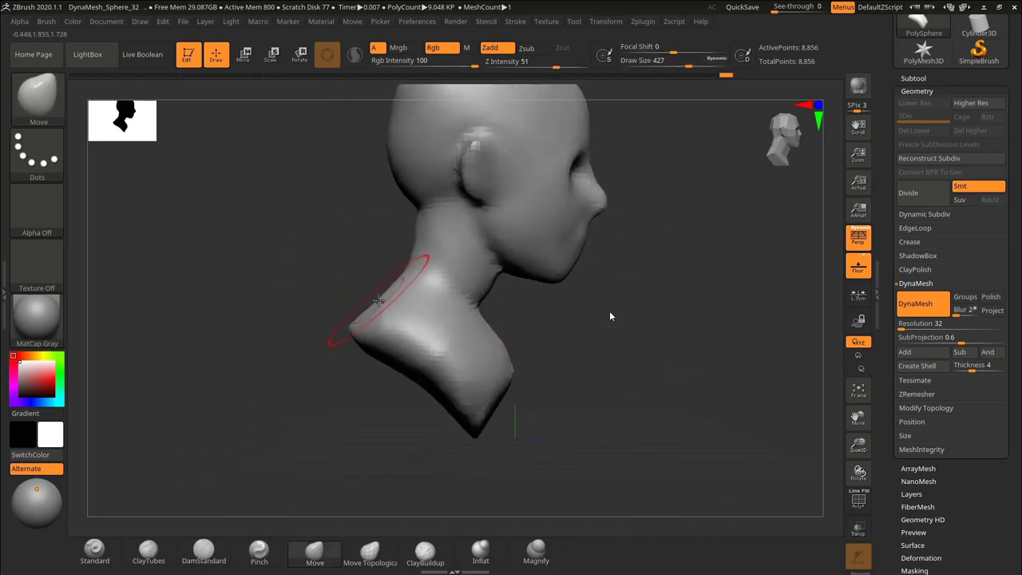
mouse_move(599, 320)
left_mouse_down()
mouse_move(493, 308)
mouse_move(413, 348)
left_mouse_up()
key("s")
left_click_drag(444, 304, 433, 303)
left_click_drag(364, 331, 353, 330, "alt")
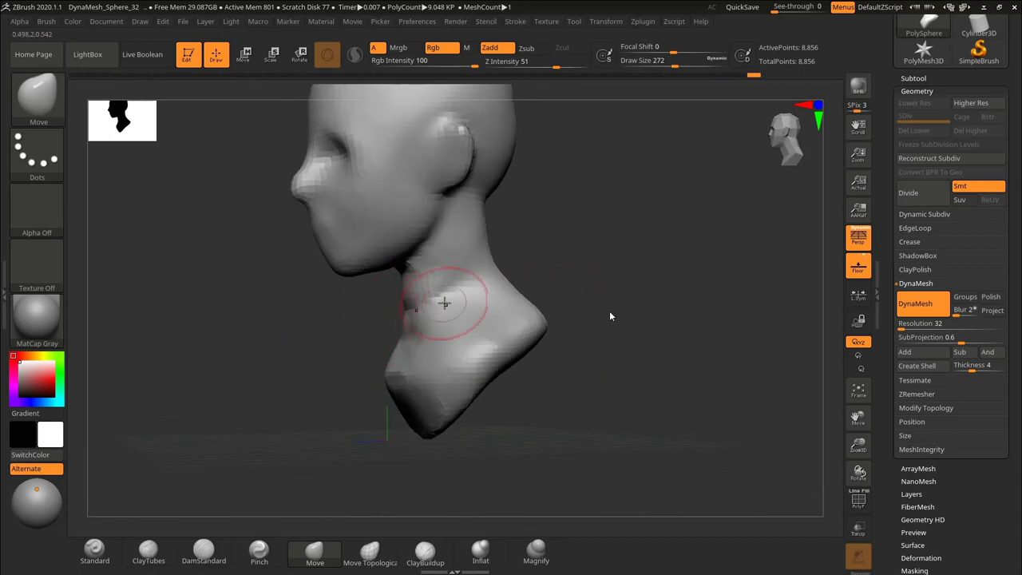
left_click_drag(445, 301, 432, 292, "shift")
Reshape the neck and its transition into the shoulders at draw size 336, undoing the last stroke.
left_click_drag(557, 245, 570, 244, "alt")
key("s")
left_click_drag(432, 288, 410, 274)
mouse_move(553, 319)
left_mouse_down("alt")
mouse_move(548, 250)
mouse_move(551, 316)
left_mouse_up("alt")
left_click_drag(552, 316, 591, 303)
mouse_move(527, 336)
left_mouse_down("alt")
mouse_move(511, 274)
mouse_move(519, 335)
left_mouse_up("alt")
left_click_drag(519, 335, 491, 319)
key("ctrl+z")
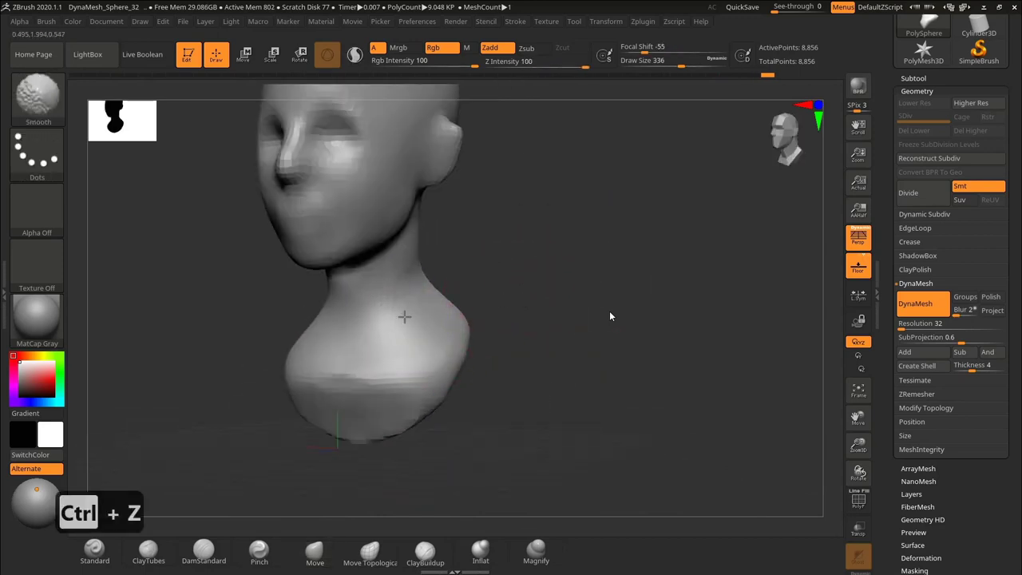
Smooth the surface of the shoulders and chest base.
left_click_drag(587, 228, 522, 223)
mouse_move(521, 297)
left_mouse_down("alt")
mouse_move(516, 247)
mouse_move(527, 279)
mouse_move(607, 276)
mouse_move(566, 307)
left_mouse_up("alt")
left_click_drag(468, 363, 496, 375, "shift")
mouse_move(580, 306)
left_mouse_down()
mouse_move(559, 287)
mouse_move(618, 272)
mouse_move(583, 276)
left_mouse_up()
mouse_move(583, 276)
left_mouse_down("alt")
mouse_move(589, 325)
mouse_move(600, 321)
mouse_move(571, 275)
left_mouse_up("alt")
Build up the side neck muscles with the ClayTubes brush at draw size 230 and smooth them.
left_click(165, 552)
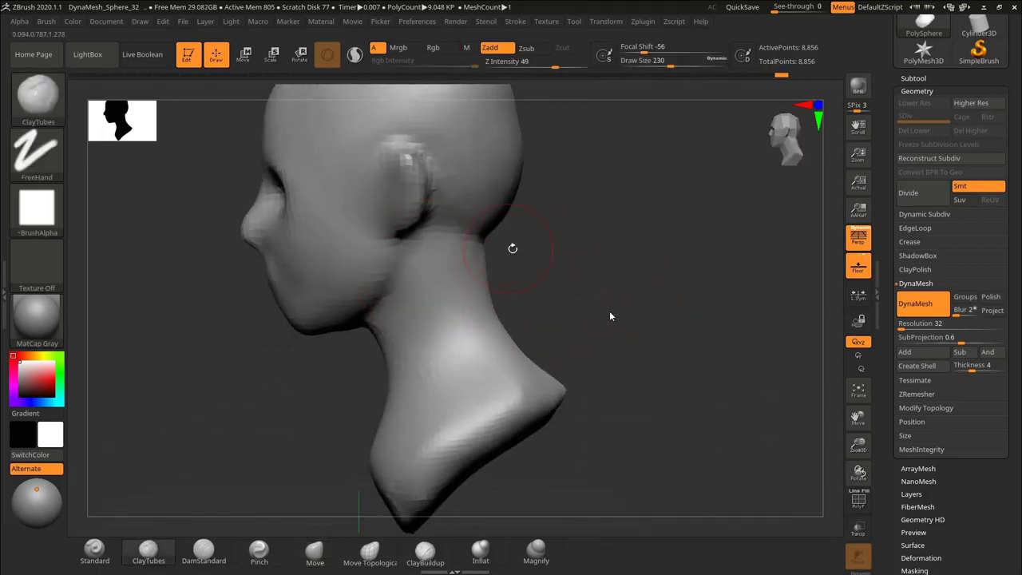
left_click_drag(512, 249, 457, 234)
left_click_drag(438, 336, 466, 260, "shift")
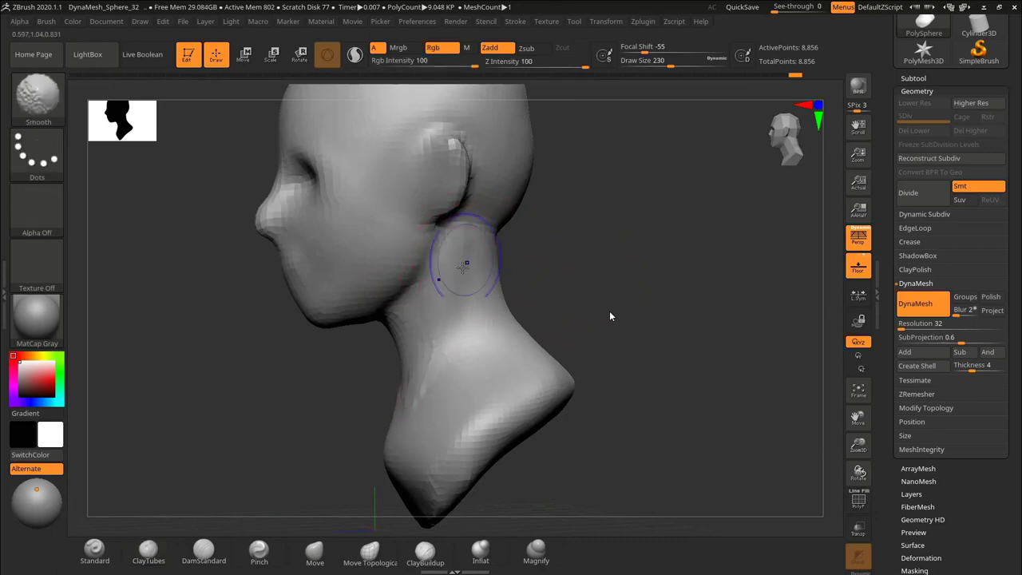
left_click_drag(559, 280, 591, 276)
mouse_move(417, 329)
left_mouse_down()
mouse_move(408, 406)
mouse_move(530, 343)
left_mouse_up()
left_click_drag(527, 297, 582, 299)
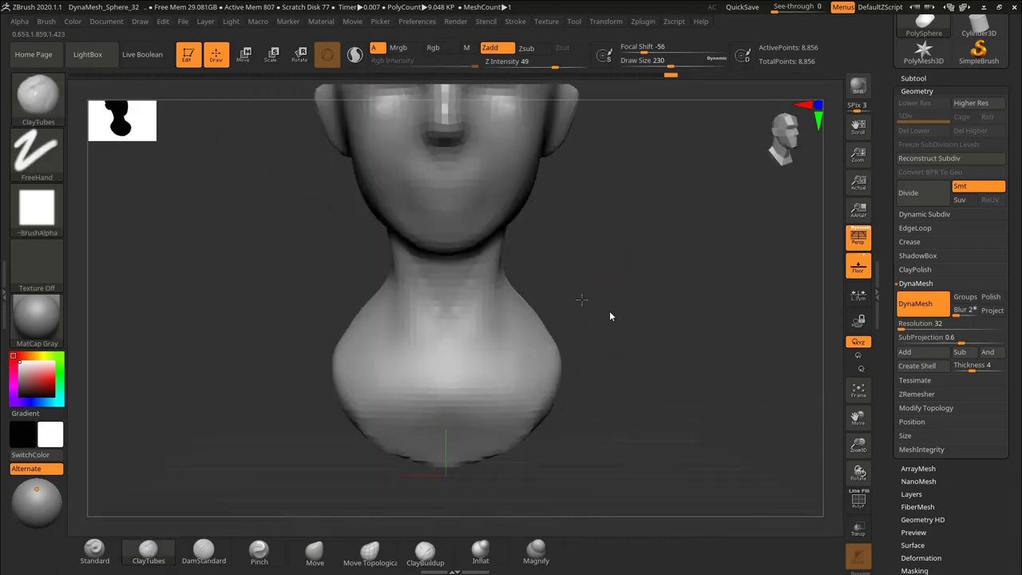
mouse_move(543, 268)
left_mouse_down()
mouse_move(575, 255)
mouse_move(587, 325)
mouse_move(611, 289)
left_mouse_up()
Try to carve the collarbone area with the DamStandard brush, and undo the strokes.
left_click(204, 551)
mouse_move(592, 327)
left_mouse_down()
mouse_move(609, 343)
mouse_move(610, 316)
left_mouse_up()
left_click_drag(438, 390, 472, 398)
mouse_move(627, 348)
left_mouse_down()
mouse_move(676, 324)
mouse_move(603, 342)
mouse_move(626, 333)
left_mouse_up()
key("ctrl+z")
key("ctrl+z")
key("ctrl+z")
key("ctrl+z")
key("ctrl+z")
key("ctrl+z")
key("ctrl+z")
key("ctrl+z")
Carve the collarbone and the hollow between neck and shoulder with the DamStandard brush.
mouse_move(472, 400)
left_mouse_down()
mouse_move(458, 393)
mouse_move(493, 409)
left_mouse_up()
left_click_drag(677, 335, 610, 307)
left_click_drag(520, 351, 504, 397)
mouse_move(601, 327)
left_mouse_down()
mouse_move(583, 329)
mouse_move(637, 313)
left_mouse_up()
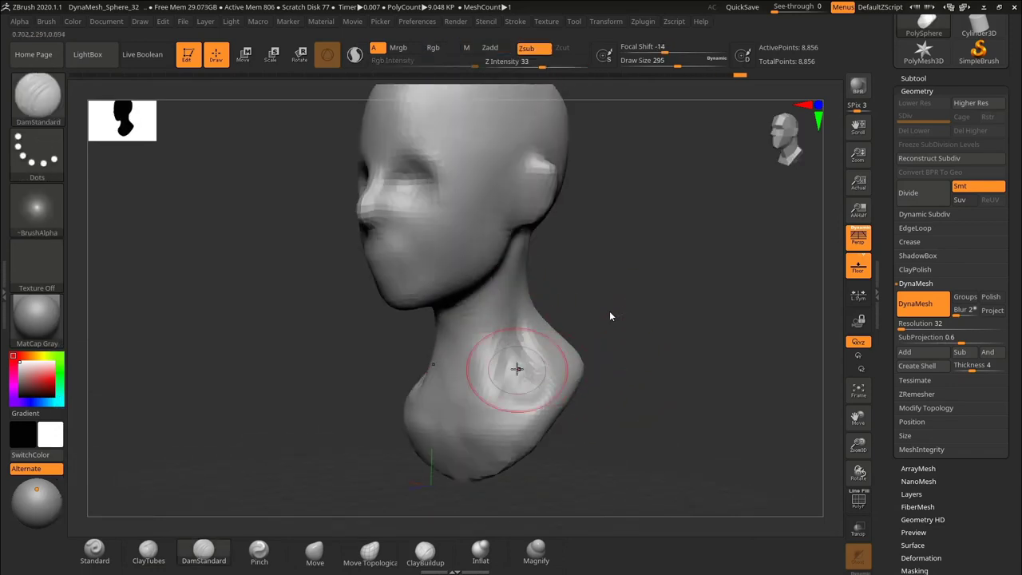
Carve the hollow above the collarbone with the DamStandard brush and smooth the neck base and upper chest.
left_click_drag(526, 389, 535, 383)
left_click_drag(593, 357, 628, 352)
left_click_drag(505, 339, 507, 361)
left_click_drag(599, 359, 663, 352)
left_click_drag(445, 322, 449, 375, "shift")
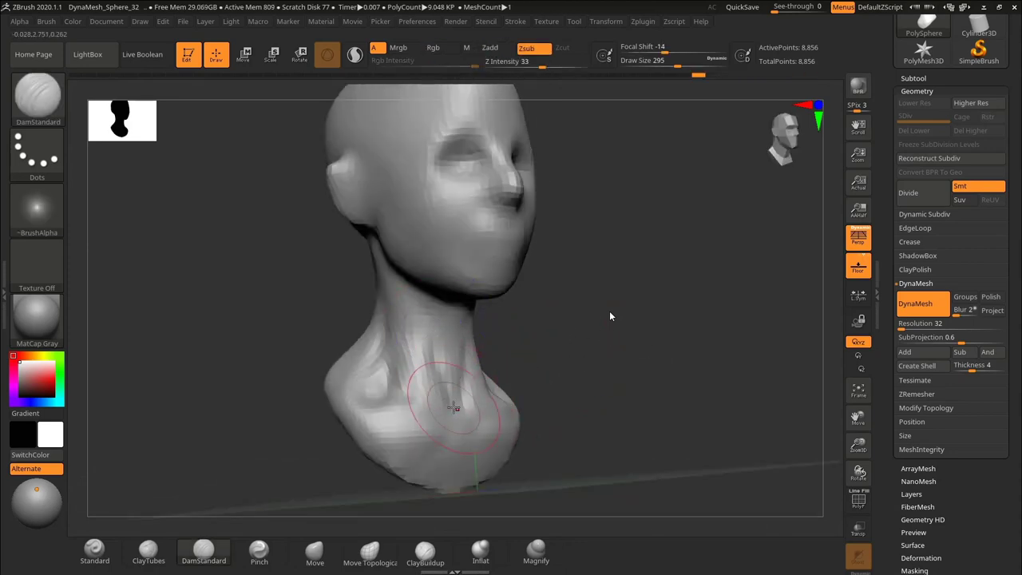
mouse_move(447, 339)
left_mouse_down("shift")
mouse_move(365, 354)
mouse_move(352, 383)
left_mouse_up("shift")
left_click_drag(687, 327, 487, 330)
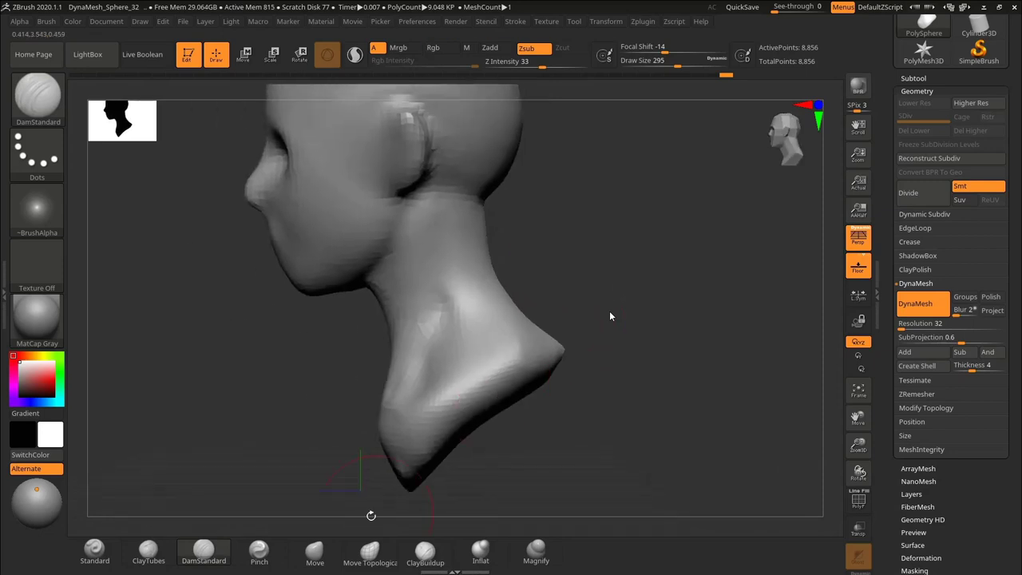
Reshape the neck base and shoulders with the Move brush at draw size 261 and smooth the neck side.
left_click(315, 552)
key("s")
left_click(394, 370)
mouse_move(390, 374)
left_mouse_down()
mouse_move(386, 386)
mouse_move(402, 385)
left_mouse_up()
left_click_drag(385, 384, 395, 382)
left_click_drag(523, 316, 607, 318)
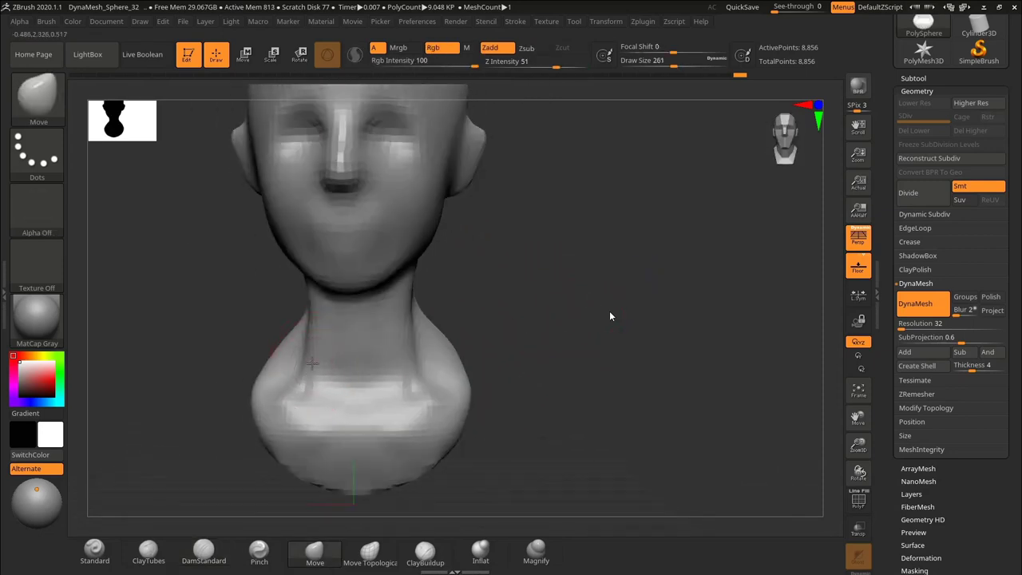
left_click_drag(552, 336, 551, 308, "alt")
left_click_drag(312, 335, 318, 355, "shift")
Set the Move brush's draw size to 178 and remesh the head at DynaMesh resolution 72.
mouse_move(607, 316)
left_mouse_down()
mouse_move(552, 308)
mouse_move(594, 320)
left_mouse_up()
left_click_drag(562, 313, 607, 316)
mouse_move(607, 312)
left_mouse_down()
mouse_move(655, 283)
mouse_move(666, 301)
mouse_move(656, 317)
left_mouse_up()
key("s")
left_click(688, 282)
right_click_drag(688, 281, 477, 309)
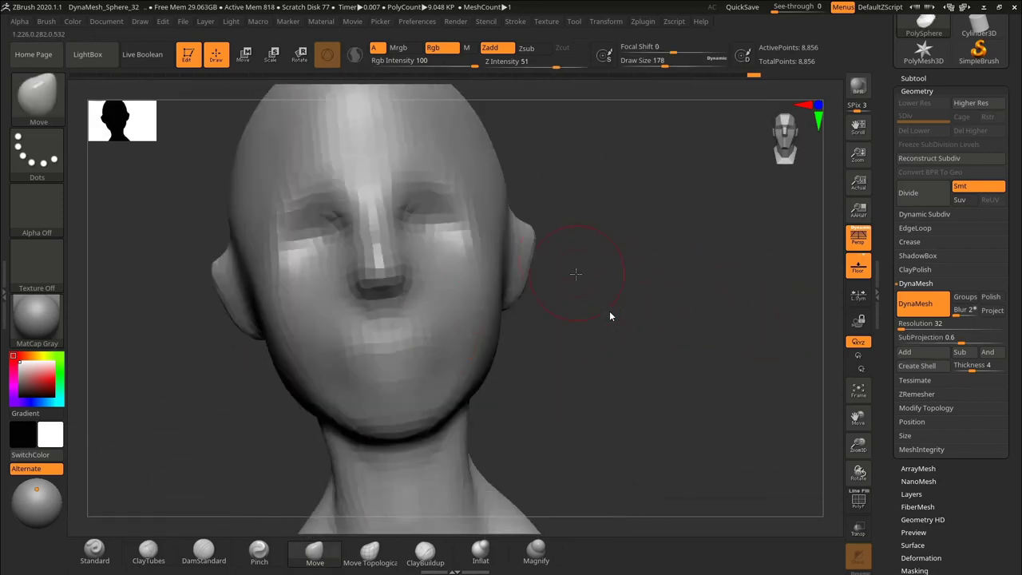
right_click_drag(575, 274, 830, 304)
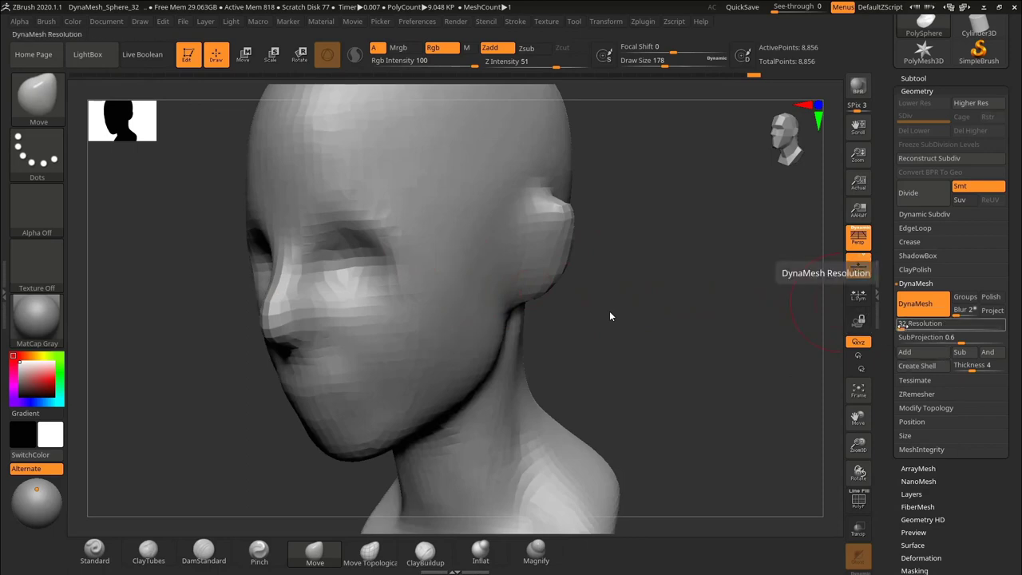
left_click_drag(904, 326, 905, 327)
left_click_drag(655, 188, 743, 359, "ctrl")
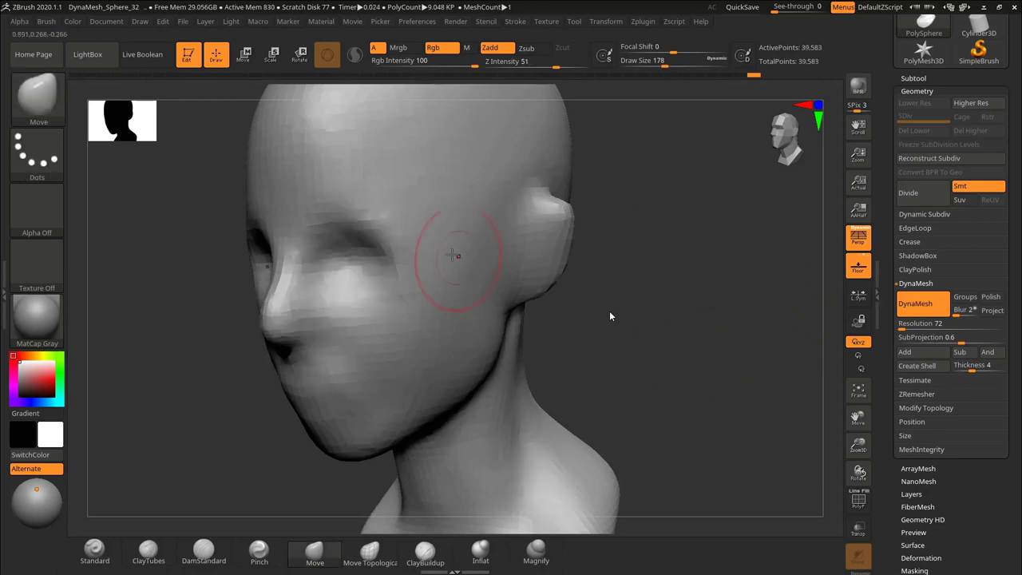
Smooth the faceted surface of the cheeks, jaw and chin.
mouse_move(456, 256)
right_mouse_down()
mouse_move(689, 285)
mouse_move(651, 286)
right_mouse_up()
left_click_drag(423, 266, 425, 249, "shift")
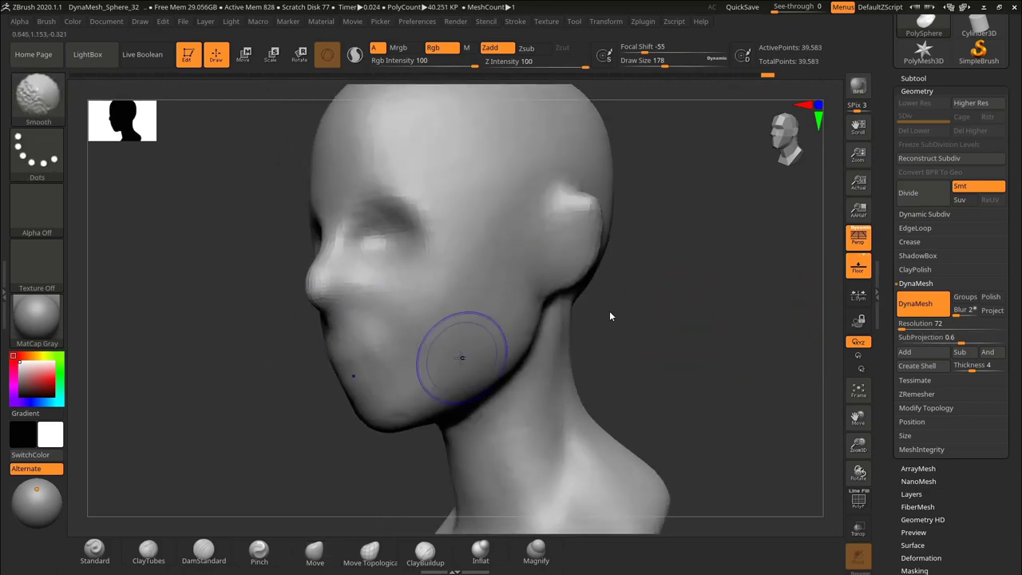
right_click_drag(672, 336, 655, 264, "ctrl")
mouse_move(511, 281)
right_mouse_down()
mouse_move(634, 283)
mouse_move(638, 240)
right_mouse_up()
mouse_move(423, 391)
left_mouse_down("shift")
mouse_move(413, 380)
mouse_move(448, 395)
left_mouse_up("shift")
mouse_move(639, 264)
right_mouse_down()
mouse_move(575, 295)
mouse_move(511, 291)
right_mouse_up()
right_click_drag(511, 291, 512, 360, "ctrl")
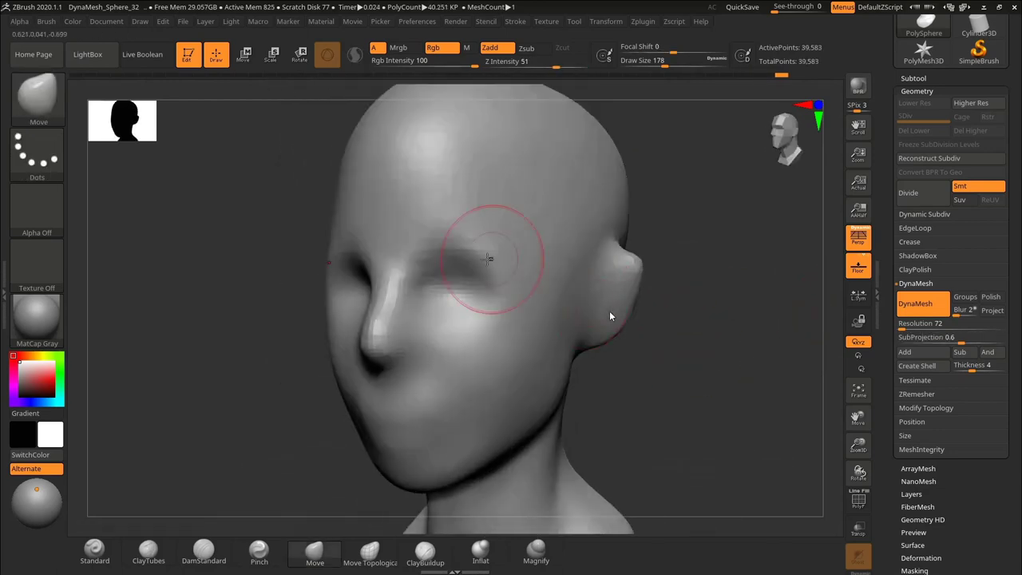
Smooth the outer eye area, the temples and the side of the skull.
left_click_drag(491, 259, 500, 256, "shift")
right_click_drag(719, 255, 512, 251)
left_click_drag(385, 259, 366, 253, "shift")
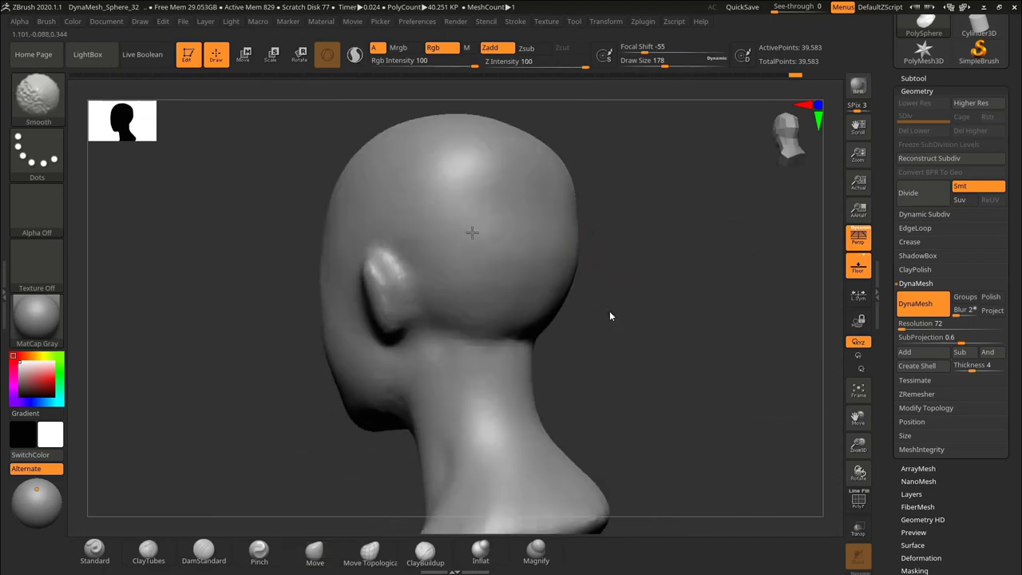
right_click_drag(610, 319, 687, 317)
mouse_move(687, 316)
right_mouse_down("ctrl")
mouse_move(605, 266)
mouse_move(663, 216)
right_mouse_up("ctrl")
mouse_move(663, 215)
right_mouse_down("ctrl")
mouse_move(696, 264)
mouse_move(667, 256)
right_mouse_up("ctrl")
Undo the last Move stroke and build round eyeball forms in both sockets with the ClayBuildup brush at draw size 125.
key("s")
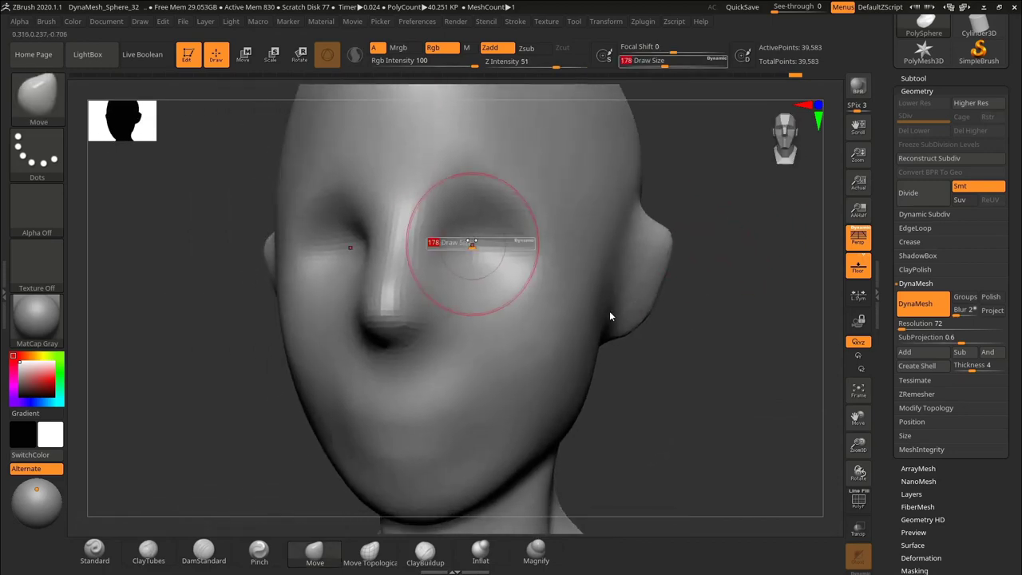
left_click_drag(472, 245, 466, 245)
mouse_move(695, 264)
right_mouse_down()
mouse_move(751, 261)
mouse_move(683, 271)
right_mouse_up()
right_click_drag(728, 335, 775, 339)
mouse_move(775, 339)
right_mouse_down("ctrl")
mouse_move(725, 327)
mouse_move(698, 294)
mouse_move(710, 328)
mouse_move(686, 357)
right_mouse_up("ctrl")
key("ctrl+z")
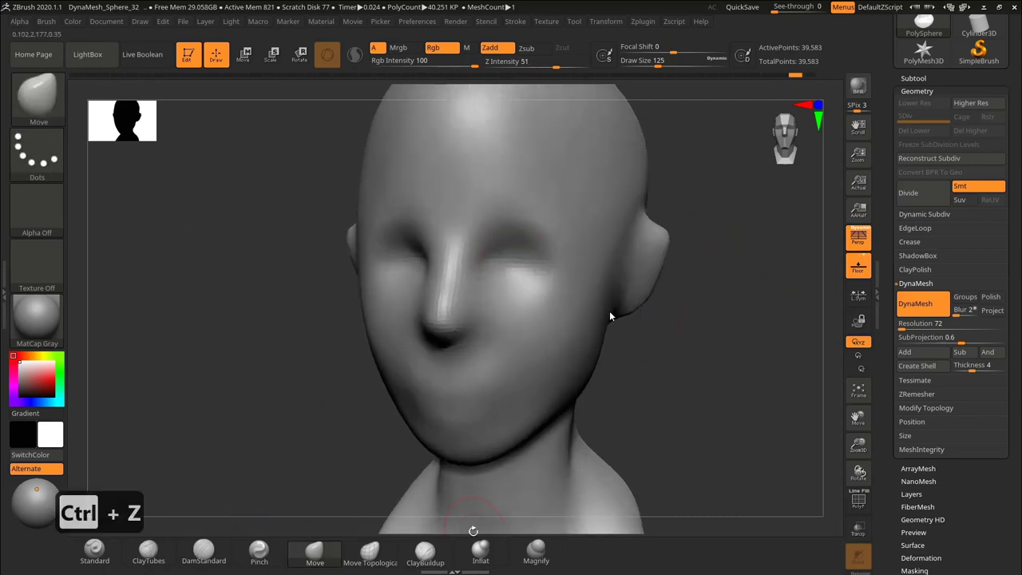
left_click(425, 553)
left_click_drag(503, 262, 530, 277)
mouse_move(697, 307)
right_mouse_down()
mouse_move(730, 304)
mouse_move(679, 307)
right_mouse_up()
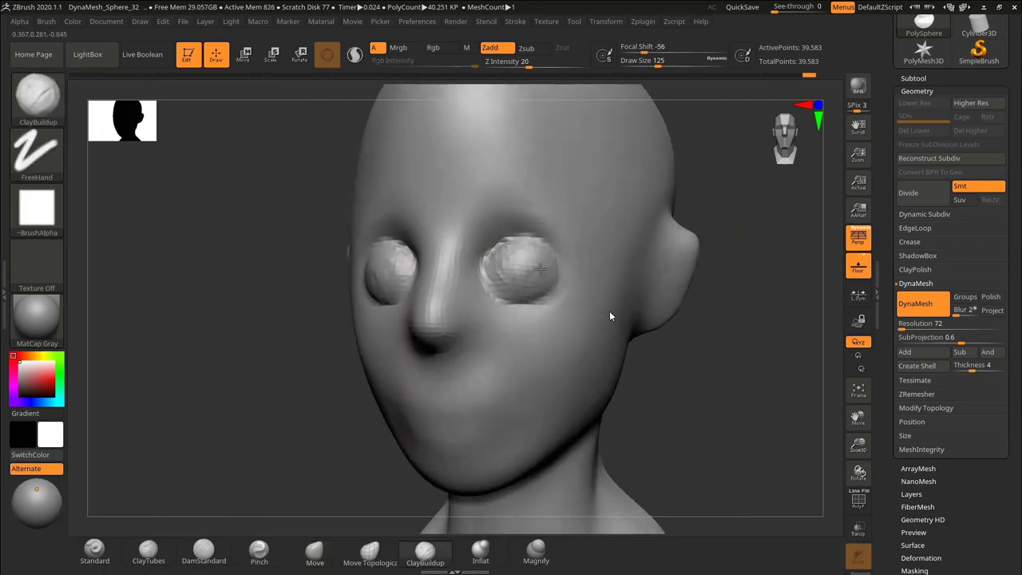
Smooth the built-up eyeball forms into the surrounding sockets.
left_click_drag(499, 251, 537, 281, "shift")
right_click_drag(760, 304, 715, 301)
left_click_drag(551, 266, 537, 275, "shift")
mouse_move(443, 319)
right_mouse_down()
mouse_move(392, 325)
mouse_move(480, 319)
right_mouse_up()
Build up the mouth mound with the ClayBuildup brush at draw size 187 and smooth it.
key("s")
left_click_drag(498, 362, 518, 365)
right_click_drag(639, 335, 708, 326)
left_click_drag(489, 336, 519, 356, "shift")
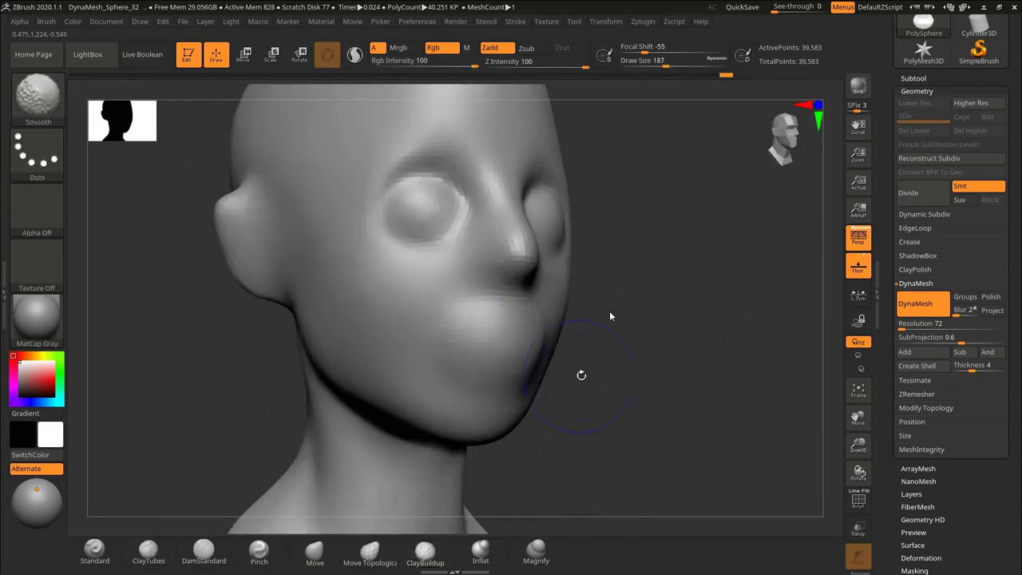
mouse_move(582, 375)
right_mouse_down()
mouse_move(658, 322)
mouse_move(595, 320)
right_mouse_up()
mouse_move(595, 319)
right_mouse_down("ctrl")
mouse_move(589, 296)
mouse_move(664, 274)
mouse_move(650, 292)
mouse_move(642, 267)
mouse_move(714, 282)
mouse_move(646, 288)
mouse_move(632, 313)
mouse_move(682, 292)
mouse_move(750, 292)
right_mouse_up("ctrl")
Reshape the eye area with the Move brush, reducing the draw size to 45.
left_click(316, 549)
key("s")
left_click_drag(470, 302, 448, 302)
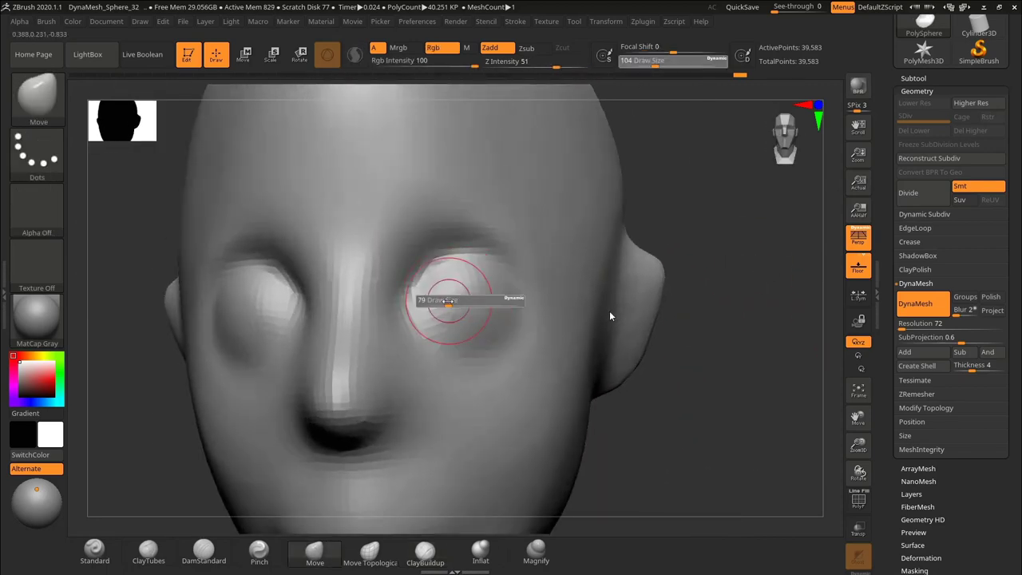
right_click_drag(834, 238, 899, 209, "alt")
Append a sphere as a new subtool to serve as the eyeball.
left_click(921, 79)
left_click_drag(905, 318, 904, 189)
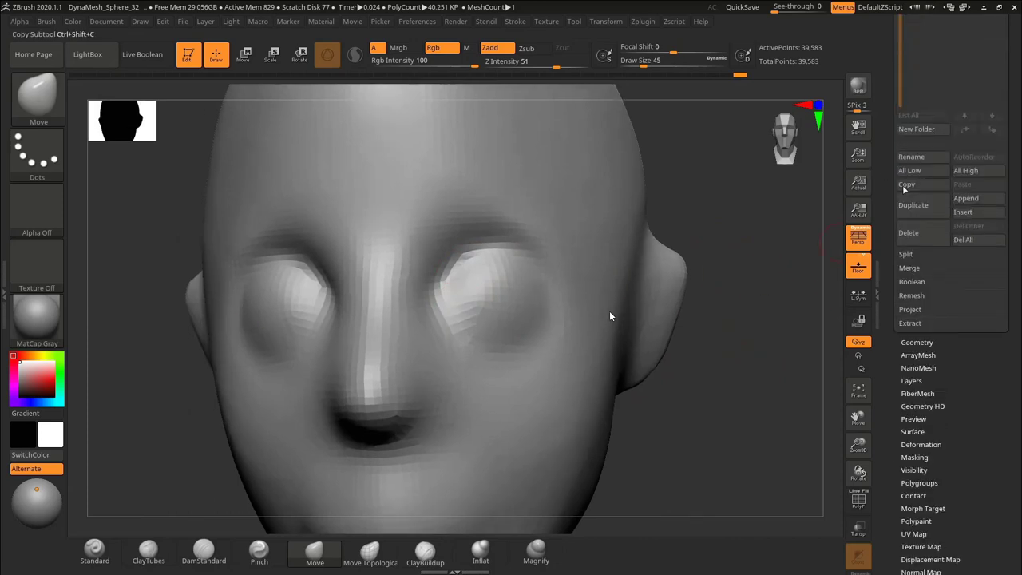
left_click_drag(887, 229, 889, 298)
left_click(957, 271)
left_click(584, 339)
right_click_drag(718, 335, 639, 231, "ctrl")
Select the sphere, turn on transparency, scale it down and move it forward into the eye socket.
left_click(533, 258, "alt")
key("r")
key("ctrl+shift+t")
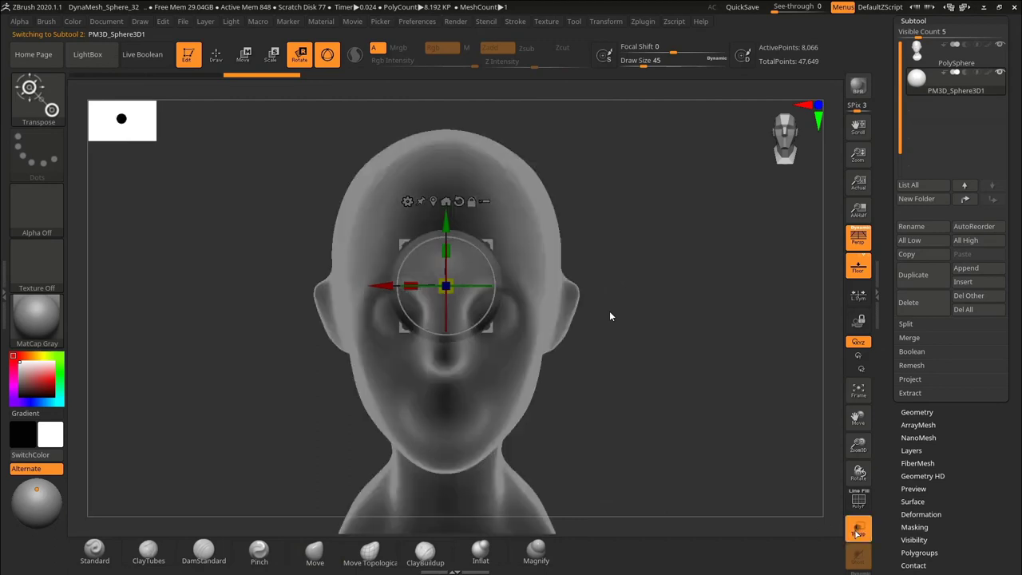
right_click_drag(470, 314, 453, 285, "ctrl")
left_click_drag(488, 246, 564, 286)
right_click_drag(564, 286, 451, 291)
left_click_drag(455, 327, 349, 327)
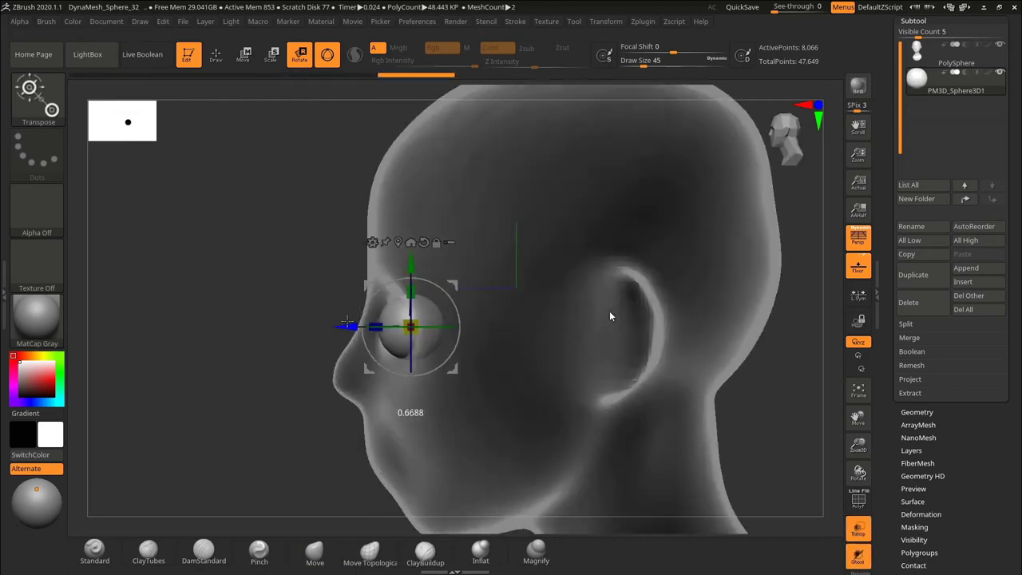
Fine-tune the eyeball sphere's position inside the socket in side view.
right_click_drag(349, 327, 404, 281, "alt")
right_click_drag(404, 280, 404, 319, "ctrl")
left_click_drag(403, 280, 418, 280)
right_click_drag(401, 171, 373, 219, "alt")
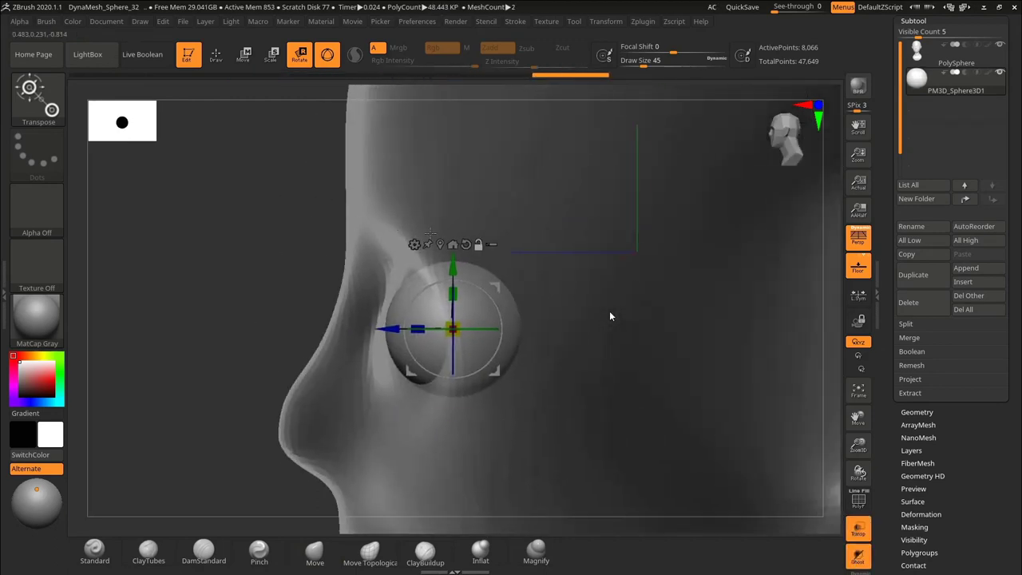
mouse_move(514, 287)
left_mouse_down()
mouse_move(498, 278)
mouse_move(507, 272)
left_mouse_up()
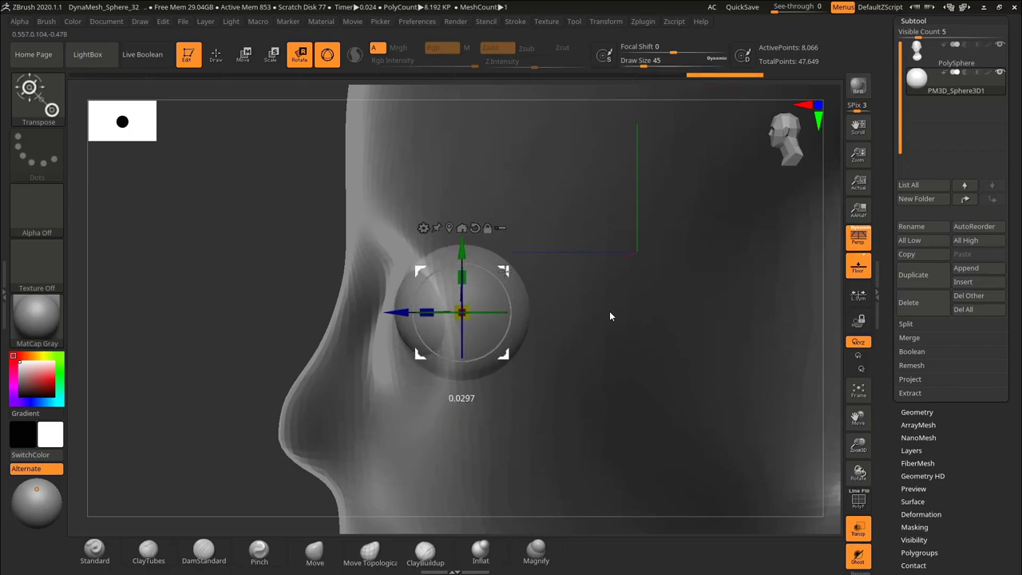
Return to sculpting mode, make the head the active subtool and turn off transparency.
key("q")
right_click_drag(506, 271, 595, 275)
left_click(320, 285, "alt")
right_click_drag(733, 282, 755, 281)
left_click(860, 533)
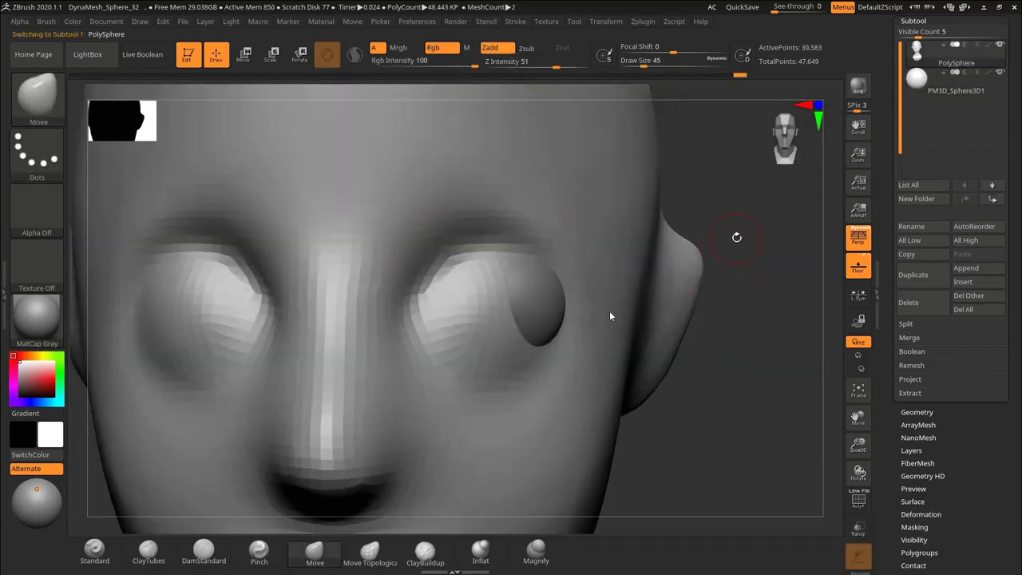
Reshape the eye area around the eyeball with the Move brush at draw size 148 and smooth it.
mouse_move(470, 320)
right_mouse_down()
mouse_move(529, 283)
mouse_move(527, 254)
right_mouse_up()
left_click_drag(574, 246, 581, 239)
mouse_move(611, 232)
right_mouse_down()
mouse_move(599, 232)
mouse_move(605, 244)
right_mouse_up()
key("s")
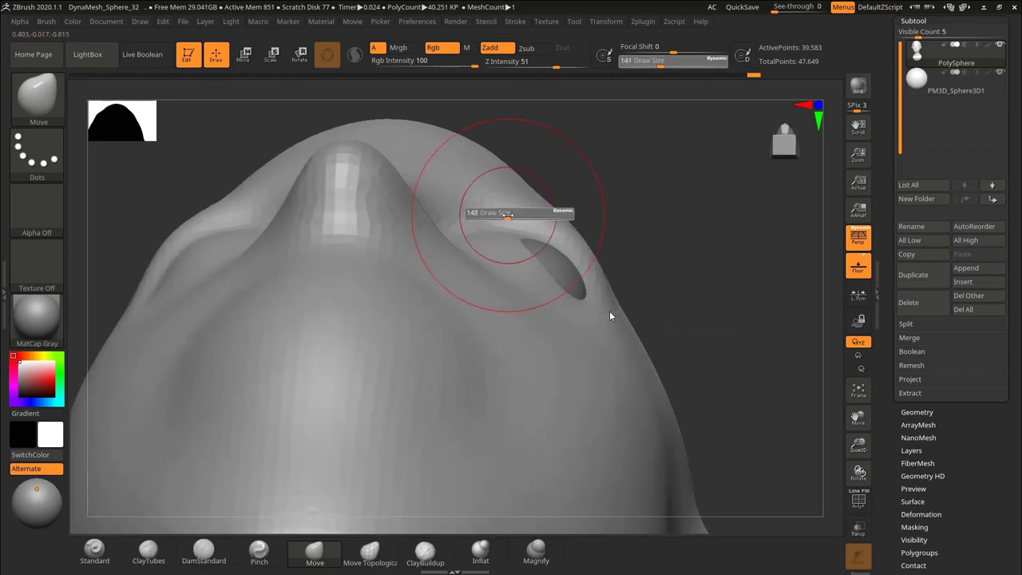
left_click_drag(507, 215, 511, 208)
mouse_move(595, 192)
right_mouse_down()
mouse_move(612, 199)
mouse_move(559, 272)
right_mouse_up()
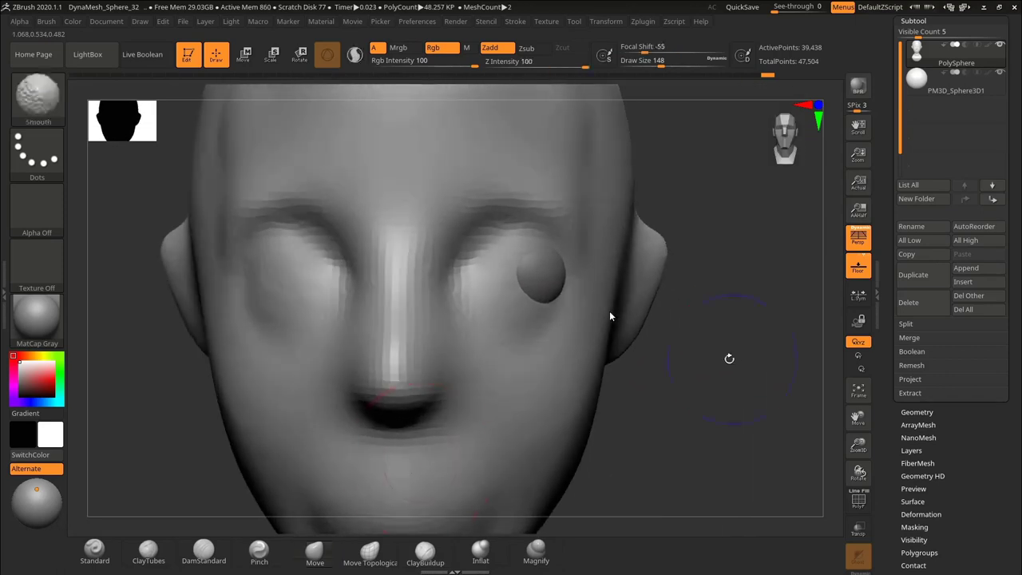
Carve the upper and lower eyelid lines around the eyeball with the DamStandard brush at draw size 41.
key("b")
key("d")
key("s")
key("s")
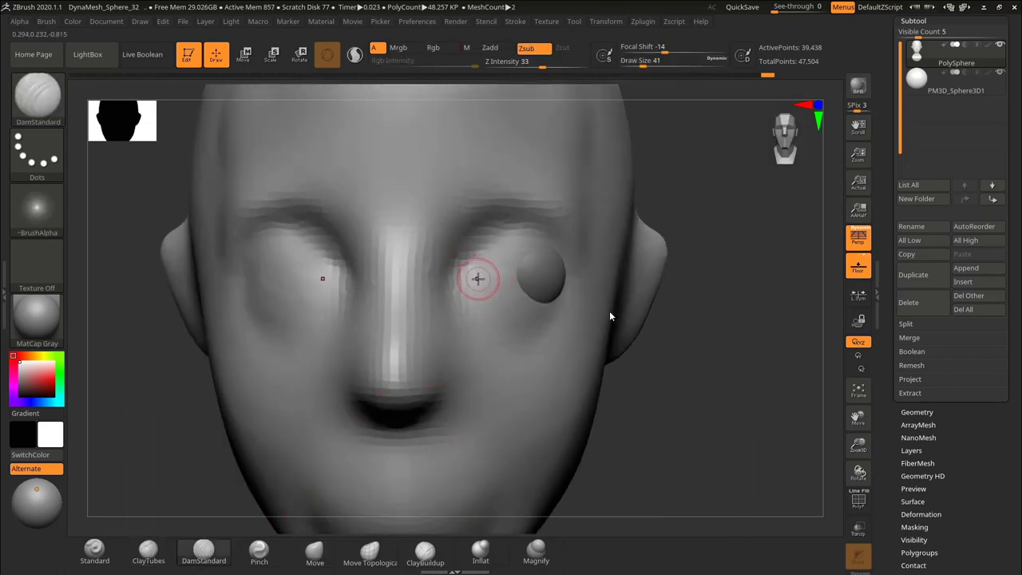
key("ctrl+z")
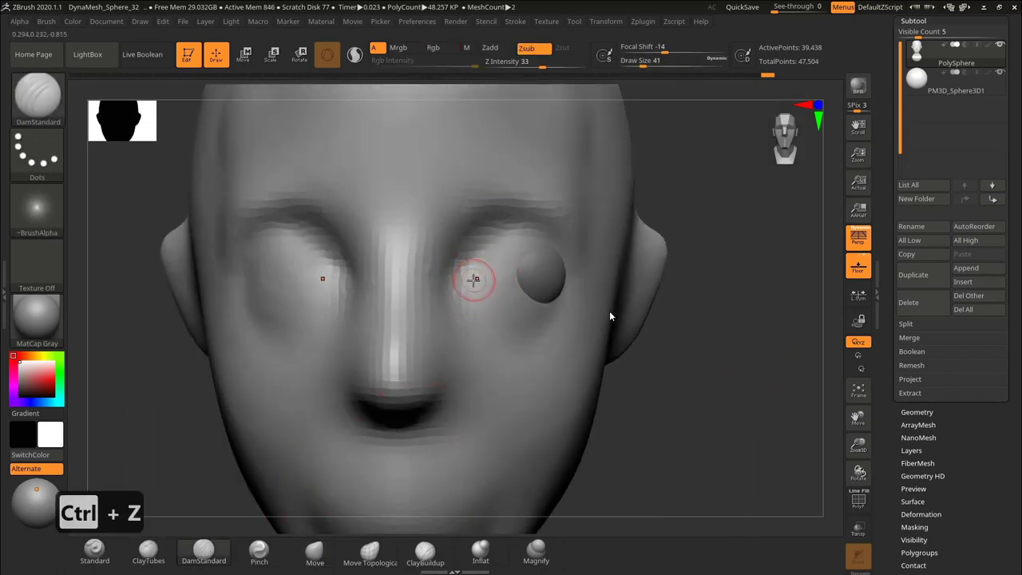
left_click_drag(525, 259, 505, 260)
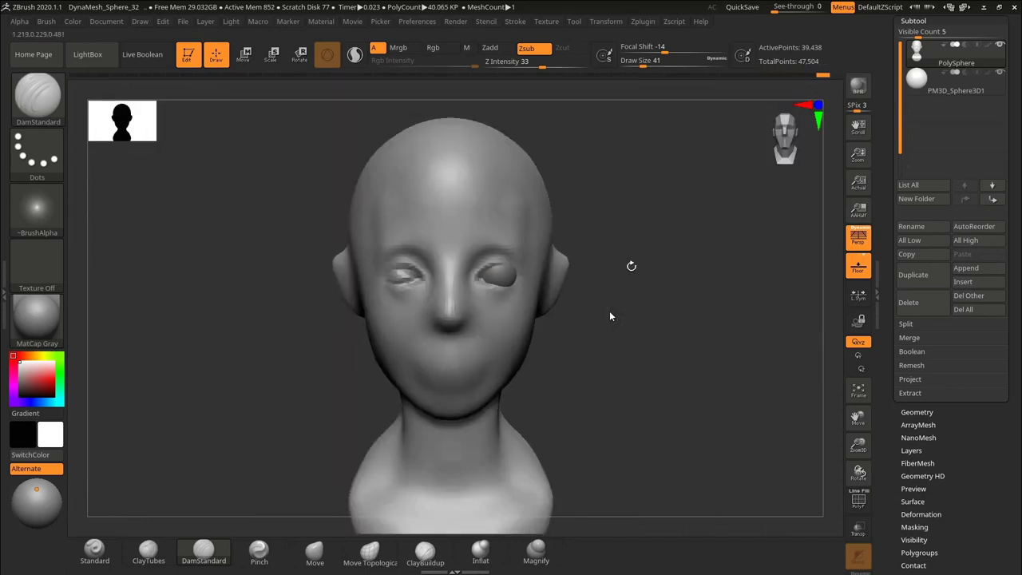
left_click_drag(743, 321, 700, 316, "alt")
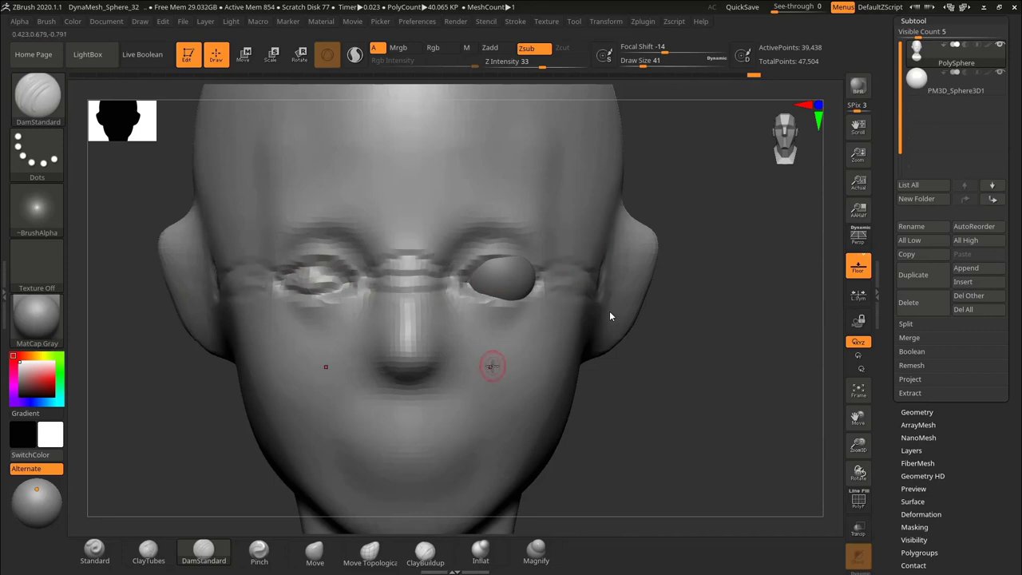
Undo the horizontal lines carved across the nose bridge and temples.
key("ctrl+z")
key("ctrl+z")
key("ctrl+z")
key("ctrl+z")
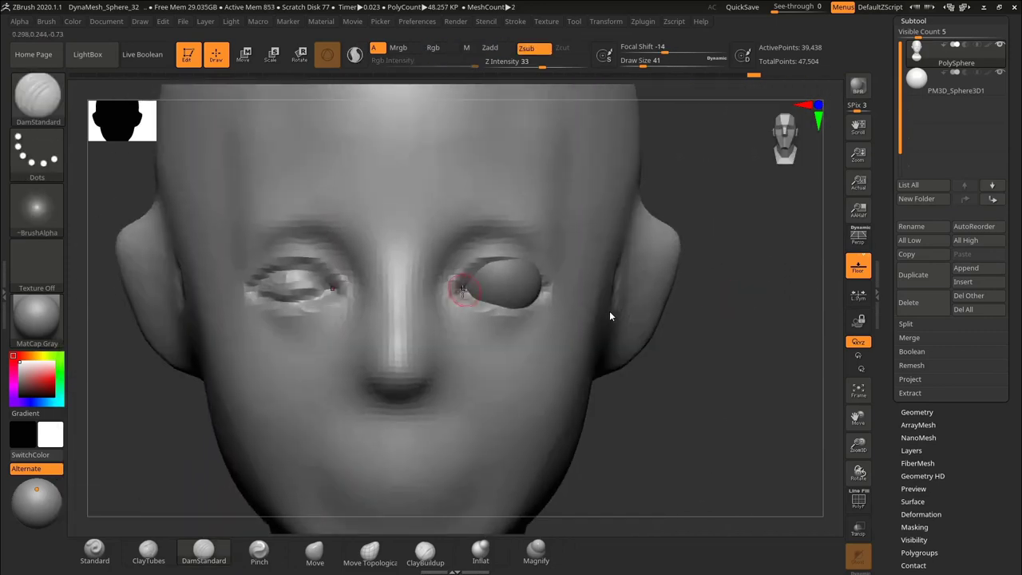
Shape the eye opening and its corners around the eyeball with the Move brush, starting at draw size 157.
mouse_move(731, 367)
left_mouse_down()
mouse_move(709, 271)
mouse_move(731, 296)
left_mouse_up()
left_click(315, 552)
key("s")
key("s")
left_click_drag(467, 286, 479, 293)
mouse_move(623, 297)
left_mouse_down()
mouse_move(618, 262)
mouse_move(587, 265)
mouse_move(595, 351)
left_mouse_up()
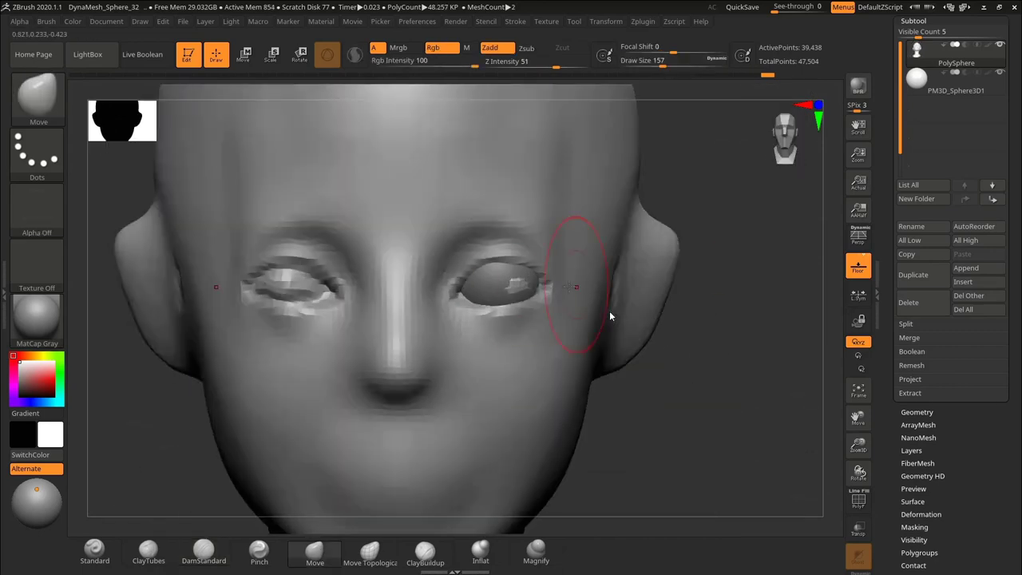
key("s")
left_click_drag(522, 287, 510, 288)
mouse_move(743, 336)
left_mouse_down()
mouse_move(695, 336)
mouse_move(679, 301)
mouse_move(678, 383)
left_mouse_up()
Adjust the eyelid profile from the side with the Move brush at draw size 122.
left_click(204, 549)
mouse_move(536, 315)
left_mouse_down()
mouse_move(306, 341)
mouse_move(328, 344)
left_mouse_up()
left_click(315, 552)
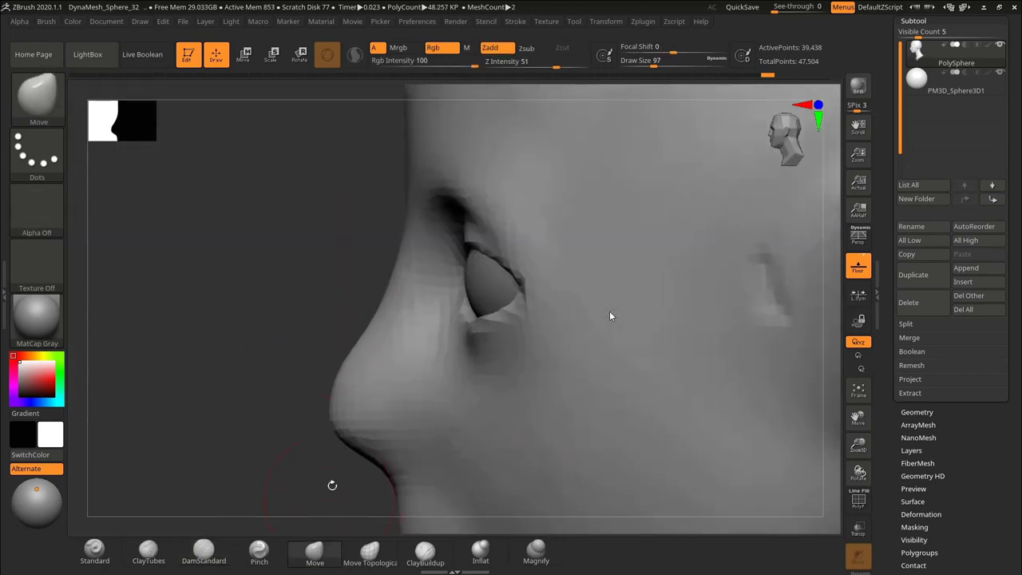
key("s")
left_click_drag(495, 325, 502, 326)
left_click_drag(414, 349, 400, 347)
left_click_drag(360, 303, 346, 296, "alt")
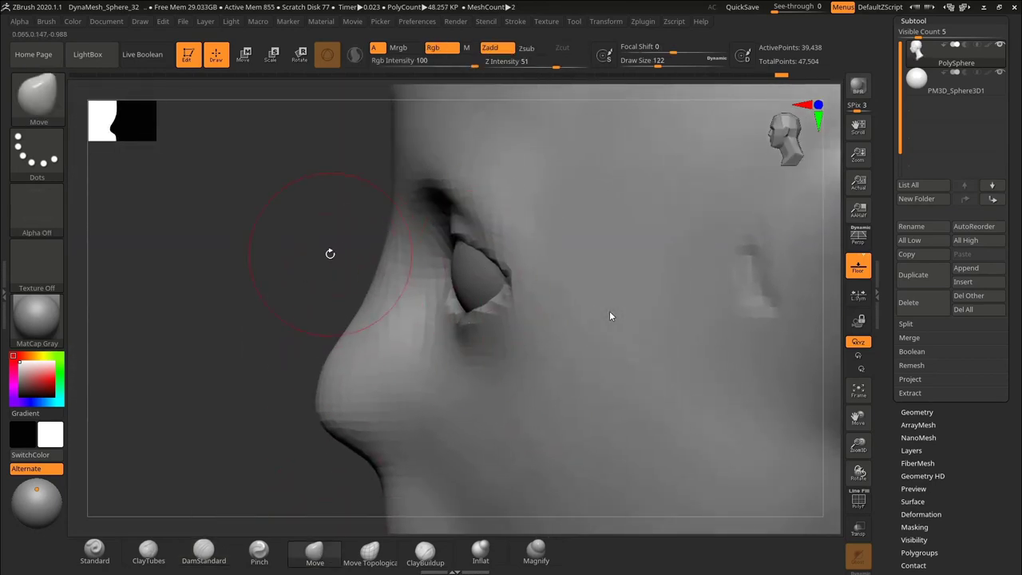
left_click_drag(330, 254, 325, 250, "alt")
Sketch temporary guide lines over the side view to show the eyelid slope, and clear them.
key("ctrl+shift+3")
key("ctrl+shift+2")
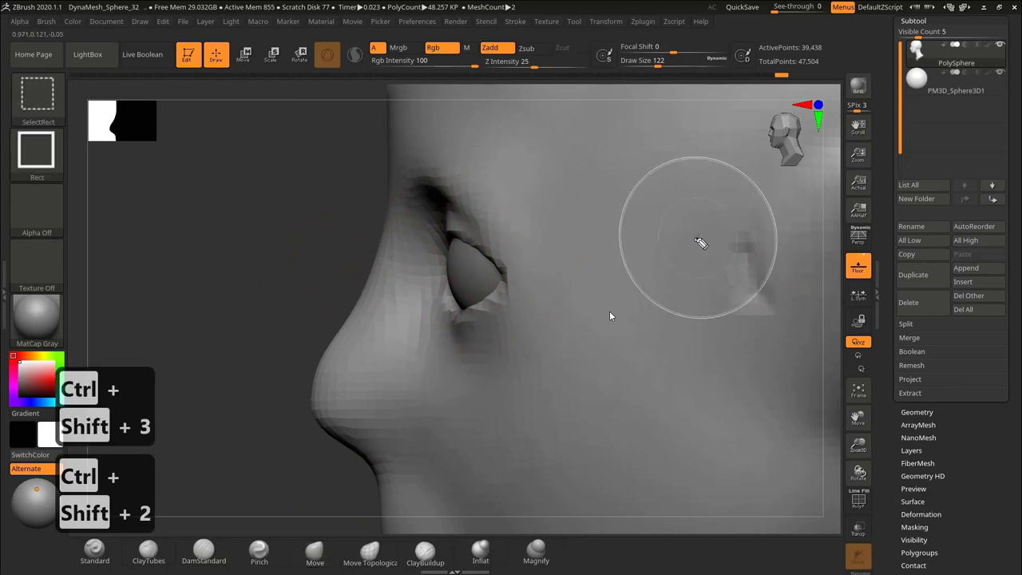
mouse_move(454, 214)
left_mouse_down()
mouse_move(441, 241)
mouse_move(449, 248)
left_mouse_up()
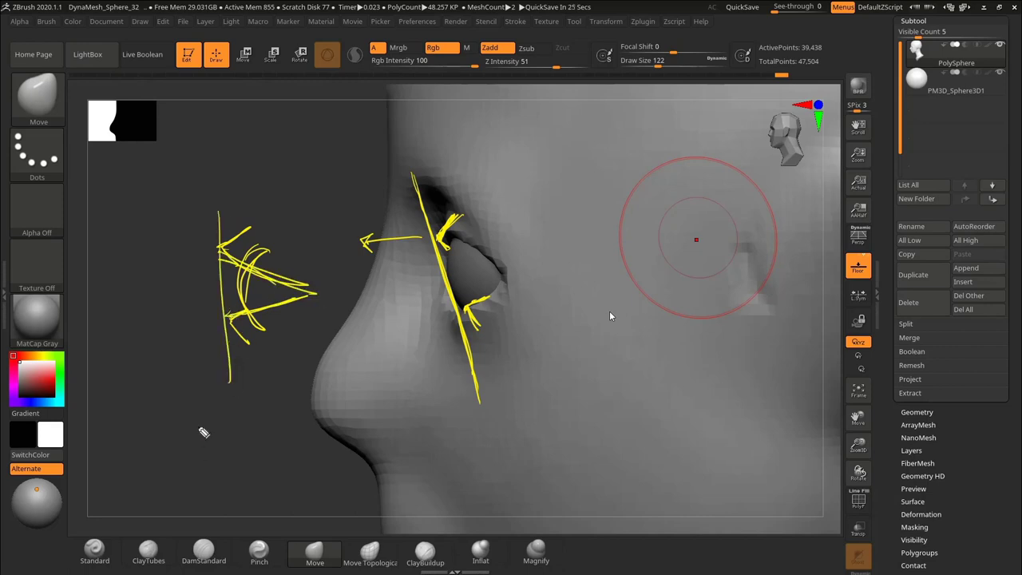
key("ctrl+shift+3")
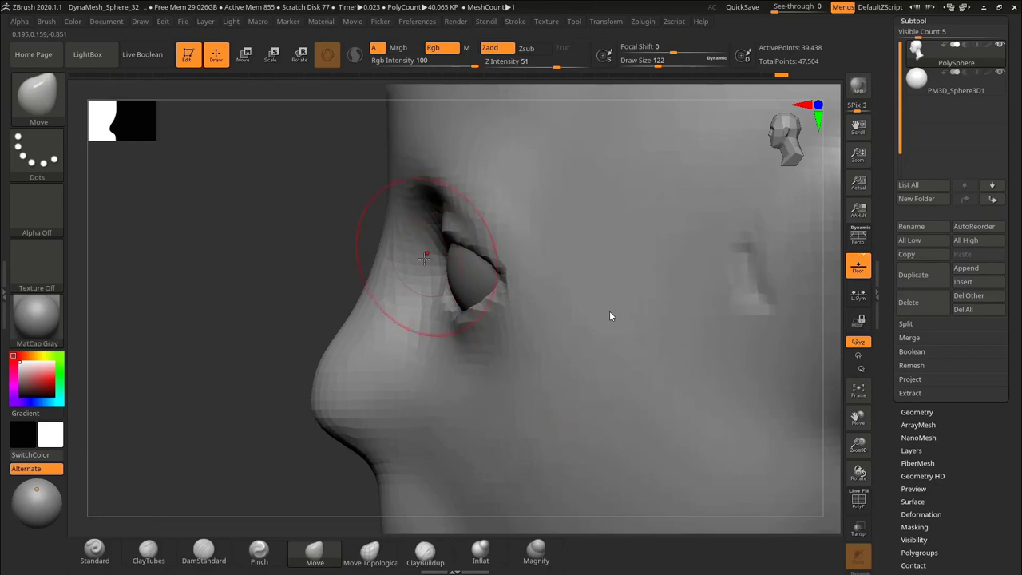
Select the eyeball sphere, move it slightly upward along the Y axis and return to sculpting mode.
mouse_move(427, 255)
right_mouse_down()
mouse_move(349, 247)
mouse_move(438, 332)
right_mouse_up()
left_click(442, 292, "alt")
key("w")
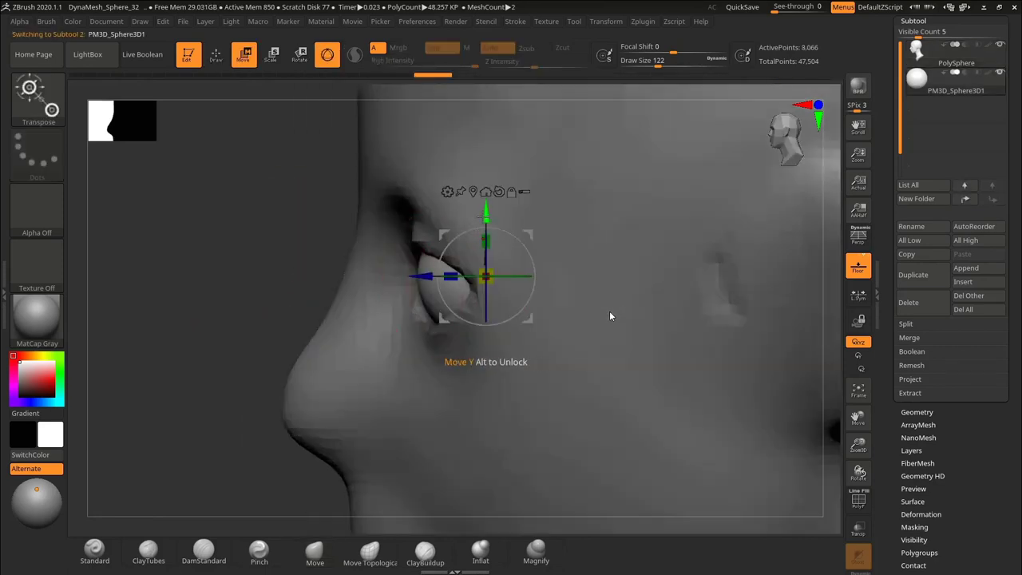
left_click_drag(487, 213, 486, 206)
key("q")
right_click_drag(417, 285, 337, 278, "ctrl")
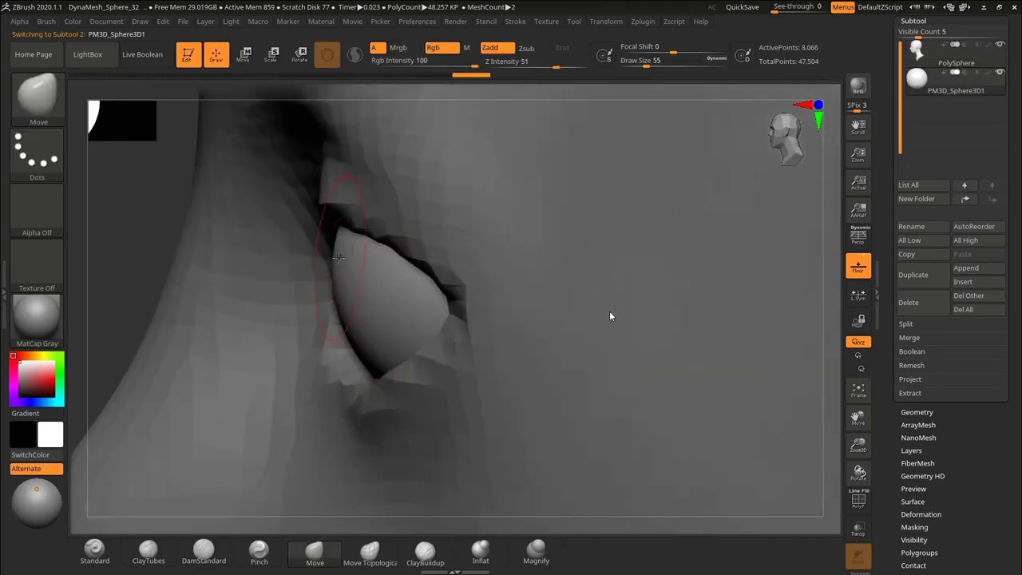
Select the PolySphere head and examine the eyelid fit around the eyeball from below and from the front.
mouse_move(142, 245)
right_mouse_down("alt")
mouse_move(197, 232)
mouse_move(206, 196)
mouse_move(274, 183)
mouse_move(289, 190)
right_mouse_up("alt")
left_click(432, 318, "alt")
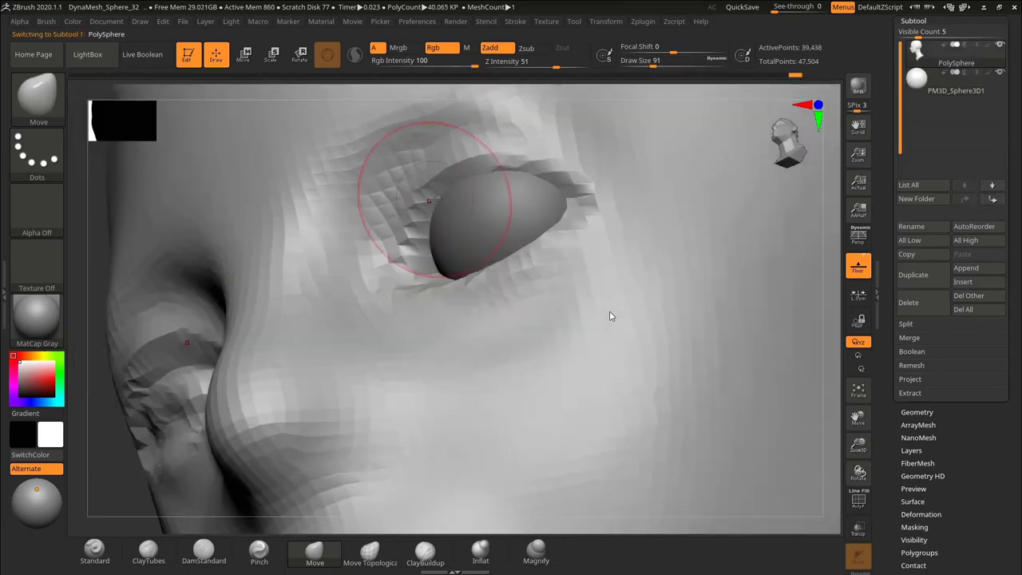
right_click_drag(826, 164, 719, 151, "ctrl")
right_click_drag(671, 192, 826, 250, "shift")
right_click_drag(826, 250, 484, 290)
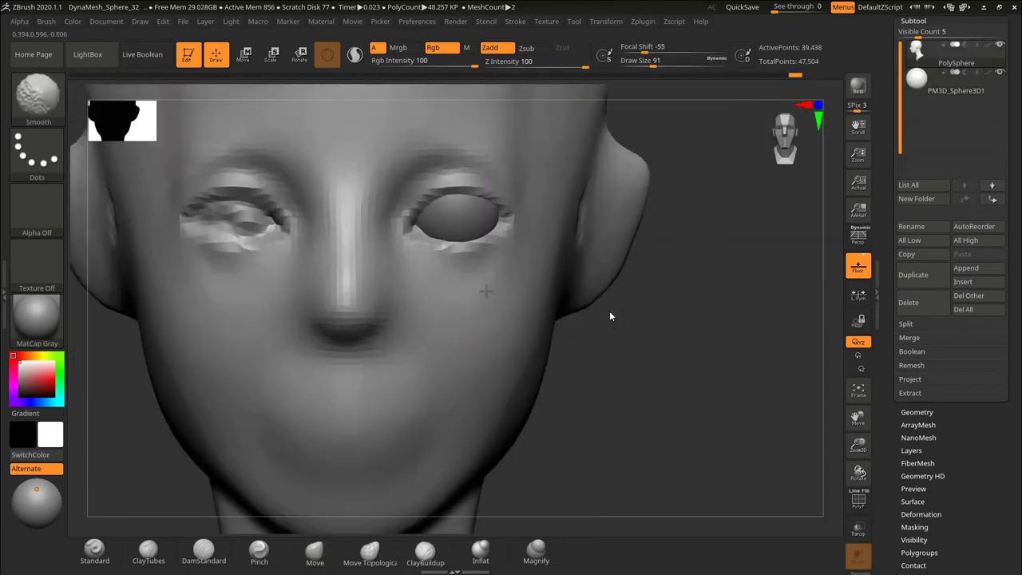
right_click_drag(690, 313, 608, 304, "alt")
Select the eyeball sphere and mirror it across the X axis with SubTool Master, merging both into one SubTool.
left_click(503, 209, "alt")
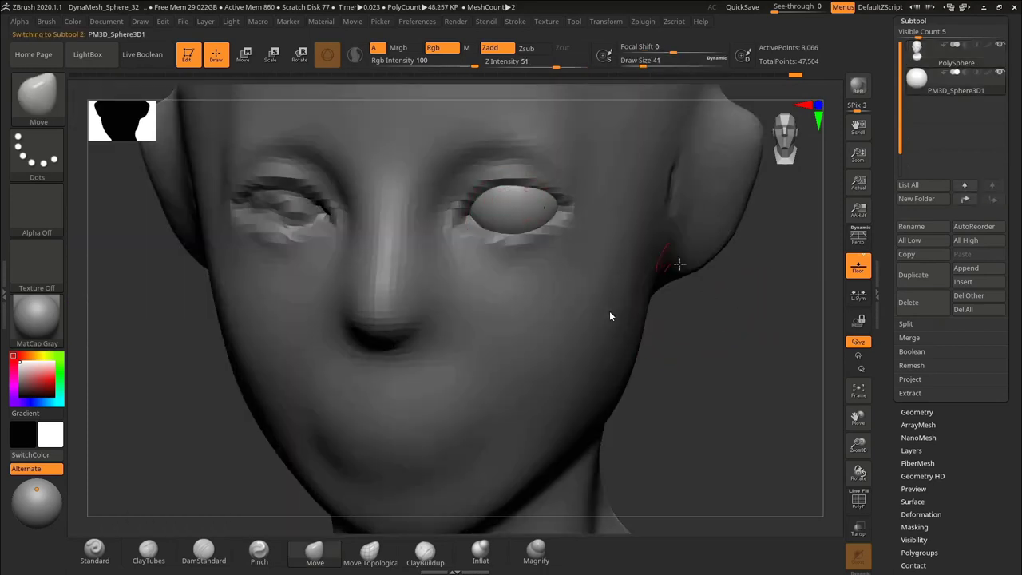
right_click_drag(530, 232, 524, 290, "alt")
right_click_drag(719, 159, 770, 154, "shift")
left_click(643, 22)
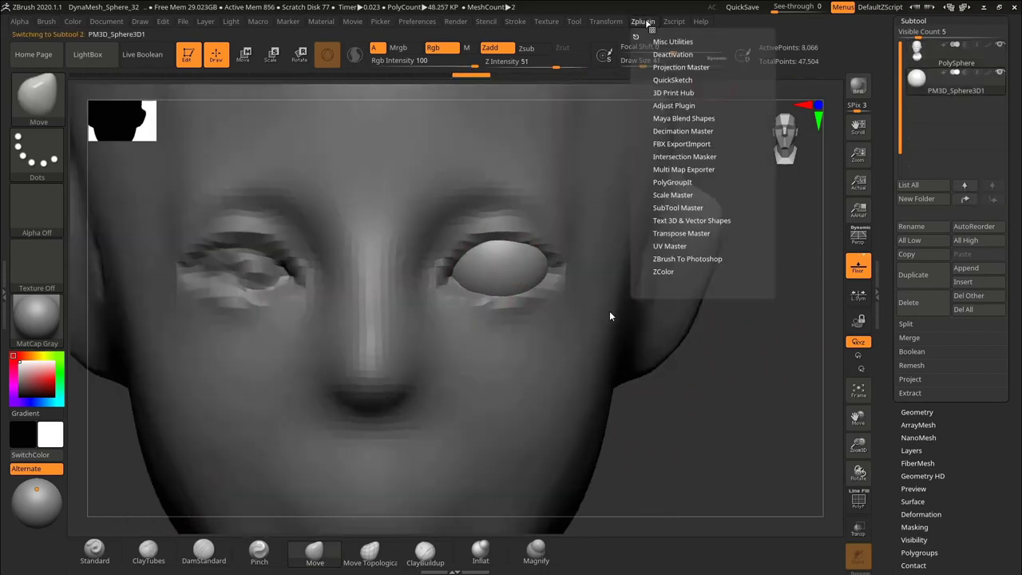
left_click(679, 208)
left_click(723, 260)
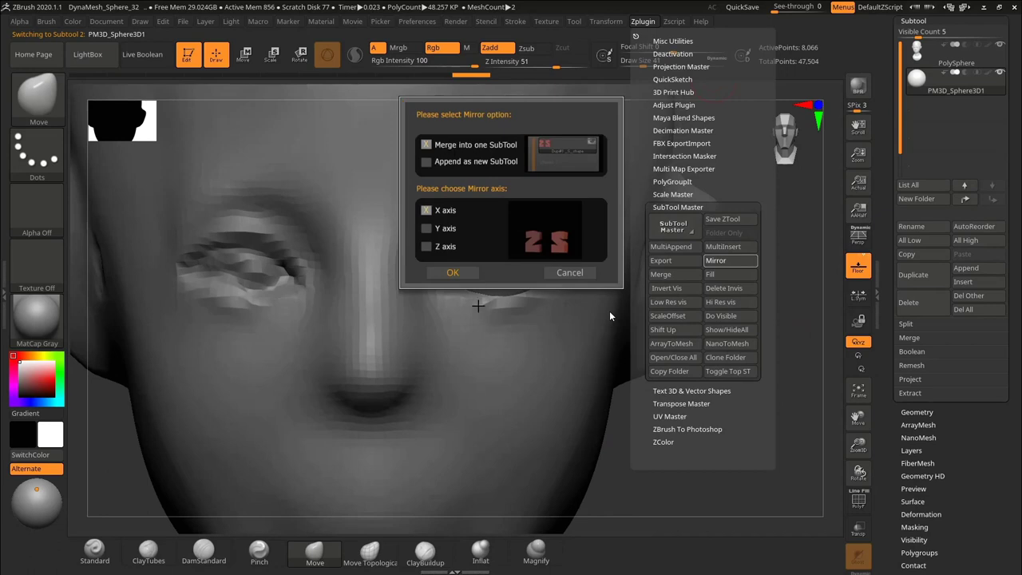
left_click(453, 273)
Select the head mesh and build up the base and wings of the nose with the ClayTubes brush.
right_click_drag(663, 335, 703, 236, "ctrl")
mouse_move(703, 236)
right_mouse_down("ctrl")
mouse_move(711, 262)
mouse_move(488, 315)
mouse_move(472, 262)
right_mouse_up("ctrl")
key("s")
left_click_drag(457, 265, 470, 266)
left_click(479, 271, "alt")
mouse_move(559, 295)
right_mouse_down()
mouse_move(716, 304)
mouse_move(709, 296)
mouse_move(742, 317)
right_mouse_up()
left_click(150, 551)
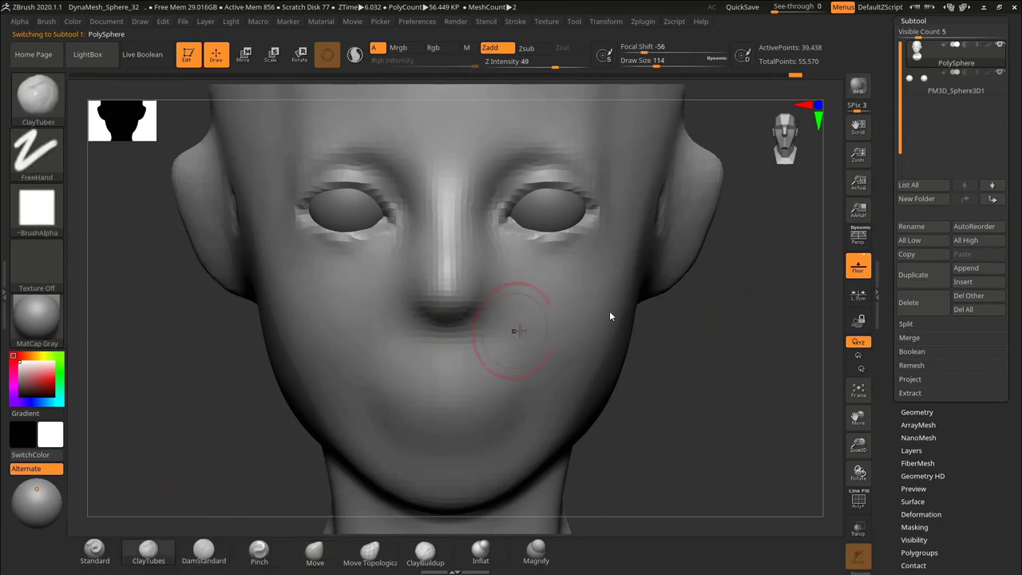
right_click_drag(520, 331, 581, 299)
left_click_drag(473, 290, 438, 300)
right_click_drag(639, 351, 615, 360, "shift")
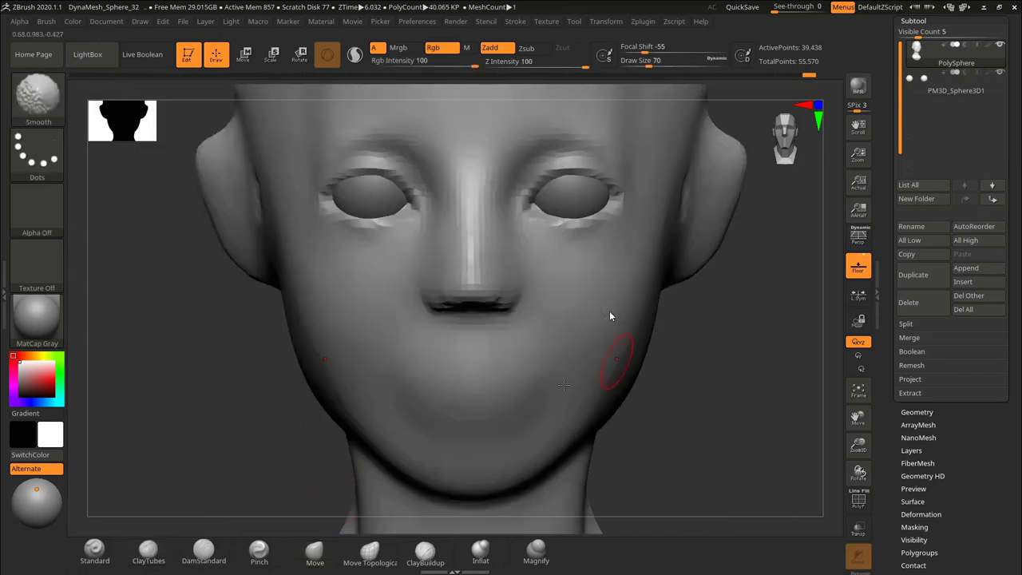
Adjust the nose's width and side profile with the Move brush at draw size 88.
left_click(315, 552)
key("s")
left_click_drag(439, 244, 448, 245)
right_click_drag(428, 270, 486, 257)
left_click_drag(502, 303, 508, 303)
right_click_drag(480, 284, 484, 297, "alt")
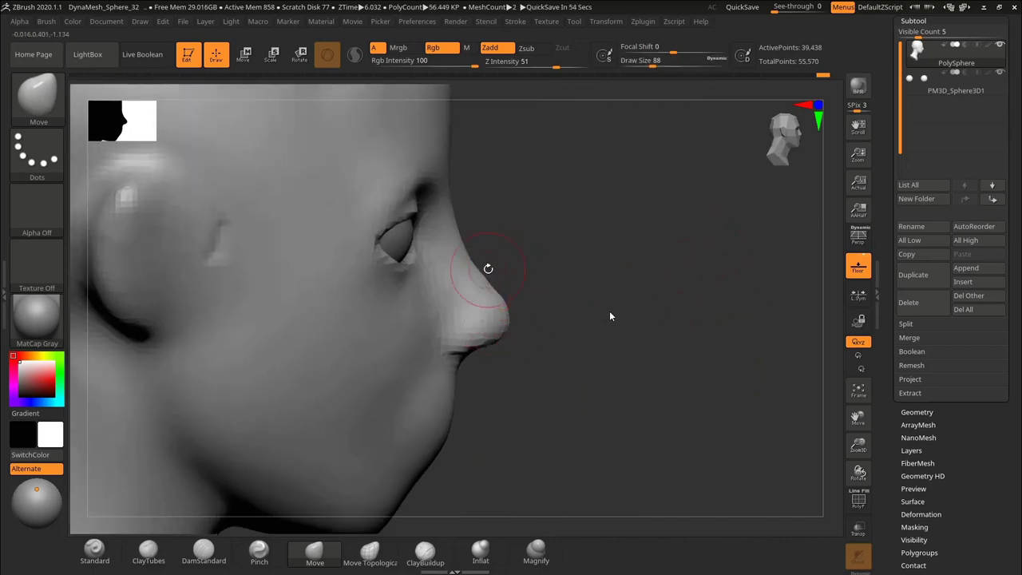
Sketch temporary guide lines for the nose bridge's inward curve beside the side view, and clear them.
right_click_drag(568, 258, 557, 264, "alt")
key("ctrl+shift+3")
key("ctrl+shift+2")
left_click_drag(442, 174, 445, 232)
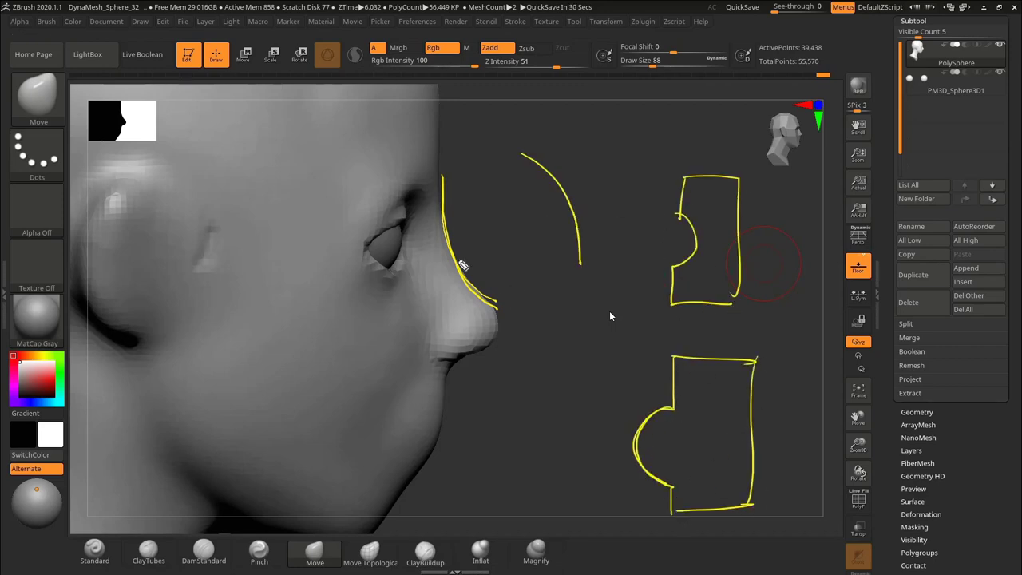
key("ctrl+shift+3")
key("ctrl+shift+4")
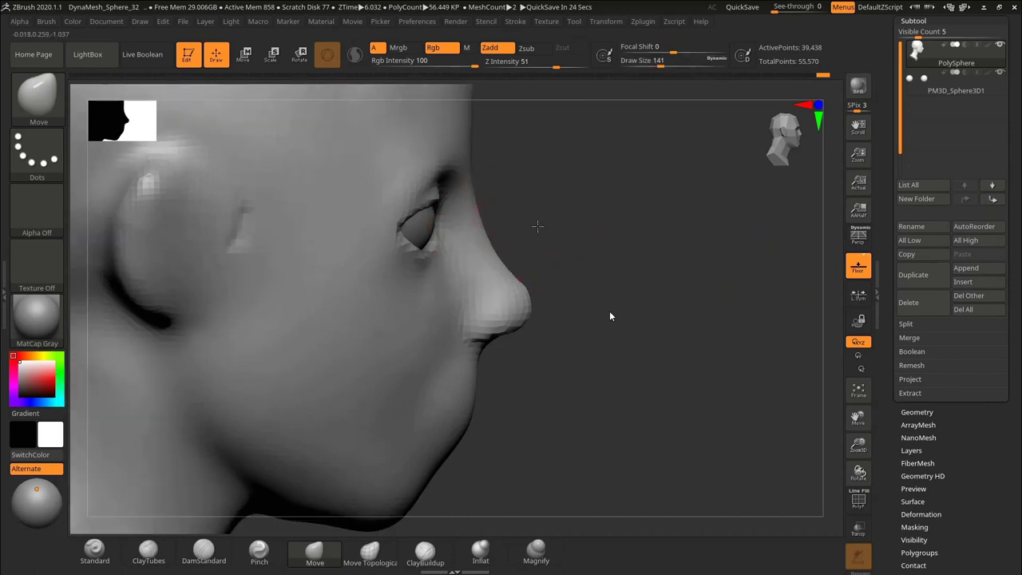
Refine the nose bridge curve, tip and underside with the Move brush from the side and below.
key("s")
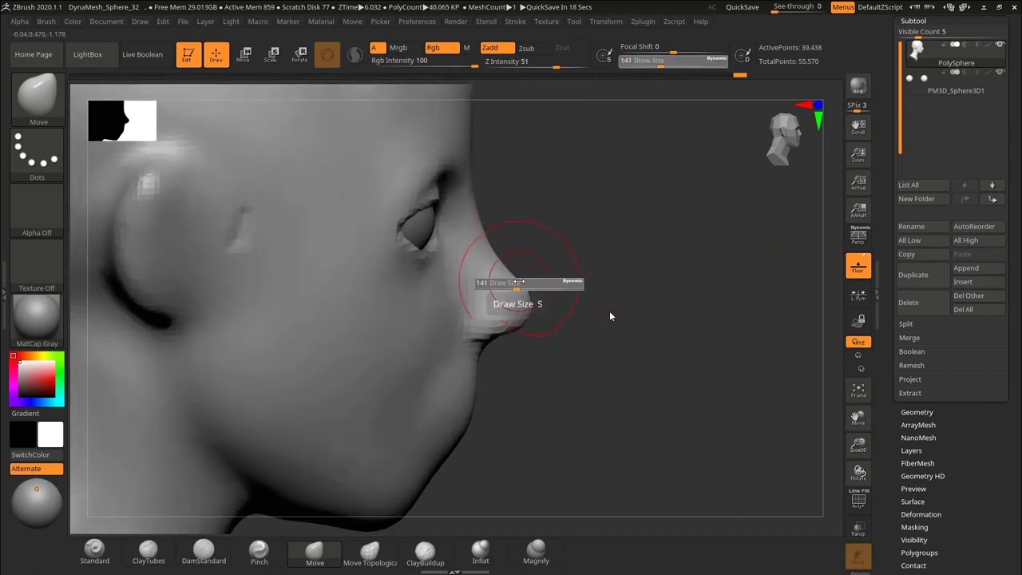
left_click_drag(519, 285, 512, 284)
left_click_drag(600, 266, 591, 275, "shift")
right_click_drag(495, 231, 466, 262, "alt")
key("s")
left_click_drag(465, 261, 467, 261)
left_click_drag(463, 246, 471, 275)
mouse_move(723, 435)
left_mouse_down()
mouse_move(732, 406)
mouse_move(755, 389)
left_mouse_up()
left_click_drag(464, 345, 473, 346, "shift")
left_click_drag(738, 432, 743, 382)
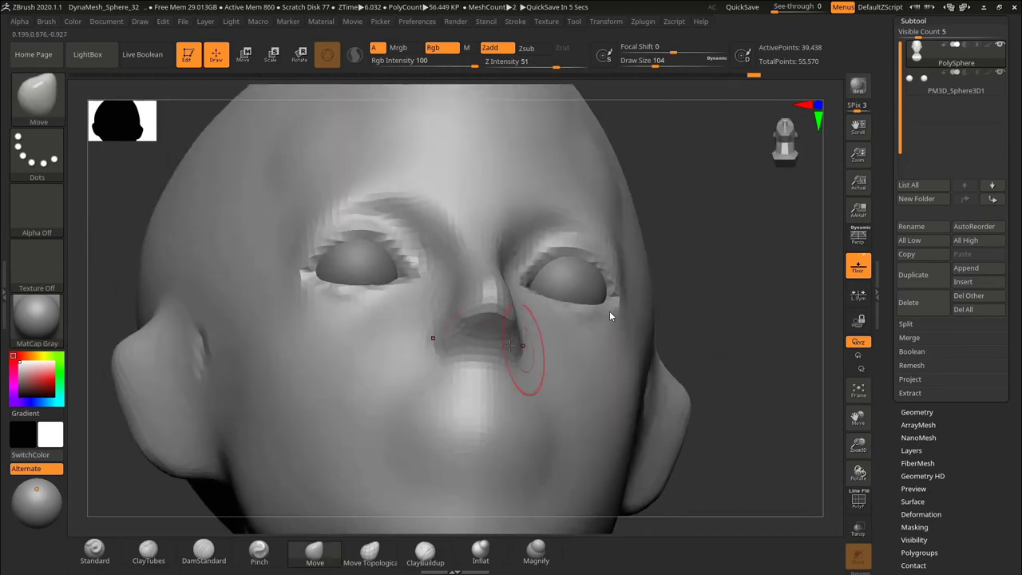
Carve the nostrils into the underside of the nose with the DamStandard brush.
left_click(212, 552)
mouse_move(460, 343)
left_mouse_down()
mouse_move(473, 337)
mouse_move(465, 341)
left_mouse_up()
left_click_drag(764, 329, 740, 338)
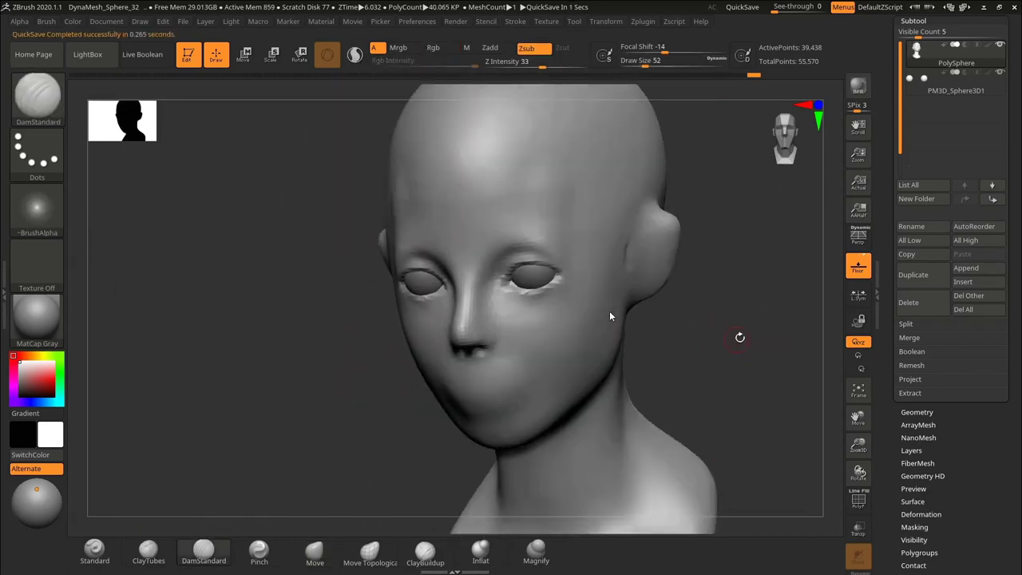
right_click_drag(740, 338, 719, 383, "ctrl")
mouse_move(485, 332)
left_mouse_down()
mouse_move(513, 334)
mouse_move(432, 332)
mouse_move(527, 310)
left_mouse_up()
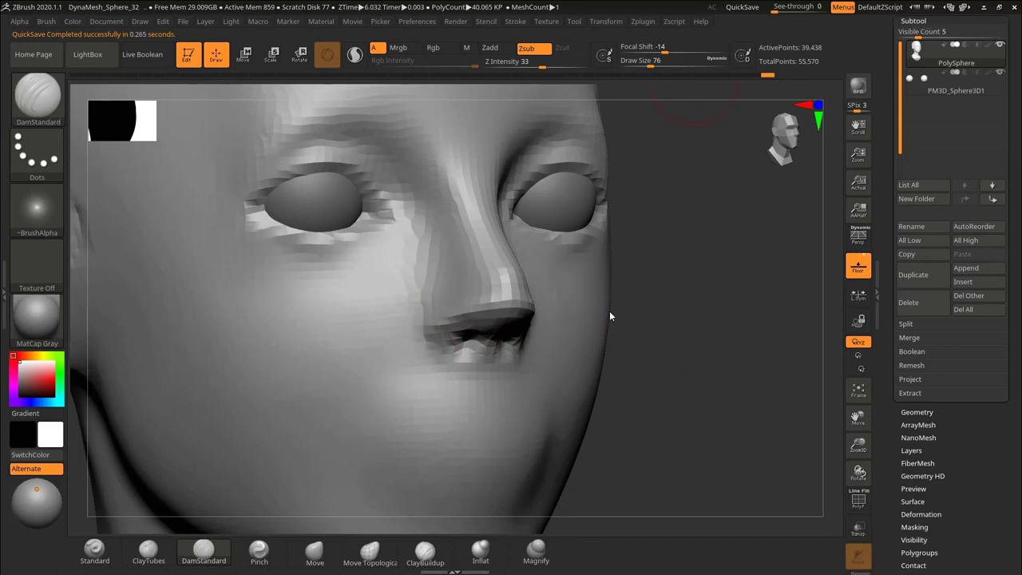
Bring up the reference portrait in Photos, examine the nose closely and return to ZBrush.
key("alt+Tab")
left_click_drag(794, 61, 745, 34)
scroll(825, 293, "up", 3)
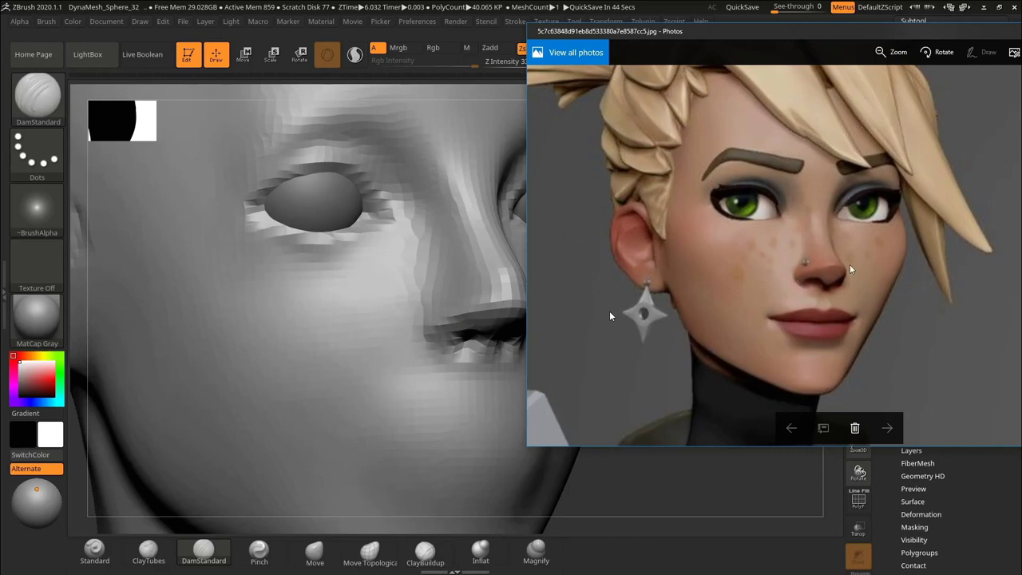
key("alt+Tab")
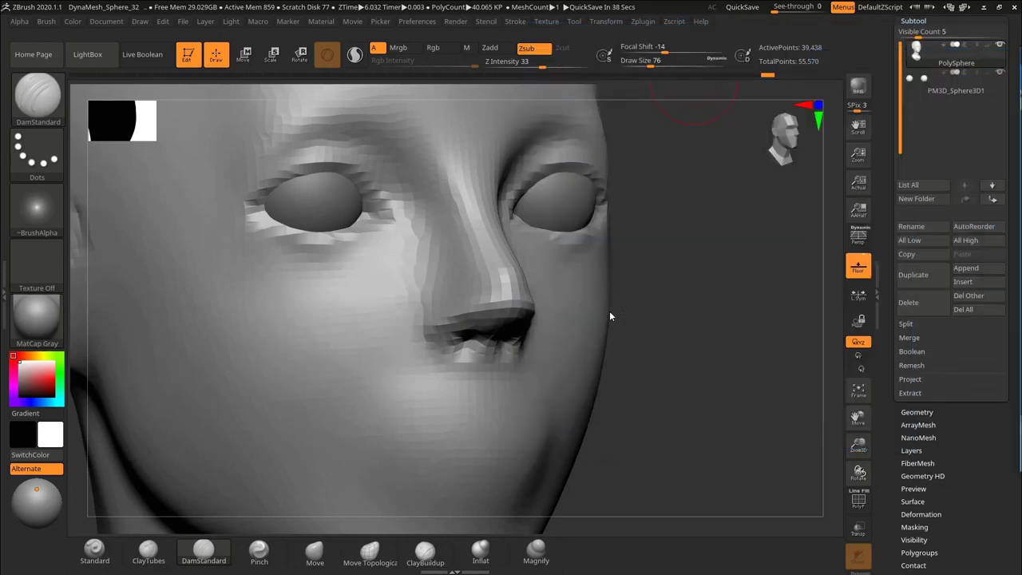
Reshape the nose tip and underside in profile with the Move brush at draw sizes 76 and 60.
left_click_drag(696, 251, 693, 252)
left_click_drag(675, 352, 747, 353)
left_click(315, 551)
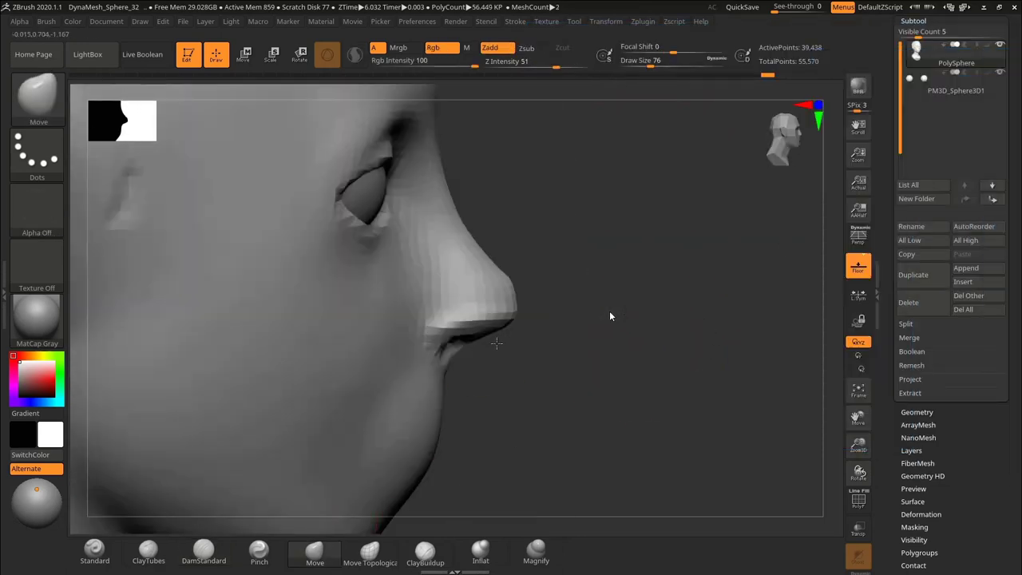
left_click_drag(607, 352, 587, 348)
mouse_move(486, 348)
left_mouse_down()
mouse_move(585, 329)
mouse_move(591, 310)
left_mouse_up()
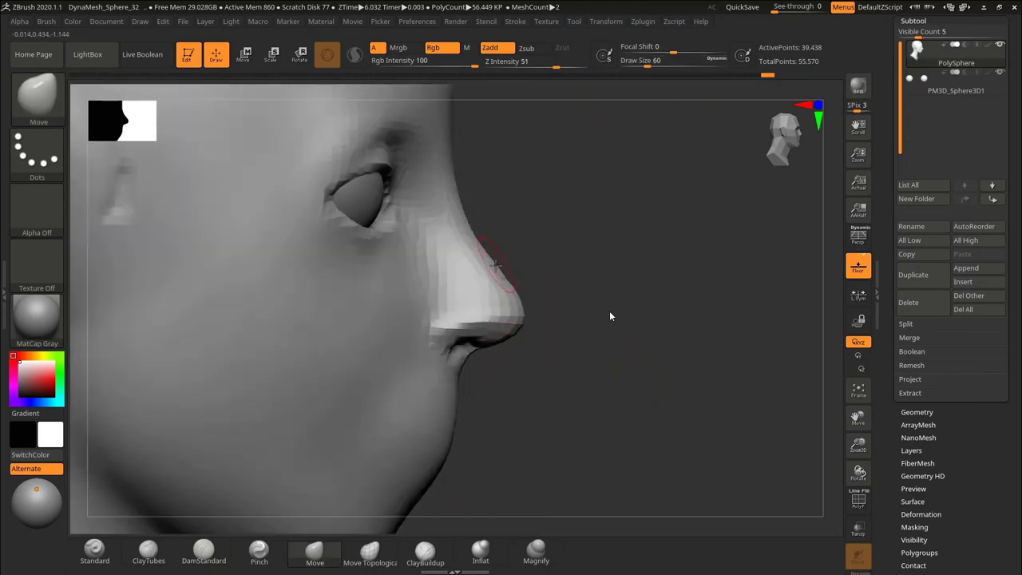
left_click_drag(519, 273, 532, 278, "shift")
Sketch a temporary guide over the base of the nose in the side view, and clear it.
key("ctrl+shift+3")
key("ctrl+shift+2")
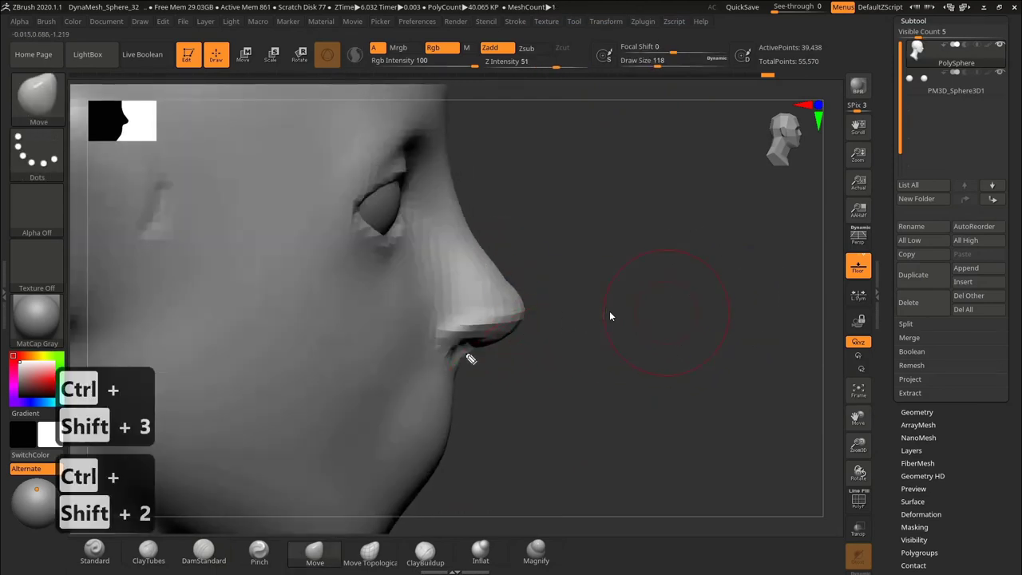
mouse_move(464, 356)
left_mouse_down()
mouse_move(477, 348)
mouse_move(464, 355)
left_mouse_up()
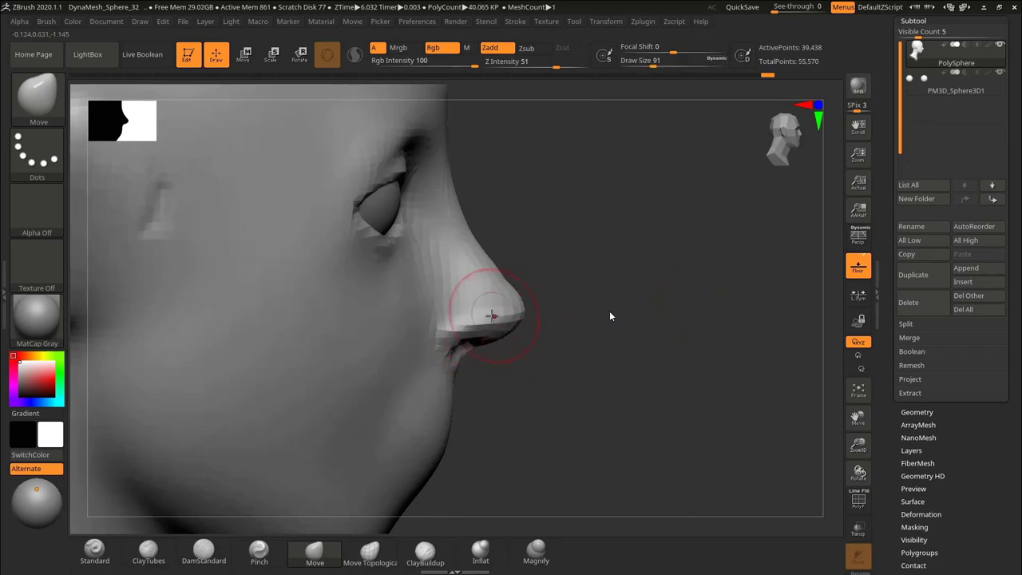
Fine-tune the nose tip and bridge profile with the Move brush at draw sizes 91 and 82.
left_click_drag(492, 316, 496, 311)
left_click_drag(493, 263, 473, 230, "shift")
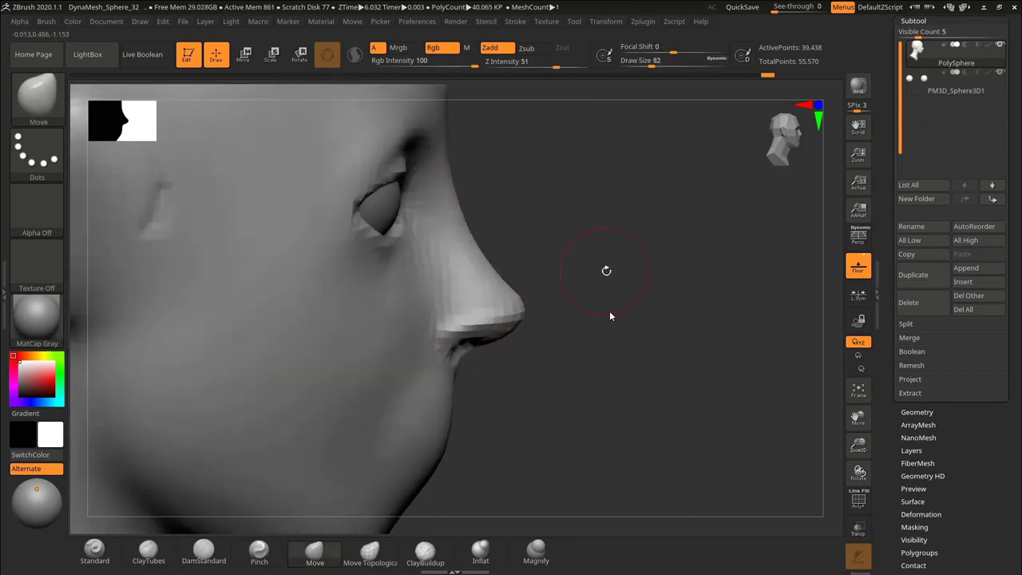
left_click_drag(607, 272, 577, 271)
Adjust the forehead and brow profile from the side with an enlarged Move brush.
mouse_move(503, 172)
left_mouse_down("alt")
mouse_move(523, 266)
mouse_move(523, 357)
left_mouse_up("alt")
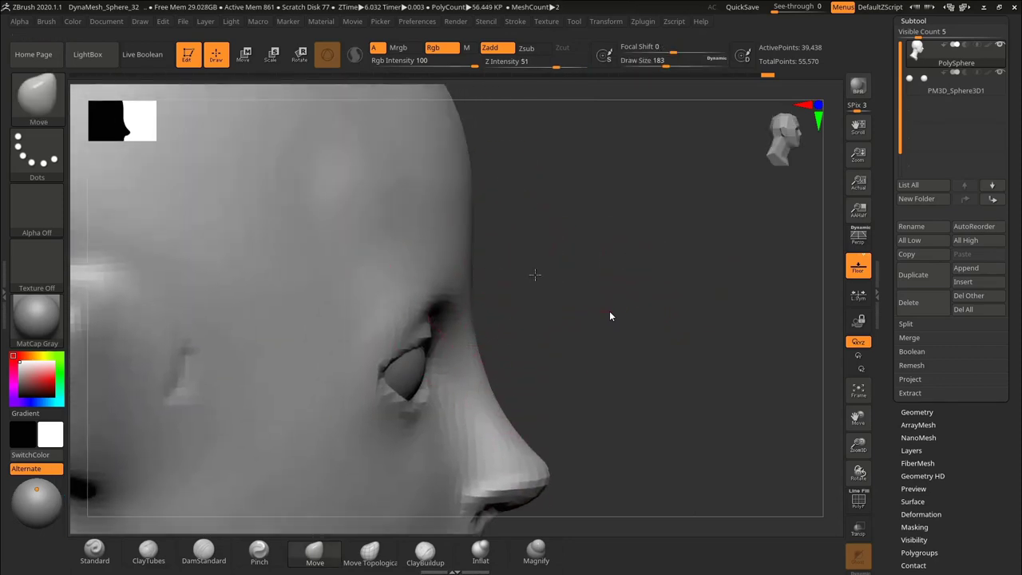
key("s")
left_click_drag(470, 244, 479, 246)
mouse_move(555, 299)
left_mouse_down("alt")
mouse_move(552, 266)
mouse_move(448, 200)
left_mouse_up("alt")
mouse_move(643, 191)
left_mouse_down()
mouse_move(657, 290)
mouse_move(679, 307)
left_mouse_up()
left_click_drag(564, 285, 523, 271, "shift")
mouse_move(552, 171)
left_mouse_down()
mouse_move(606, 233)
mouse_move(559, 234)
left_mouse_up()
Set the Move brush's draw size to 406, circle the forehead with a temporary guide, and clear the guide.
key("s")
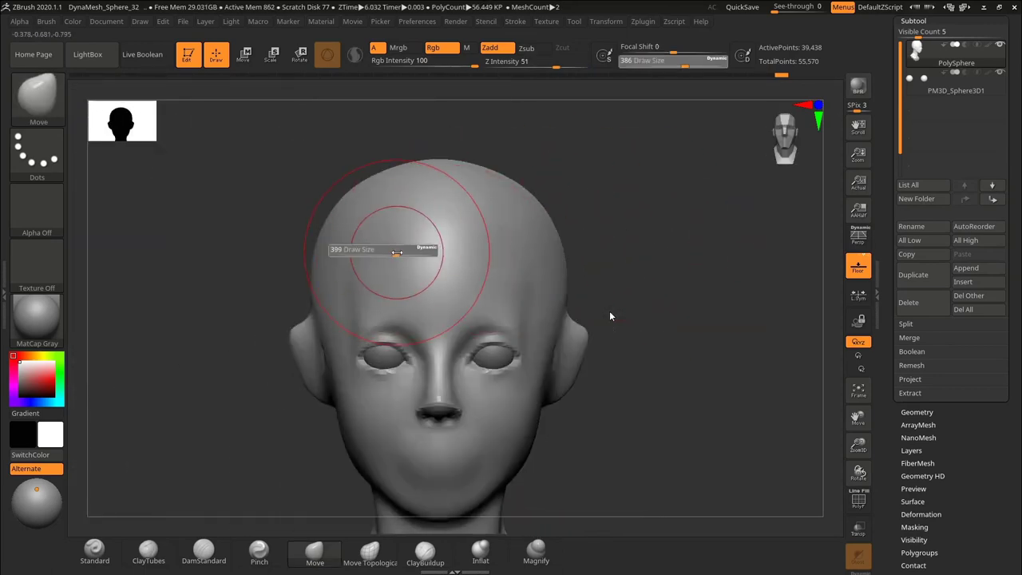
left_click_drag(397, 251, 400, 251)
key("ctrl+shift+2")
mouse_move(437, 303)
left_mouse_down()
mouse_move(357, 244)
mouse_move(454, 306)
left_mouse_up()
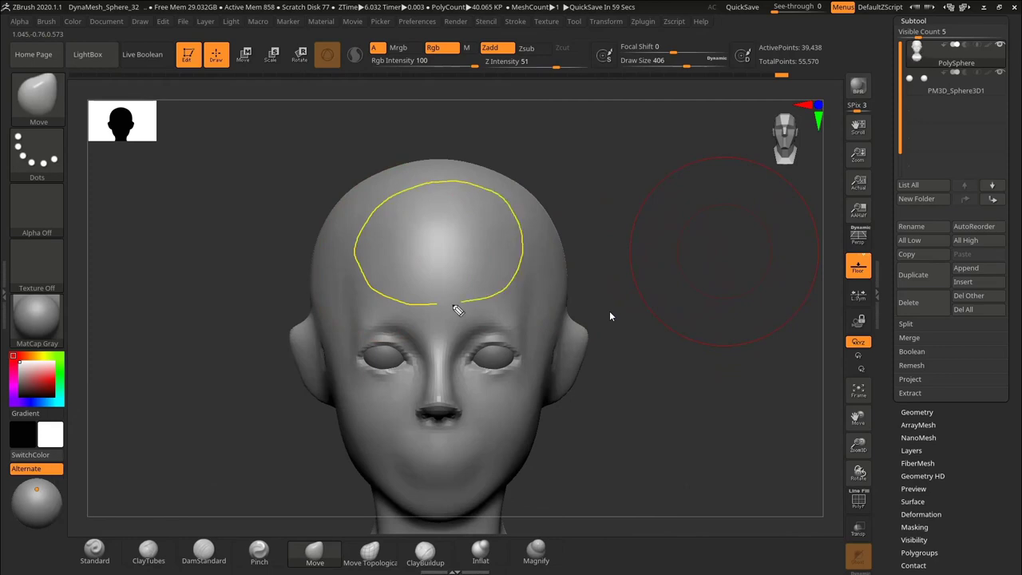
key("ctrl+shift+3")
key("ctrl+shift+4")
Try to reshape the forehead's profile from the side with the Move brush, and undo the last two changes.
left_click_drag(615, 263, 703, 272)
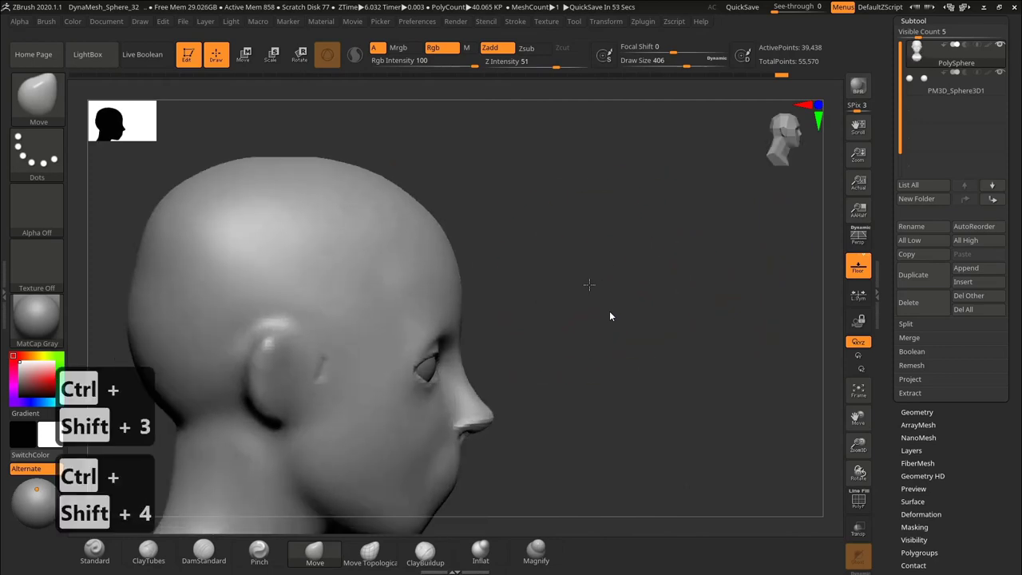
left_click_drag(588, 285, 540, 307)
left_click_drag(430, 244, 486, 239)
mouse_move(551, 233)
left_mouse_down()
mouse_move(568, 232)
mouse_move(604, 267)
mouse_move(611, 292)
mouse_move(577, 285)
mouse_move(571, 263)
left_mouse_up()
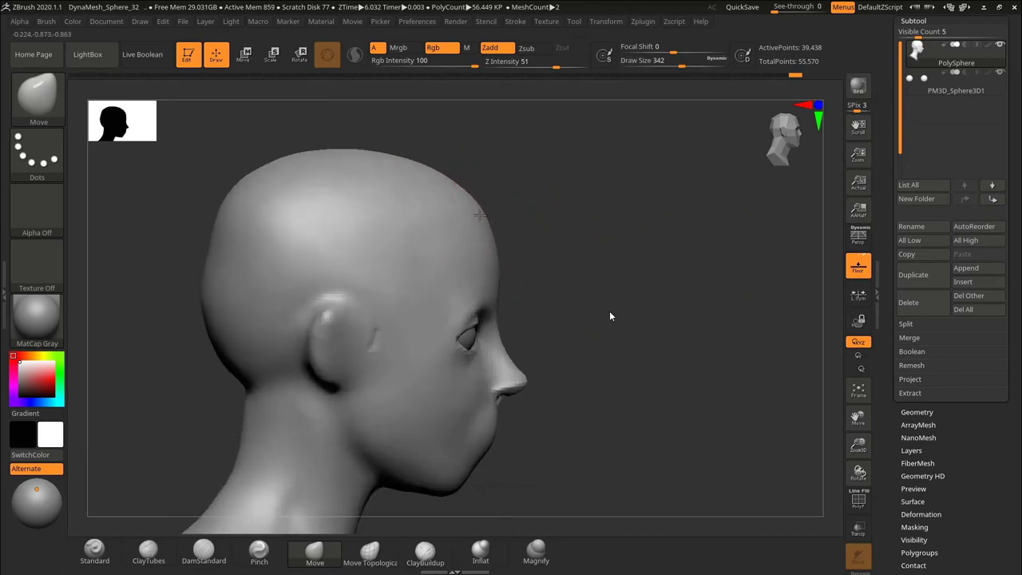
mouse_move(703, 287)
left_mouse_down()
mouse_move(652, 299)
mouse_move(678, 240)
left_mouse_up()
key("ctrl+z")
key("ctrl+z")
Adjust the side contours of the face and the eye area with the Move brush, checking from below.
mouse_move(684, 319)
left_mouse_down()
mouse_move(634, 258)
mouse_move(627, 280)
left_mouse_up()
key("s")
left_click_drag(605, 272, 590, 272)
left_click_drag(259, 310, 323, 318)
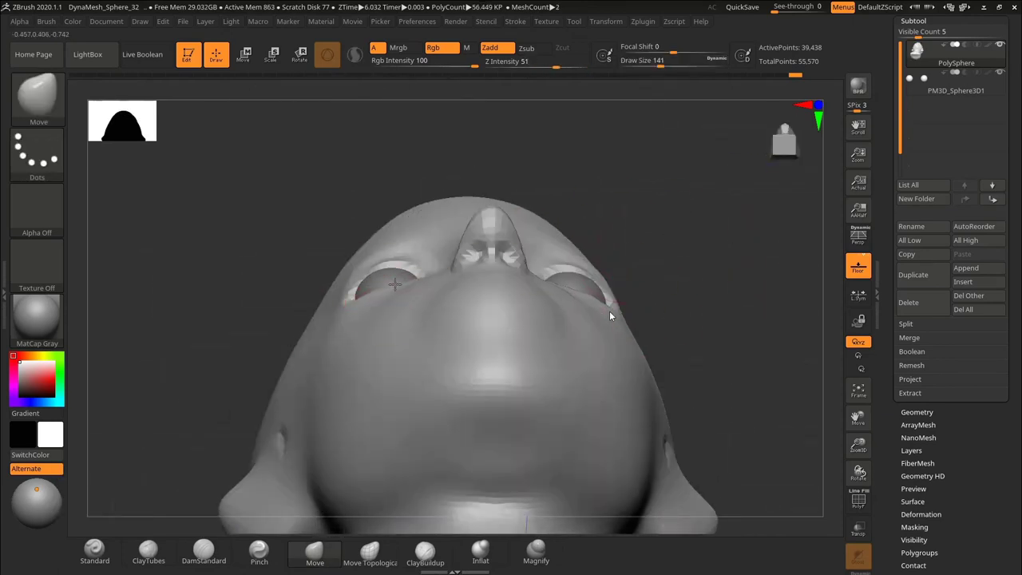
mouse_move(691, 267)
left_mouse_down()
mouse_move(685, 335)
mouse_move(746, 334)
left_mouse_up()
key("s")
left_click_drag(468, 296, 458, 296)
mouse_move(703, 336)
left_mouse_down()
mouse_move(637, 338)
mouse_move(662, 314)
mouse_move(687, 344)
mouse_move(719, 327)
left_mouse_up()
Carve the mouth line below the nose with the DamStandard brush at draw size 60.
left_click(204, 551)
key("s")
left_click_drag(426, 340, 420, 340)
left_click_drag(679, 337, 631, 339)
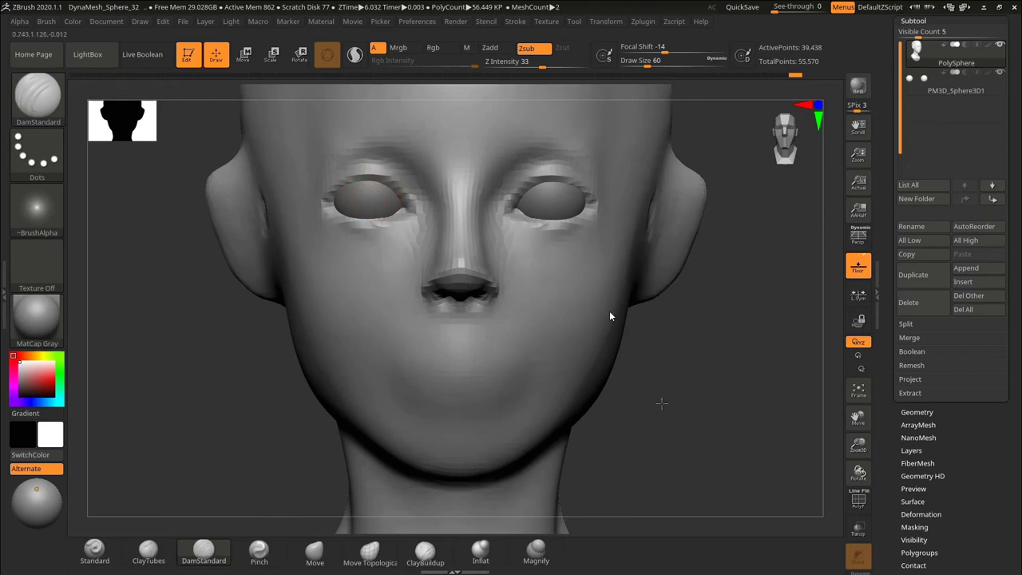
left_click_drag(662, 404, 682, 388)
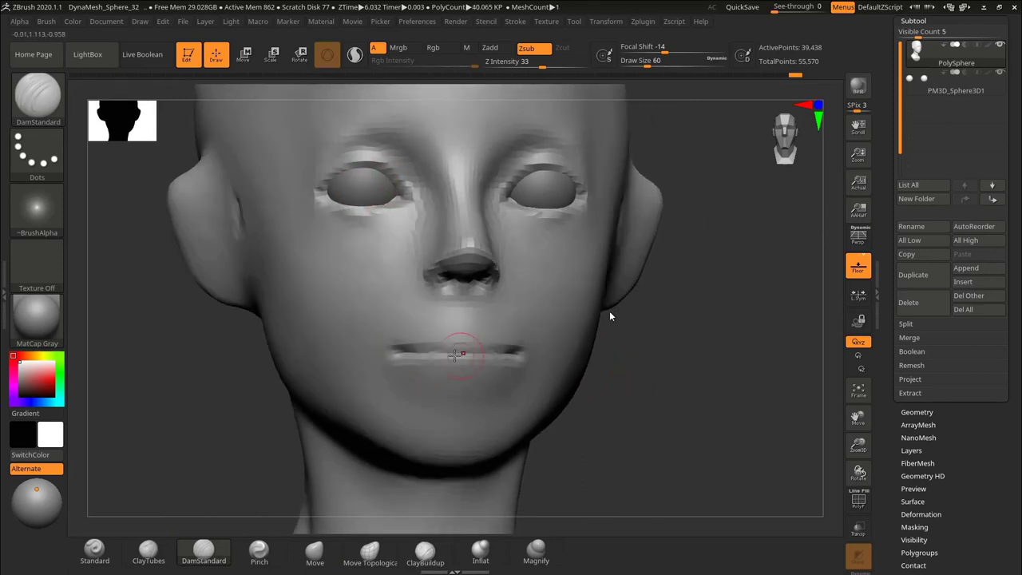
left_click_drag(456, 355, 403, 352)
mouse_move(629, 364)
left_mouse_down()
mouse_move(679, 360)
mouse_move(668, 330)
mouse_move(673, 348)
left_mouse_up()
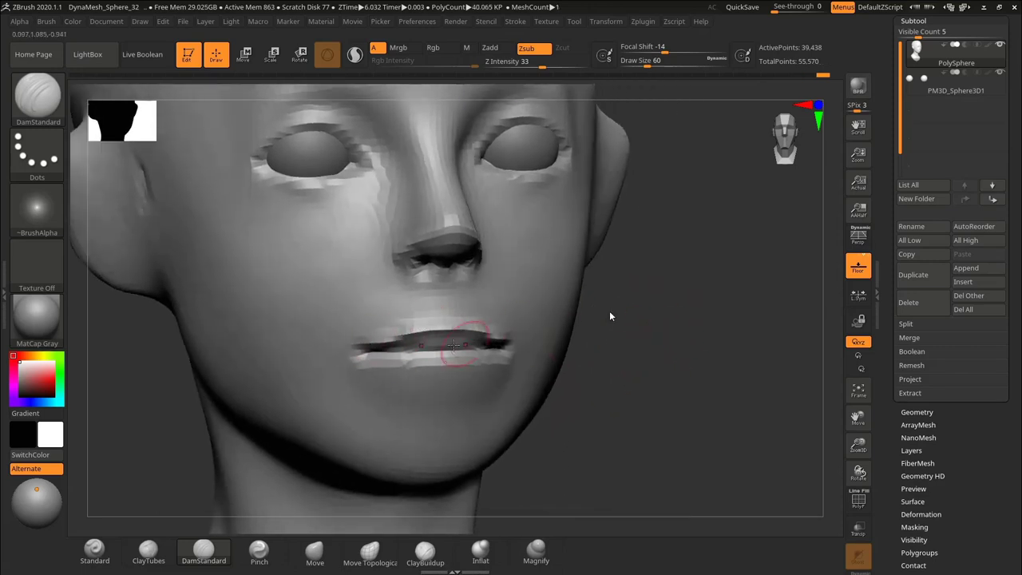
mouse_move(601, 341)
left_mouse_down()
mouse_move(639, 338)
mouse_move(600, 336)
left_mouse_up()
Define the lower lip with DamStandard and build up the upper lip with ClayTubes at draw size 65.
mouse_move(665, 369)
left_mouse_down()
mouse_move(666, 340)
mouse_move(365, 342)
mouse_move(412, 334)
left_mouse_up()
left_click(648, 64)
mouse_move(564, 336)
left_mouse_down()
mouse_move(577, 326)
mouse_move(543, 326)
left_mouse_up()
left_click(159, 551)
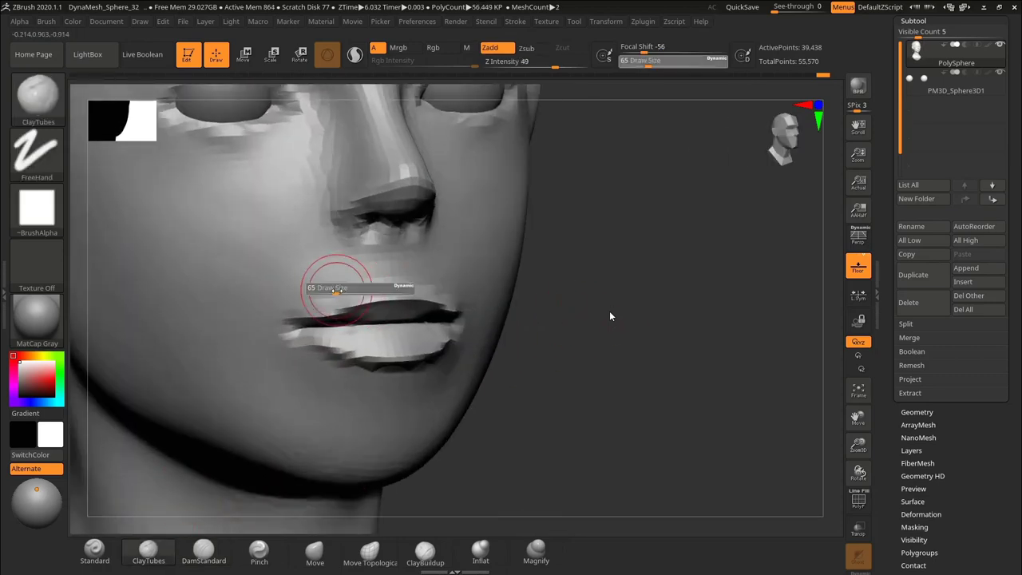
mouse_move(543, 286)
left_mouse_down()
mouse_move(374, 288)
mouse_move(641, 336)
mouse_move(616, 286)
left_mouse_up()
Carve the crease beneath the lower lip with DamStandard at draw size 114 and smooth the surrounding surface.
left_click(204, 551)
left_click_drag(332, 339, 413, 341)
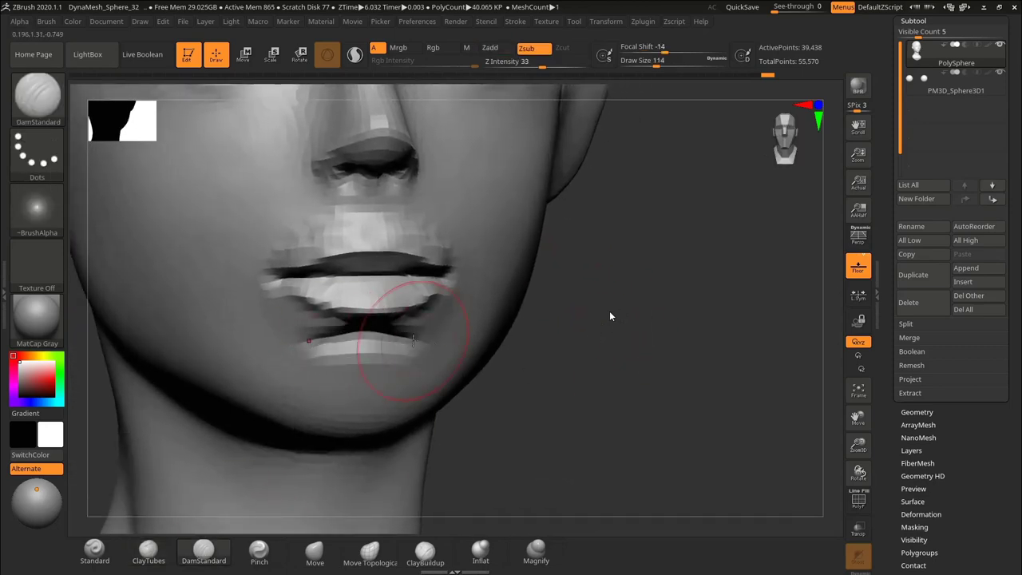
left_click_drag(551, 336, 631, 334)
left_click_drag(292, 358, 345, 343, "shift")
left_click_drag(551, 335, 563, 351)
left_click_drag(301, 301, 337, 318, "shift")
Sharpen the mouth corners and lip line with the DamStandard brush at draw size 55.
mouse_move(655, 319)
left_mouse_down()
mouse_move(559, 319)
mouse_move(686, 316)
left_mouse_up()
key("s")
left_click(320, 309)
left_click_drag(284, 315, 321, 311)
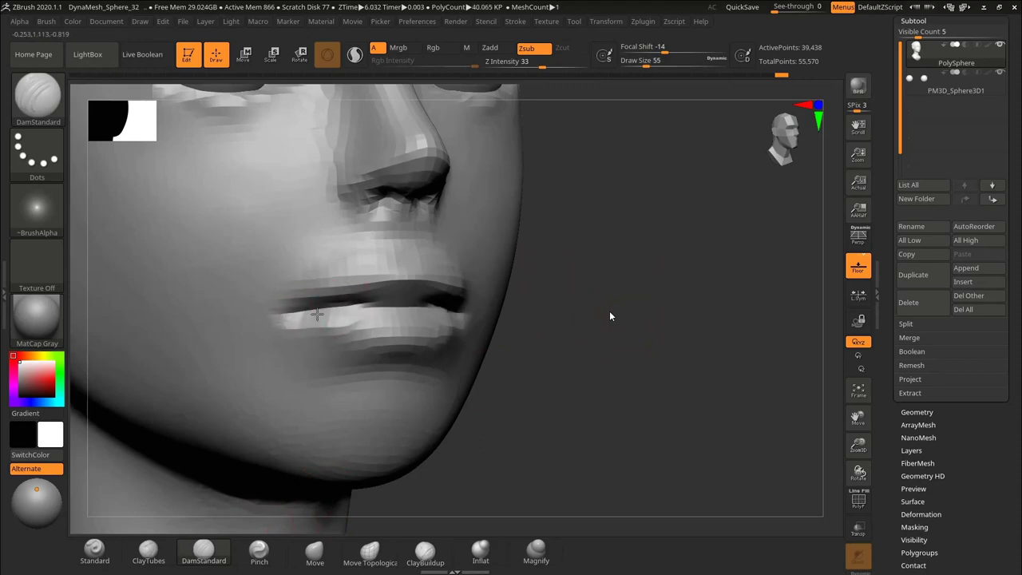
left_click_drag(607, 344, 639, 295, "alt")
mouse_move(670, 300)
left_mouse_down()
mouse_move(604, 299)
mouse_move(639, 317)
mouse_move(679, 315)
left_mouse_up()
mouse_move(679, 316)
left_mouse_down("alt")
mouse_move(647, 332)
mouse_move(695, 329)
mouse_move(595, 322)
mouse_move(627, 300)
left_mouse_up("alt")
Adjust the lips and the area below the nose with the Move brush at draw size 133.
left_click(315, 552)
key("s")
left_click(431, 256)
left_click_drag(649, 334, 713, 319)
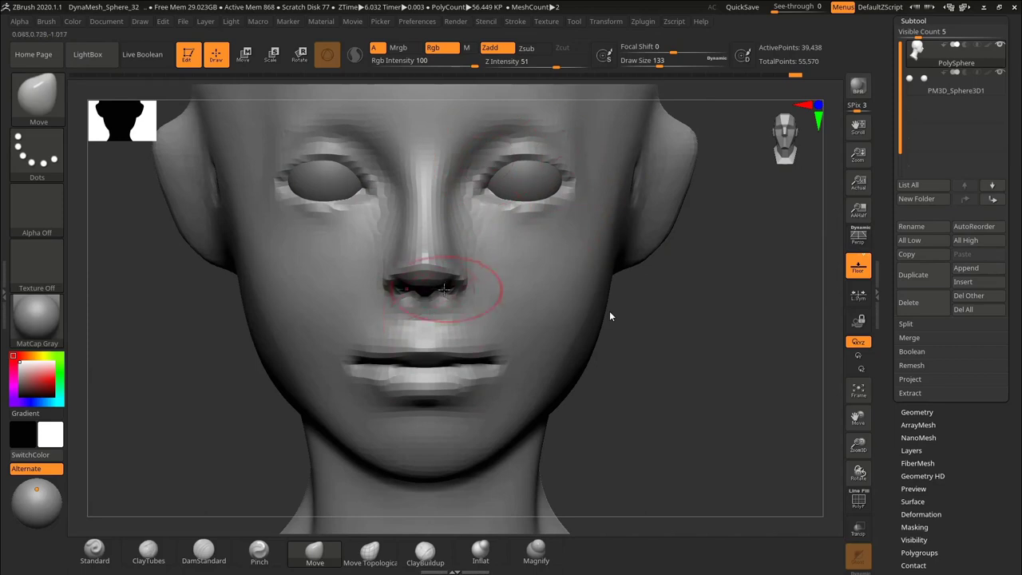
Mark the eye width and the nose-to-lower-lip distance with temporary on-screen guides to compare facial proportions.
key("ctrl+shift+3")
key("ctrl+shift+2")
left_click_drag(486, 163, 485, 212)
left_click_drag(483, 163, 574, 162)
left_click_drag(568, 161, 566, 214)
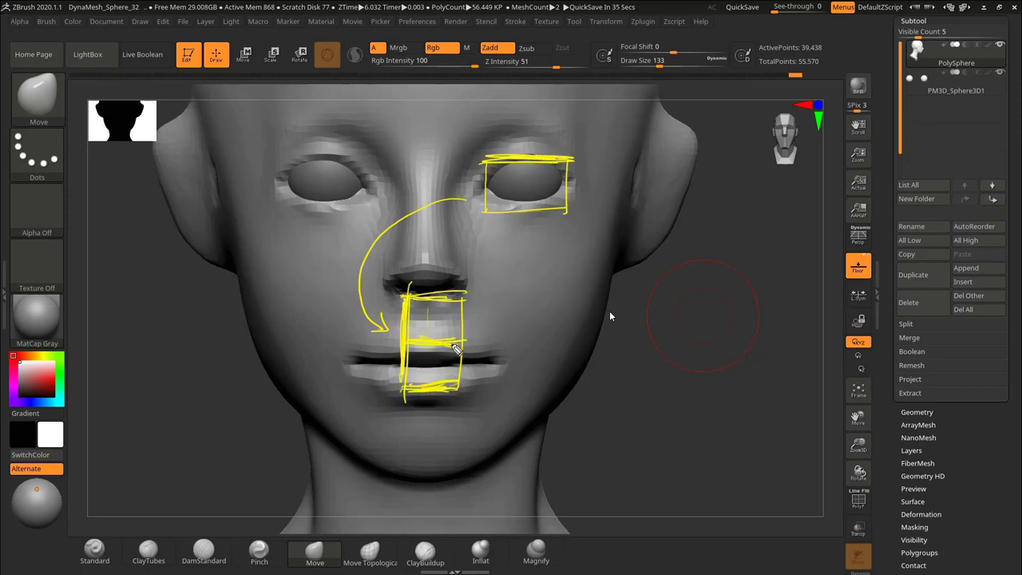
key("ctrl+shift+3")
key("ctrl+shift+4")
Change the head's material to MatCap Skin06.
mouse_move(650, 352)
left_mouse_down("alt")
mouse_move(666, 322)
mouse_move(747, 288)
left_mouse_up("alt")
left_click_drag(514, 247, 496, 268)
left_click_drag(639, 295, 559, 307)
left_click_drag(591, 355, 551, 327, "alt")
left_click_drag(639, 303, 588, 320, "alt")
left_click_drag(622, 286, 591, 241)
left_click(44, 323)
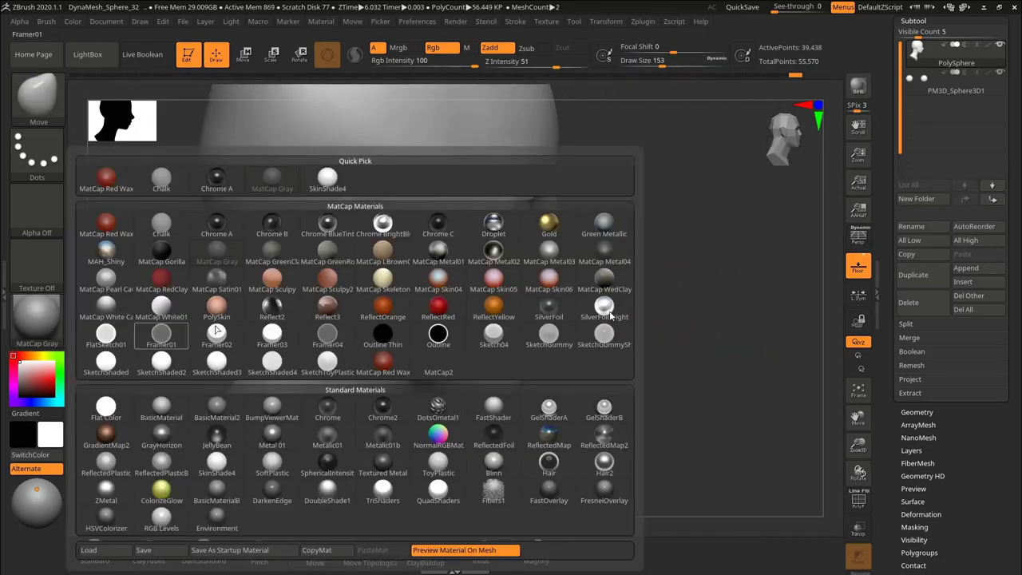
left_click(551, 278)
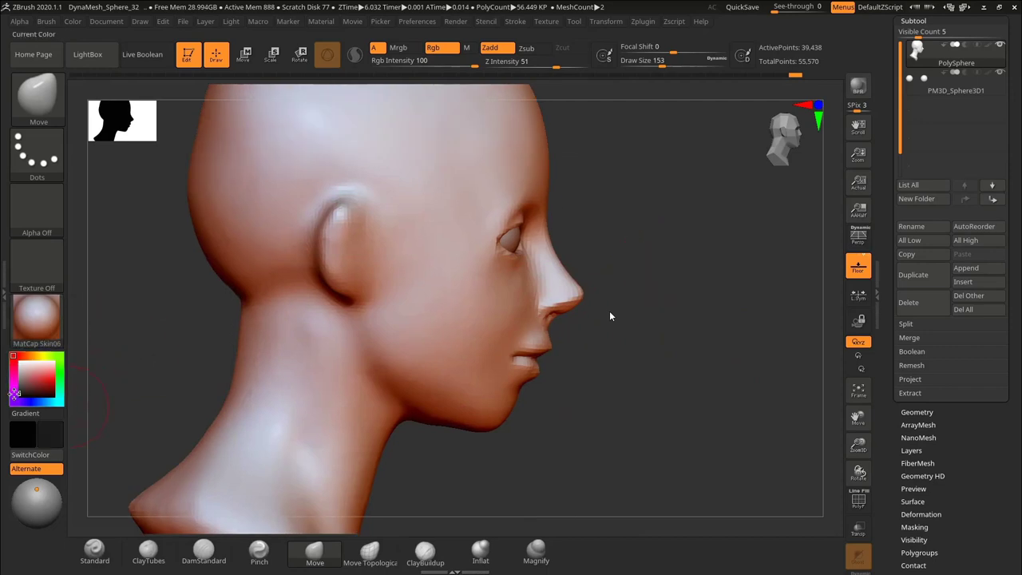
Set the color to black so the head shows as a silhouette and enlarge the silhouette thumbnail to size 512.
left_click_drag(14, 394, 11, 401)
left_click_drag(569, 359, 578, 320, "alt")
left_click_drag(154, 138, 335, 343)
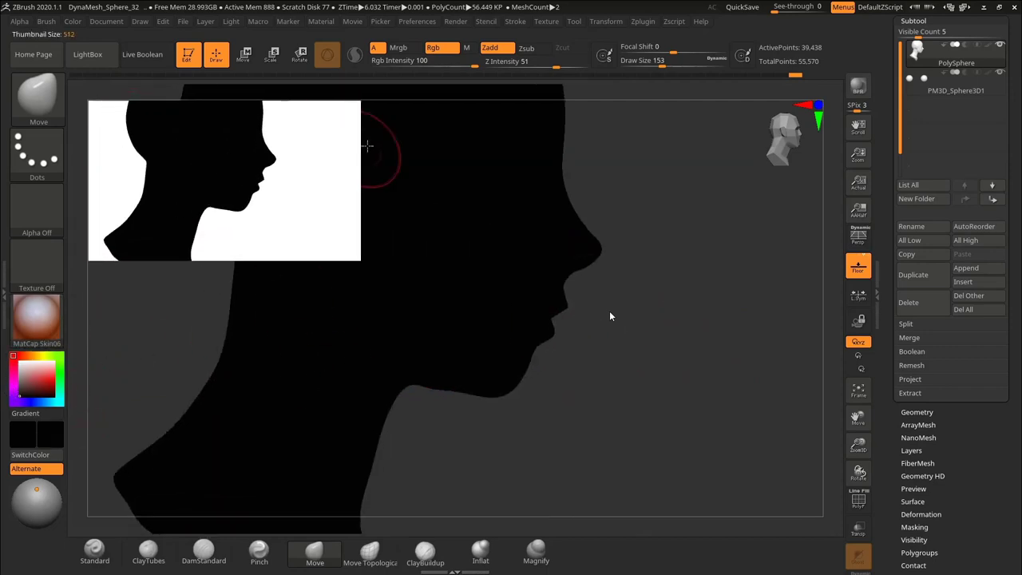
left_click_drag(695, 247, 636, 261, "alt")
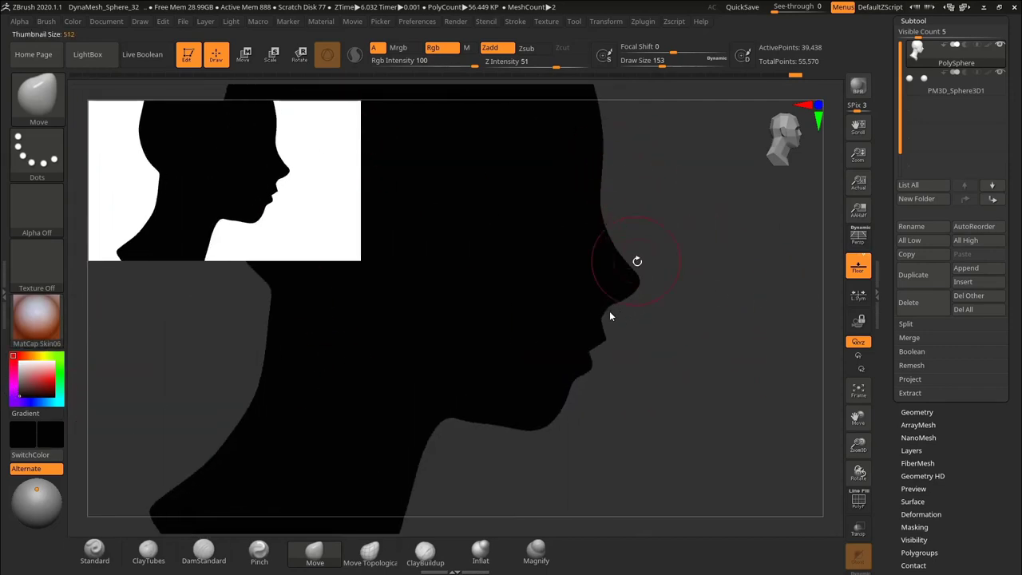
Refine the chin and jaw profile with the Move brush at draw size 153.
left_click_drag(552, 419, 555, 421)
left_click_drag(679, 373, 742, 366)
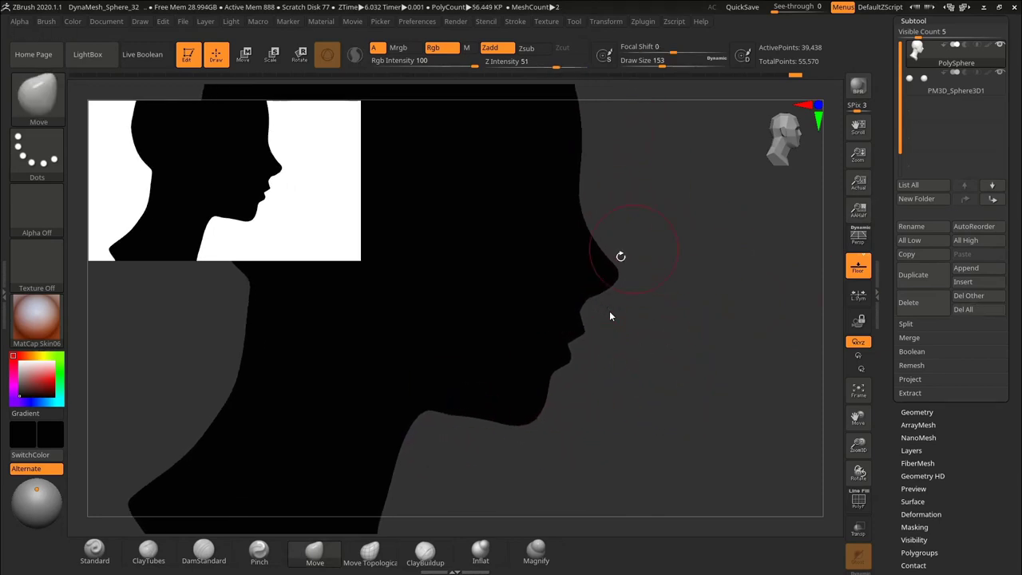
left_click_drag(829, 90, 711, 112)
left_click_drag(569, 409, 600, 405)
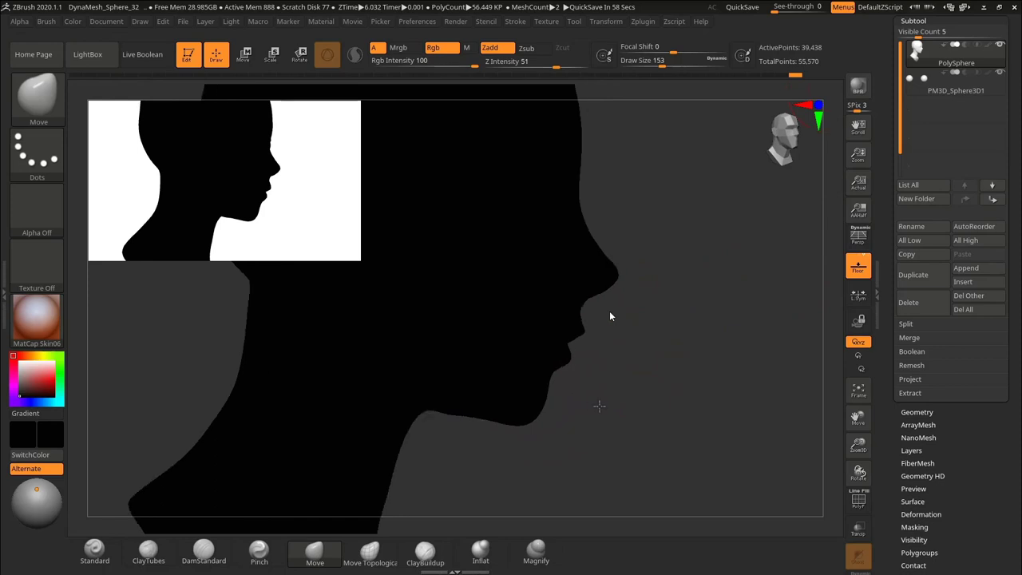
left_click_drag(650, 349, 733, 331, "alt")
Check the lip and chin alignment in profile with temporary vertical and slanted guide lines.
key("ctrl+shift+2")
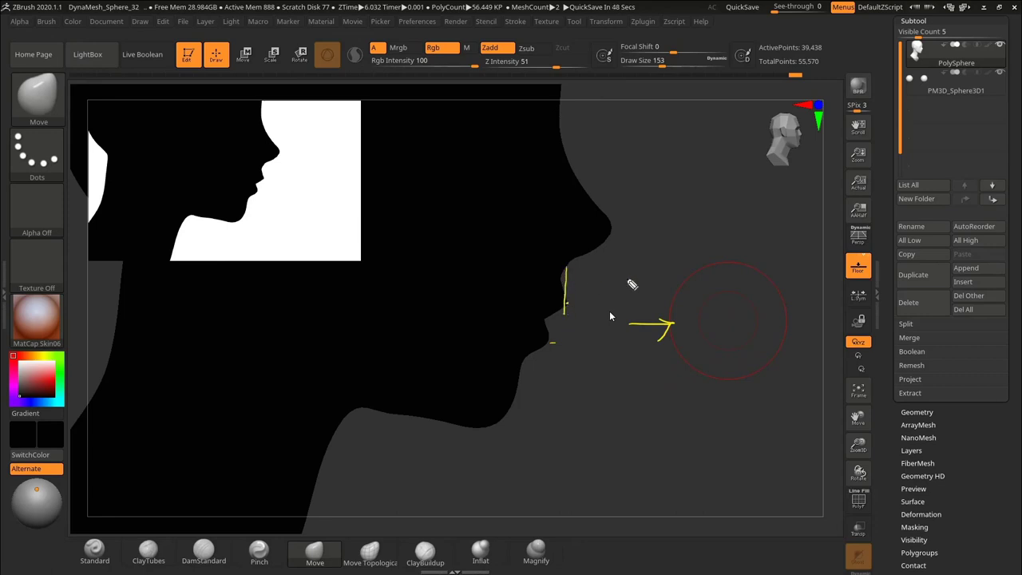
key("ctrl+shift+6")
key("ctrl+shift+1")
left_click_drag(566, 269, 566, 475)
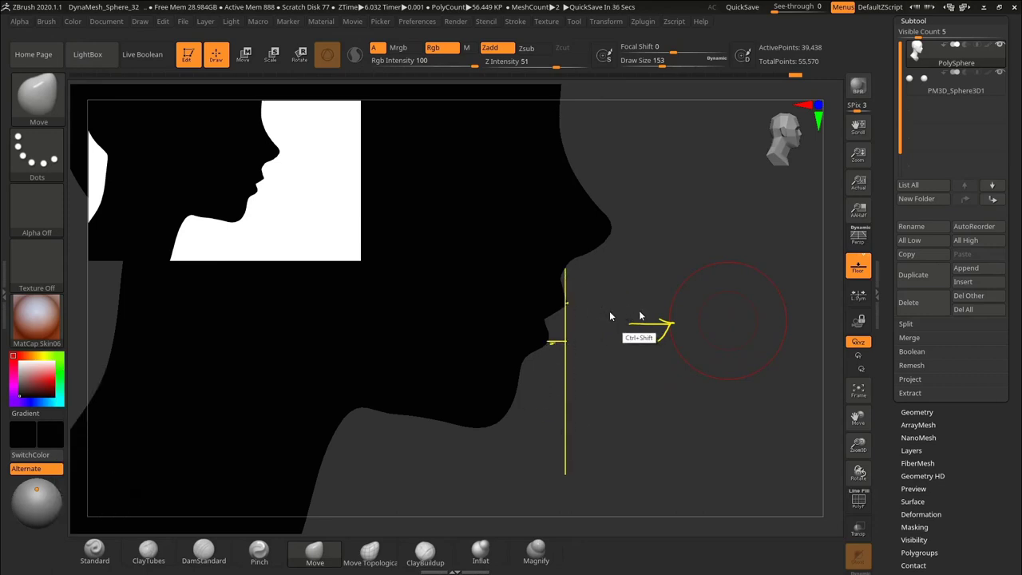
key("ctrl+shift+4")
key("ctrl+shift+3")
left_click_drag(584, 270, 523, 398, "shift")
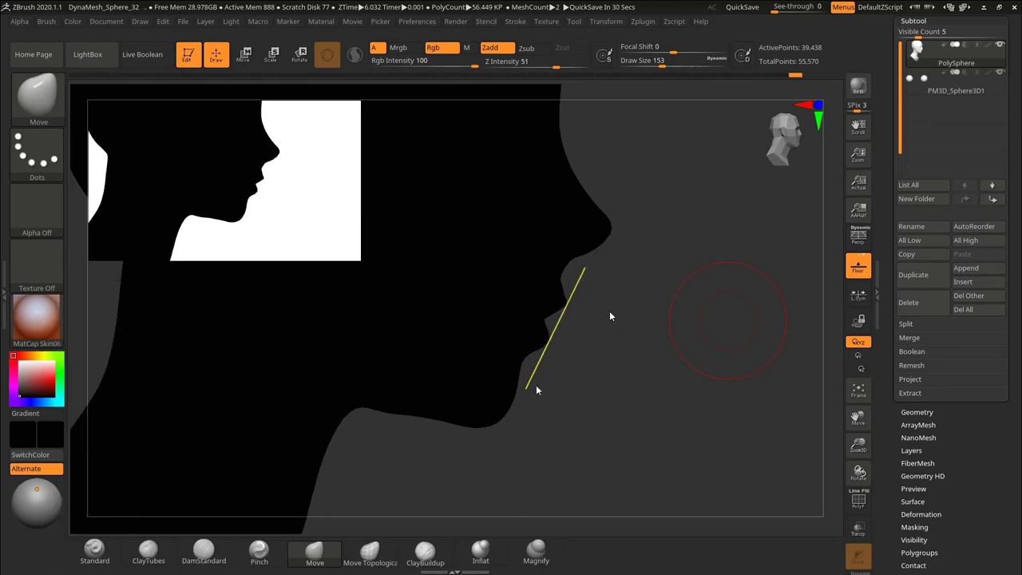
key("ctrl+shift+3")
key("ctrl+shift+4")
Refine the lip profile below the nose with the Move brush at draw size 148.
right_click_drag(627, 316, 556, 319, "ctrl")
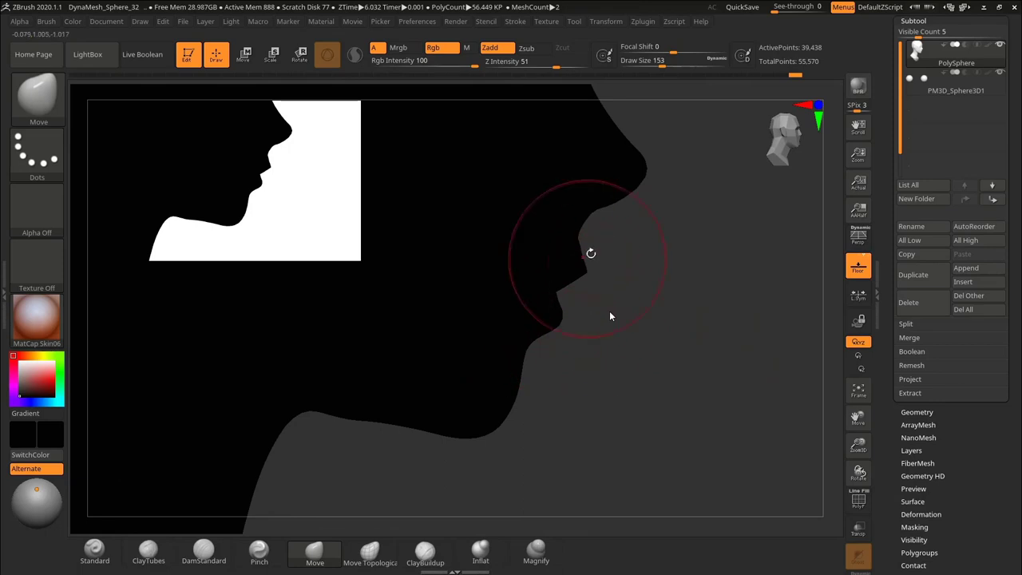
key("s")
left_click_drag(581, 284, 576, 284)
mouse_move(615, 292)
right_mouse_down("ctrl")
mouse_move(637, 292)
mouse_move(658, 352)
mouse_move(621, 271)
right_mouse_up("ctrl")
key("s")
left_click_drag(575, 296, 579, 296)
right_click_drag(668, 229, 714, 311, "alt")
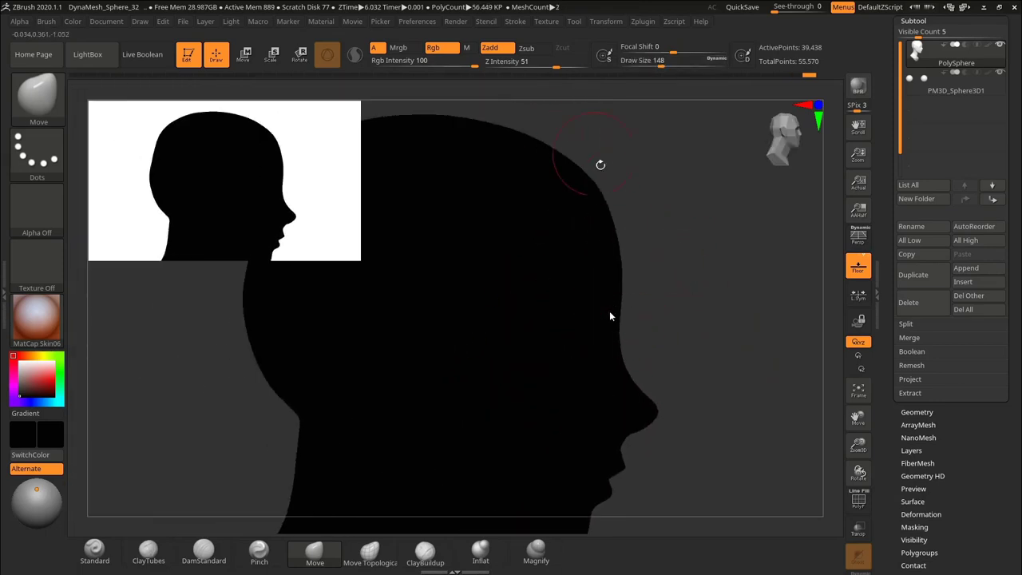
Reshape the back of the skull and the crown in profile with the Move brush at draw sizes 220 and 354.
right_click_drag(528, 335, 529, 205, "alt")
right_click_drag(324, 272, 363, 231, "ctrl")
mouse_move(366, 221)
right_mouse_down("alt")
mouse_move(367, 292)
mouse_move(389, 318)
right_mouse_up("alt")
key("s")
left_click_drag(421, 319, 430, 319)
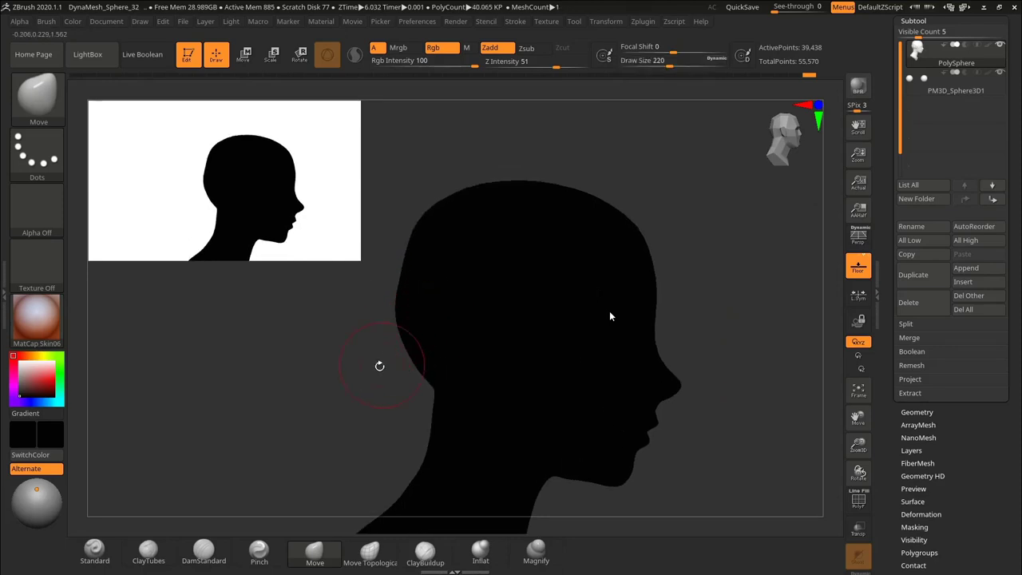
right_click_drag(405, 235, 427, 273, "alt")
left_click_drag(438, 249, 459, 244)
key("s")
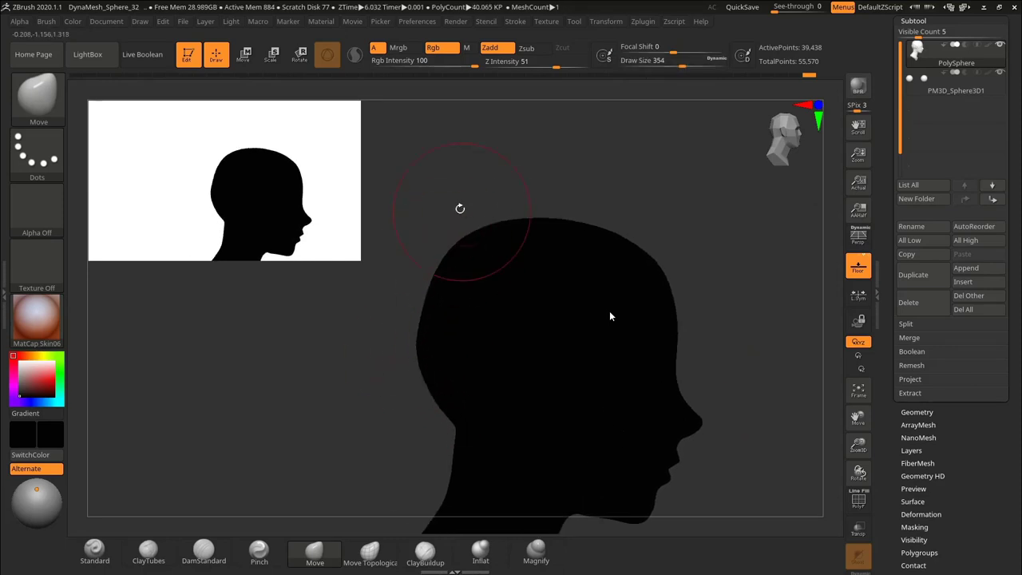
Set the color back to white and shrink the silhouette thumbnail to size 199.
mouse_move(711, 311)
right_mouse_down("alt")
mouse_move(712, 223)
mouse_move(694, 179)
right_mouse_up("alt")
left_click(20, 363)
right_click_drag(807, 275, 639, 297)
left_click_drag(331, 242, 165, 146)
mouse_move(707, 311)
right_mouse_down()
mouse_move(697, 282)
mouse_move(759, 280)
right_mouse_up()
right_click_drag(703, 279, 707, 308, "ctrl")
key("s")
left_click_drag(560, 300, 543, 300)
right_click_drag(272, 292, 205, 292)
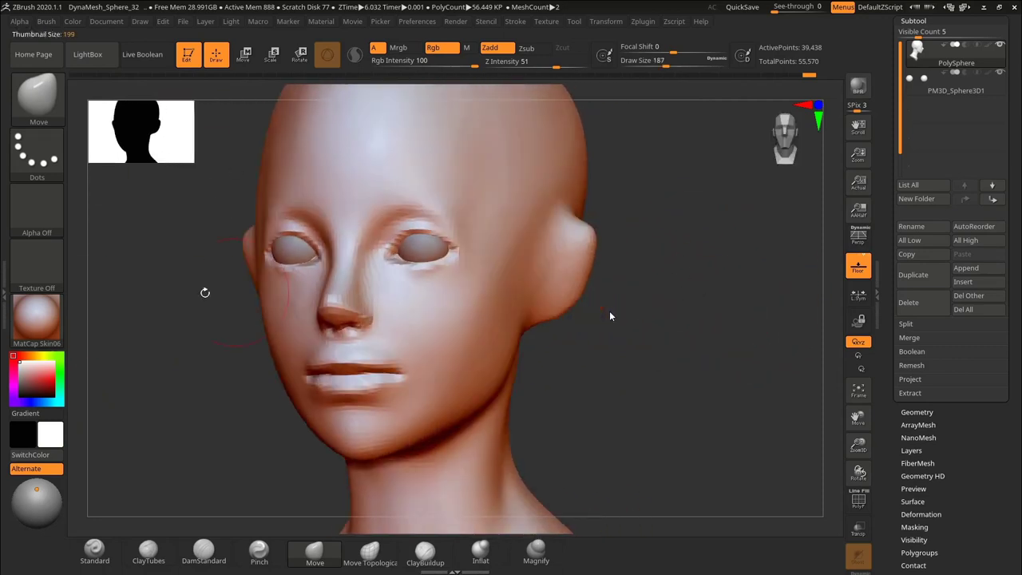
Carve the inner groove of the ear's upper rim with the DamStandard brush at draw size 114.
right_click_drag(687, 296, 689, 324, "ctrl")
key("s")
left_click_drag(471, 320, 461, 319)
right_click_drag(746, 345, 746, 323, "ctrl")
mouse_move(766, 324)
right_mouse_down()
mouse_move(718, 326)
mouse_move(719, 343)
right_mouse_up()
right_click_drag(671, 320, 701, 315)
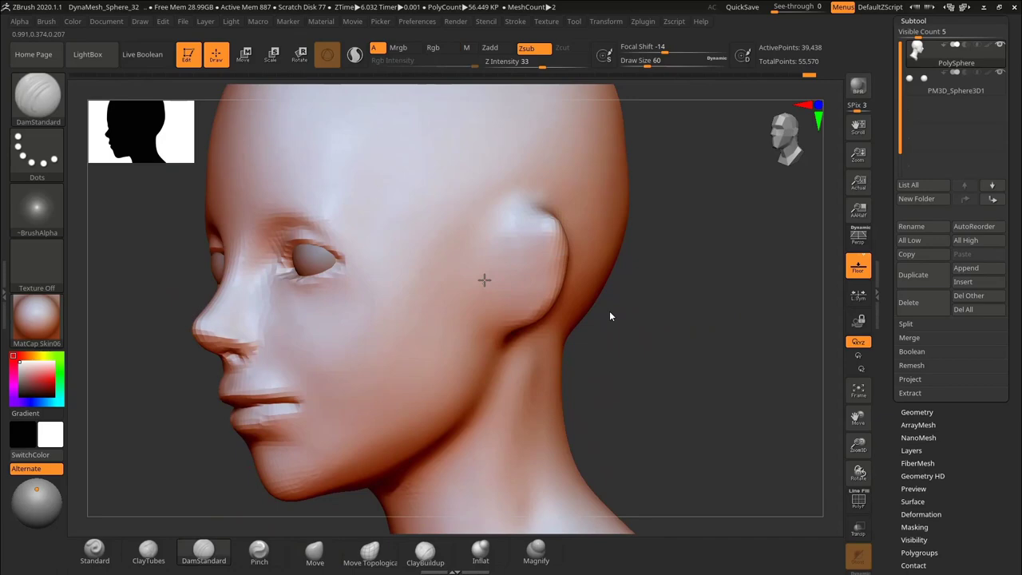
key("ctrl+z")
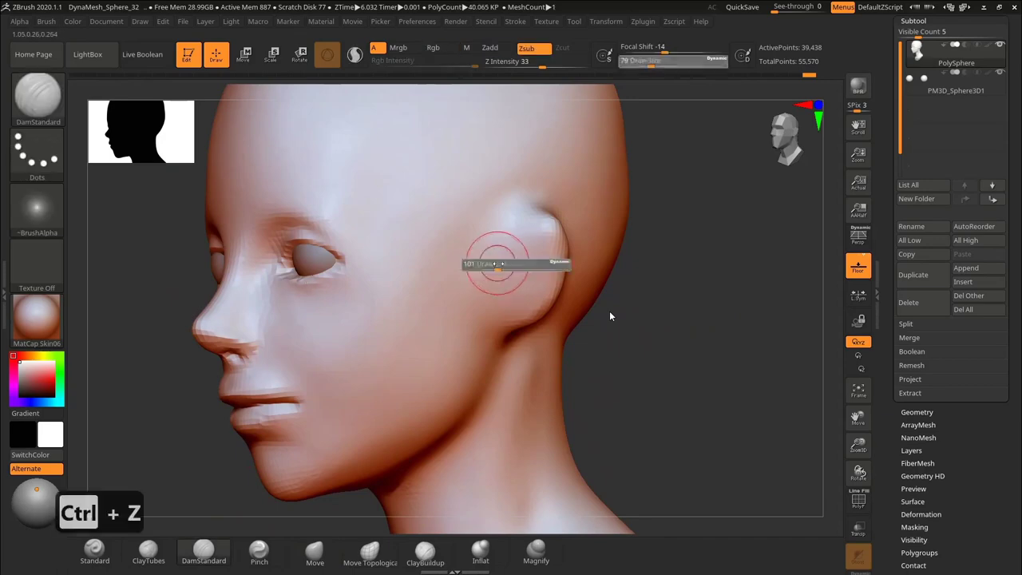
left_click_drag(490, 262, 551, 270)
right_click_drag(663, 284, 614, 310)
left_click_drag(484, 278, 466, 301)
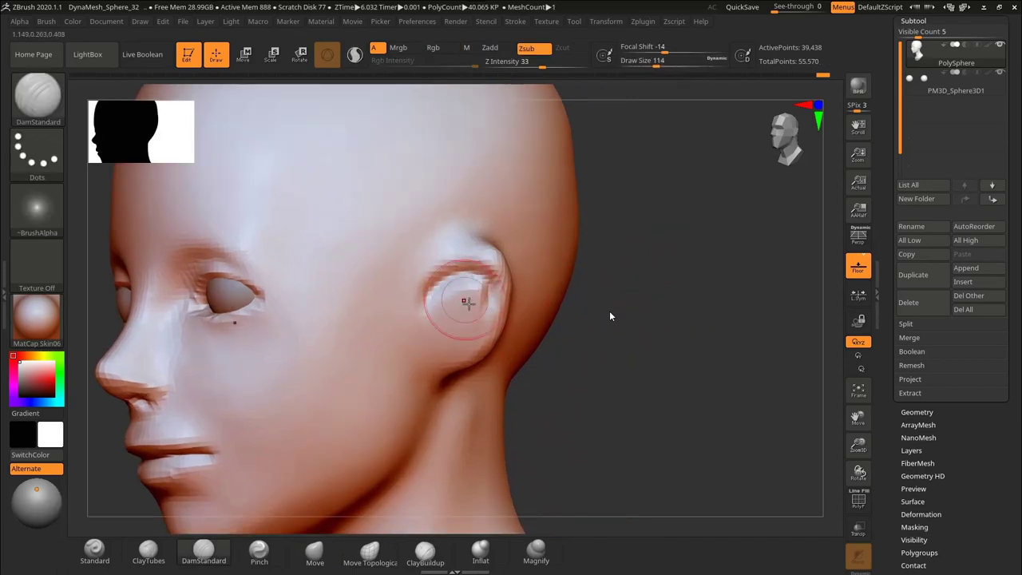
Cut into the area behind the top of the ear with DamStandard at draw size 79.
right_click_drag(651, 329, 660, 400)
right_click_drag(660, 400, 660, 372, "ctrl")
right_click_drag(567, 237, 569, 260)
right_click_drag(568, 259, 568, 283, "ctrl")
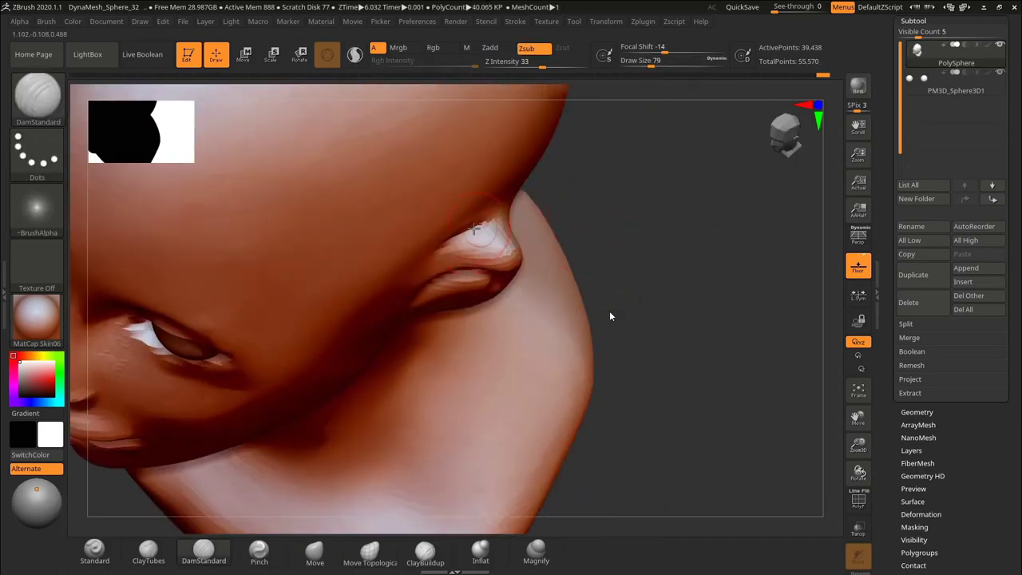
right_click_drag(474, 228, 463, 249)
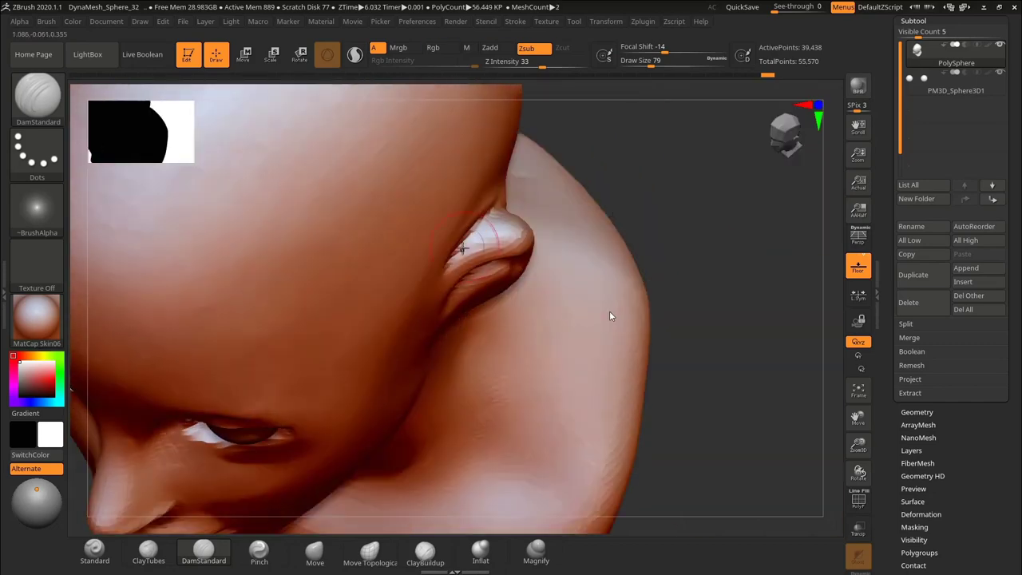
Reshape the upper ear with the Move brush at draw size 111 and smooth its rim.
right_click_drag(662, 292, 682, 193, "shift")
key("b")
key("m")
key("v")
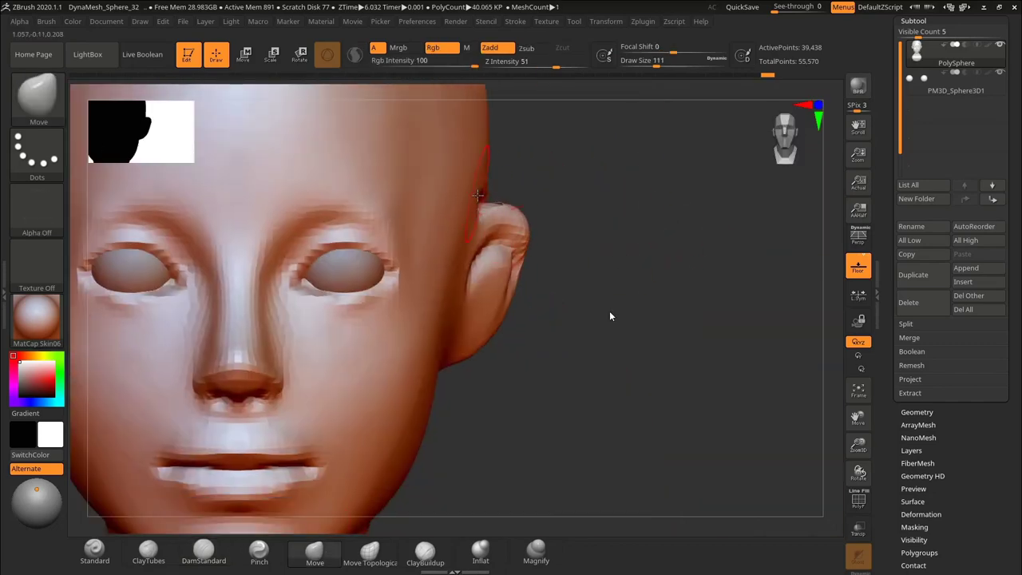
right_click_drag(605, 221, 524, 198)
left_click_drag(525, 199, 503, 209, "shift")
right_click_drag(676, 249, 719, 260)
left_click_drag(497, 244, 502, 232, "shift")
right_click_drag(620, 232, 605, 261, "ctrl")
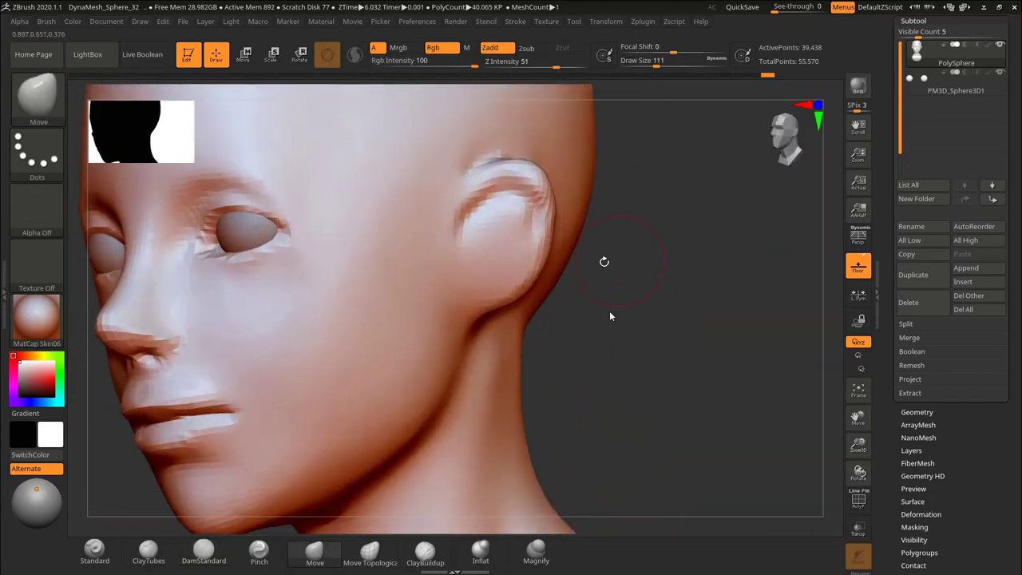
Carve the hollow at the front of the inner ear with DamStandard at draw size 118.
left_click(204, 551)
right_click_drag(615, 319, 595, 318)
key("s")
left_click_drag(469, 234, 475, 234)
right_click_drag(620, 257, 620, 271)
left_click_drag(462, 230, 461, 258)
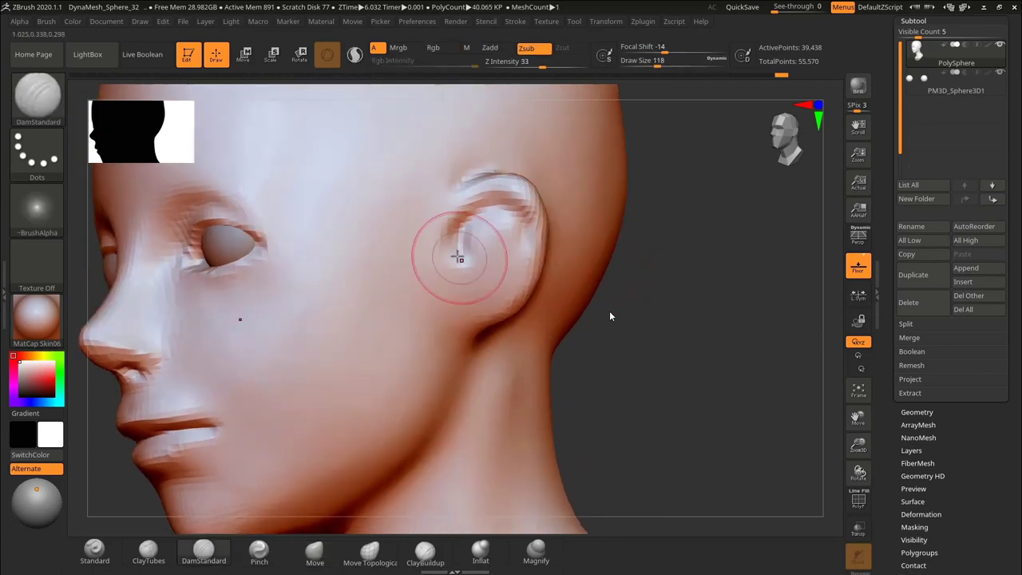
right_click_drag(581, 287, 567, 310, "alt")
right_click_drag(676, 253, 703, 257)
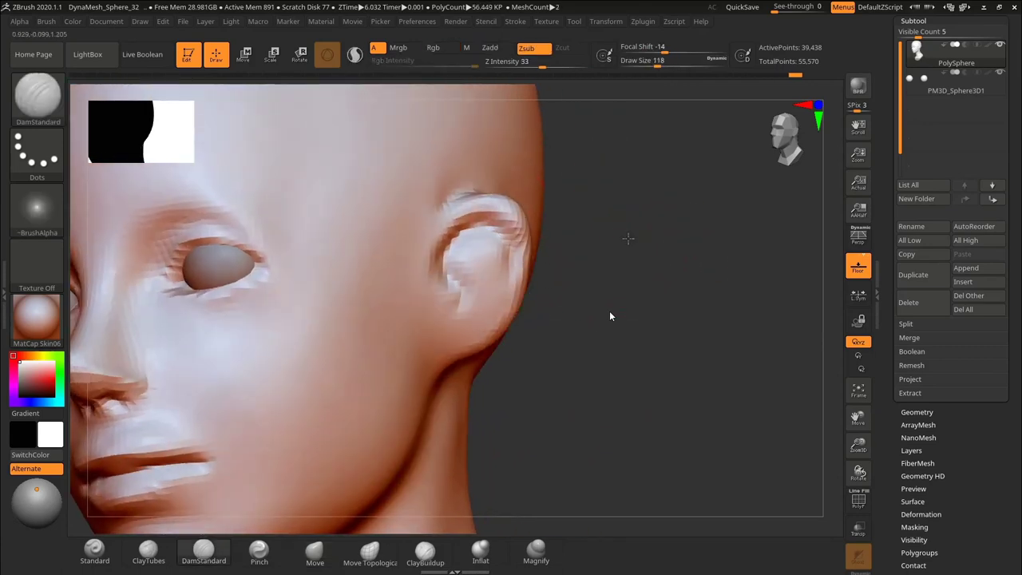
right_click_drag(630, 240, 626, 271)
mouse_move(592, 240)
right_mouse_down()
mouse_move(591, 296)
mouse_move(552, 344)
right_mouse_up()
mouse_move(601, 182)
right_mouse_down()
mouse_move(589, 267)
mouse_move(778, 283)
mouse_move(766, 279)
right_mouse_up()
mouse_move(641, 208)
right_mouse_down()
mouse_move(733, 267)
mouse_move(738, 244)
right_mouse_up()
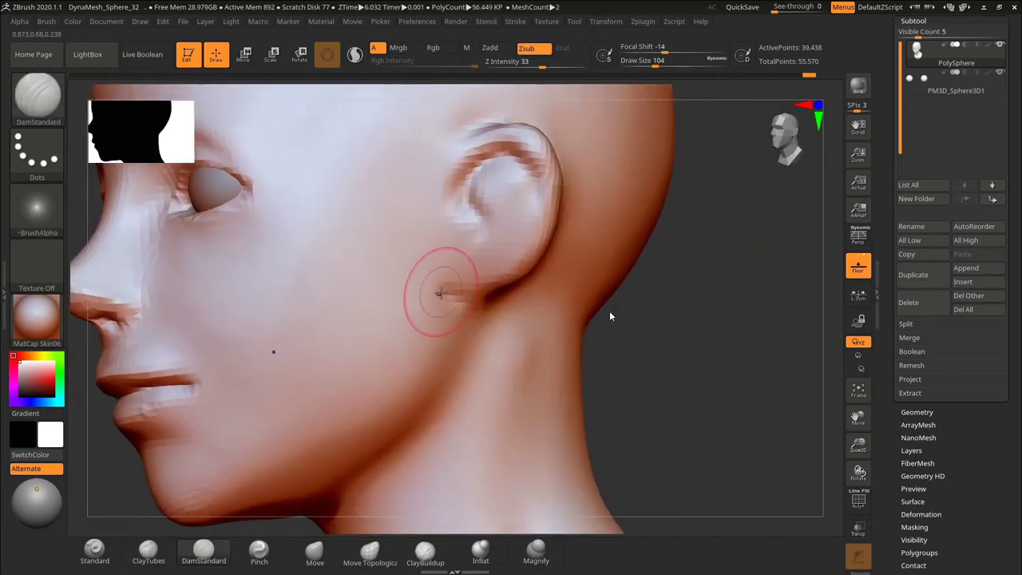
Carve a crease beneath the earlobe where it meets the jaw with DamStandard at draw size 104.
left_click_drag(440, 292, 484, 302)
mouse_move(631, 275)
right_mouse_down()
mouse_move(694, 280)
mouse_move(672, 307)
mouse_move(699, 239)
right_mouse_up()
key("s")
left_click_drag(500, 276, 469, 369)
key("f")
mouse_move(631, 280)
right_mouse_down()
mouse_move(668, 295)
mouse_move(663, 375)
right_mouse_up()
Deepen the inner ear folds with DamStandard at draw sizes 76 and 111, and undo the last stroke.
key("s")
left_click_drag(494, 261, 490, 261)
left_click_drag(499, 235, 476, 227)
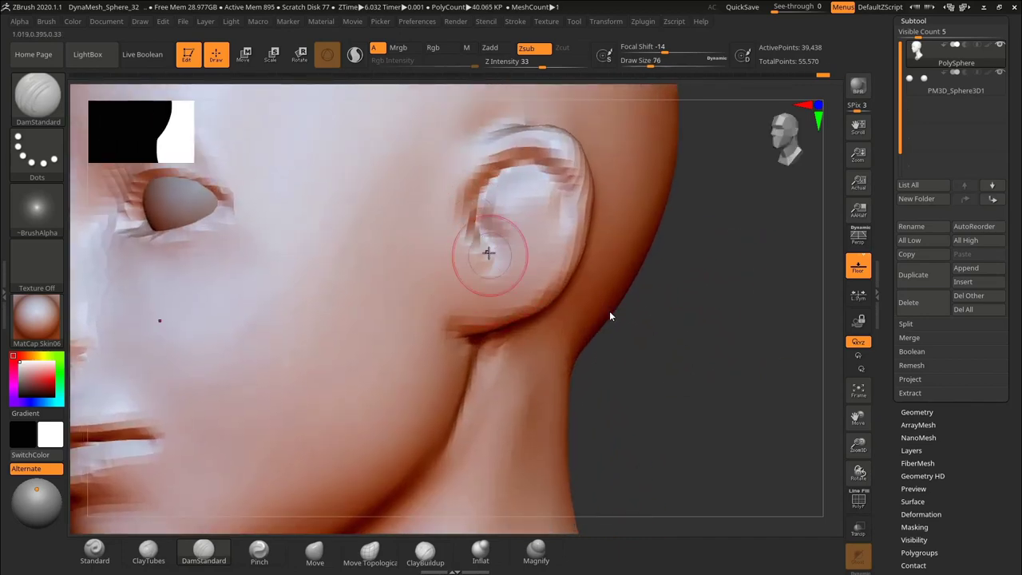
right_click_drag(691, 227, 676, 244, "alt")
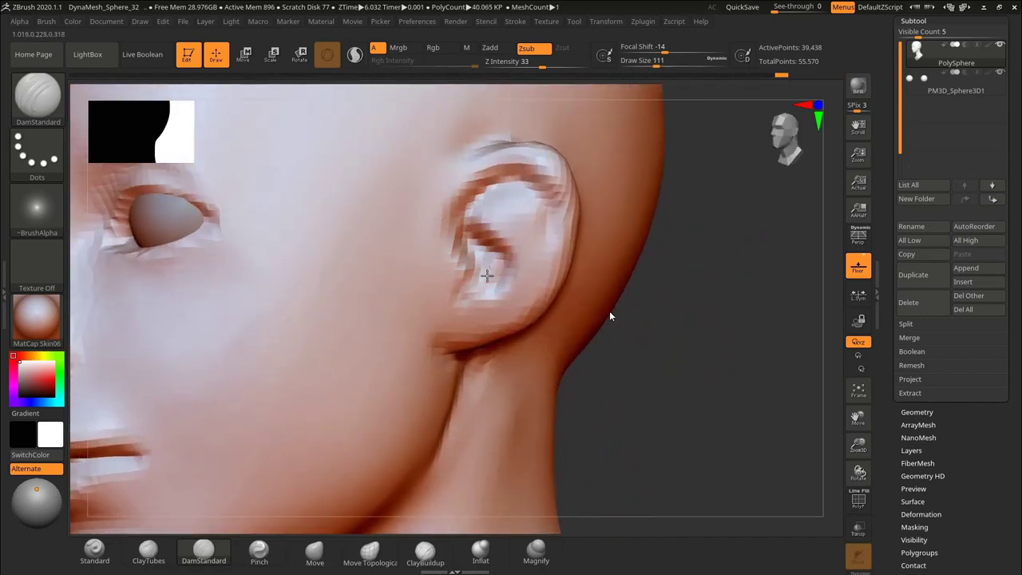
right_click_drag(611, 317, 679, 320)
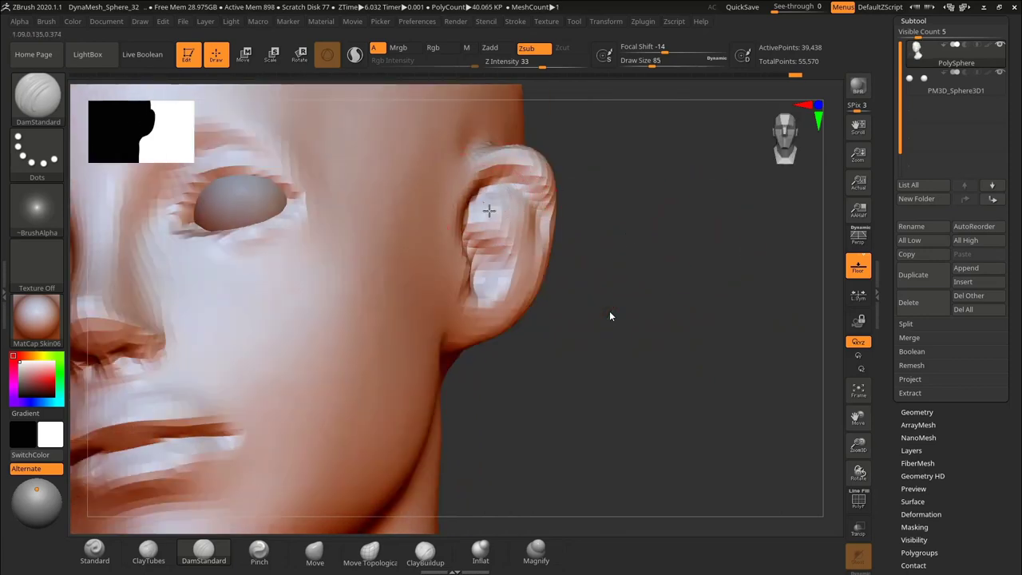
key("ctrl+z")
Carve the groove behind the ear with DamStandard at draw size 85 to separate it from the skull.
right_click_drag(678, 188, 597, 182)
right_click_drag(645, 287, 571, 268, "ctrl")
right_click_drag(571, 269, 571, 298, "ctrl")
right_click_drag(591, 338, 550, 334)
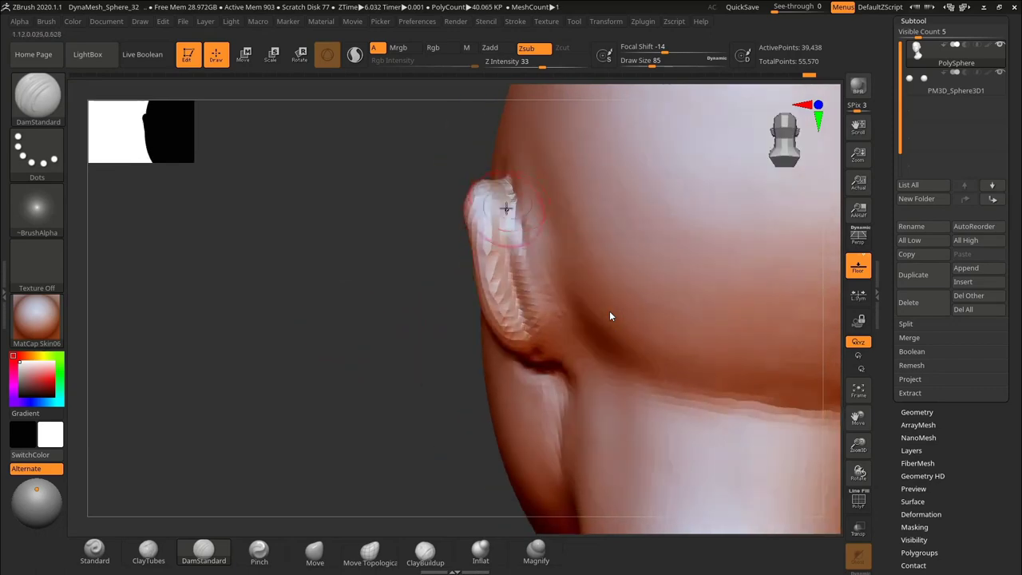
right_click_drag(458, 371, 466, 401)
left_click_drag(530, 323, 538, 389)
right_click_drag(372, 338, 406, 308)
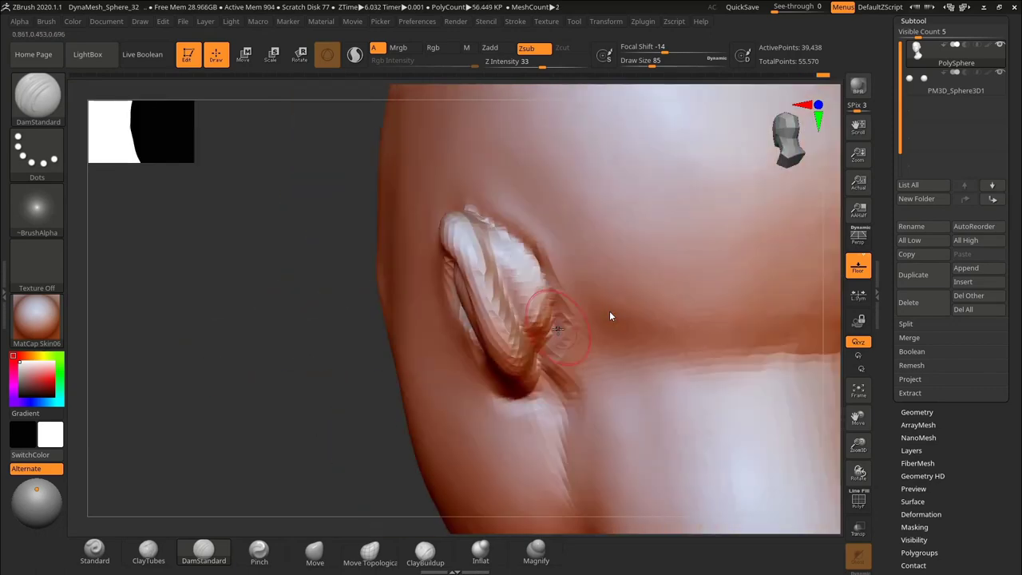
mouse_move(270, 349)
right_mouse_down()
mouse_move(293, 329)
mouse_move(377, 321)
mouse_move(329, 308)
right_mouse_up()
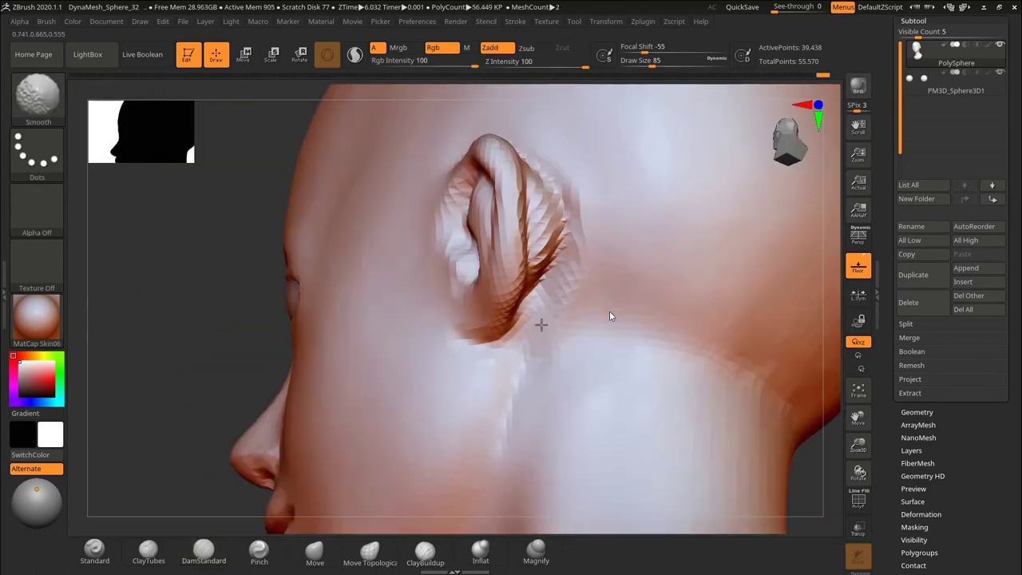
Smooth the rough surface behind the ear where it joins the neck.
left_click_drag(541, 325, 559, 281, "shift")
mouse_move(200, 282)
right_mouse_down()
mouse_move(183, 276)
mouse_move(294, 279)
right_mouse_up()
left_click(315, 551)
left_click(203, 551)
right_click_drag(320, 424, 388, 402)
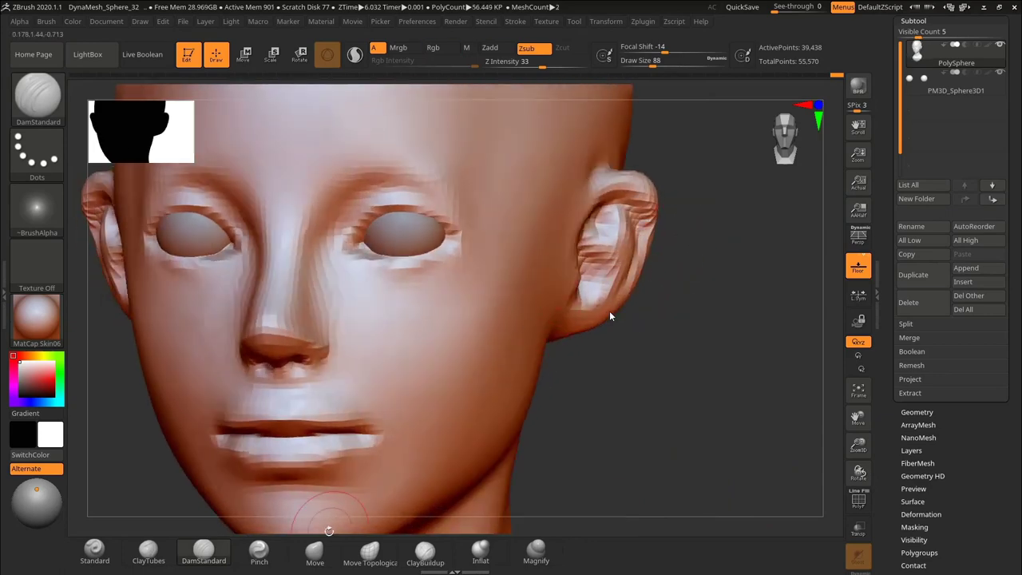
Smooth the temple between the eye and the ear at draw size 114.
left_click(315, 551)
mouse_move(740, 287)
left_mouse_down()
mouse_move(770, 287)
mouse_move(751, 335)
left_mouse_up()
mouse_move(679, 319)
left_mouse_down("alt")
mouse_move(679, 280)
mouse_move(731, 321)
mouse_move(679, 315)
left_mouse_up("alt")
left_click_drag(679, 315, 687, 352, "alt")
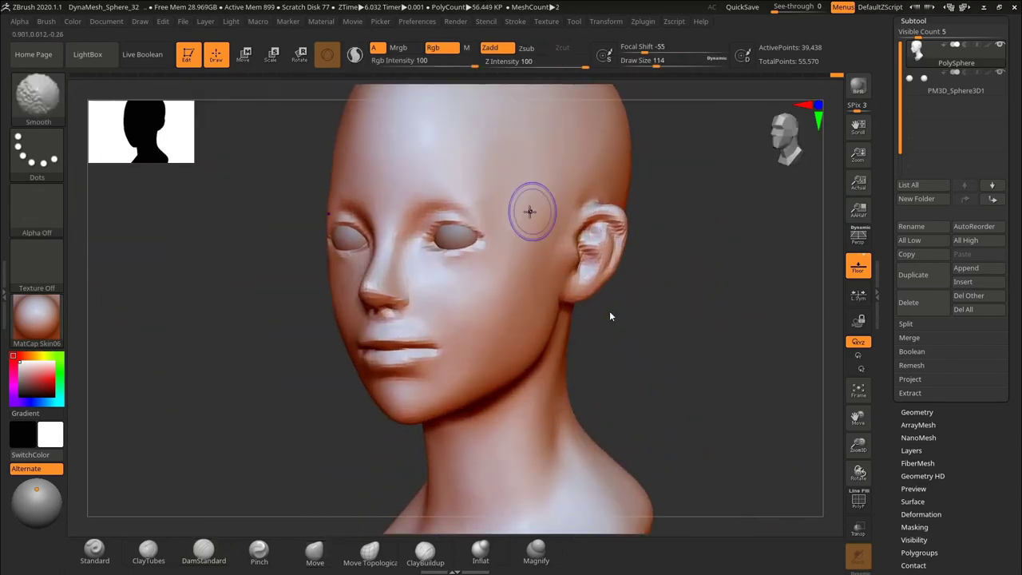
left_click_drag(532, 213, 538, 210)
mouse_move(695, 240)
left_mouse_down("alt")
mouse_move(726, 213)
mouse_move(737, 280)
mouse_move(687, 274)
left_mouse_up("alt")
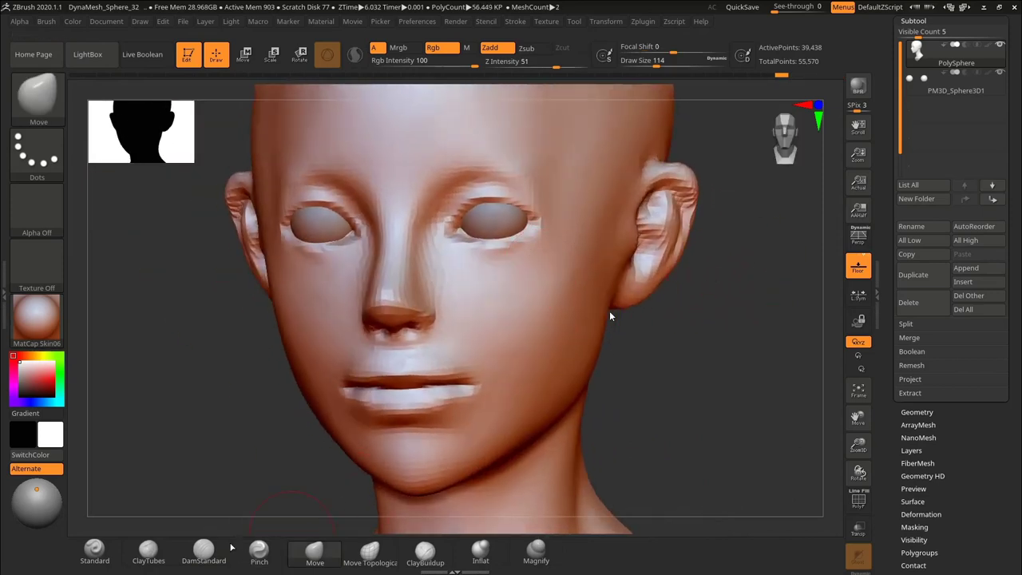
Build up the cheeks with the ClayTubes brush at Z Intensity 11 and draw size 192.
left_click(149, 551)
left_click_drag(549, 65, 530, 65)
key("s")
left_click_drag(491, 282, 534, 301)
key("s")
left_click_drag(563, 254, 549, 306)
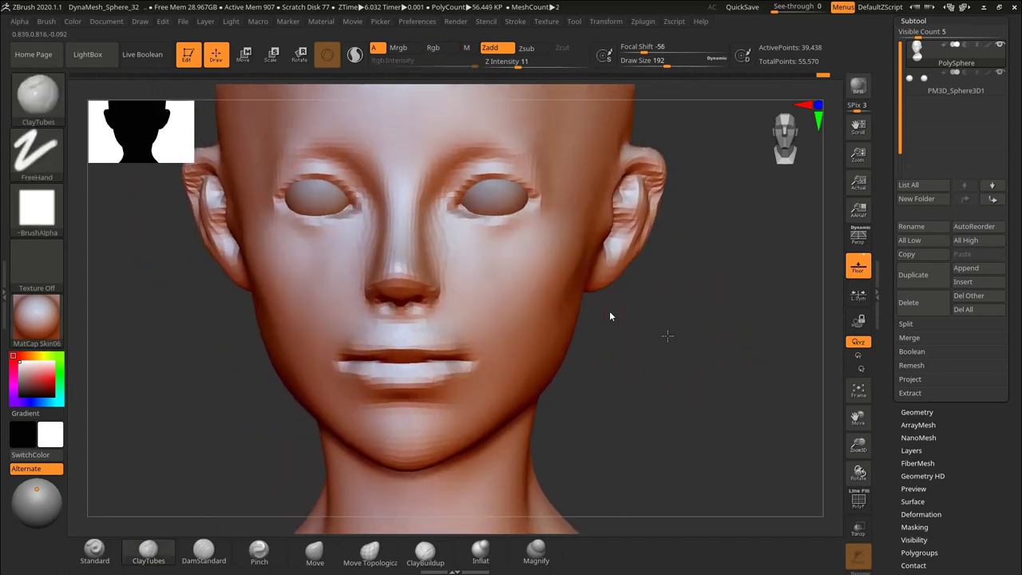
Trace the far cheek-to-chin contour in three-quarter view with the annotation pen, and clear the marking.
mouse_move(667, 337)
left_mouse_down()
mouse_move(639, 331)
mouse_move(639, 344)
mouse_move(552, 318)
left_mouse_up()
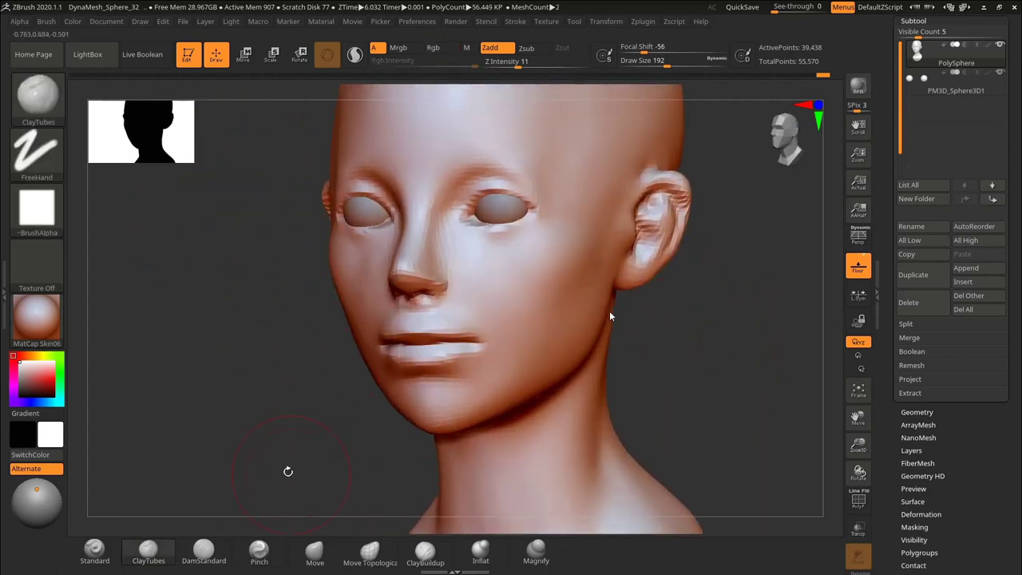
key("ctrl+shift+2")
left_click_drag(332, 205, 339, 310)
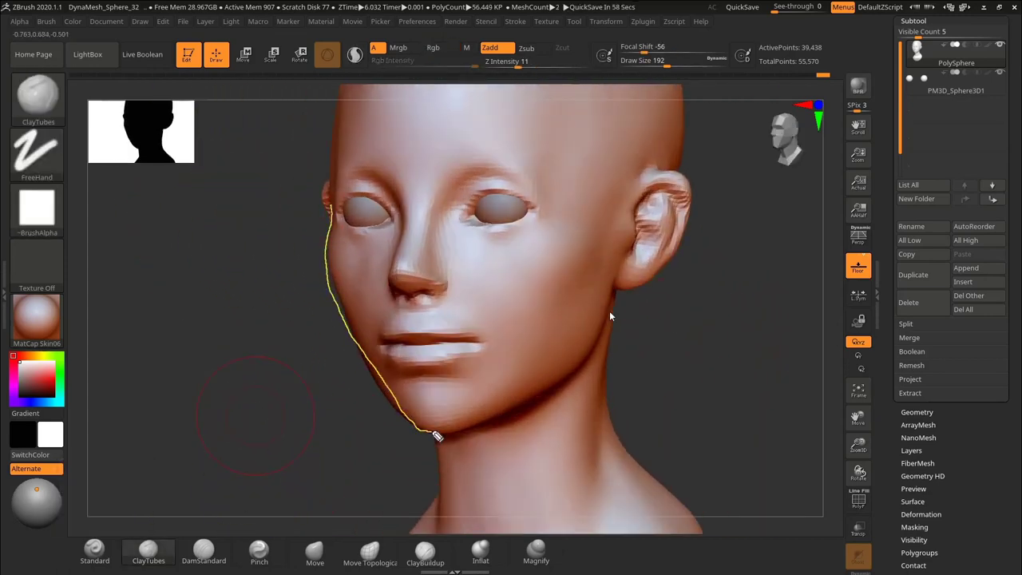
key("ctrl+shift+3")
key("ctrl+shift+4")
mouse_move(627, 342)
left_mouse_down()
mouse_move(694, 340)
mouse_move(662, 328)
left_mouse_up()
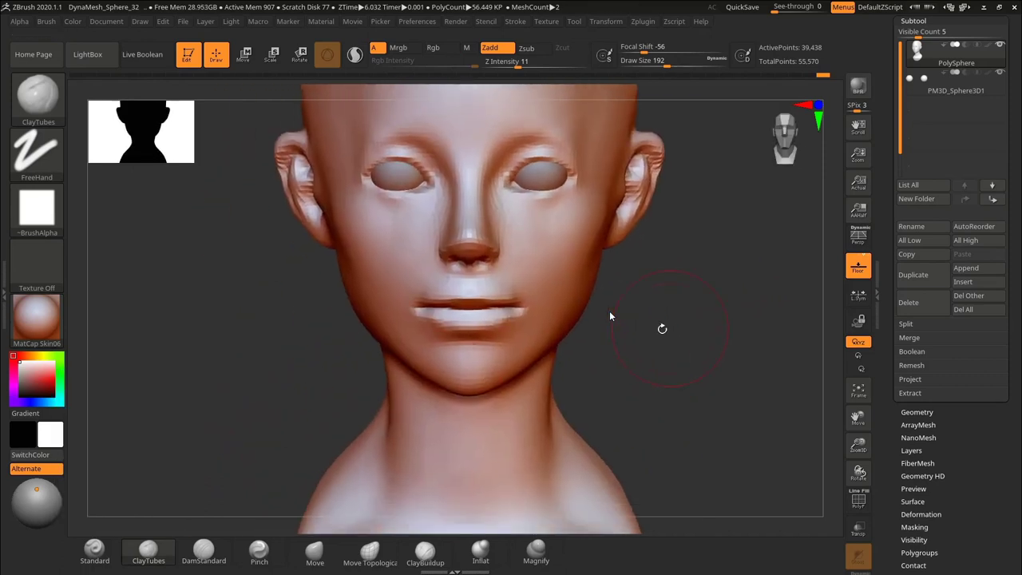
Check the head's shape from the side and the front with the Move brush ready at draw size 165.
key("ctrl+z")
left_click(321, 563)
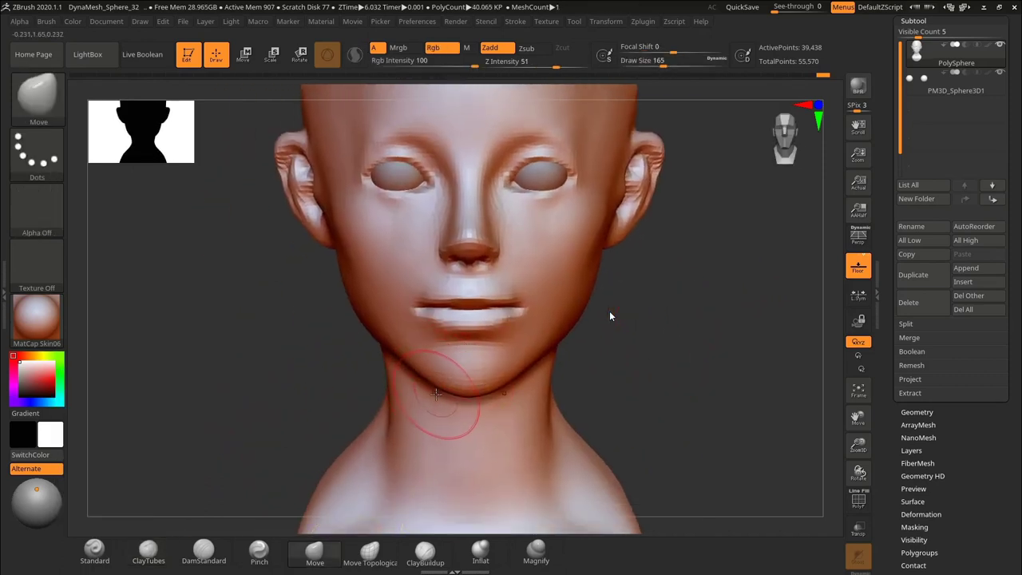
left_click_drag(610, 359, 480, 317, "alt")
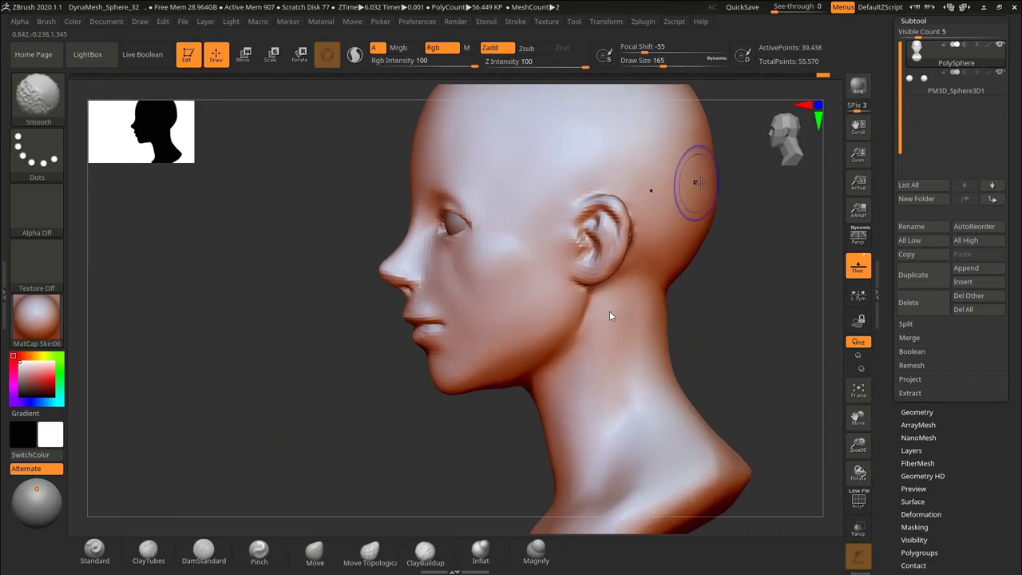
left_click_drag(734, 239, 787, 256)
left_click_drag(643, 329, 767, 331)
left_click_drag(678, 292, 743, 352, "alt")
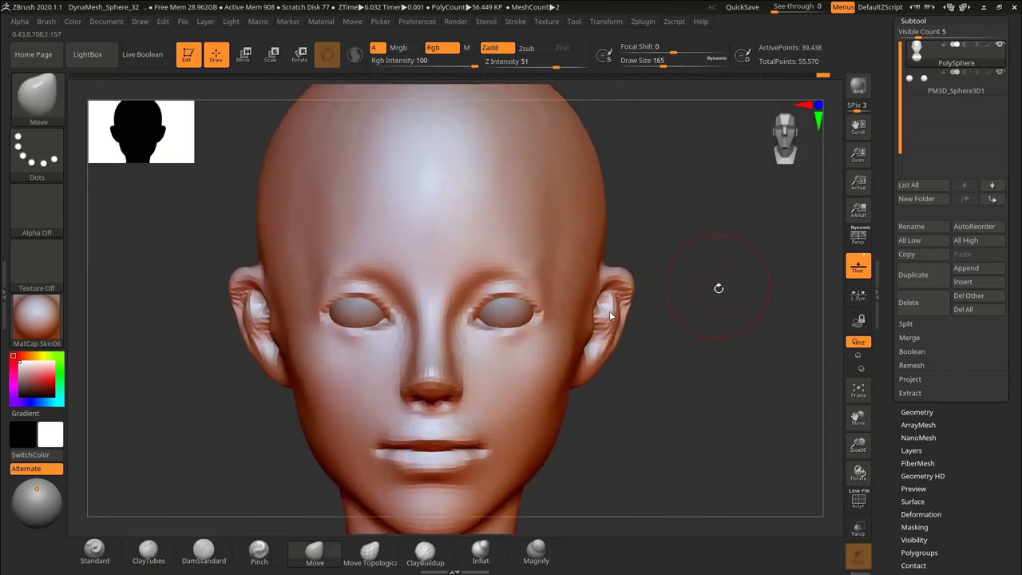
left_click_drag(719, 288, 654, 295)
Try to carve the upper eyelid crease with DamStandard at draw size 65.
left_click(204, 552)
left_click_drag(657, 62, 674, 62)
mouse_move(459, 276)
left_mouse_down()
mouse_move(518, 251)
mouse_move(551, 266)
left_mouse_up()
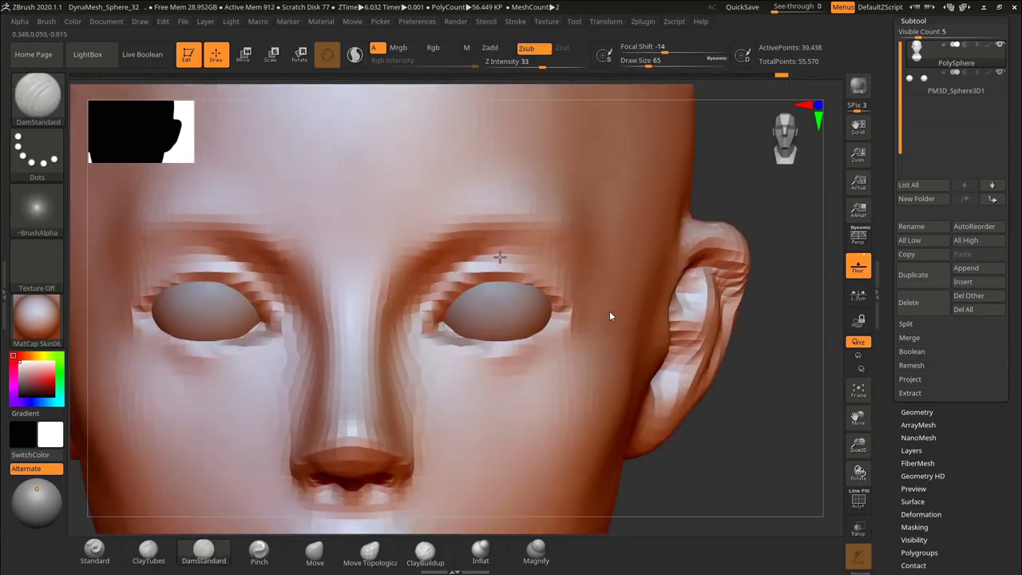
key("ctrl+z")
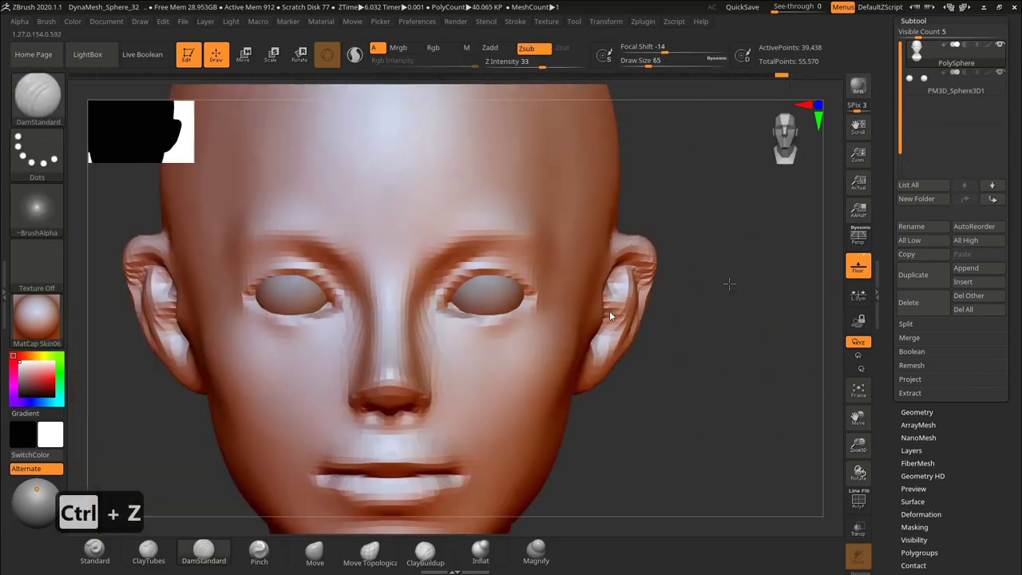
Set the DynaMesh resolution to 136 and remesh the head.
left_click_drag(722, 283, 665, 285)
left_click(917, 412)
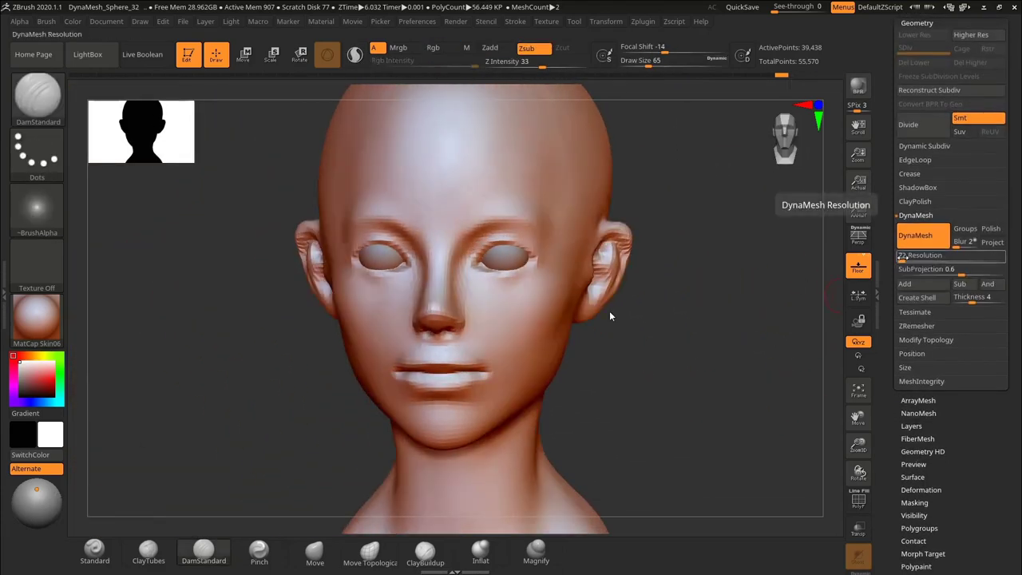
left_click_drag(904, 258, 907, 258)
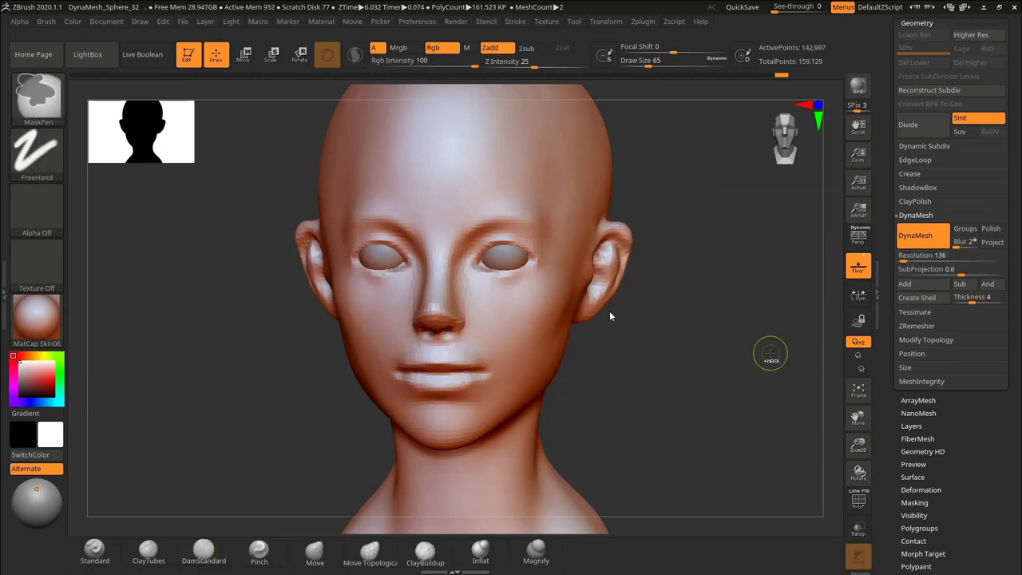
left_click_drag(772, 352, 778, 359, "ctrl")
left_click_drag(779, 304, 857, 244, "alt")
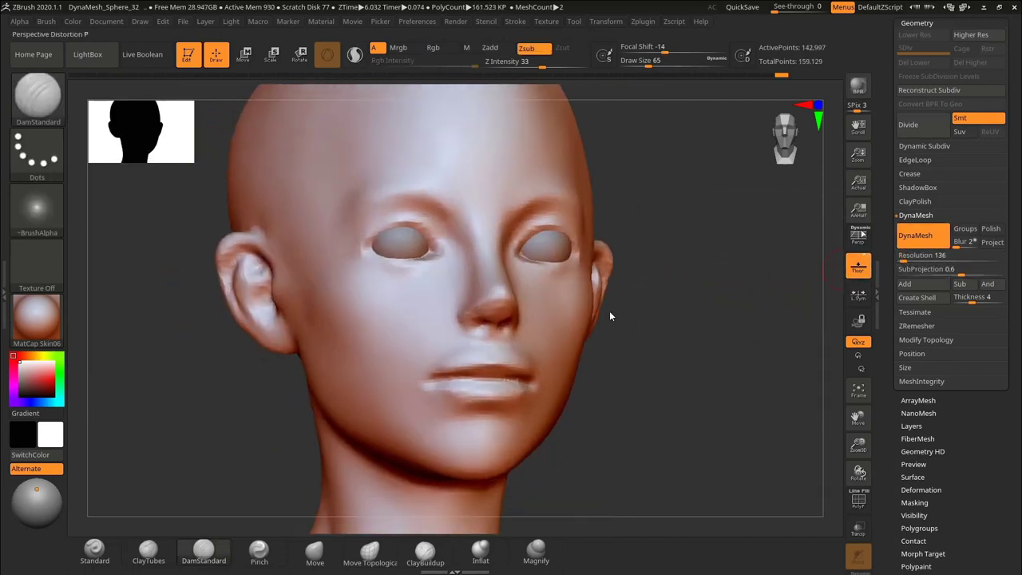
Try to fit the eyelids around the eyeballs with the Move brush at draw size 97, checking from below and the side.
mouse_move(710, 279)
left_mouse_down("alt")
mouse_move(683, 332)
mouse_move(706, 271)
left_mouse_up("alt")
left_click_drag(710, 332, 715, 305, "alt")
mouse_move(637, 268)
left_mouse_down()
mouse_move(698, 274)
mouse_move(716, 244)
mouse_move(699, 284)
left_mouse_up()
left_click(314, 552)
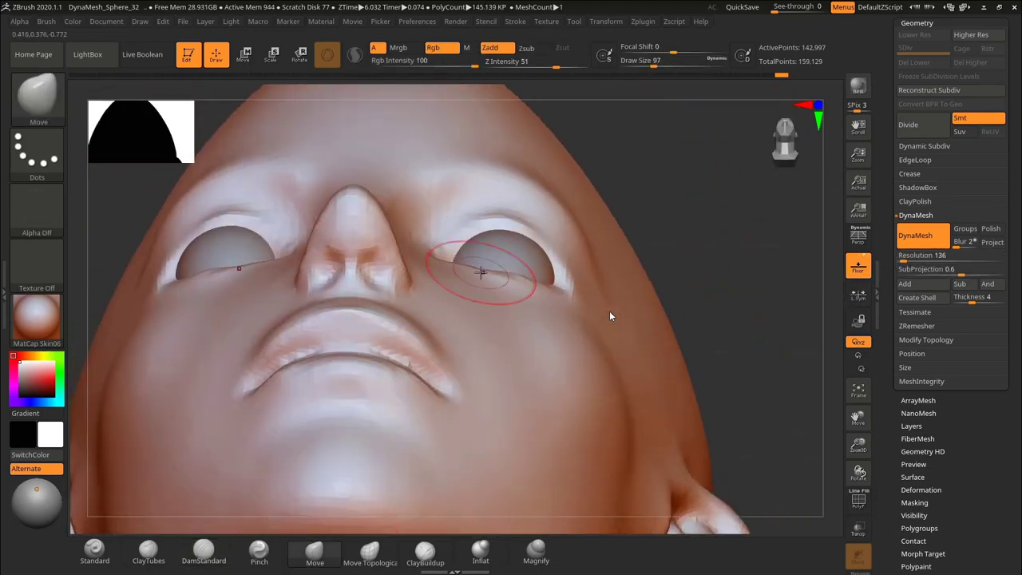
mouse_move(671, 164)
left_mouse_down()
mouse_move(485, 315)
mouse_move(683, 368)
left_mouse_up()
mouse_move(690, 376)
left_mouse_down("alt")
mouse_move(680, 336)
mouse_move(320, 343)
mouse_move(317, 310)
mouse_move(283, 295)
mouse_move(288, 273)
left_mouse_up("alt")
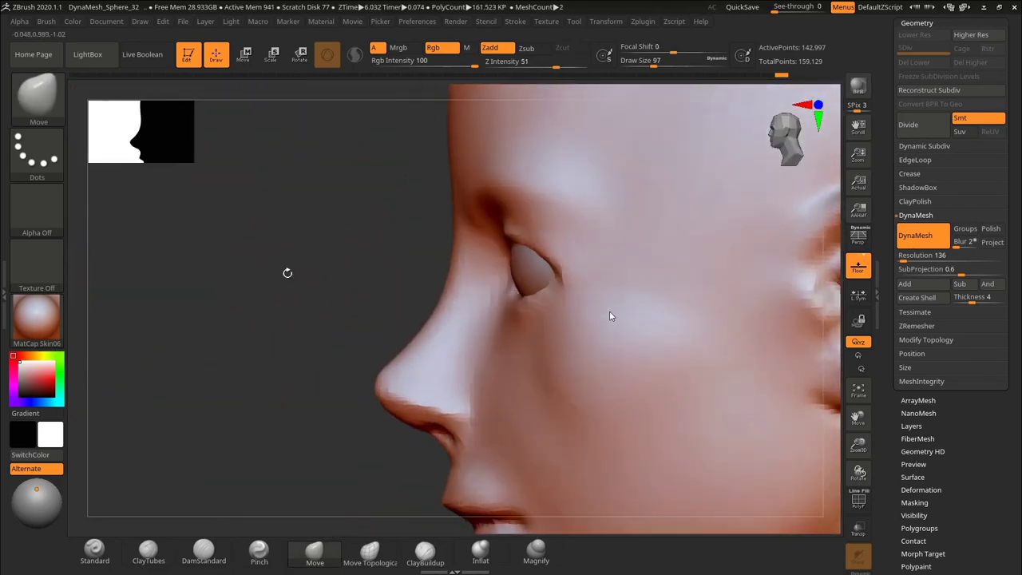
key("ctrl+z")
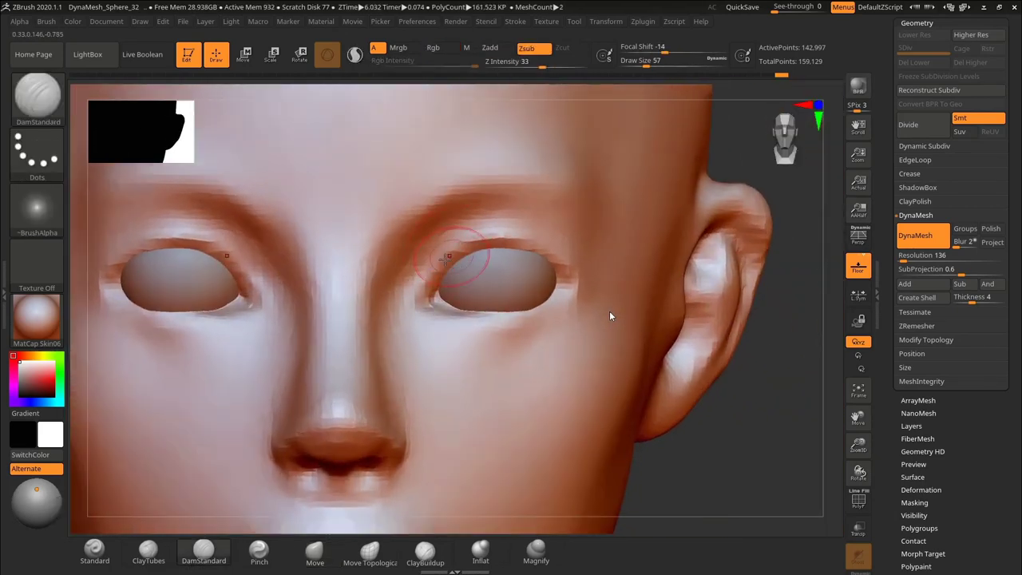
Carve the crease above the upper eyelids with DamStandard at draw size 57.
mouse_move(446, 257)
left_mouse_down()
mouse_move(453, 228)
mouse_move(511, 212)
mouse_move(568, 238)
left_mouse_up()
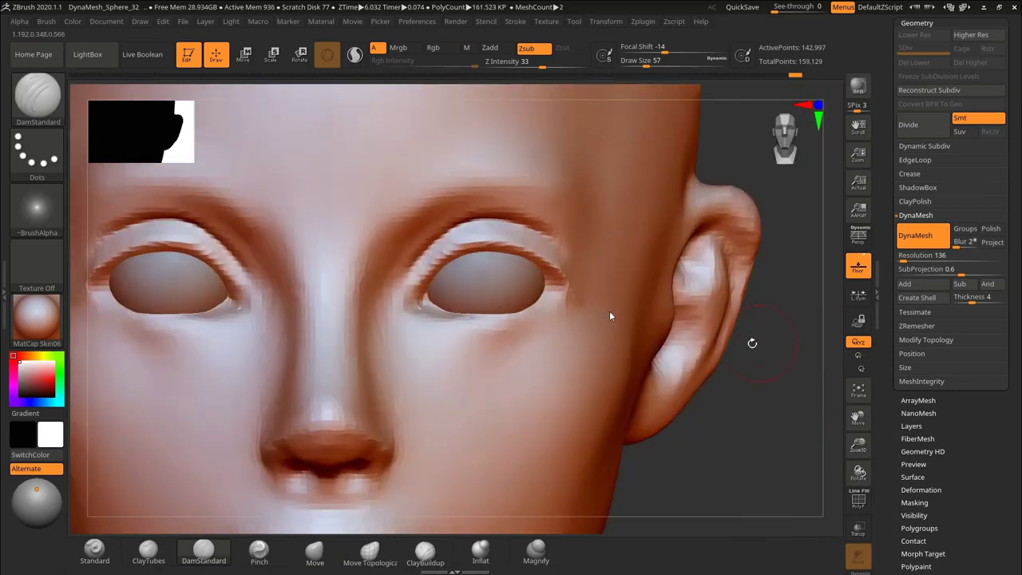
Annotate the eye outline, marking the upper lid's peak near the nose and the lower lid's low point near the outer corner, and clear the marks.
key("ctrl+shift")
key("ctrl+shift+3")
key("ctrl+shift+2")
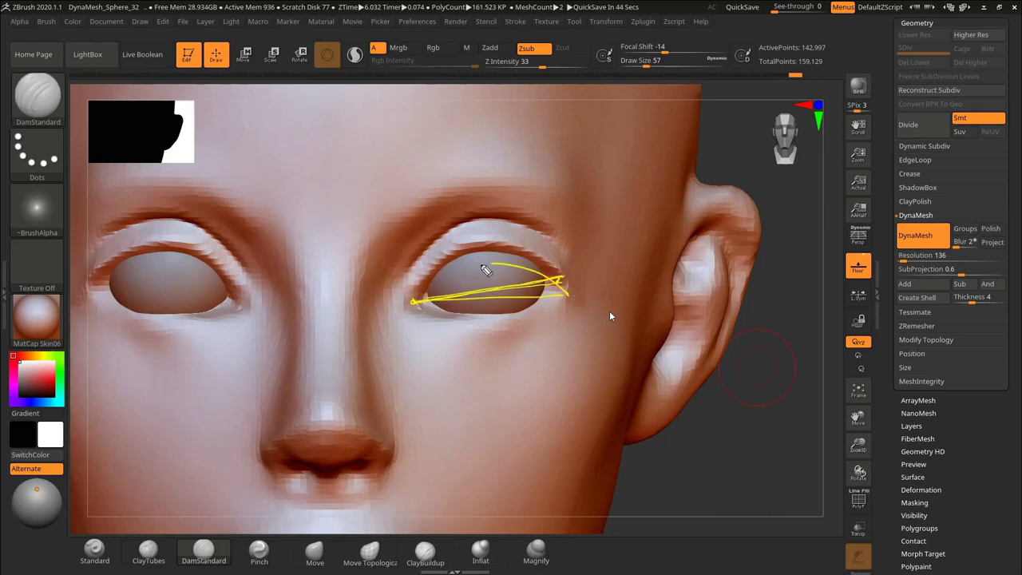
key("ctrl+shift+6")
key("ctrl+shift+6")
key("ctrl+shift+6")
key("ctrl+shift+6")
key("ctrl+shift+6")
key("ctrl+shift+3")
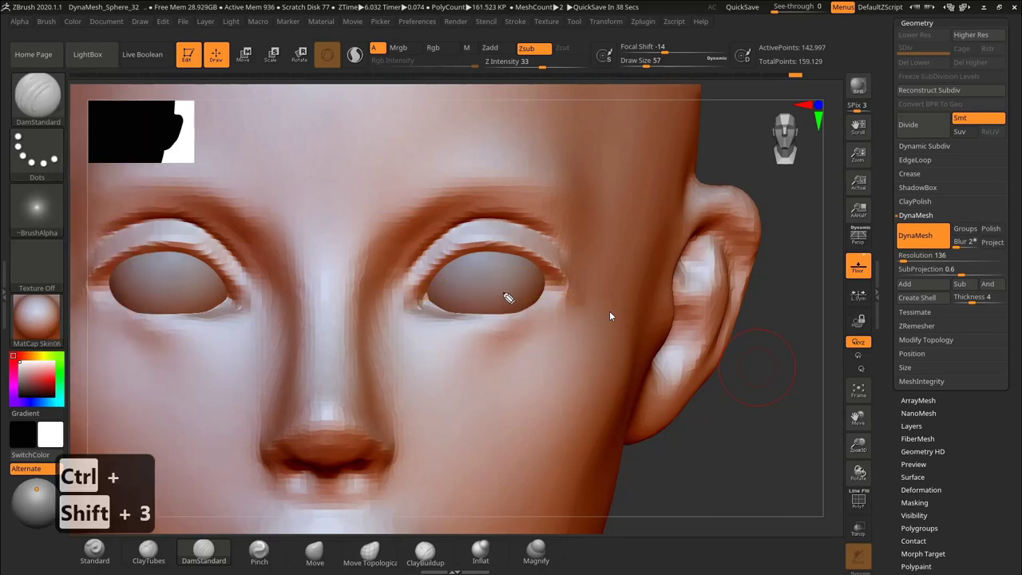
left_click_drag(416, 301, 418, 294)
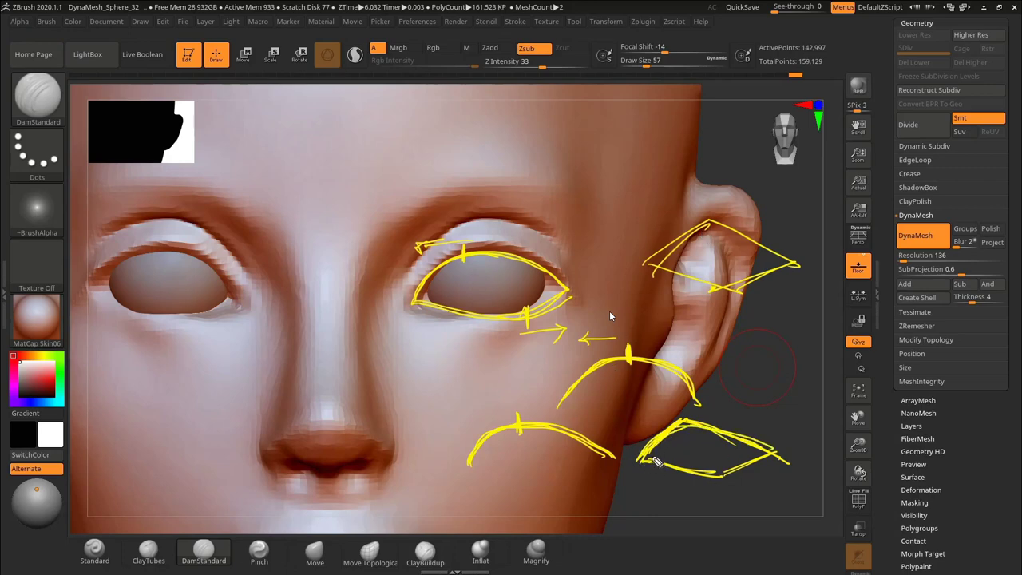
key("ctrl+shift+3")
key("ctrl+shift+4")
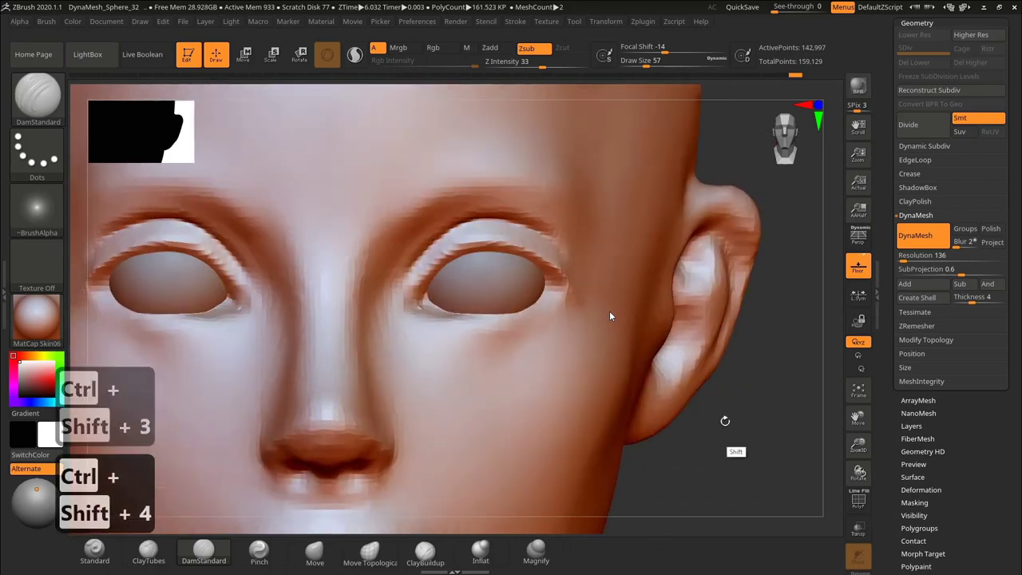
Shift the upper eyelid's arch toward the nose and adjust the inner eye corner with the Move brush at draw size 79.
left_click(314, 552)
left_click_drag(453, 264, 452, 256)
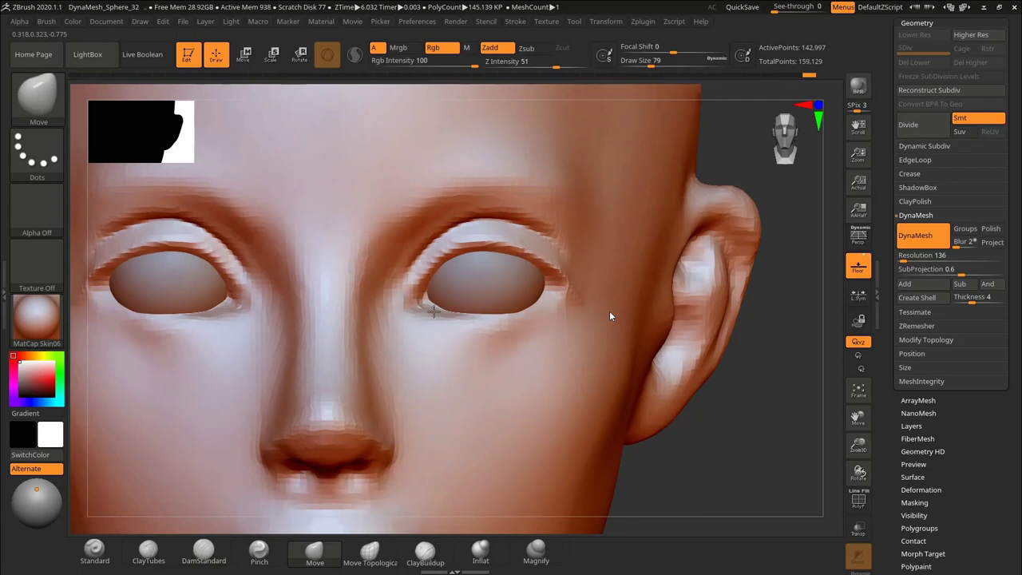
left_click_drag(434, 311, 438, 307)
left_click_drag(779, 359, 679, 358)
left_click_drag(750, 479, 798, 478, "shift")
Deepen the upper eyelid crease from the inner to the outer eye corner with DamStandard.
left_click(203, 552)
key("s")
left_click_drag(434, 311, 439, 312)
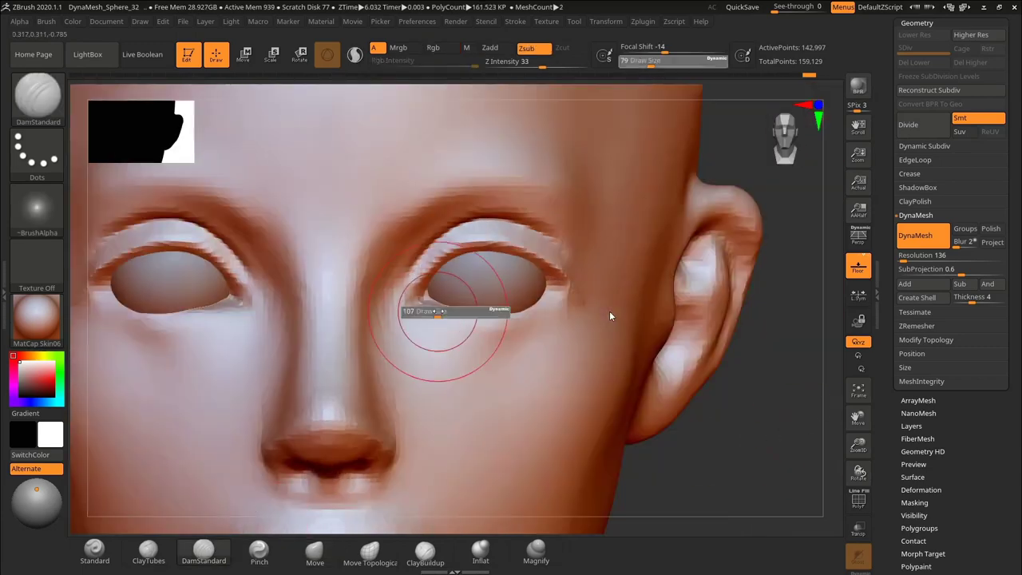
key("s")
mouse_move(479, 245)
left_mouse_down()
mouse_move(445, 245)
mouse_move(476, 245)
left_mouse_up()
left_click_drag(413, 278, 447, 234)
left_click_drag(513, 226, 556, 260)
left_click_drag(779, 359, 680, 359)
left_click_drag(751, 479, 798, 478, "shift")
Define the outer eye corner and the lower eyelid edge with DamStandard at draw sizes 52 and 39.
right_click_drag(629, 319, 541, 308)
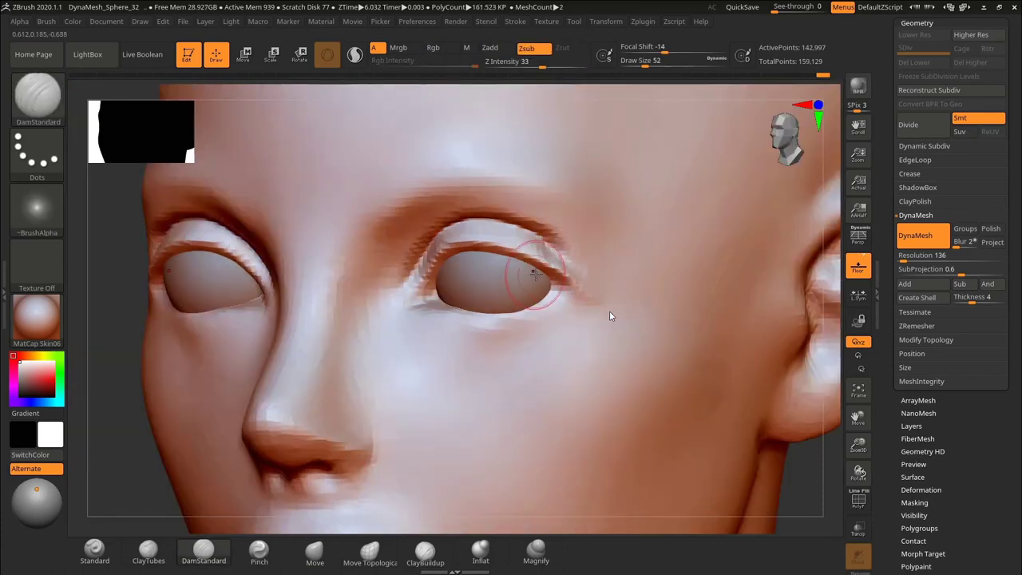
mouse_move(837, 476)
left_mouse_down()
mouse_move(732, 440)
mouse_move(783, 483)
left_mouse_up()
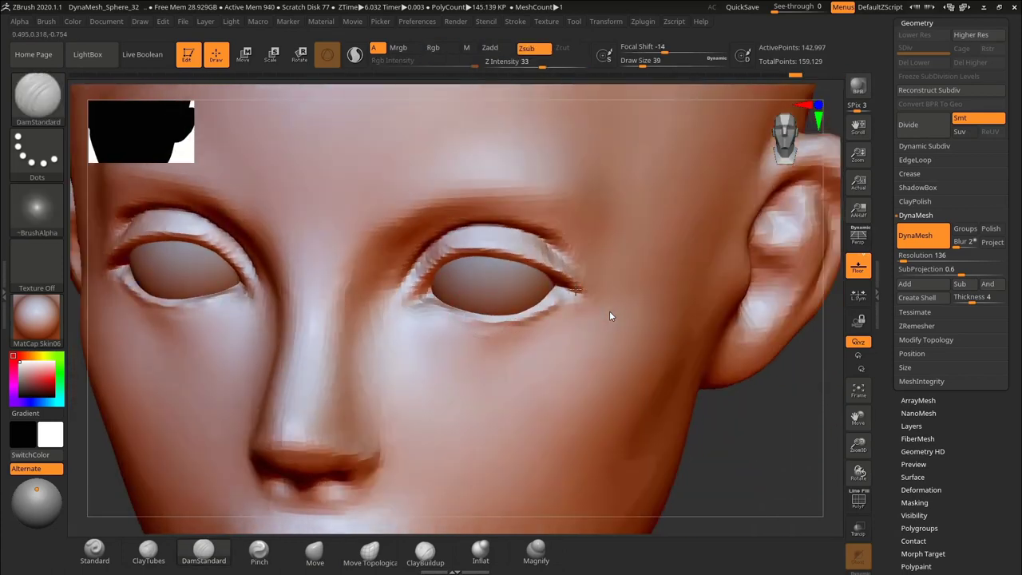
left_click_drag(723, 411, 756, 407, "shift")
left_click_drag(790, 443, 748, 449)
Try to carve a crease beneath the lower eyelid with DamStandard at draw size 97.
key("s")
left_click_drag(441, 330, 452, 331)
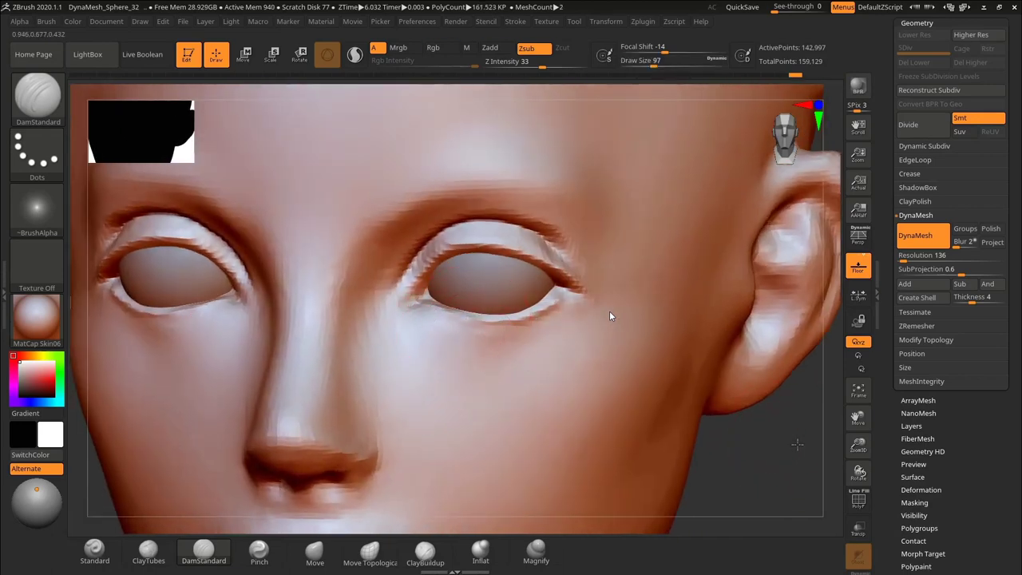
left_click_drag(798, 444, 816, 445)
mouse_move(427, 331)
left_mouse_down()
mouse_move(470, 343)
mouse_move(584, 305)
left_mouse_up()
key("ctrl+z")
left_click_drag(762, 382, 724, 378)
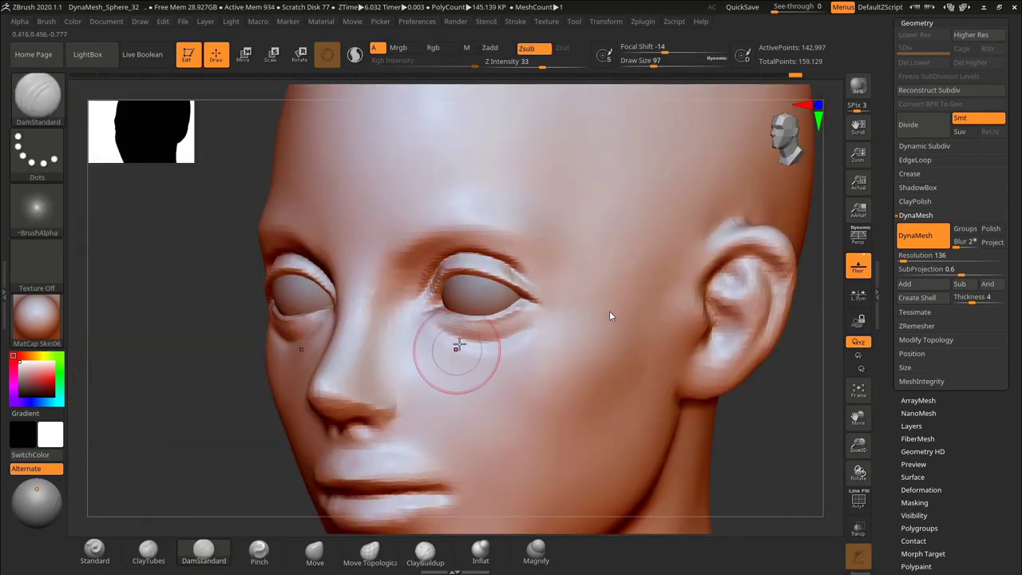
mouse_move(811, 414)
left_mouse_down()
mouse_move(778, 407)
mouse_move(788, 418)
mouse_move(767, 418)
mouse_move(786, 416)
left_mouse_up()
key("ctrl+z")
key("ctrl+z")
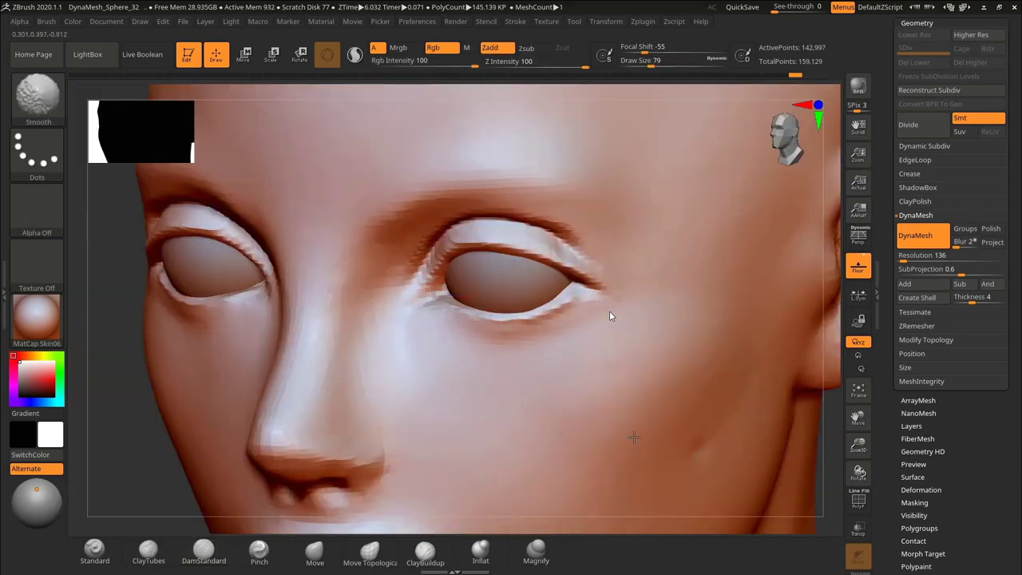
Carve beneath the lower eyelid with DamStandard and smooth the area below the eye at draw size 91.
mouse_move(831, 400)
left_mouse_down("alt")
mouse_move(728, 368)
mouse_move(765, 367)
left_mouse_up("alt")
left_click_drag(443, 338, 543, 339)
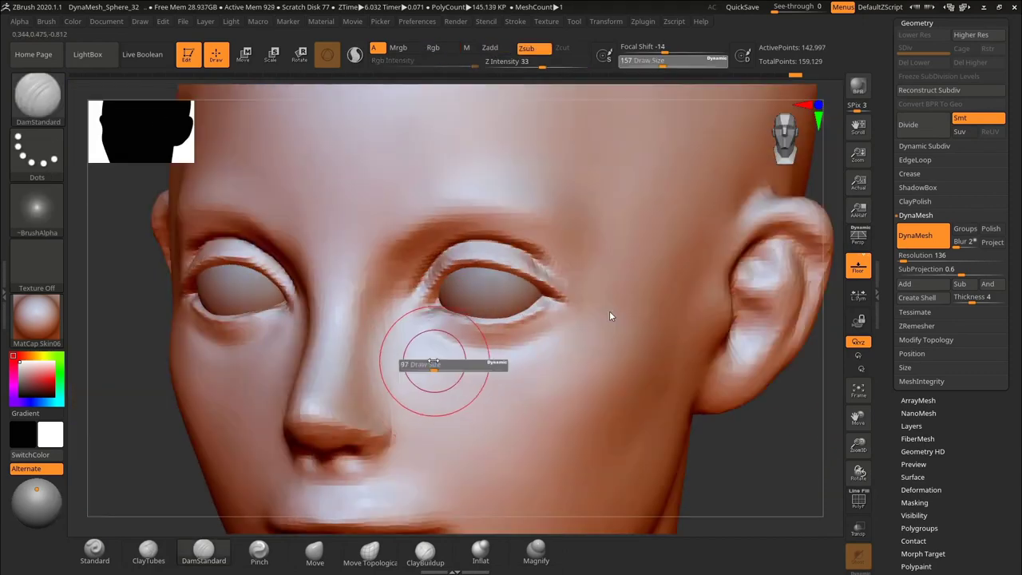
key("shift")
left_click_drag(232, 348, 194, 358, "shift")
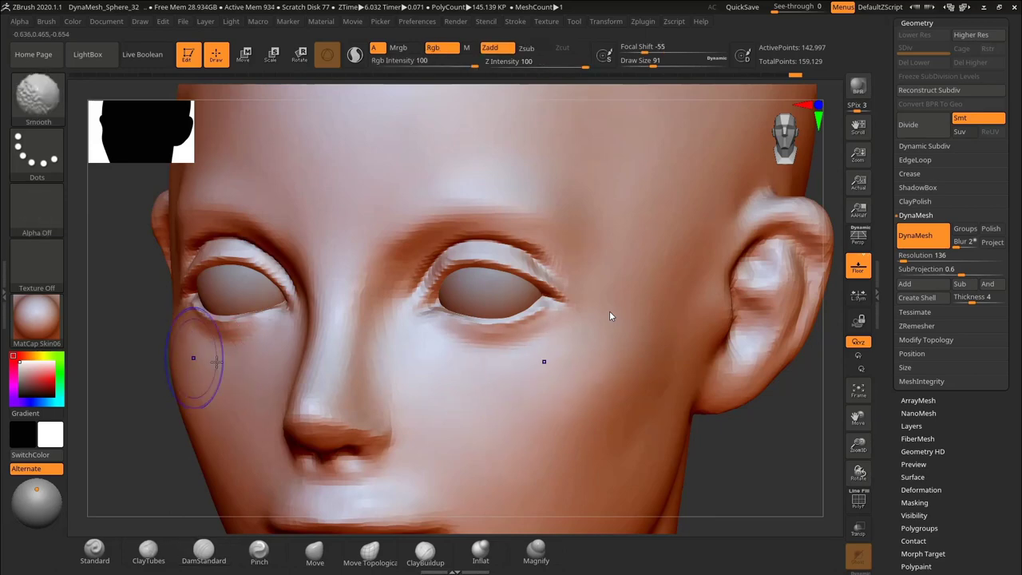
left_click_drag(507, 354, 505, 342, "shift")
Sketch the eye opening as an angular four-sided outline with the annotation pen in front view, and clear it.
left_click_drag(761, 447, 751, 383, "alt")
mouse_move(623, 383)
left_mouse_down()
mouse_move(714, 392)
mouse_move(730, 322)
mouse_move(189, 413)
mouse_move(673, 336)
mouse_move(639, 339)
left_mouse_up()
mouse_move(639, 340)
left_mouse_down("alt")
mouse_move(687, 301)
mouse_move(776, 399)
mouse_move(758, 308)
left_mouse_up("alt")
key("ctrl+shift+3")
key("ctrl+shift+2")
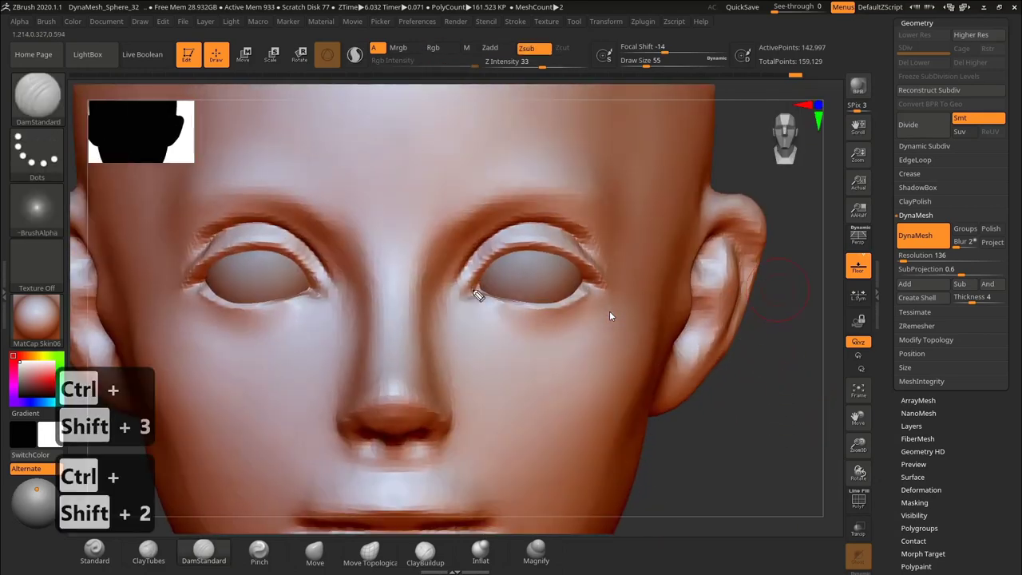
left_click_drag(474, 289, 515, 251)
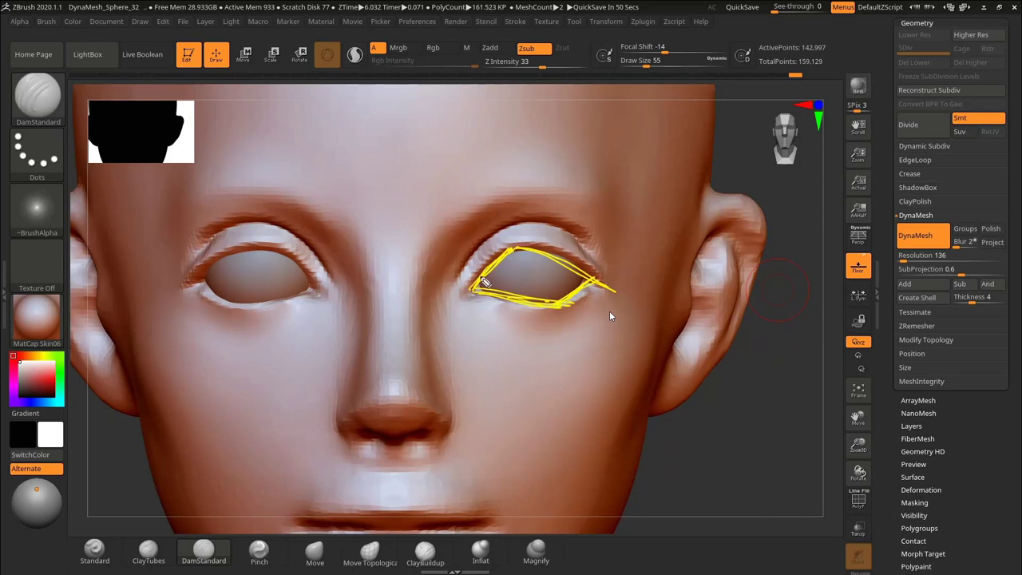
key("ctrl+shift+3")
key("ctrl+shift+4")
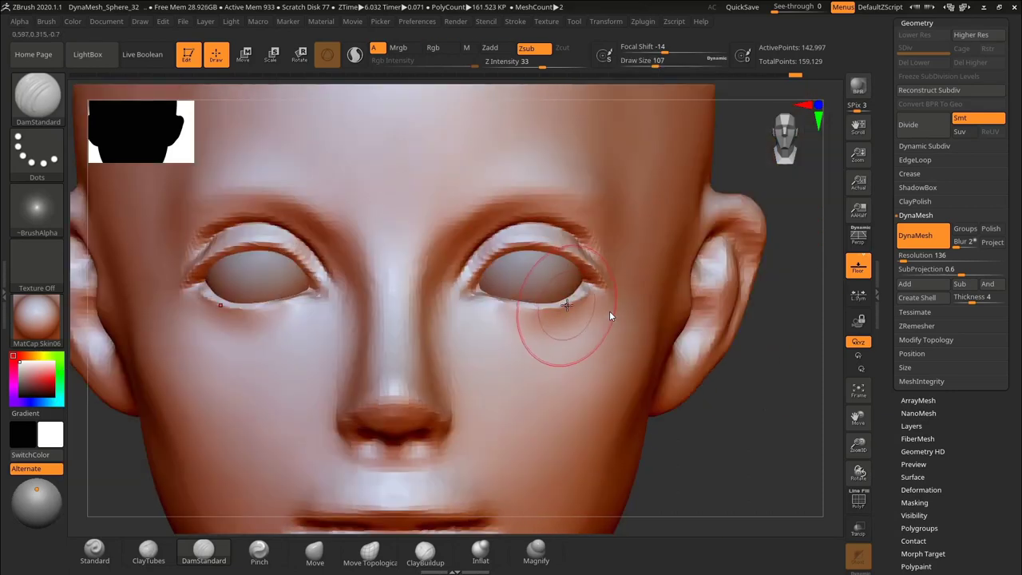
Lower the outer part of the lower eyelid and reshape the outer upper eyelid from above with the Move brush at draw size 104.
left_click(315, 552)
left_click_drag(754, 399, 679, 365)
left_click_drag(557, 305, 557, 312)
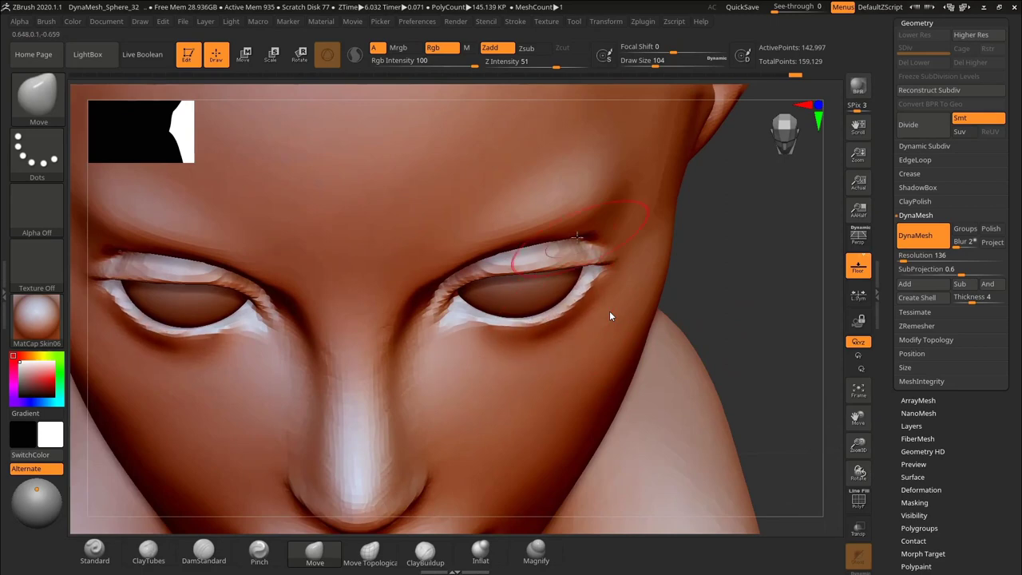
left_click_drag(749, 351, 735, 153)
left_click_drag(571, 254, 569, 238)
mouse_move(759, 171)
left_mouse_down("alt")
mouse_move(682, 174)
mouse_move(754, 398)
mouse_move(723, 451)
left_mouse_up("alt")
Smooth the surface just beneath the lower eyelid at draw size 33.
key("s")
left_click_drag(469, 319, 464, 320)
key("s")
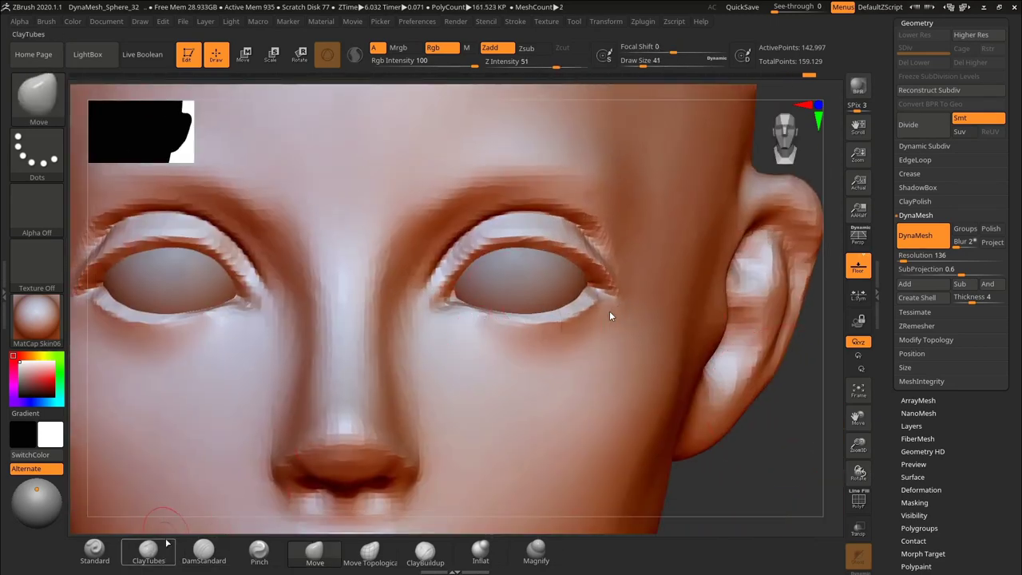
left_click(152, 550)
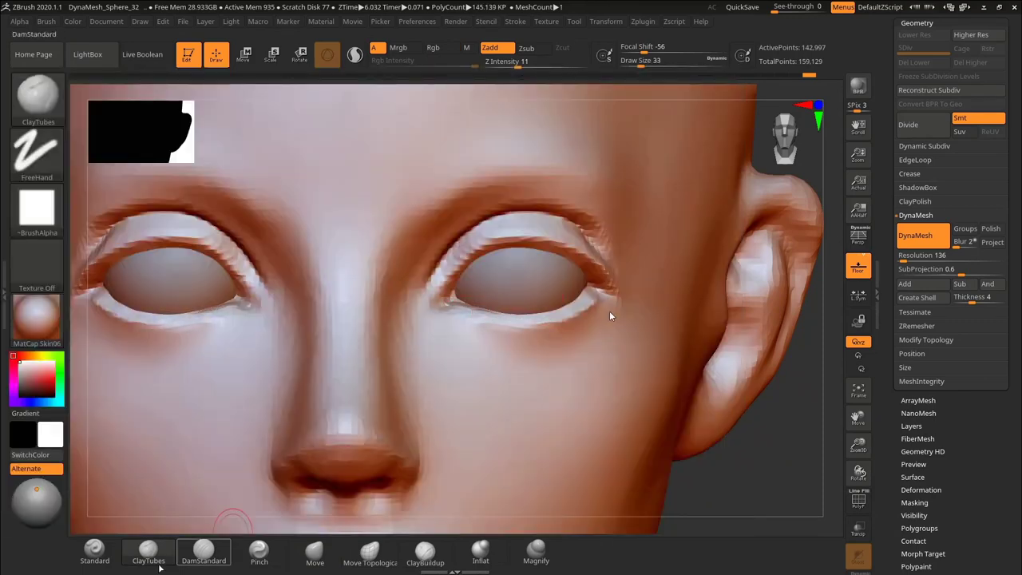
left_click(203, 550)
left_click_drag(481, 323, 518, 338, "shift")
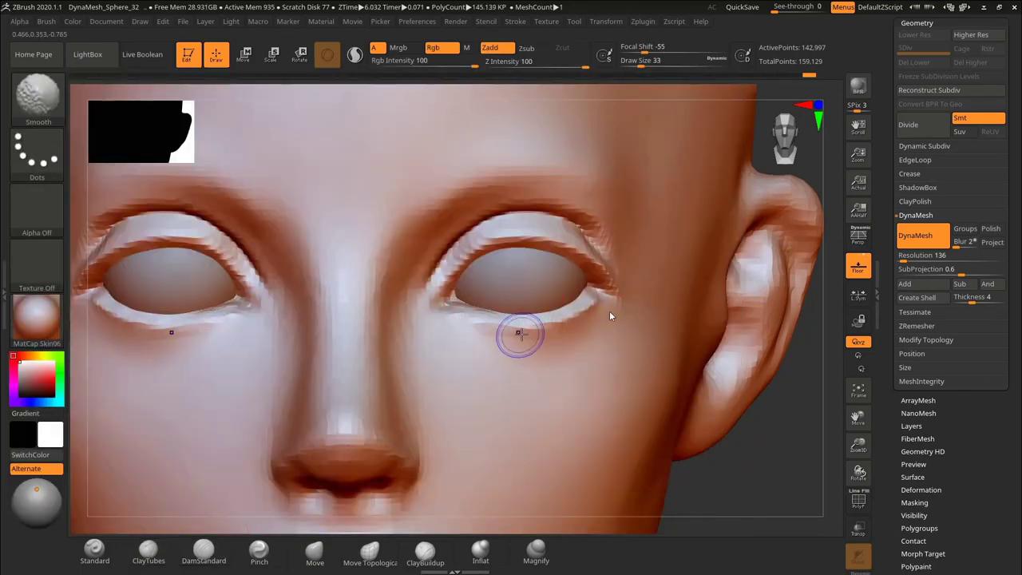
Set the DamStandard brush to draw size 23 and isolate the head in Solo mode so the eyeballs are hidden.
left_click_drag(793, 401, 782, 312)
key("s")
left_click_drag(455, 289, 452, 289)
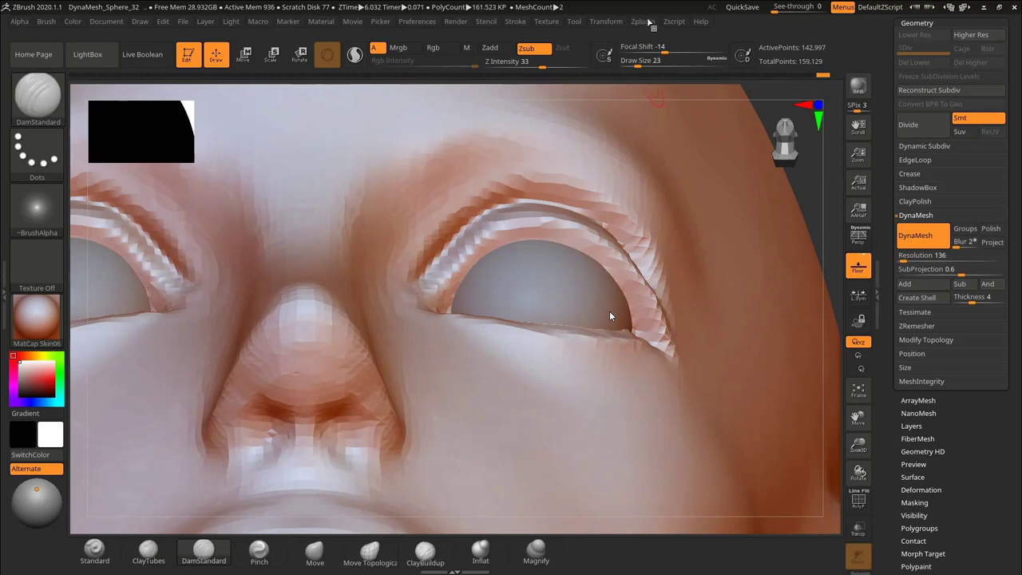
mouse_move(606, 22)
left_click(648, 290)
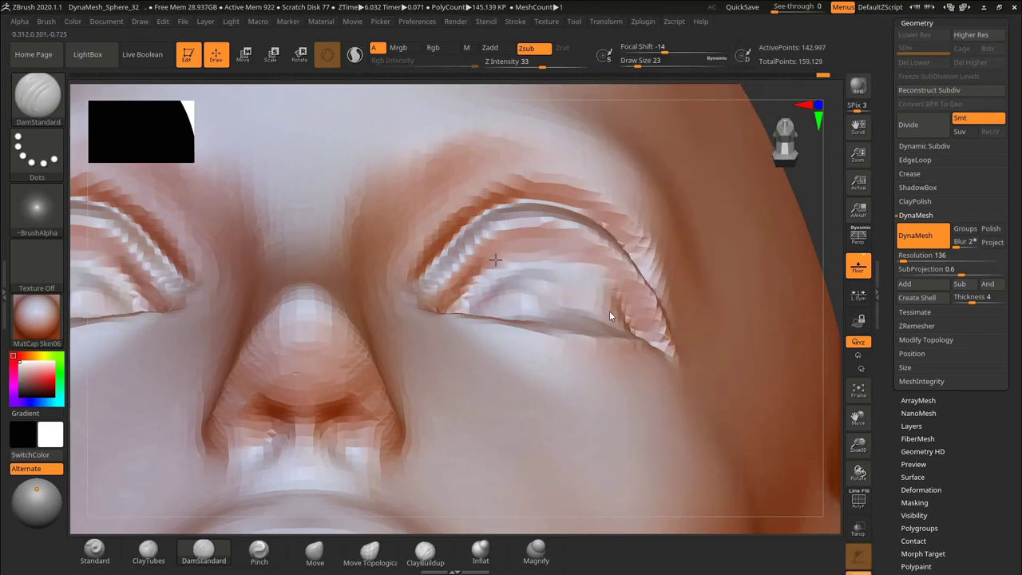
Carve along the inner edges of the upper and lower eyelids with DamStandard, and turn Solo off to show the eyeballs again.
left_click_drag(531, 241, 626, 317)
mouse_move(802, 208)
left_mouse_down()
mouse_move(769, 212)
mouse_move(747, 315)
left_mouse_up()
left_click_drag(393, 329, 461, 345)
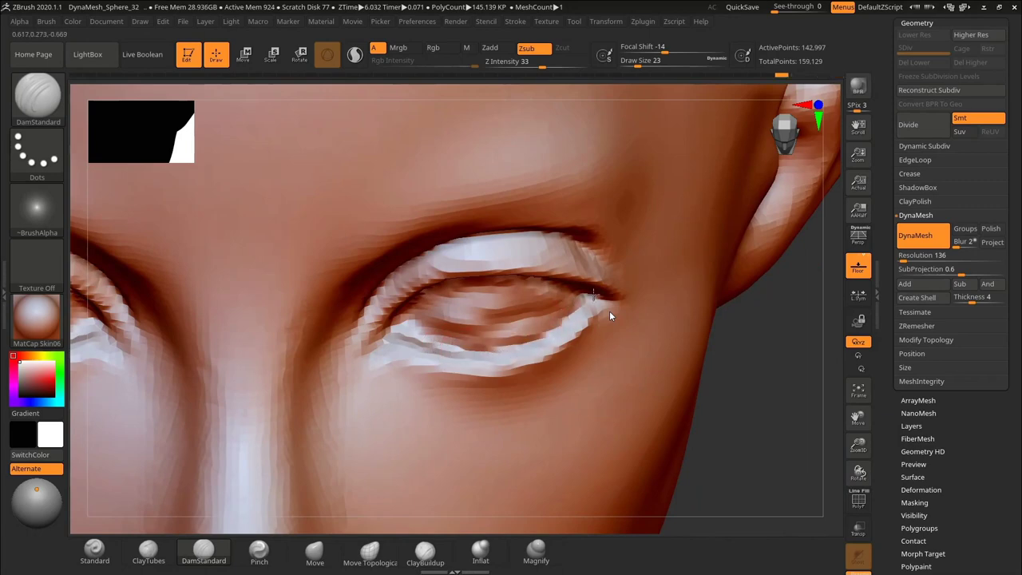
left_click_drag(774, 391, 655, 268, "alt")
left_click_drag(94, 240, 99, 346, "alt")
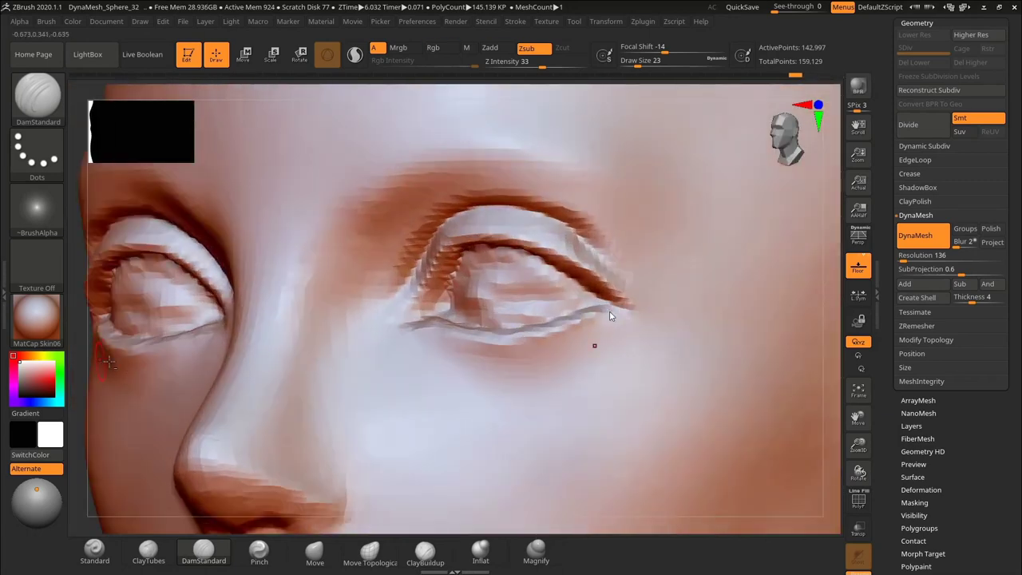
left_click_drag(830, 304, 803, 396)
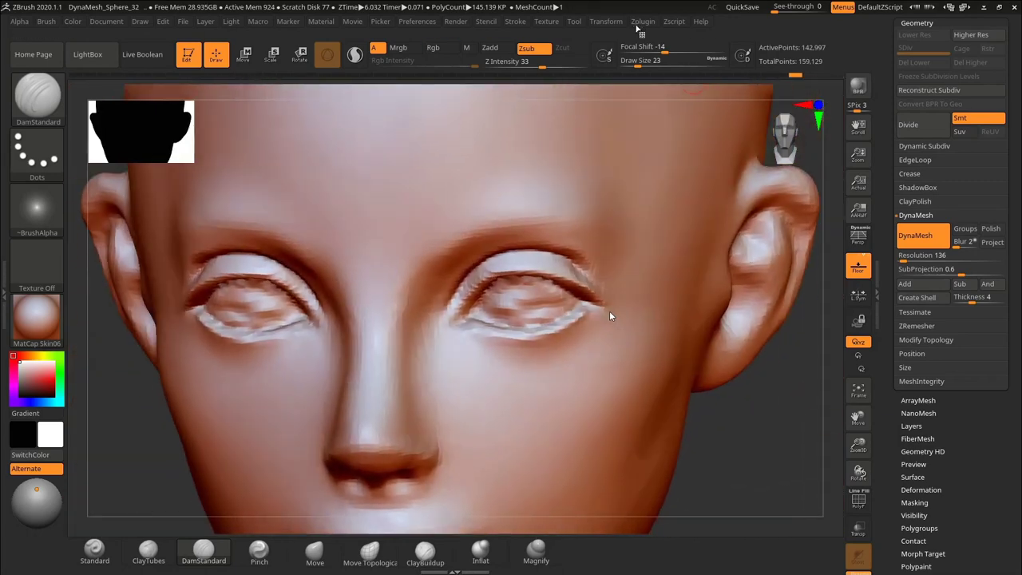
left_click(607, 22)
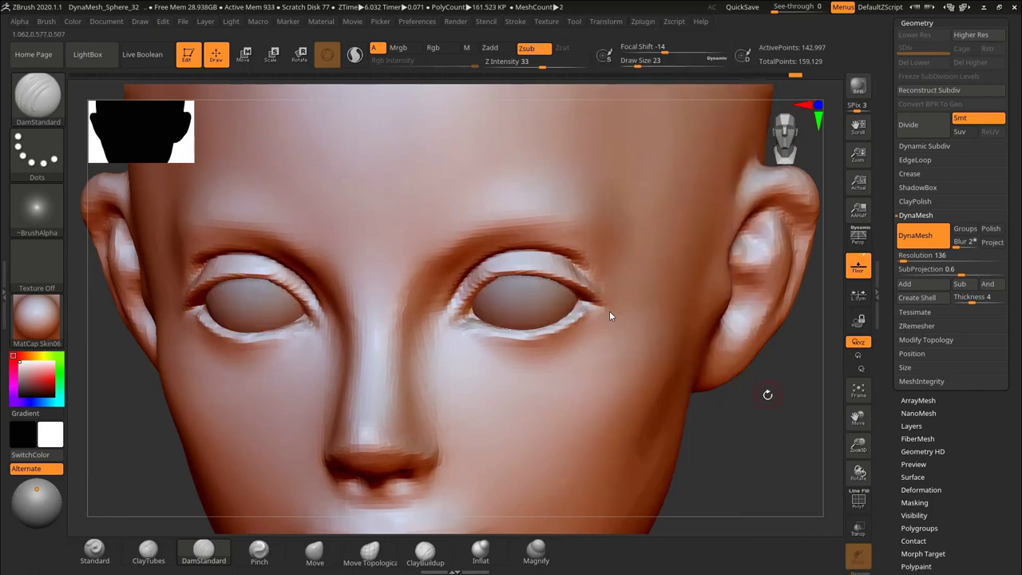
Adjust the lower eyelid and the area beneath it in profile with the Move brush at draw size 88.
key("f")
right_click_drag(739, 285, 722, 397, "ctrl")
left_click(313, 553)
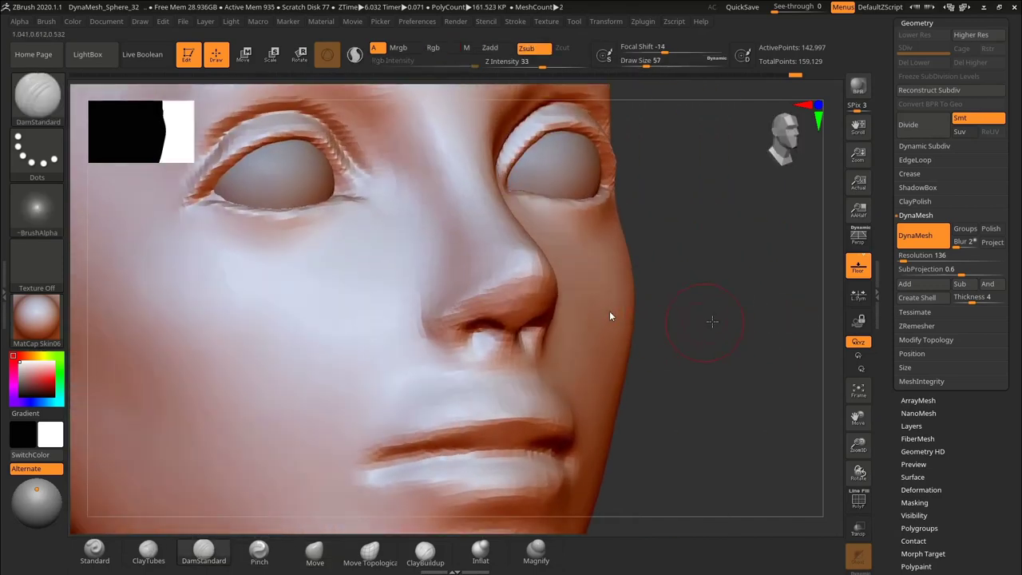
left_click_drag(712, 322, 728, 323)
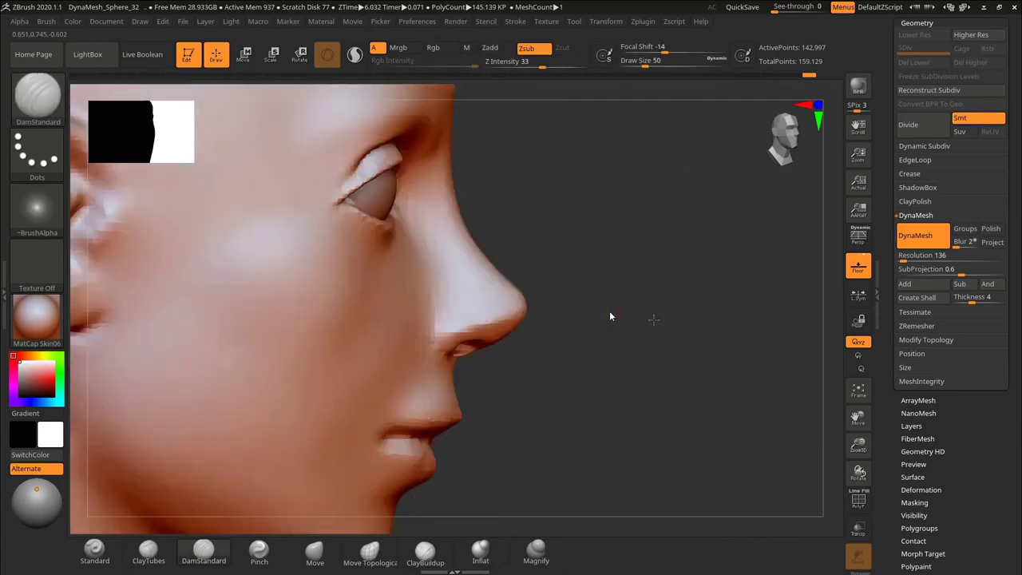
left_click_drag(538, 333, 554, 411, "alt")
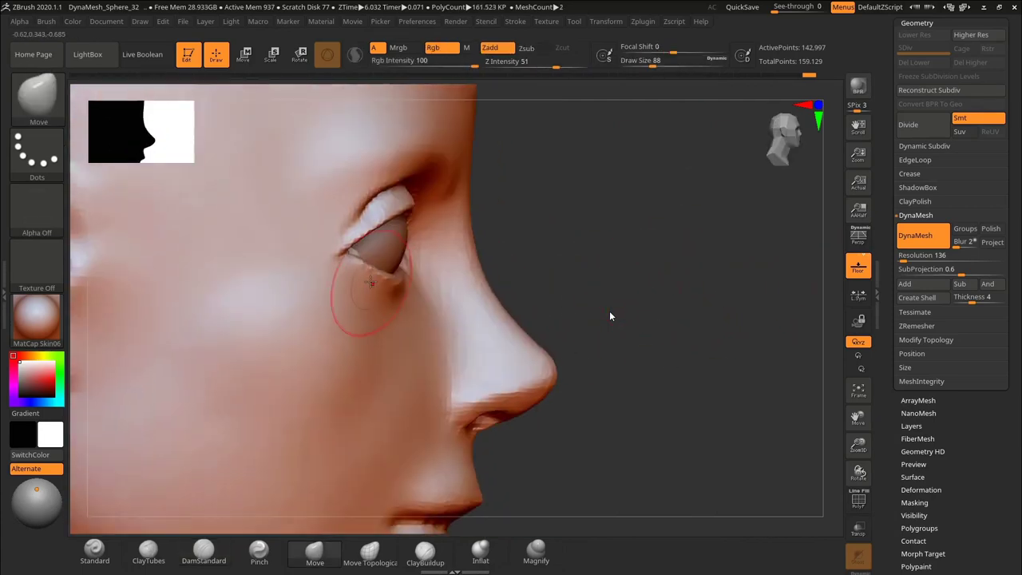
mouse_move(609, 272)
left_mouse_down()
mouse_move(455, 281)
mouse_move(478, 263)
left_mouse_up()
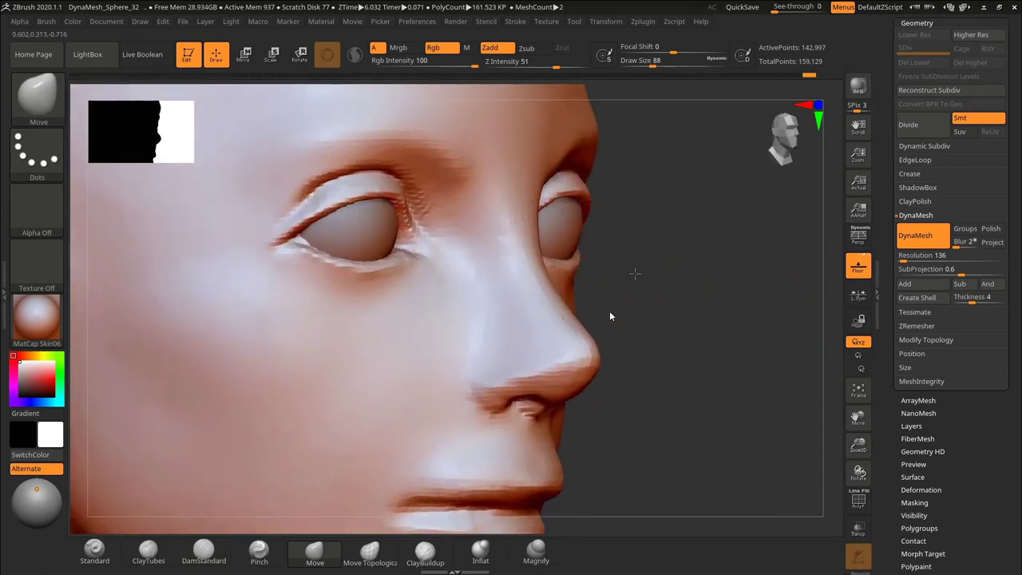
Try reshaping the underside of the nose with the Move brush, and undo the last two strokes.
left_click_drag(637, 274, 631, 228)
left_click_drag(679, 363, 548, 337)
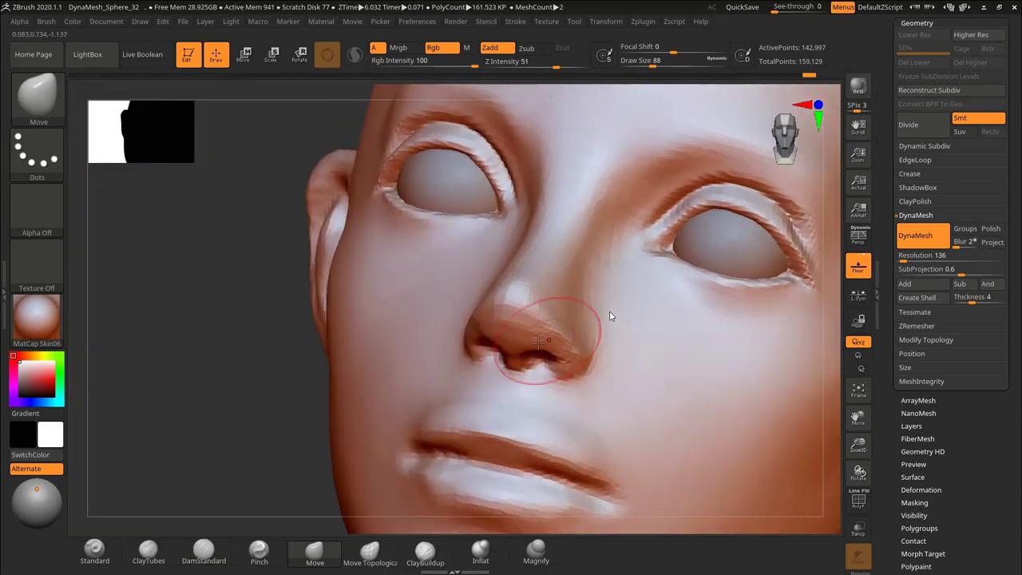
mouse_move(156, 328)
left_mouse_down()
mouse_move(201, 296)
mouse_move(204, 249)
left_mouse_up()
left_click_drag(525, 356, 531, 350)
key("ctrl+z")
key("ctrl+z")
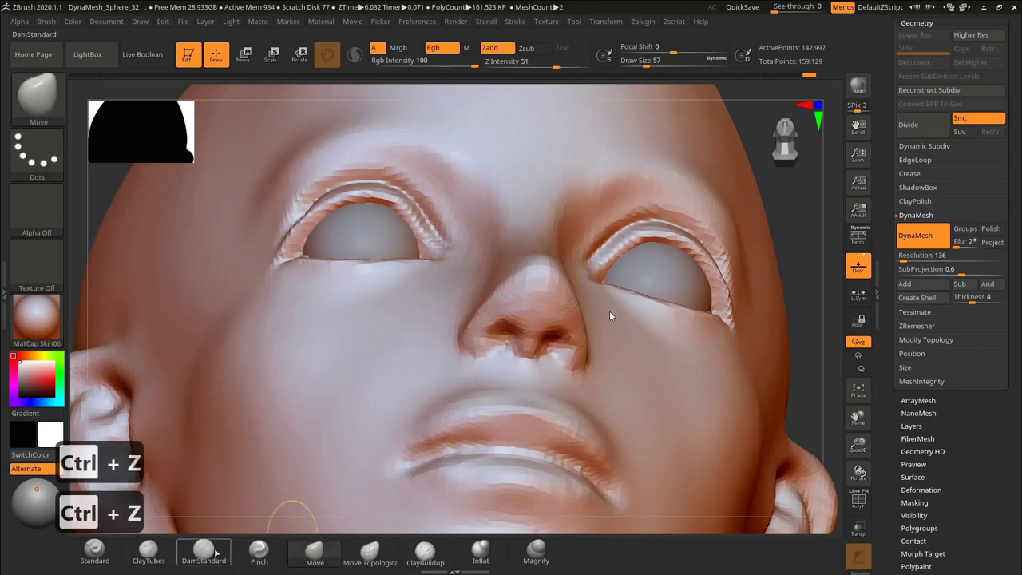
Carve the mouth line between the lips with DamStandard at draw size 60, and undo the last stroke.
left_click(204, 552)
left_click_drag(685, 286, 733, 280)
mouse_move(696, 327)
left_mouse_down("alt")
mouse_move(696, 280)
mouse_move(680, 325)
mouse_move(696, 290)
mouse_move(671, 293)
mouse_move(674, 320)
left_mouse_up("alt")
key("s")
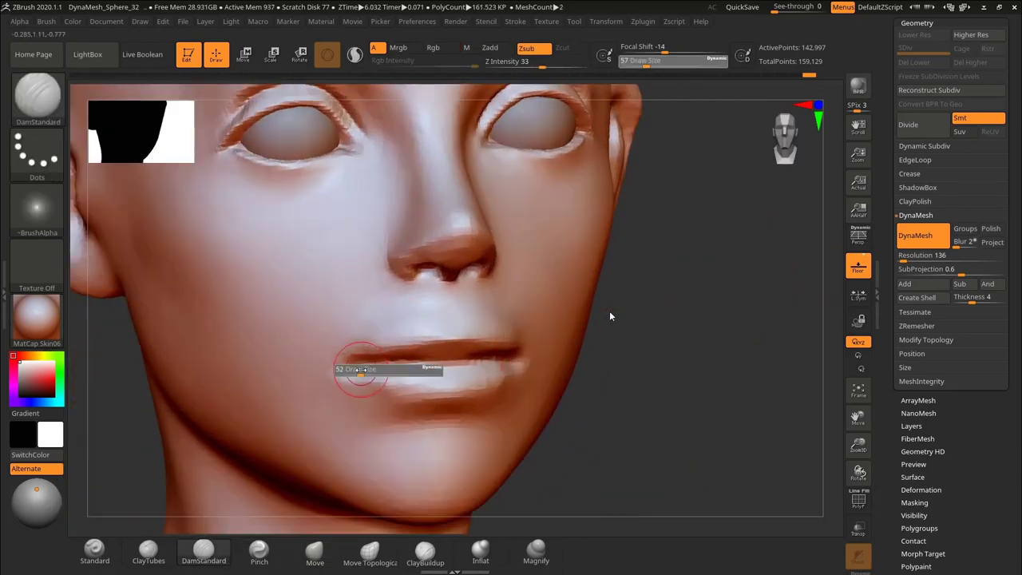
left_click(350, 369)
key("s")
left_click(351, 368)
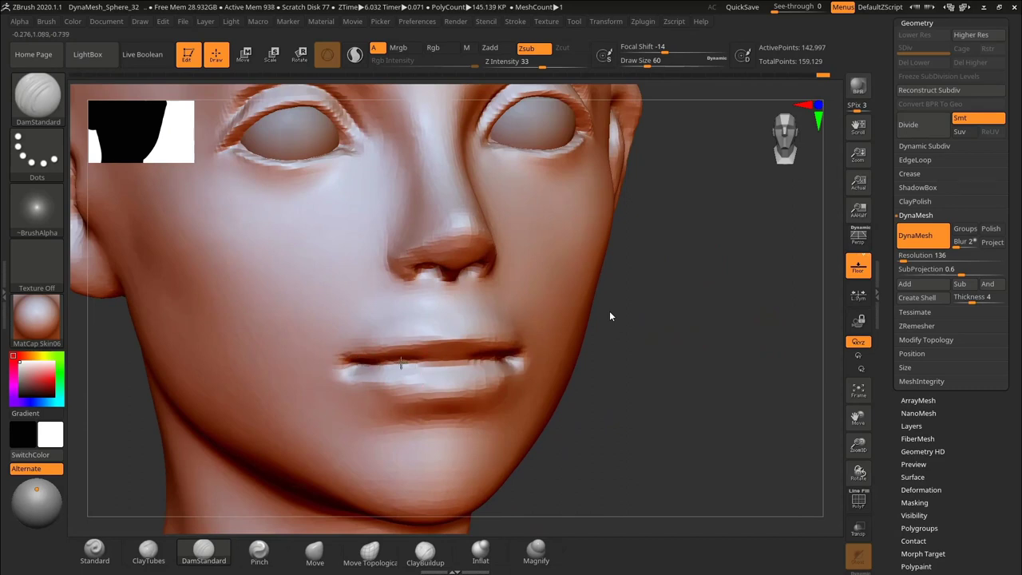
left_click_drag(473, 361, 521, 352)
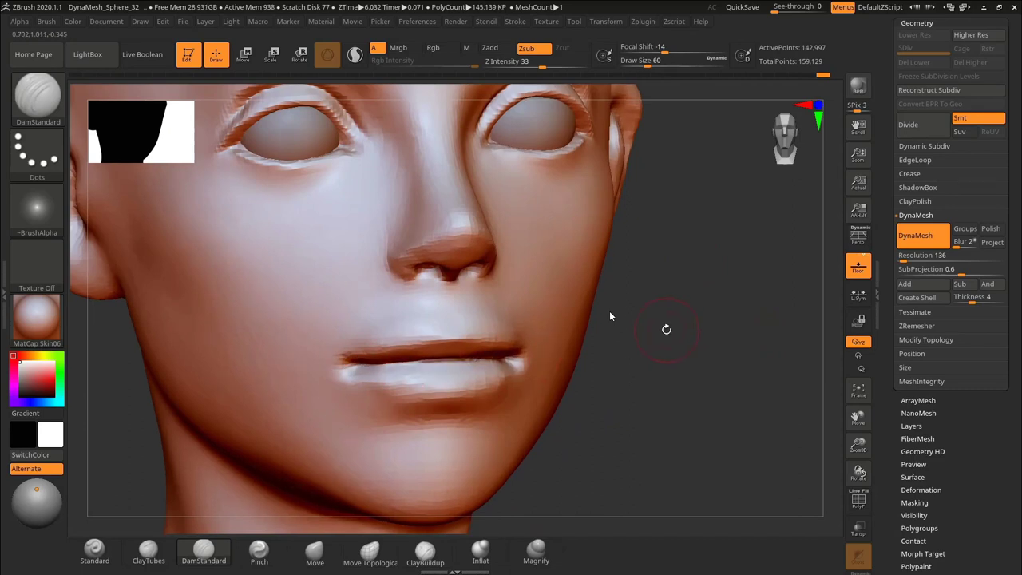
key("ctrl+z")
Shape the middle of the upper lip with the Move brush, and pick the ClayTubes brush.
mouse_move(637, 350)
left_mouse_down("alt")
mouse_move(593, 330)
mouse_move(595, 367)
left_mouse_up("alt")
key("b")
key("m")
key("v")
key("s")
left_click(411, 317)
left_click_drag(411, 317, 412, 323)
left_click_drag(625, 355, 637, 276)
key("b")
key("c")
key("t")
mouse_move(619, 323)
left_mouse_down()
mouse_move(714, 349)
mouse_move(703, 359)
left_mouse_up()
left_click_drag(512, 330, 538, 317, "alt")
Refine the upper lip contour with the Move brush at draw size 57, and smooth above the lip and at the mouth corners.
left_click(314, 553)
key("s")
left_click(365, 333)
key("s")
left_click(442, 295)
left_click_drag(432, 297, 429, 306, "shift")
left_click_drag(813, 360, 693, 360)
mouse_move(329, 334)
left_mouse_down("shift")
mouse_move(354, 370)
mouse_move(326, 333)
left_mouse_up("shift")
left_click_drag(687, 407, 663, 394)
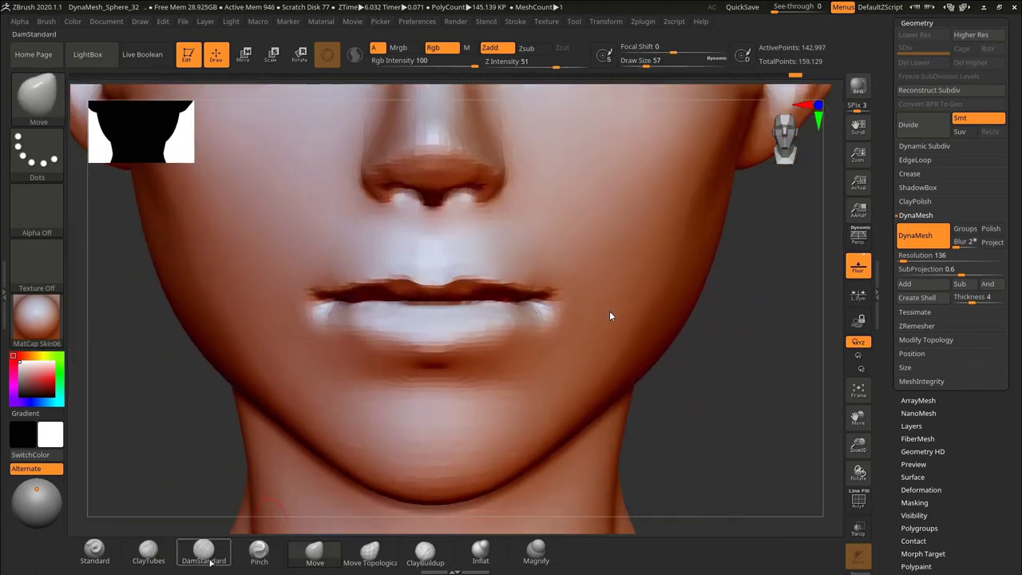
Define the lower lip's bottom outline with DamStandard at draw size 65, and adjust the lip's form with the Move brush.
left_click(210, 562)
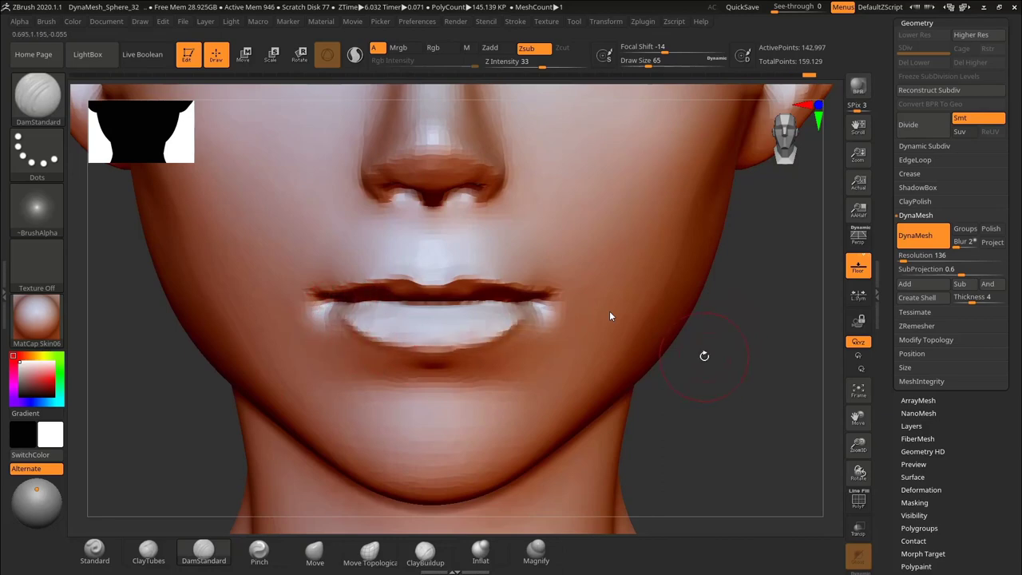
left_click_drag(704, 357, 799, 352)
left_click_drag(642, 340, 631, 391, "alt")
left_click(316, 553)
left_click_drag(551, 343, 489, 340)
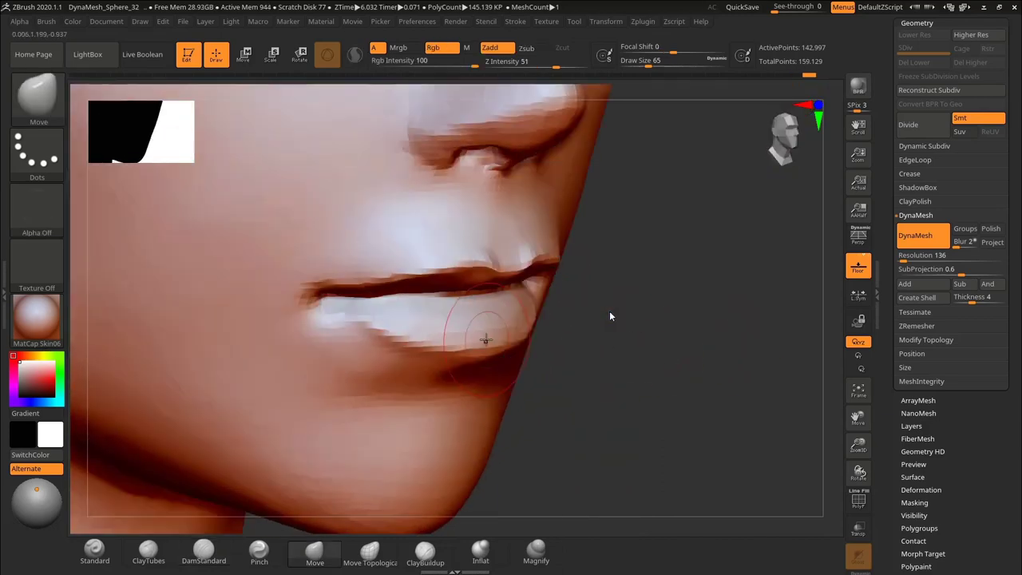
mouse_move(711, 343)
left_mouse_down()
mouse_move(619, 320)
mouse_move(741, 344)
left_mouse_up()
Build up the surface of the lower lip with the ClayTubes brush at draw size 45.
left_click(150, 553)
left_click_drag(649, 391, 627, 364)
key("s")
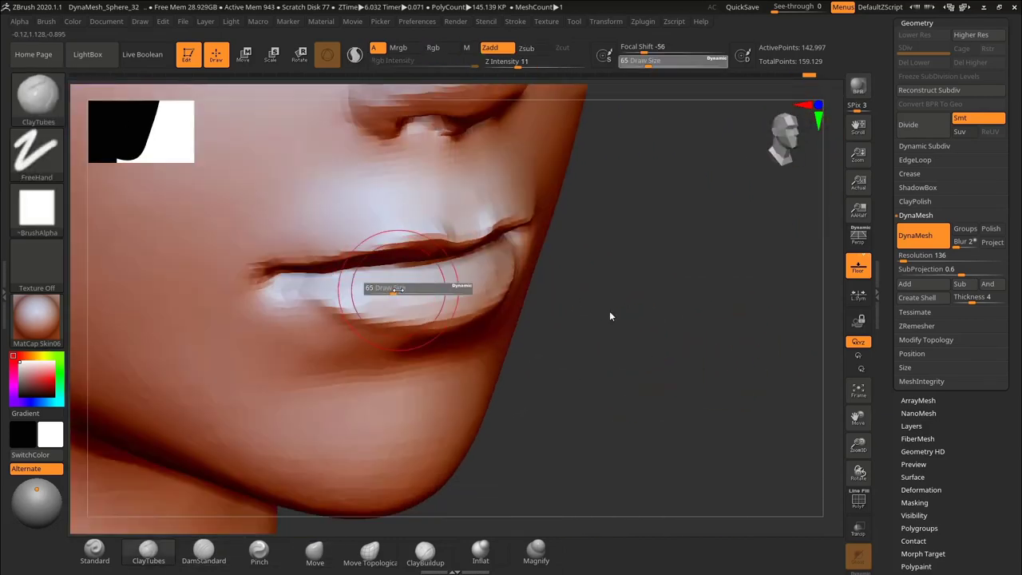
left_click_drag(398, 289, 394, 290)
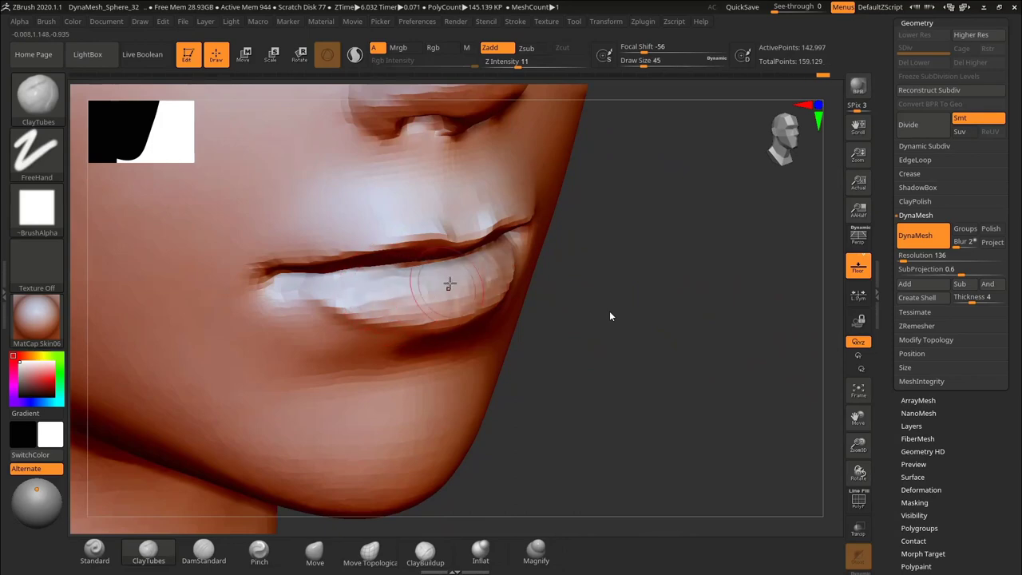
left_click_drag(611, 316, 463, 260)
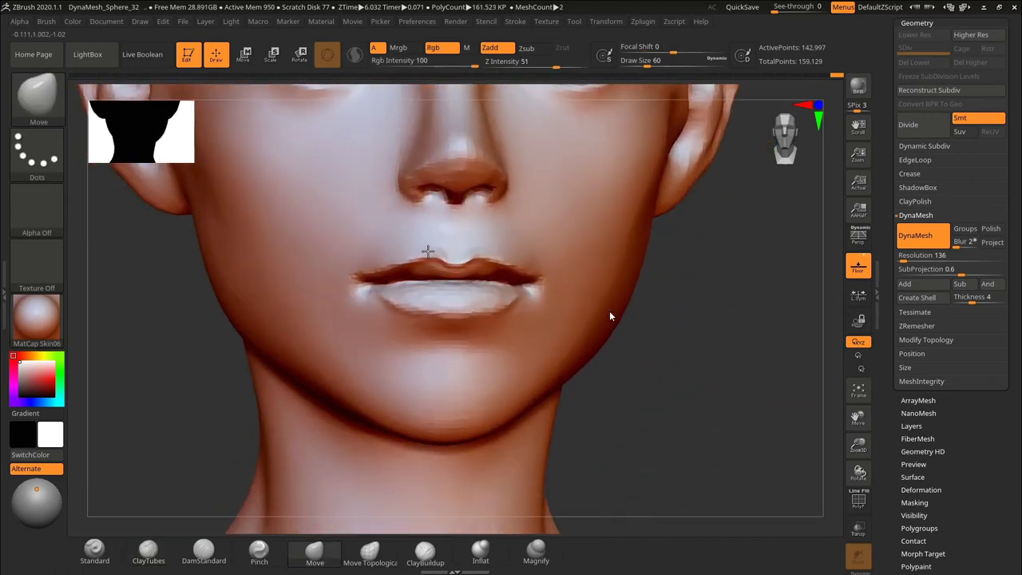
Carve the philtrum between the nose and upper lip with DamStandard at draw size 73, and select the Inflat brush.
mouse_move(718, 294)
left_mouse_down()
mouse_move(671, 298)
mouse_move(744, 321)
left_mouse_up()
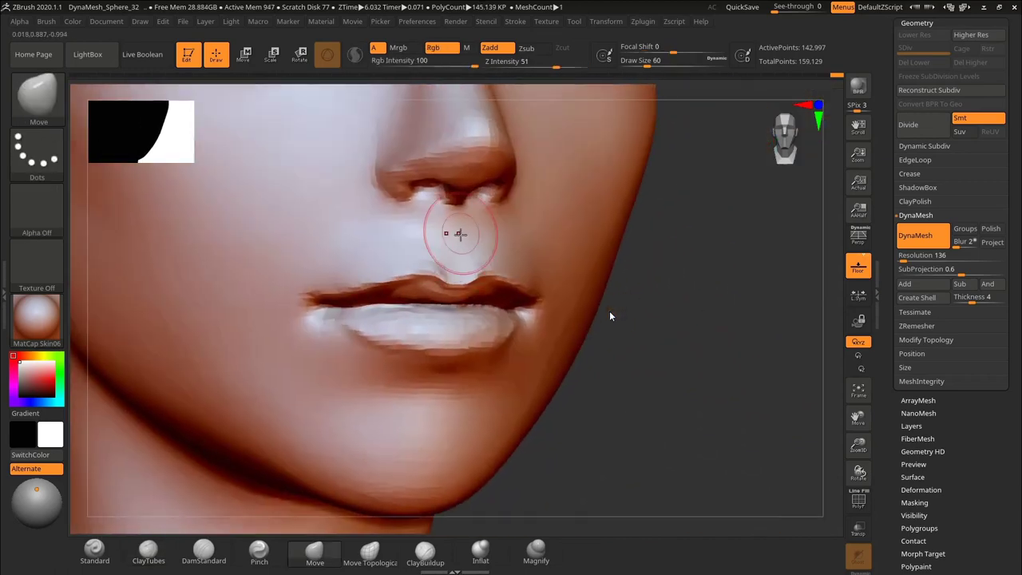
left_click(208, 554)
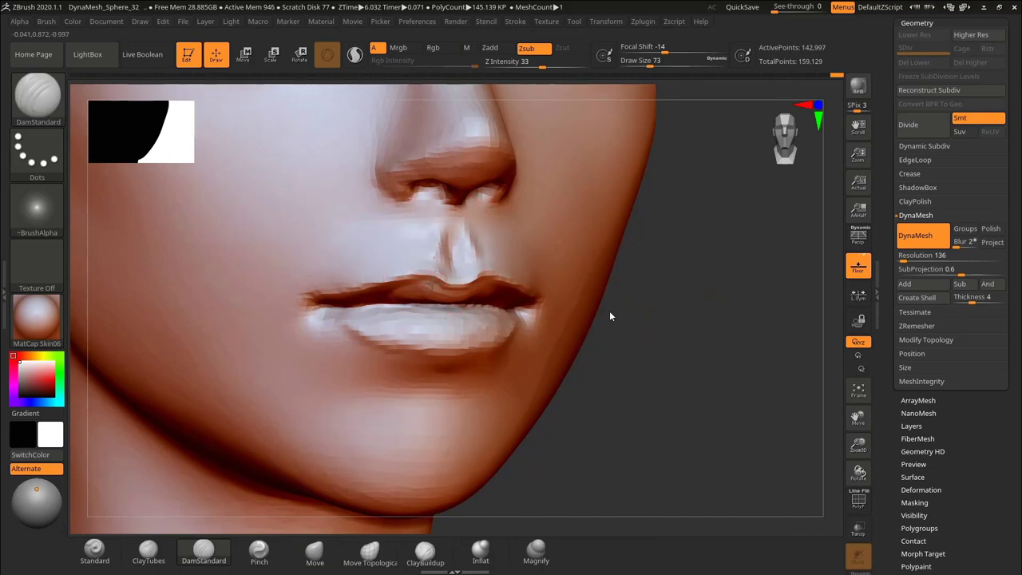
left_click_drag(610, 316, 471, 312)
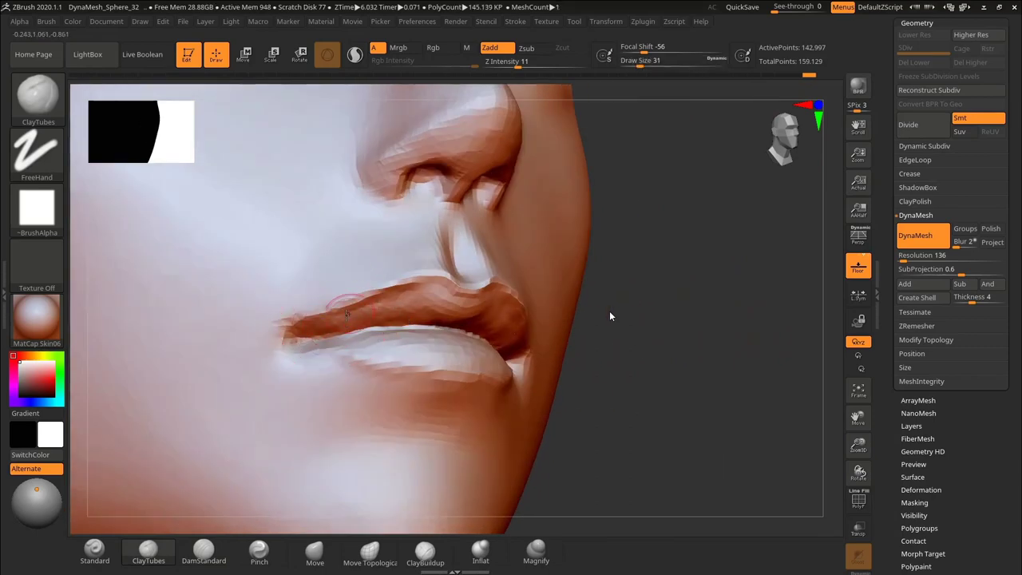
left_click(480, 552)
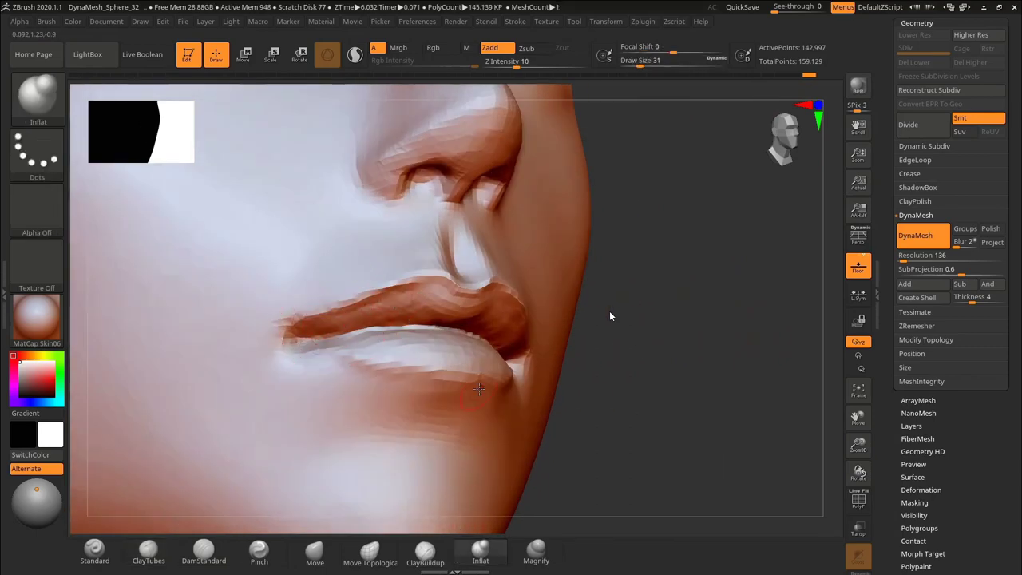
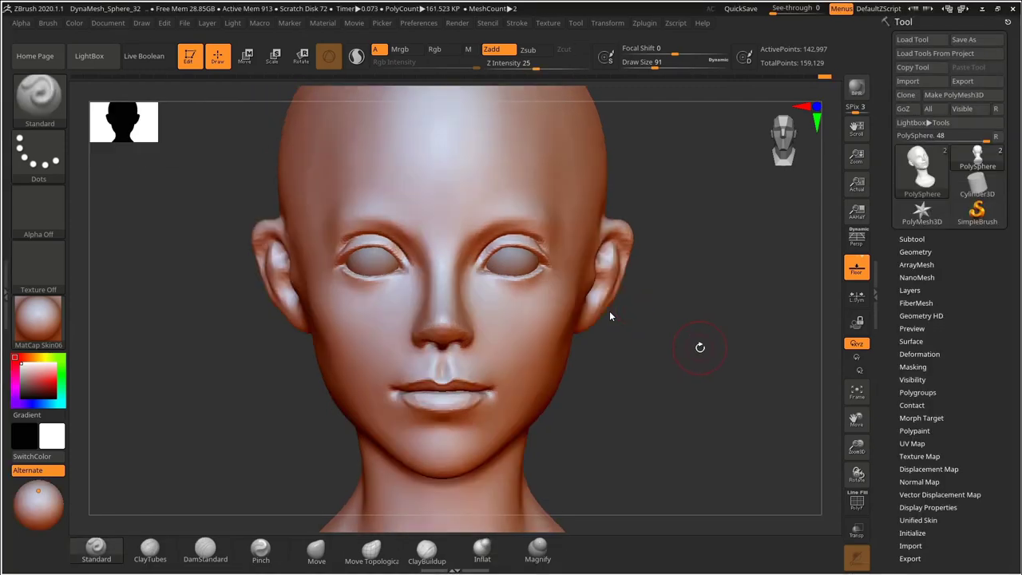
Compare the sculpted head with the stylized character reference image in Photos, and return to ZBrush.
left_click_drag(1021, 71, 876, 67)
left_click_drag(194, 465, 726, 423)
key("alt+Tab")
key("alt+Tab")
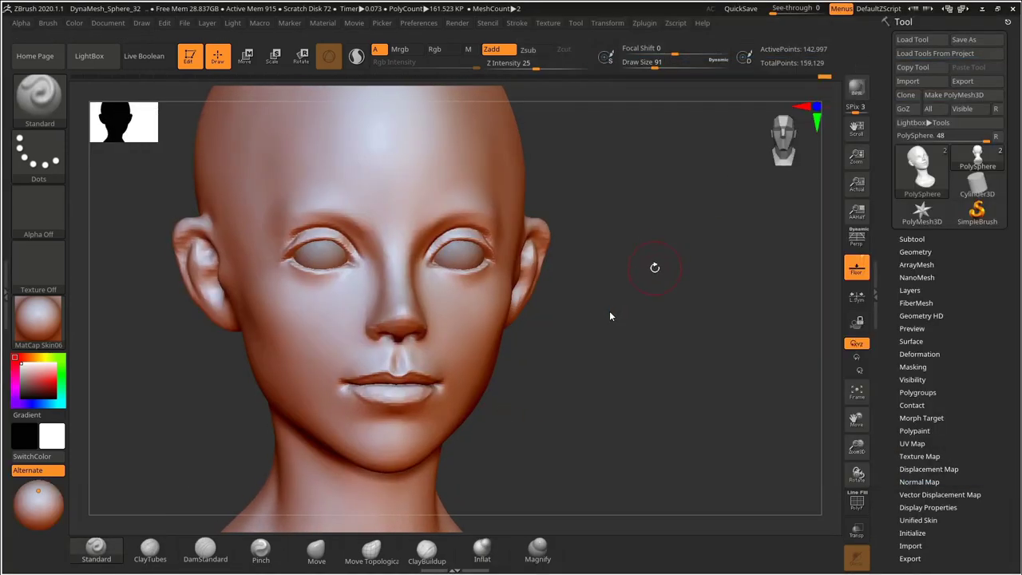
key("alt+Tab")
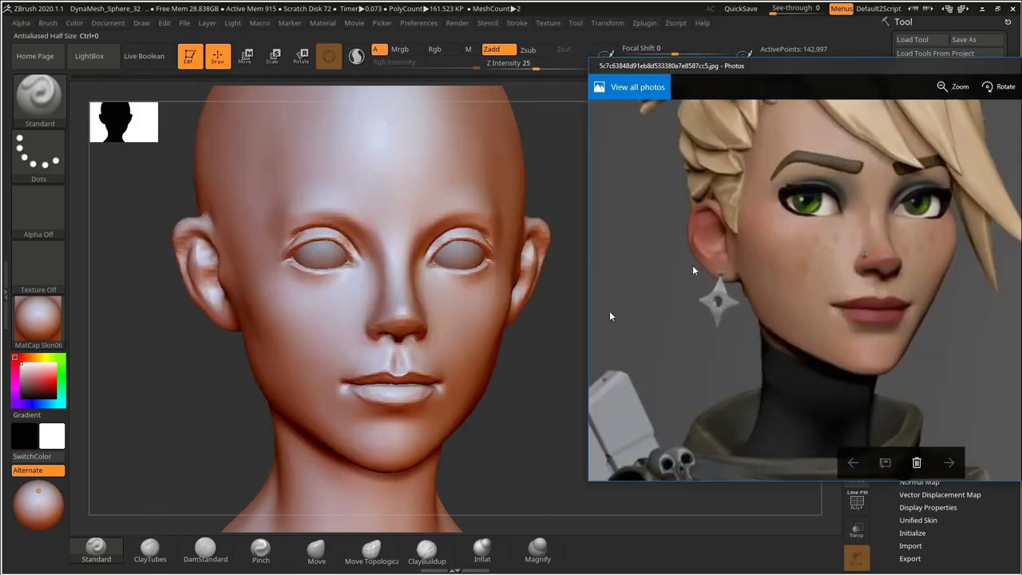
key("alt+Tab")
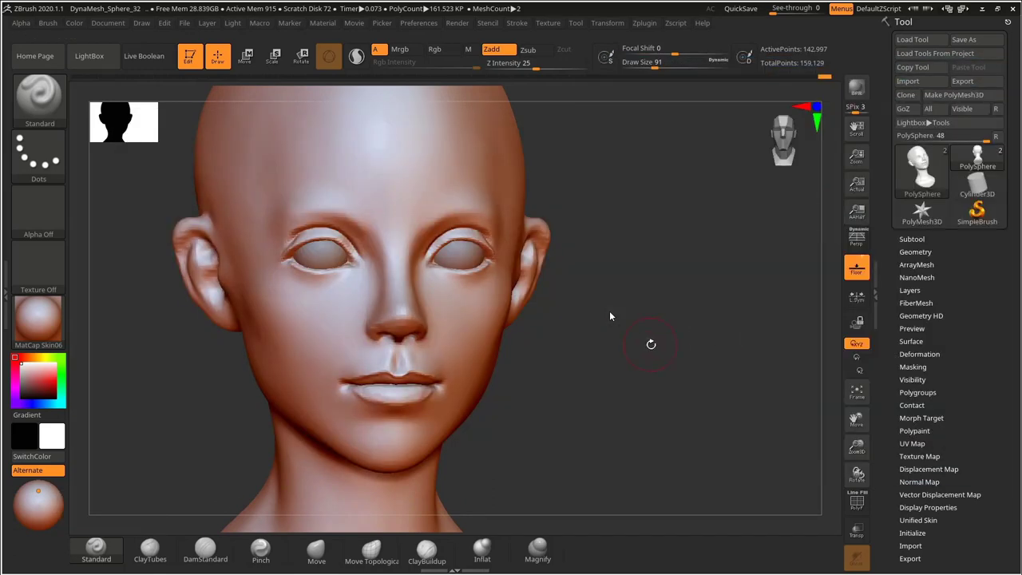
Undo the first Move stroke on the face, and reshape the outer upper eyelid with the Move brush at draw size 82.
left_click_drag(651, 344, 630, 409, "alt")
left_click(317, 551)
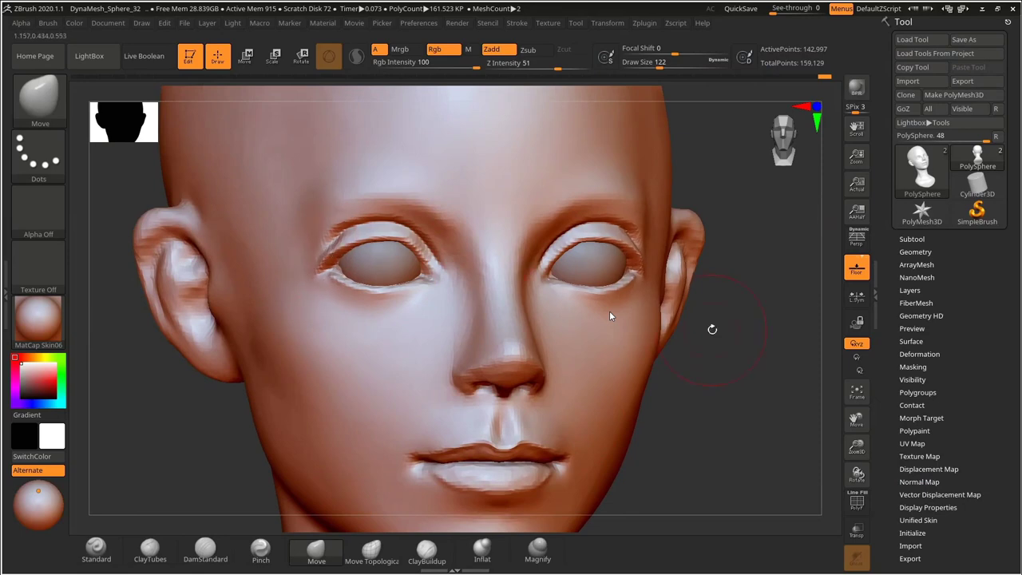
key("ctrl+z")
left_click_drag(702, 300, 635, 302)
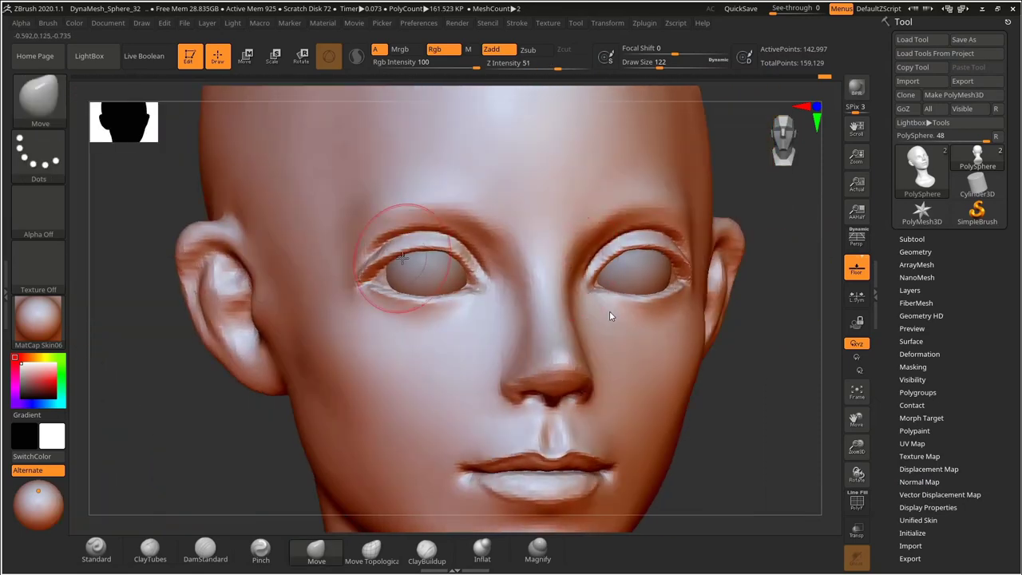
key("s")
left_click_drag(393, 258, 435, 246)
key("s")
left_click_drag(415, 287, 409, 288)
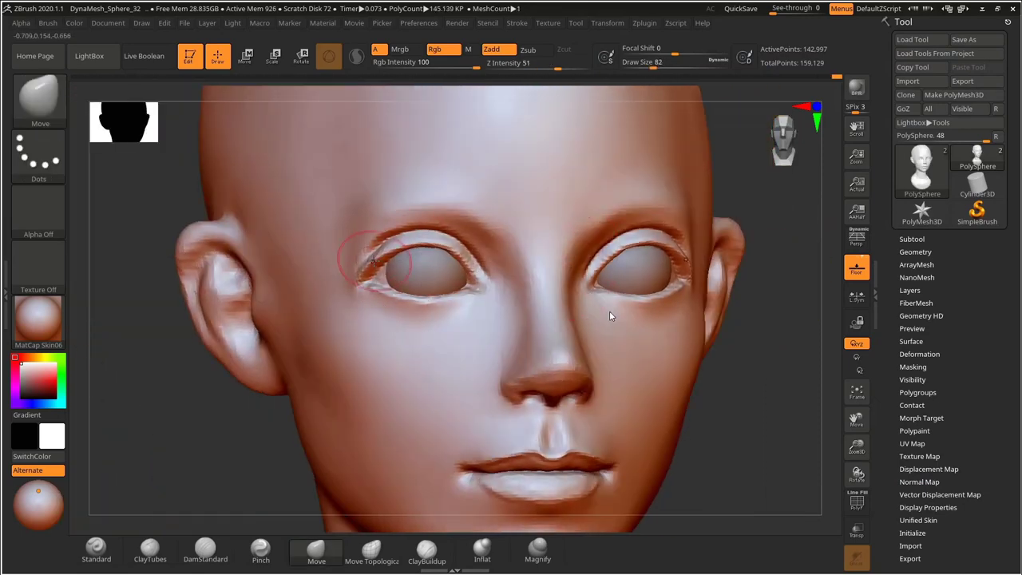
left_click_drag(714, 367, 777, 367)
Refine the outer part of the eye opening with the Move brush at draw size 65.
key("s")
left_click_drag(410, 284, 405, 284)
left_click_drag(708, 316, 648, 317)
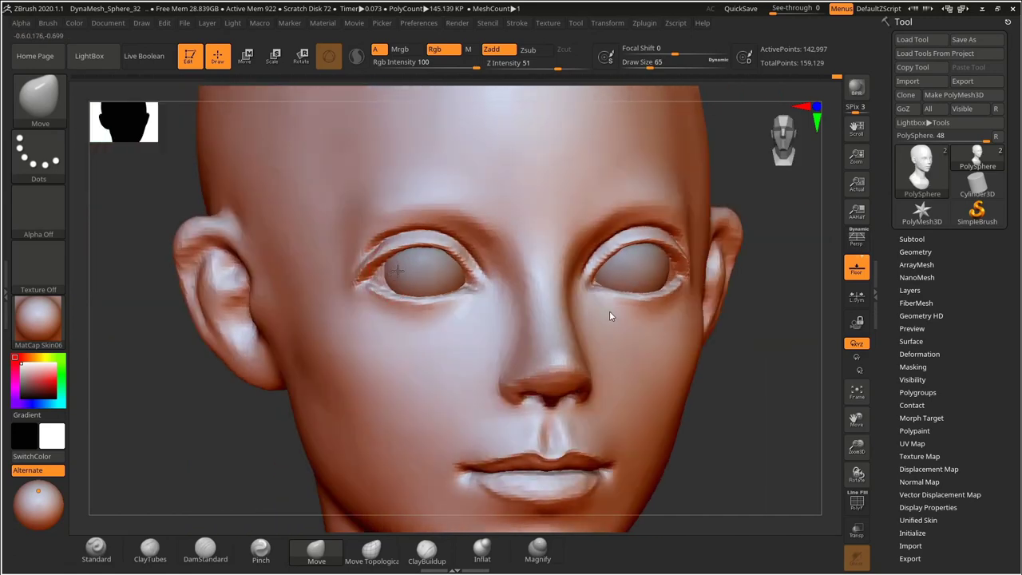
Switch to the eyeball subtool and back to the head, and carve the outer eye corner with DamStandard at draw size 45.
left_click(420, 274, "alt")
left_click_drag(719, 343, 787, 343)
left_click(485, 340, "alt")
left_click(205, 550)
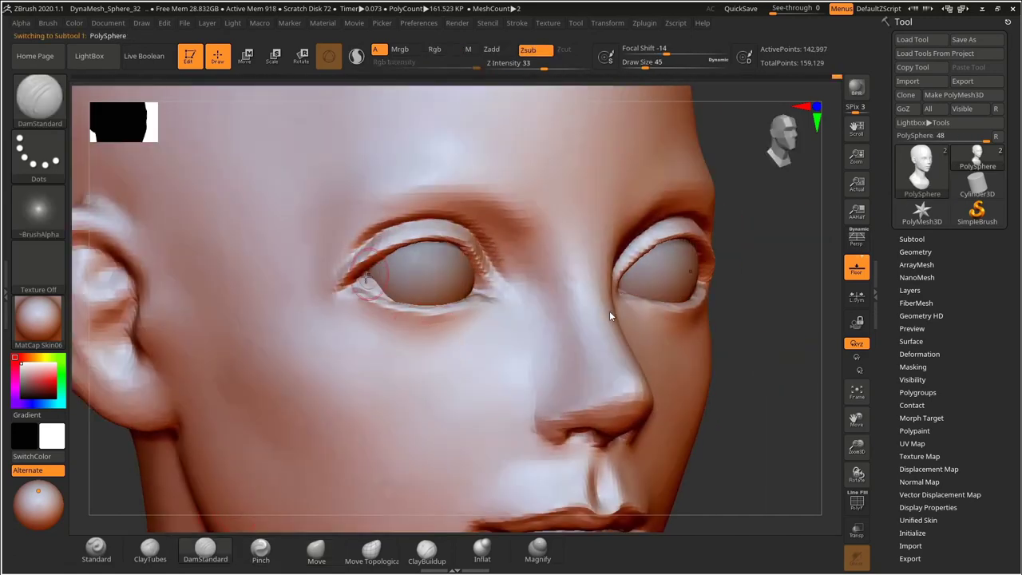
left_click_drag(759, 343, 697, 281)
Reshape the outer upper eyelid and the adjoining eye corner from several angles with the Move brush.
left_click(316, 551)
key("s")
key("s")
mouse_move(344, 294)
left_mouse_down()
mouse_move(356, 294)
mouse_move(342, 292)
mouse_move(369, 234)
left_mouse_up()
mouse_move(120, 240)
left_mouse_down()
mouse_move(143, 294)
mouse_move(110, 298)
left_mouse_up()
key("s")
left_click_drag(371, 338, 375, 339)
left_click_drag(356, 310, 351, 310)
Adjust the outer eye corner further with the Move brush, and smooth the outer end of the upper lid fold at draw size 85.
left_click_drag(771, 351, 735, 354, "shift")
left_click_drag(180, 431, 224, 434)
left_click_drag(352, 313, 356, 297)
mouse_move(200, 431)
left_mouse_down("shift")
mouse_move(171, 429)
mouse_move(168, 459)
left_mouse_up("shift")
key("s")
left_click_drag(367, 330, 347, 308)
left_click_drag(349, 263, 356, 274, "shift")
left_click_drag(152, 431, 208, 430)
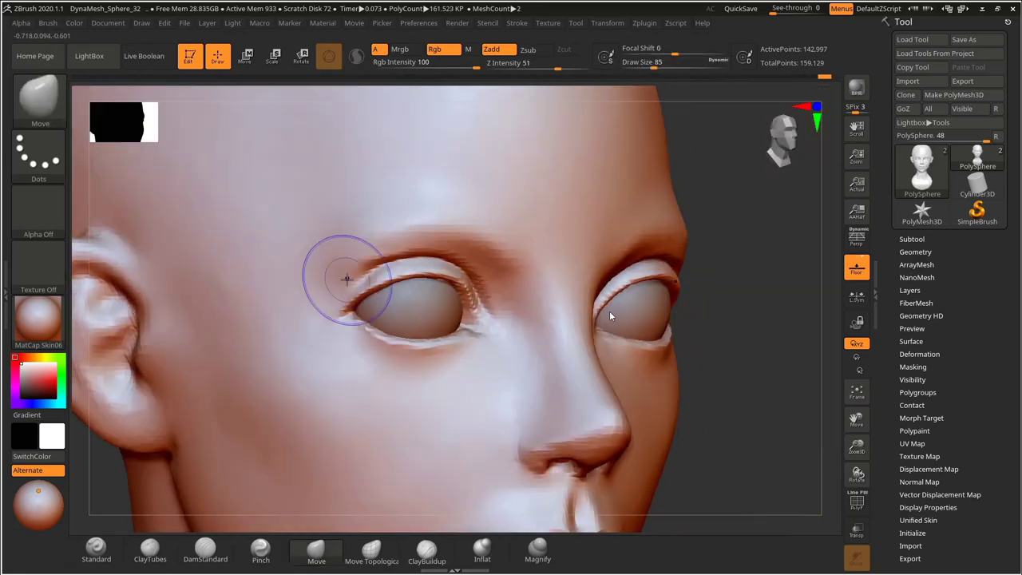
Adjust the outer eye corner from front and side with the Move brush at draw sizes 137 and 48, and undo the last stroke.
left_click_drag(773, 317, 712, 319, "shift")
left_click_drag(179, 384, 212, 384)
key("s")
left_click_drag(361, 308, 360, 308)
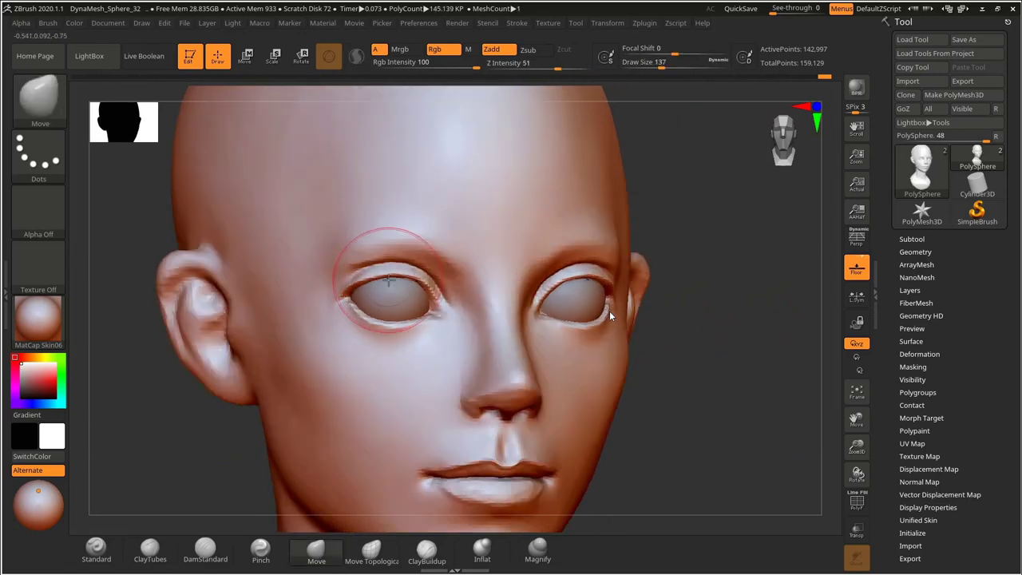
mouse_move(170, 424)
left_mouse_down()
mouse_move(247, 426)
mouse_move(246, 459)
left_mouse_up()
key("s")
left_click_drag(357, 303, 352, 303)
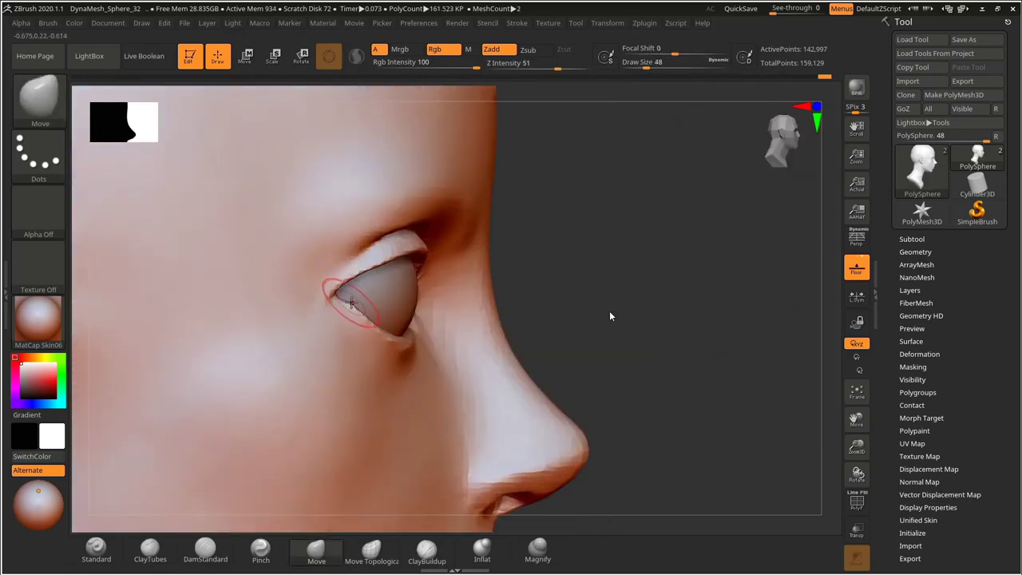
key("ctrl+z")
Reshape the eye opening from the front with the Move brush, starting at draw size 133, and undo the last stroke.
key("s")
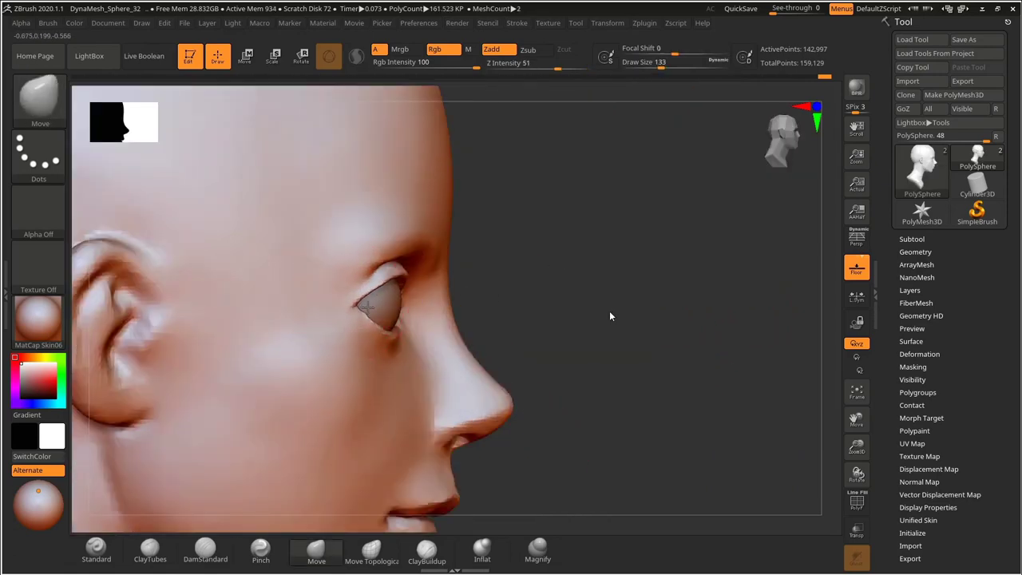
mouse_move(476, 312)
left_mouse_down("alt")
mouse_move(458, 258)
mouse_move(471, 307)
left_mouse_up("alt")
left_click_drag(775, 304, 703, 302, "shift")
left_click_drag(214, 353, 214, 391, "alt")
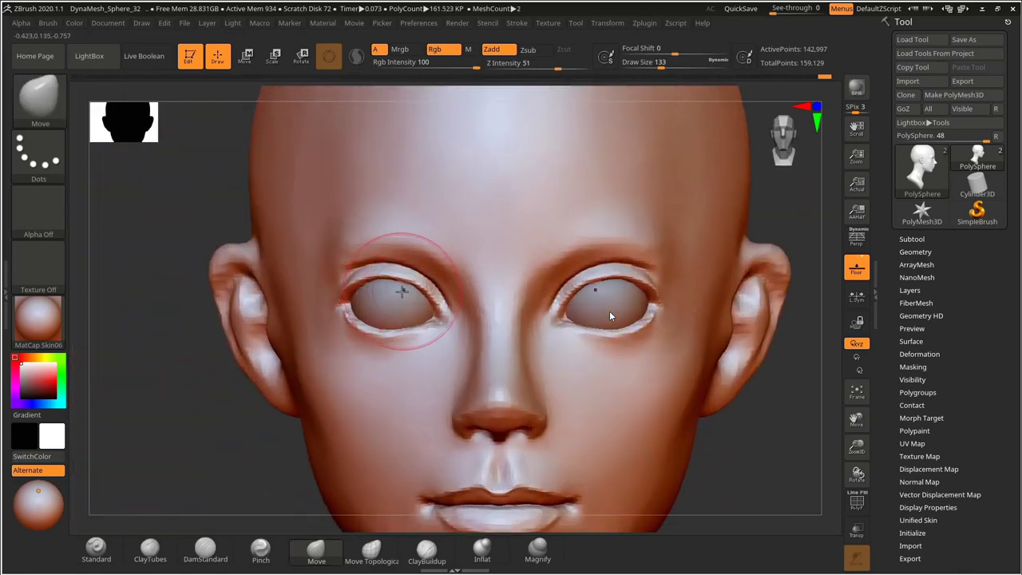
key("s")
left_click_drag(403, 290, 395, 290)
left_click_drag(404, 289, 407, 284)
key("ctrl+z")
Pull the inner eye corner toward the nose with the Move brush at draw size 97.
left_click_drag(231, 401, 229, 368, "alt")
mouse_move(187, 401)
left_mouse_down()
mouse_move(222, 402)
mouse_move(187, 421)
mouse_move(186, 375)
left_mouse_up()
left_click_drag(138, 380, 160, 381, "shift")
left_click_drag(217, 359, 219, 409, "alt")
key("s")
left_click_drag(430, 323, 434, 322)
left_click_drag(436, 324, 448, 327)
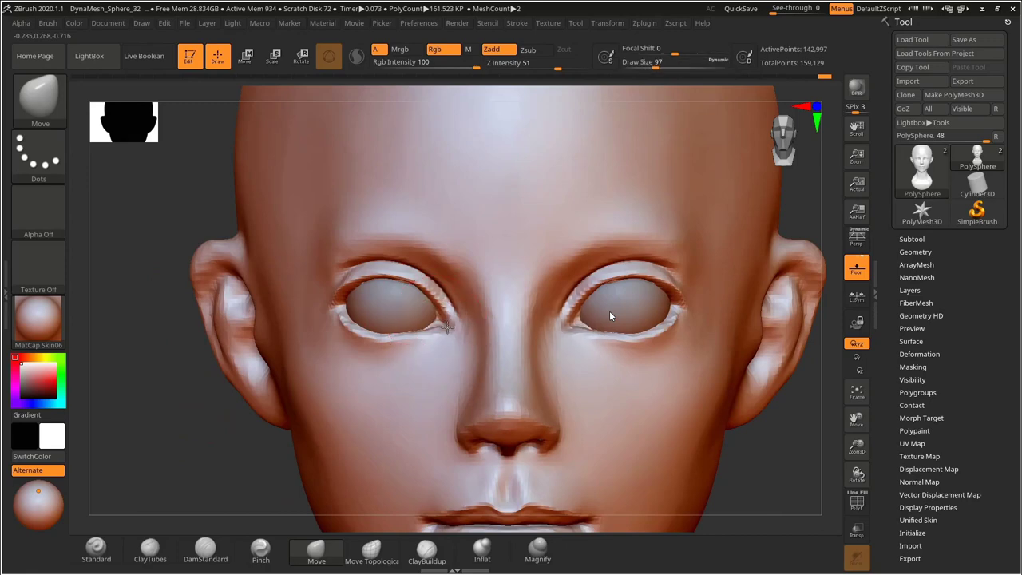
Carve the inner part of the lower eyelid with DamStandard at draw size 50.
left_click_drag(219, 434, 276, 441)
left_click(205, 550)
key("s")
left_click_drag(415, 329, 407, 329)
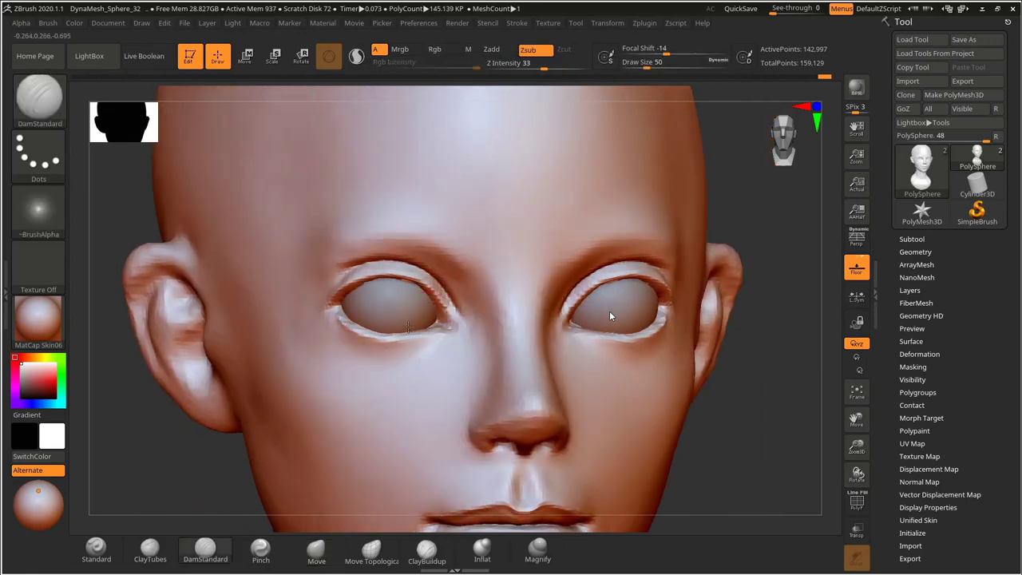
Smooth the skin just below the inner eye corner at draw size 85.
left_click_drag(738, 337, 737, 308, "alt")
mouse_move(737, 307)
left_mouse_down()
mouse_move(678, 320)
mouse_move(711, 323)
left_mouse_up()
left_click_drag(711, 323, 711, 352, "alt")
key("s")
left_click_drag(543, 321, 548, 321)
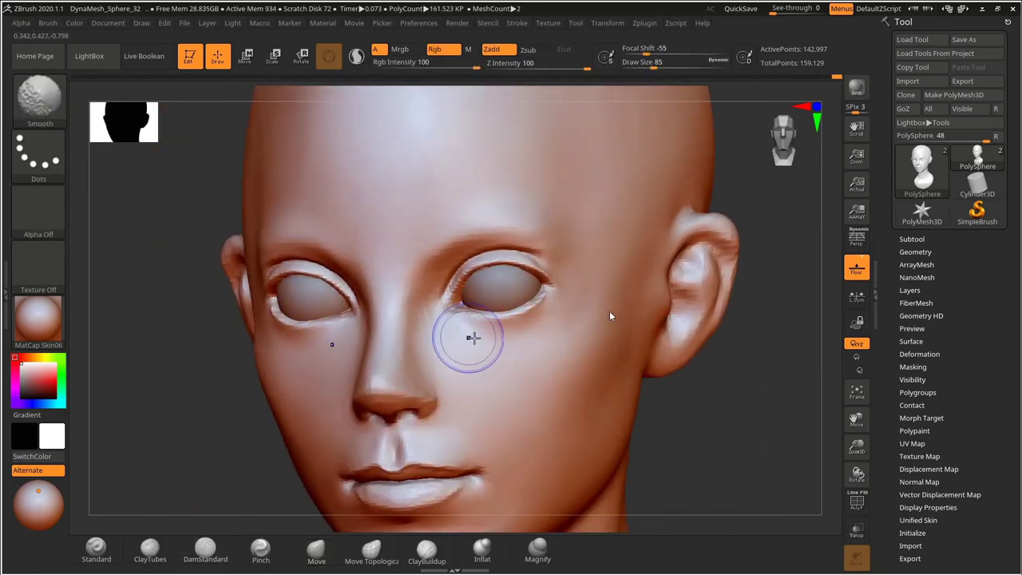
left_click_drag(472, 338, 483, 335, "shift")
Undo the last two strokes, and prepare the Move brush at draw size 201 for the mouth corners.
mouse_move(672, 377)
left_mouse_down("alt")
mouse_move(670, 350)
mouse_move(639, 336)
left_mouse_up("alt")
mouse_move(639, 335)
left_mouse_down("alt")
mouse_move(685, 346)
mouse_move(746, 318)
mouse_move(703, 374)
mouse_move(746, 372)
left_mouse_up("alt")
key("s")
left_click_drag(440, 370, 453, 370)
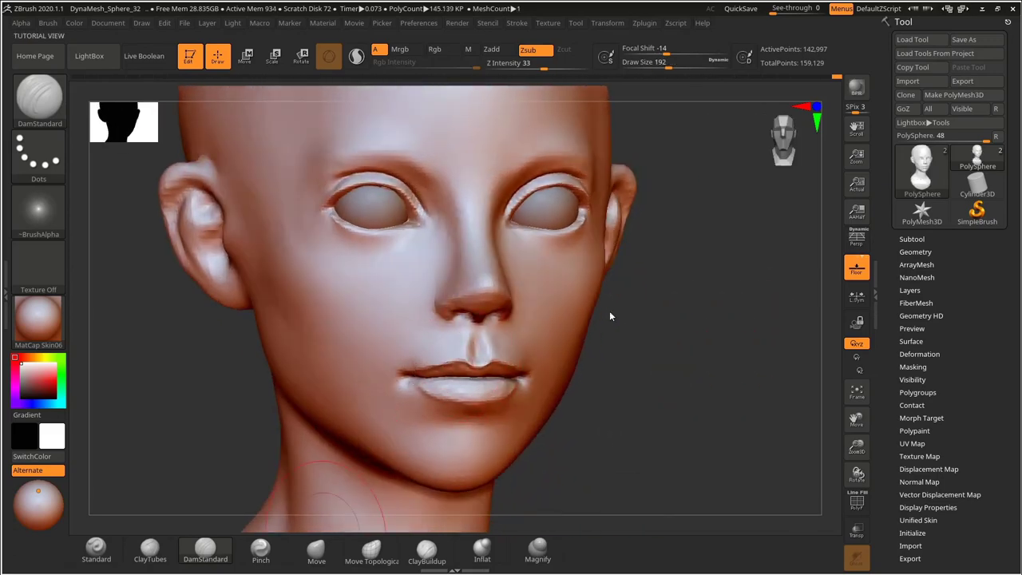
key("ctrl+z")
key("ctrl+z")
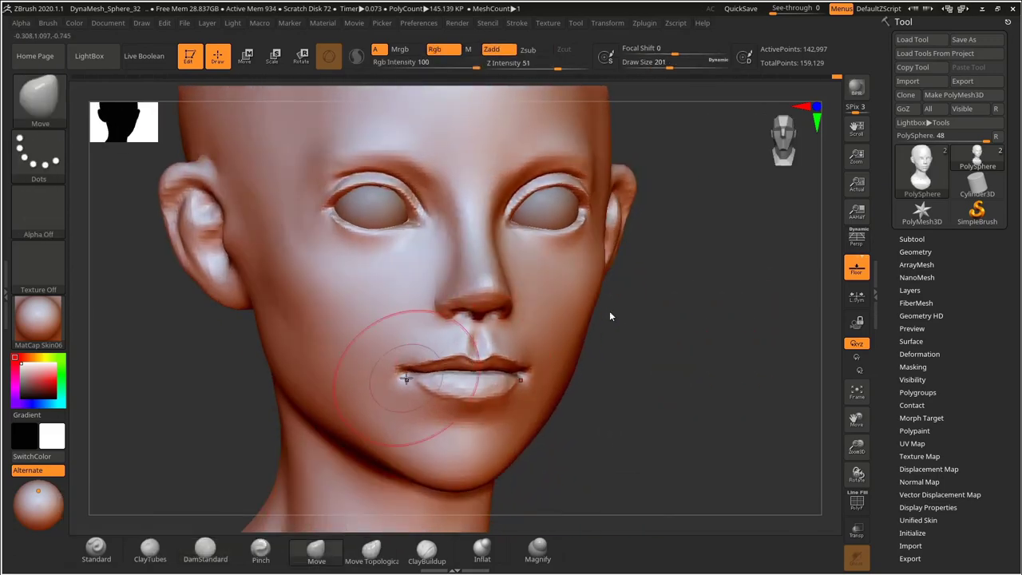
Reshape the upper lip and mouth corners from several angles with the Move brush at draw sizes 107 and 73.
mouse_move(663, 367)
left_mouse_down()
mouse_move(714, 366)
mouse_move(663, 391)
left_mouse_up()
mouse_move(663, 391)
left_mouse_down("alt")
mouse_move(646, 365)
mouse_move(651, 407)
left_mouse_up("alt")
mouse_move(651, 407)
left_mouse_down()
mouse_move(679, 408)
mouse_move(639, 343)
left_mouse_up()
mouse_move(639, 343)
left_mouse_down()
mouse_move(691, 352)
mouse_move(686, 407)
left_mouse_up()
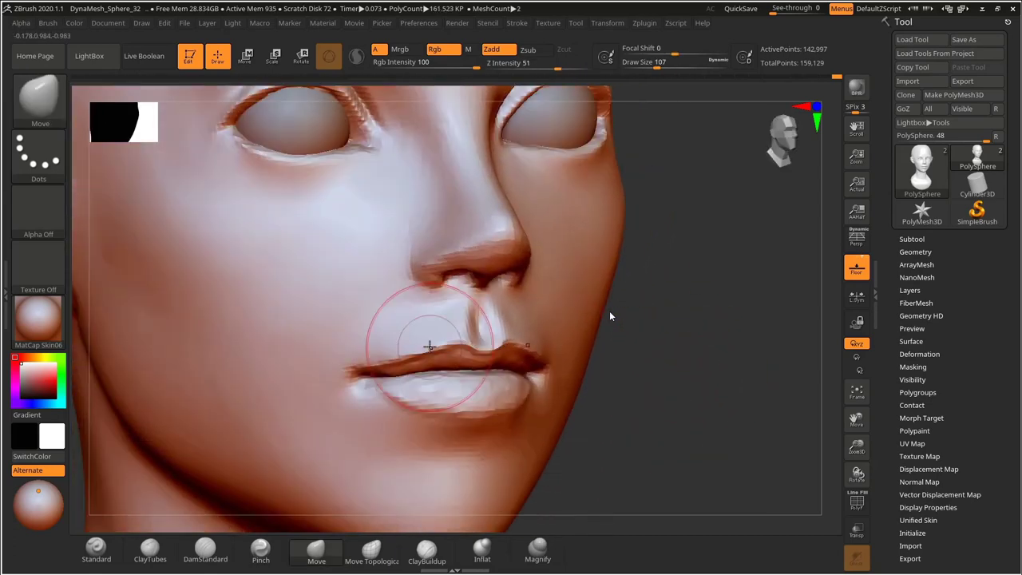
left_click_drag(647, 337, 657, 320, "alt")
left_click_drag(657, 320, 684, 391, "shift")
left_click_drag(684, 391, 692, 376)
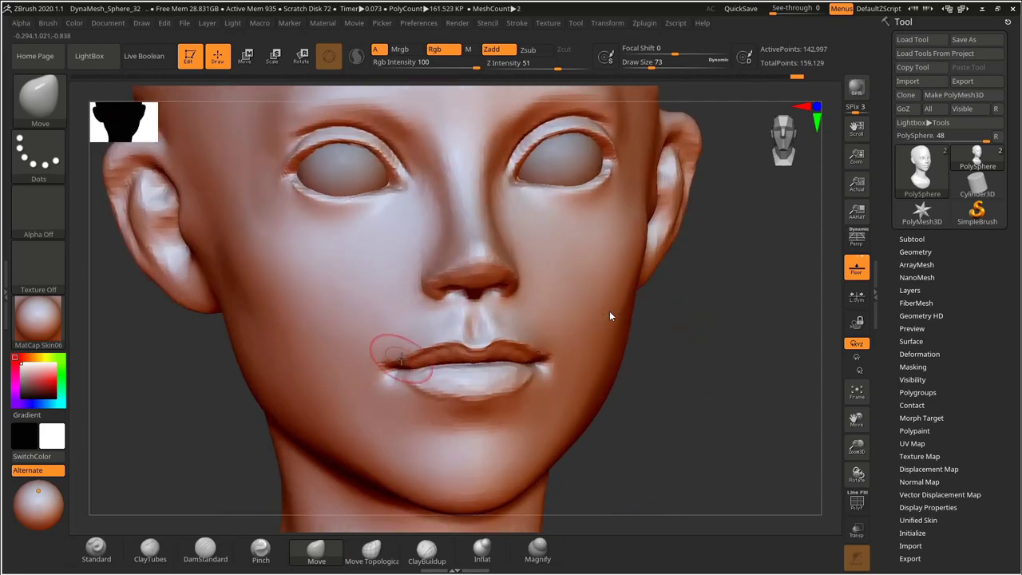
Refine the upper lip's contour with the Move brush at draw size 57.
left_click_drag(659, 336, 629, 333)
key("s")
left_click_drag(468, 343, 463, 344)
left_click_drag(681, 339, 705, 361)
left_click_drag(631, 391, 628, 364, "alt")
left_click_drag(628, 363, 689, 348)
left_click_drag(689, 349, 701, 389, "alt")
left_click_drag(701, 388, 613, 367)
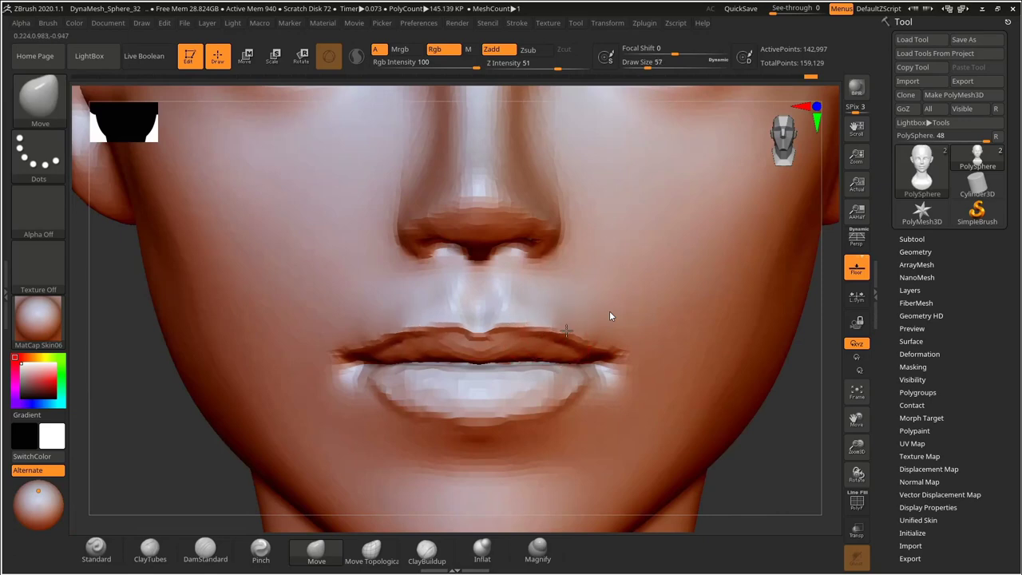
Try to adjust the lips in profile with the Move brush at draw size 39, and undo the last four strokes.
left_click_drag(710, 411, 758, 409)
left_click_drag(678, 343, 716, 340)
key("s")
left_click_drag(467, 353, 464, 353)
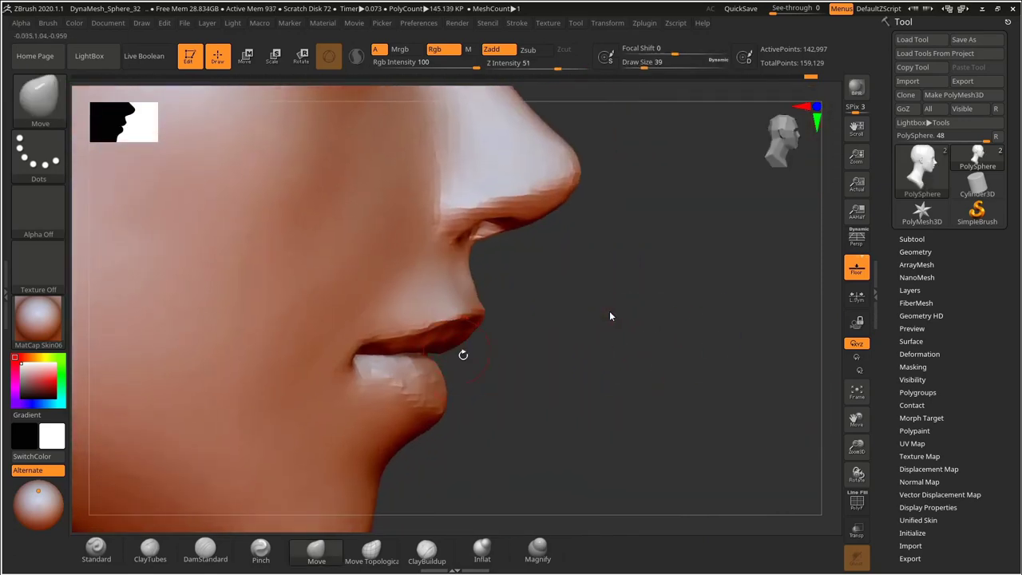
key("ctrl+z")
key("ctrl+z")
key("ctrl+z")
key("ctrl+z")
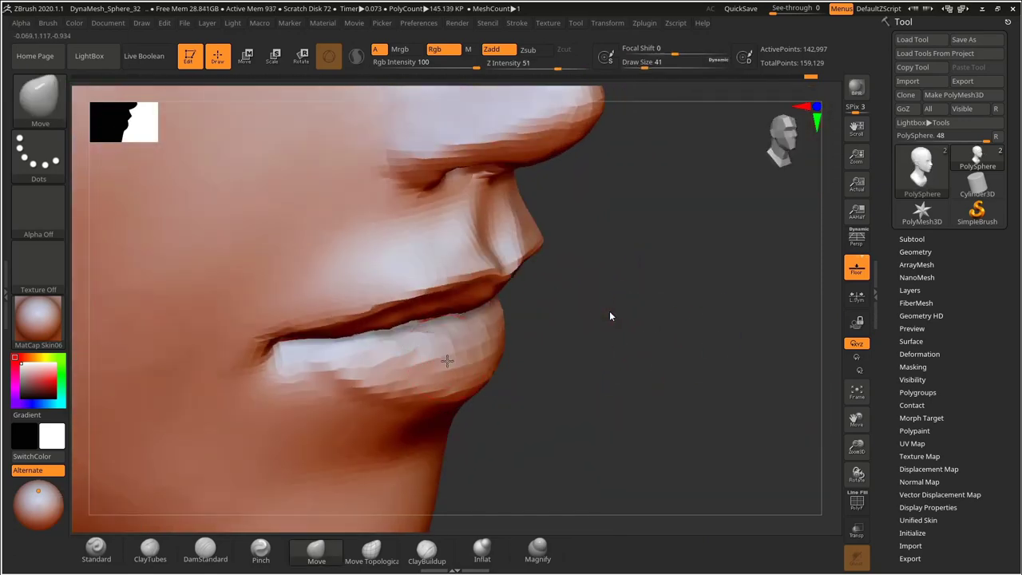
Check the whole head in three-quarter view and undo the last four strokes.
left_click_drag(623, 375, 620, 321, "alt")
left_click_drag(620, 321, 659, 356)
left_click_drag(575, 327, 619, 325)
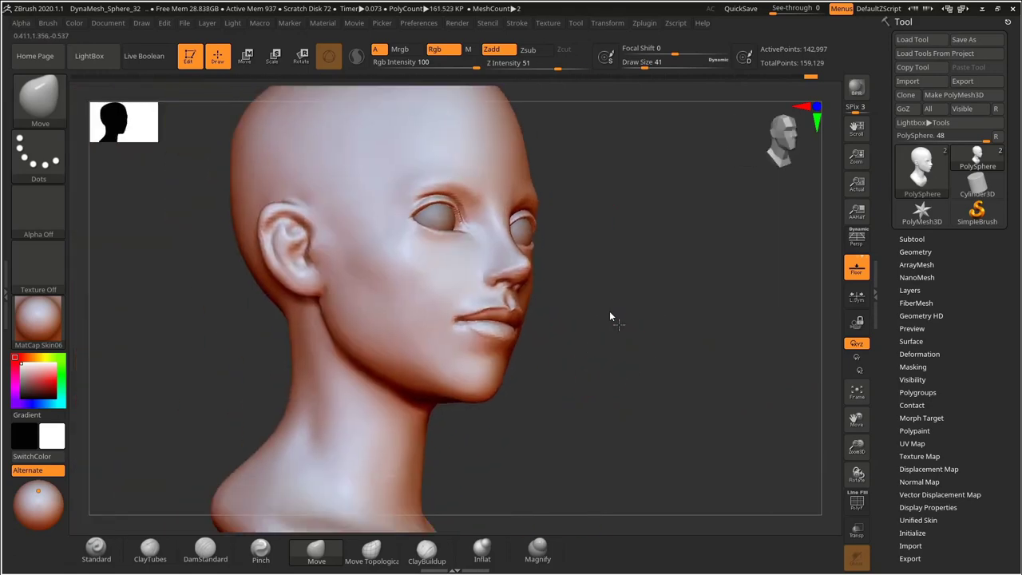
key("ctrl+z")
key("ctrl+z")
key("ctrl+z")
key("ctrl+z")
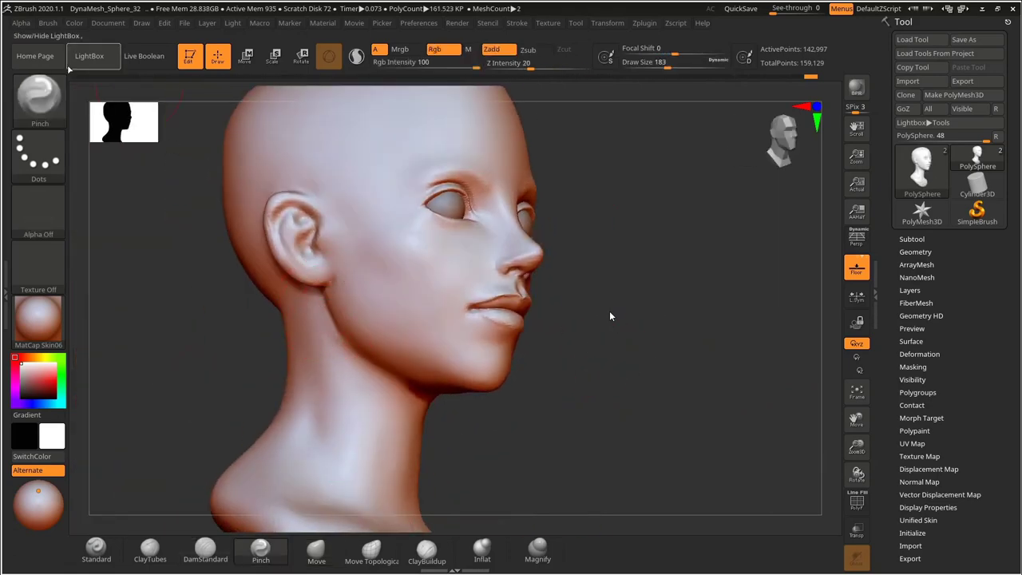
Raise the Pinch brush's Brush Modifier to its maximum.
left_click(48, 23)
left_click(83, 457)
left_click_drag(140, 403, 139, 193)
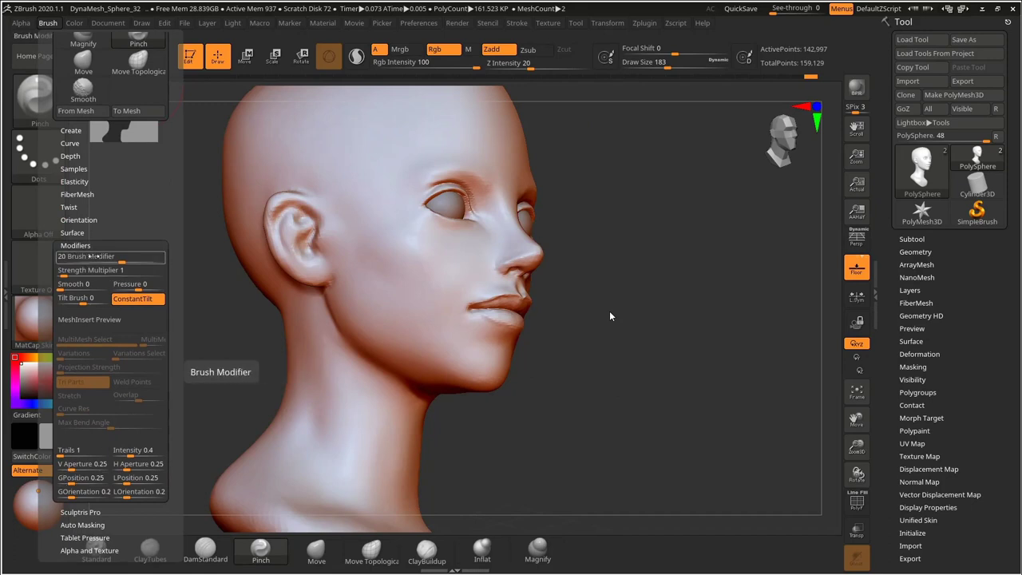
left_click_drag(91, 256, 164, 262)
Try the Pinch brush along the jawline below the ear at draw size 157, and undo it.
key("s")
mouse_move(350, 297)
left_mouse_down()
mouse_move(340, 297)
mouse_move(374, 343)
left_mouse_up()
key("ctrl+z")
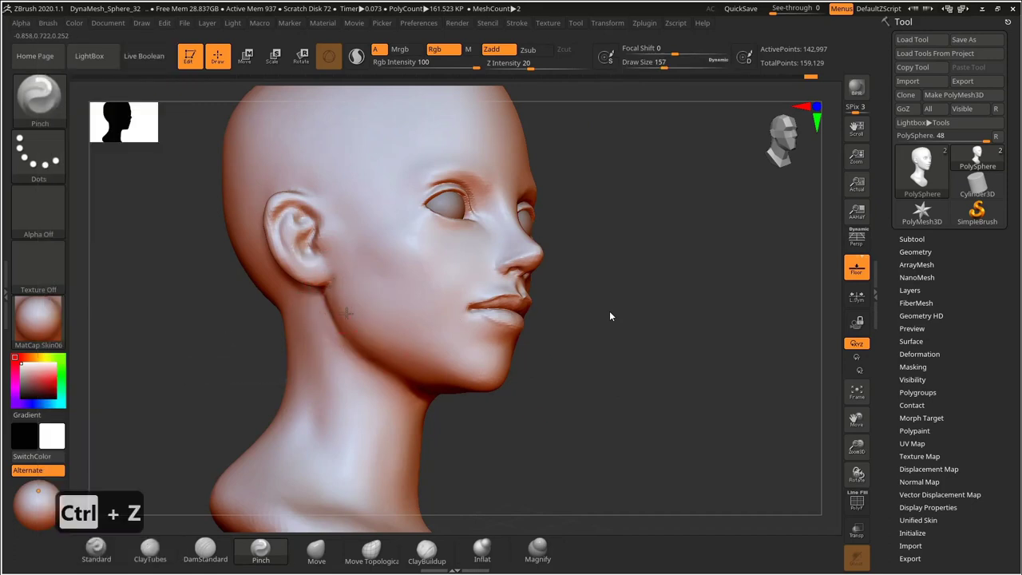
mouse_move(639, 373)
left_mouse_down()
mouse_move(580, 381)
mouse_move(572, 365)
mouse_move(650, 360)
mouse_move(641, 373)
mouse_move(634, 358)
mouse_move(644, 341)
left_mouse_up()
key("ctrl+z")
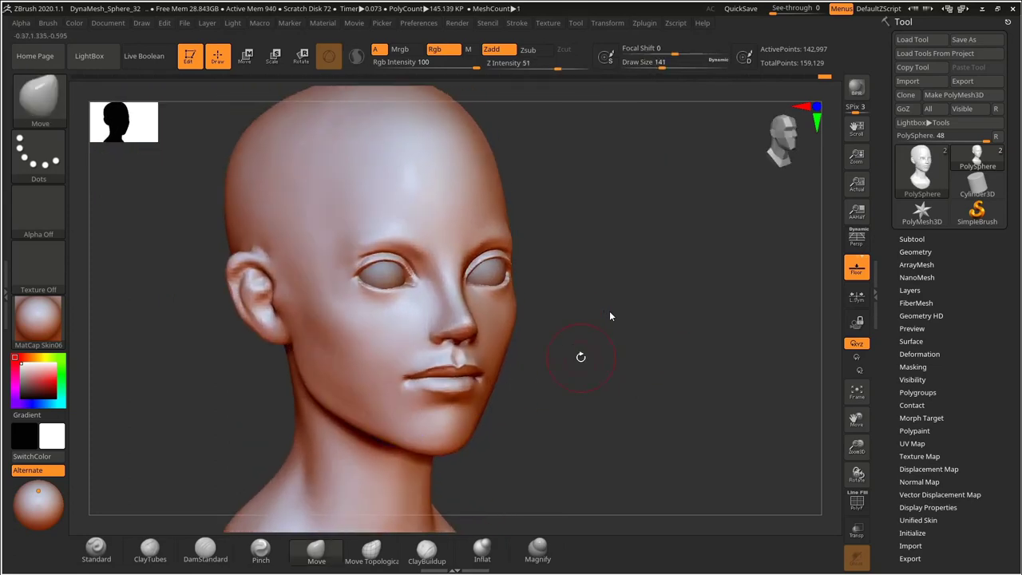
Undo the last two strokes on the head and redo one of them.
left_click_drag(581, 357, 550, 369)
key("ctrl+z")
key("ctrl+z")
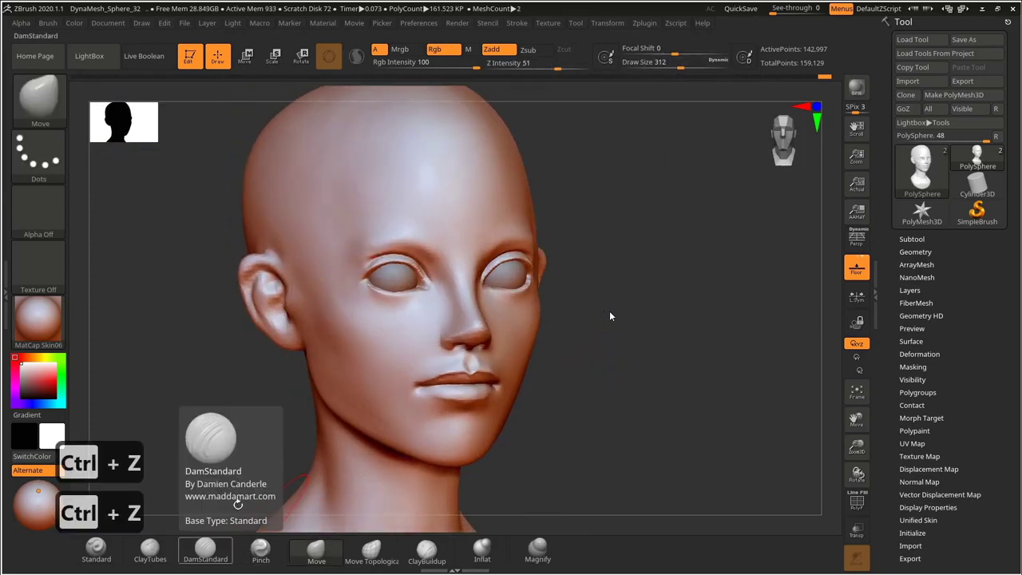
key("ctrl+shift+z")
Try the Pinch brush on the side of the head at draw size 300, and undo it.
left_click(260, 551)
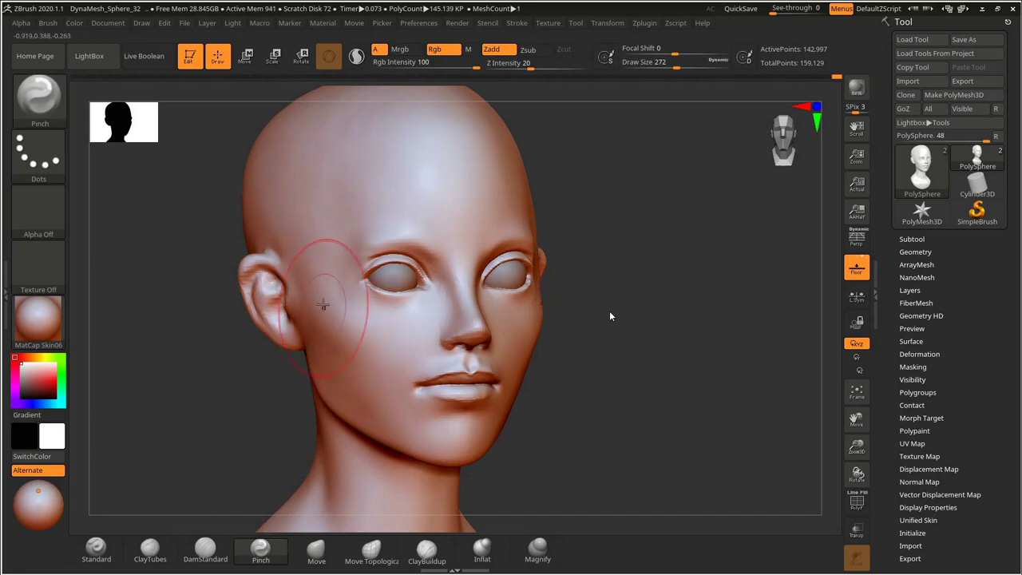
left_click_drag(587, 309, 577, 396, "alt")
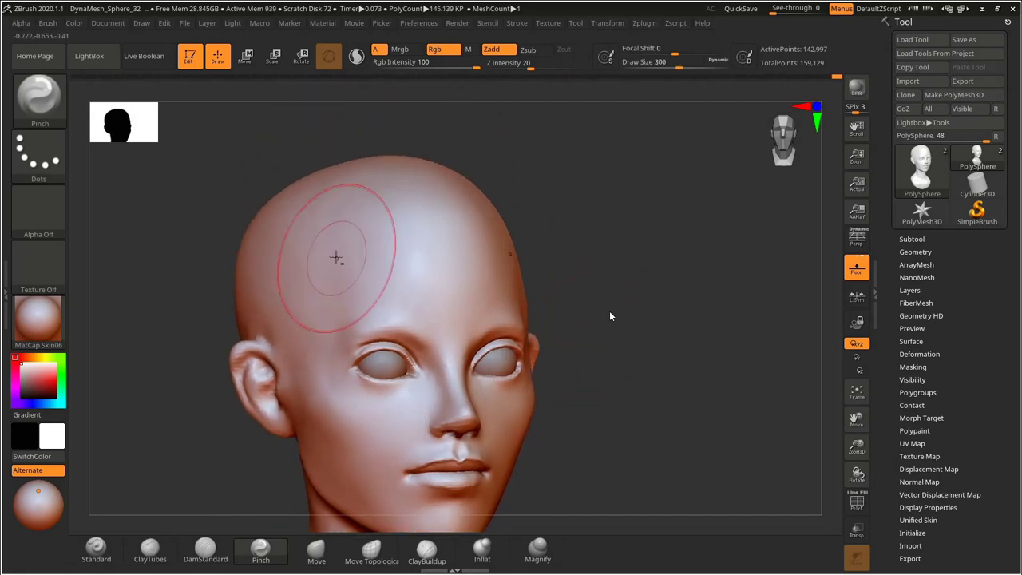
key("ctrl+z")
Try the Pinch brush at draw size 73 between the nose and upper lip, and undo the last two strokes.
left_click_drag(637, 313, 593, 324)
mouse_move(689, 220)
left_mouse_down()
mouse_move(644, 212)
mouse_move(696, 223)
left_mouse_up()
left_click_drag(620, 282, 631, 225, "alt")
left_click_drag(630, 301, 614, 323, "alt")
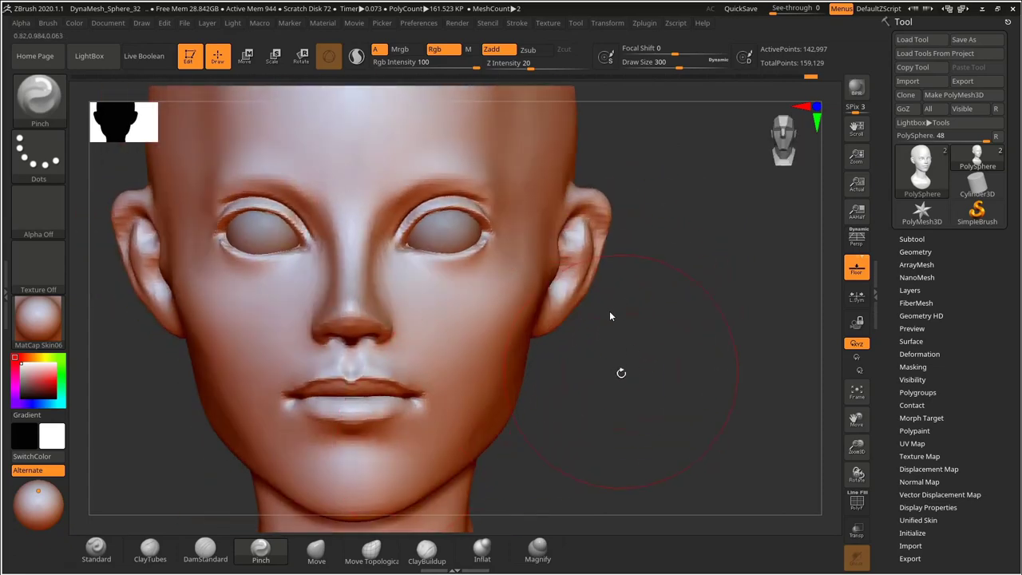
left_click_drag(621, 373, 662, 371)
key("s")
left_click_drag(408, 438, 375, 437)
mouse_move(619, 359)
left_mouse_down("shift")
mouse_move(674, 359)
mouse_move(663, 352)
left_mouse_up("shift")
left_click_drag(623, 304, 623, 360, "alt")
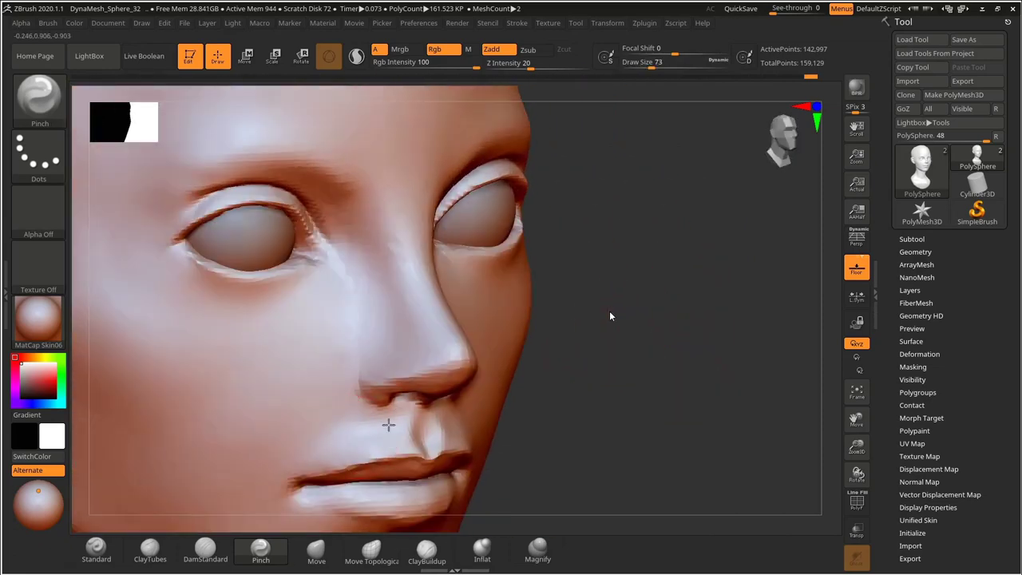
left_click_drag(388, 425, 435, 422)
key("ctrl+z")
key("ctrl+z")
Build up the area above the upper lip with ClayTubes at draw size 45, and smooth it.
left_click_drag(583, 384, 596, 302, "alt")
left_click(149, 551)
mouse_move(351, 361)
left_mouse_down()
mouse_move(411, 342)
mouse_move(358, 359)
left_mouse_up()
left_click_drag(357, 359, 349, 358, "shift")
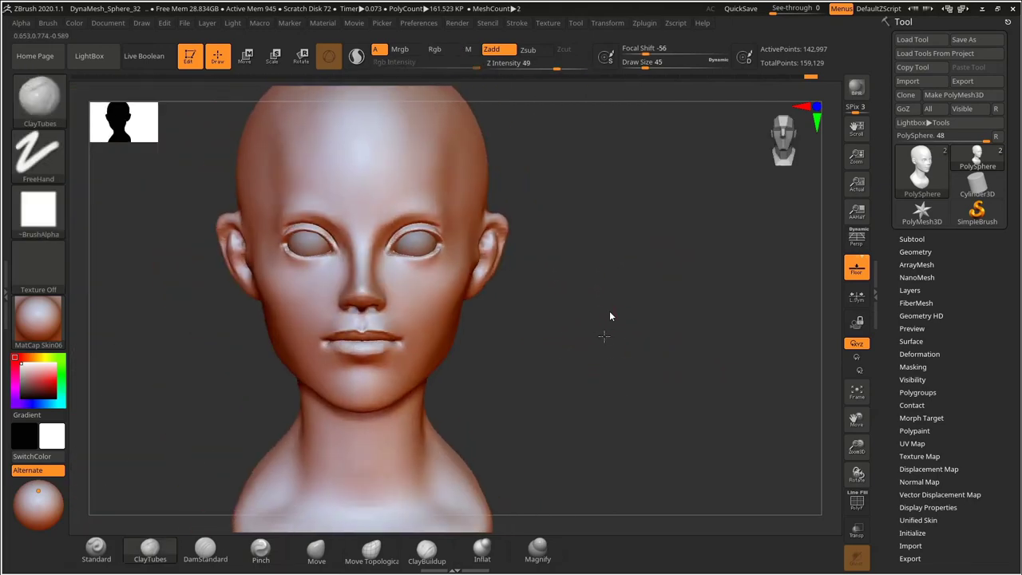
Reshape the inner brow area and the bridge of the nose using the Move brush at draw size 148.
left_click_drag(605, 336, 600, 331, "alt")
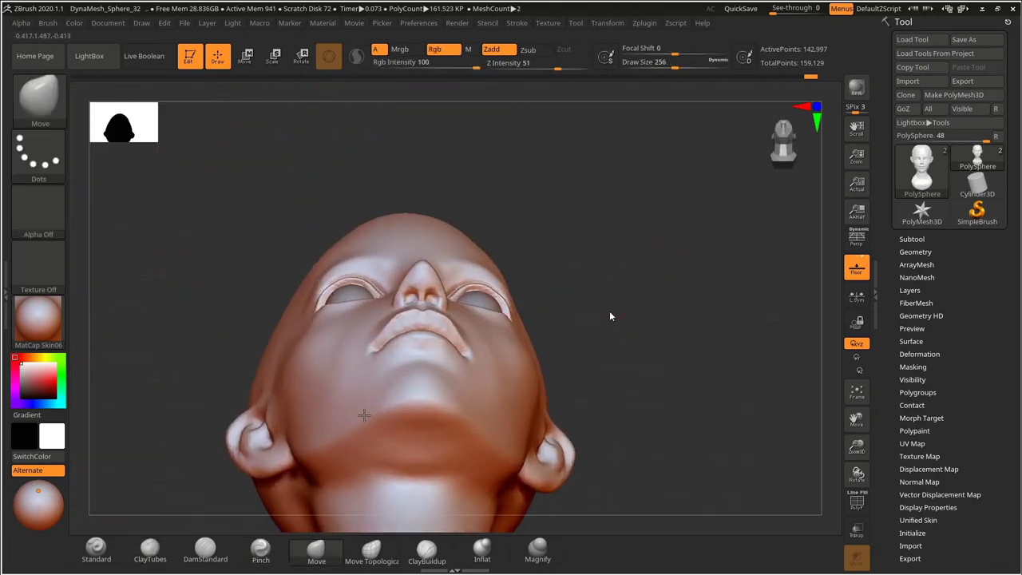
left_click_drag(639, 344, 706, 409, "alt")
mouse_move(706, 409)
left_mouse_down("shift")
mouse_move(719, 380)
mouse_move(709, 397)
left_mouse_up("shift")
key("s")
left_click_drag(457, 289, 443, 288)
key("shift")
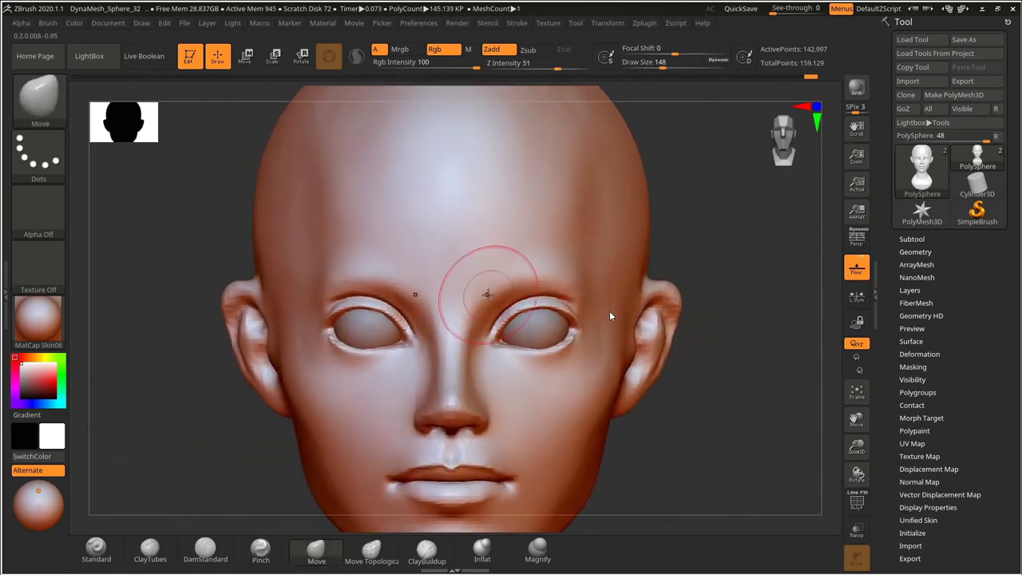
Tighten the outer end of the brow and the outer eye corner using the Pinch brush at draw sizes 82 and 107.
left_click(250, 561)
left_click_drag(720, 319, 671, 316)
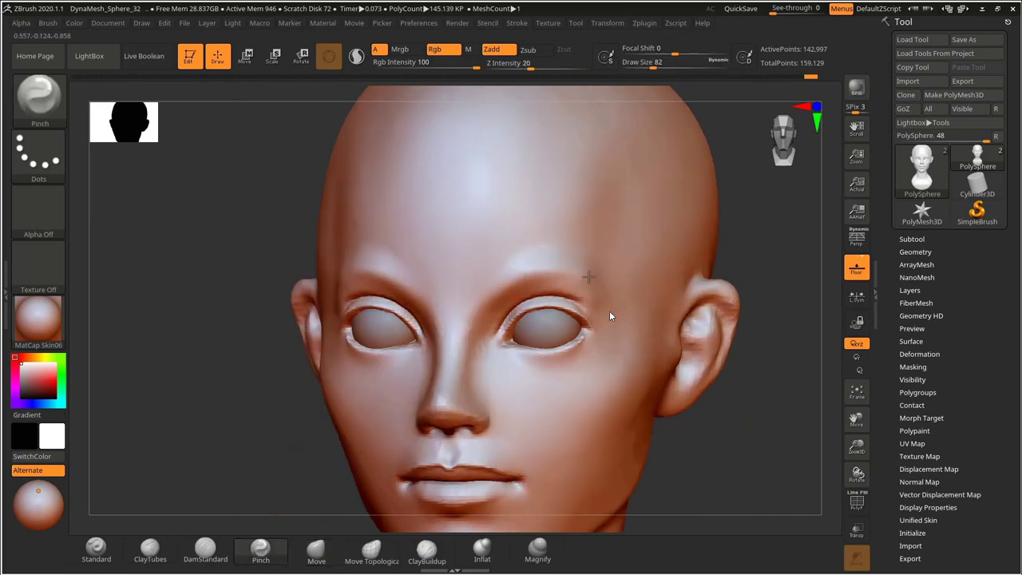
key("shift")
left_click_drag(751, 255, 697, 263)
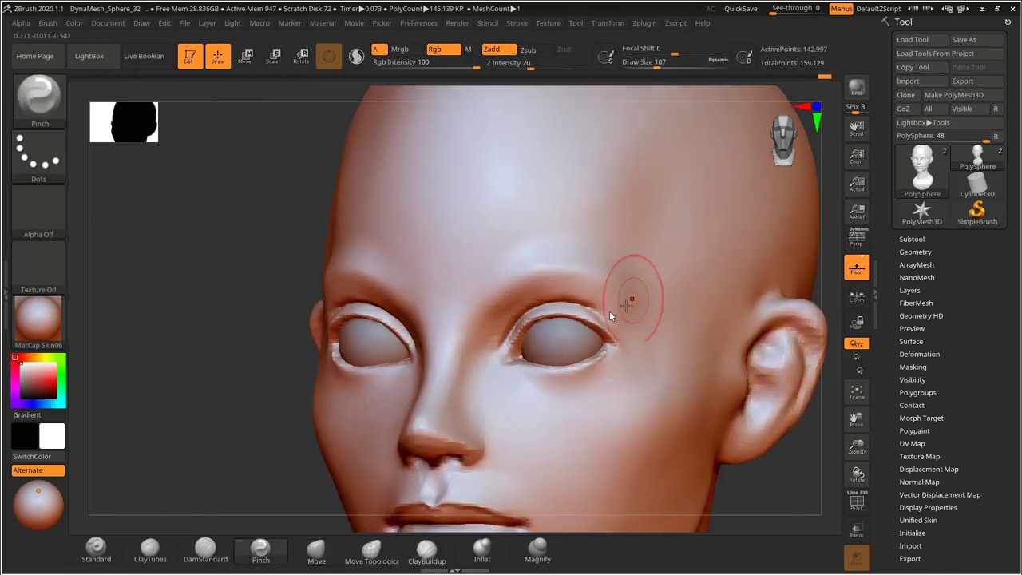
key("s")
left_click_drag(604, 313, 587, 312)
mouse_move(734, 479)
left_mouse_down()
mouse_move(742, 434)
mouse_move(664, 356)
mouse_move(664, 383)
left_mouse_up()
key("s")
left_click_drag(593, 303, 614, 304)
key("shift")
Adjust the side of the head around the top of the ear using the Move brush at draw size 101.
key("b")
key("m")
key("v")
mouse_move(226, 383)
left_mouse_down()
mouse_move(245, 409)
mouse_move(273, 413)
left_mouse_up()
mouse_move(206, 361)
left_mouse_down()
mouse_move(276, 352)
mouse_move(292, 322)
left_mouse_up()
key("s")
left_click_drag(353, 279, 358, 283)
mouse_move(285, 275)
left_mouse_down("shift")
mouse_move(280, 260)
mouse_move(302, 257)
left_mouse_up("shift")
mouse_move(751, 267)
left_mouse_down()
mouse_move(636, 261)
mouse_move(591, 240)
left_mouse_up()
key("s")
left_click_drag(553, 280, 545, 280)
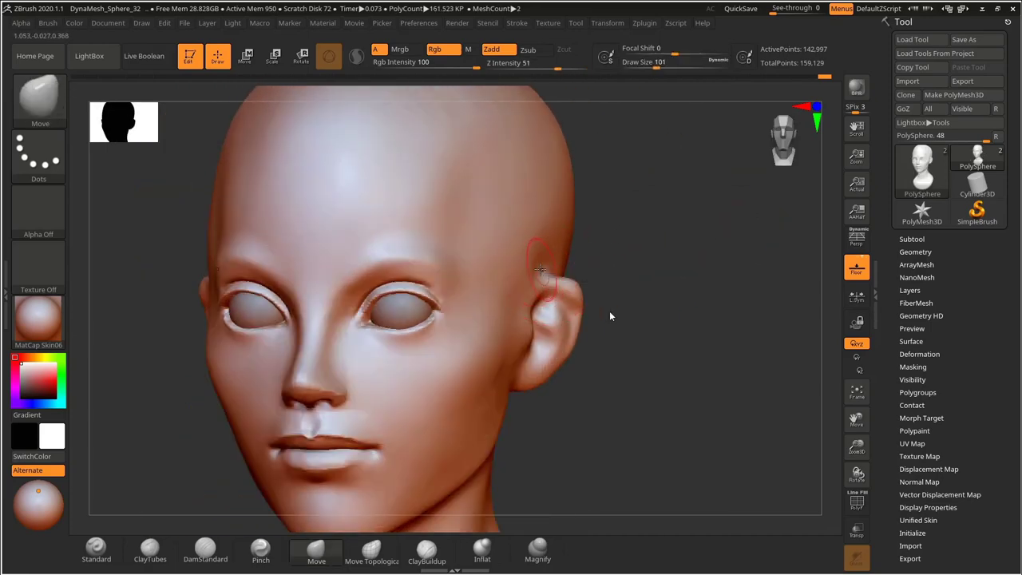
left_click_drag(623, 275, 559, 275)
left_click_drag(559, 275, 487, 300, "alt")
left_click_drag(575, 271, 511, 343)
Carve the crease where the front of the ear meets the head using the DamStandard brush at draw size 101.
left_click(205, 550)
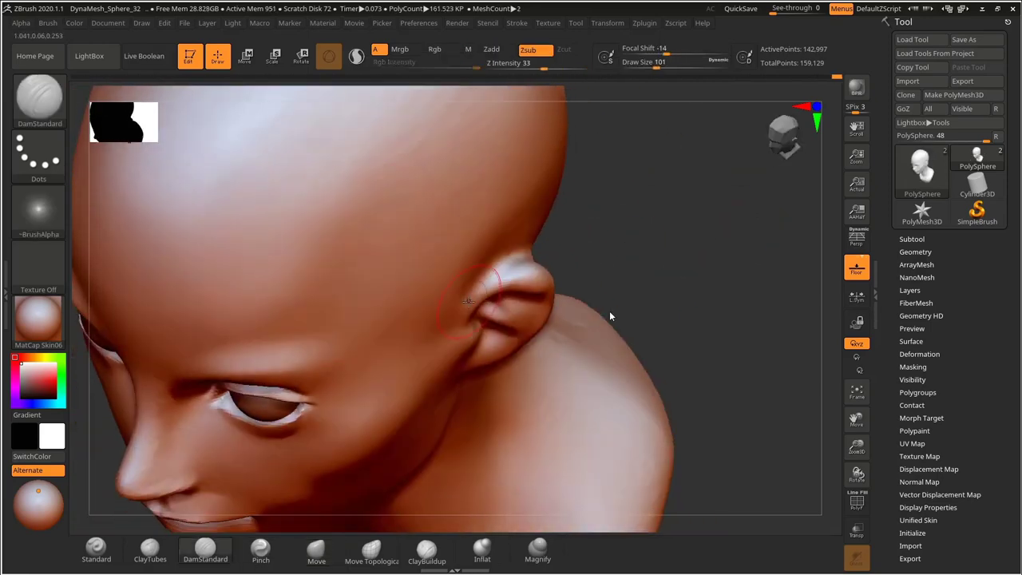
left_click_drag(569, 255, 587, 192)
left_click_drag(587, 192, 567, 258, "alt")
left_click_drag(655, 258, 719, 268)
mouse_move(639, 319)
left_mouse_down("alt")
mouse_move(608, 288)
mouse_move(647, 299)
mouse_move(657, 338)
mouse_move(648, 334)
left_mouse_up("alt")
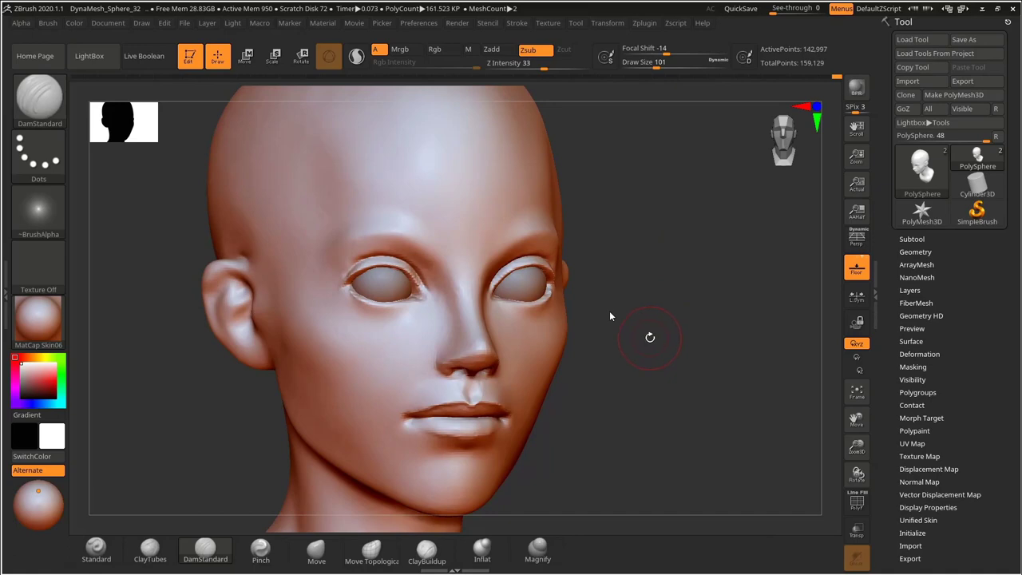
mouse_move(639, 400)
left_mouse_down("alt")
mouse_move(641, 354)
mouse_move(680, 306)
left_mouse_up("alt")
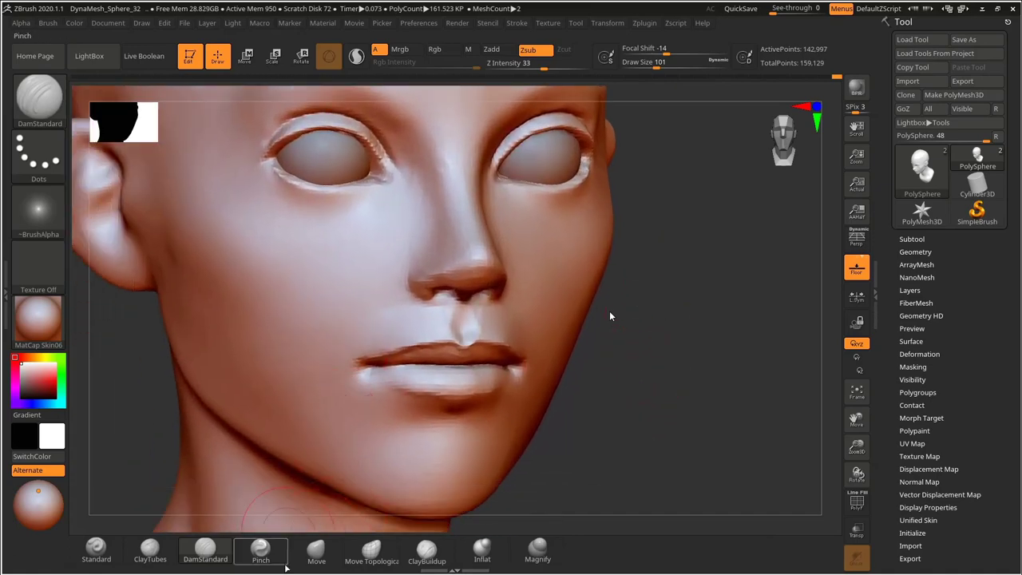
Adjust the shape of the lower lip using the Move brush at draw size 65.
left_click(316, 549)
key("s")
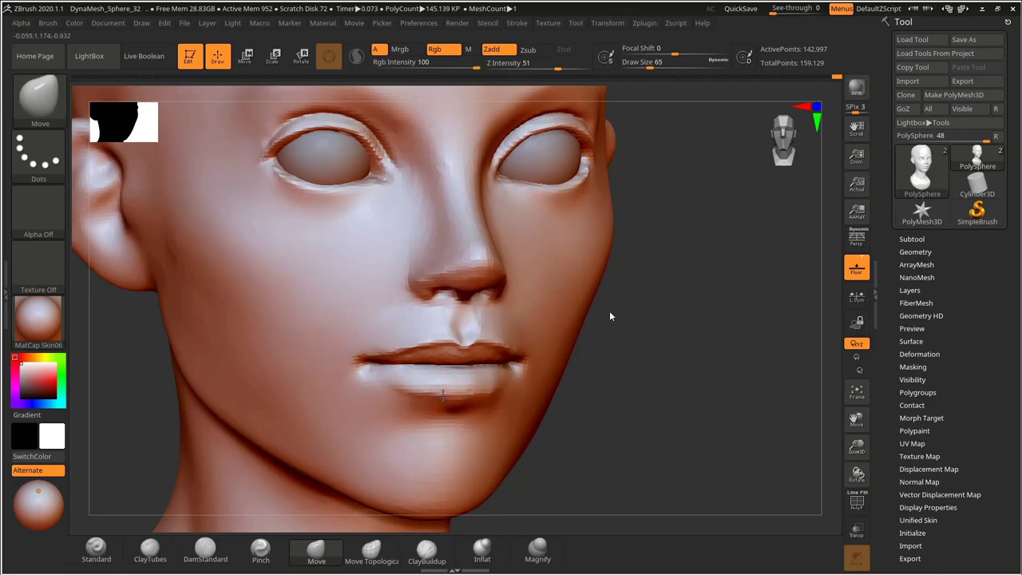
left_click_drag(621, 342, 617, 327, "alt")
Sharpen the jawline below the ear using the Pinch brush at draw size 125, undoing one stroke along the way.
left_click(243, 550)
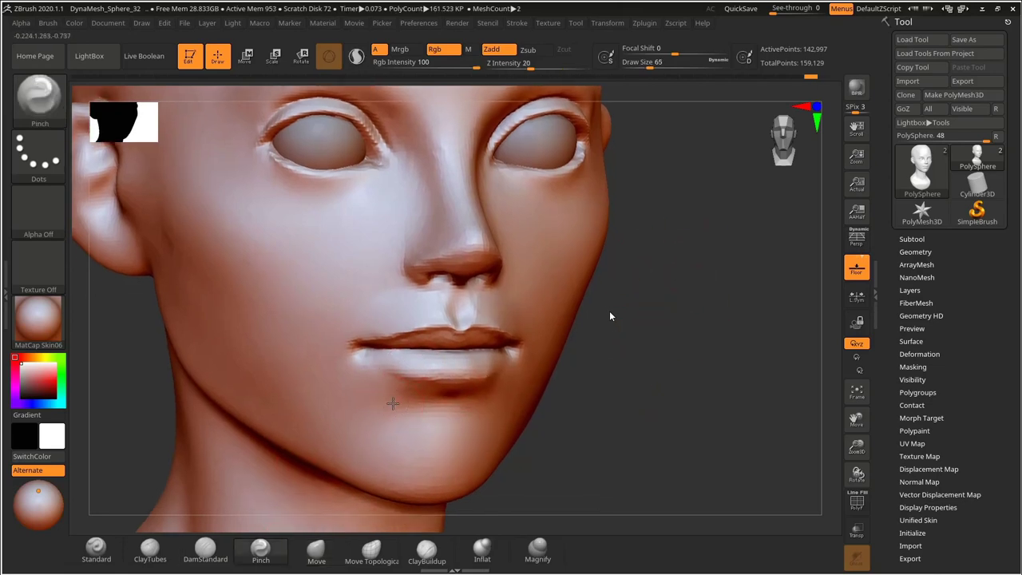
left_click_drag(613, 401, 766, 356)
key("s")
left_click_drag(335, 354, 329, 356)
key("ctrl+z")
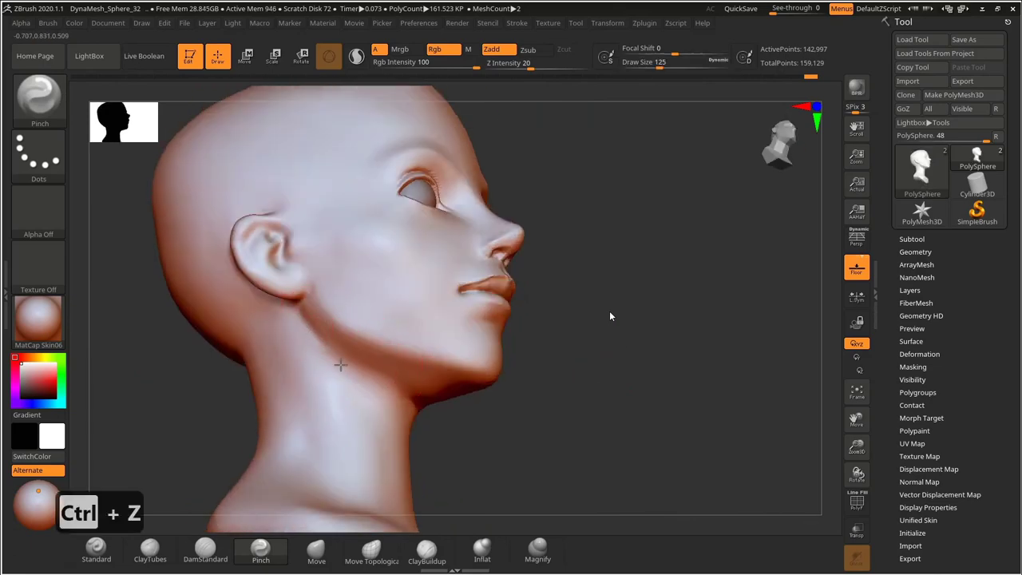
right_click_drag(347, 371, 385, 377)
left_click_drag(150, 416, 152, 472)
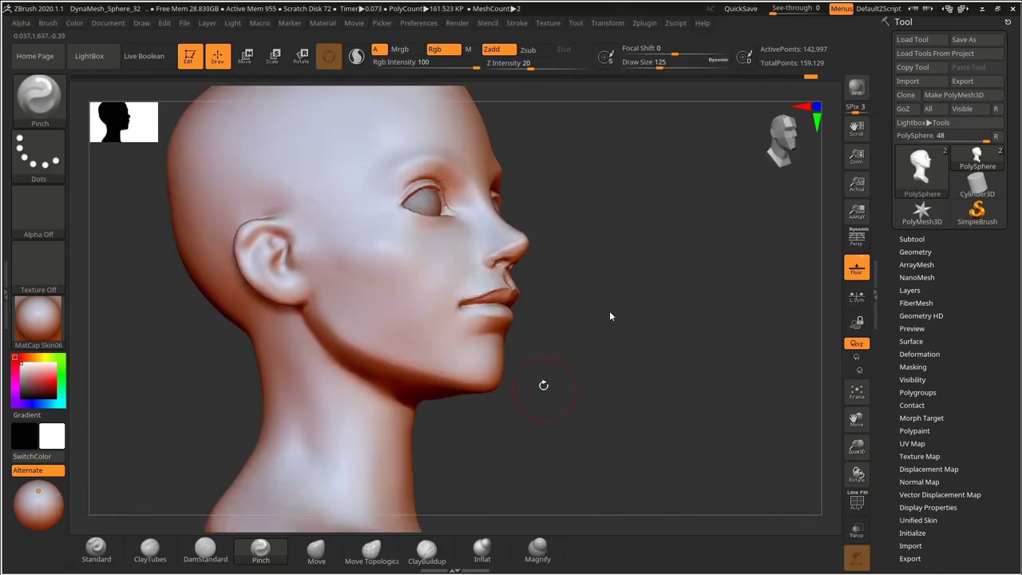
left_click_drag(687, 368, 591, 359)
Smooth the temple beside the outer end of the brow at draw size 125.
right_click_drag(620, 299, 631, 320, "ctrl")
left_click_drag(639, 316, 702, 314)
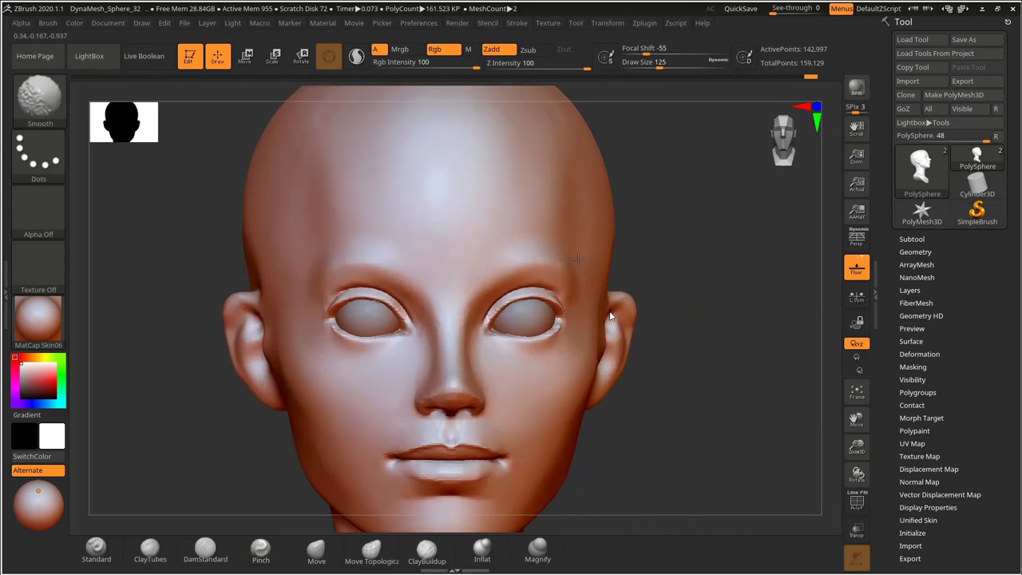
left_click_drag(776, 254, 746, 253)
right_click_drag(746, 254, 745, 284, "ctrl")
Refine the outer eye area using the Pinch brush at draw sizes 65 and 153.
key("s")
left_click_drag(495, 301, 487, 301)
right_click_drag(737, 258, 716, 217, "ctrl")
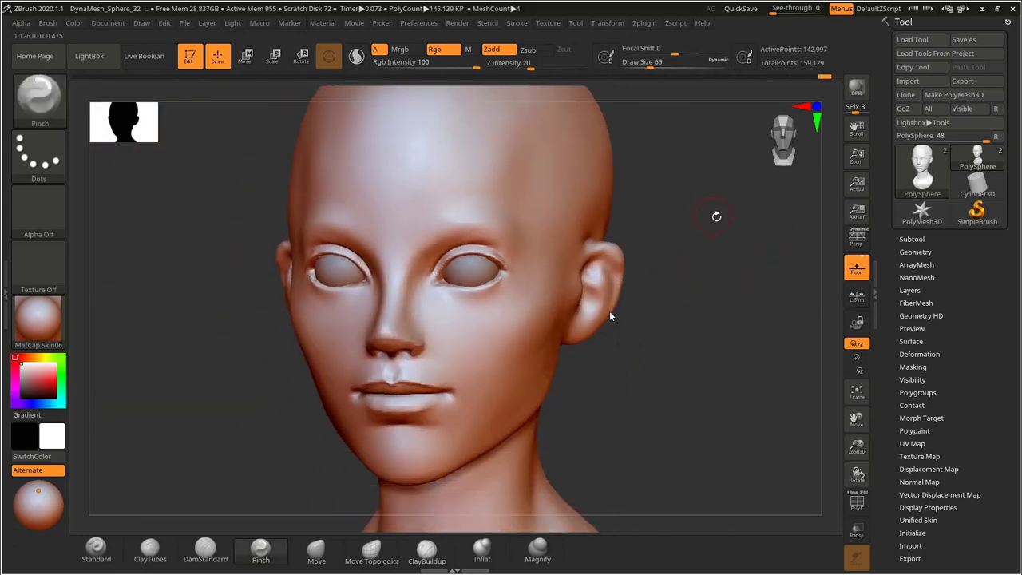
mouse_move(662, 365)
left_mouse_down()
mouse_move(654, 358)
mouse_move(680, 370)
left_mouse_up()
left_click_drag(599, 368, 619, 366)
left_click_drag(649, 332, 595, 330)
key("s")
mouse_move(518, 301)
left_mouse_down()
mouse_move(530, 301)
mouse_move(517, 301)
left_mouse_up()
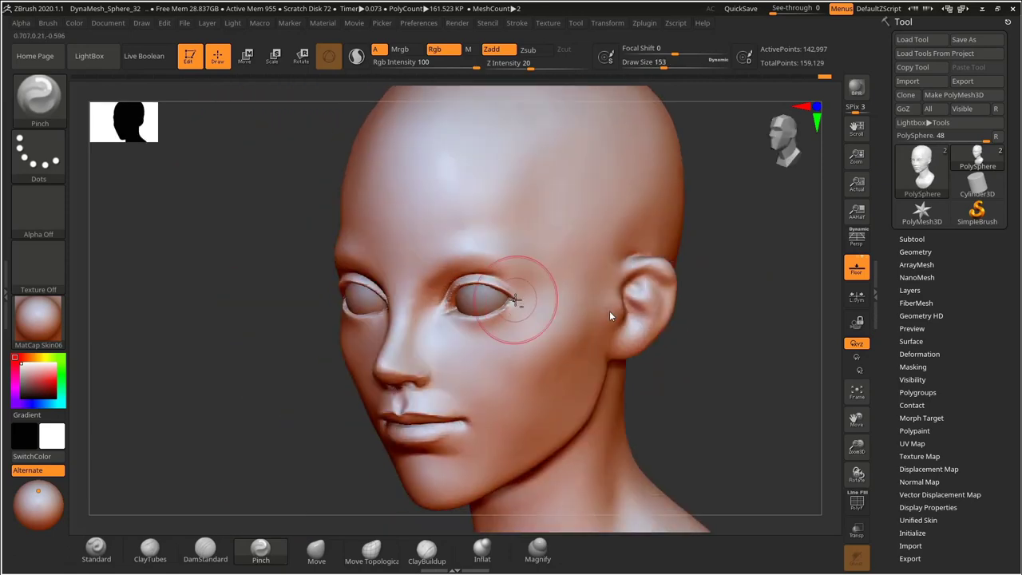
Pinch the outer corner of the eyelids in profile at draw size 35, smooth it, and undo the last stroke.
right_click_drag(724, 280, 722, 308, "ctrl")
left_click_drag(688, 303, 702, 287)
right_click_drag(675, 304, 635, 299, "ctrl")
left_click_drag(635, 299, 681, 275)
right_click_drag(693, 300, 735, 378, "ctrl")
left_click_drag(661, 328, 692, 324)
right_click_drag(692, 324, 696, 356, "ctrl")
key("s")
left_click_drag(481, 353, 466, 353)
left_click_drag(486, 329, 508, 351, "shift")
key("ctrl+z")
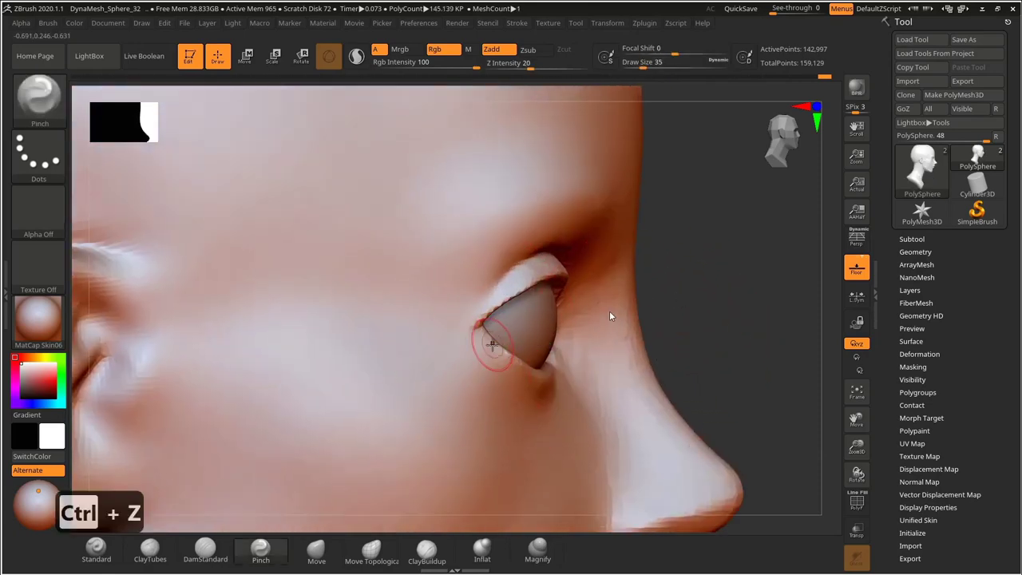
Fit the eyelids around the eyeball in profile using the Move brush at draw sizes 67 and 122.
left_click(316, 551)
left_click_drag(652, 289, 657, 303, "alt")
key("s")
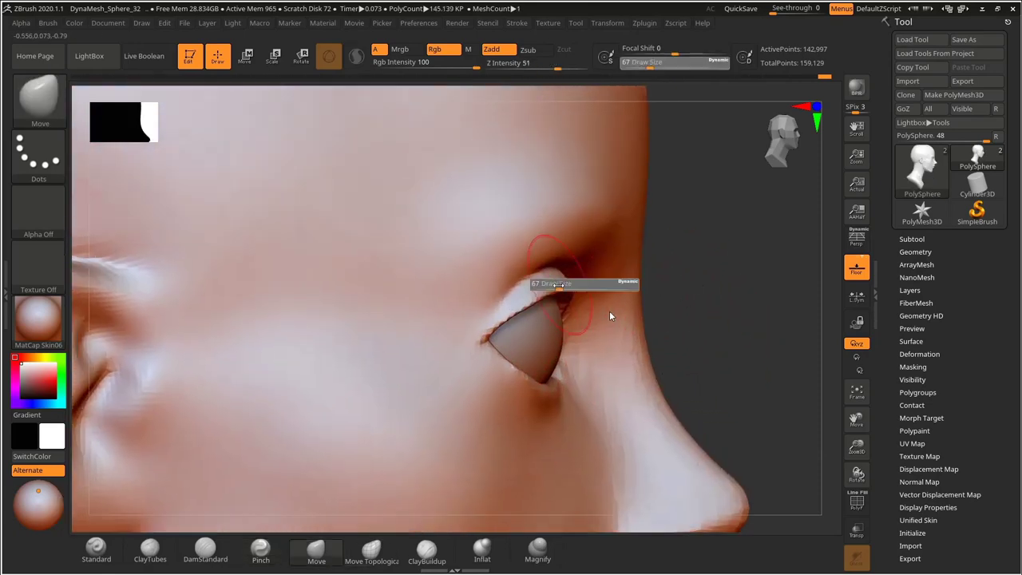
right_click_drag(567, 300, 605, 372, "ctrl")
key("s")
left_click_drag(556, 360, 544, 363)
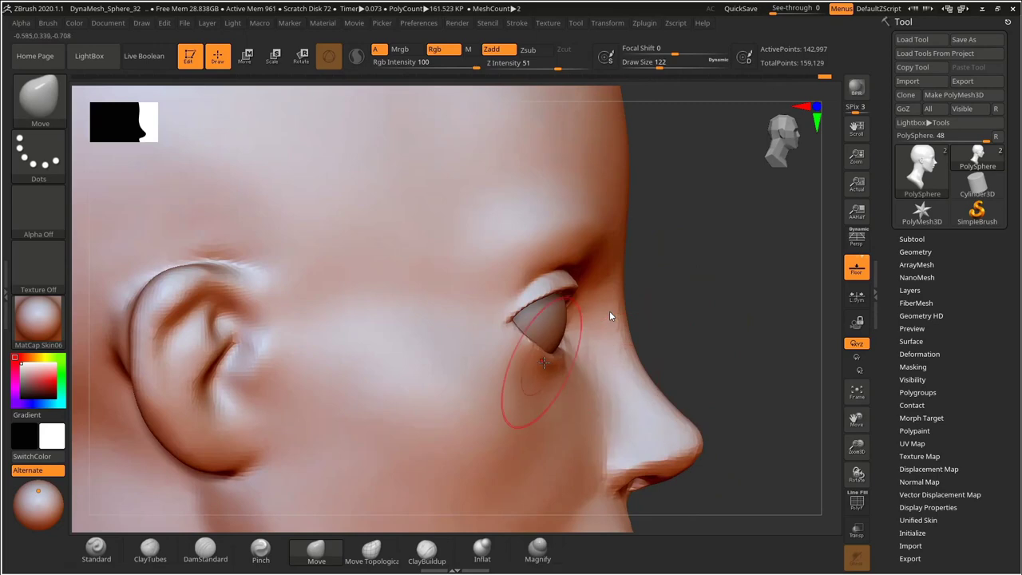
Reposition the outer eye corner and eyelid contour from the front using the Move brush at draw size 111.
key("s")
left_click_drag(578, 283, 558, 298)
right_click_drag(697, 296, 641, 242, "ctrl")
left_click_drag(641, 242, 771, 316, "shift")
right_click_drag(771, 316, 673, 331, "alt")
right_click_drag(673, 332, 424, 343, "ctrl")
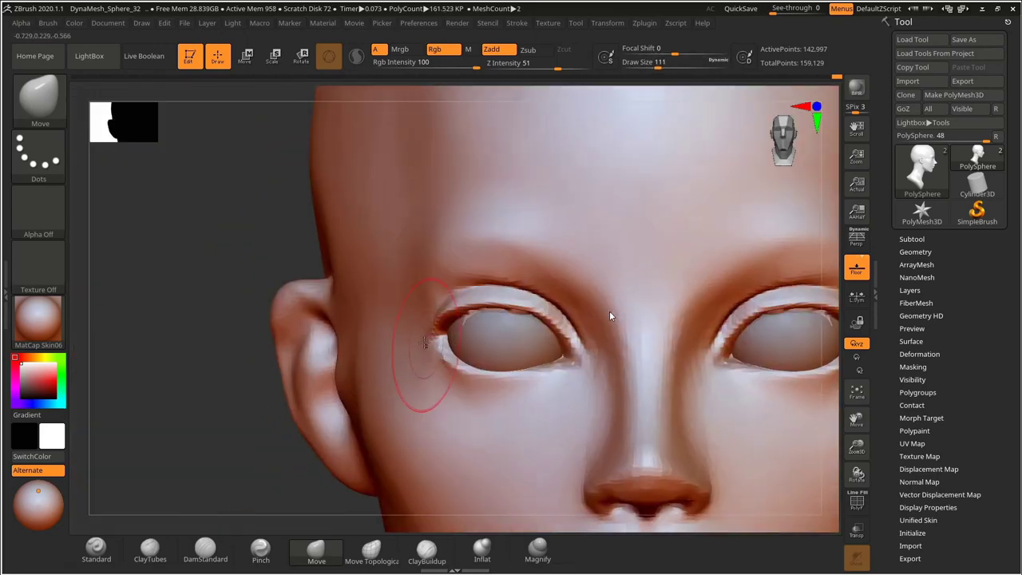
right_click_drag(280, 366, 286, 275)
right_click_drag(235, 337, 243, 375, "shift")
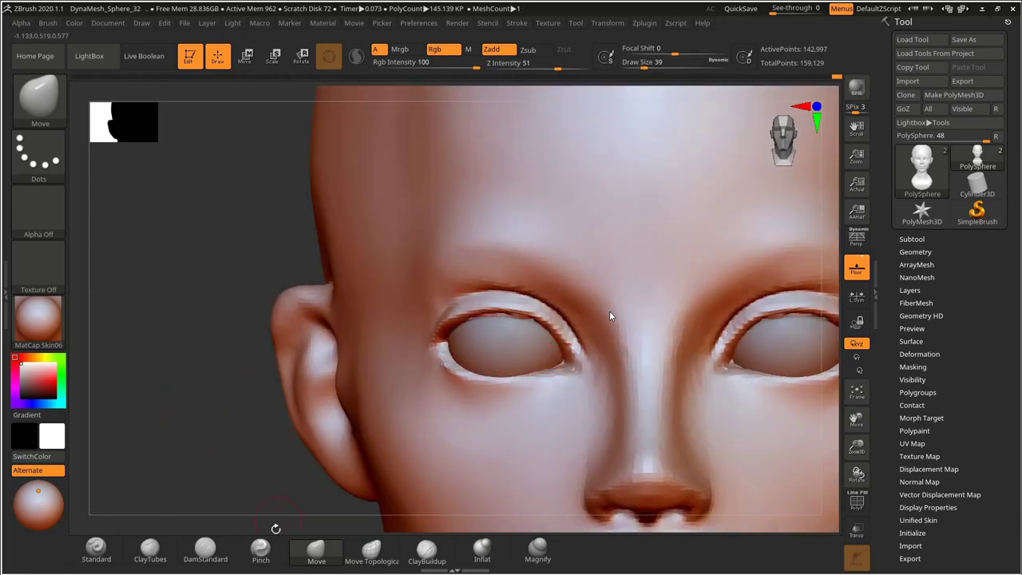
Deepen the crease at the eyelid edge and outer eye corner using the DamStandard brush at draw size 21.
left_click(205, 551)
left_click_drag(137, 441, 182, 433)
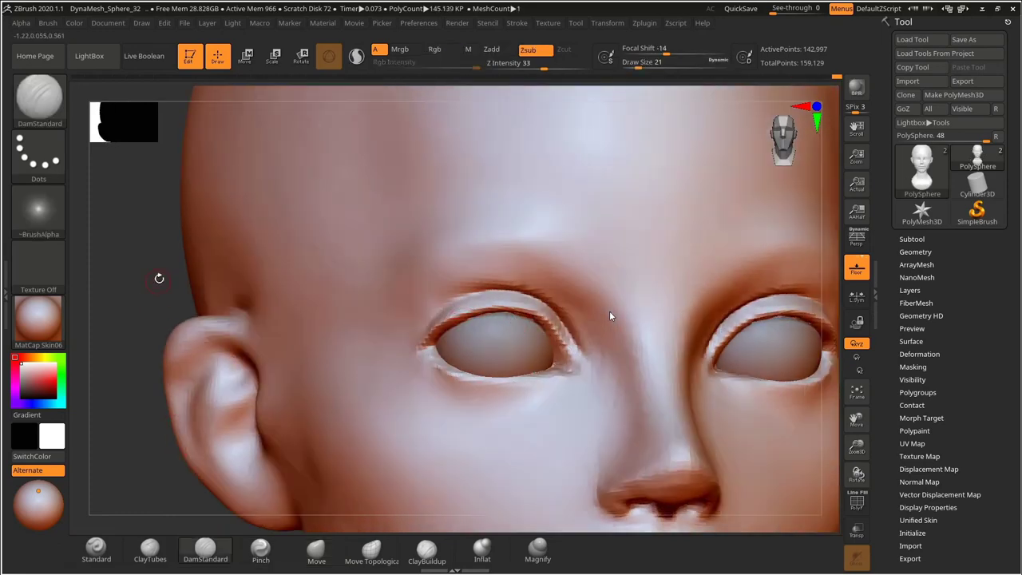
key("f")
mouse_move(694, 247)
left_mouse_down("alt")
mouse_move(749, 250)
mouse_move(742, 216)
left_mouse_up("alt")
Carve the nostril openings under the nose using the DamStandard brush at draw size 73.
key("s")
left_click_drag(490, 343, 504, 344)
right_click_drag(507, 345, 515, 367, "ctrl")
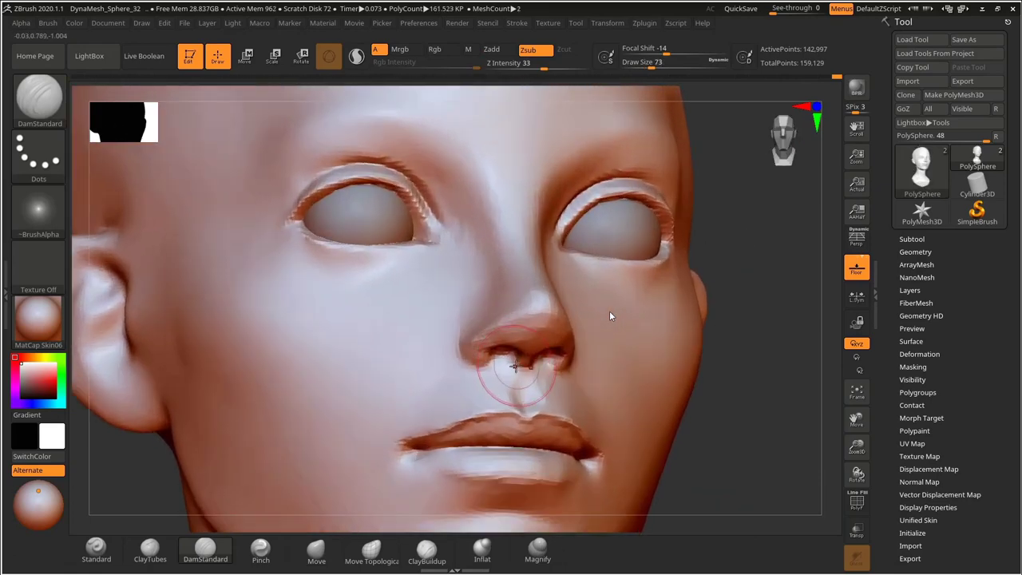
Refine the underside of the nose tip using the ClayTubes brush at draw size 60 and smooth it.
left_click(149, 551)
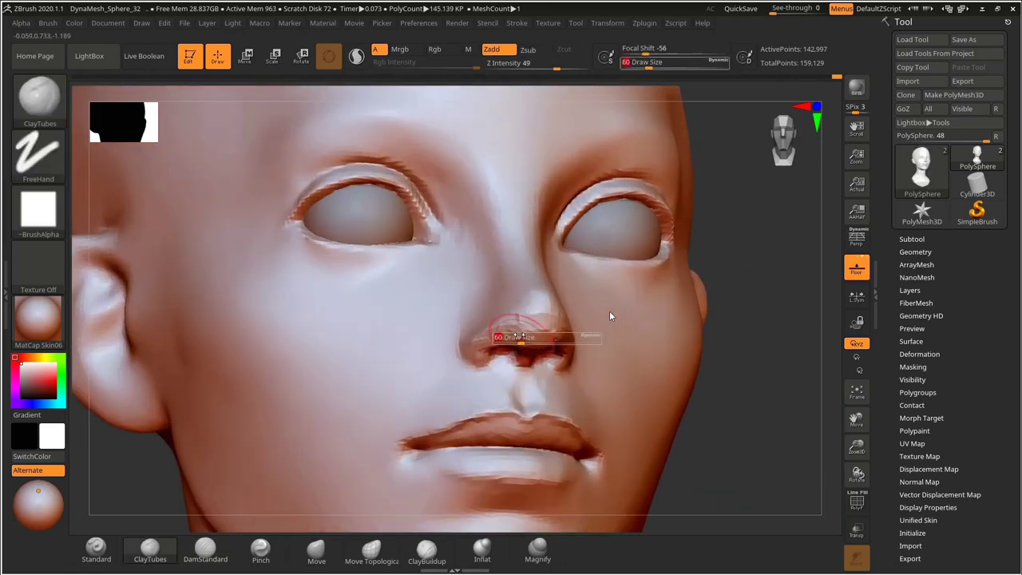
left_click_drag(519, 339, 533, 352, "shift")
mouse_move(787, 331)
left_mouse_down("alt")
mouse_move(744, 317)
mouse_move(731, 232)
left_mouse_up("alt")
Deepen the nostrils from below using the DamStandard brush at draw sizes 55 and 37, and smooth the nose wing.
left_click(205, 551)
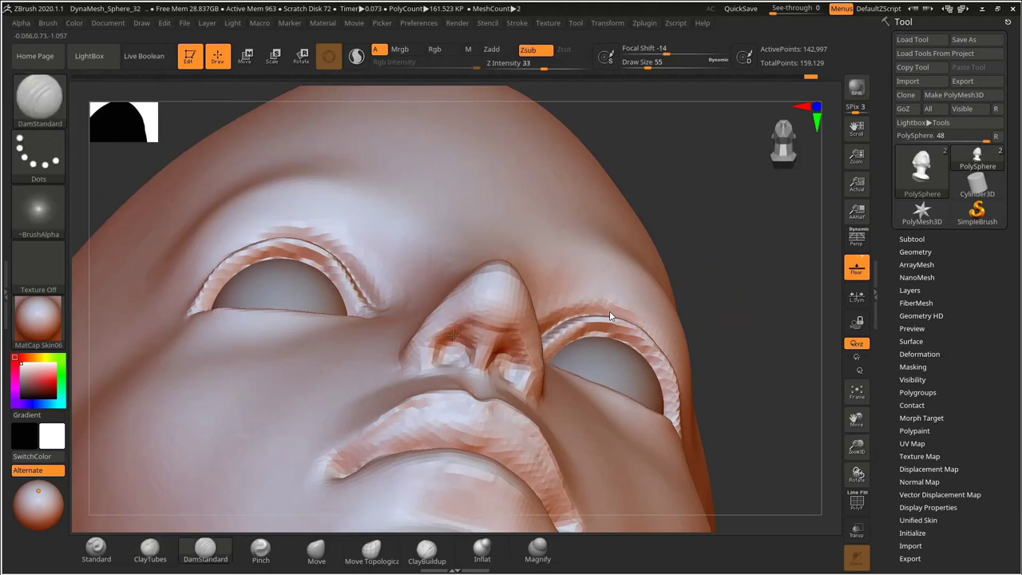
left_click(317, 551)
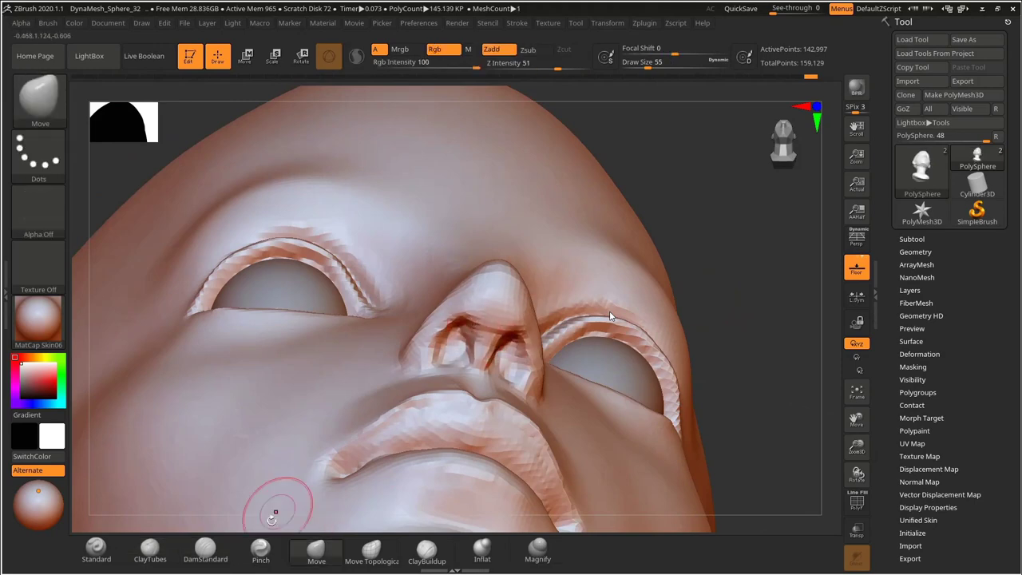
left_click(205, 551)
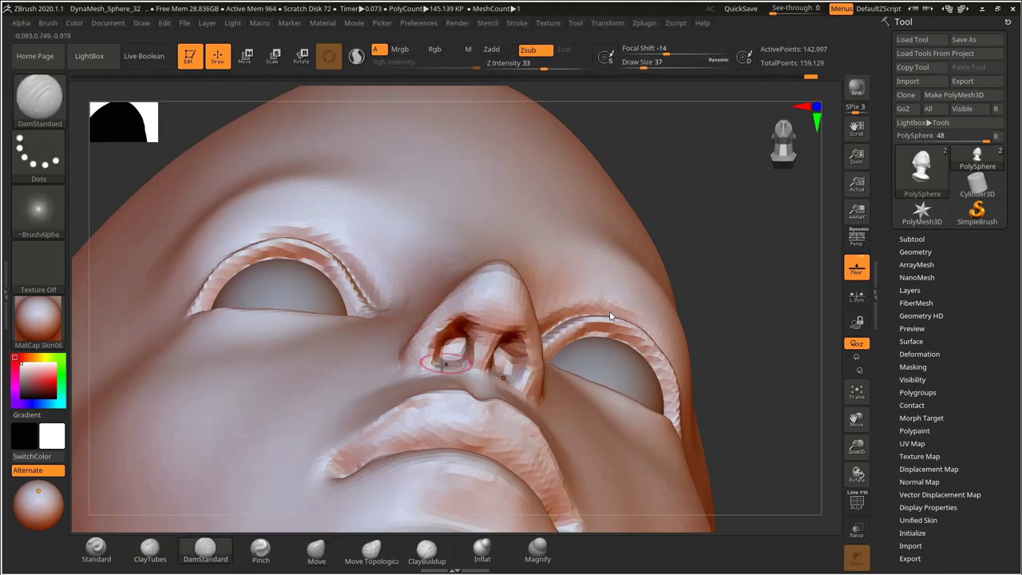
mouse_move(751, 228)
left_mouse_down()
mouse_move(783, 299)
mouse_move(689, 312)
mouse_move(693, 351)
left_mouse_up()
left_click_drag(427, 361, 418, 355, "shift")
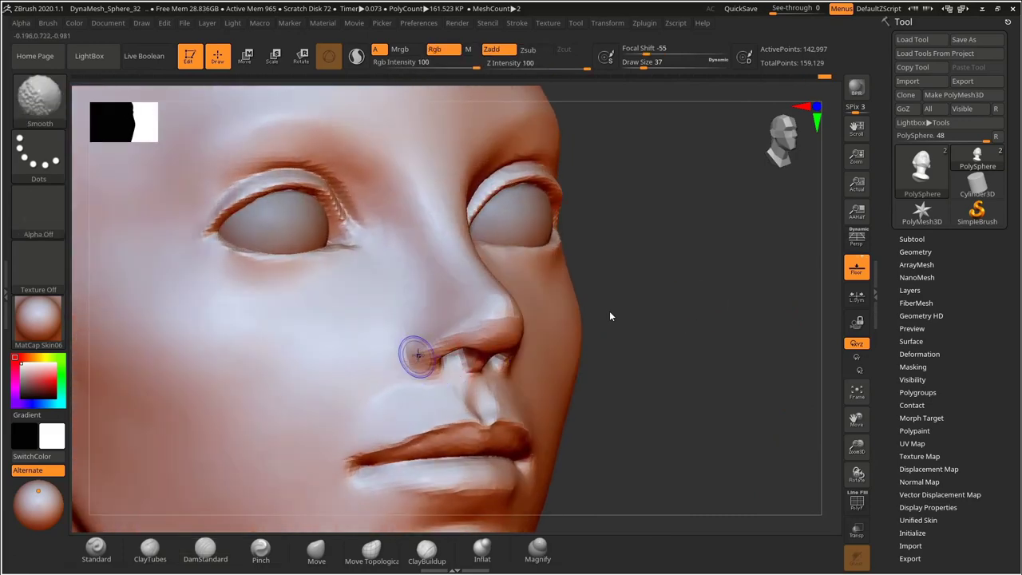
Pinch and smooth the lower edge of the nose tip at draw sizes 31 to 55, undoing the last two strokes.
left_click(260, 551)
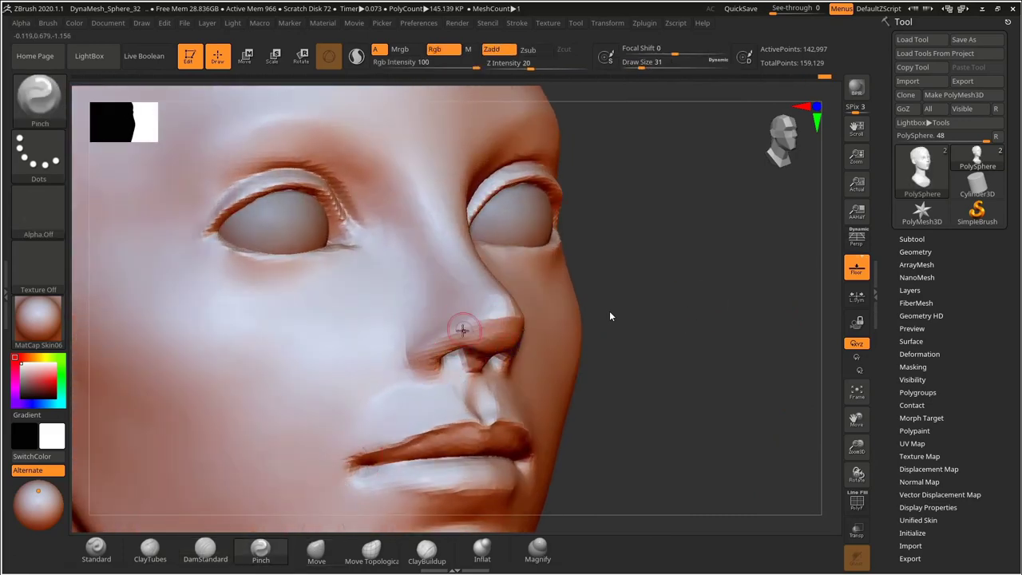
mouse_move(599, 281)
left_mouse_down()
mouse_move(600, 301)
mouse_move(615, 289)
mouse_move(559, 300)
mouse_move(506, 267)
left_mouse_up()
mouse_move(719, 352)
left_mouse_down("alt")
mouse_move(731, 317)
mouse_move(730, 368)
left_mouse_up("alt")
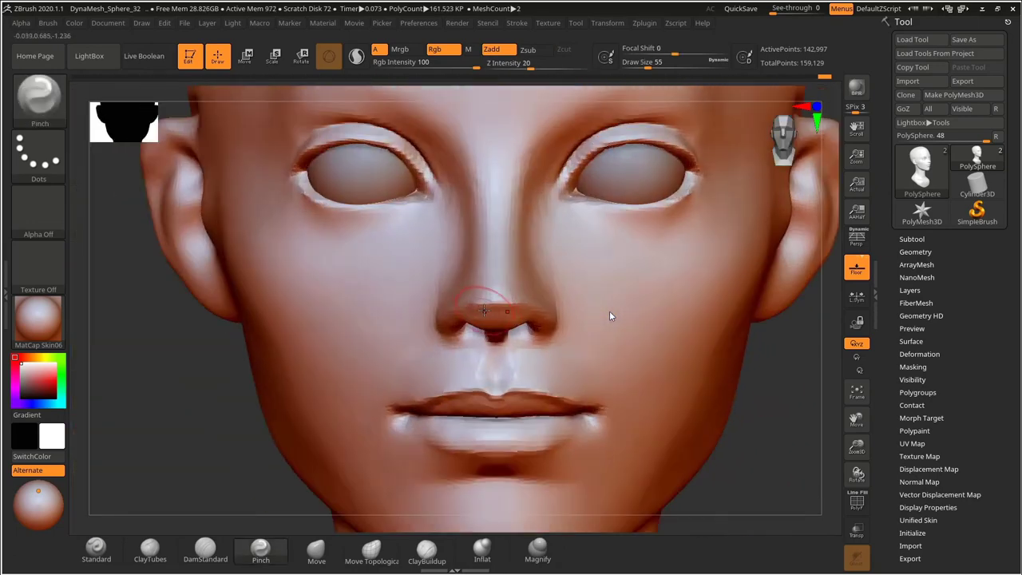
left_click_drag(485, 308, 497, 315, "shift")
left_click_drag(719, 447, 783, 431)
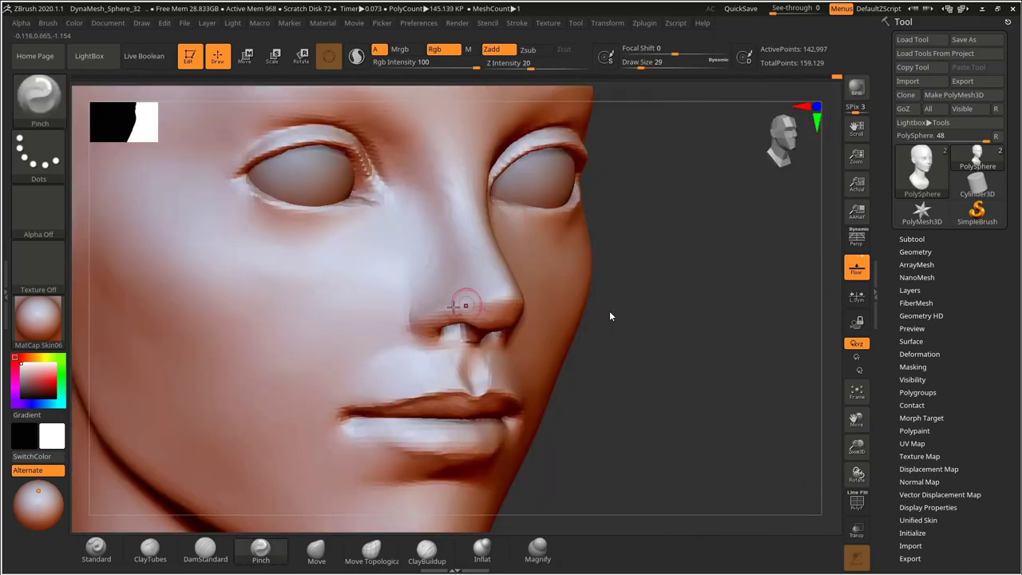
key("ctrl+z")
key("ctrl+z")
left_click_drag(648, 324, 598, 319)
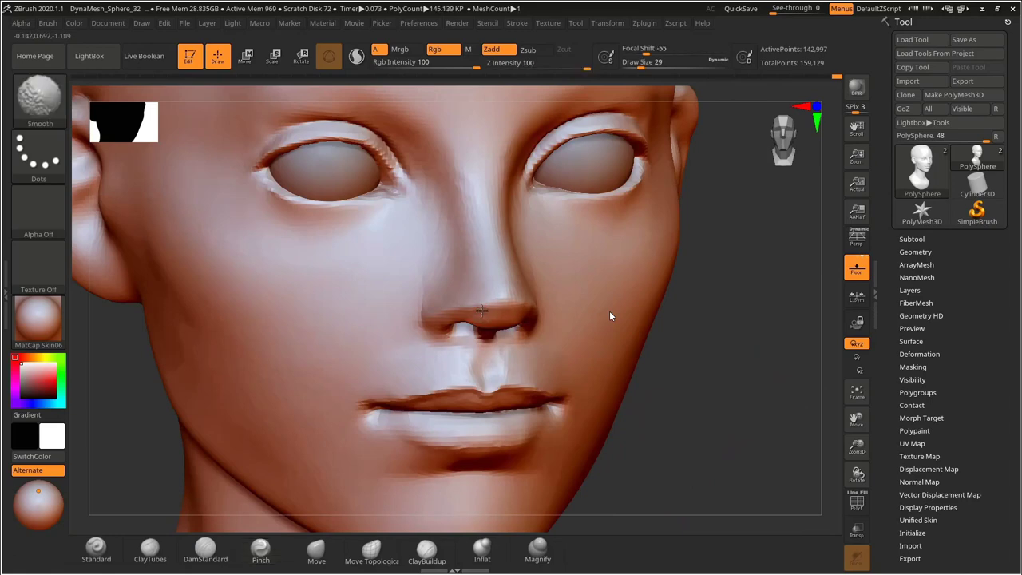
Carve the crease around the nose wing using the DamStandard brush at draw size 57, and smooth the cheek beside it.
left_click(205, 551)
key("s")
left_click(446, 327)
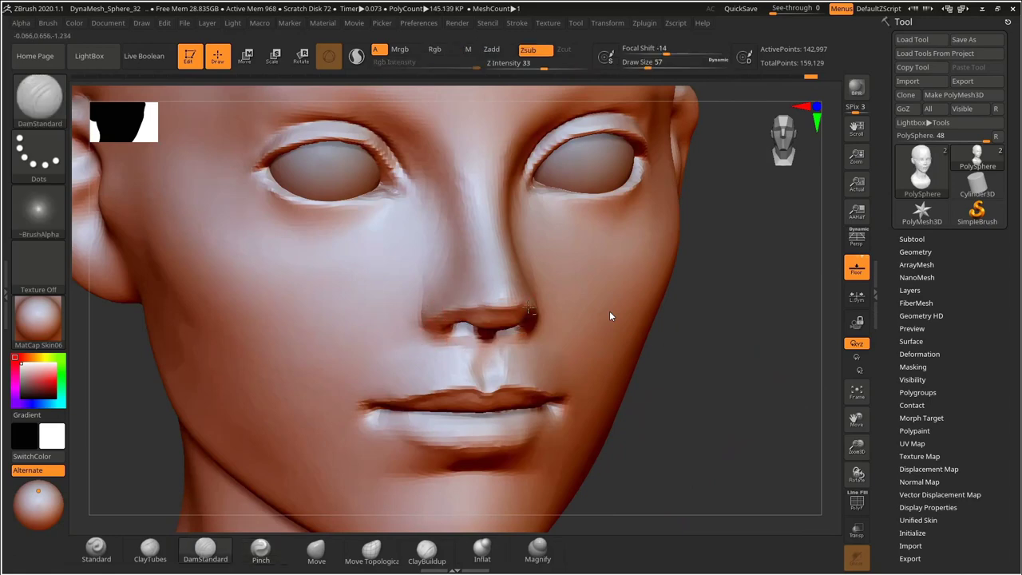
mouse_move(739, 322)
left_mouse_down()
mouse_move(715, 296)
mouse_move(737, 310)
left_mouse_up()
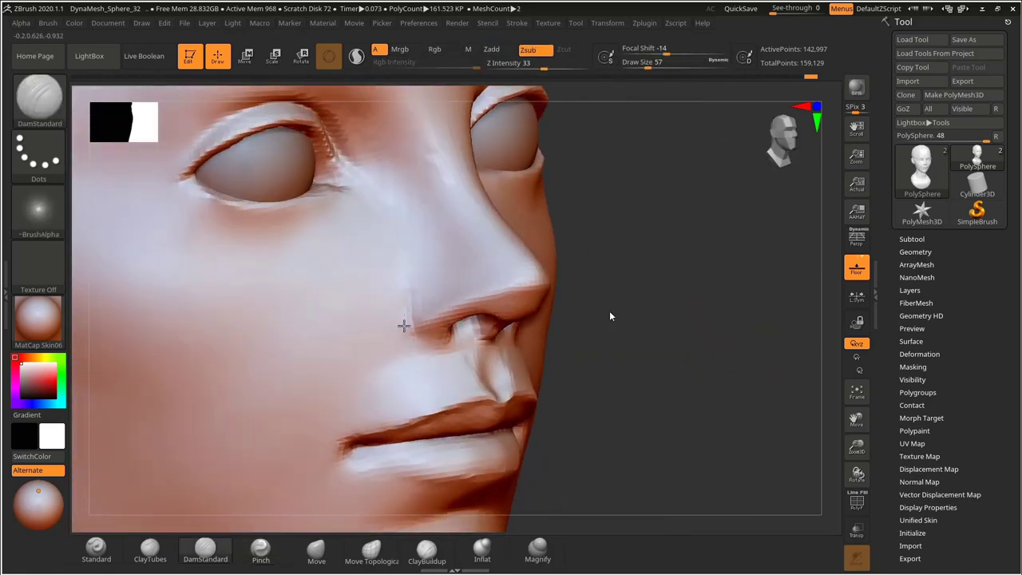
left_click_drag(430, 293, 416, 314)
mouse_move(698, 309)
left_mouse_down()
mouse_move(650, 299)
mouse_move(666, 312)
left_mouse_up()
left_click_drag(406, 300, 400, 322, "shift")
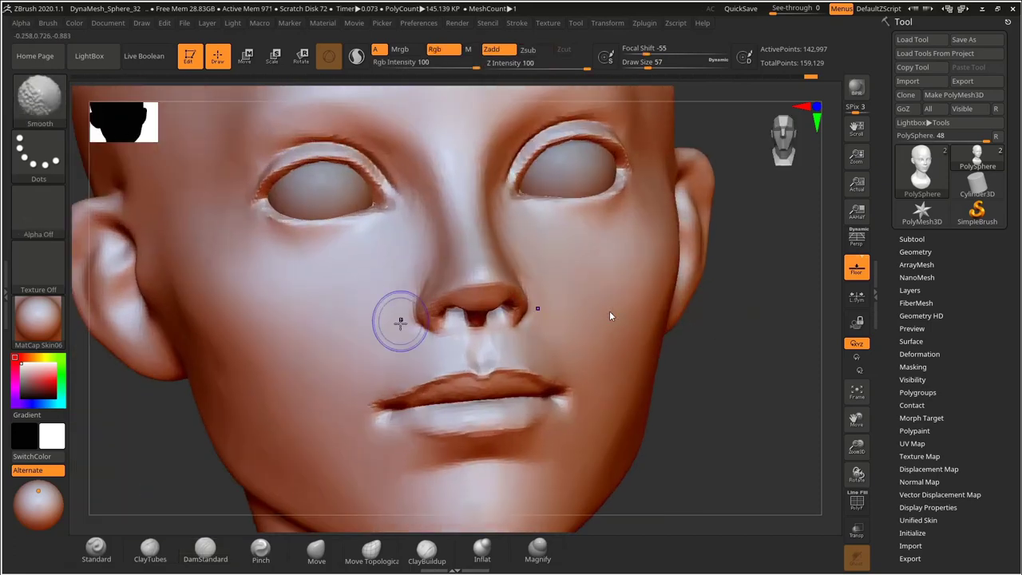
Set the head's DynaMesh resolution to 288 and remesh it.
left_click_drag(671, 320, 591, 260)
left_click_drag(591, 260, 730, 301, "alt")
left_click(915, 252)
left_click_drag(886, 376, 886, 210)
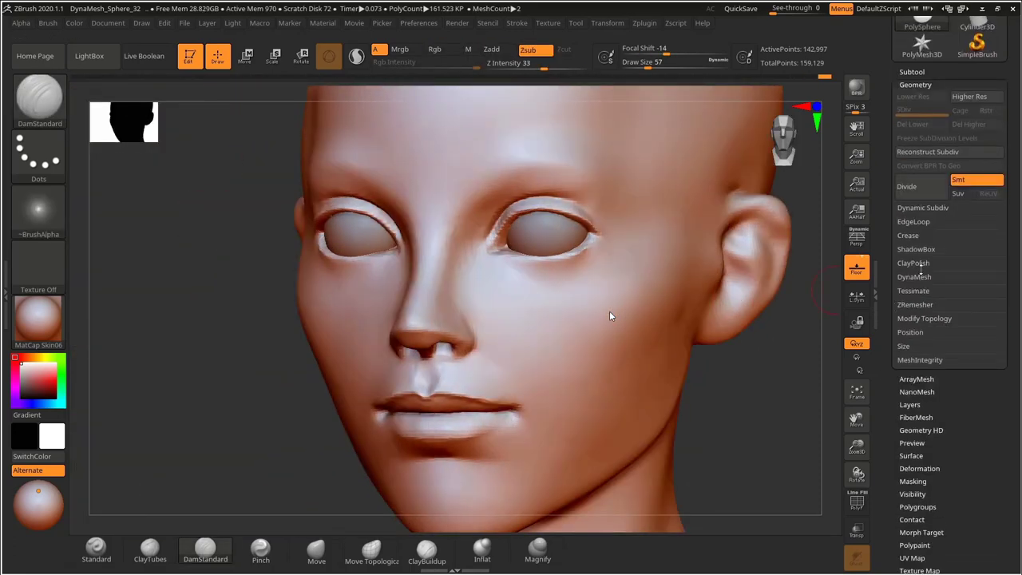
left_click(917, 276)
left_click(905, 321)
type("288")
key("Return")
left_click_drag(762, 391, 719, 300, "alt")
left_click_drag(716, 294, 793, 432, "ctrl")
Smooth the remeshed face around the eyes and refine the upper eyelid crease using the DamStandard brush at draw size 39.
left_click_drag(735, 312, 807, 375, "alt")
mouse_move(403, 315)
left_mouse_down("shift")
mouse_move(379, 306)
mouse_move(389, 228)
left_mouse_up("shift")
left_click_drag(631, 299, 650, 352, "alt")
left_click_drag(400, 350, 460, 216, "shift")
mouse_move(687, 385)
left_mouse_down("alt")
mouse_move(687, 413)
mouse_move(679, 341)
mouse_move(731, 355)
left_mouse_up("alt")
key("s")
left_click_drag(222, 248, 221, 247)
left_click_drag(206, 285, 232, 246)
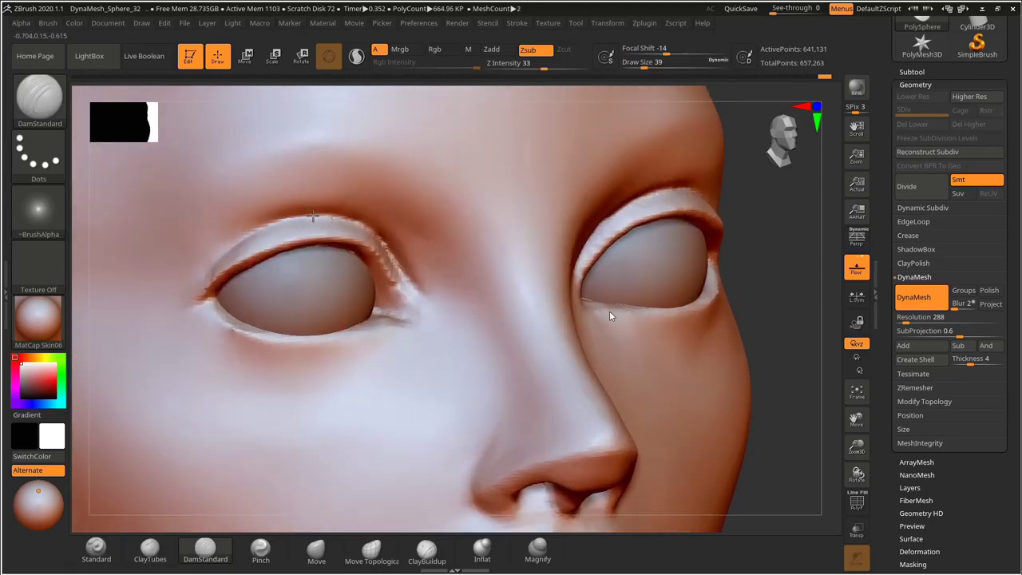
left_click_drag(370, 228, 372, 230)
mouse_move(196, 279)
left_mouse_down("shift")
mouse_move(411, 288)
mouse_move(209, 266)
left_mouse_up("shift")
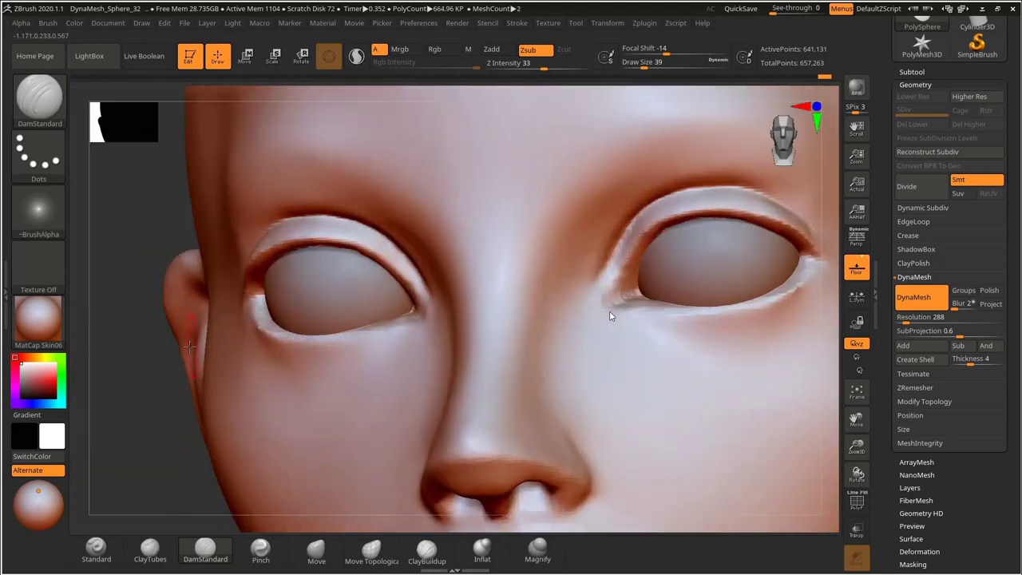
Isolate the head subtool in Solo mode so the eyeballs are hidden.
right_click_drag(447, 256, 375, 266)
left_click_drag(83, 500, 137, 491)
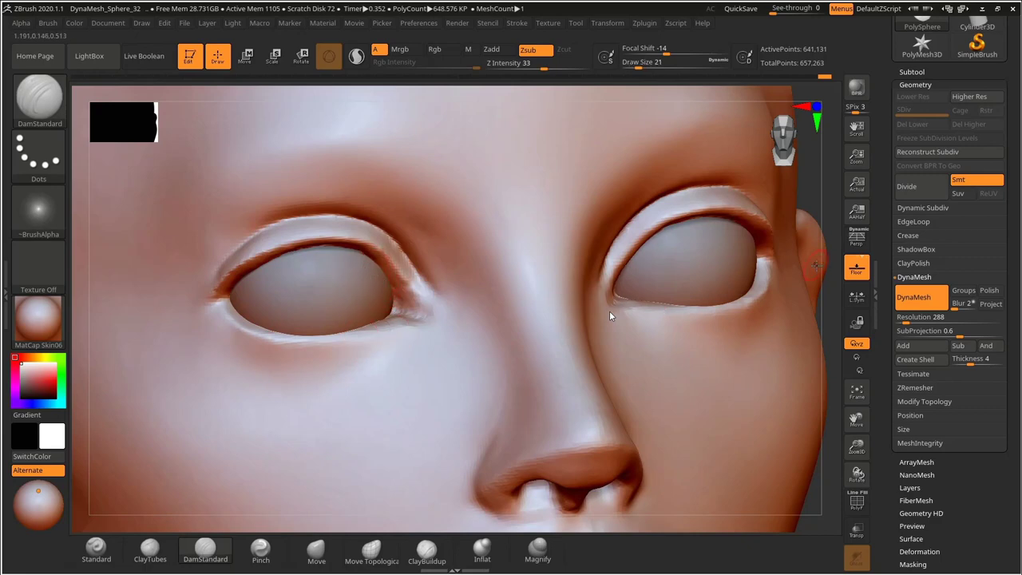
mouse_move(826, 265)
left_mouse_down()
mouse_move(835, 208)
mouse_move(833, 240)
left_mouse_up()
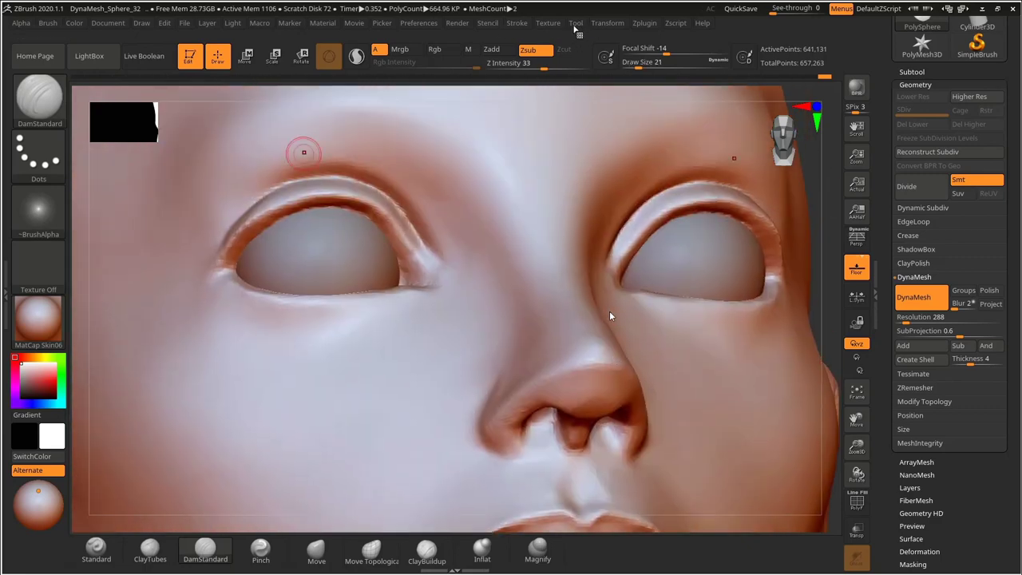
left_click(610, 24)
left_click(644, 318)
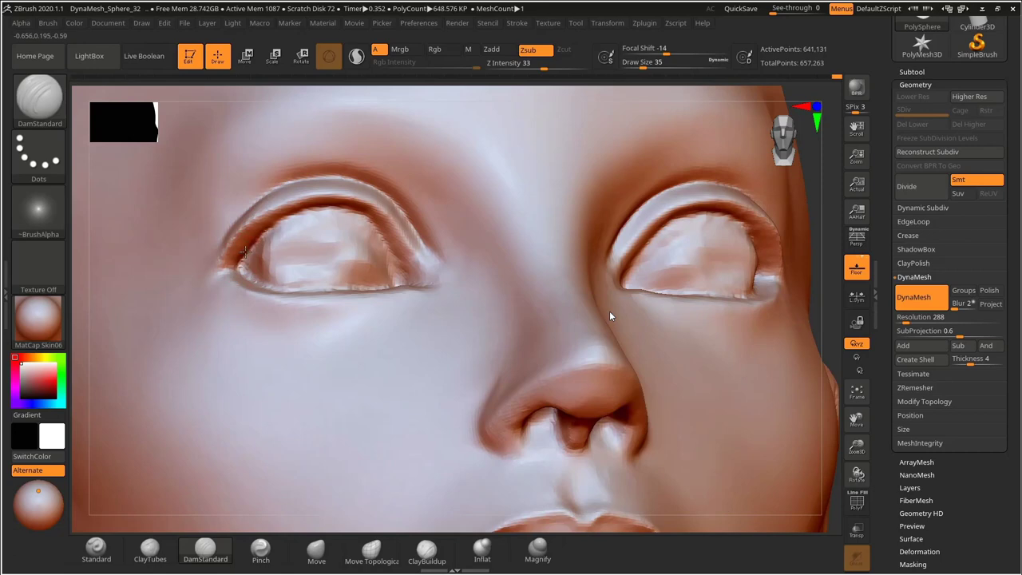
Carve the inner rims of the upper and lower eyelids using the DamStandard brush at draw size 35, and leave Solo mode.
left_click_drag(392, 249, 411, 280)
left_click_drag(826, 247, 826, 323)
mouse_move(240, 272)
left_mouse_down()
mouse_move(255, 288)
mouse_move(354, 304)
mouse_move(410, 287)
left_mouse_up()
left_click(610, 26)
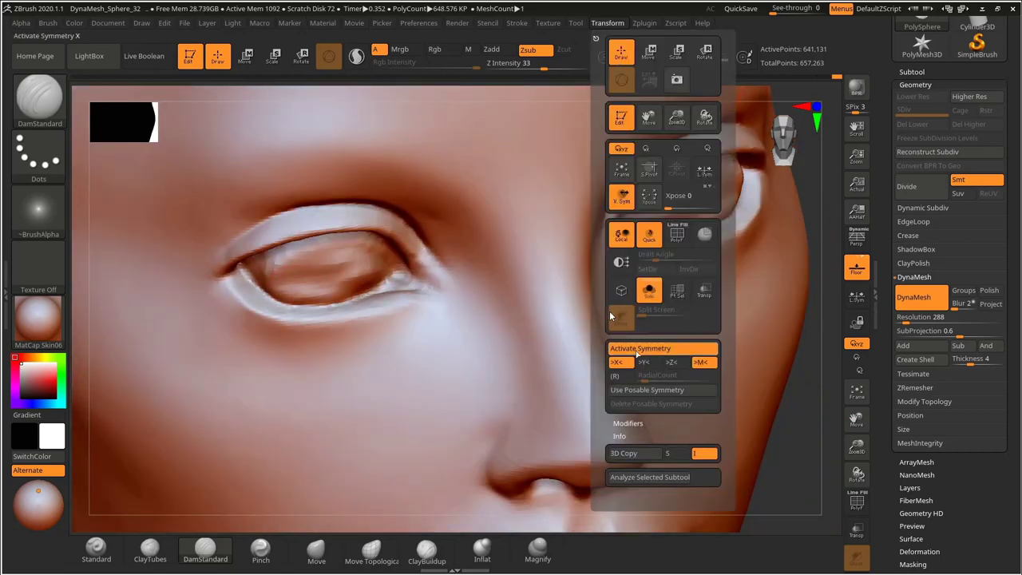
left_click(644, 318)
Activate the Move transform and select the eyeballs from the side view.
left_click_drag(822, 379, 799, 319, "alt")
left_click_drag(759, 326, 827, 375)
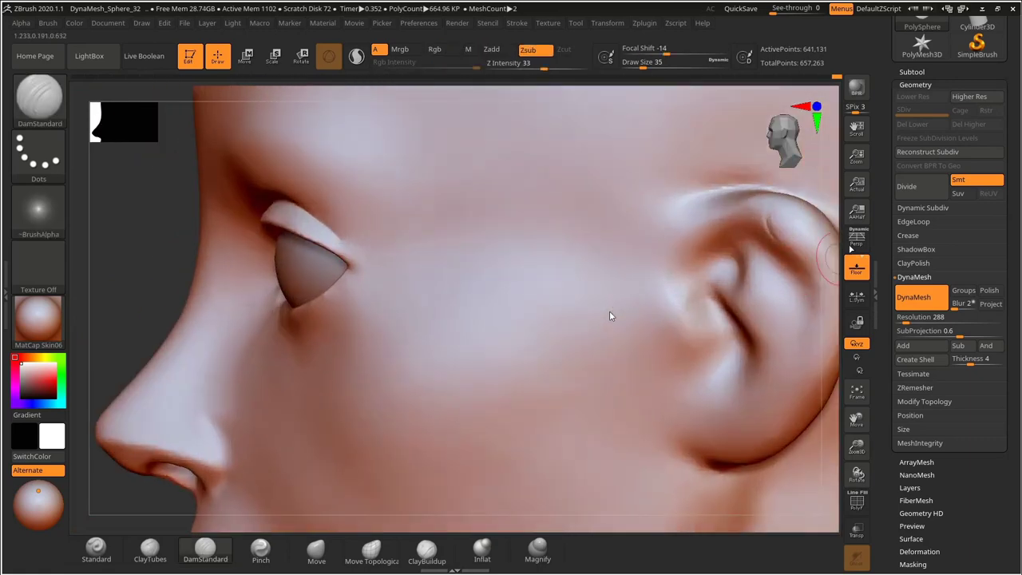
key("w")
left_click(287, 264, "alt")
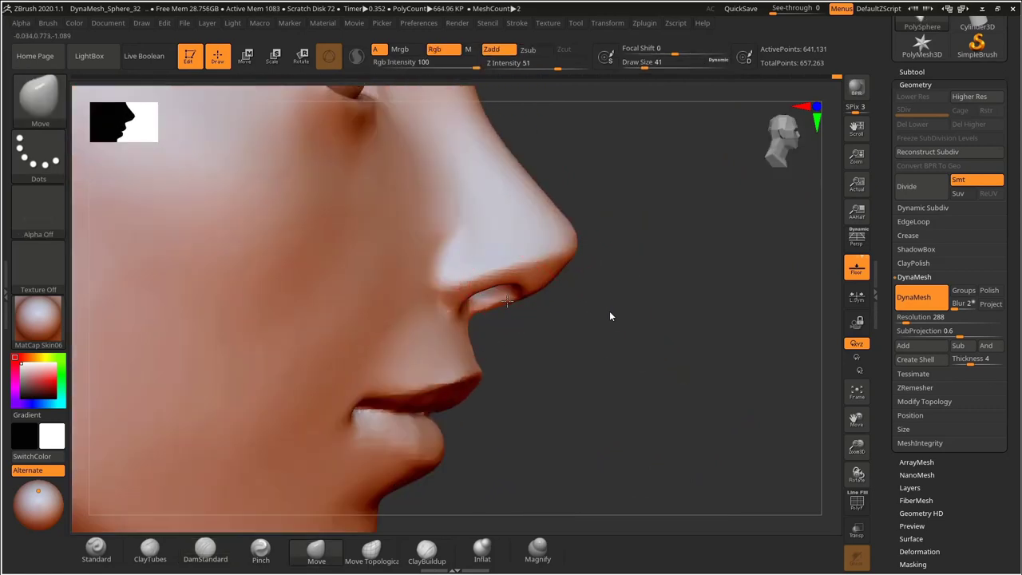
Smooth the lower nose and the line between the lips, using draw size 45 on the lips.
key("shift")
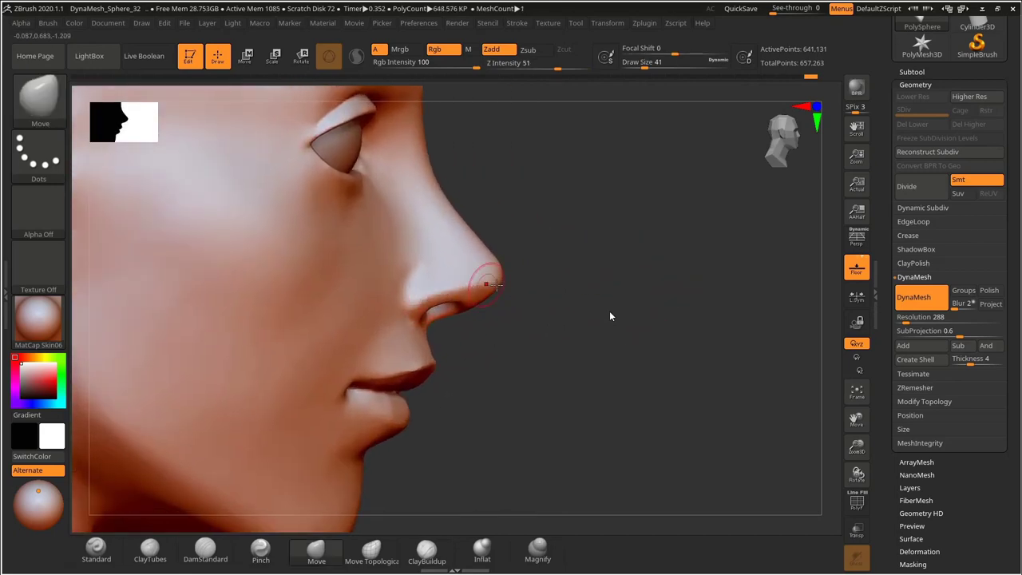
left_click_drag(611, 294, 455, 294)
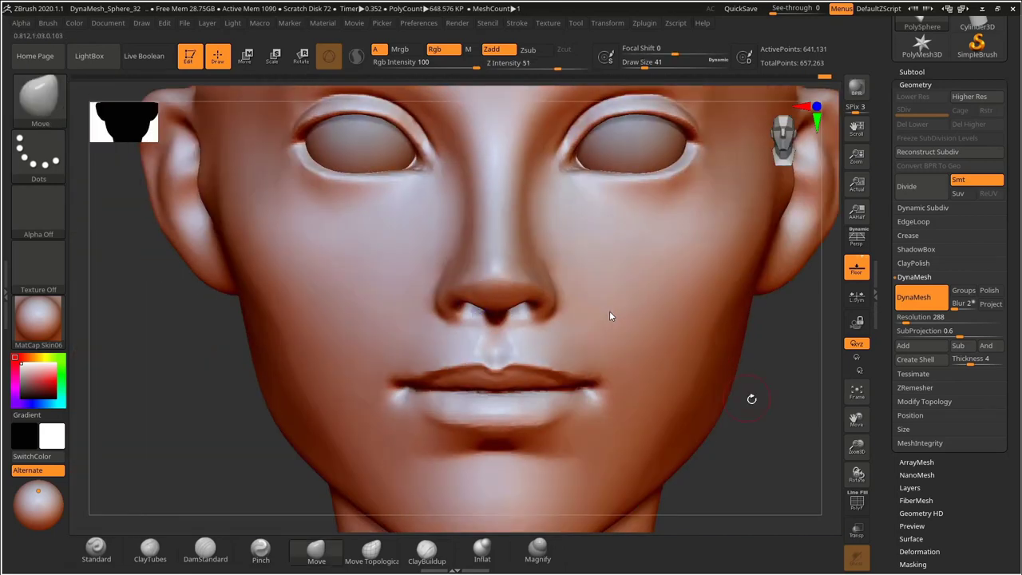
left_click_drag(752, 399, 710, 457)
left_click_drag(434, 308, 480, 317, "shift")
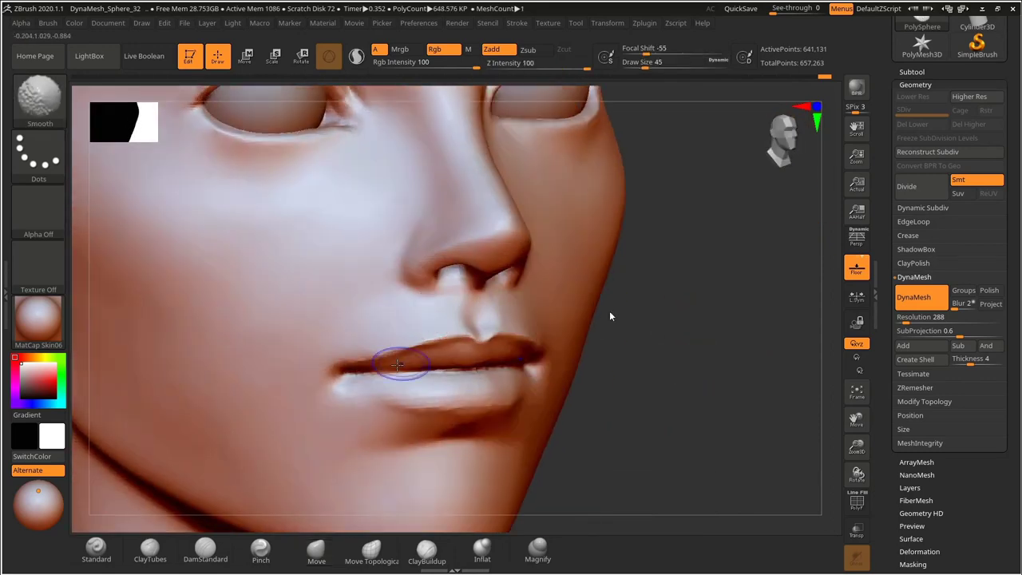
left_click_drag(397, 365, 402, 388, "shift")
mouse_move(682, 305)
left_mouse_down("alt")
mouse_move(648, 272)
mouse_move(652, 296)
mouse_move(679, 277)
mouse_move(673, 292)
left_mouse_up("alt")
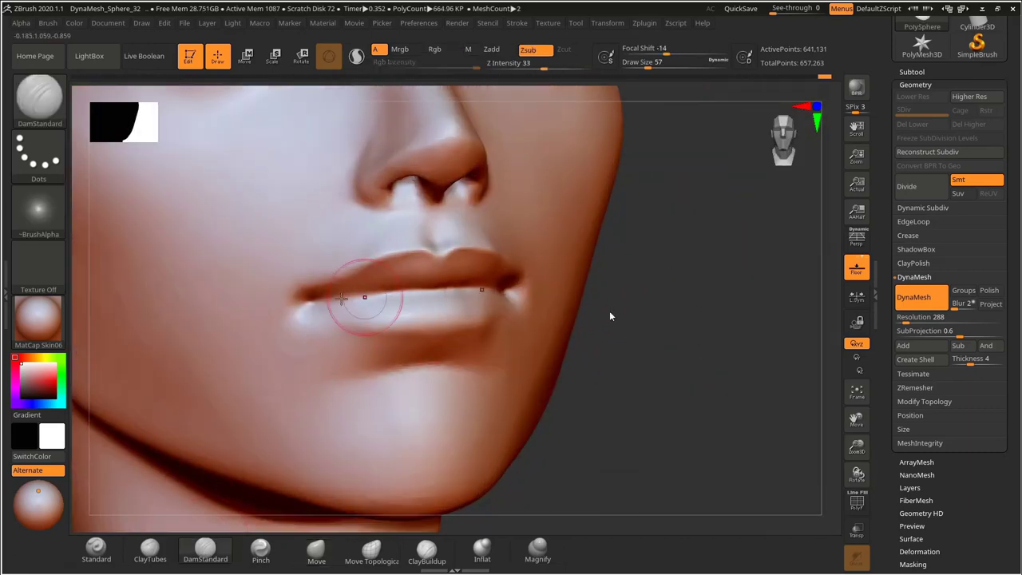
Carve the mouth corner using the DamStandard brush at draw size 57, and try the Inflat brush at draw size 67 on the lower lip.
left_click_drag(341, 298, 308, 306)
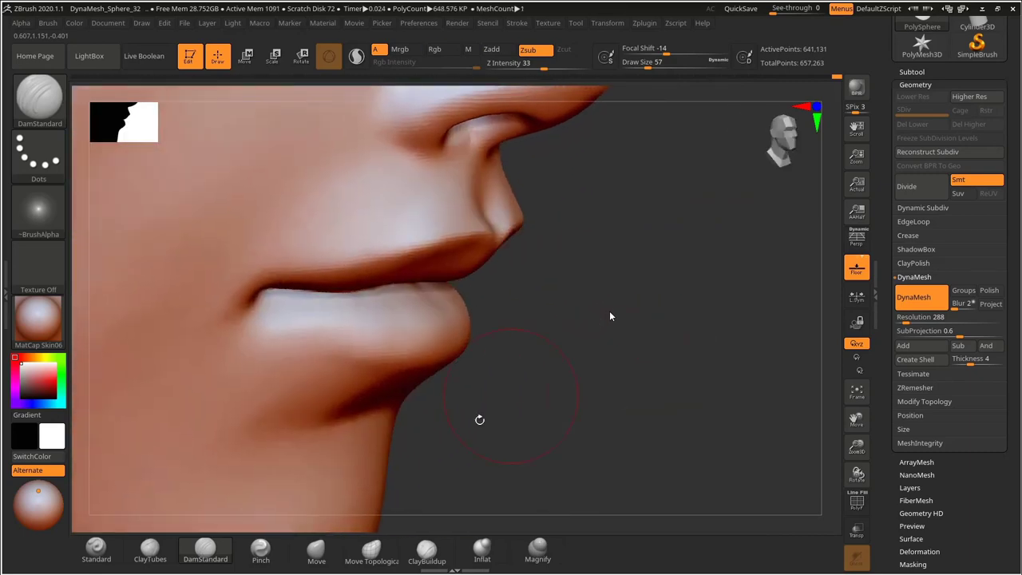
left_click(481, 549)
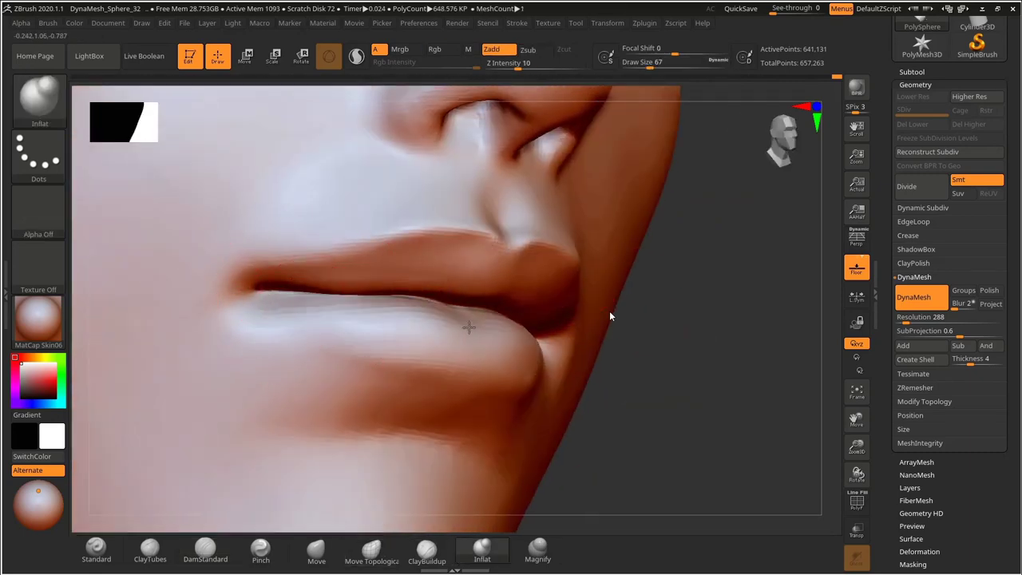
key("ctrl+z")
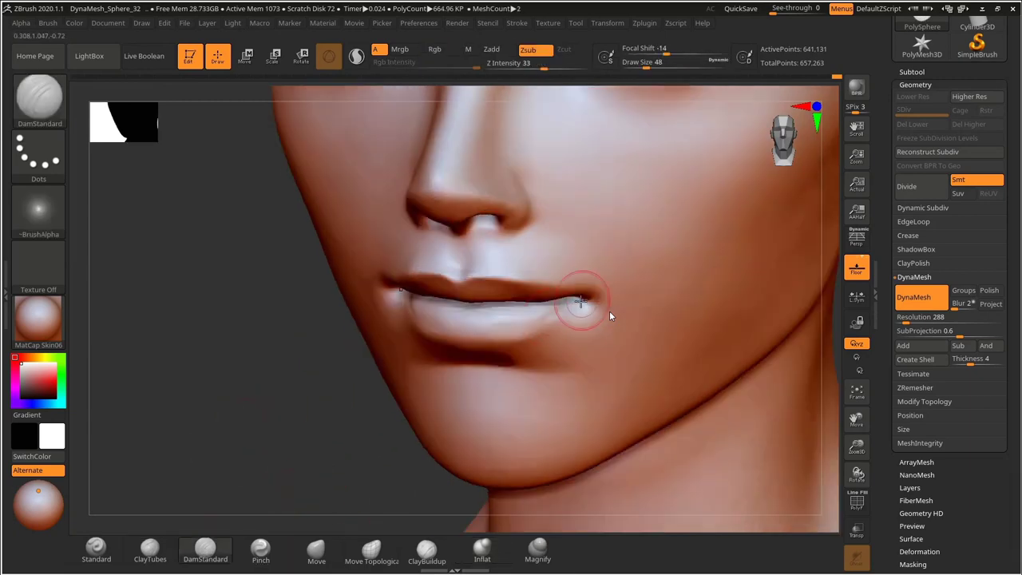
Carve the outer ends of the lower lip using the DamStandard brush at draw size 48, undoing the first stroke.
left_click_drag(549, 319, 540, 321)
key("ctrl+z")
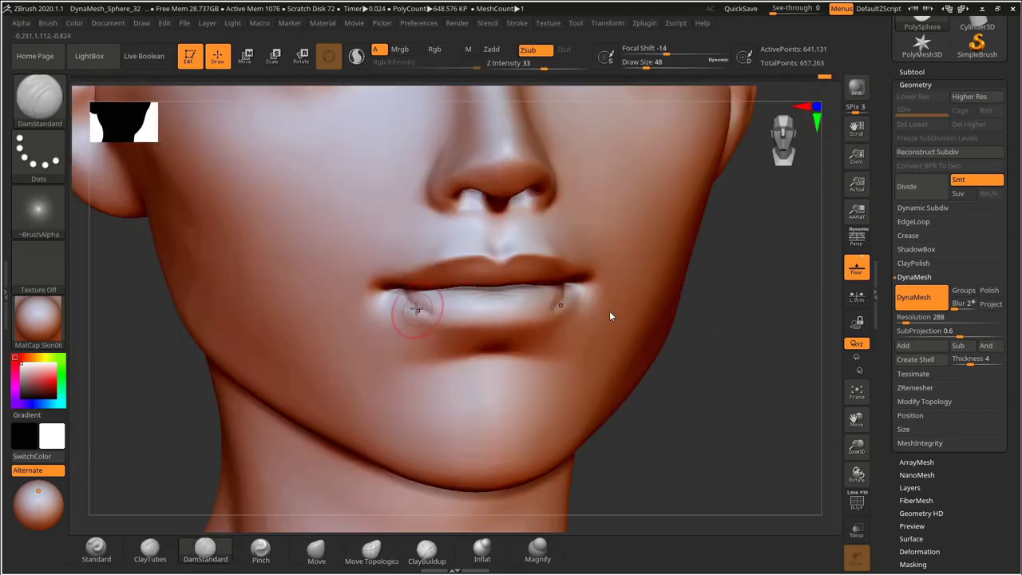
left_click_drag(416, 309, 492, 323)
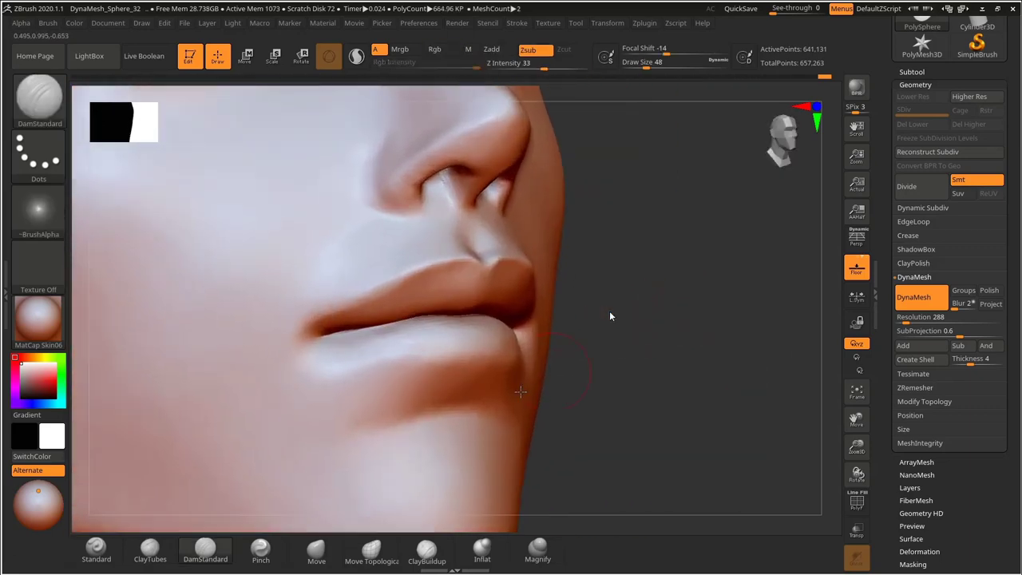
Refine the lower lip with the Inflat brush at draw size 48, and try a DamStandard stroke along its lower edge.
left_click(482, 550)
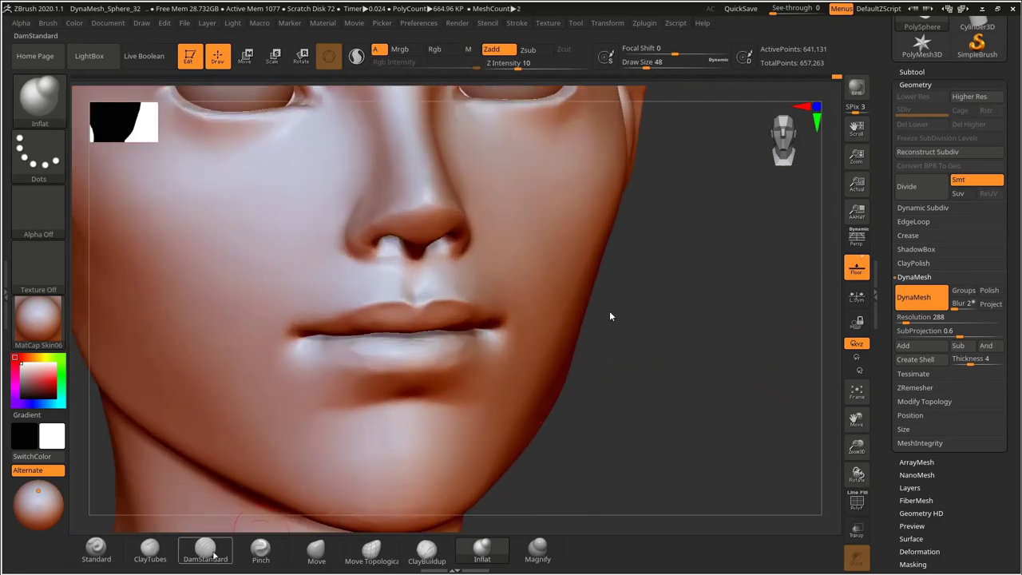
left_click(205, 550)
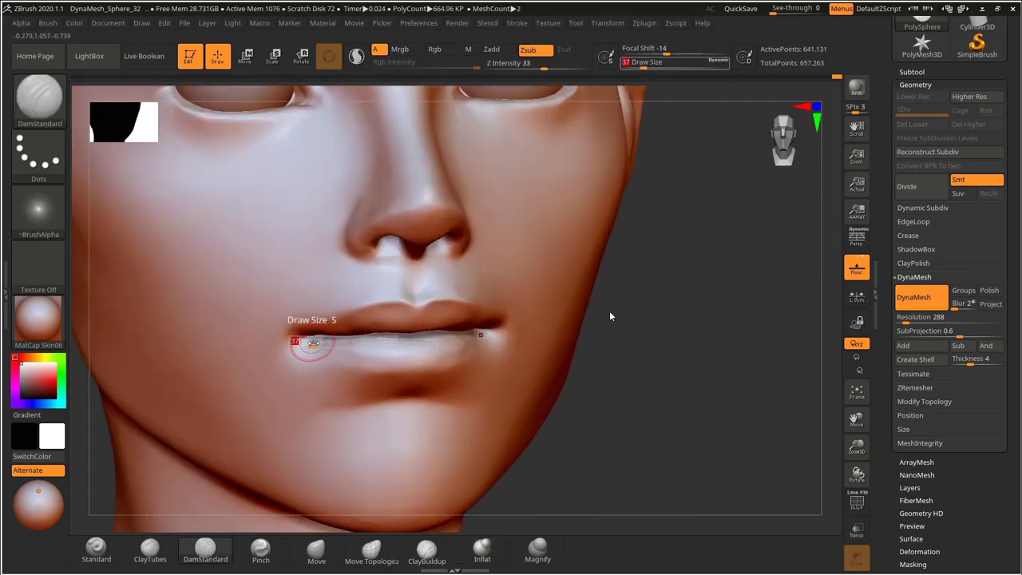
left_click_drag(345, 360, 410, 374)
key("ctrl+z")
Sharpen the lip outlines using the Pinch brush at draw size 26, and smooth the skin above the upper lip's corner.
left_click(261, 550)
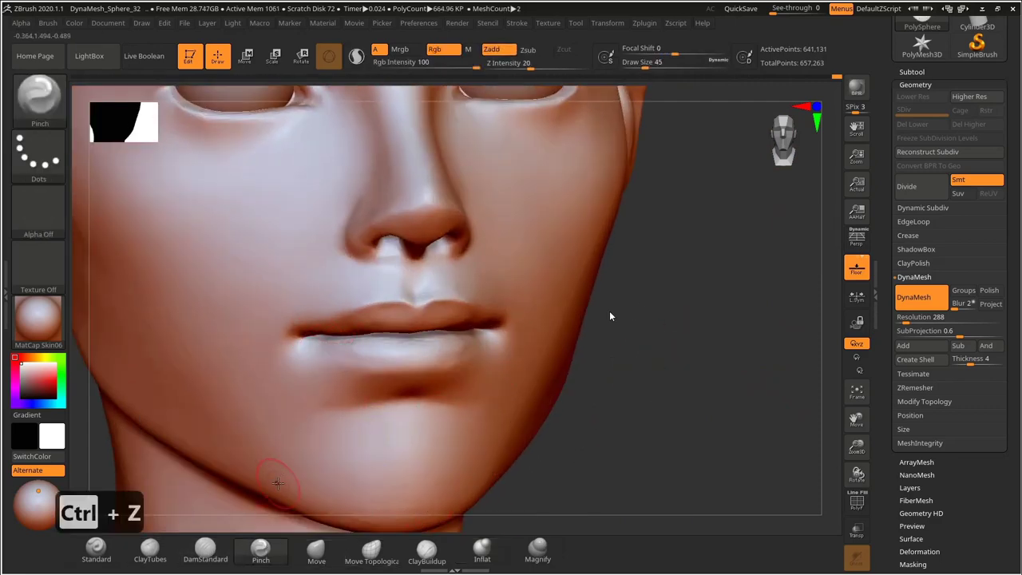
key("bracketleft")
key("bracketleft")
left_click_drag(312, 342, 323, 347)
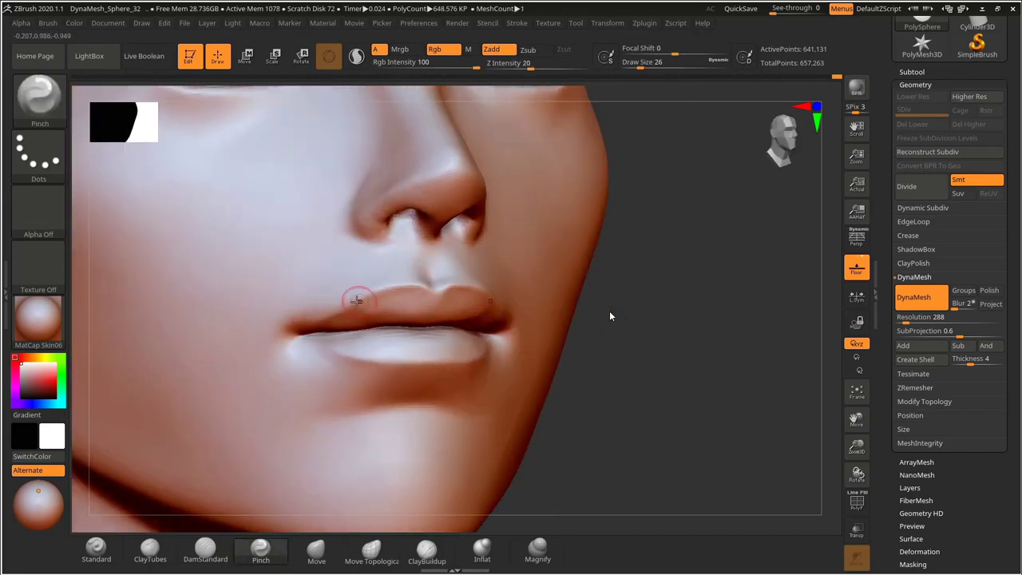
key("shift")
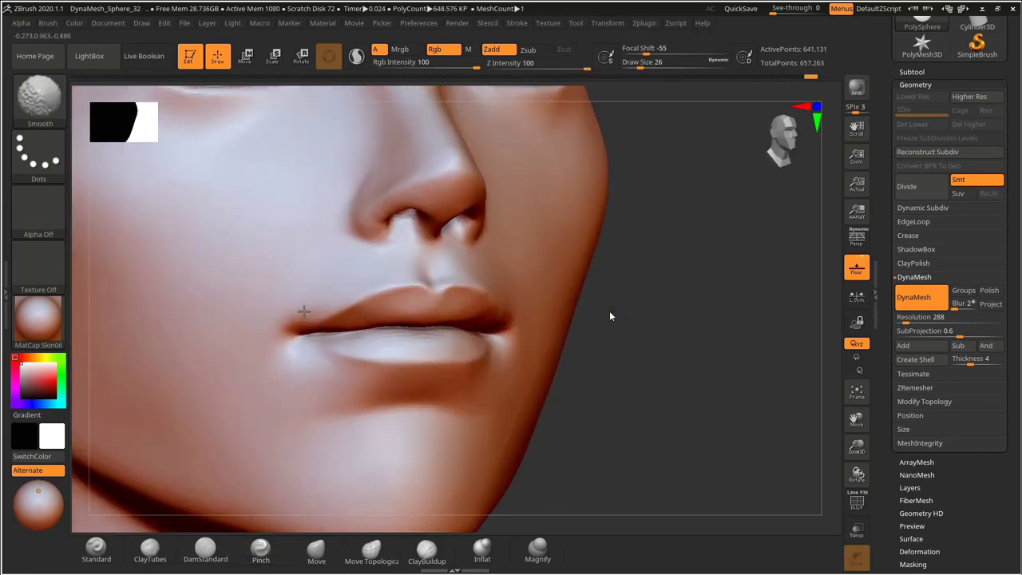
left_click_drag(607, 359, 521, 355)
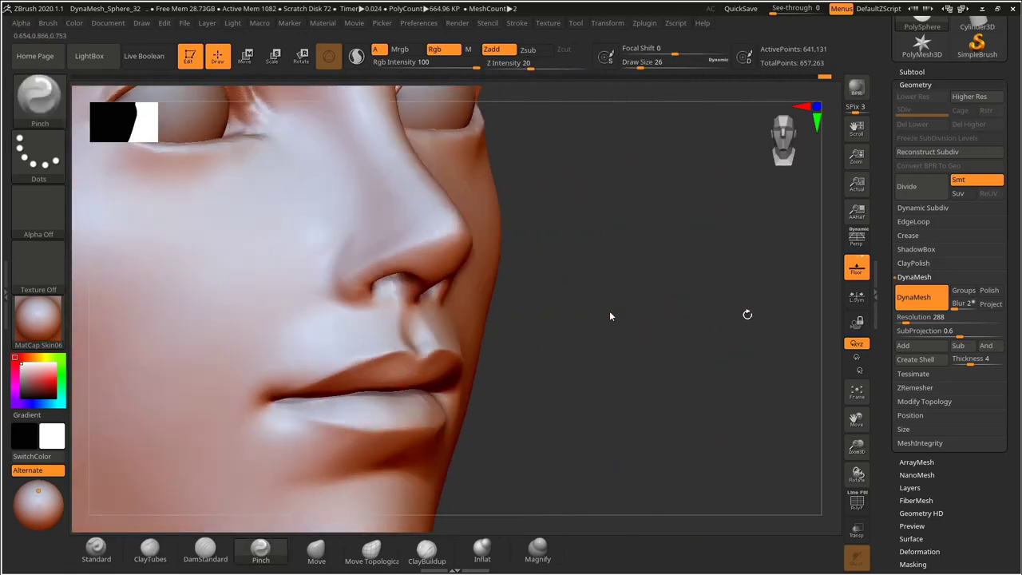
Refine the crease around the nose wing using the Pinch brush and smoothing at draw size 37, undoing one smoothing stroke.
mouse_move(342, 242)
left_mouse_down()
mouse_move(340, 295)
mouse_move(330, 267)
mouse_move(340, 287)
mouse_move(329, 278)
left_mouse_up()
key("s")
key("s")
mouse_move(331, 229)
left_mouse_down("shift")
mouse_move(333, 254)
mouse_move(353, 278)
mouse_move(379, 270)
left_mouse_up("shift")
key("ctrl+z")
key("s")
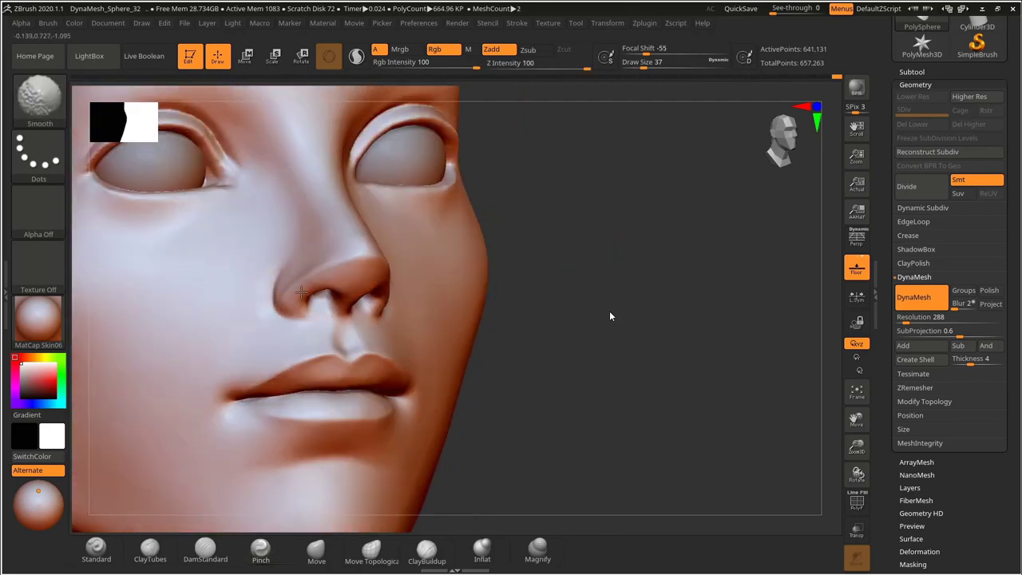
mouse_move(564, 335)
left_mouse_down("alt")
mouse_move(564, 308)
mouse_move(644, 249)
mouse_move(580, 285)
mouse_move(631, 355)
mouse_move(613, 345)
left_mouse_up("alt")
Reshape the chin in profile using the Move brush at draw sizes 161 and 101.
left_click(334, 550)
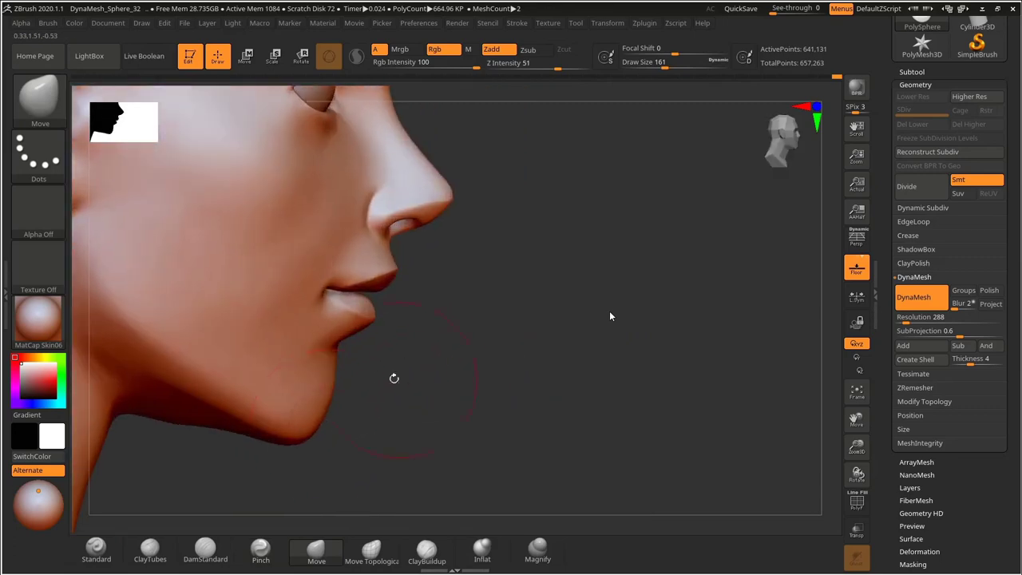
left_click_drag(350, 366, 346, 370)
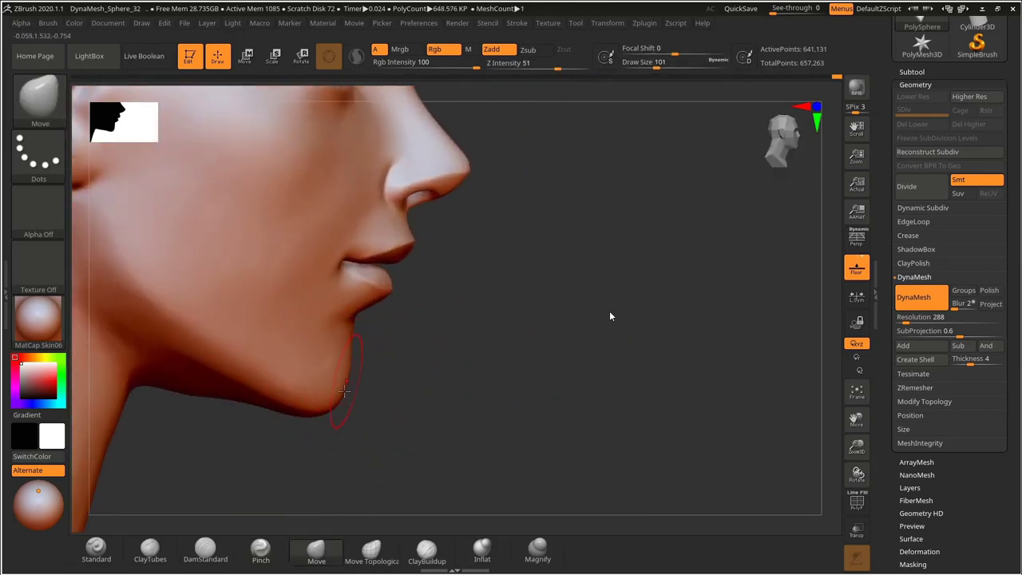
left_click_drag(417, 360, 361, 372, "alt")
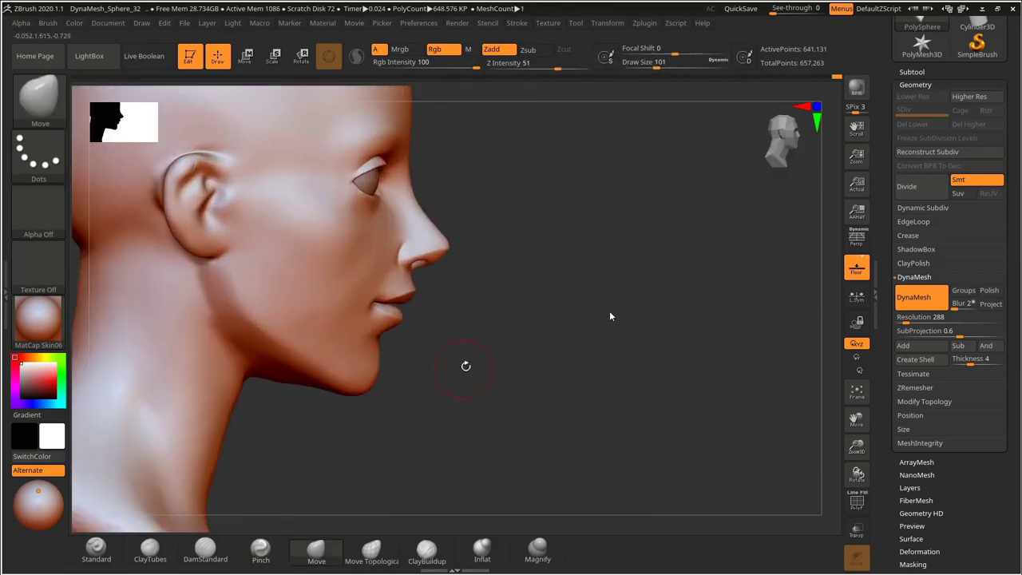
mouse_move(466, 365)
left_mouse_down()
mouse_move(567, 359)
mouse_move(386, 352)
mouse_move(424, 354)
left_mouse_up()
Select the eyeballs, try the Standard brush at draw size 73 on their front, and smooth the surface.
mouse_move(619, 295)
left_mouse_down()
mouse_move(632, 327)
mouse_move(616, 331)
mouse_move(625, 333)
mouse_move(676, 315)
mouse_move(696, 276)
mouse_move(722, 258)
mouse_move(703, 343)
left_mouse_up()
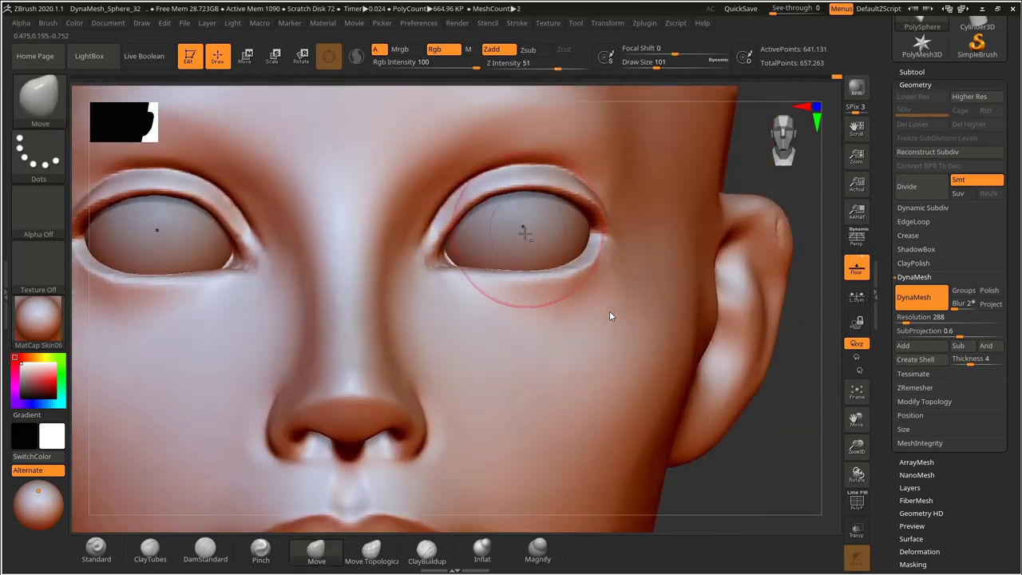
left_click(523, 232, "alt")
left_click(99, 548)
key("s")
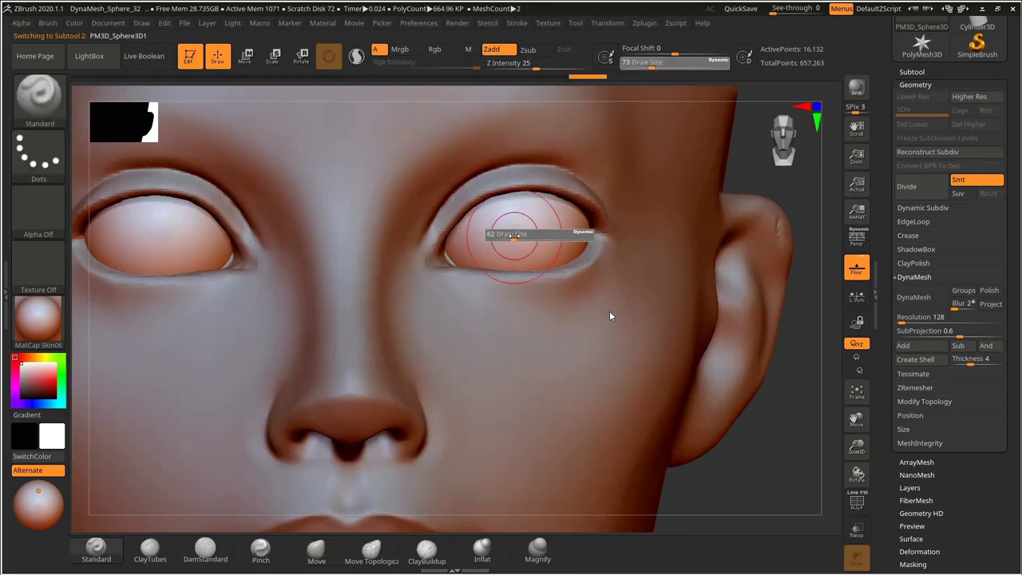
mouse_move(516, 229)
left_mouse_down()
mouse_move(532, 247)
mouse_move(500, 226)
left_mouse_up()
key("ctrl+z")
key("f")
mouse_move(660, 340)
left_mouse_down()
mouse_move(719, 326)
mouse_move(783, 347)
mouse_move(751, 345)
left_mouse_up()
left_click_drag(527, 237, 543, 241, "shift")
left_click_drag(735, 344, 735, 285, "alt")
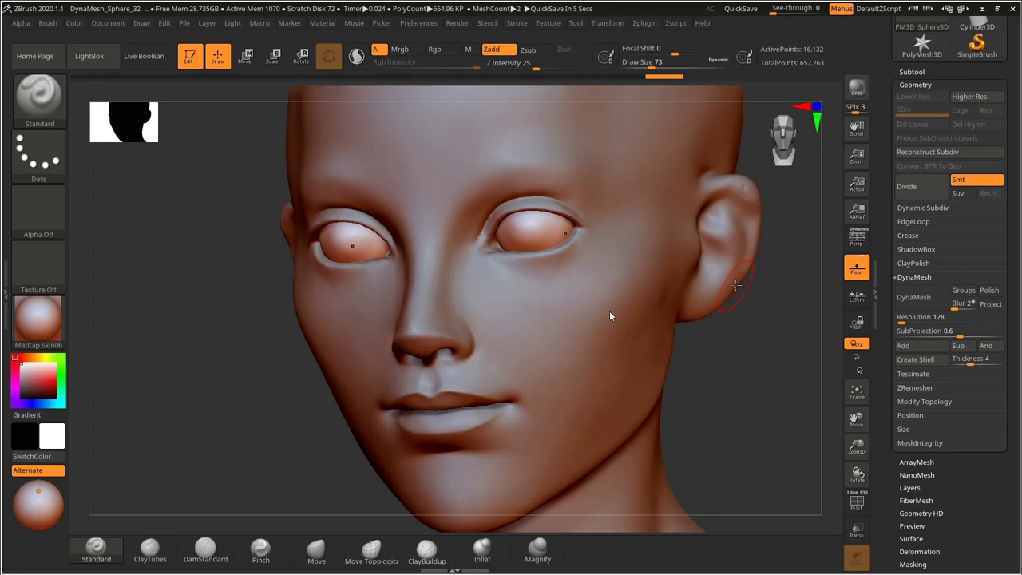
Try adjusting the mouth corners on the head subtool using the Move brush at draw size 50, and undo the last changes.
left_click_drag(737, 287, 742, 479)
key("b")
key("m")
key("v")
key("s")
left_click_drag(329, 368, 325, 368)
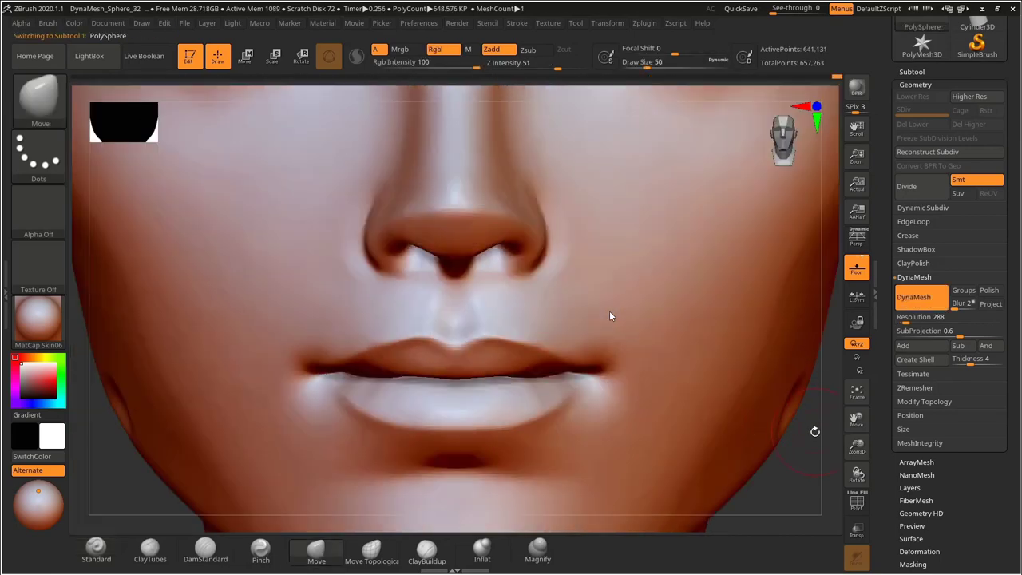
key("ctrl+z")
key("ctrl+z")
key("ctrl+z")
key("ctrl+z")
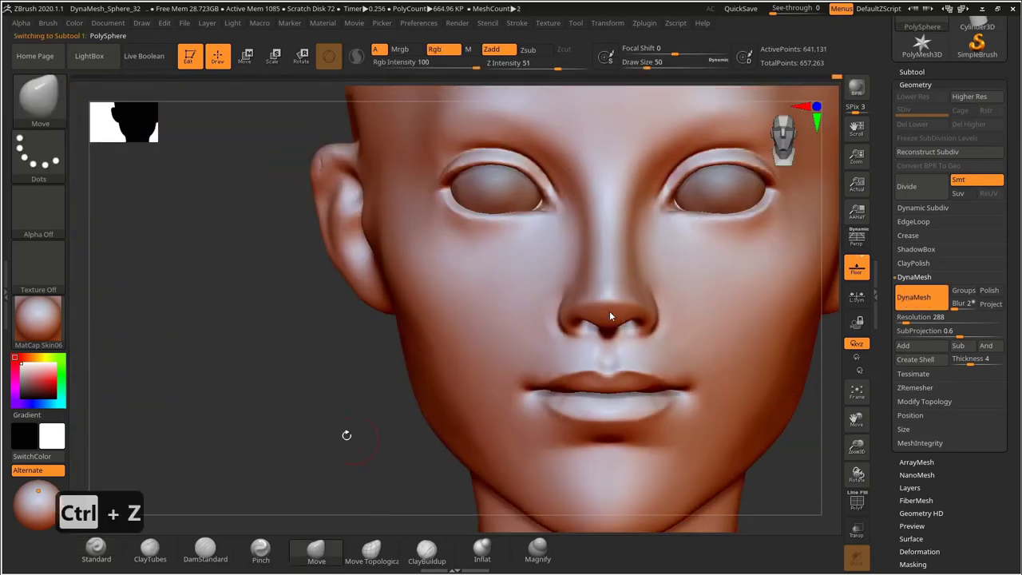
Toggle the perspective view, leaving it on, and check the head's proportions from several angles.
left_click_drag(715, 273, 791, 329)
left_click(857, 239)
mouse_move(720, 302)
left_mouse_down()
mouse_move(696, 293)
mouse_move(703, 310)
left_mouse_up()
left_click(857, 239)
left_click_drag(703, 310, 676, 317)
mouse_move(601, 322)
left_mouse_down()
mouse_move(684, 336)
mouse_move(676, 281)
mouse_move(727, 311)
mouse_move(713, 363)
mouse_move(778, 365)
mouse_move(692, 318)
left_mouse_up()
mouse_move(142, 24)
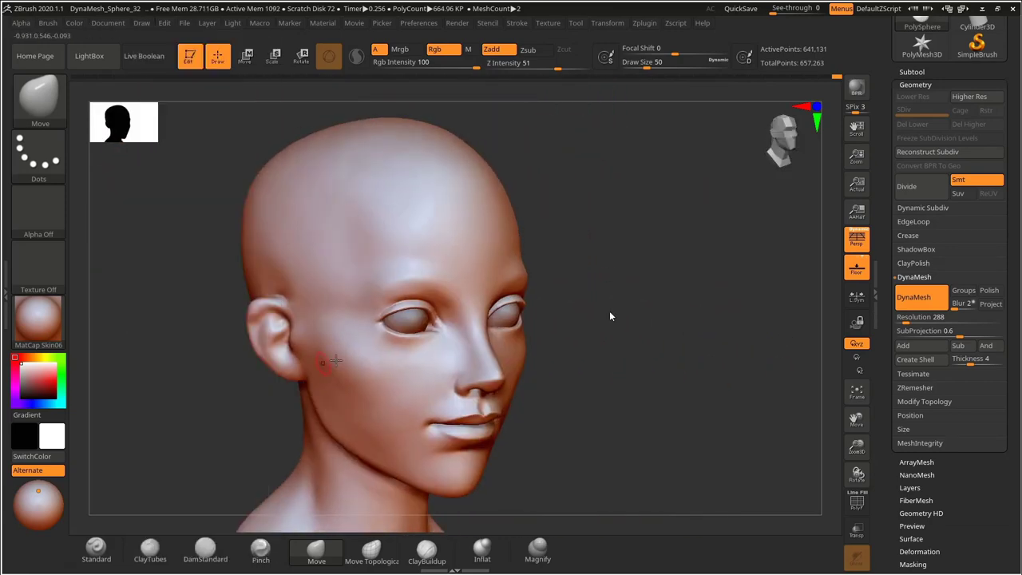
Smooth the skin beside the eye and select the eyeballs.
mouse_move(695, 252)
left_mouse_down("alt")
mouse_move(734, 288)
mouse_move(672, 282)
mouse_move(708, 328)
mouse_move(682, 351)
left_mouse_up("alt")
mouse_move(604, 290)
left_mouse_down("alt")
mouse_move(768, 307)
mouse_move(713, 424)
left_mouse_up("alt")
left_click_drag(551, 332, 579, 329, "shift")
mouse_move(751, 320)
left_mouse_down()
mouse_move(754, 388)
mouse_move(767, 289)
mouse_move(763, 329)
left_mouse_up()
left_click(519, 281, "alt")
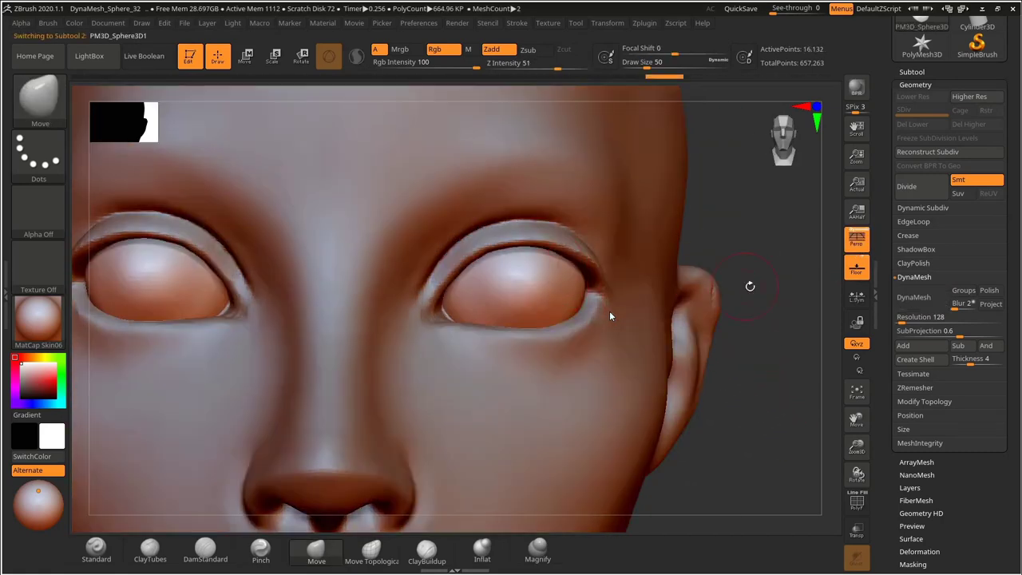
Subdivide the eyeballs once and smooth their front surface.
key("ctrl+d")
left_click_drag(534, 283, 517, 304, "shift")
mouse_move(738, 254)
left_mouse_down()
mouse_move(702, 259)
mouse_move(756, 221)
mouse_move(749, 254)
left_mouse_up()
Fill the eyeballs with the ToyPlastic material and white colour in Mrgb mode.
left_click(38, 323)
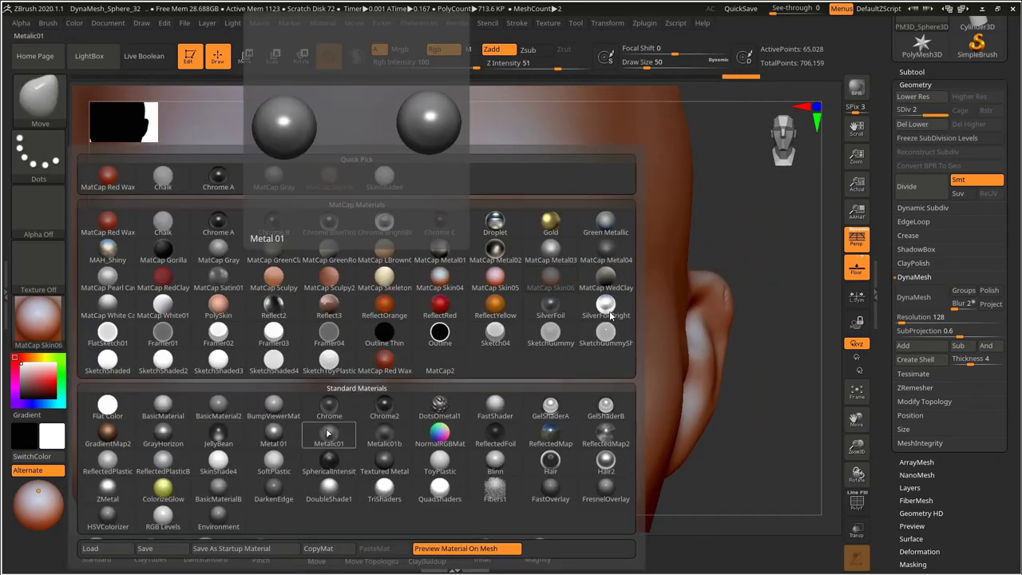
left_click(440, 463)
left_click(407, 50)
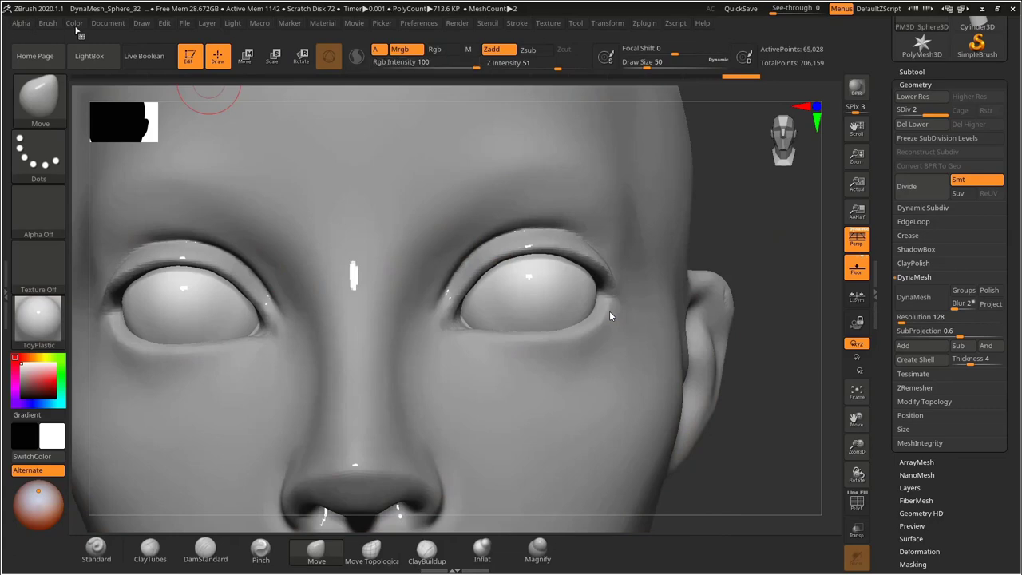
left_click(77, 25)
left_click(109, 266)
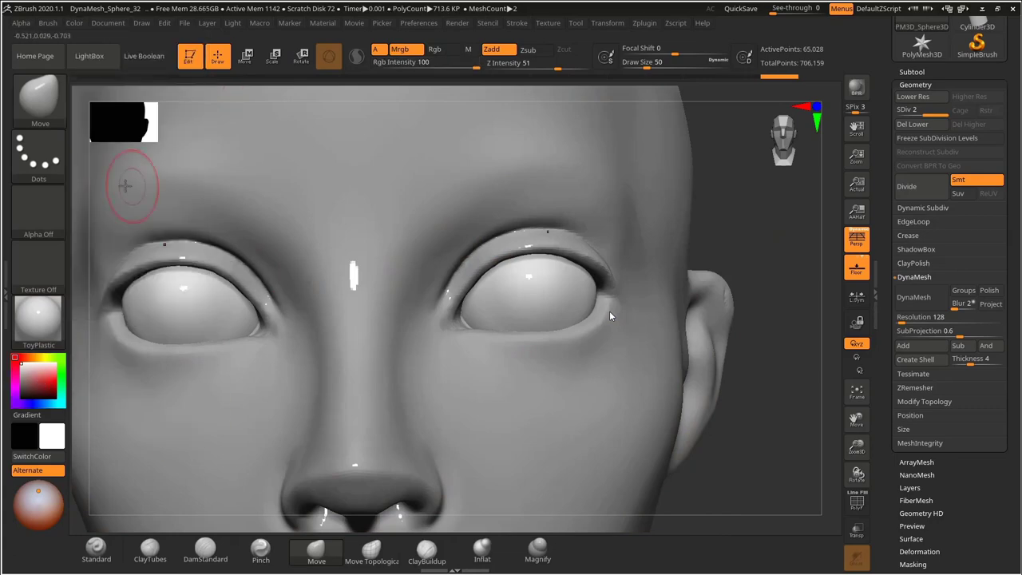
Set up the Standard brush to paint colour only, with Rgb on and Zadd off.
left_click(40, 101)
left_click(51, 110)
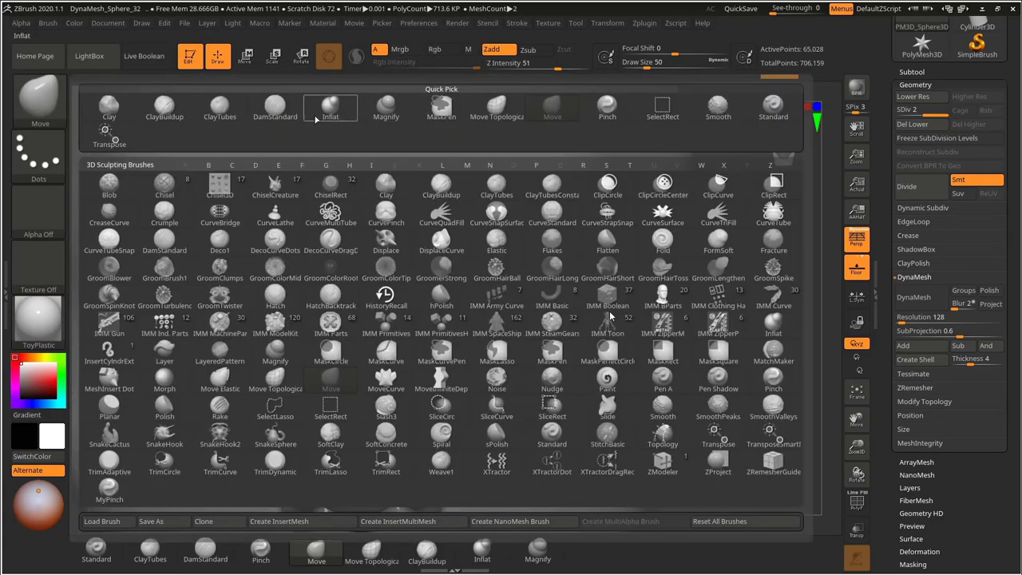
left_click(698, 119)
left_click_drag(776, 209, 706, 237, "alt")
left_click(440, 49)
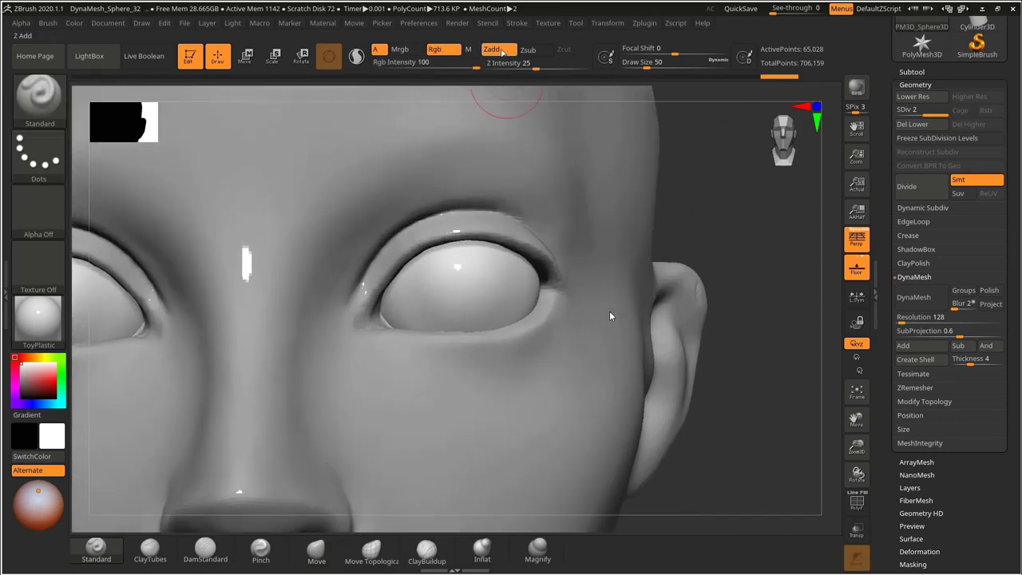
left_click(494, 49)
left_click_drag(719, 186, 719, 222, "alt")
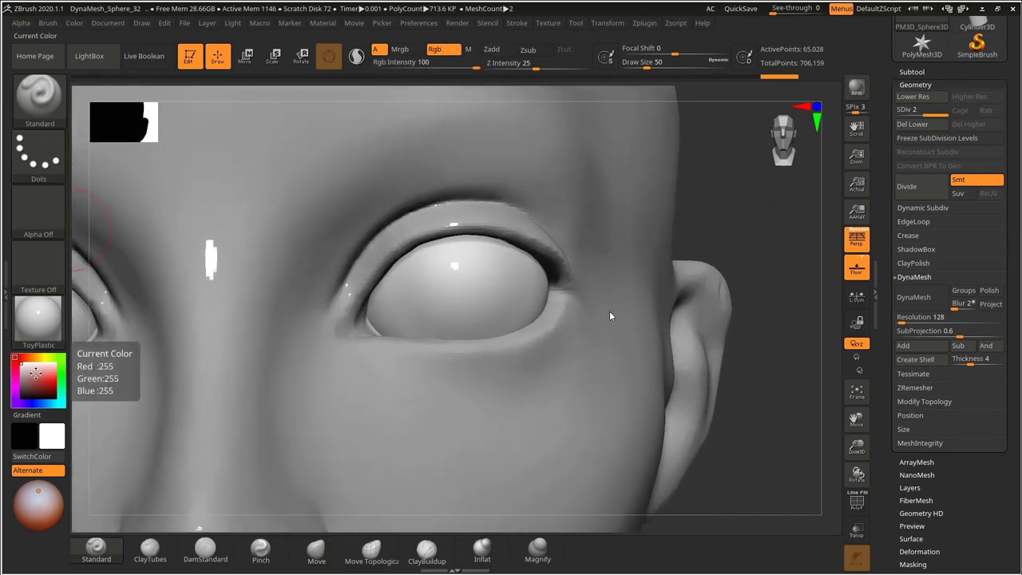
Paint a round dark green iris on the front of the eyeballs at draw size 35, undoing the first attempts.
left_click(61, 368)
left_click_drag(49, 381, 32, 389)
left_click_drag(456, 288, 465, 283)
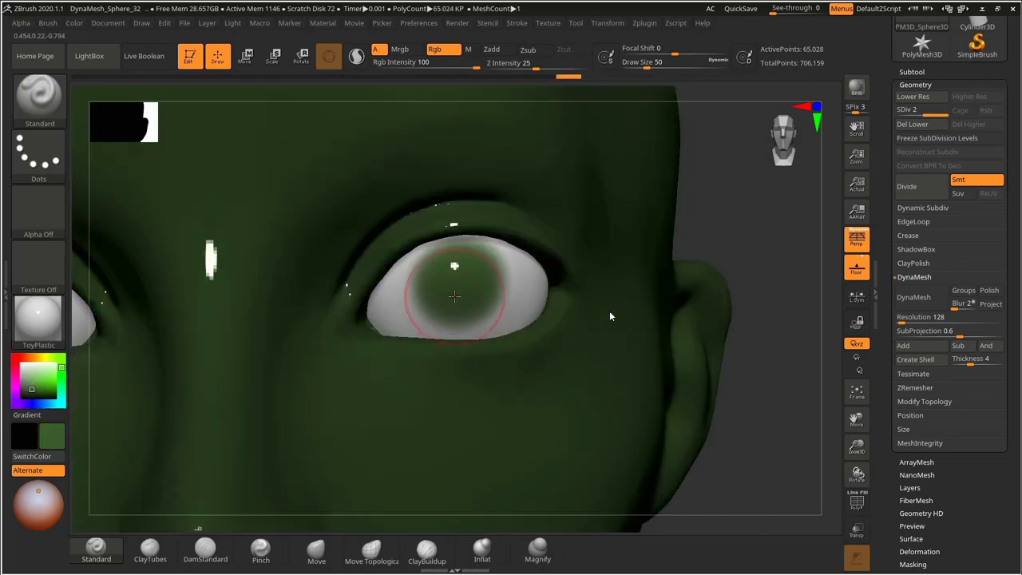
key("ctrl+z")
left_click_drag(32, 389, 26, 392)
mouse_move(440, 289)
left_mouse_down()
mouse_move(439, 268)
mouse_move(471, 289)
mouse_move(443, 251)
mouse_move(497, 300)
mouse_move(474, 319)
mouse_move(501, 262)
left_mouse_up()
mouse_move(587, 296)
right_mouse_down("ctrl")
mouse_move(605, 237)
mouse_move(785, 270)
right_mouse_up("ctrl")
key("ctrl+z")
key("s")
mouse_move(449, 274)
left_mouse_down()
mouse_move(427, 299)
mouse_move(528, 266)
mouse_move(434, 279)
mouse_move(497, 303)
left_mouse_up()
mouse_move(817, 363)
left_mouse_down()
mouse_move(719, 321)
mouse_move(786, 364)
left_mouse_up()
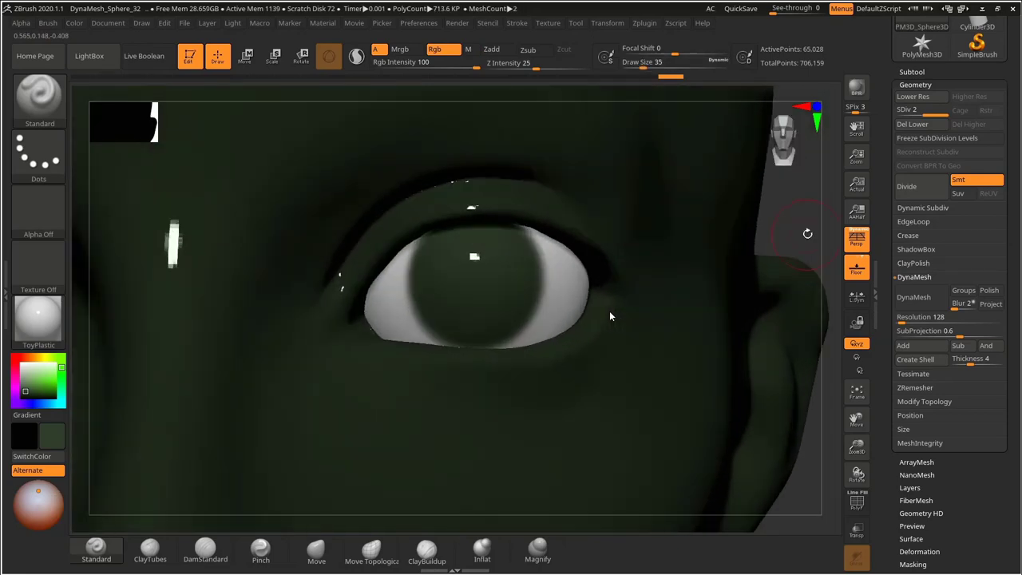
Paint a round black pupil in the centre of the iris at draw size 23.
right_click_drag(808, 233, 710, 229, "ctrl")
left_click_drag(710, 228, 711, 221)
right_click_drag(712, 222, 786, 239, "ctrl")
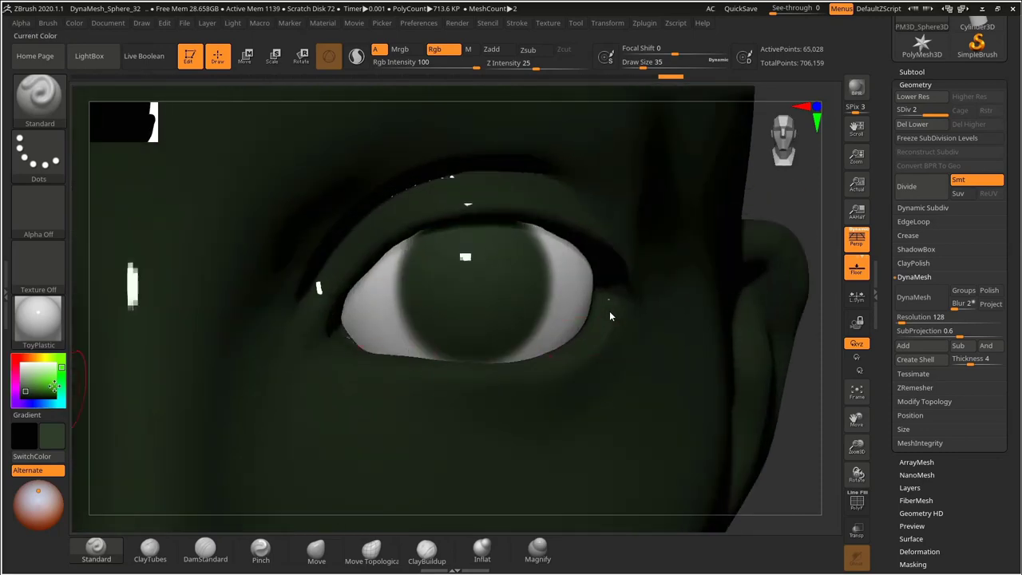
left_click(22, 398)
key("bracketleft")
key("bracketleft")
mouse_move(477, 285)
left_mouse_down()
mouse_move(468, 276)
mouse_move(473, 305)
left_mouse_up()
Paint lighter green tones in the lower part of the iris around the pupil at draw size 16.
left_click_drag(31, 390, 38, 390)
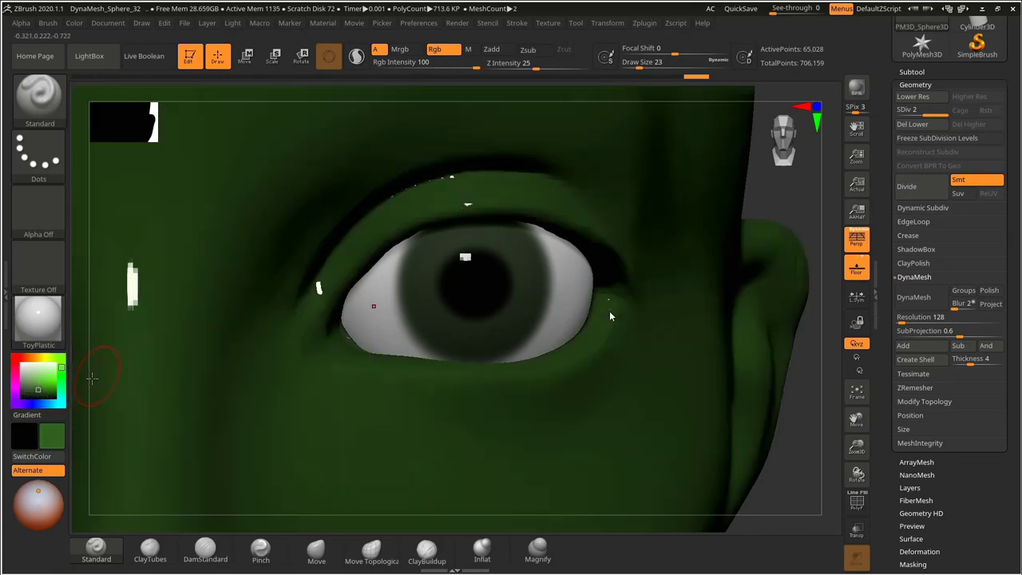
key("s")
left_click(428, 303)
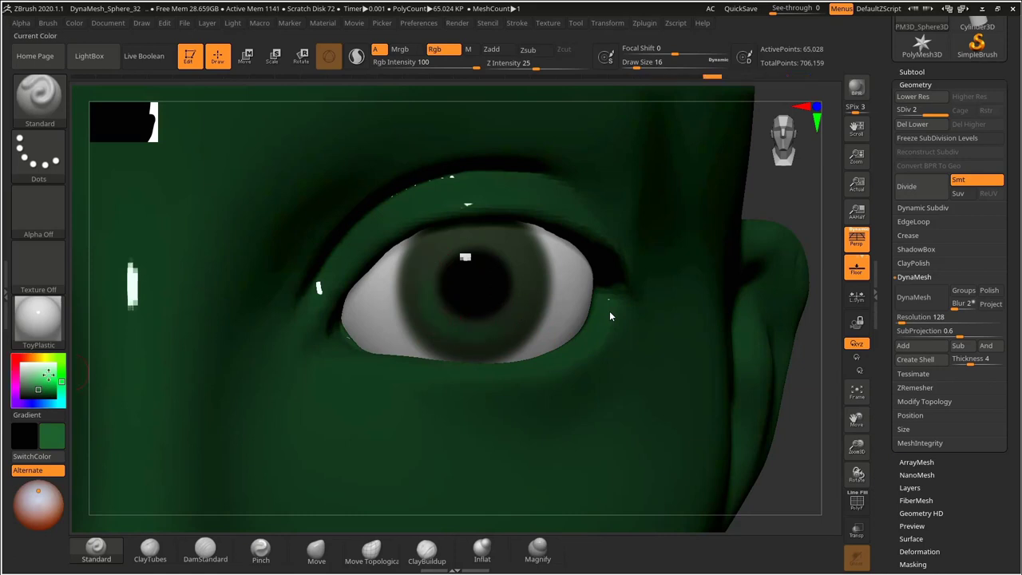
left_click_drag(30, 386, 30, 385)
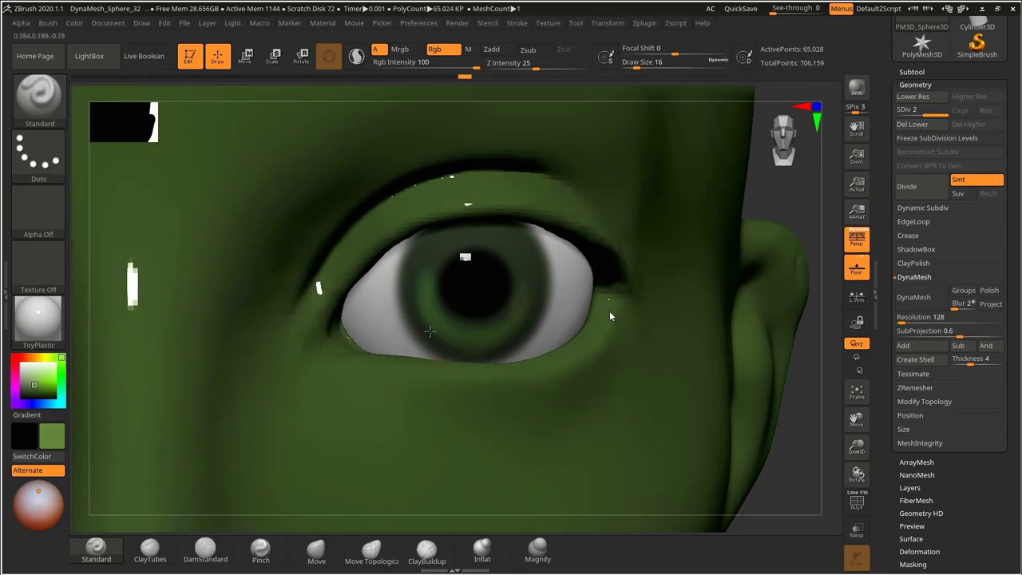
Darken the upper part and outer rim of the iris with black at draw size 21.
left_click_drag(37, 386, 26, 395)
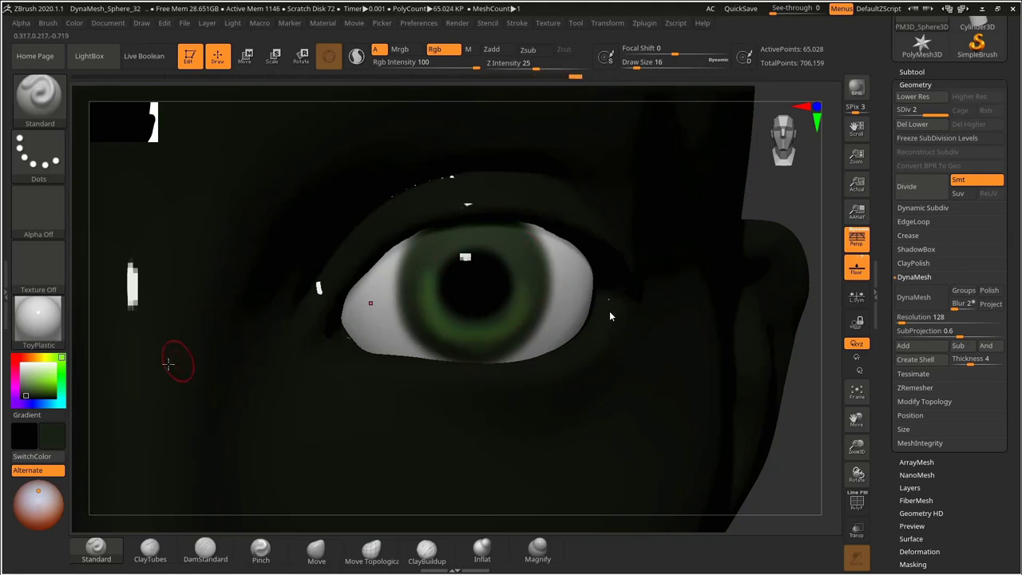
left_click(21, 398)
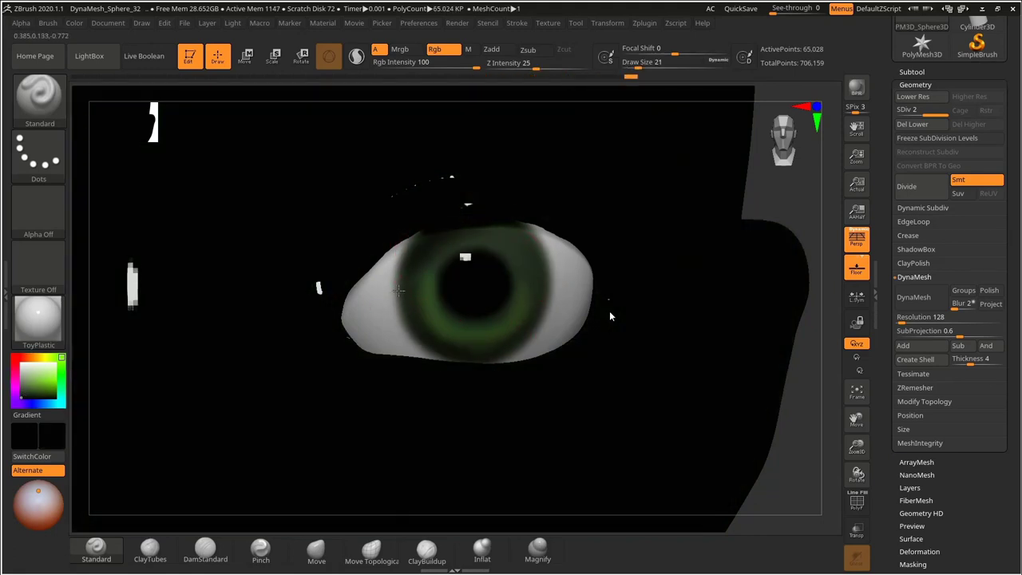
left_click_drag(434, 257, 481, 238)
mouse_move(511, 246)
left_mouse_down()
mouse_move(447, 247)
mouse_move(457, 235)
mouse_move(425, 310)
mouse_move(417, 289)
left_mouse_up()
Reduce the draw size to 3, undo the last fine strokes and subdivide the eyeballs to level 3.
key("s")
key("s")
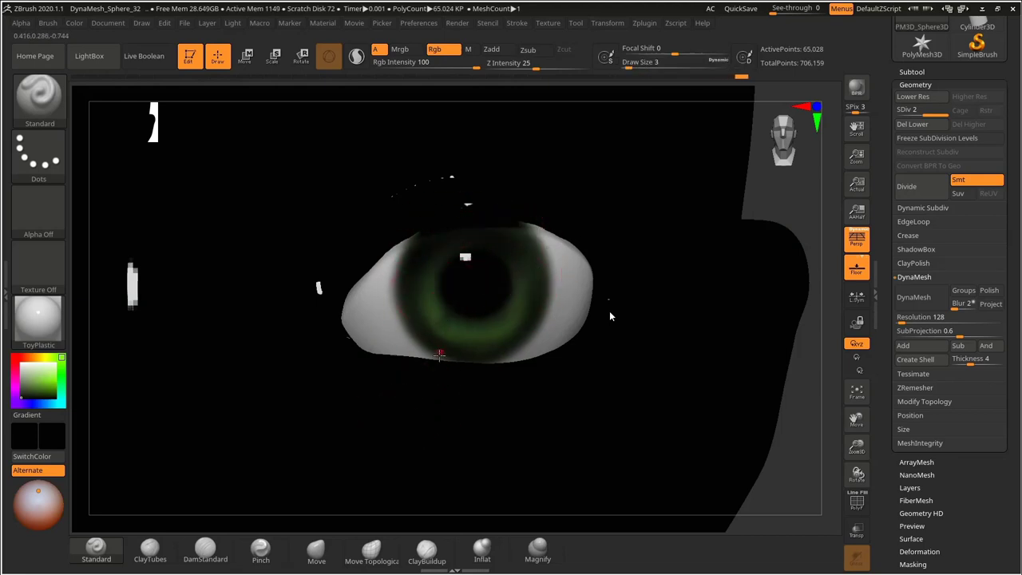
key("ctrl+z")
key("ctrl+z")
key("ctrl+shift+z")
key("ctrl+d")
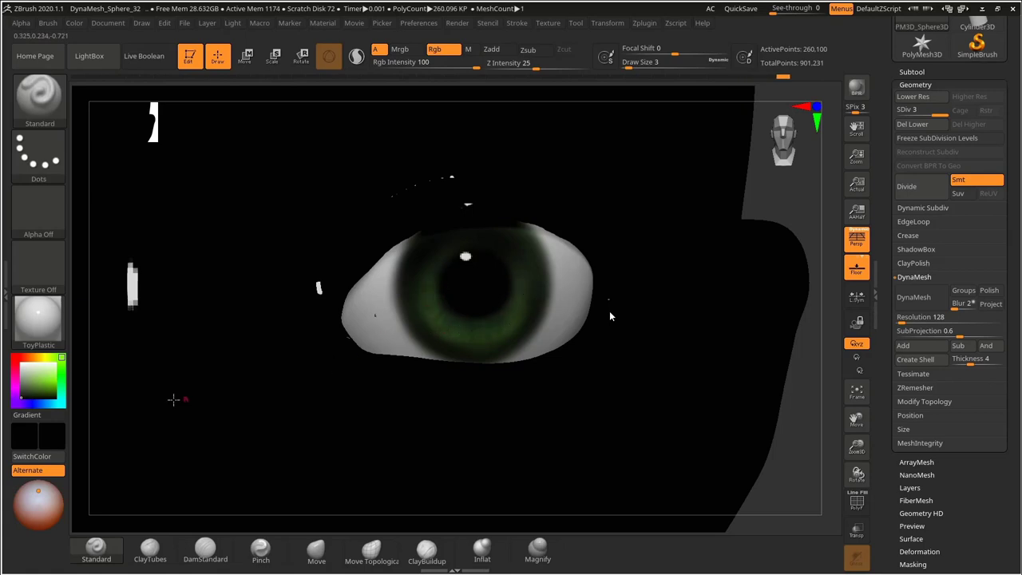
Try painting fine green lines in the lower iris at draw size 3, and undo the strokes.
mouse_move(174, 400)
left_mouse_down()
mouse_move(436, 312)
mouse_move(494, 329)
left_mouse_up()
key("ctrl+z")
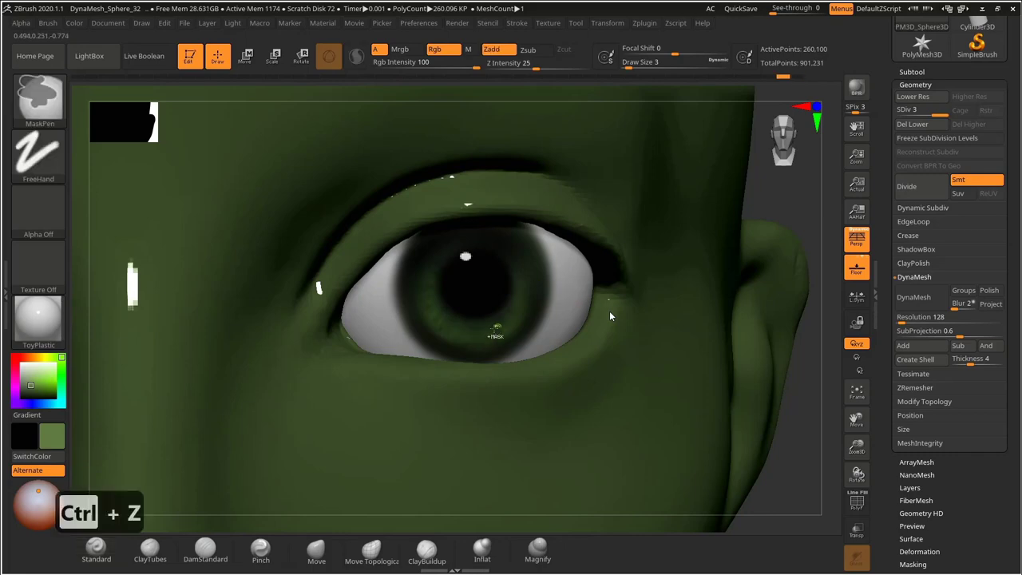
left_click_drag(30, 388, 28, 393)
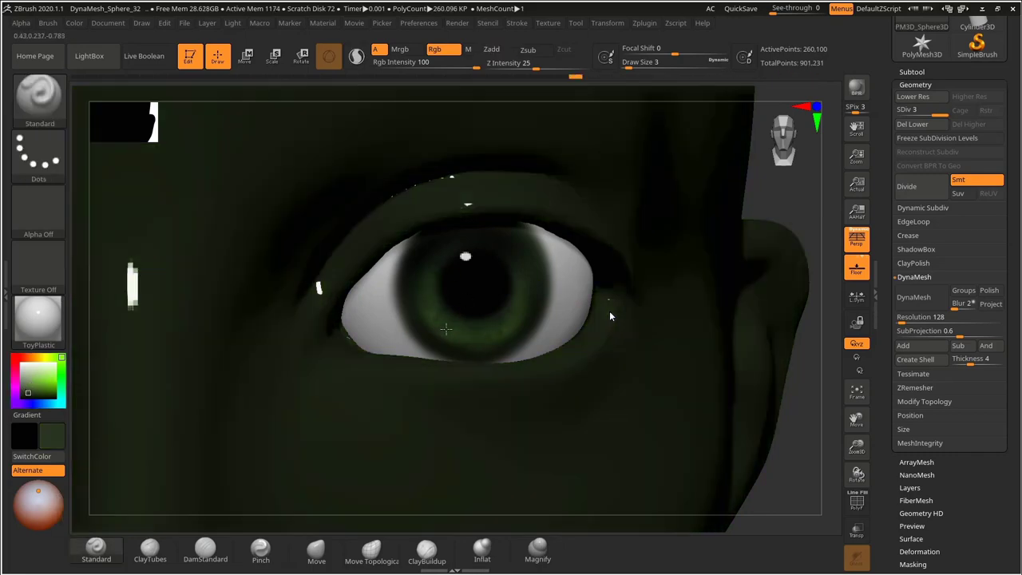
key("ctrl+z")
key("ctrl+z")
key("ctrl+z")
key("ctrl+z")
key("ctrl+z")
key("ctrl+z")
key("ctrl+z")
key("ctrl+z")
key("ctrl+z")
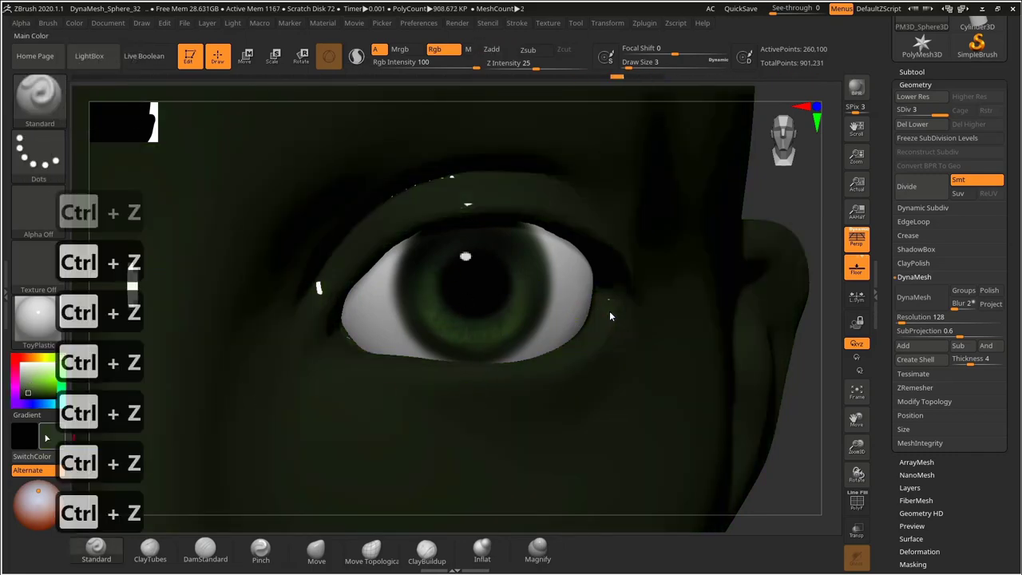
Paint thin bright green radial lines across the lower iris at draw size 3.
left_click_drag(47, 438, 445, 301)
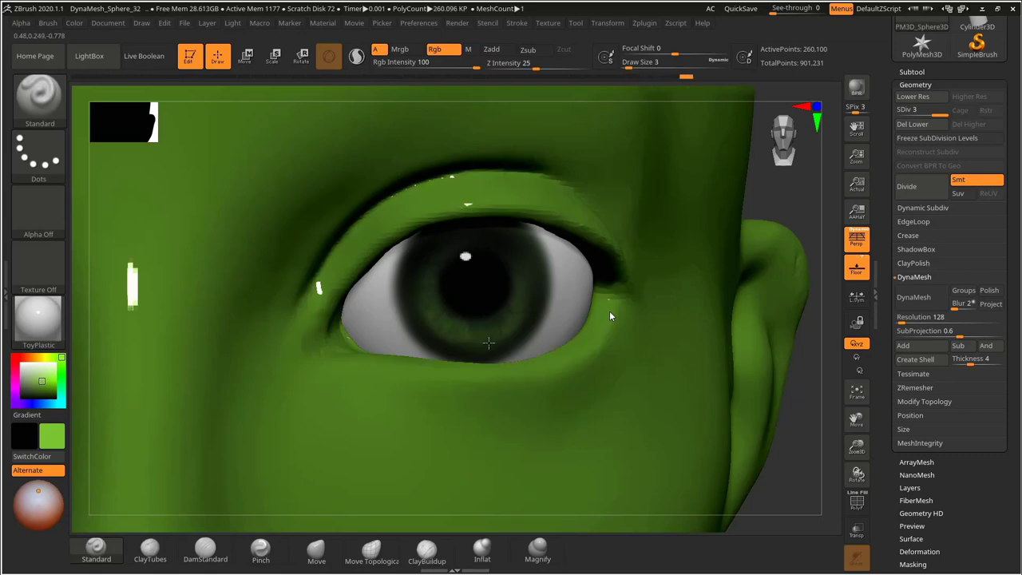
left_click_drag(698, 291, 791, 276, "alt")
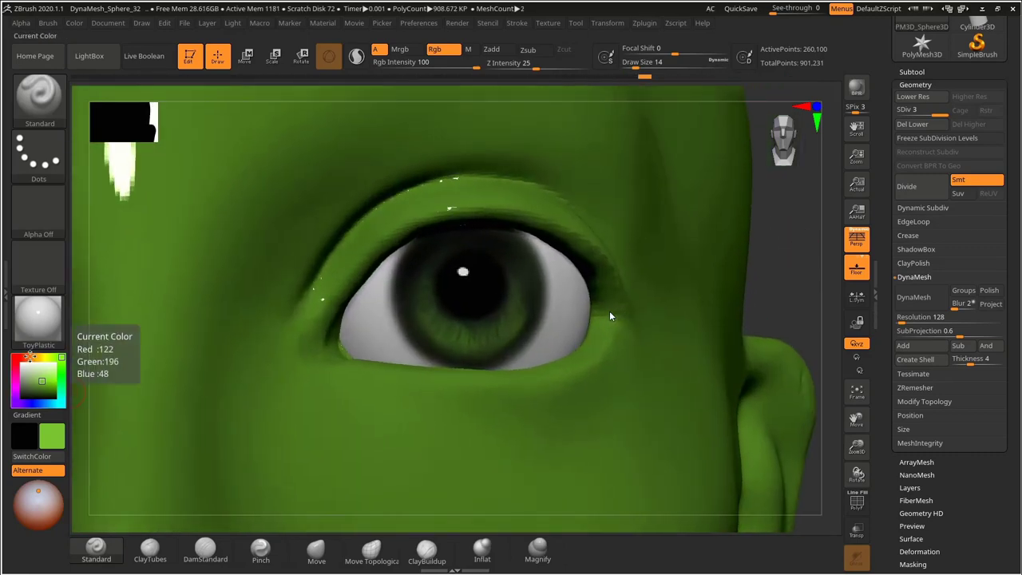
Tint the corners of the eye white with a pale reddish brown at draw size 37, undoing the last strokes.
left_click(30, 358)
left_click(23, 381)
left_click(25, 359)
key("s")
left_click(342, 310)
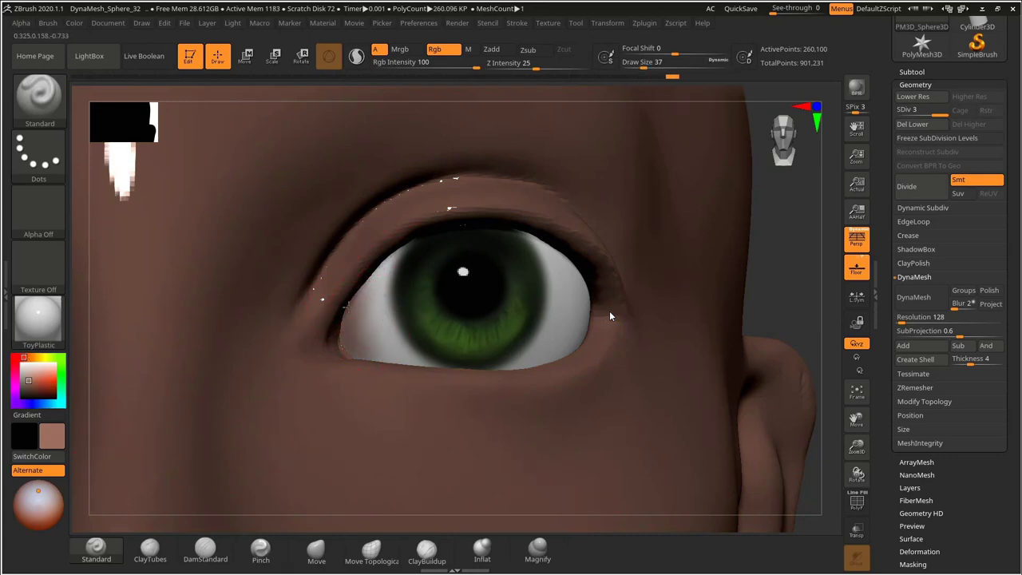
left_click_drag(804, 294, 723, 296)
left_click_drag(565, 261, 592, 345)
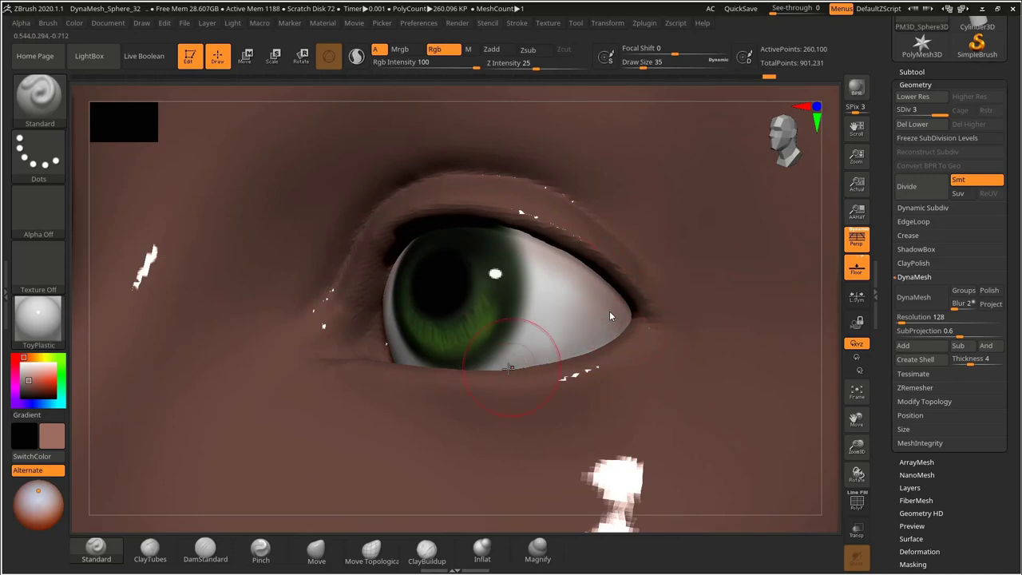
key("ctrl+z")
key("ctrl+z")
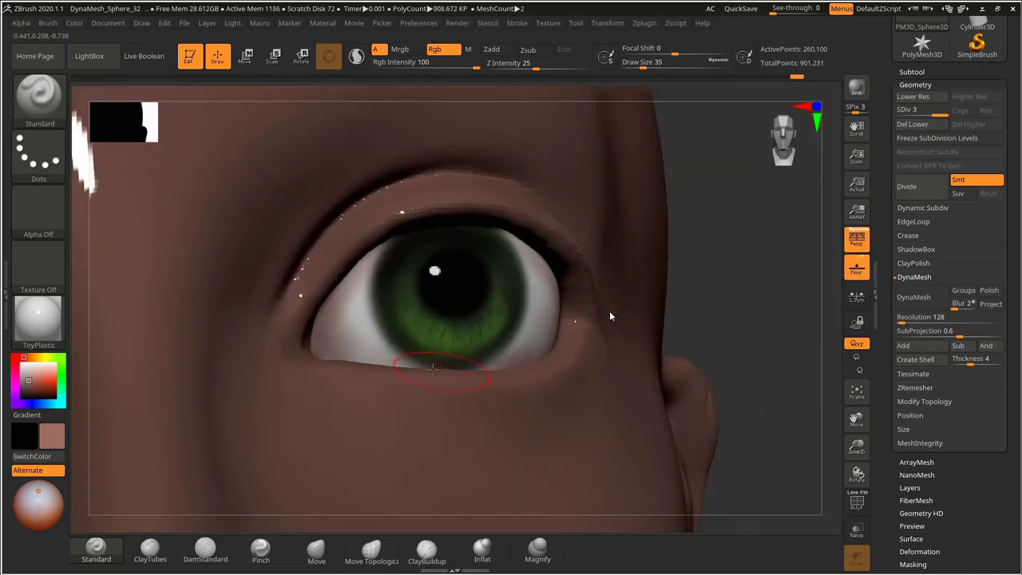
Paint the reddish tint along the inner and outer edges of the eye white at draw size 12.
left_click_drag(716, 304, 634, 306)
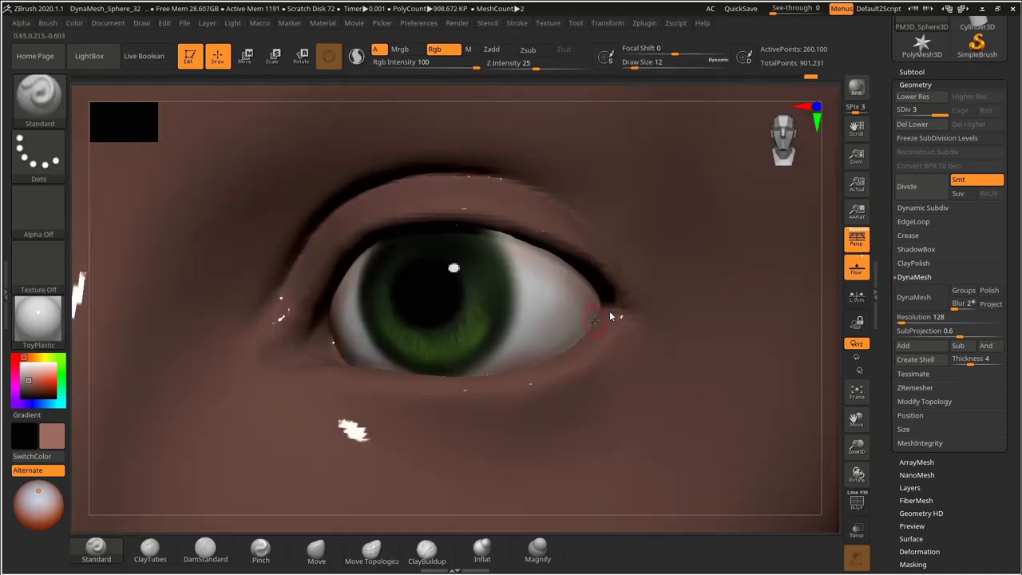
mouse_move(833, 267)
left_mouse_down()
mouse_move(822, 239)
mouse_move(805, 238)
mouse_move(810, 287)
mouse_move(825, 232)
left_mouse_up()
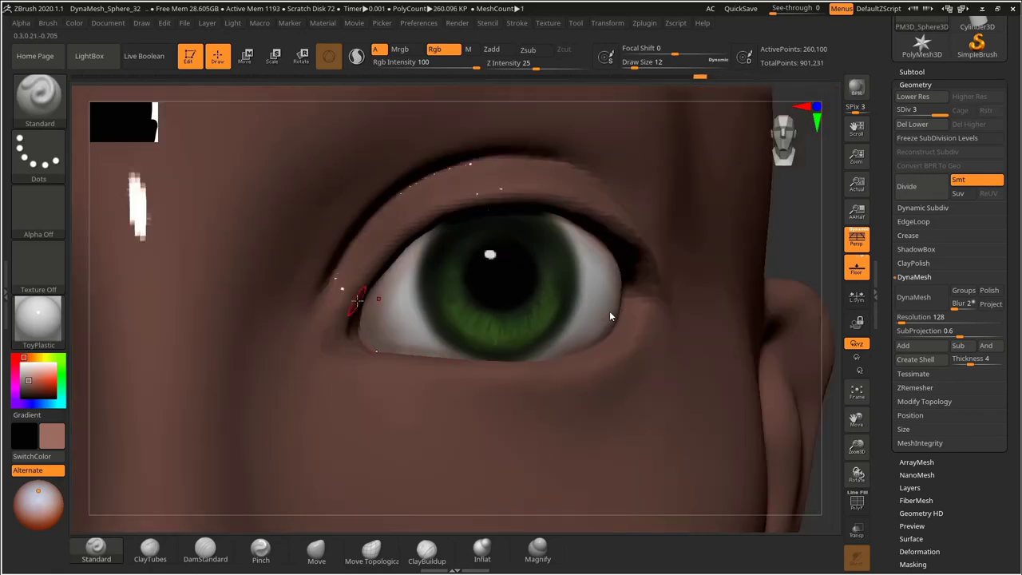
left_click_drag(365, 307, 381, 331)
Try painting fine reddish strokes on the outer eye white at draw size 3, and undo them.
left_click_drag(804, 249, 743, 252)
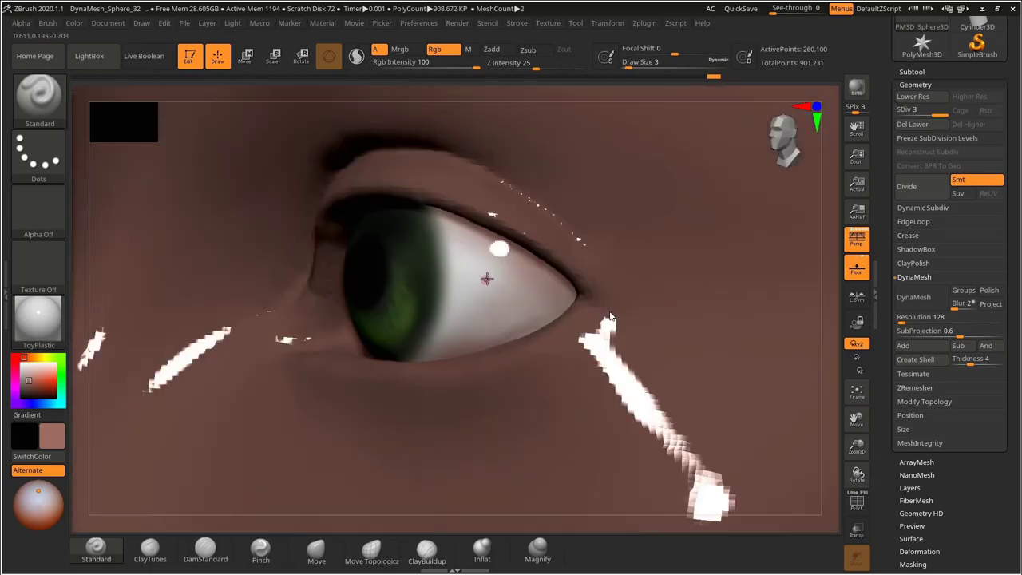
key("ctrl+z")
key("ctrl+z")
key("ctrl+z")
key("ctrl+z")
key("ctrl+z")
Set the paint colour to white and try other materials on the head, returning to MatCap Skin06.
left_click_drag(830, 244, 680, 238, "alt")
left_click_drag(232, 271, 476, 292)
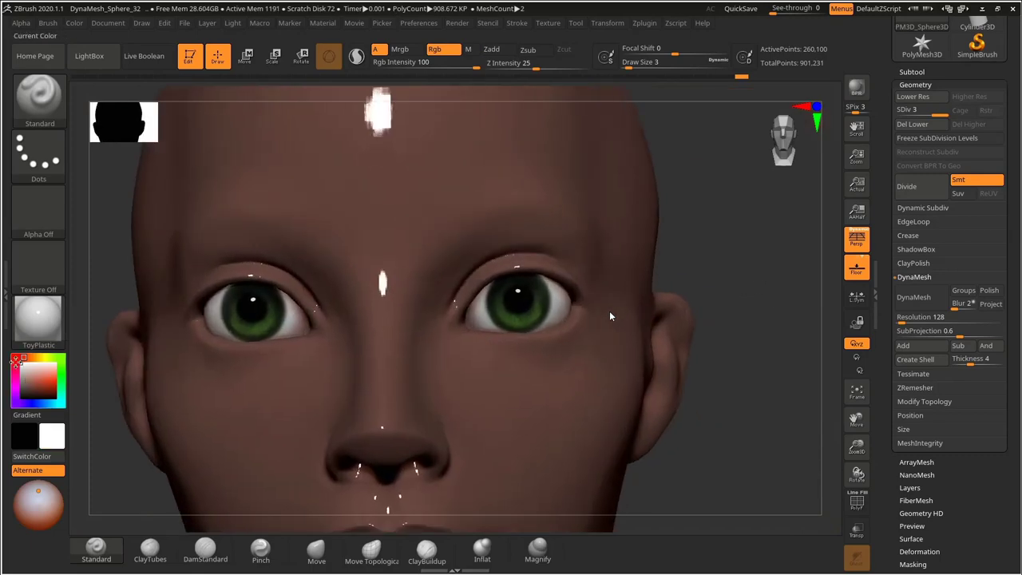
left_click_drag(16, 361, 15, 360)
left_click(39, 321)
left_click(209, 404)
left_click_drag(767, 271, 639, 272, "alt")
left_click_drag(639, 273, 595, 268)
left_click_drag(595, 267, 651, 273, "alt")
left_click(39, 322)
left_click(383, 277)
mouse_move(651, 272)
left_mouse_down("alt")
mouse_move(734, 278)
mouse_move(758, 263)
mouse_move(799, 266)
left_mouse_up("alt")
Undo the last change and select the head subtool.
key("ctrl+z")
key("s")
left_click(452, 429)
left_click(430, 413, "alt")
left_click_drag(707, 362, 669, 355)
mouse_move(669, 355)
left_mouse_down("alt")
mouse_move(680, 318)
mouse_move(684, 351)
left_mouse_up("alt")
Reshape the outer part of the upper eyelid using the Move brush at draw size 73.
left_click(325, 548)
key("s")
left_click(475, 272)
mouse_move(674, 263)
left_mouse_down()
mouse_move(724, 299)
mouse_move(704, 295)
left_mouse_up()
key("s")
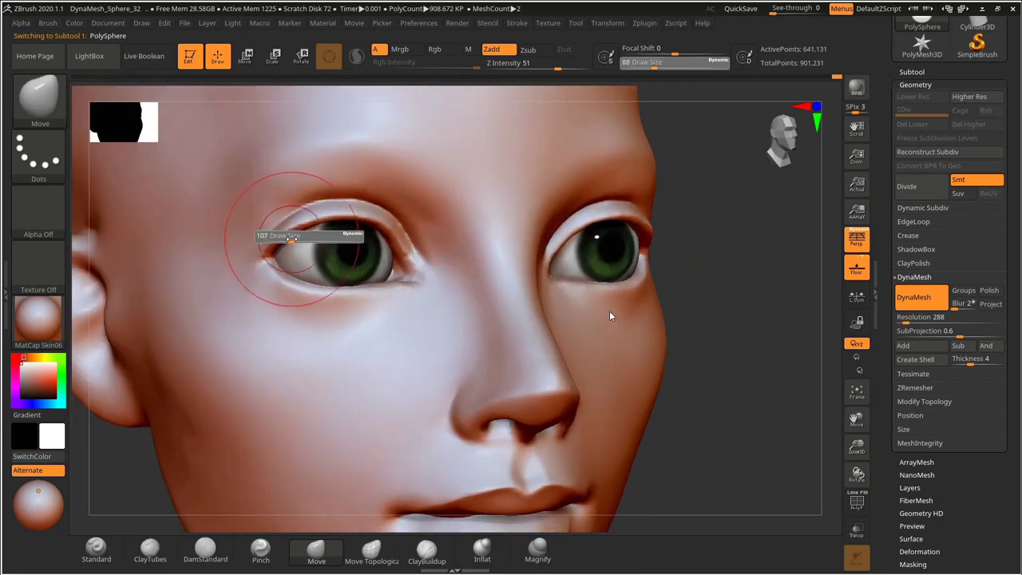
left_click(297, 235)
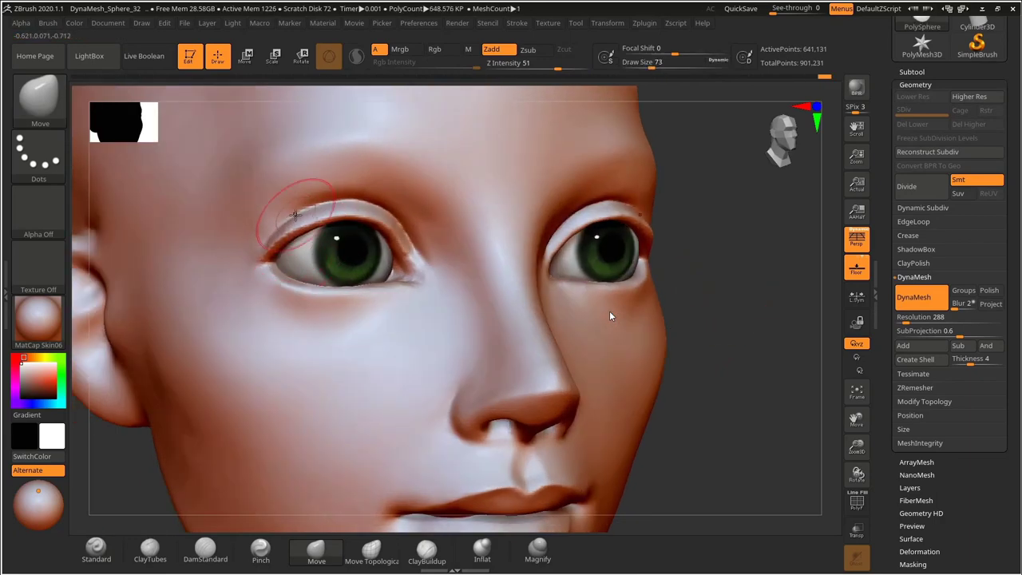
Adjust the outer lower eyelid with the Move brush at draw size 70 and smooth the skin below the eye.
key("s")
left_click(278, 290)
left_click_drag(276, 283, 281, 277)
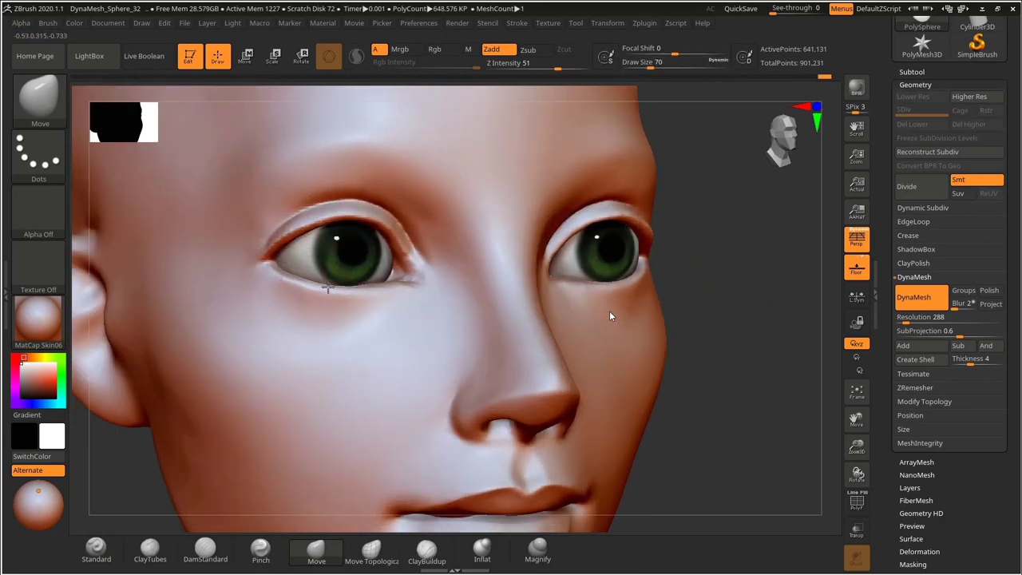
mouse_move(675, 292)
left_mouse_down()
mouse_move(739, 294)
mouse_move(677, 297)
left_mouse_up()
left_click_drag(383, 310, 431, 307, "shift")
mouse_move(723, 236)
left_mouse_down()
mouse_move(694, 235)
mouse_move(703, 304)
left_mouse_up()
mouse_move(144, 399)
left_mouse_down()
mouse_move(150, 323)
mouse_move(171, 434)
mouse_move(207, 444)
left_mouse_up()
Refine the outer eye corner and nearby eyelid shape using the Move brush at draw sizes 50 and 73.
left_click_drag(781, 308, 773, 281)
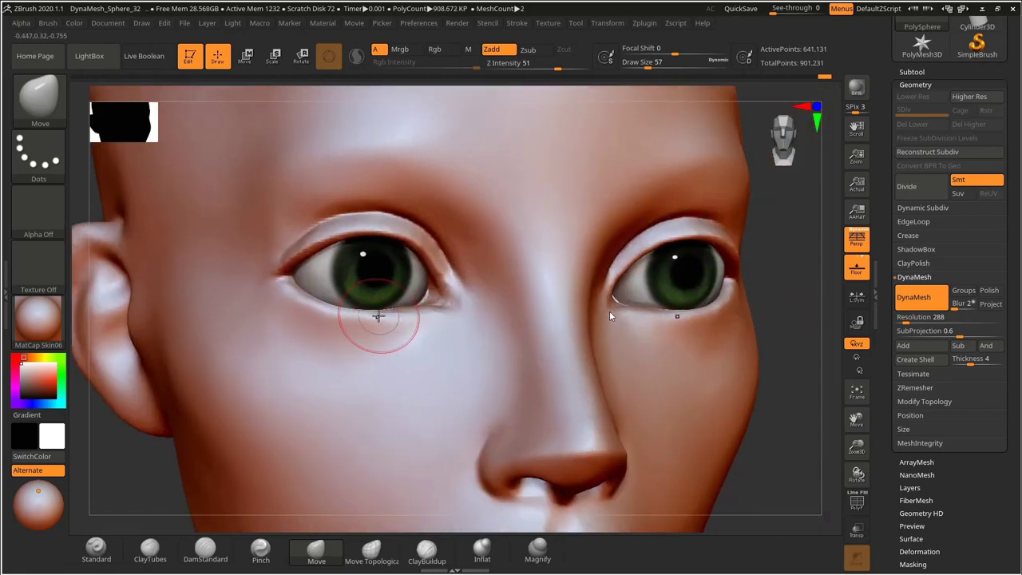
key("s")
left_click_drag(312, 286, 310, 286)
left_click_drag(123, 443, 151, 431, "alt")
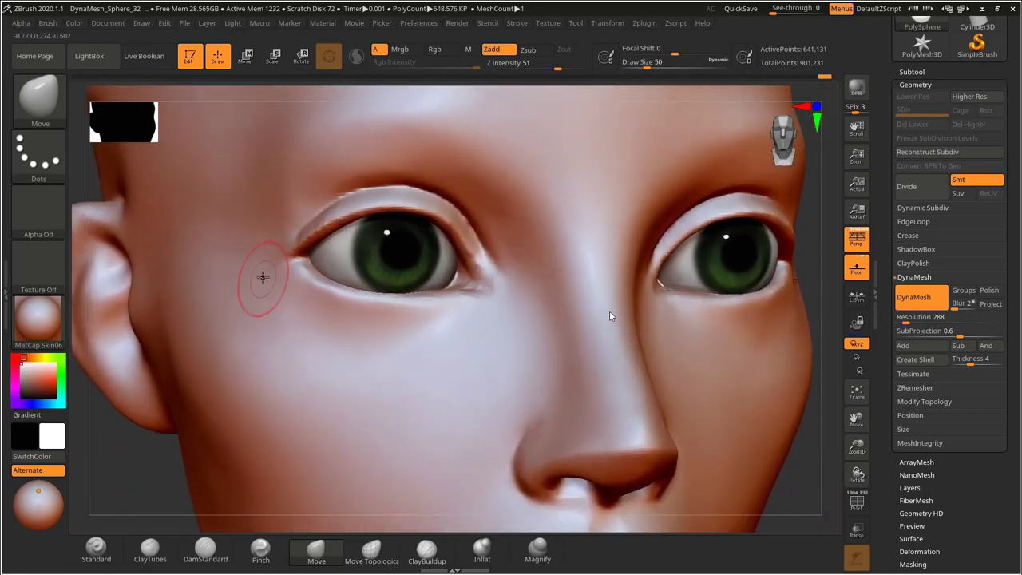
key("s")
left_click_drag(274, 249, 287, 250)
left_click_drag(834, 257, 815, 283, "alt")
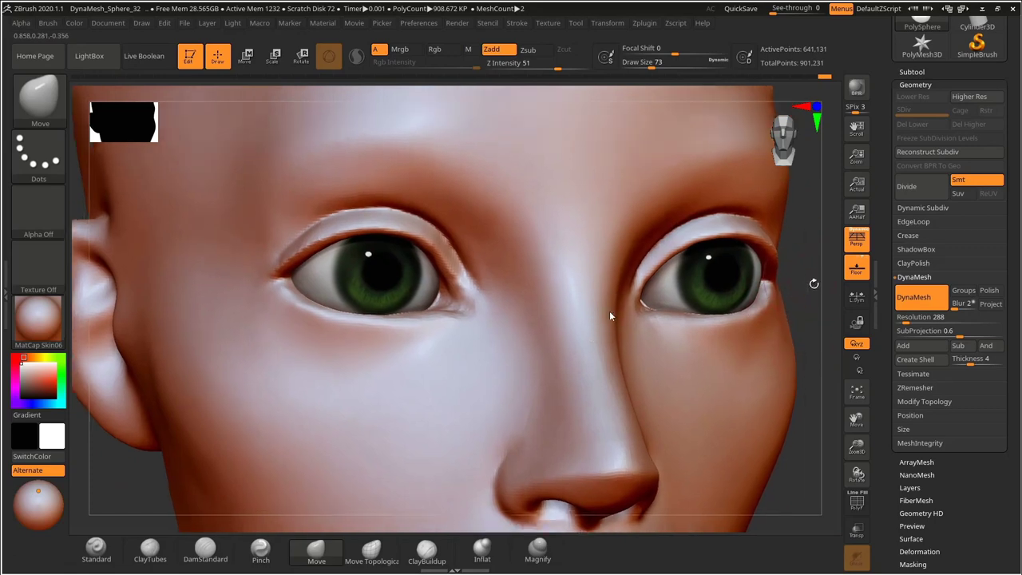
Mask the outer half of the upper eyelid with the MaskPen brush at draw size 26.
key("s")
mouse_move(307, 248)
left_mouse_down()
mouse_move(276, 268)
mouse_move(354, 229)
left_mouse_up()
key("s")
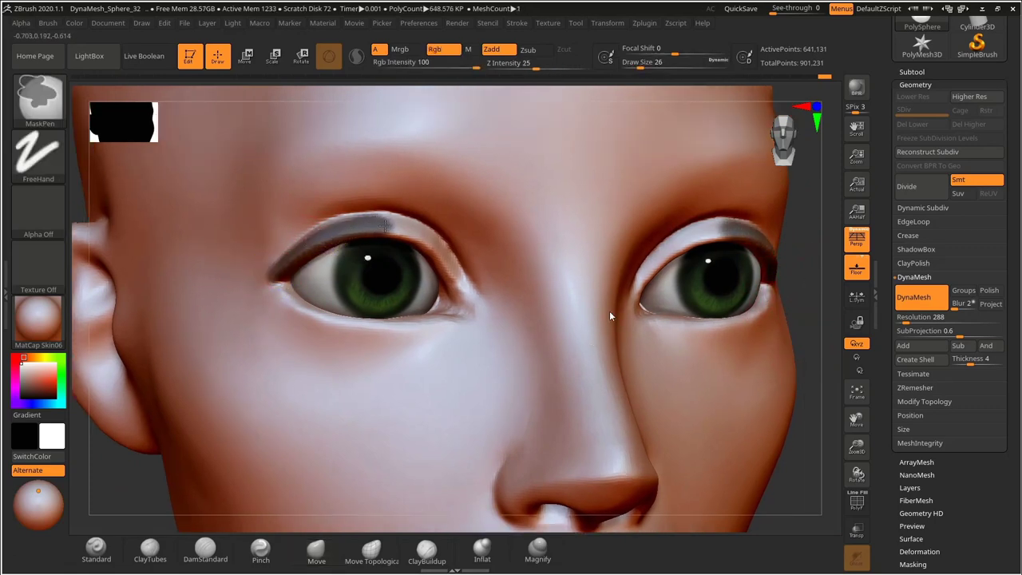
Undo the last masking changes on the upper eyelids.
key("ctrl+z")
key("ctrl+z")
key("ctrl+z")
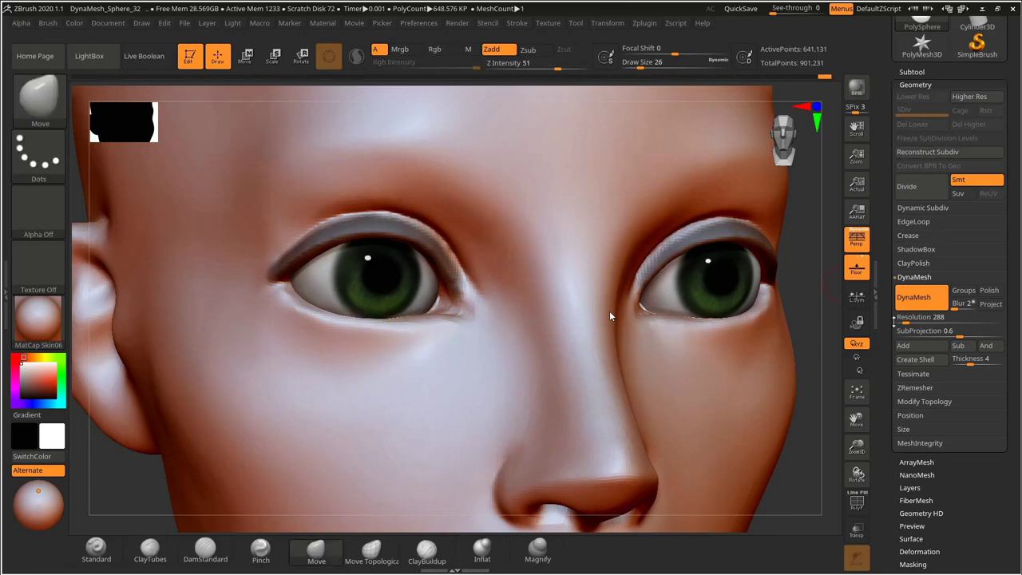
Extract the masked upper eyelid strips as separate meshes and accept them as a new subtool.
left_click(922, 71)
left_click(909, 365)
left_click(916, 390)
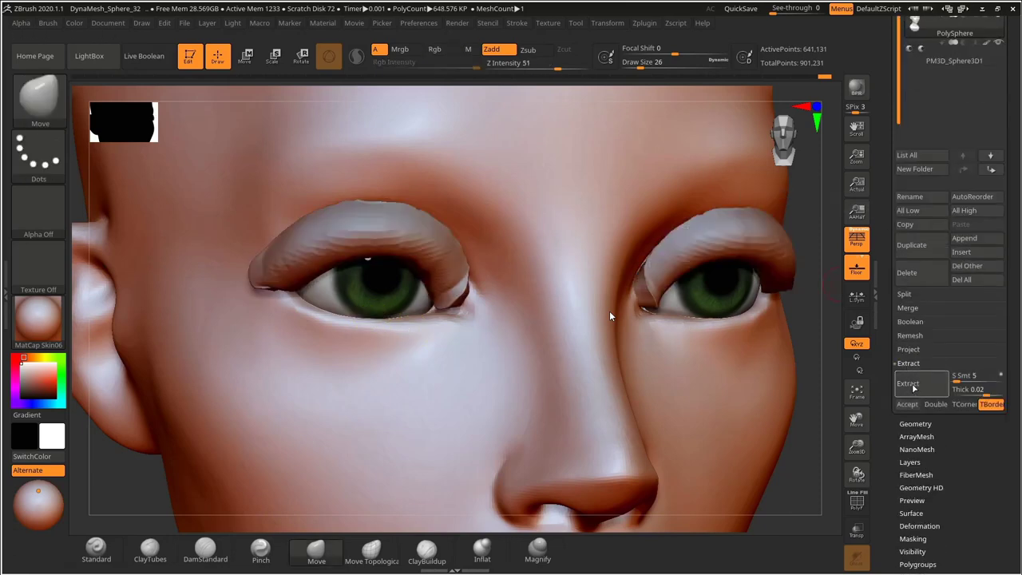
left_click(957, 391)
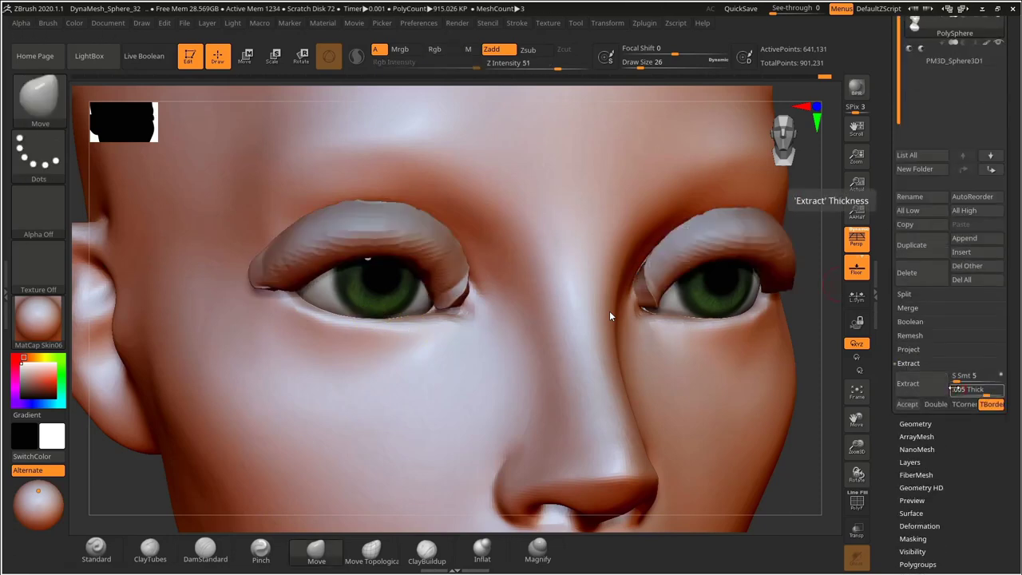
key("Return")
left_click(919, 385)
left_click(914, 407)
Select the extracted lash strip and smooth its outer end at draw size 76.
left_click(753, 238, "alt")
mouse_move(831, 275)
left_mouse_down()
mouse_move(755, 265)
mouse_move(801, 244)
left_mouse_up()
key("bracketright")
key("bracketright")
key("bracketright")
key("bracketright")
key("bracketright")
left_click_drag(302, 298, 292, 303, "shift")
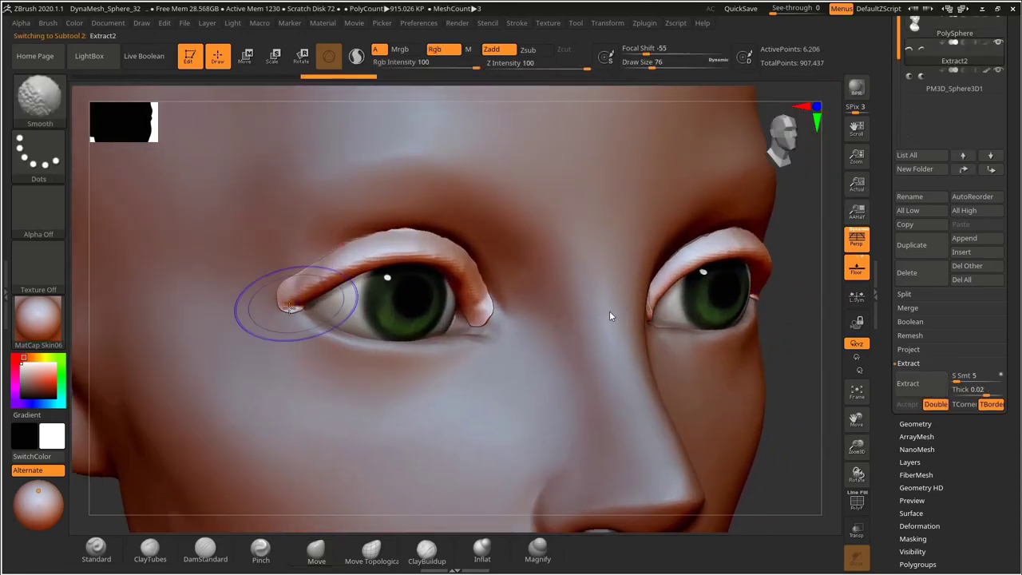
Remesh the lash strip with DynaMesh at resolution 328 and smooth it along its length.
left_click(913, 423)
left_click(921, 226)
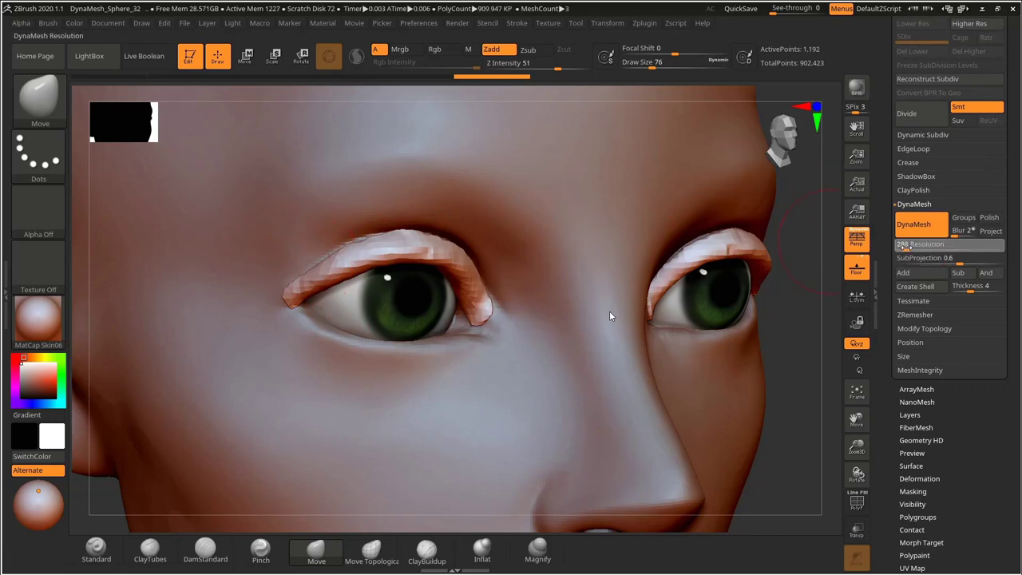
left_click_drag(903, 245, 908, 246)
mouse_move(805, 265)
left_mouse_down("ctrl")
mouse_move(821, 278)
mouse_move(800, 276)
left_mouse_up("ctrl")
left_click_drag(329, 271, 477, 313, "shift")
Adjust the ends of the lash strip from below with the Move brush at draw size 50.
left_click_drag(807, 297, 779, 294)
left_click_drag(387, 525, 360, 494)
key("b")
key("m")
key("v")
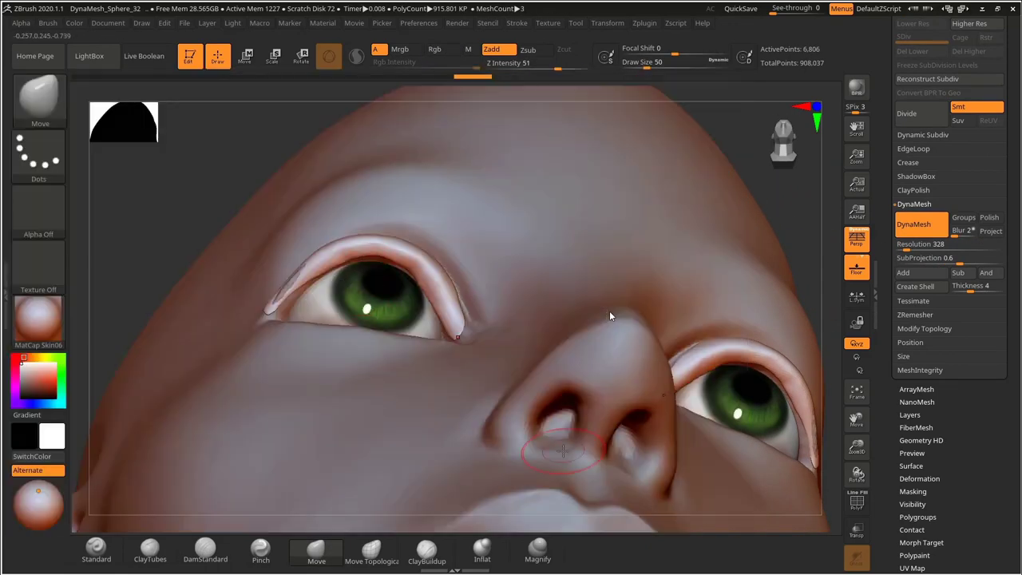
Thicken the outer half of the lash strip with the Inflat brush and smooth its middle and inner part.
left_click(482, 550)
mouse_move(149, 228)
left_mouse_down("shift")
mouse_move(145, 268)
mouse_move(179, 270)
left_mouse_up("shift")
mouse_move(318, 254)
left_mouse_down()
mouse_move(285, 276)
mouse_move(331, 250)
mouse_move(297, 269)
left_mouse_up()
left_click_drag(391, 243, 463, 281, "shift")
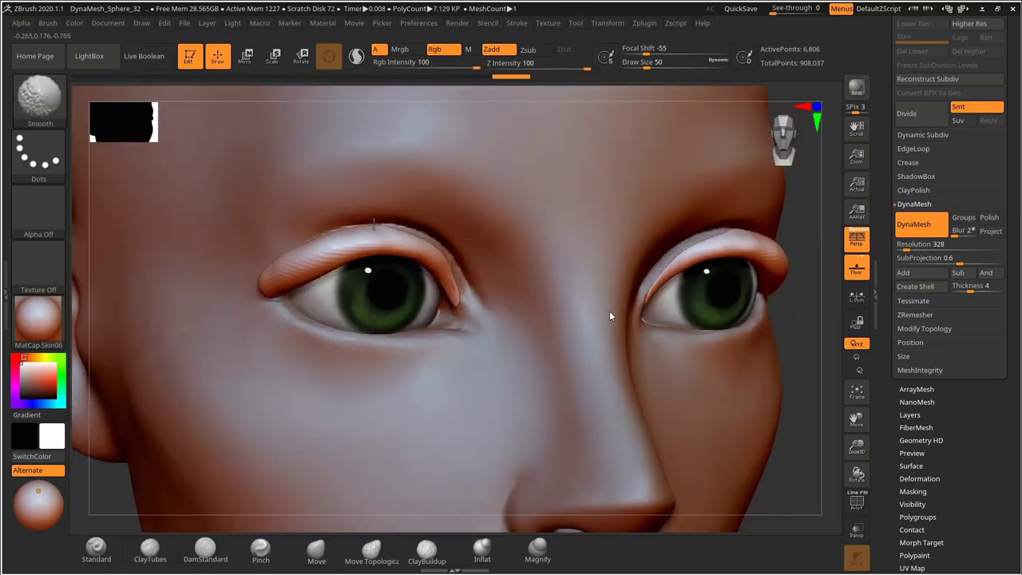
left_click_drag(374, 225, 412, 230, "shift")
Try to carve grooves along the lash strip with the DamStandard brush at draw size 62.
left_click(205, 550)
key("s")
mouse_move(289, 285)
left_mouse_down()
mouse_move(367, 234)
mouse_move(414, 243)
left_mouse_up()
key("ctrl+z")
mouse_move(104, 487)
left_mouse_down()
mouse_move(192, 449)
mouse_move(214, 455)
left_mouse_up()
mouse_move(407, 238)
left_mouse_down()
mouse_move(435, 220)
mouse_move(511, 206)
left_mouse_up()
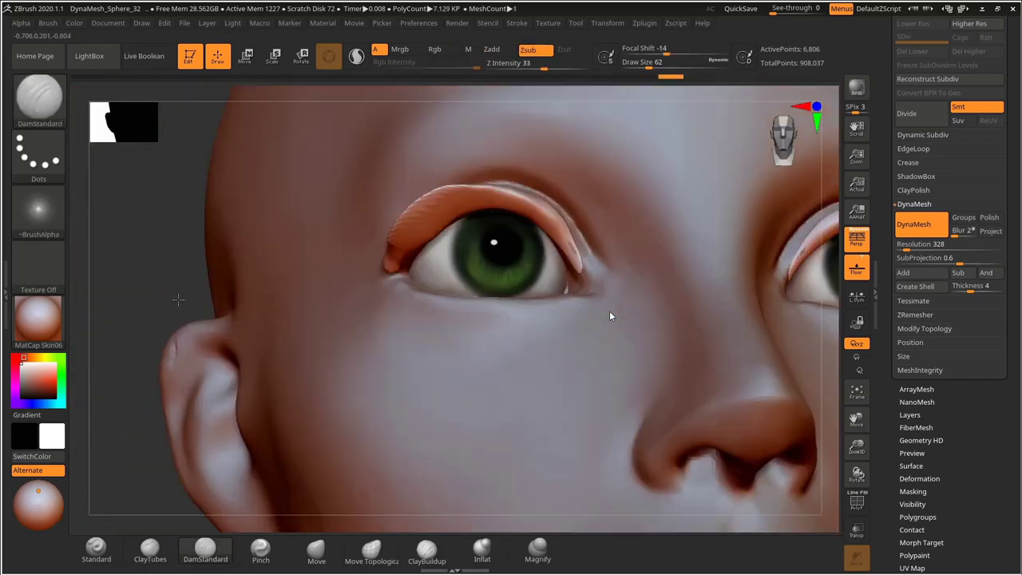
left_click_drag(178, 299, 182, 259)
mouse_move(417, 276)
left_mouse_down()
mouse_move(470, 214)
mouse_move(554, 240)
left_mouse_up()
left_click_drag(131, 307, 133, 265)
Undo the recent carving strokes on the lash strip.
key("ctrl+z")
key("ctrl+z")
key("ctrl+z")
key("ctrl+z")
key("ctrl+z")
key("ctrl+z")
key("ctrl+z")
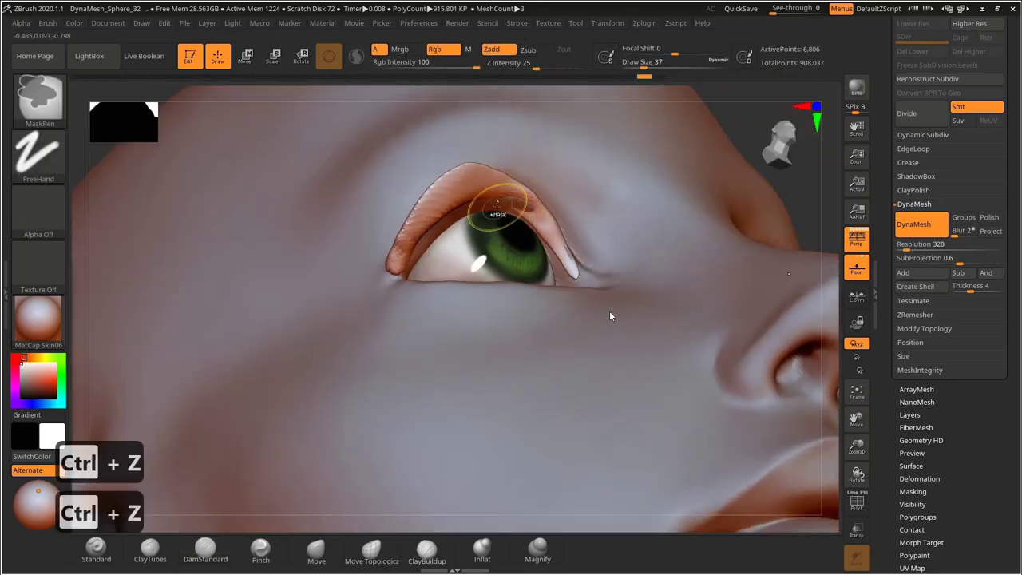
key("ctrl+z")
key("ctrl+z")
key("ctrl+z")
key("ctrl+z")
key("ctrl+z")
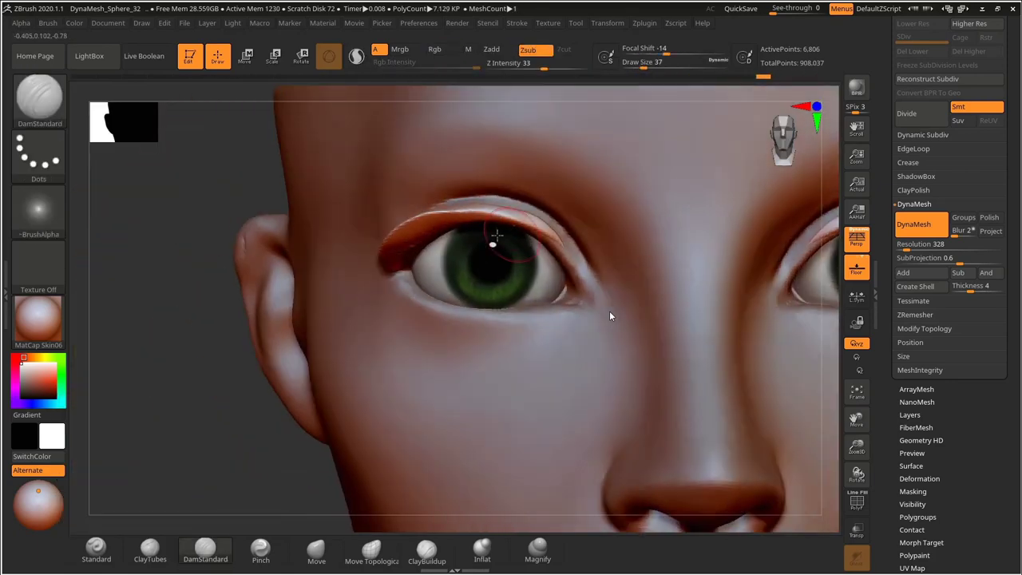
key("ctrl+z")
key("ctrl+z")
key("ctrl+z")
key("ctrl+z")
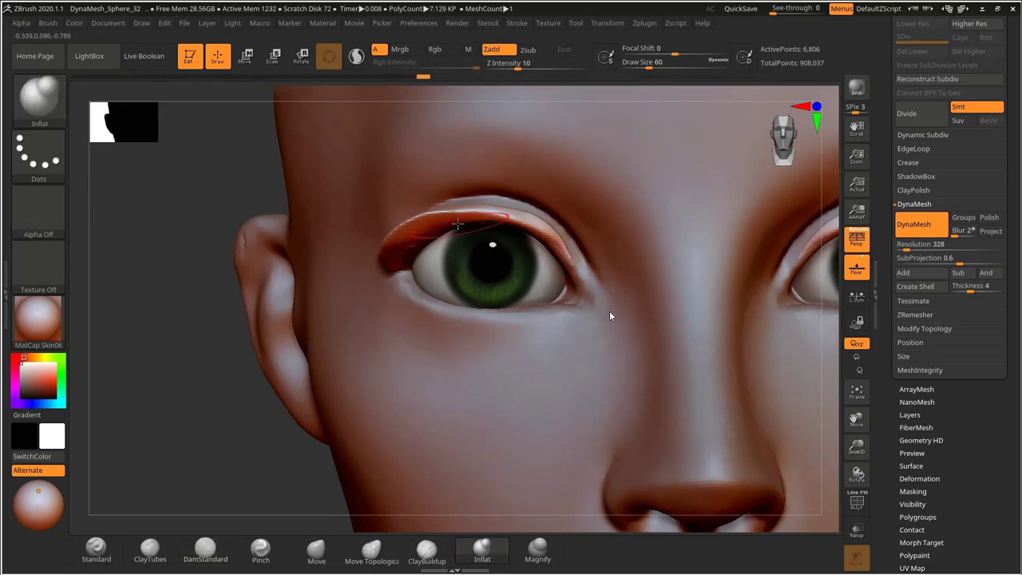
key("ctrl+z")
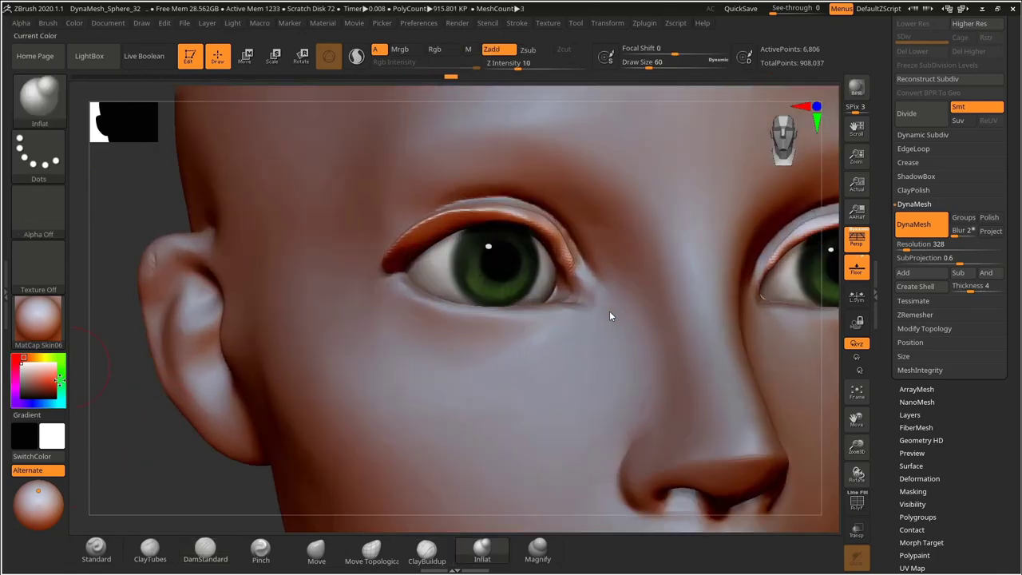
Switch to BasicMaterial and choose a near-black colour for the lash strip.
left_click(38, 321)
left_click(163, 406)
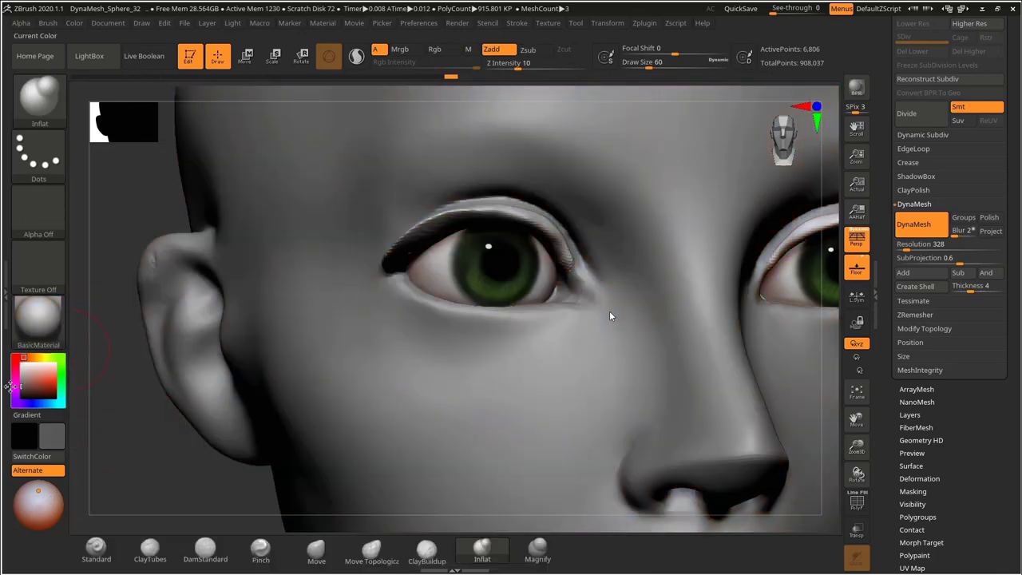
left_click_drag(9, 386, 26, 396)
left_click(32, 357)
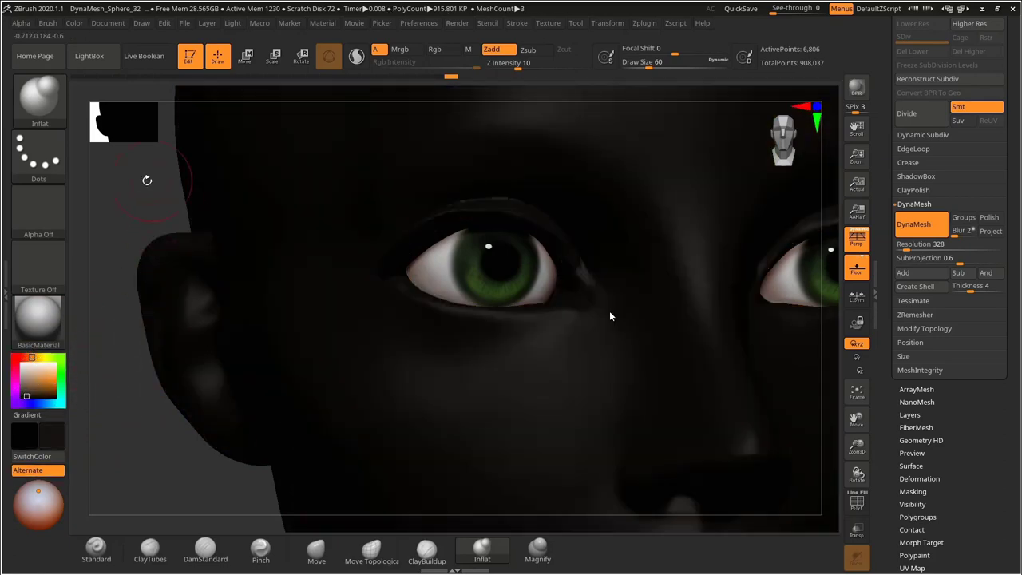
Fill the lash strip with the black colour and material using Mrgb, and set the display material back to MatCap Skin06.
left_click(488, 55)
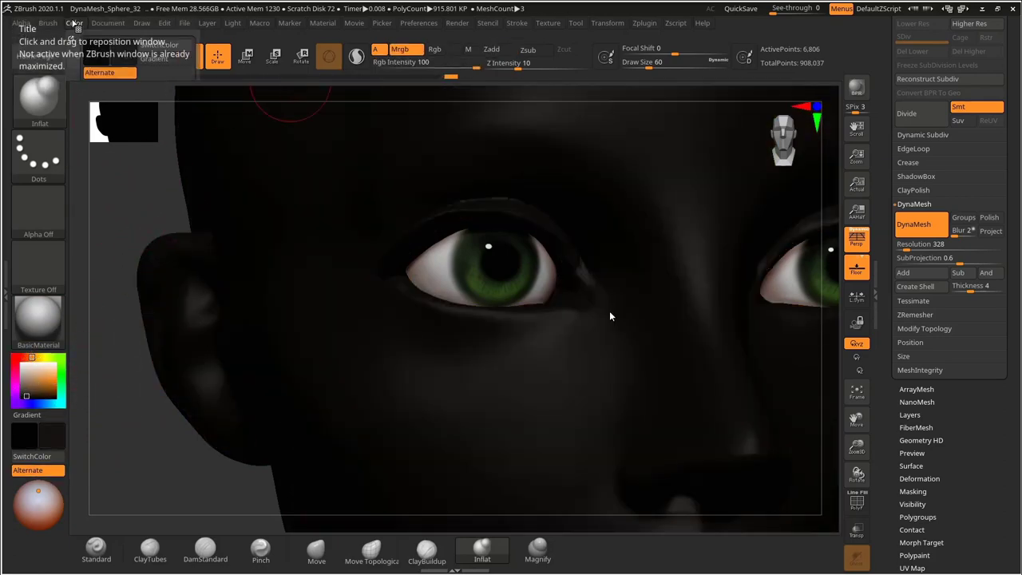
mouse_move(73, 23)
left_click(120, 262)
left_click_drag(13, 368, 14, 358)
left_click(38, 321)
left_click(165, 173)
left_click_drag(135, 206, 188, 279)
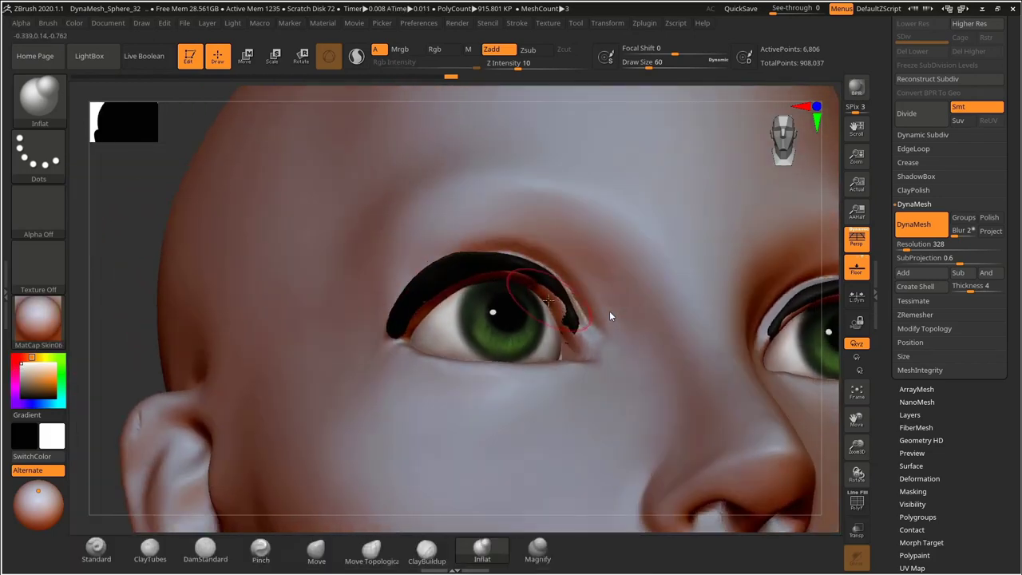
Try to move the inner end of the black lash strip with the Move brush at draw size 60.
mouse_move(107, 320)
left_mouse_down("alt")
mouse_move(104, 279)
mouse_move(158, 350)
mouse_move(152, 404)
left_mouse_up("alt")
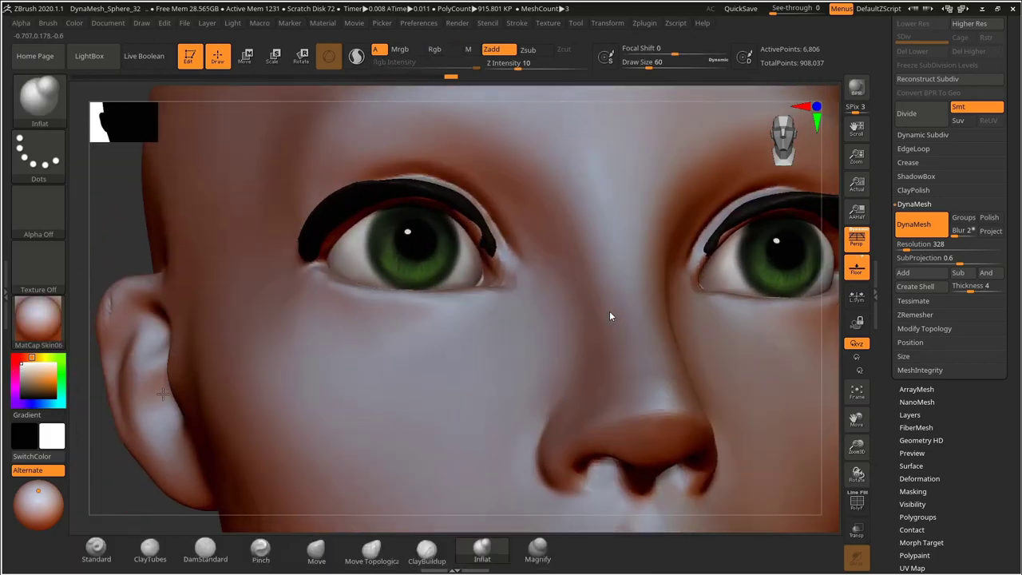
left_click_drag(119, 176, 150, 315, "alt")
left_click(316, 551)
left_click_drag(505, 335, 497, 319)
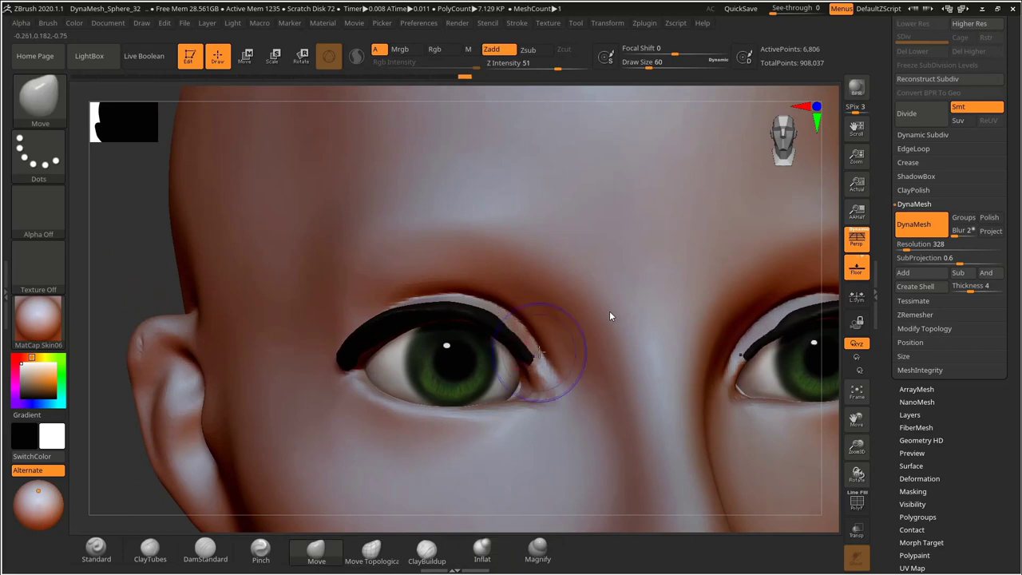
key("ctrl+z")
Even out the inner half of the lash curve from below with the Move brush at draw sizes 50 and 118.
right_click_drag(499, 320, 719, 227)
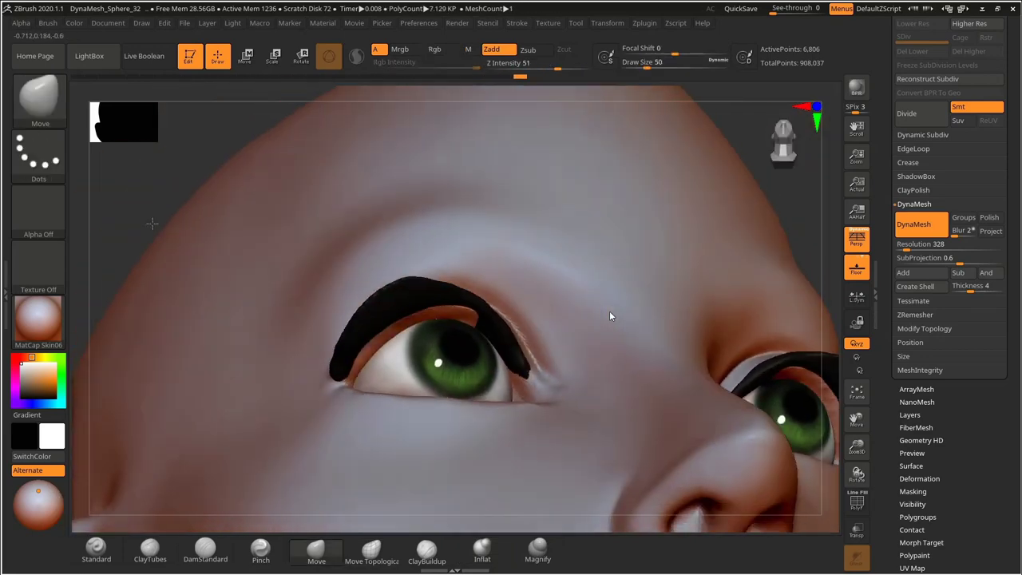
right_click_drag(679, 367, 586, 251)
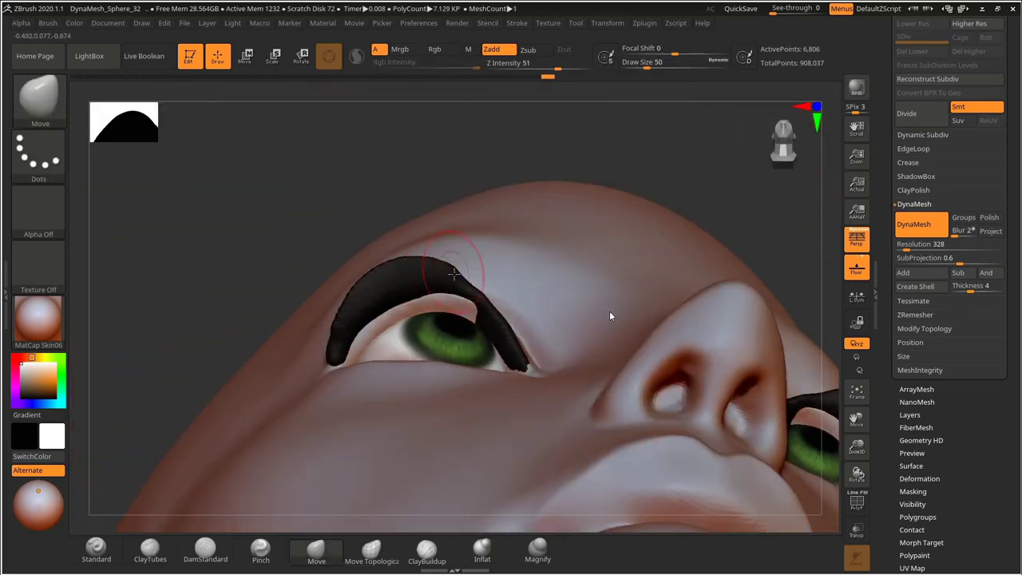
right_click_drag(624, 166, 607, 119)
key("bracketright")
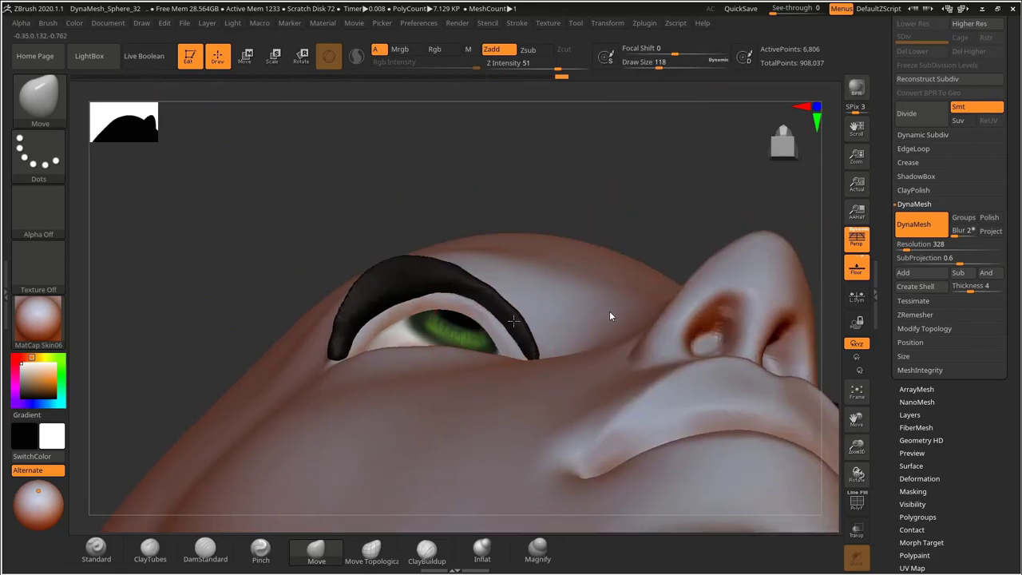
Reshape the lash strip from the side and front with the Move brush at draw size 57.
mouse_move(204, 255)
right_mouse_down()
mouse_move(192, 343)
mouse_move(272, 368)
mouse_move(335, 415)
right_mouse_up()
key("s")
left_click_drag(432, 329, 422, 329)
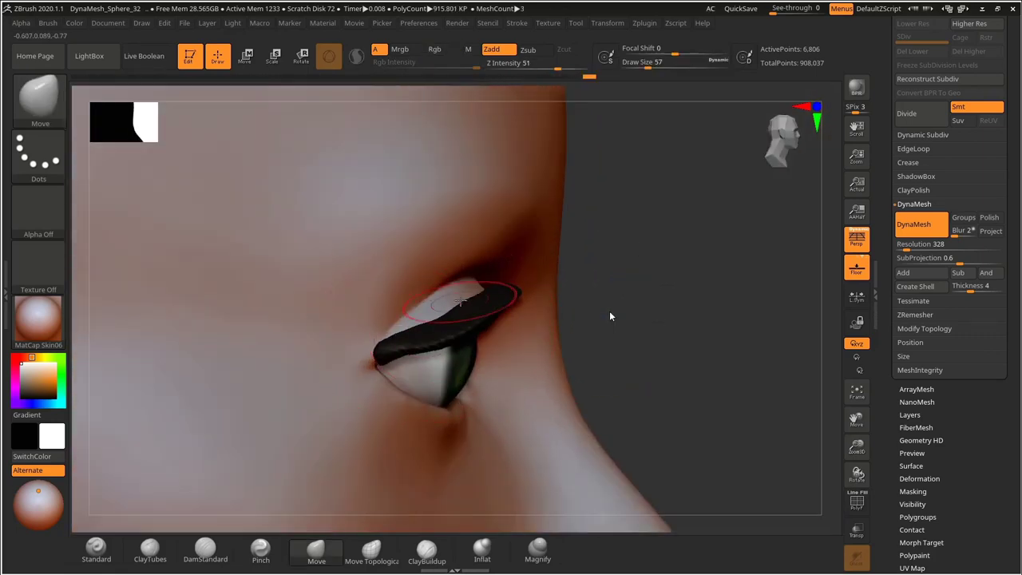
mouse_move(699, 284)
left_mouse_down()
mouse_move(543, 305)
mouse_move(556, 290)
left_mouse_up()
left_click_drag(164, 360, 175, 449)
left_click_drag(534, 307, 559, 291)
mouse_move(281, 427)
left_mouse_down()
mouse_move(200, 296)
mouse_move(184, 199)
left_mouse_up()
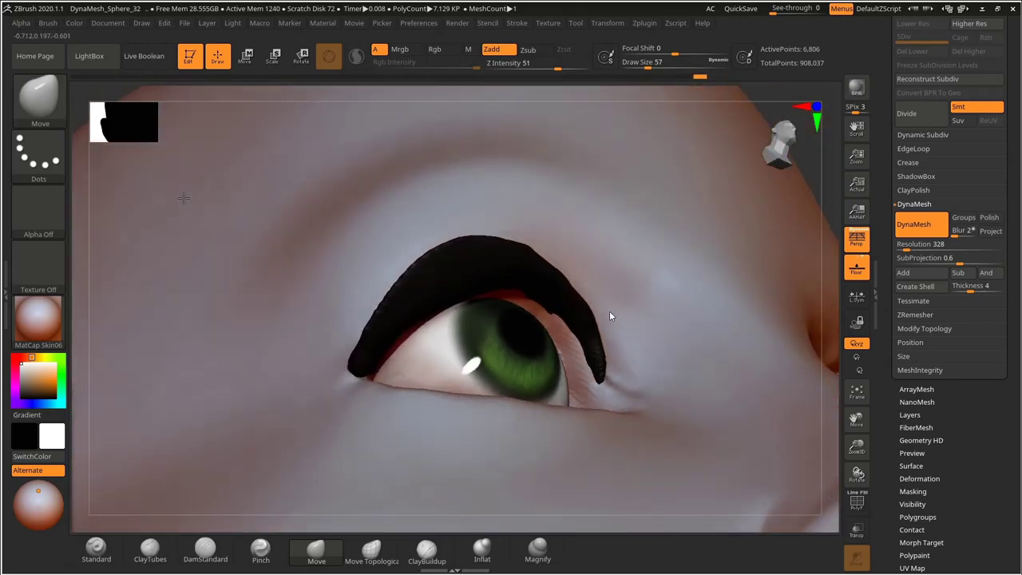
Pull stepped lash points out of the outer end of the strip with the Move brush at draw size 23.
right_click_drag(183, 197, 507, 232)
mouse_move(115, 166)
left_mouse_down()
mouse_move(176, 304)
mouse_move(190, 260)
left_mouse_up()
key("s")
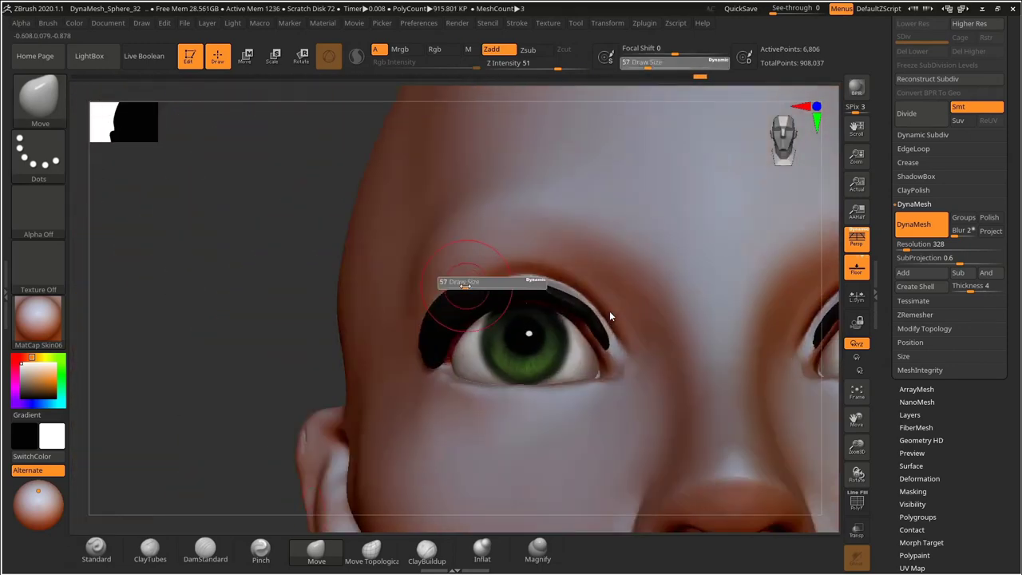
right_click_drag(412, 280, 281, 331)
key("ctrl+z")
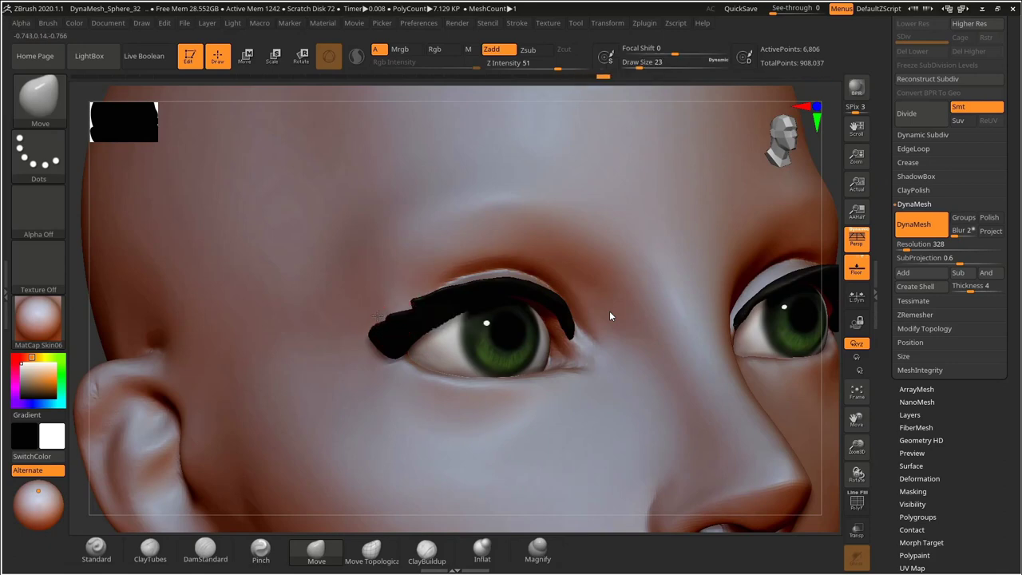
right_click_drag(84, 337, 404, 339)
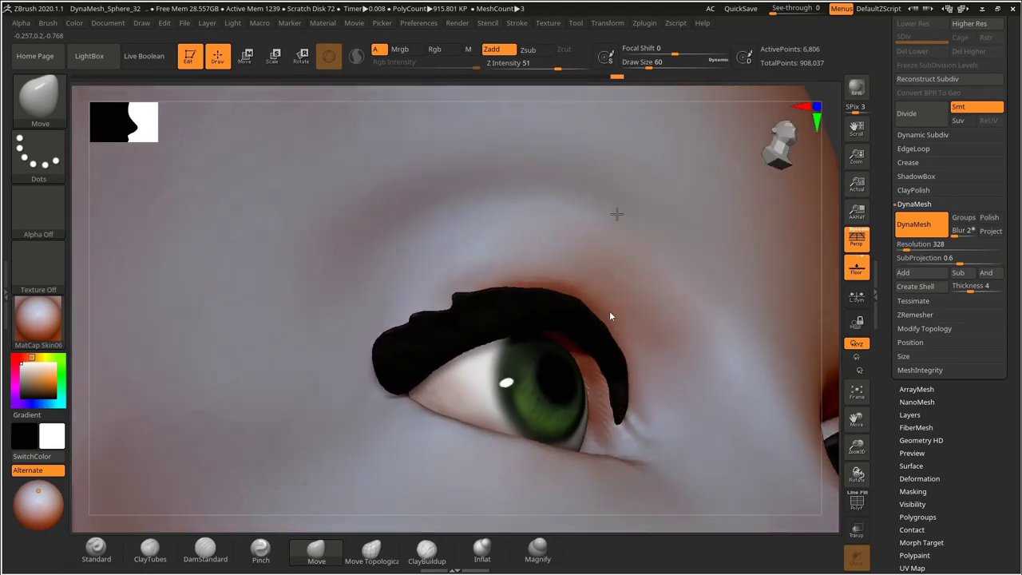
Activate the Standard brush and set its draw size to 43.
key("b")
key("s")
key("t")
key("s")
left_click_drag(394, 376, 400, 376)
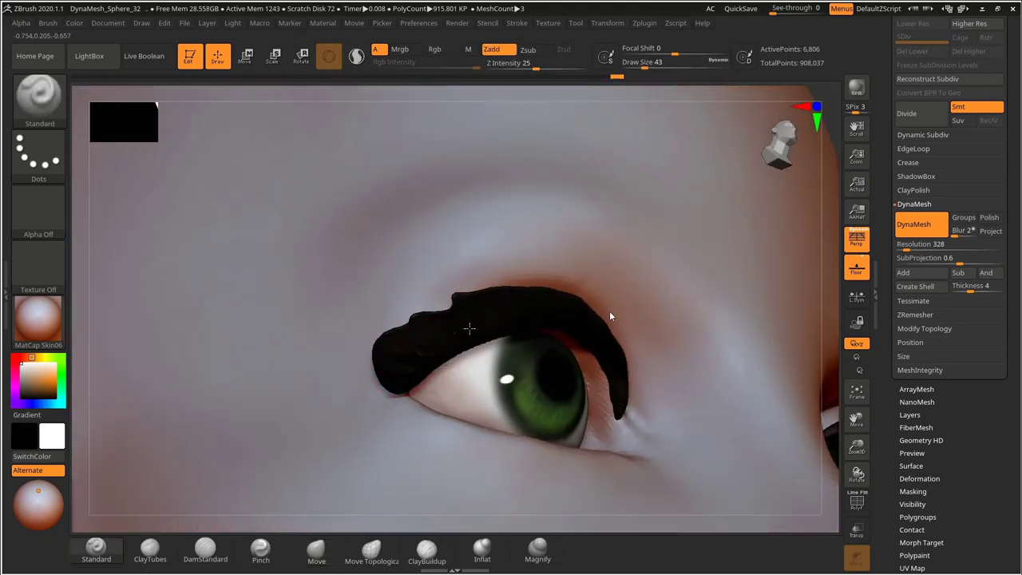
Fill the lash strip with BasicMaterial in a dark brown of red 89, green 77, blue 66.
left_click(38, 319)
left_click(96, 399)
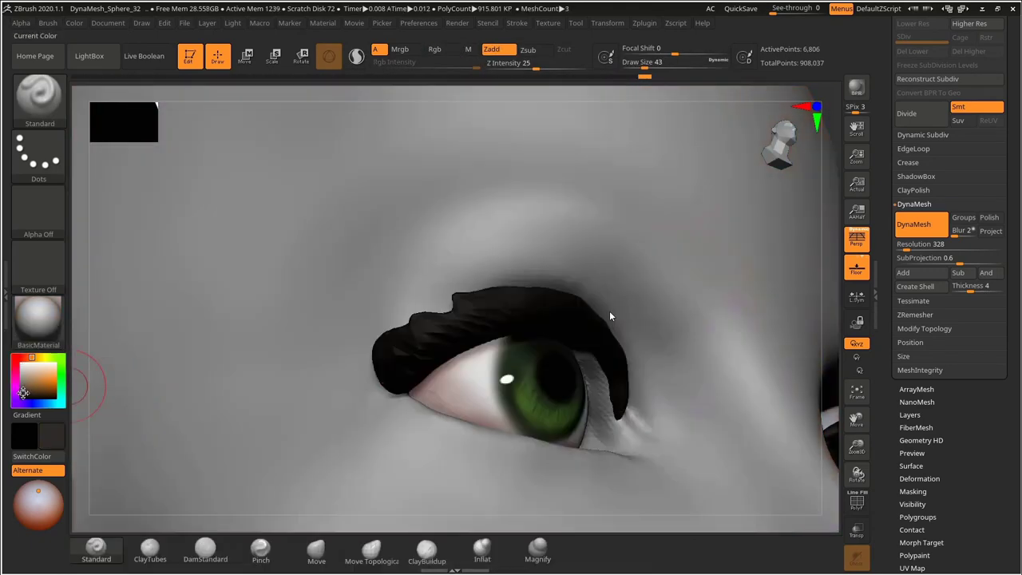
left_click(23, 392)
left_click(25, 389)
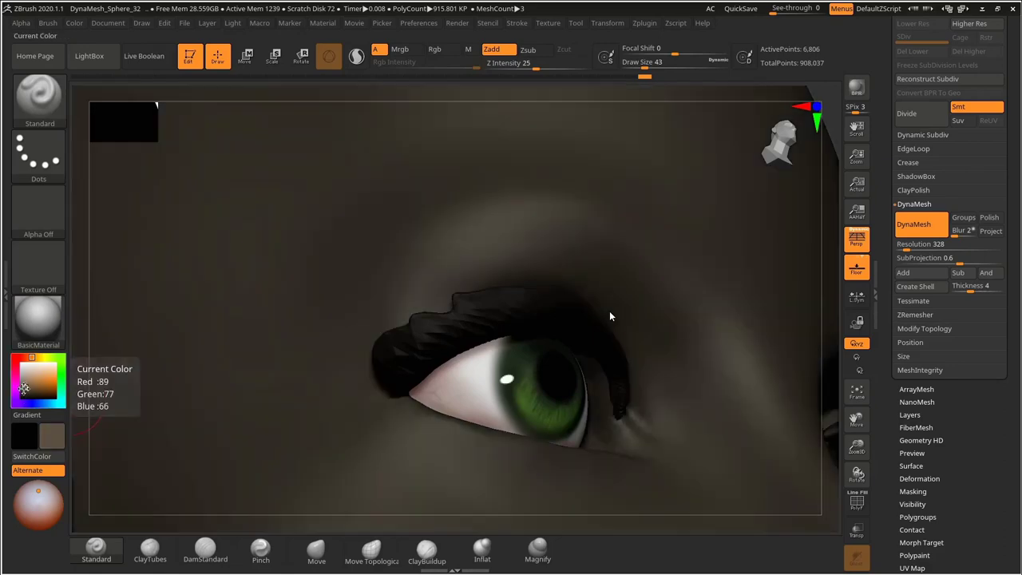
left_click(75, 23)
left_click(101, 265)
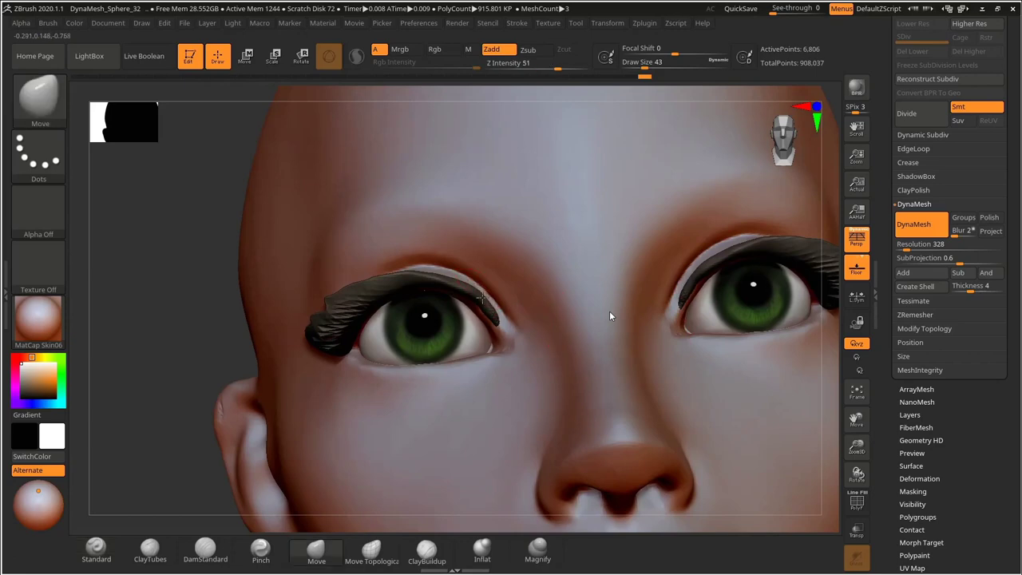
Smooth the inner part of the lash and reshape its stepped outer end with the Move brush at draw size 67.
key("shift")
left_click_drag(470, 283, 474, 290, "shift")
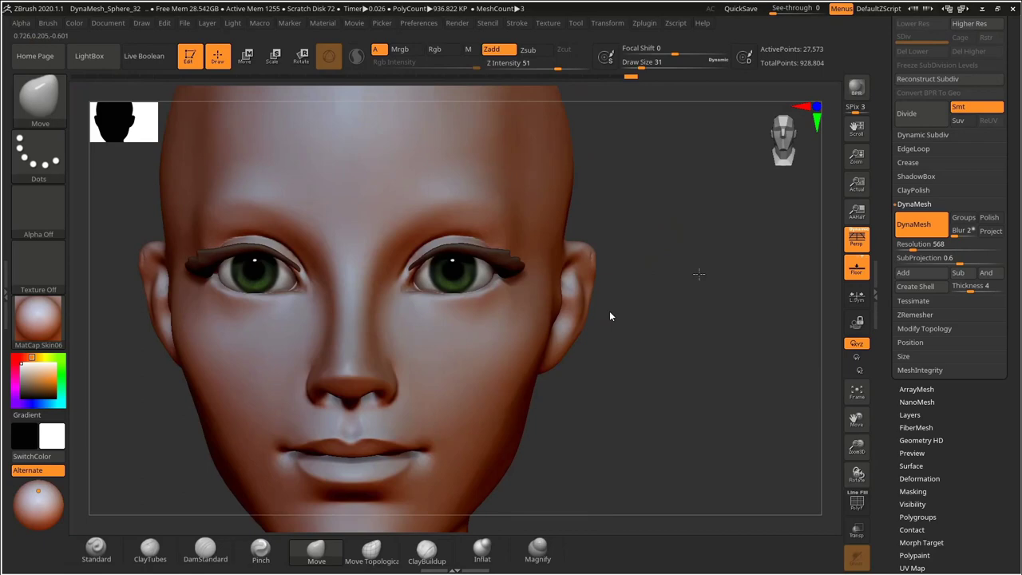
left_click_drag(699, 274, 532, 312, "alt")
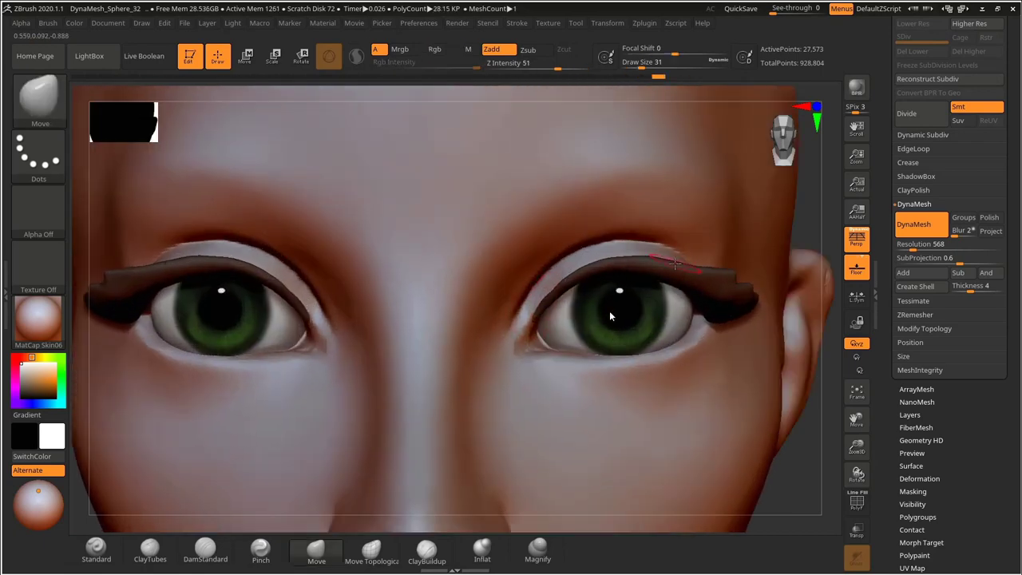
mouse_move(818, 228)
left_mouse_down("alt")
mouse_move(730, 232)
mouse_move(761, 218)
mouse_move(724, 220)
left_mouse_up("alt")
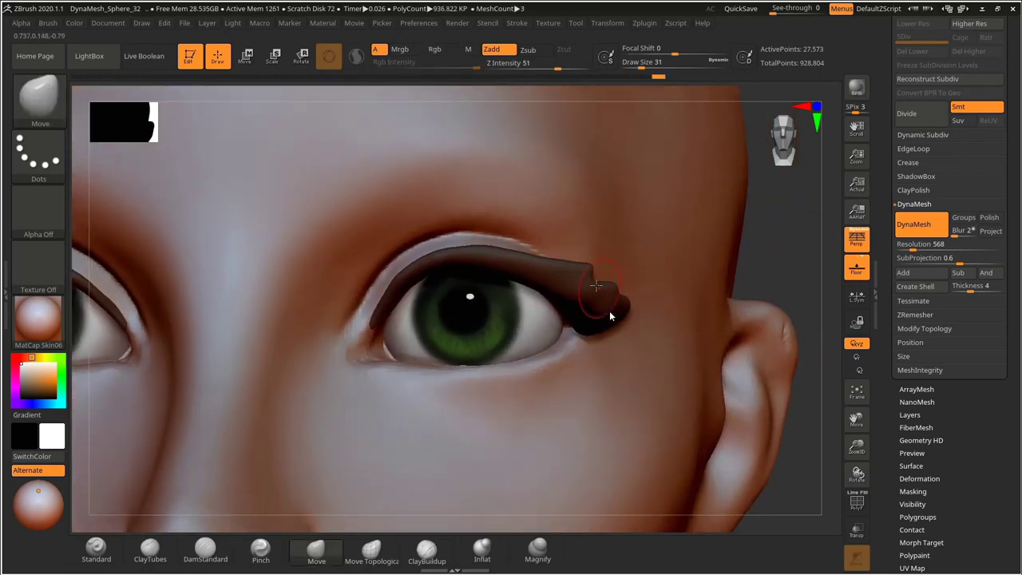
mouse_move(777, 248)
left_mouse_down()
mouse_move(760, 249)
mouse_move(794, 256)
left_mouse_up()
key("s")
left_click_drag(583, 277, 587, 277)
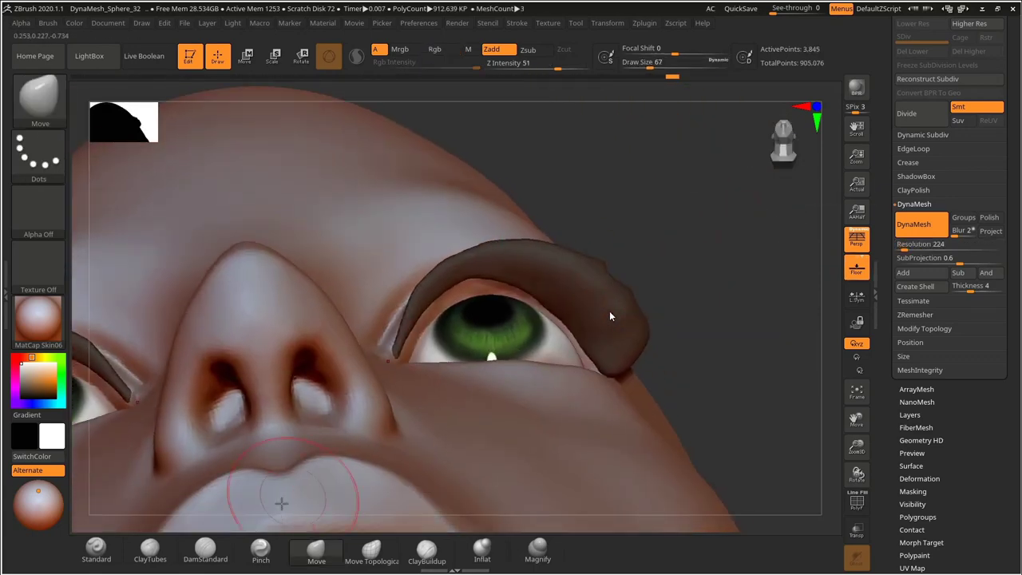
Carve the upper lash's lower edge with DamStandard at draw size 31 and adjust its outer corner with the Move brush at draw size 41.
left_click(205, 548)
key("ctrl+z")
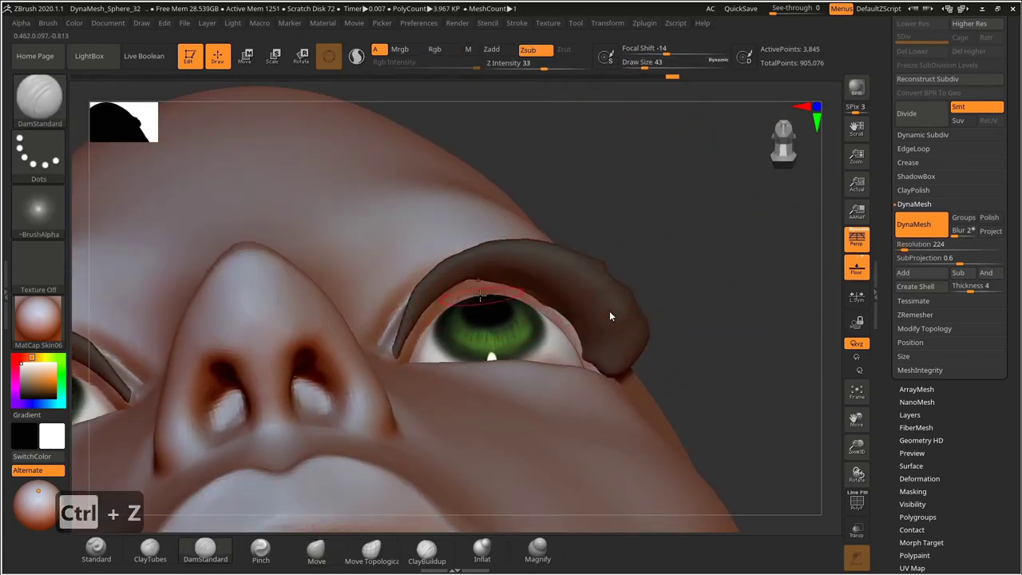
key("ctrl+z")
key("ctrl+z")
left_click_drag(651, 258, 655, 279)
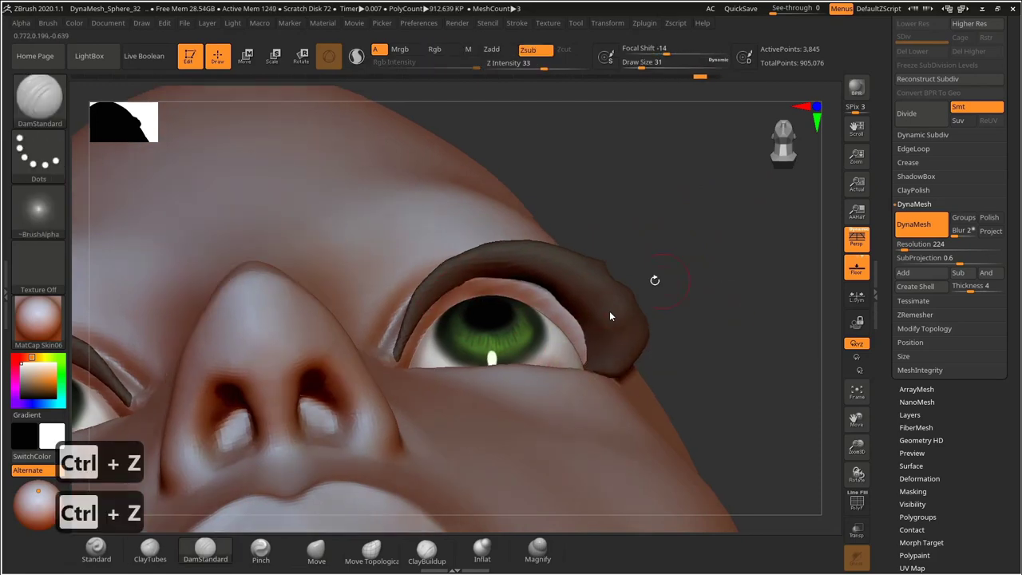
left_click(317, 550)
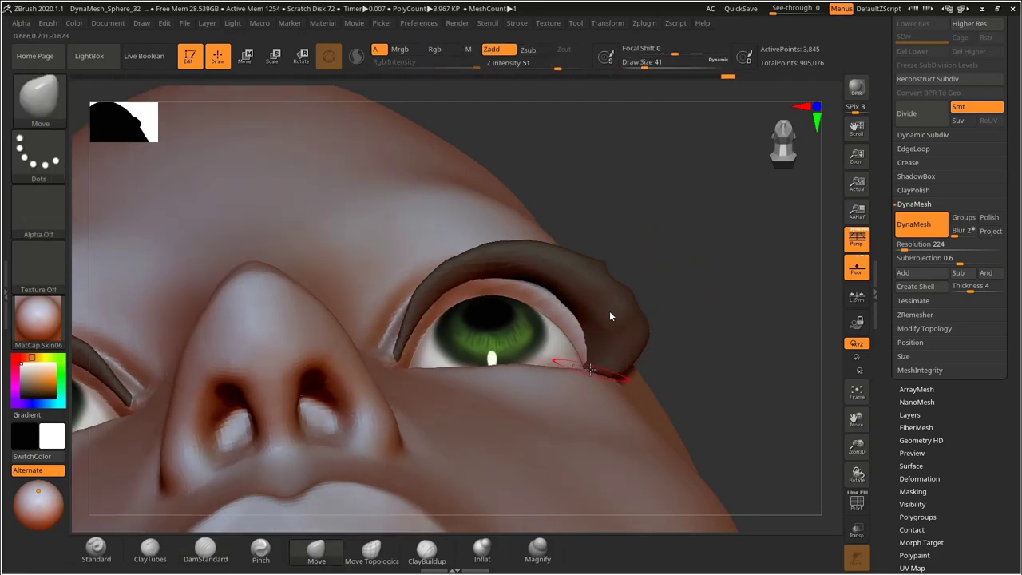
mouse_move(743, 192)
left_mouse_down()
mouse_move(801, 404)
mouse_move(796, 330)
left_mouse_up()
Try to build up the underside of the upper lash with ClayTubes at draw size 17.
left_click(150, 549)
key("s")
left_click(485, 278)
left_click_drag(473, 303, 519, 301)
left_click_drag(815, 400, 811, 264)
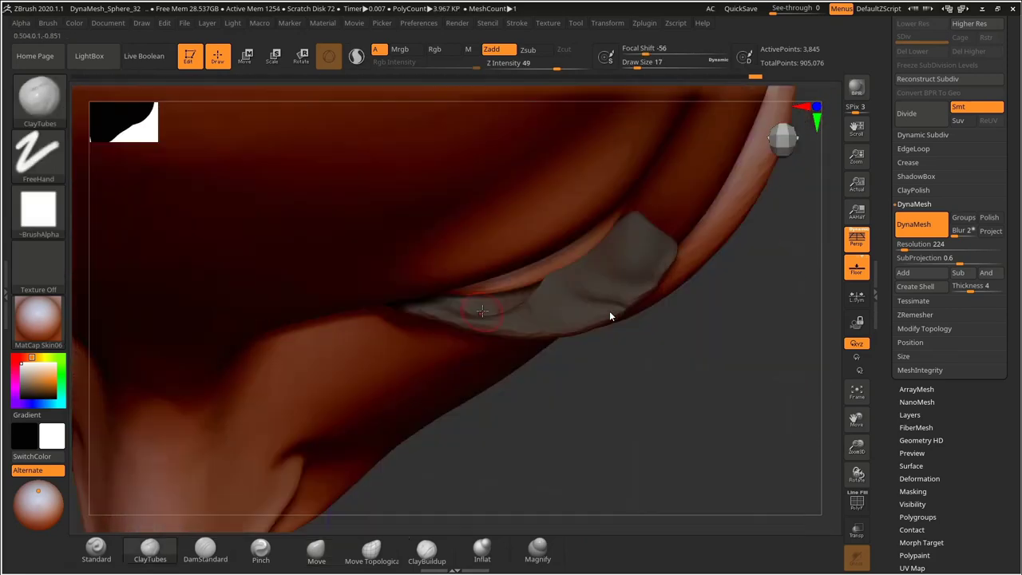
left_click_drag(723, 313, 723, 237)
key("ctrl+z")
Adjust the ClayTubes brush settings and work on the underside of the upper lash at draw size 26.
left_click(48, 23)
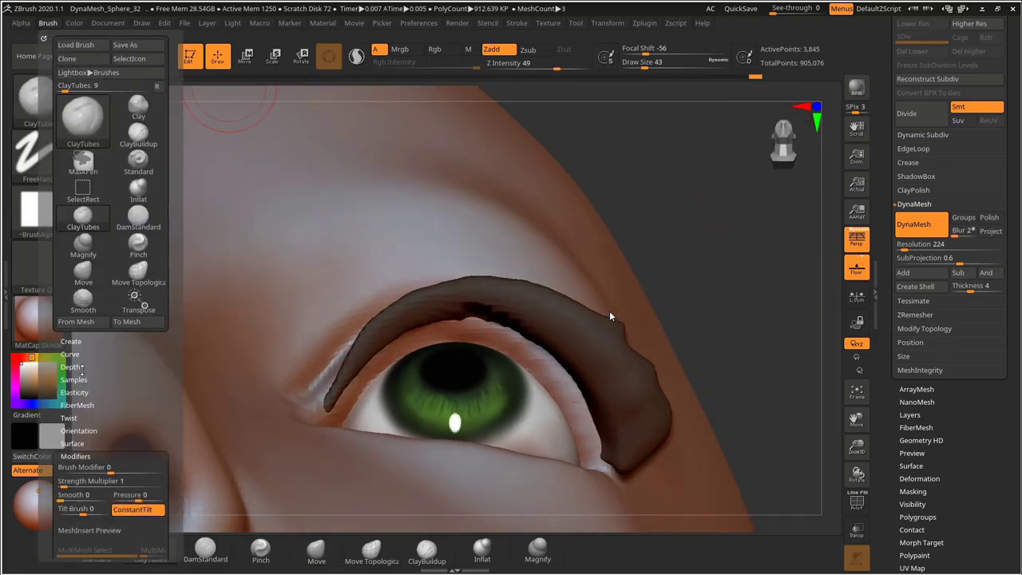
left_click_drag(109, 411, 109, 48)
left_click(86, 319)
left_click(83, 291)
left_click_drag(687, 239, 679, 471)
key("s")
left_click(496, 292)
left_click_drag(743, 291, 723, 368)
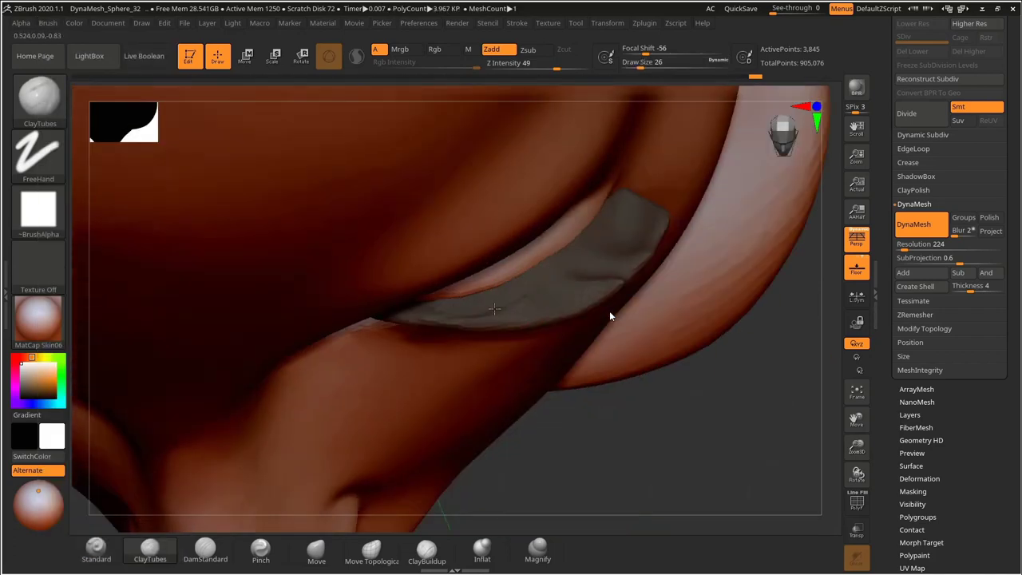
left_click_drag(687, 448, 689, 320)
mouse_move(767, 343)
left_mouse_down()
mouse_move(759, 287)
mouse_move(758, 360)
left_mouse_up()
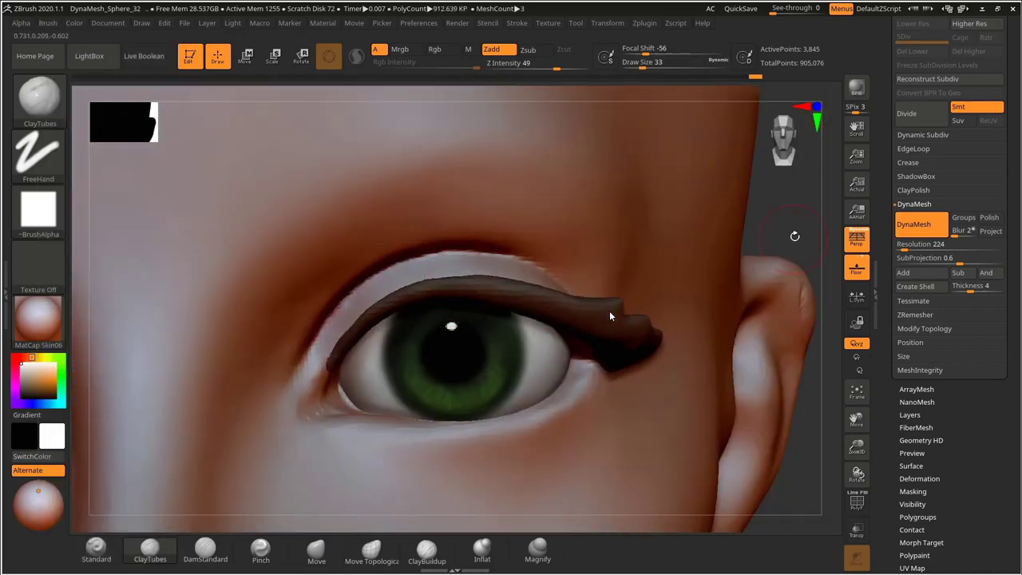
Smooth the stepped outer end of the upper lash at draw size 33.
left_click_drag(794, 237, 723, 215, "alt")
left_click(316, 550)
left_click_drag(837, 277, 719, 293)
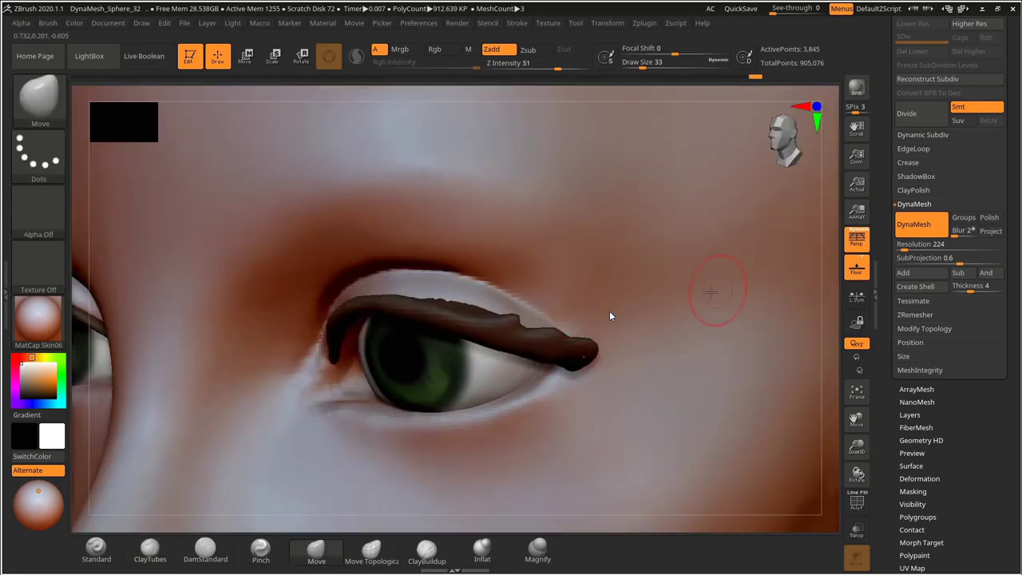
left_click_drag(549, 335, 581, 350, "shift")
left_click_drag(833, 301, 787, 280, "alt")
mouse_move(787, 280)
left_mouse_down()
mouse_move(760, 263)
mouse_move(834, 265)
left_mouse_up()
left_click_drag(834, 265, 830, 292, "alt")
Pull the lash's outer tip outward and form stepped points on its upper edge with the Move brush at draw size 28.
key("s")
mouse_move(238, 290)
left_mouse_down()
mouse_move(217, 344)
mouse_move(193, 357)
left_mouse_up()
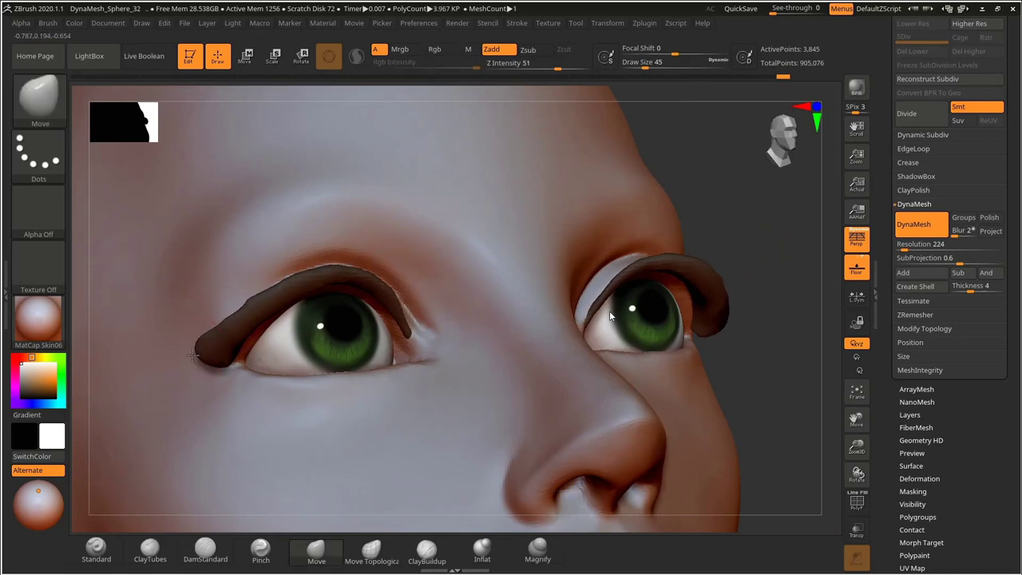
key("ctrl+z")
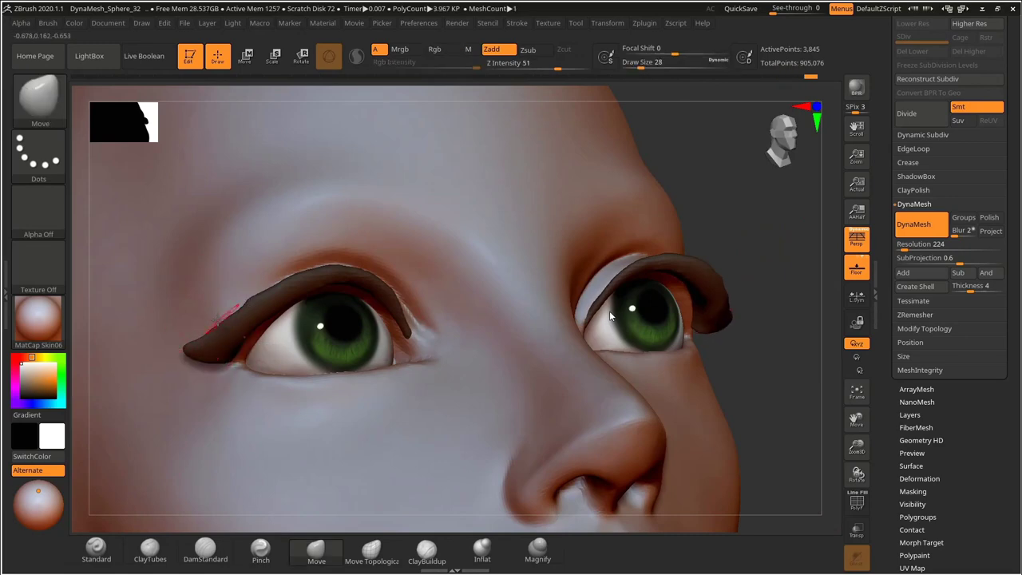
left_click(48, 24)
left_click(71, 354)
left_click(80, 381)
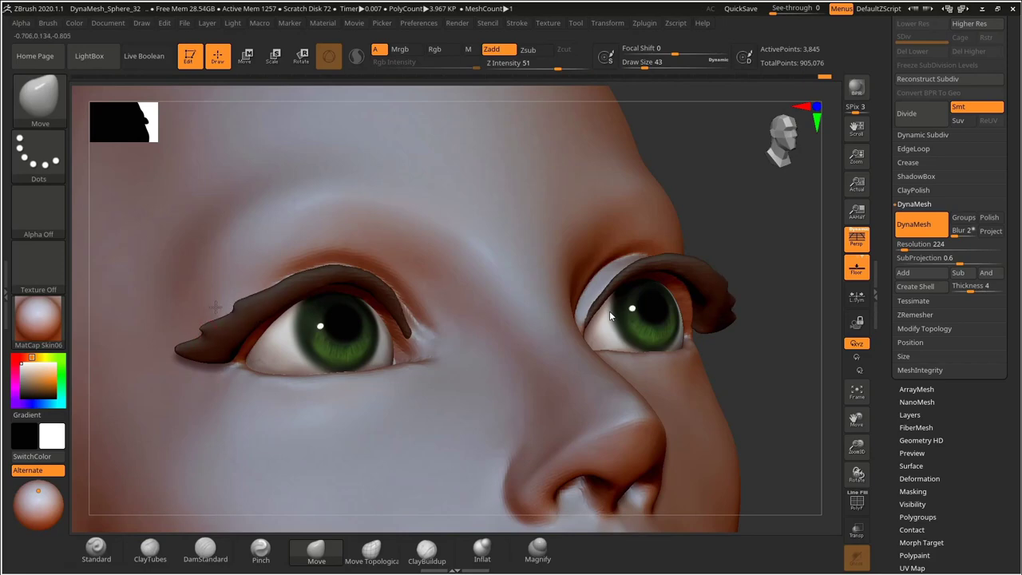
Adjust the Move brush settings and refine the lash's stepped outer end at draw size 39.
mouse_move(707, 240)
left_mouse_down("alt")
mouse_move(687, 219)
mouse_move(788, 229)
mouse_move(767, 271)
left_mouse_up("alt")
left_click(48, 23)
left_click(85, 384)
mouse_move(171, 391)
left_mouse_down()
mouse_move(163, 328)
mouse_move(171, 384)
left_mouse_up()
key("s")
left_click_drag(369, 239, 365, 239)
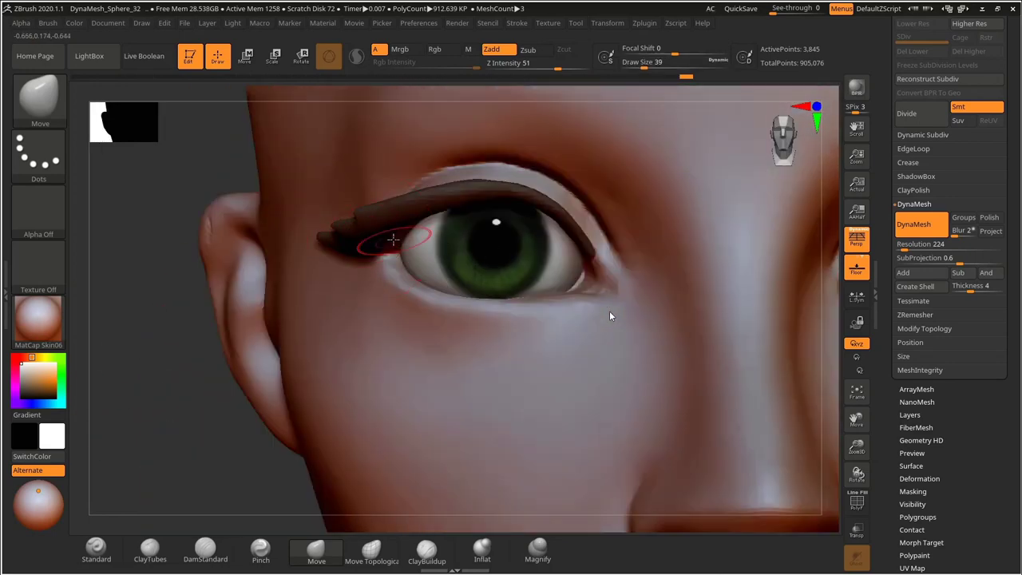
Switch the display material to BasicMaterial and move the light to the lower part of the light sphere.
left_click(38, 320)
left_click(165, 405)
left_click(233, 24)
left_click_drag(269, 67, 272, 95)
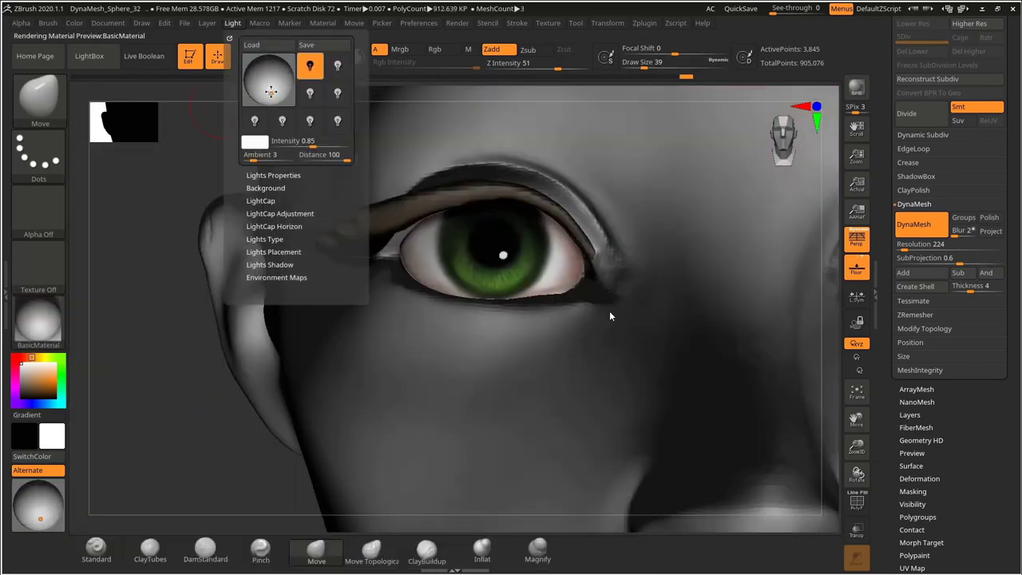
mouse_move(105, 407)
left_mouse_down()
mouse_move(121, 413)
mouse_move(120, 351)
left_mouse_up()
Even out the lash's lower edge near the outer eye corner with the Move and Smooth brushes at draw size 35.
key("s")
left_click_drag(382, 242, 401, 231)
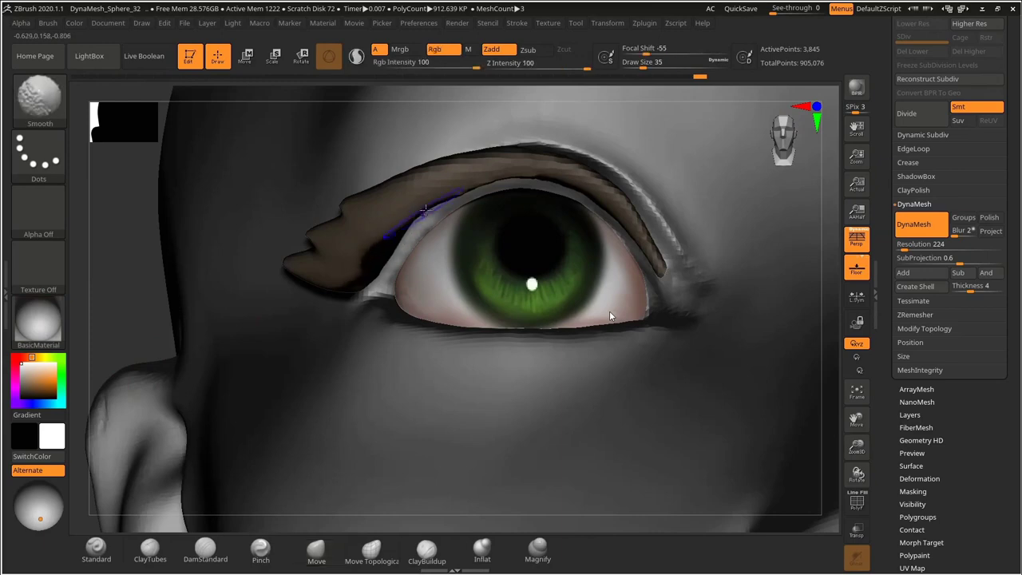
left_click_drag(159, 289, 172, 229)
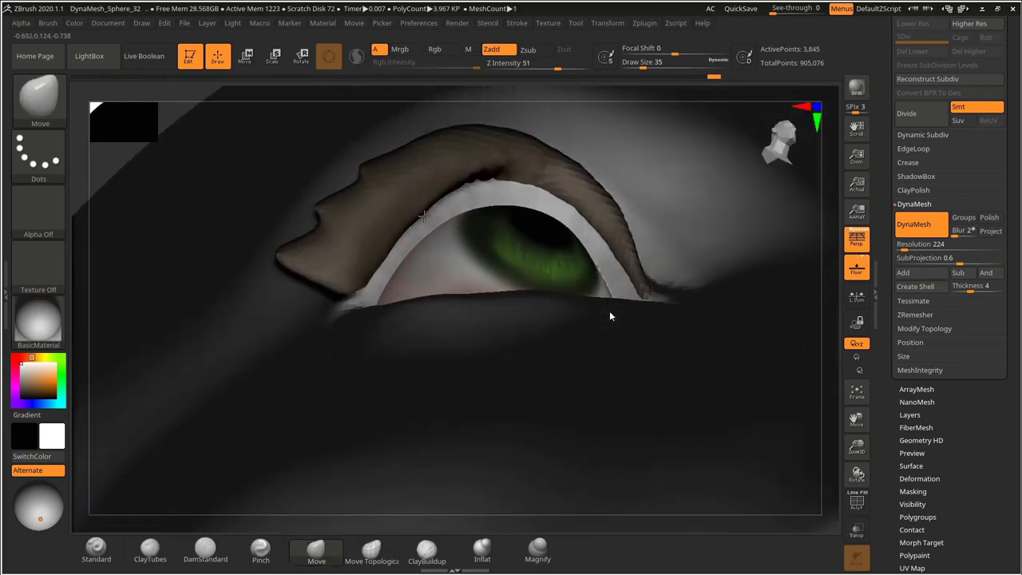
Lift the middle of the upper lash toward the eyelid crease with the Move brush, setting the draw size to 111.
left_click_drag(829, 159, 662, 182, "alt")
left_click_drag(196, 312, 183, 386)
mouse_move(710, 336)
left_mouse_down("alt")
mouse_move(716, 295)
mouse_move(693, 374)
mouse_move(704, 399)
left_mouse_up("alt")
key("s")
mouse_move(547, 228)
left_mouse_down()
mouse_move(563, 229)
mouse_move(558, 215)
left_mouse_up()
key("s")
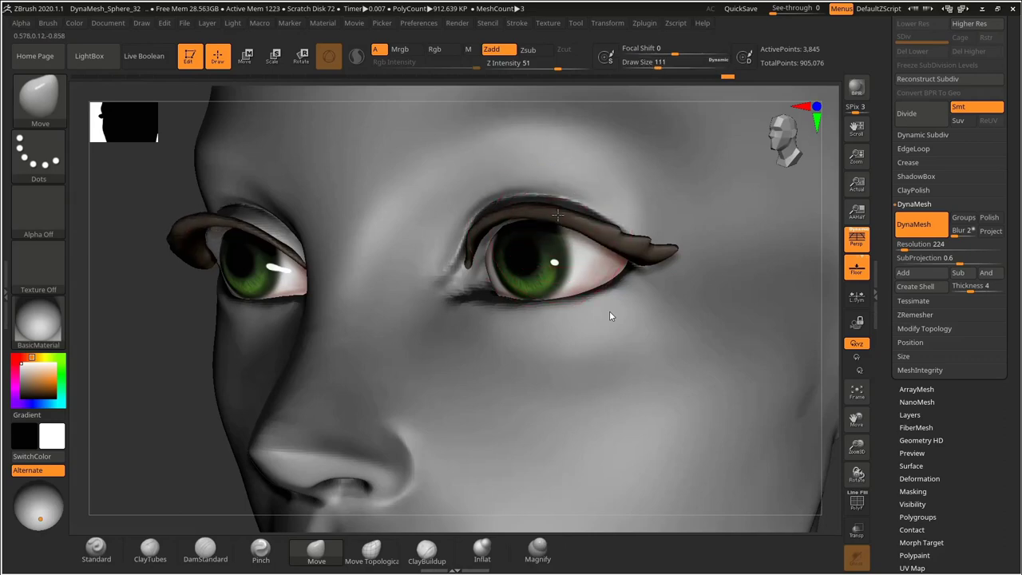
Try to lift the inner and middle sections of the upper lash with the Move brush.
left_click_drag(831, 280, 846, 201)
key("s")
left_click_drag(489, 222, 493, 209)
key("s")
left_click_drag(561, 191, 559, 191)
key("ctrl+z")
key("ctrl+z")
key("ctrl+z")
key("ctrl+z")
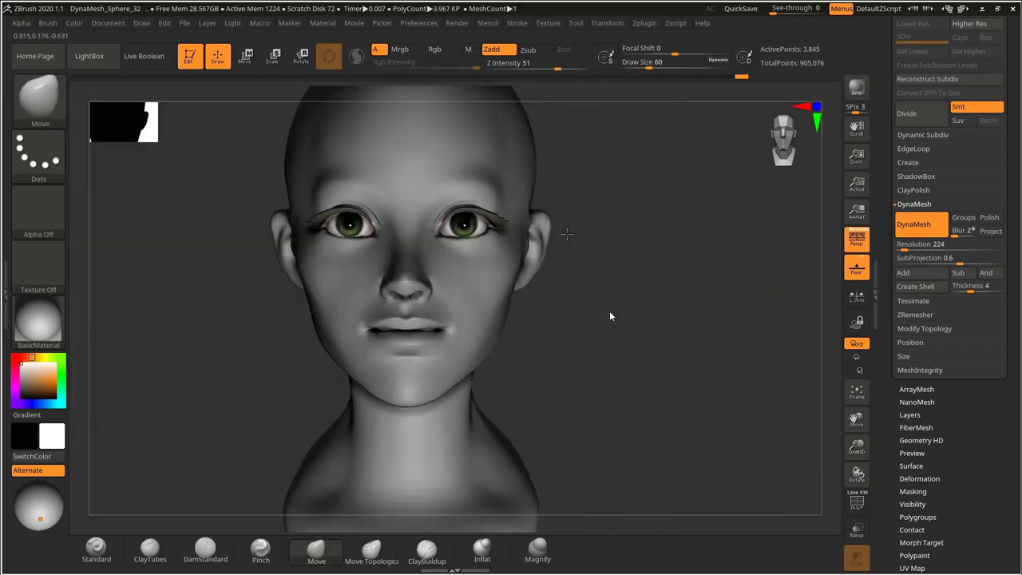
Smooth the lash's stepped end into a single wing and reshape its tip with the Move brush at draw size 50.
left_click_drag(670, 243, 691, 300, "alt")
mouse_move(691, 300)
left_mouse_down()
mouse_move(708, 306)
mouse_move(696, 254)
mouse_move(703, 311)
left_mouse_up()
mouse_move(296, 201)
left_mouse_down("shift")
mouse_move(260, 218)
mouse_move(289, 204)
left_mouse_up("shift")
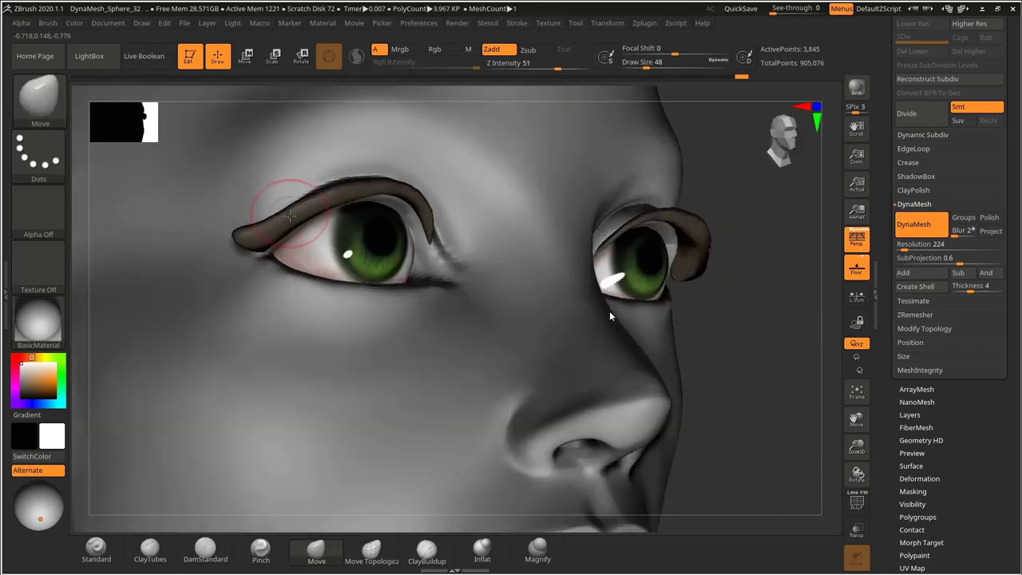
key("s")
mouse_move(248, 232)
left_mouse_down()
mouse_move(235, 233)
mouse_move(266, 226)
left_mouse_up()
mouse_move(771, 229)
left_mouse_down()
mouse_move(697, 225)
mouse_move(701, 272)
left_mouse_up()
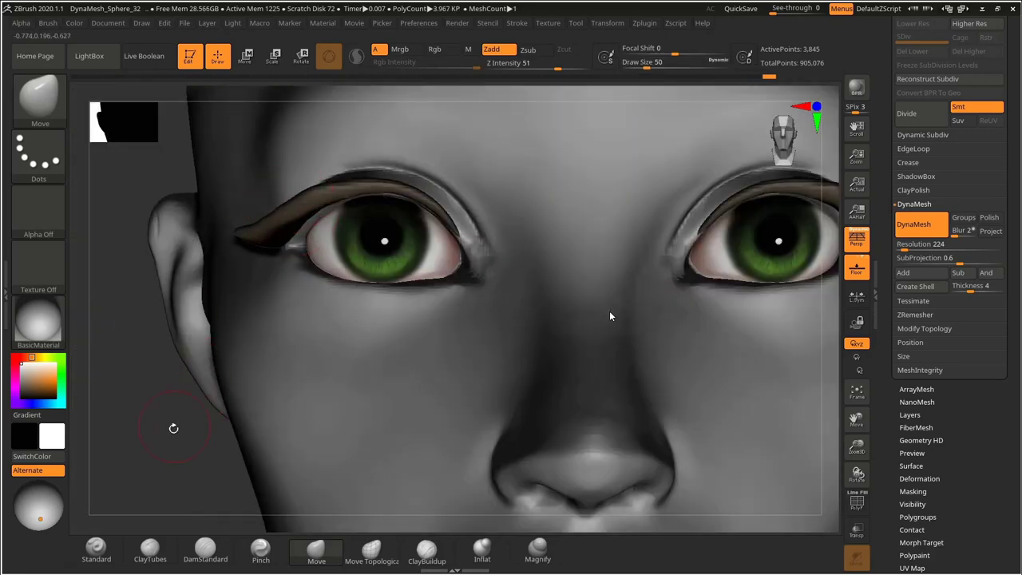
Nudge the middle of the upper lash upward over the iris with the Move brush.
left_click_drag(347, 196, 349, 190)
mouse_move(120, 436)
left_mouse_down("alt")
mouse_move(120, 389)
mouse_move(227, 379)
left_mouse_up("alt")
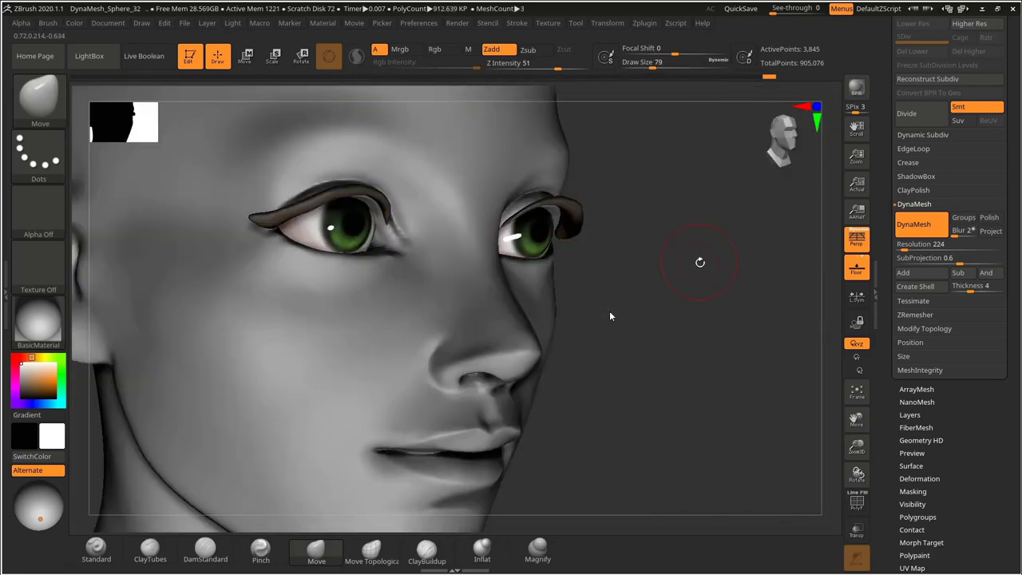
left_click_drag(700, 263, 591, 300)
mouse_move(591, 299)
left_mouse_down("alt")
mouse_move(575, 258)
mouse_move(588, 340)
left_mouse_up("alt")
mouse_move(779, 351)
left_mouse_down()
mouse_move(703, 345)
mouse_move(719, 337)
left_mouse_up()
Select the head mesh and mask a strip along the outer lower eyelid at draw size 14, undoing stray strokes.
left_click(498, 269, "alt")
left_click_drag(811, 330, 799, 336)
key("ctrl+z")
key("ctrl+z")
key("ctrl+z")
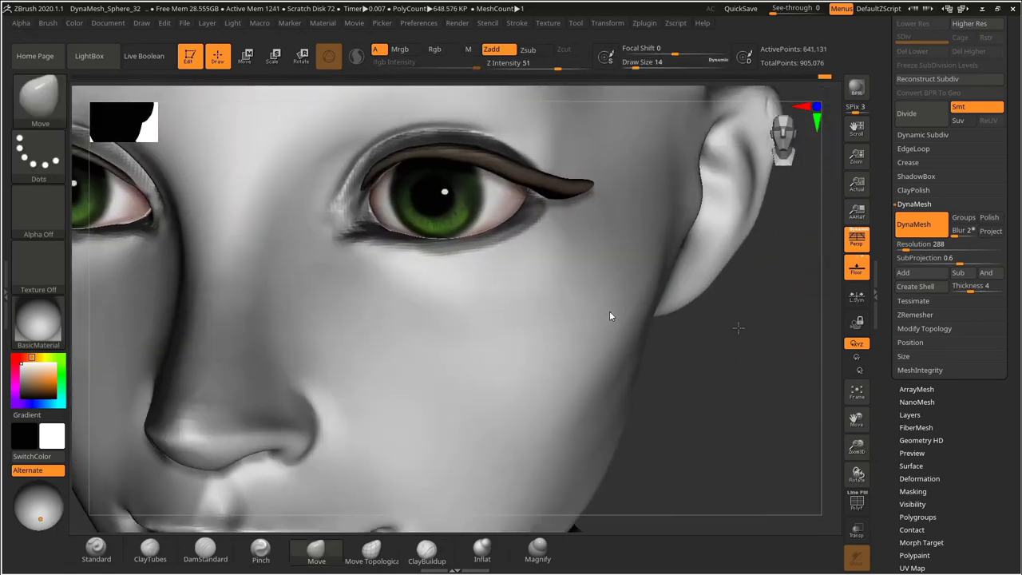
Preview a subtool extraction from the head's mask and erase stray masking around the upper eyelid with MaskPen.
left_click_drag(739, 328, 731, 331)
left_click_drag(990, 177, 948, 308)
left_click(916, 238)
left_click(908, 500)
left_click_drag(743, 352, 712, 367)
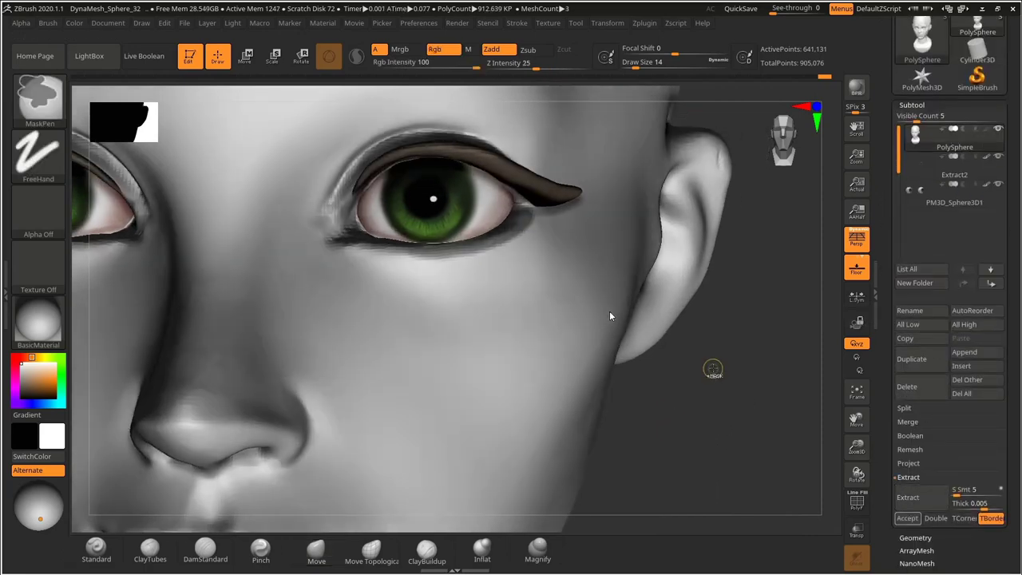
left_click_drag(743, 335, 750, 376)
left_click_drag(359, 263, 469, 221, "ctrl+alt")
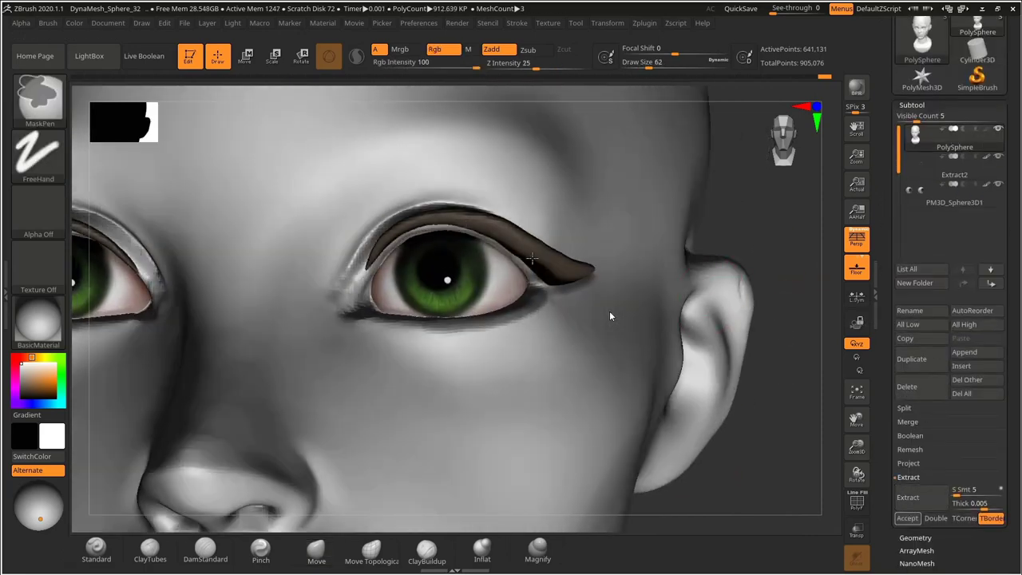
Toggle symmetry on the head and extract the masked lower eyelid area as a new subtool with thickness 0.005.
left_click_drag(767, 320, 779, 313)
left_click(608, 23)
left_click(652, 292)
left_click_drag(755, 280, 739, 364)
left_click(608, 24)
left_click(652, 292)
left_click(919, 501)
left_click(907, 517)
Select the extracted lower strip, activate symmetry for it, and smooth its outline at draw size 48.
left_click(955, 169)
left_click(608, 24)
left_click(652, 292)
left_click(615, 25)
left_click(654, 295)
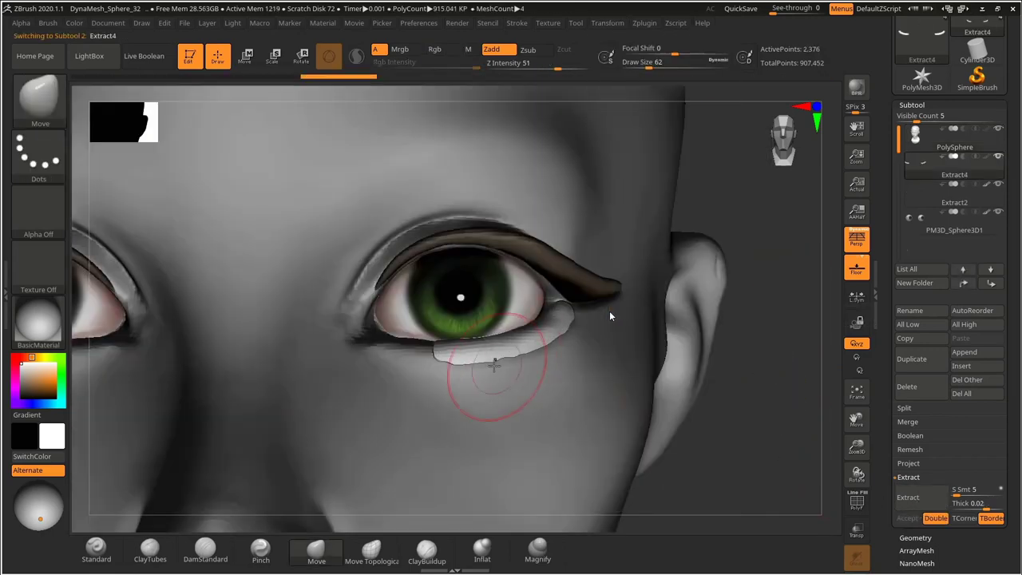
key("bracketleft")
mouse_move(731, 355)
left_mouse_down()
mouse_move(753, 379)
mouse_move(723, 400)
left_mouse_up()
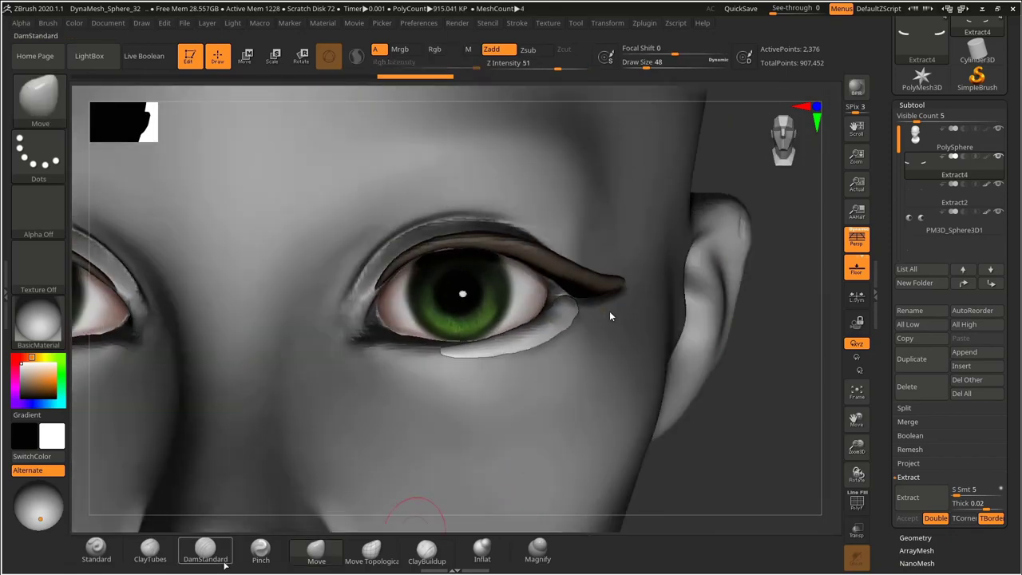
Carve along the lower strip with DamStandard and thicken its outer part with the Inflat brush at draw size 48.
left_click(221, 560)
left_click_drag(479, 352, 556, 322)
left_click_drag(739, 323, 763, 342)
left_click(482, 551)
left_click_drag(509, 358, 543, 333)
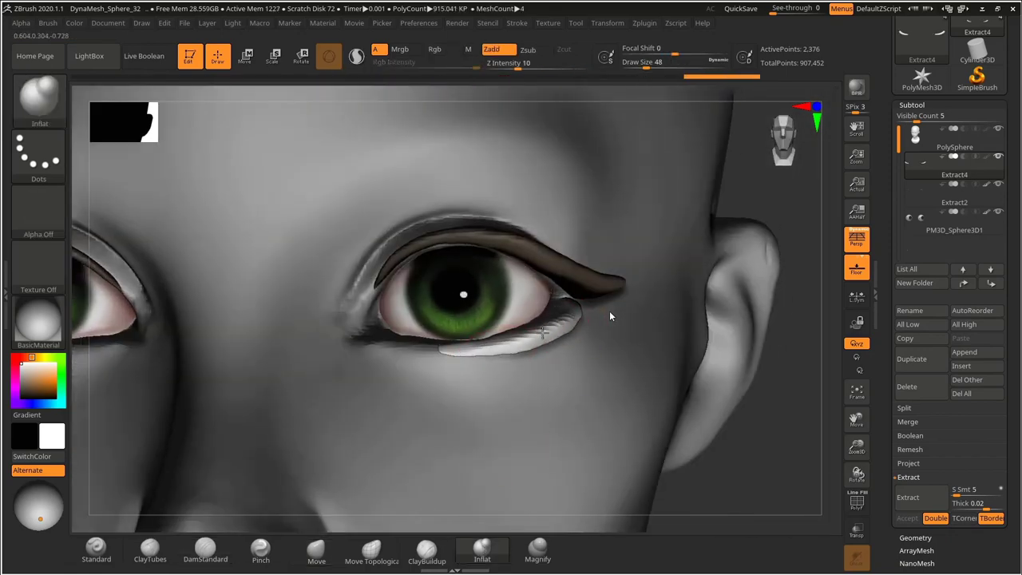
Try to DynaMesh the lower lash strip at resolution 128.
left_click_drag(807, 325, 735, 340)
left_click(736, 339, "alt")
left_click_drag(799, 343, 786, 399, "alt")
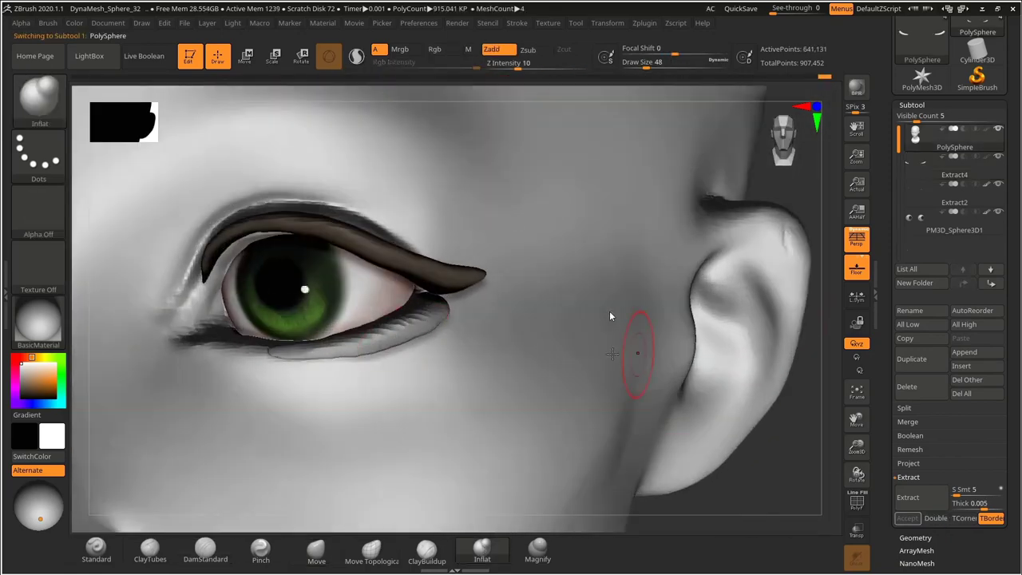
left_click(411, 329, "alt")
left_click_drag(807, 477, 814, 426)
left_click_drag(888, 360, 888, 127)
left_click(916, 305)
left_click_drag(887, 240, 888, 378)
left_click(915, 236)
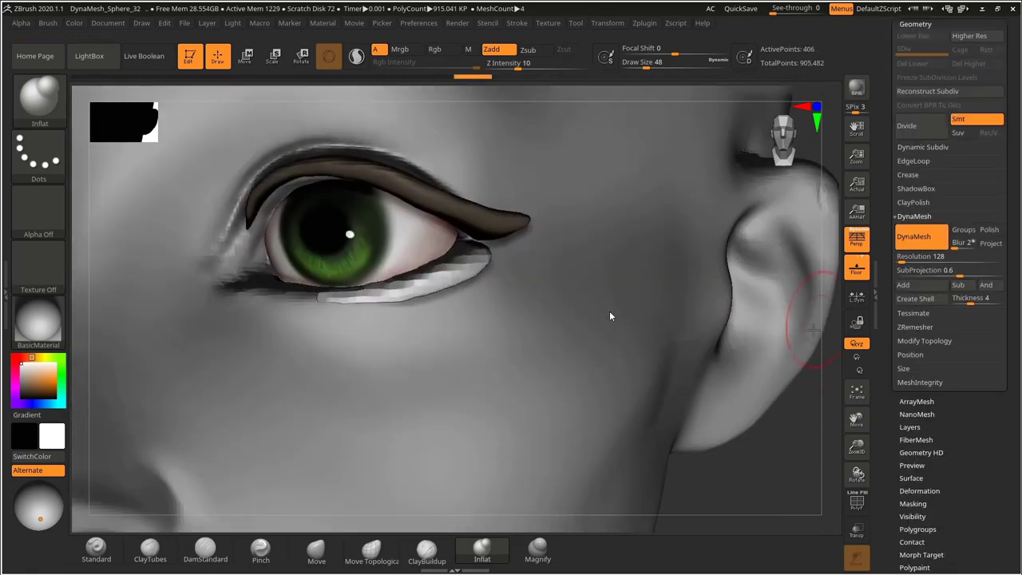
Undo the coarse remesh and DynaMesh the lower lash strip at resolution 248.
key("ctrl+z")
key("ctrl+z")
key("ctrl+z")
key("ctrl+z")
key("ctrl+z")
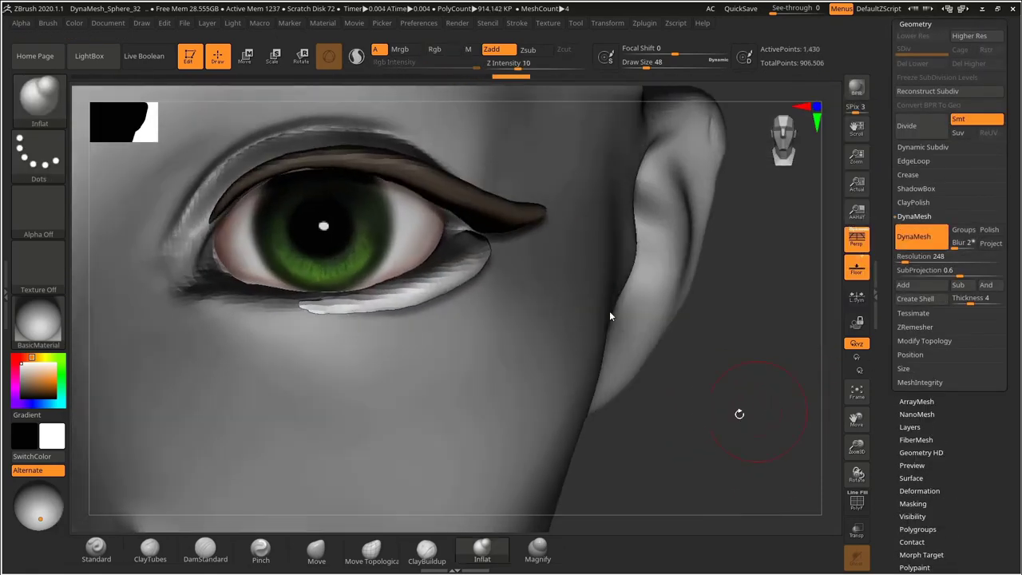
Define the edge of the lower lash strip with DamStandard at draw size 33, undoing unwanted strokes.
key("ctrl+z")
key("ctrl+z")
key("ctrl+z")
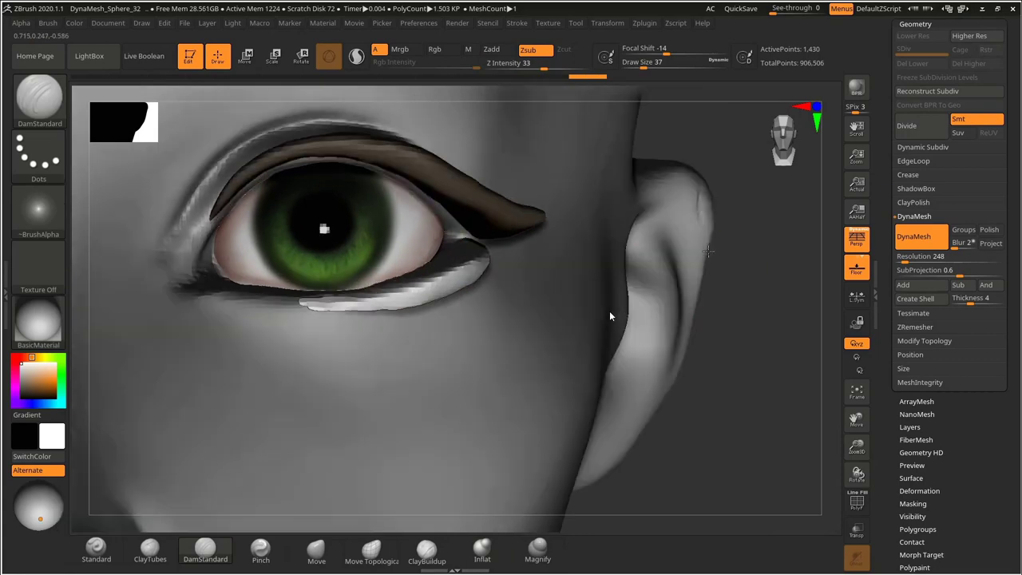
key("ctrl+z")
key("ctrl+z")
key("ctrl+z")
key("ctrl+z")
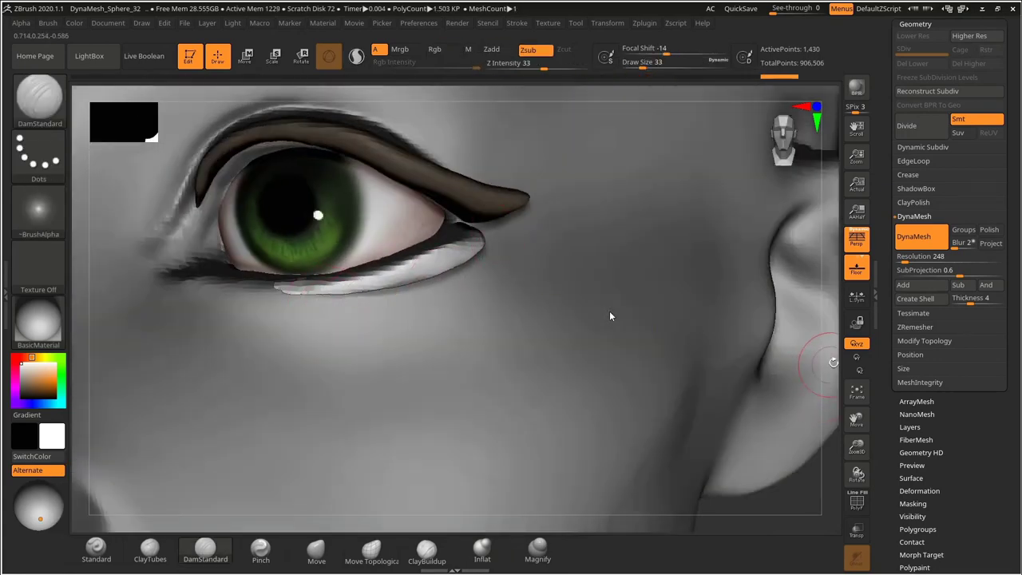
Undo the excess DamStandard strokes and smooth the lower lash strip at draw size 33.
key("ctrl+z")
key("ctrl+z")
key("ctrl+z")
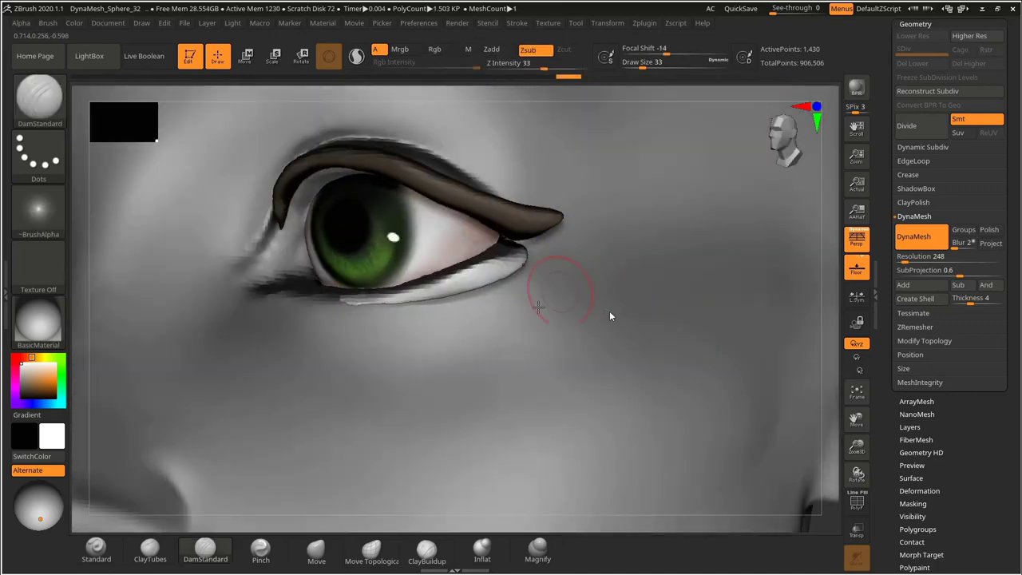
key("ctrl+z")
key("ctrl+z")
key("ctrl+z")
key("ctrl+z")
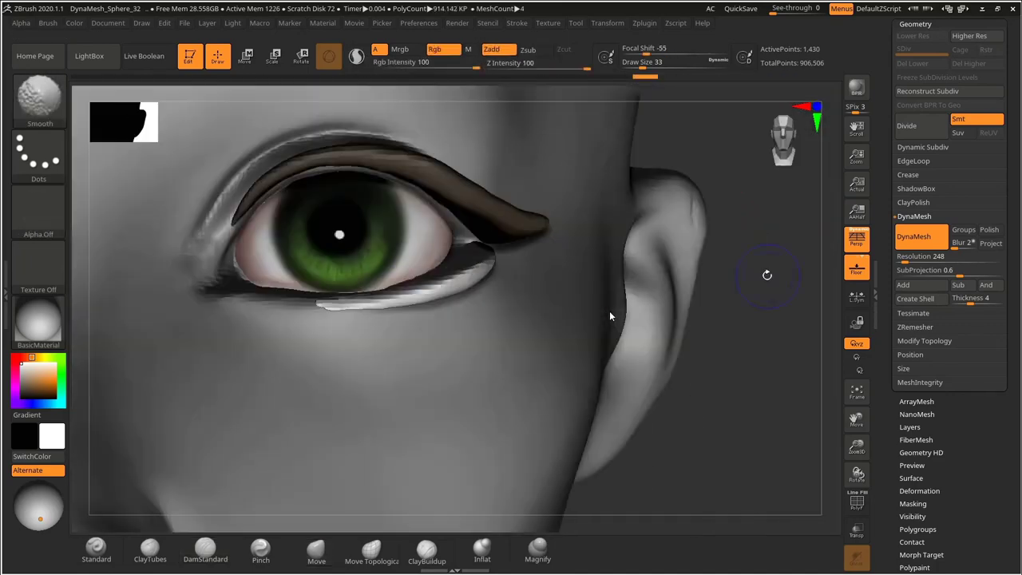
Undo the latest smoothing and Move strokes on the lower lash strip.
key("ctrl+z")
key("ctrl+z")
key("ctrl+z")
key("ctrl+z")
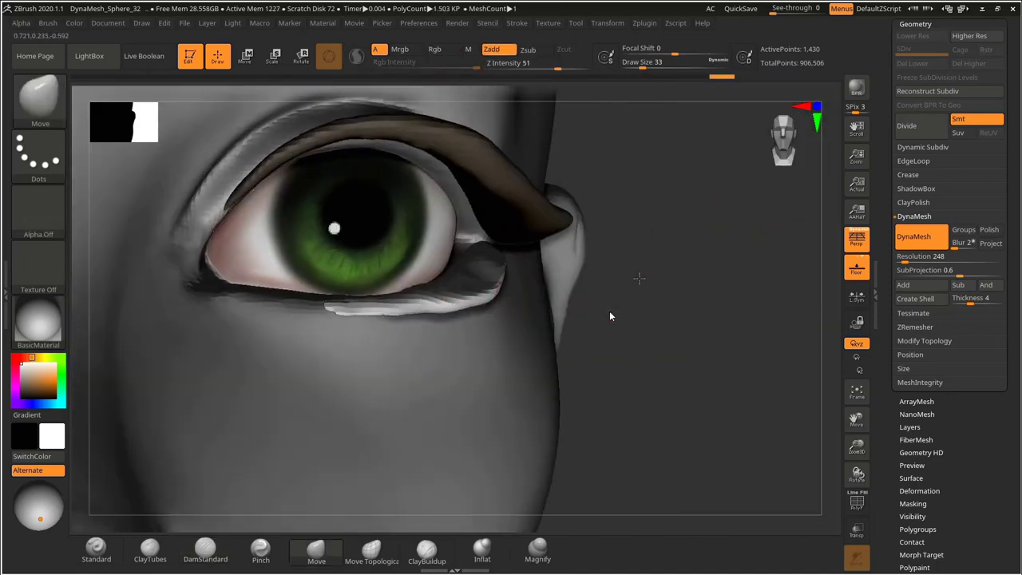
key("ctrl+z")
key("ctrl+z")
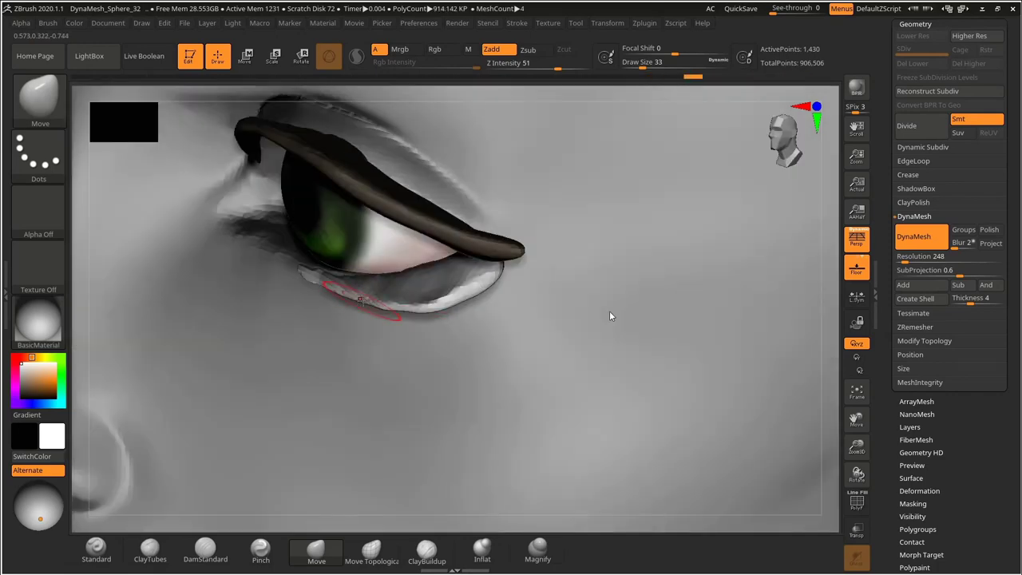
key("ctrl+z")
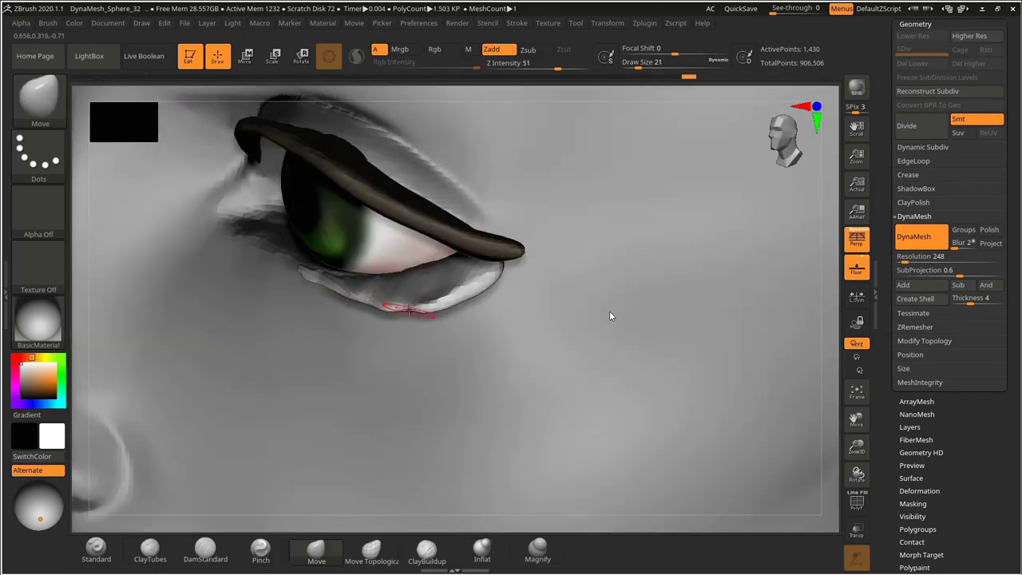
Reshape the lower edge of the lower lash strip with the Move brush at draw sizes 21 and 52, undoing unwanted strokes.
left_click_drag(409, 310, 409, 306)
mouse_move(409, 307)
right_mouse_down()
mouse_move(351, 306)
mouse_move(463, 304)
mouse_move(447, 299)
right_mouse_up()
key("s")
left_click_drag(397, 296, 406, 296)
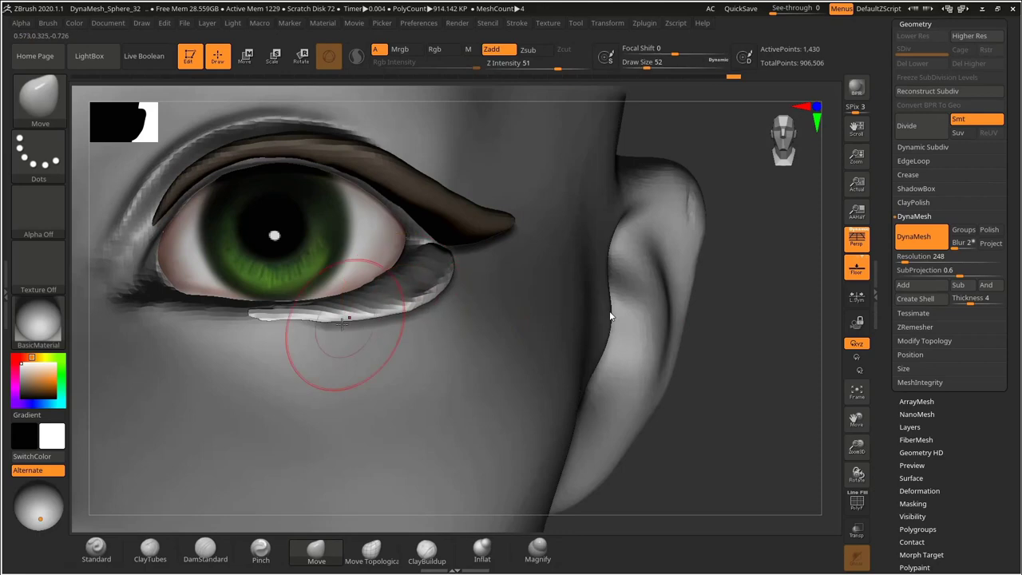
key("ctrl+z")
key("ctrl+z")
key("ctrl+z")
key("ctrl+z")
key("ctrl+z")
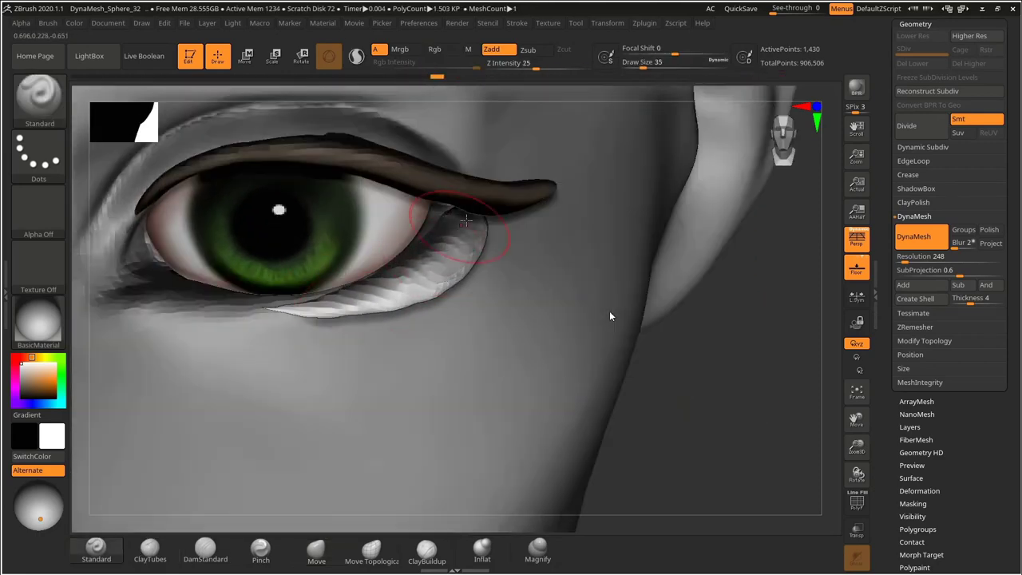
Try building up the lower lash strip's outer end with the Standard brush at draw size 35, and undo the strokes.
left_click_drag(467, 221, 484, 210)
mouse_move(739, 336)
left_mouse_down()
mouse_move(773, 309)
mouse_move(786, 245)
left_mouse_up()
key("ctrl+z")
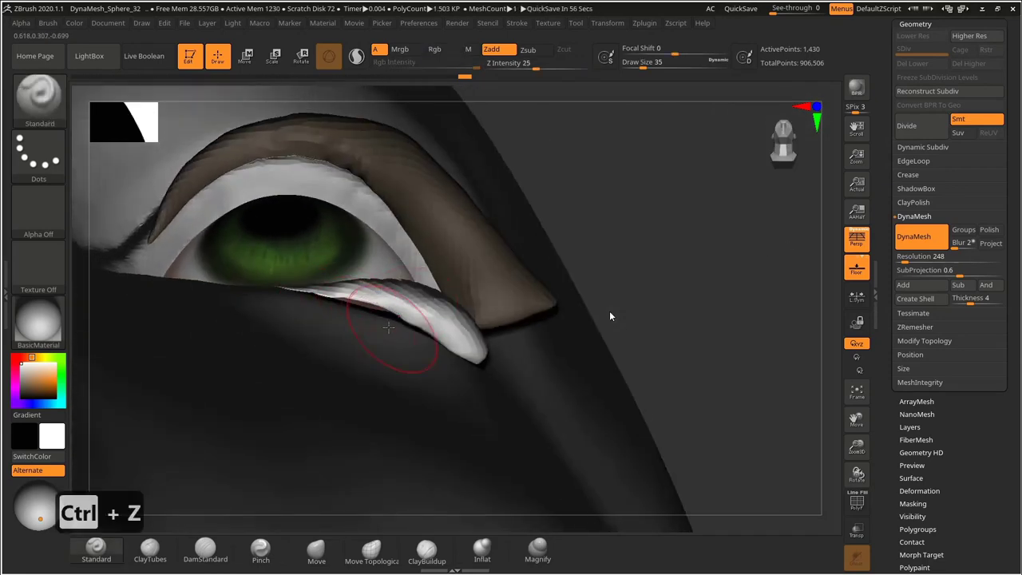
key("ctrl+z")
key("ctrl+z")
key("ctrl+z")
key("ctrl+z")
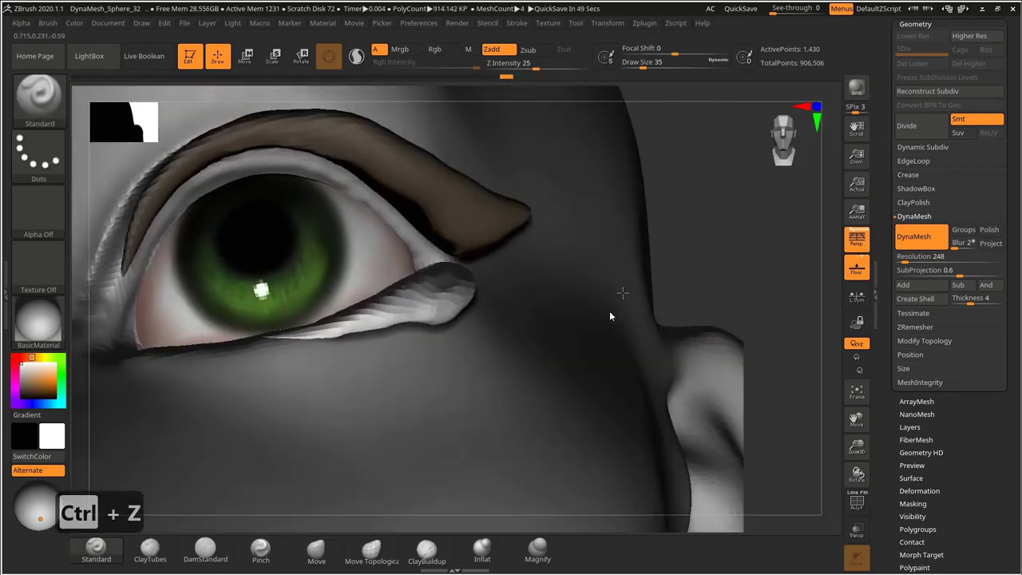
key("ctrl+z")
key("ctrl+z")
key("ctrl+z")
key("ctrl+z")
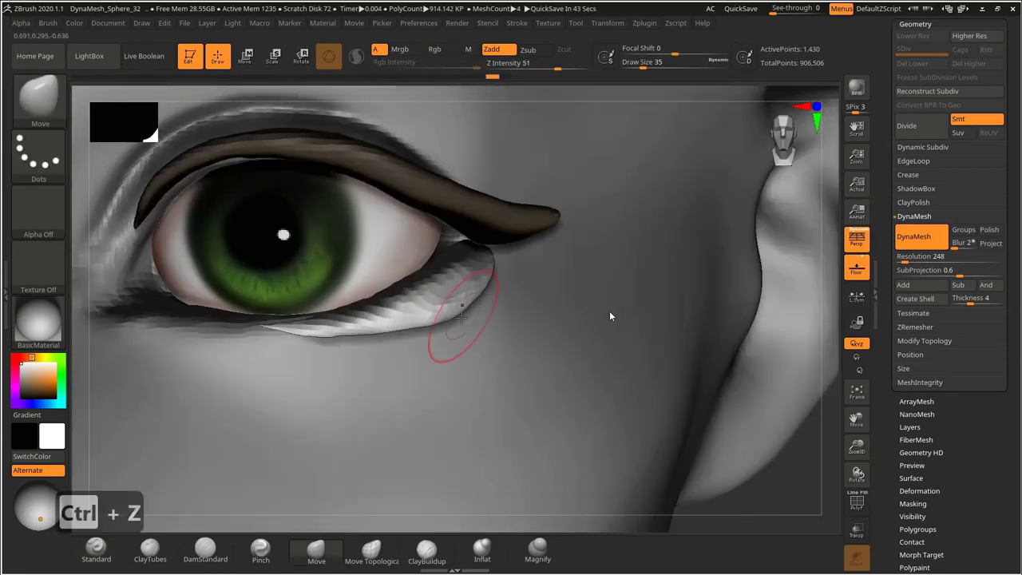
DynaMesh the lower lash strip at resolution 440 and carve along it in isolation with DamStandard at draw size 43.
key("s")
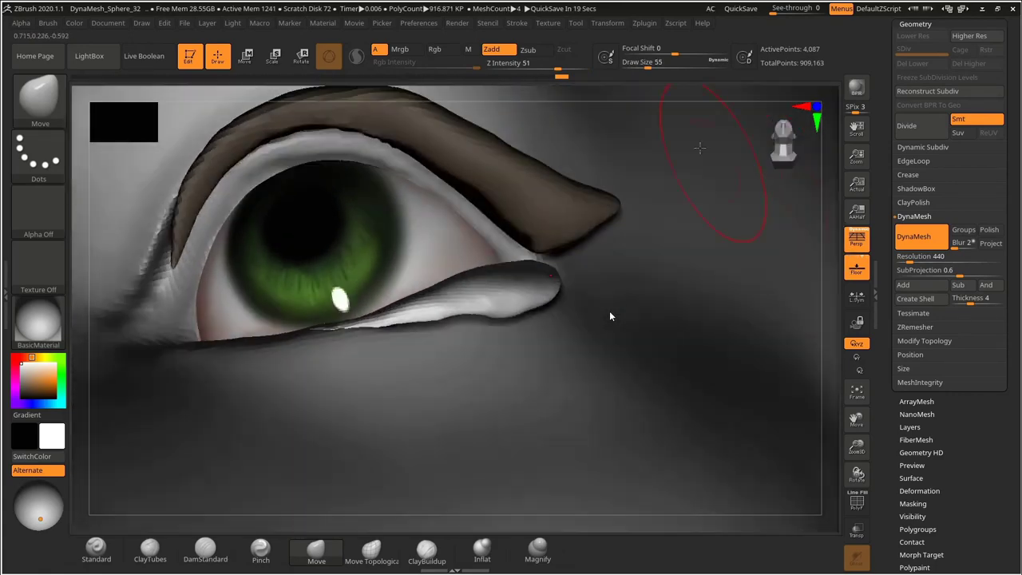
key("t")
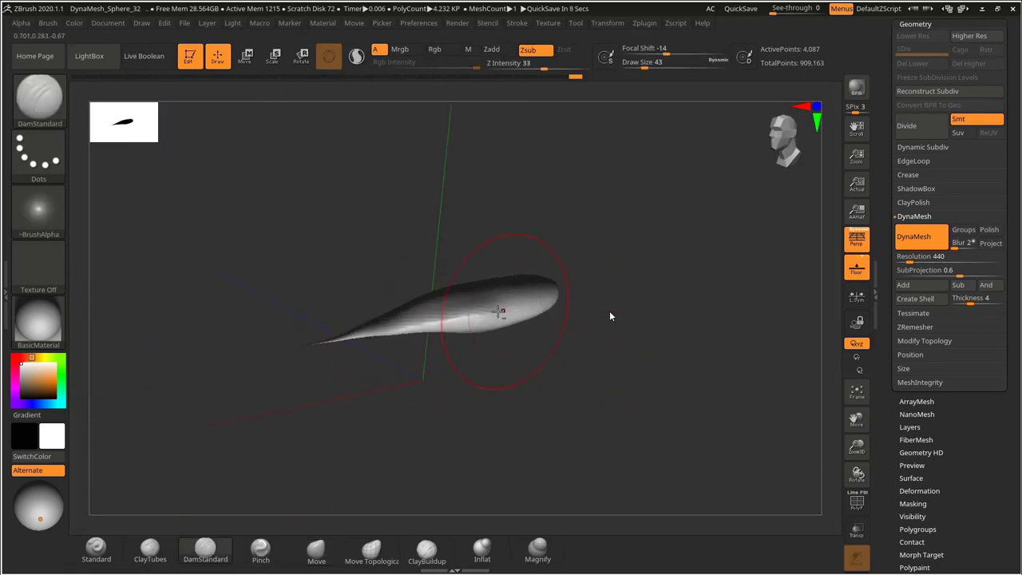
left_click_drag(499, 311, 401, 324)
left_click_drag(598, 328, 652, 336)
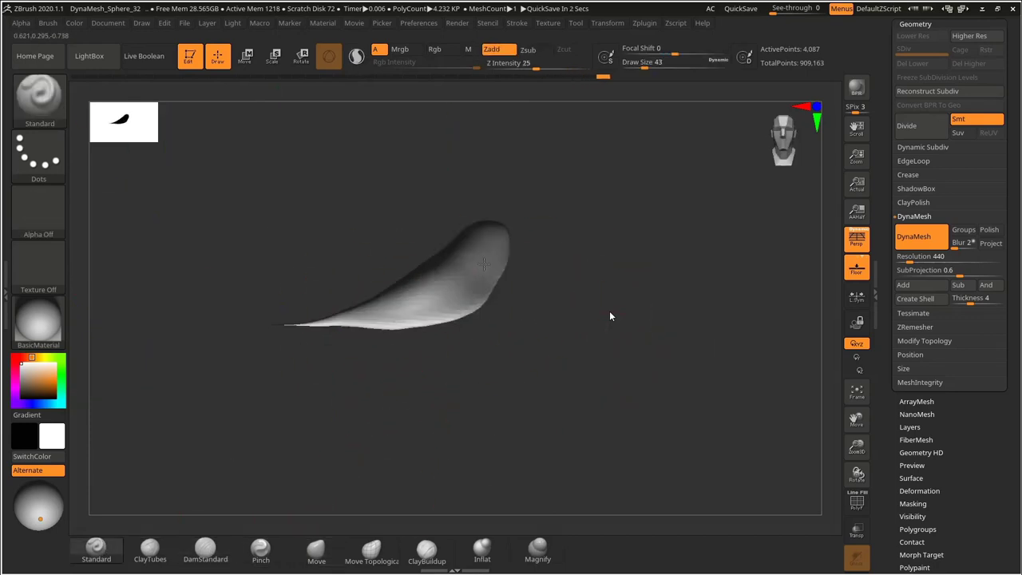
Refine the isolated lower lash strip's surface and outer end with the Standard brush at draw size 31, and show the full head again.
key("s")
mouse_move(554, 246)
left_mouse_down()
mouse_move(551, 311)
mouse_move(611, 316)
left_mouse_up()
right_click_drag(484, 345, 426, 343)
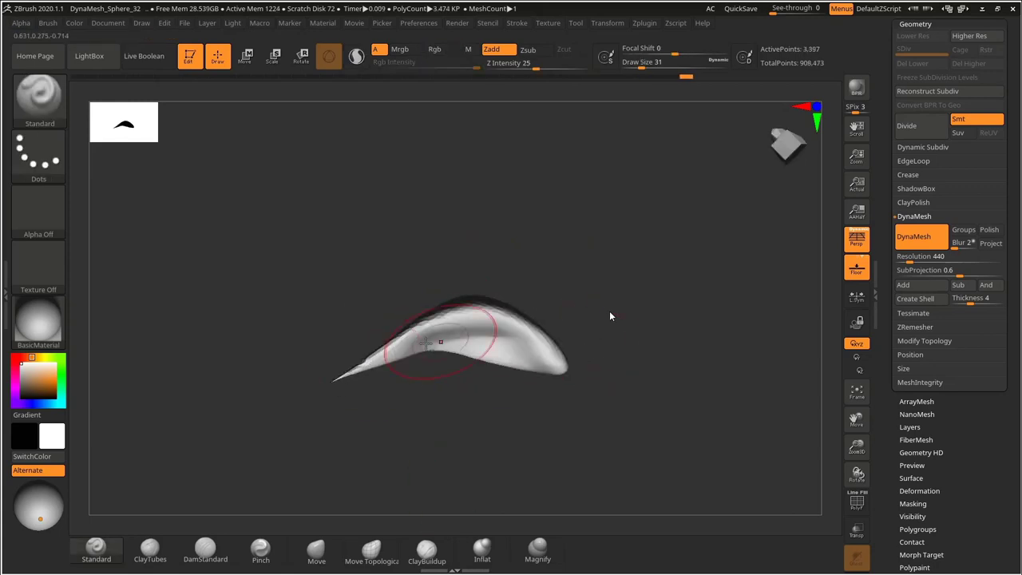
left_click_drag(547, 368, 557, 371)
right_click_drag(554, 319, 552, 375)
left_click_drag(551, 352, 544, 367)
right_click_drag(544, 330, 524, 375)
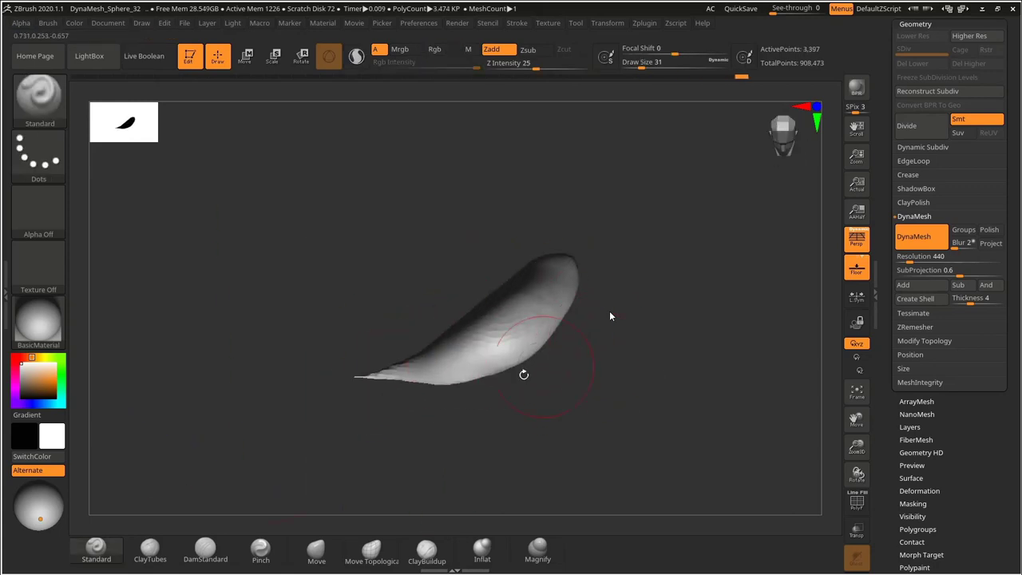
left_click(607, 23)
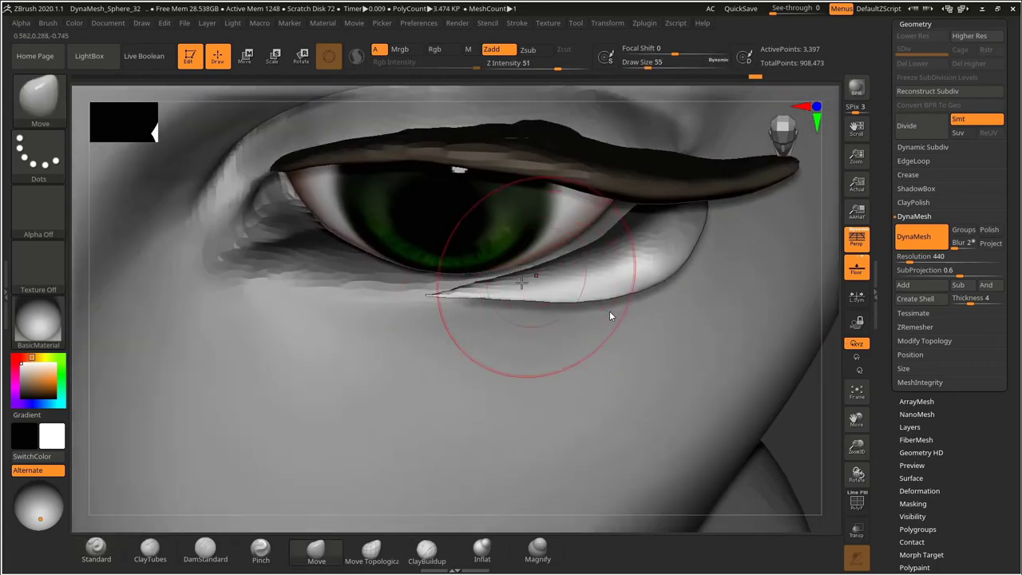
Pull the lower lash strip's lower edge down with the Move brush at draw size 55 and smooth along the strip.
left_click_drag(522, 283, 514, 292)
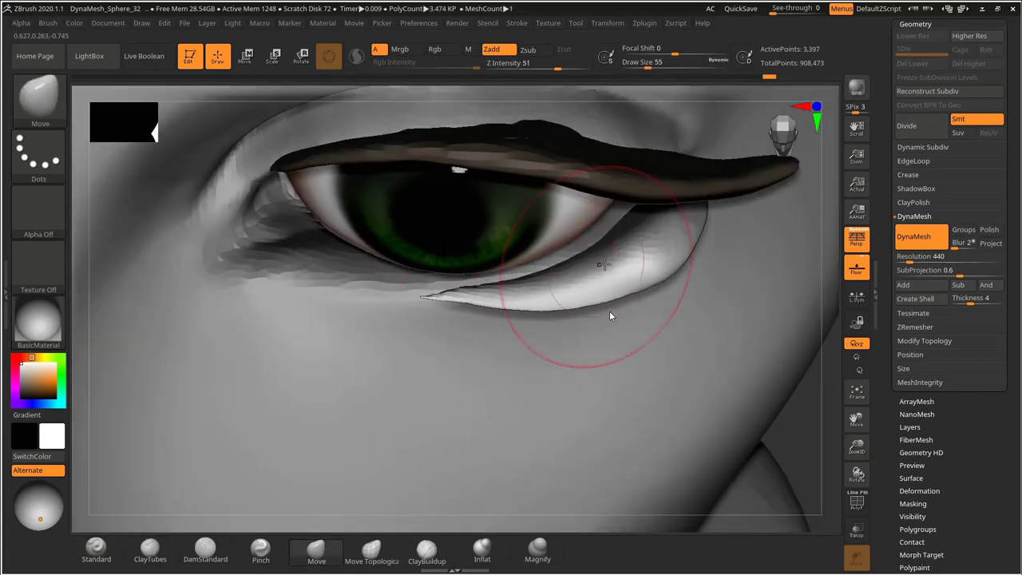
key("bracketleft")
left_click_drag(679, 268, 675, 259)
left_click_drag(546, 302, 700, 216, "shift")
Adjust the lower lash strip's outer part with the Move brush at draw sizes 70, 48 and 26, undoing the last stroke.
key("s")
mouse_move(827, 312)
left_mouse_down()
mouse_move(806, 260)
mouse_move(836, 342)
mouse_move(831, 307)
left_mouse_up()
key("s")
left_click_drag(639, 220, 632, 220)
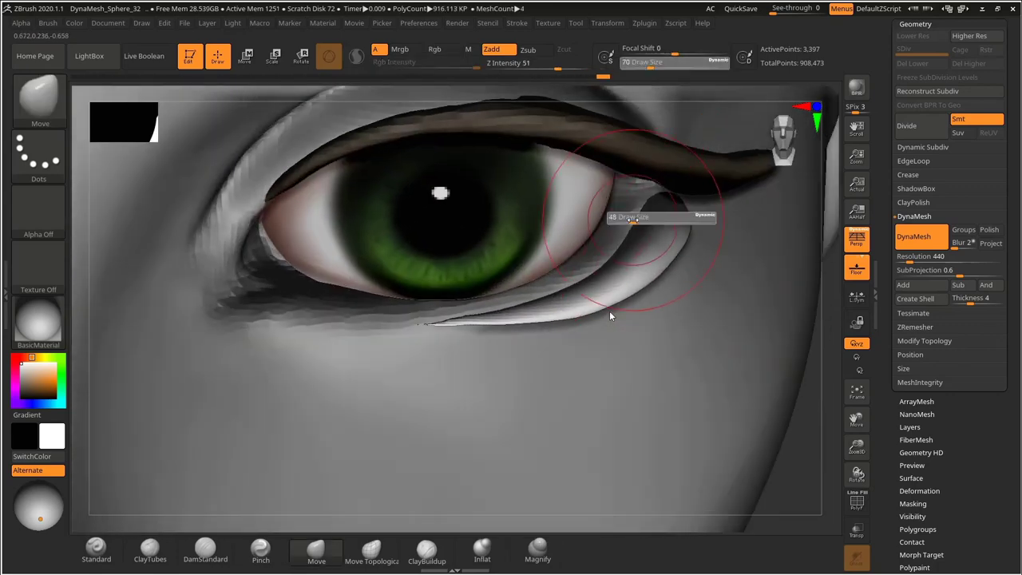
mouse_move(823, 327)
left_mouse_down()
mouse_move(819, 276)
mouse_move(801, 301)
mouse_move(751, 319)
left_mouse_up()
key("s")
left_click_drag(594, 266, 588, 266)
key("ctrl+z")
Enable AccuCurve for the Move brush and pull the lower lash strip's outer end to a sharp corner at draw size 26.
mouse_move(48, 25)
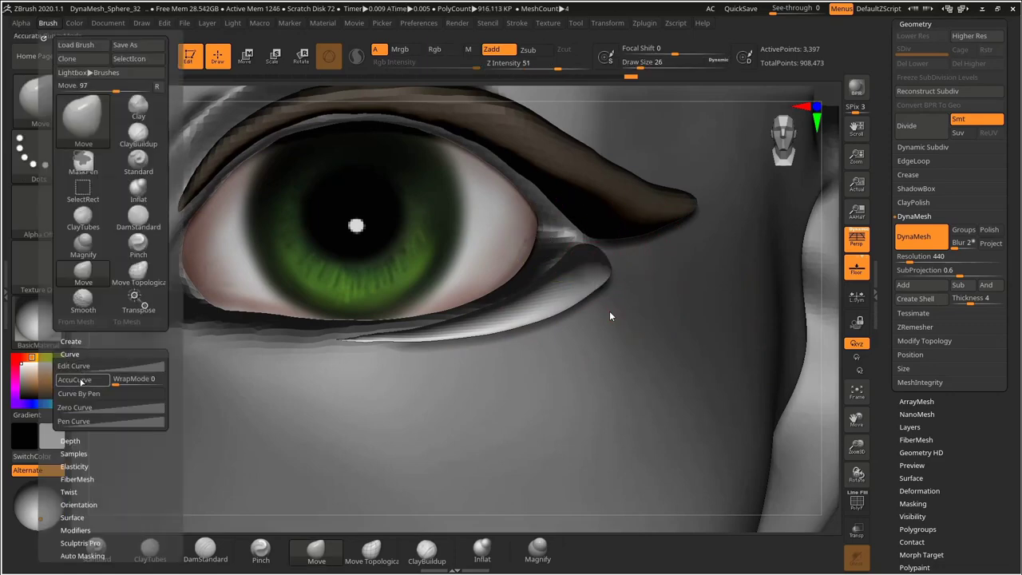
left_click(83, 381)
left_click_drag(833, 307, 819, 314)
key("ctrl+z")
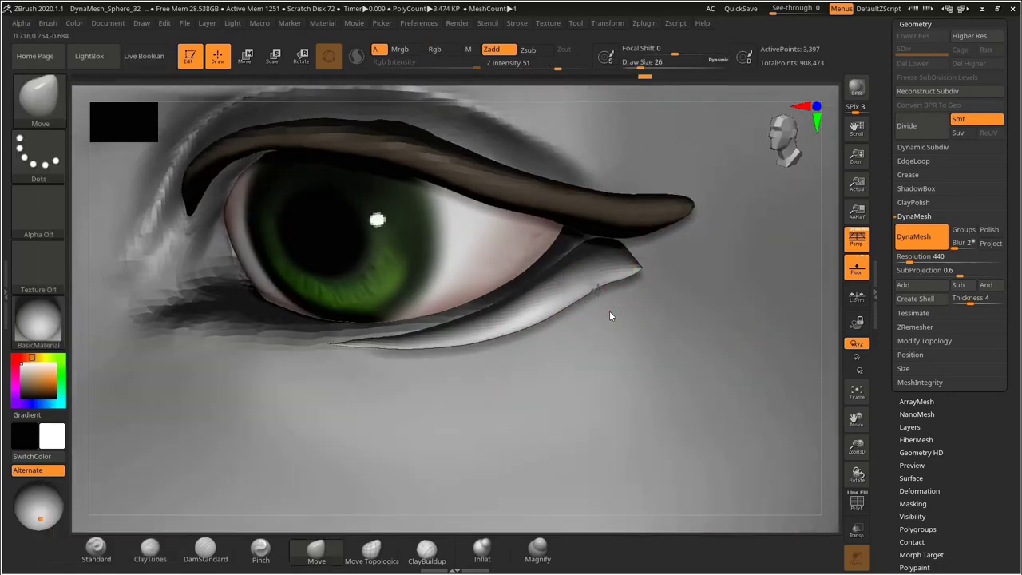
left_click_drag(551, 320, 670, 276, "shift")
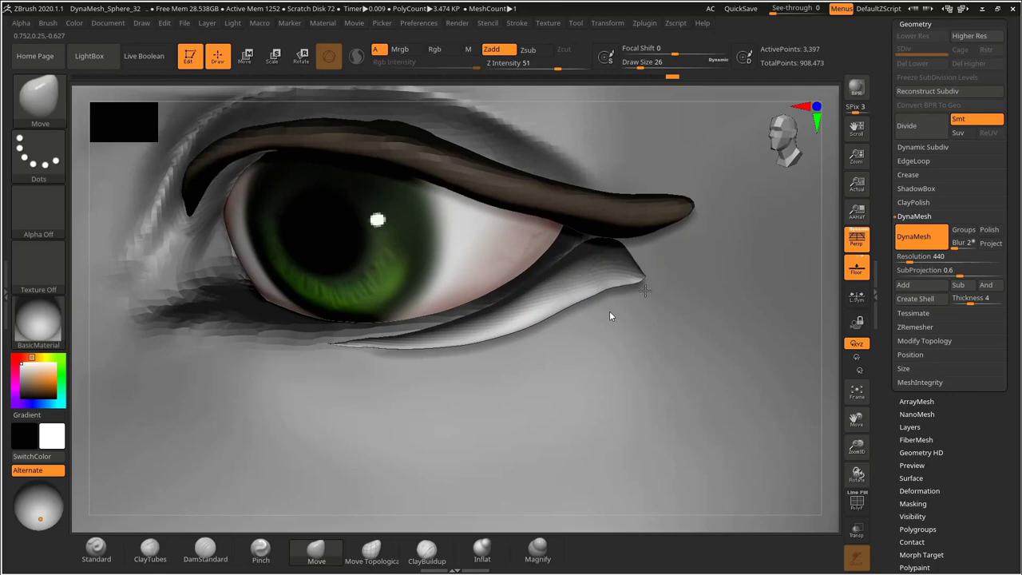
left_click_drag(801, 263, 832, 276)
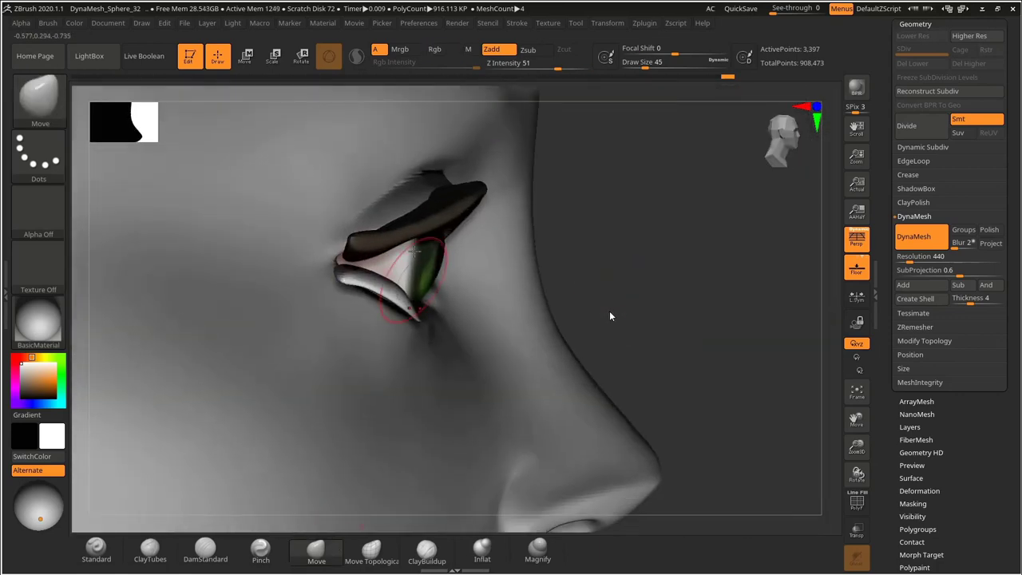
Turn off AccuCurve and push the lower lash strip down in side view with the Move brush at draw size 79.
mouse_move(48, 23)
left_click(82, 380)
key("s")
left_click_drag(385, 281, 400, 281)
left_click_drag(377, 296, 374, 306)
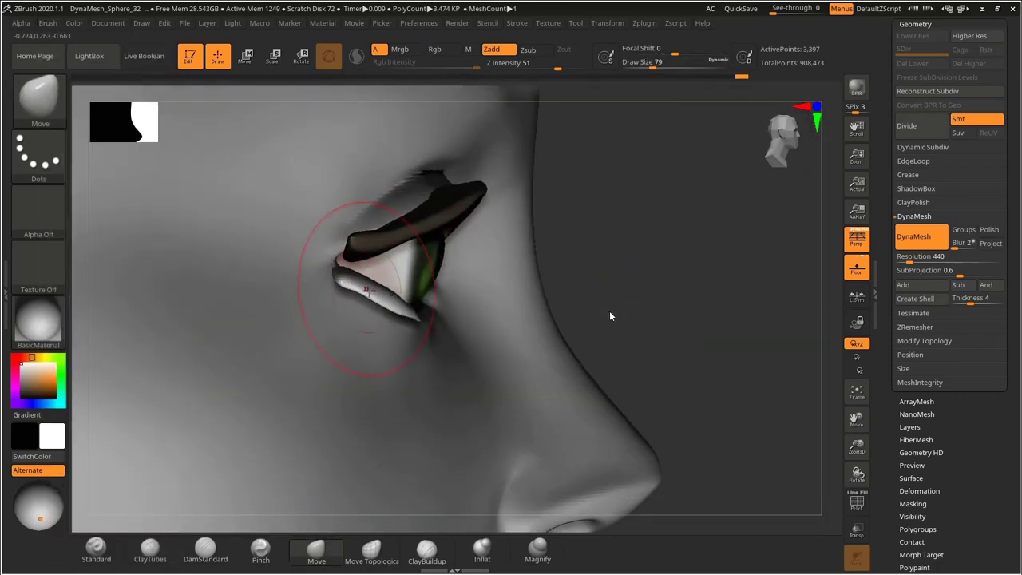
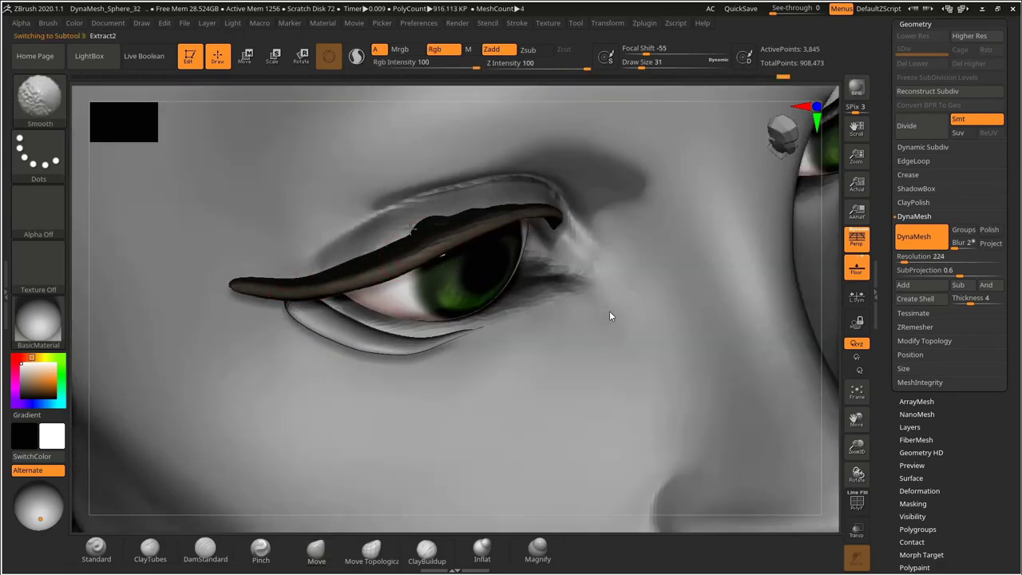
Undo the last smoothing on the upper lash and return to the Move brush at draw size 35.
key("ctrl+z")
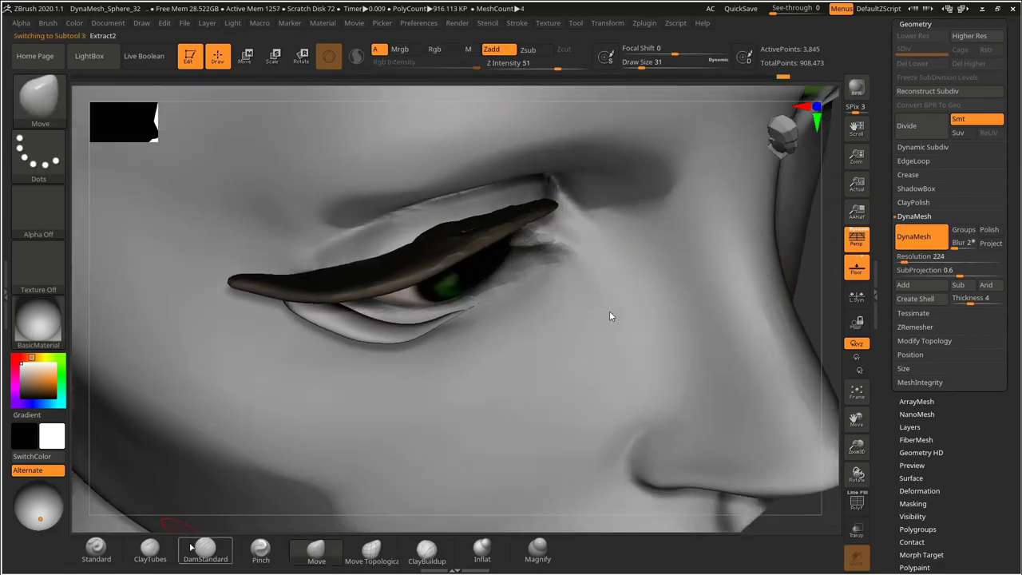
left_click(194, 549)
left_click_drag(802, 216, 274, 328)
left_click(315, 550)
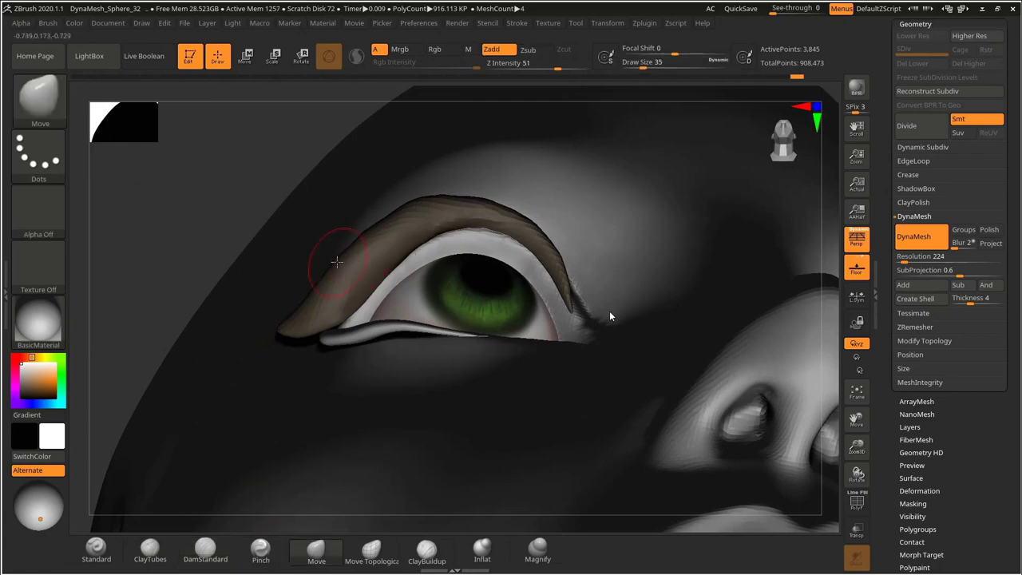
left_click_drag(200, 274, 164, 249, "alt")
Select the lower lash strip and adjust the curve of its middle from below with the Move brush at draw size 82.
left_click(422, 342, "alt")
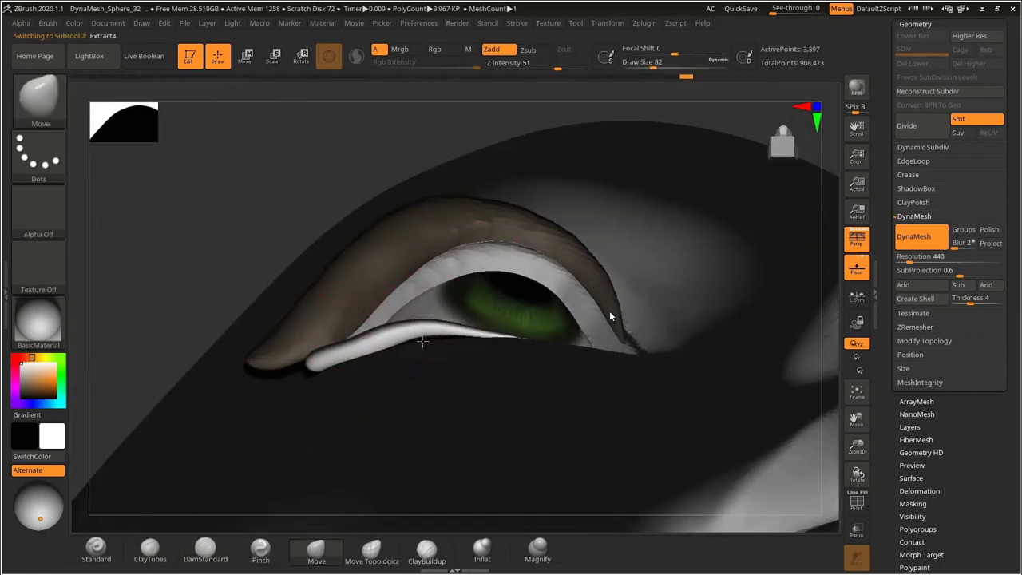
left_click_drag(432, 320, 441, 326)
left_click_drag(200, 200, 183, 295)
left_click_drag(662, 311, 663, 209, "alt")
mouse_move(711, 239)
left_mouse_down()
mouse_move(658, 248)
mouse_move(711, 246)
left_mouse_up()
left_click_drag(711, 246, 707, 300, "alt")
Adjust the lower lash strip's outer end with the Move brush at draw sizes 41 and 101.
key("s")
left_click_drag(527, 322, 542, 317)
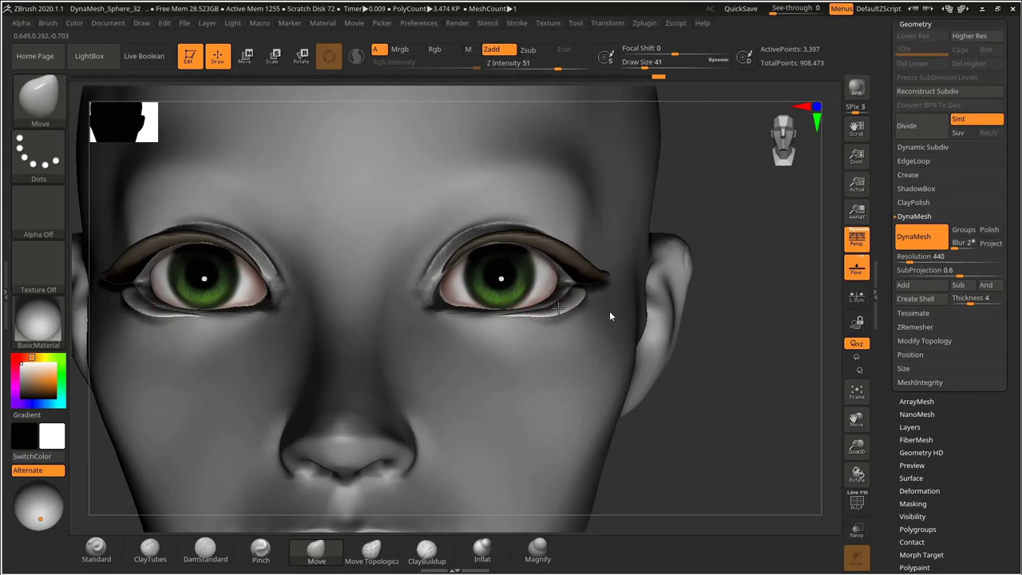
left_click_drag(715, 298, 570, 308)
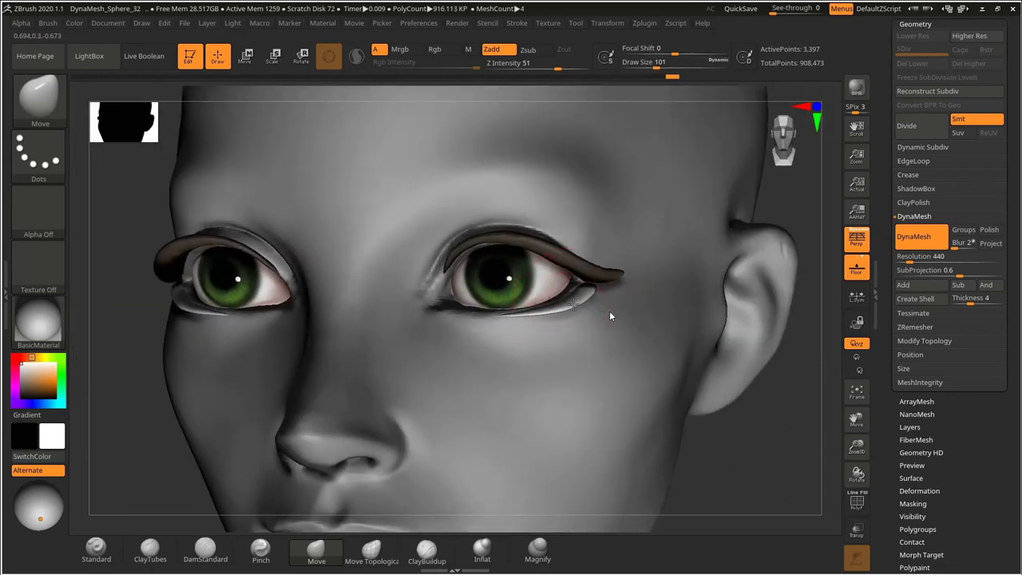
left_click_drag(733, 320, 679, 319)
mouse_move(679, 320)
left_mouse_down("alt")
mouse_move(679, 247)
mouse_move(679, 307)
left_mouse_up("alt")
left_click_drag(128, 336, 100, 363, "alt")
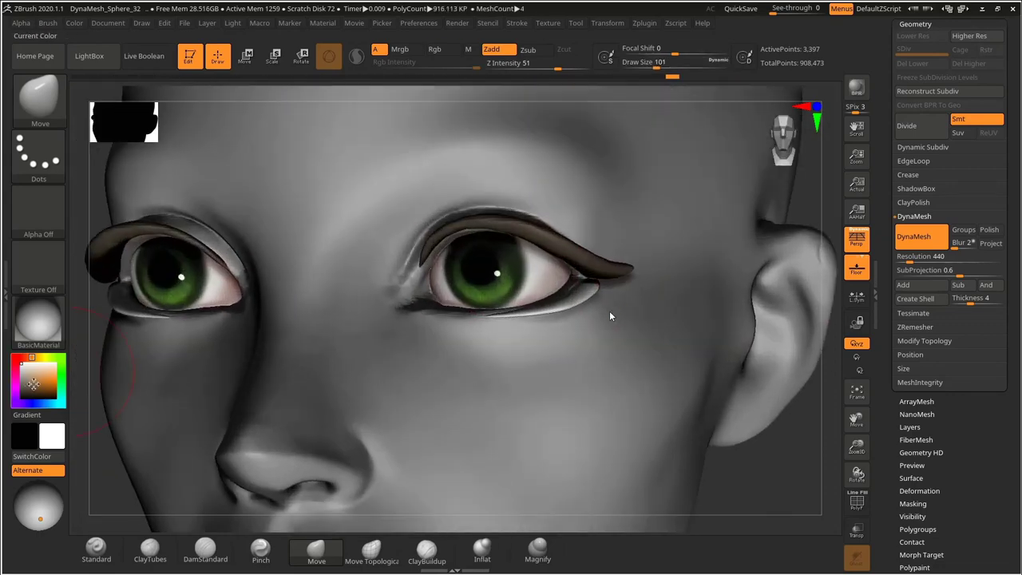
Fill the lower lash strip with a near-black color, using Mrgb at Rgb Intensity 100.
key("s")
left_click(22, 387)
left_click(23, 396)
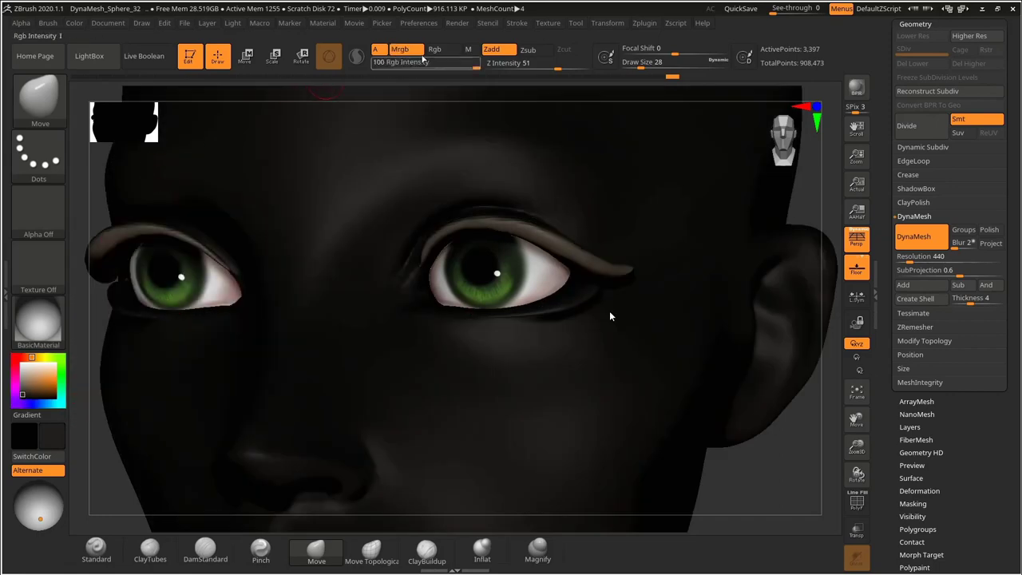
mouse_move(74, 23)
left_click(107, 267)
Choose the MatCap Skin06 material, select the head mesh and set the active color to white.
left_click(39, 321)
left_click(269, 305)
left_click(225, 346, "alt")
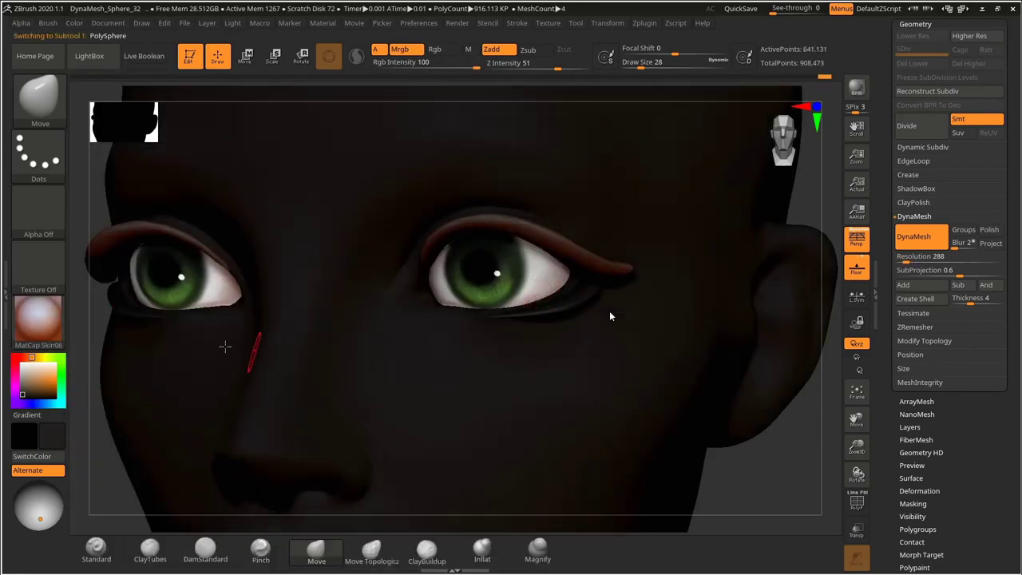
left_click(22, 366)
left_click_drag(755, 475, 771, 419)
Fill the upper lash with a near-black color and reset the active color to white to review the whole head.
left_click(571, 302, "alt")
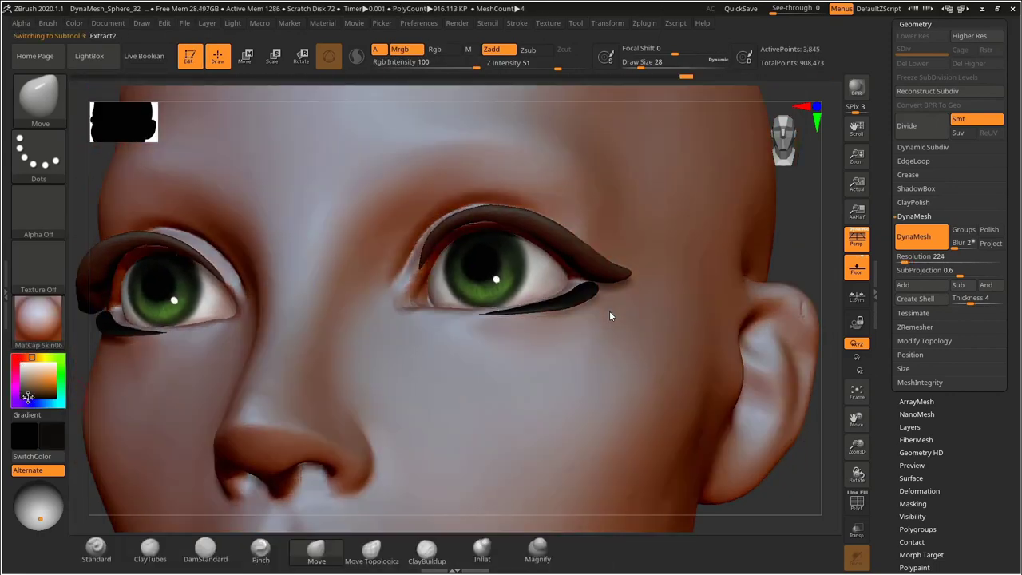
left_click(26, 397)
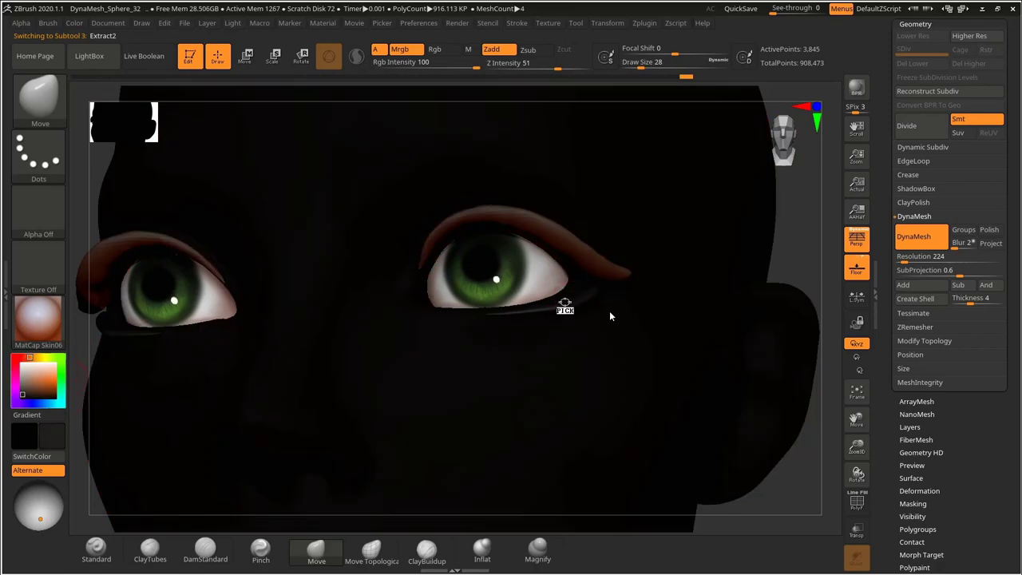
mouse_move(75, 23)
left_click(124, 266)
left_click(20, 363)
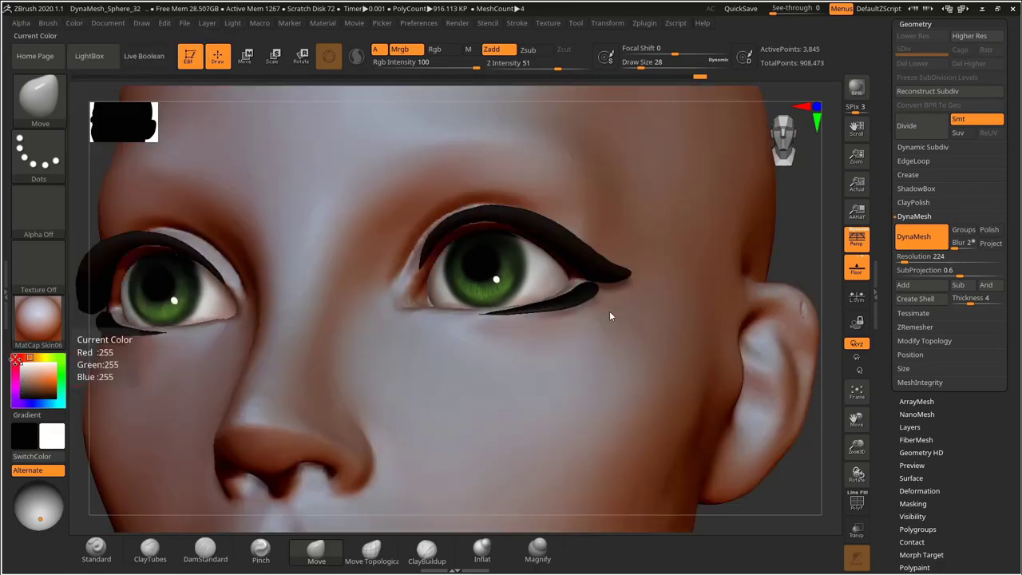
left_click_drag(799, 272, 771, 344, "alt")
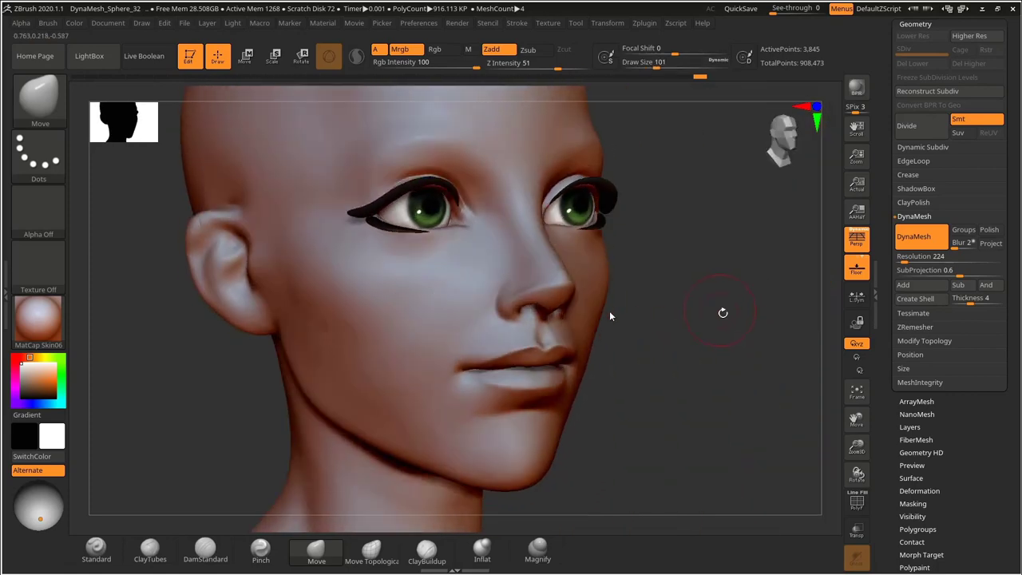
left_click_drag(723, 314, 728, 294)
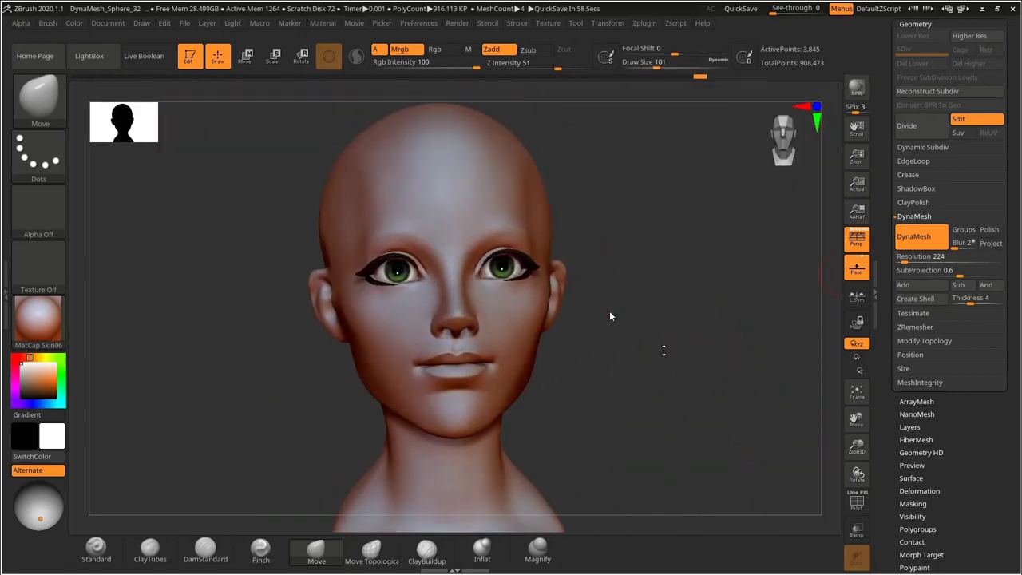
Bring up the subtool list and extraction settings, and make the head mesh the active subtool.
left_click_drag(723, 339, 692, 335)
left_click_drag(627, 371, 668, 342, "alt")
left_click_drag(913, 37, 913, 158)
left_click(912, 133)
left_click_drag(961, 396, 961, 301)
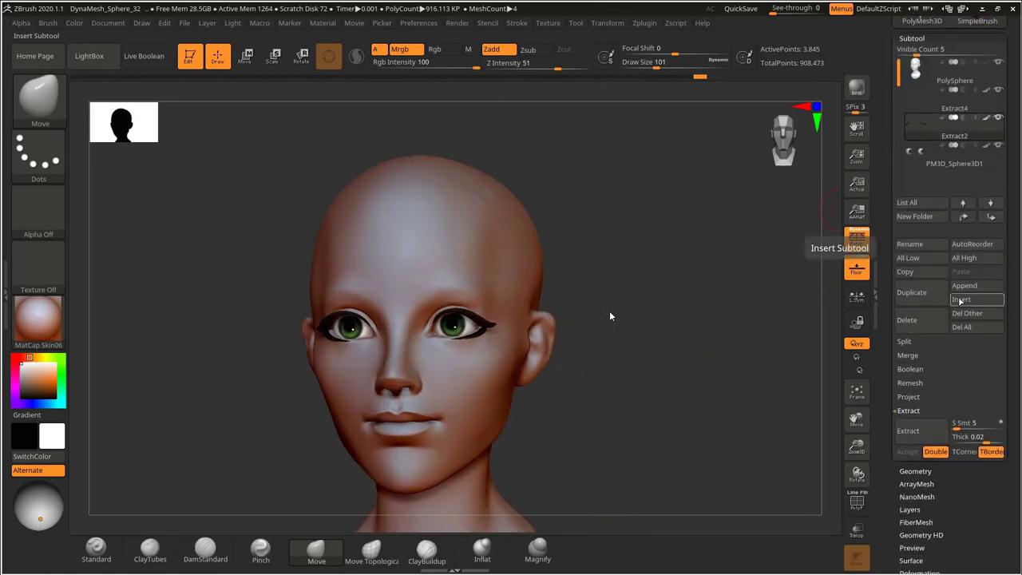
mouse_move(639, 314)
left_mouse_down()
mouse_move(707, 315)
mouse_move(691, 315)
left_mouse_up()
key("s")
key("s")
mouse_move(383, 238)
left_mouse_down()
mouse_move(409, 255)
mouse_move(375, 253)
mouse_move(304, 292)
mouse_move(267, 374)
mouse_move(257, 319)
left_mouse_up()
left_click(396, 240, "alt")
Paint a mask over the back and side of the scalp with the MaskPen brush, using draw size 283 for the broad areas.
left_click_drag(184, 319, 275, 335)
left_click_drag(272, 350, 273, 369, "ctrl")
left_click_drag(279, 435, 320, 440, "ctrl")
mouse_move(220, 279)
left_mouse_down("ctrl")
mouse_move(343, 282)
mouse_move(320, 191)
left_mouse_up("ctrl")
left_click_drag(504, 183, 427, 187)
left_click_drag(380, 232, 426, 167, "ctrl")
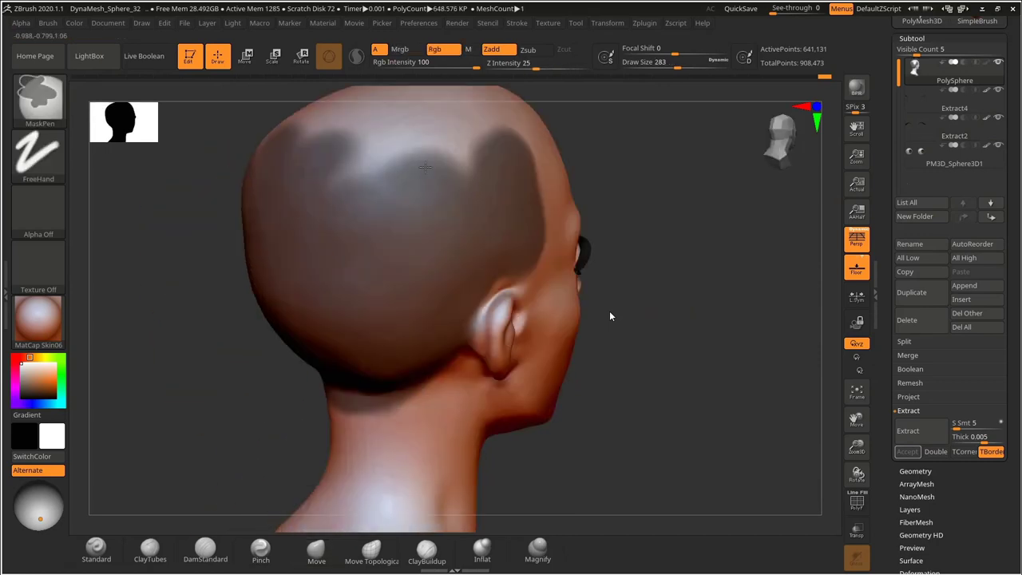
Undo the last mask strokes and mask the temple, sideburn and top of the head up to the forehead hairline.
key("ctrl+z")
key("ctrl+z")
key("ctrl+z")
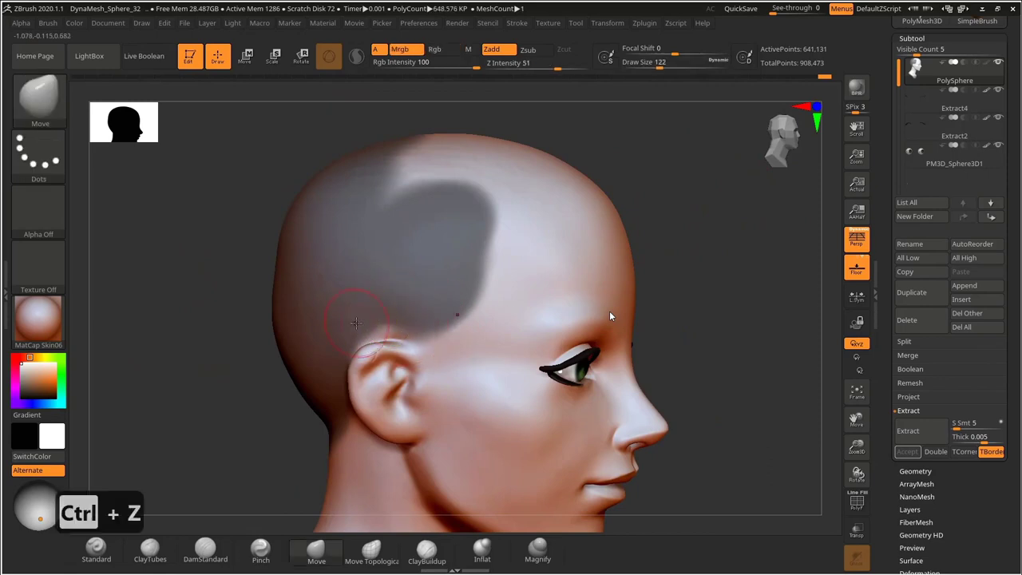
mouse_move(391, 332)
left_mouse_down("ctrl")
mouse_move(446, 335)
mouse_move(492, 285)
mouse_move(520, 216)
mouse_move(497, 287)
left_mouse_up("ctrl")
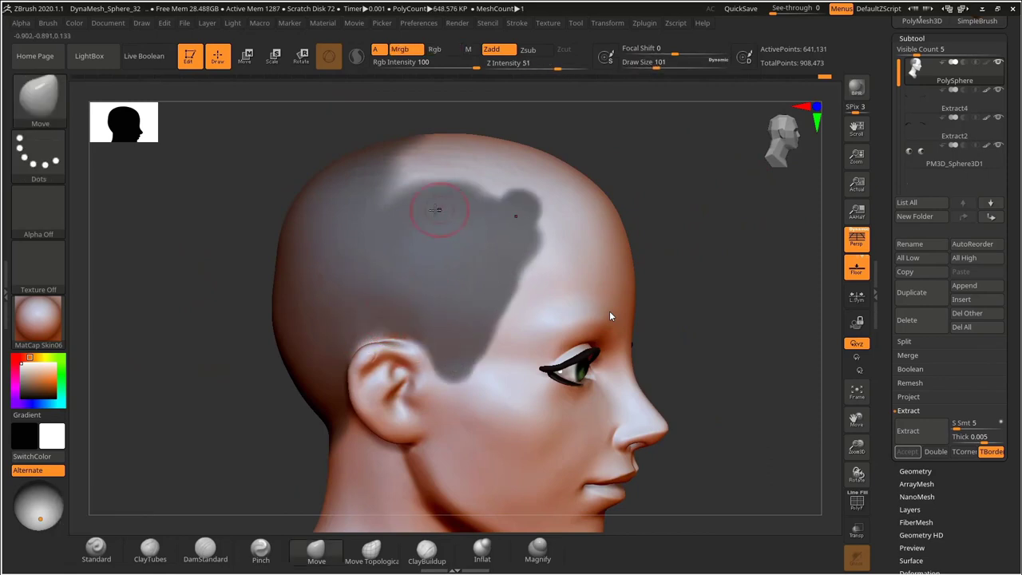
left_click_drag(511, 187, 418, 158, "ctrl")
mouse_move(703, 144)
left_mouse_down()
mouse_move(610, 194)
mouse_move(611, 232)
left_mouse_up()
mouse_move(423, 275)
left_mouse_down("ctrl")
mouse_move(479, 240)
mouse_move(379, 170)
left_mouse_up("ctrl")
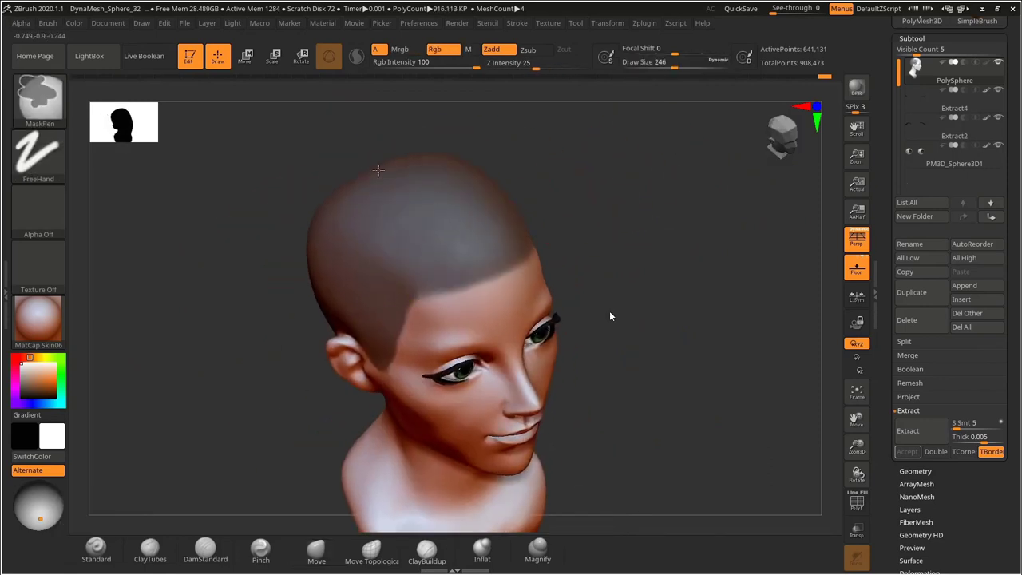
Refine the mask's edge along the temple, sideburns and ears by unmasking excess areas with draw sizes 157 and 101.
left_click_drag(559, 255, 607, 169)
key("ctrl+z")
left_click_drag(494, 238, 452, 290, "ctrl+alt")
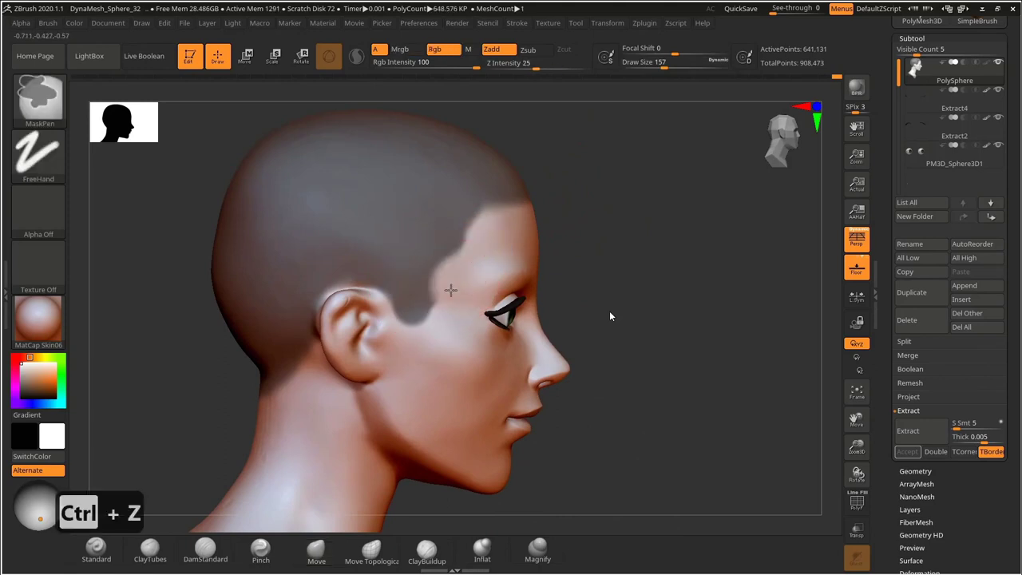
mouse_move(444, 235)
left_mouse_down("ctrl+alt")
mouse_move(427, 295)
mouse_move(402, 309)
left_mouse_up("ctrl+alt")
key("ctrl+z")
left_click_drag(593, 189, 240, 232)
left_click_drag(397, 297, 423, 336, "ctrl+alt")
mouse_move(687, 247)
left_mouse_down()
mouse_move(756, 245)
mouse_move(731, 246)
left_mouse_up()
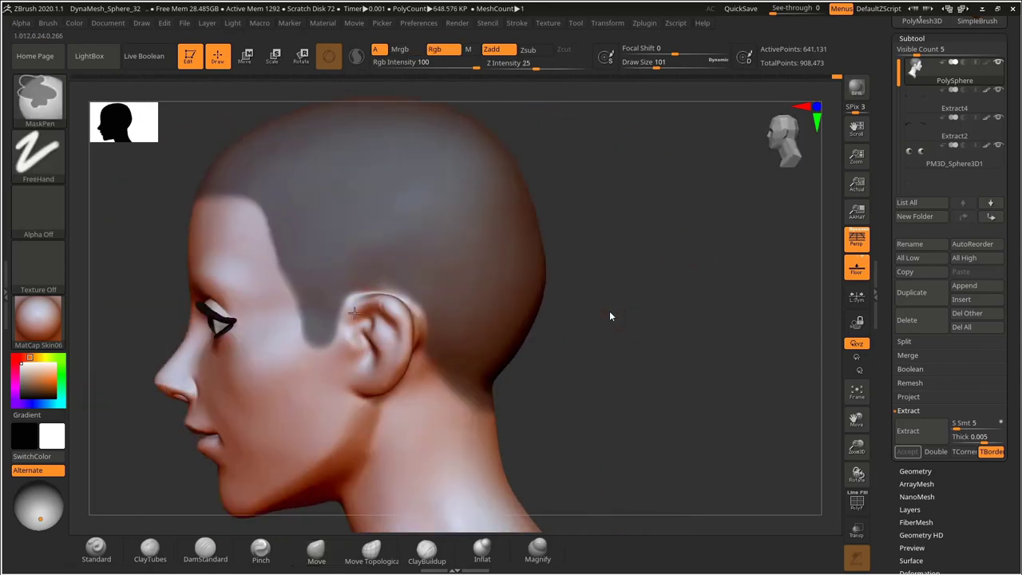
left_click_drag(383, 300, 354, 302, "ctrl+alt")
mouse_move(679, 251)
left_mouse_down()
mouse_move(666, 251)
mouse_move(667, 205)
mouse_move(669, 257)
left_mouse_up()
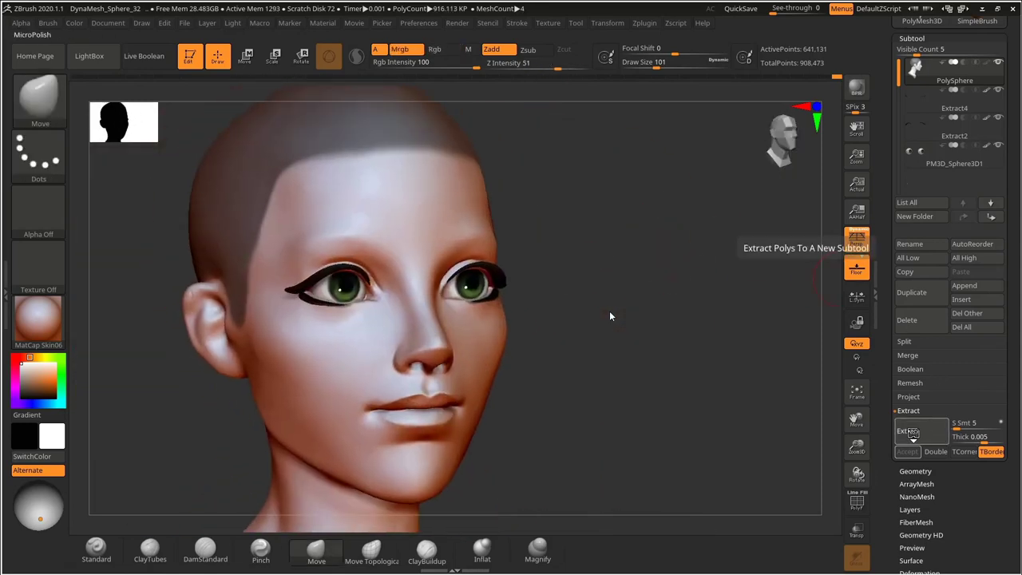
Set the Extract thickness to 0.03, discard the trial extraction of the masked scalp and reselect the head mesh.
left_click(911, 431)
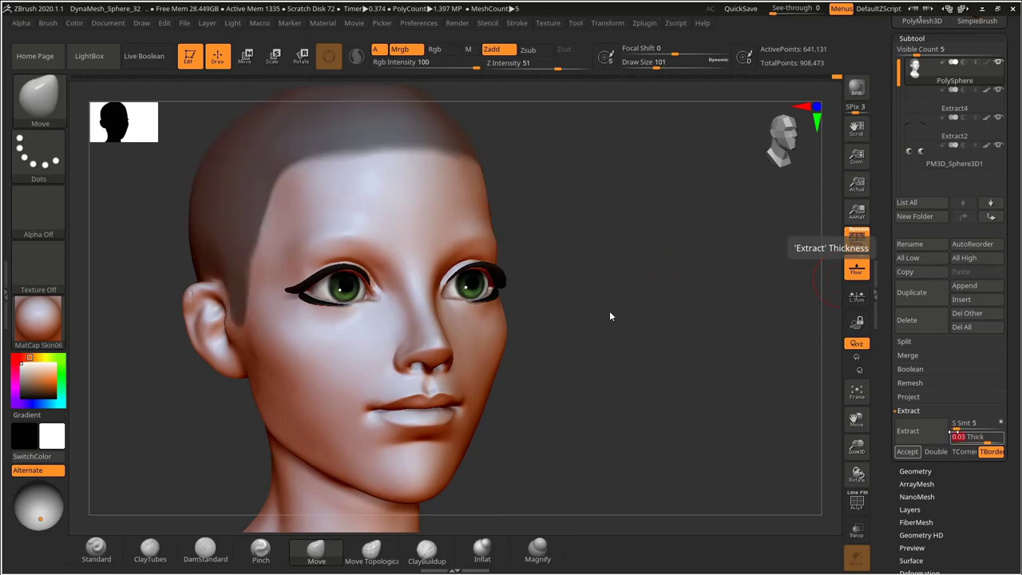
left_click(908, 454)
left_click_drag(735, 335, 679, 300)
key("ctrl+z")
key("ctrl+z")
left_click(908, 321)
left_click(818, 341)
left_click(519, 375, "alt")
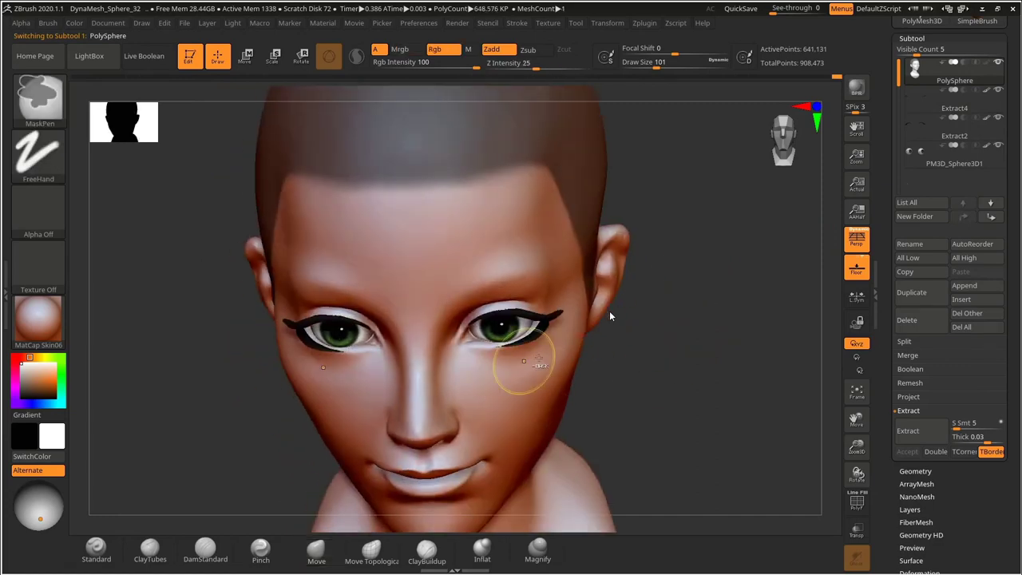
Extract the masked scalp area as a new hair subtool with thickness 0.03 and accept it.
left_click(908, 436)
left_click(908, 453)
left_click_drag(735, 352, 753, 332)
Undo the resolution 128 DynaMesh on the extracted hair cap and apply DynaMesh at resolution 48 instead.
left_click_drag(886, 391, 885, 177)
left_click(914, 258)
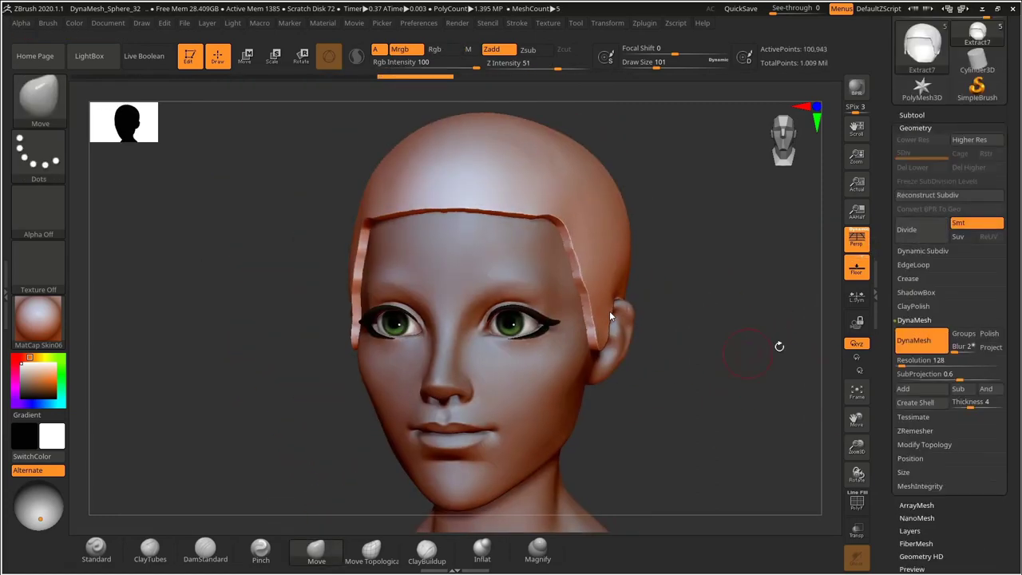
key("ctrl+z")
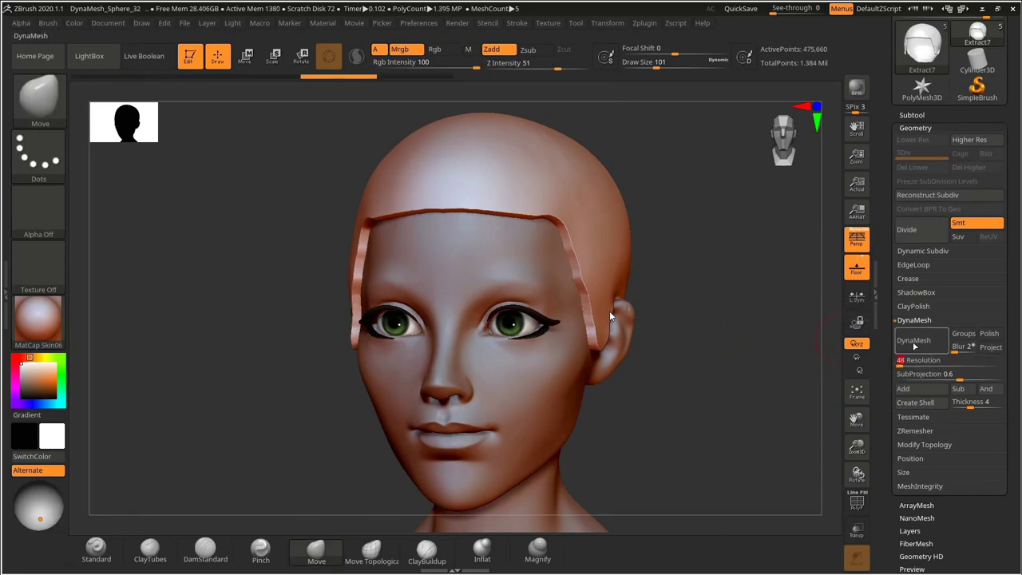
left_click(915, 346)
Smooth the hair cap's rim along the forehead, temples and sideburns.
left_click_drag(667, 307, 709, 331)
left_click_drag(497, 245, 671, 228, "shift")
left_click_drag(344, 377, 415, 342, "shift")
mouse_move(755, 244)
left_mouse_down()
mouse_move(693, 251)
mouse_move(709, 297)
left_mouse_up()
Build up volume on the side and back of the hair cap with the ClayTubes brush at draw size 251.
left_click(163, 553)
key("bracketright")
left_click_drag(272, 333, 280, 347)
left_click_drag(399, 239, 425, 294)
mouse_move(693, 297)
left_mouse_down()
mouse_move(739, 301)
mouse_move(723, 304)
left_mouse_up()
left_click_drag(340, 232, 333, 331)
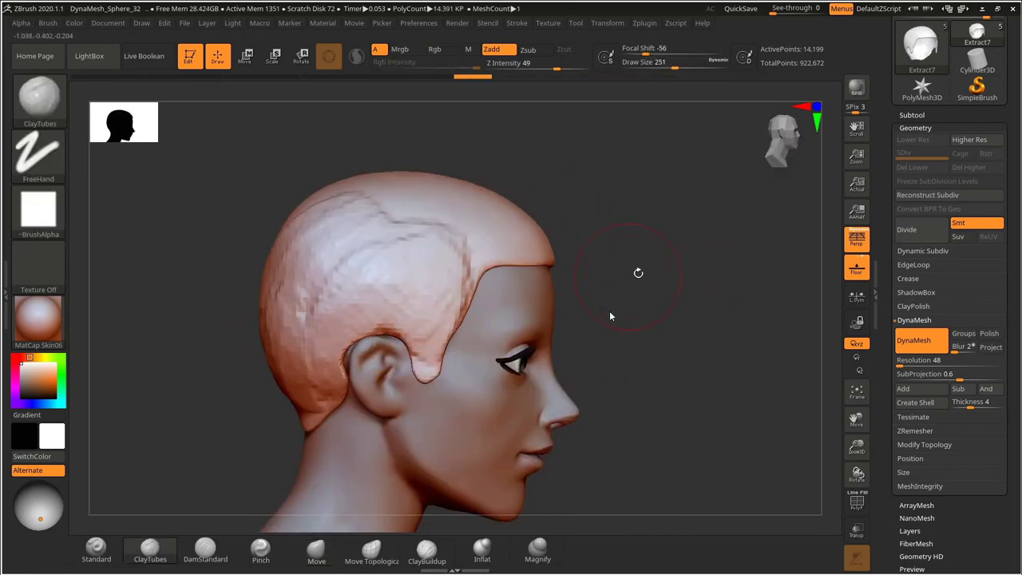
left_click_drag(641, 272, 591, 283)
left_click_drag(598, 219, 607, 219)
Undo the last stroke and add ClayTubes volume across the hair cap above the forehead.
key("ctrl+z")
left_click_drag(392, 258, 468, 249)
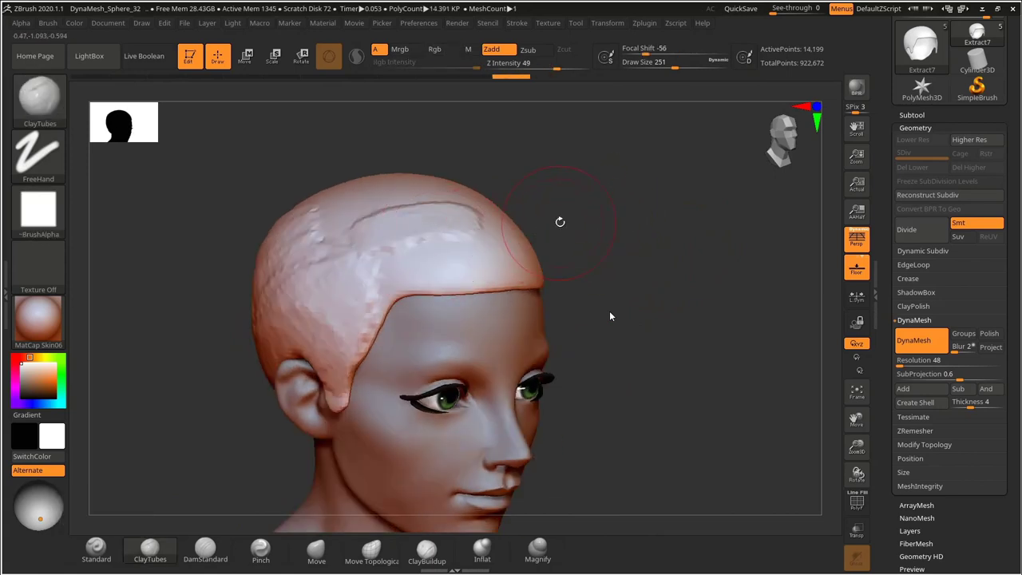
left_click_drag(559, 222, 582, 216)
left_click_drag(467, 263, 400, 273)
Try to pull the front hair edge down over the forehead with the Move brush.
left_click(317, 551)
left_click_drag(462, 289, 465, 313)
key("ctrl+z")
left_click(48, 24)
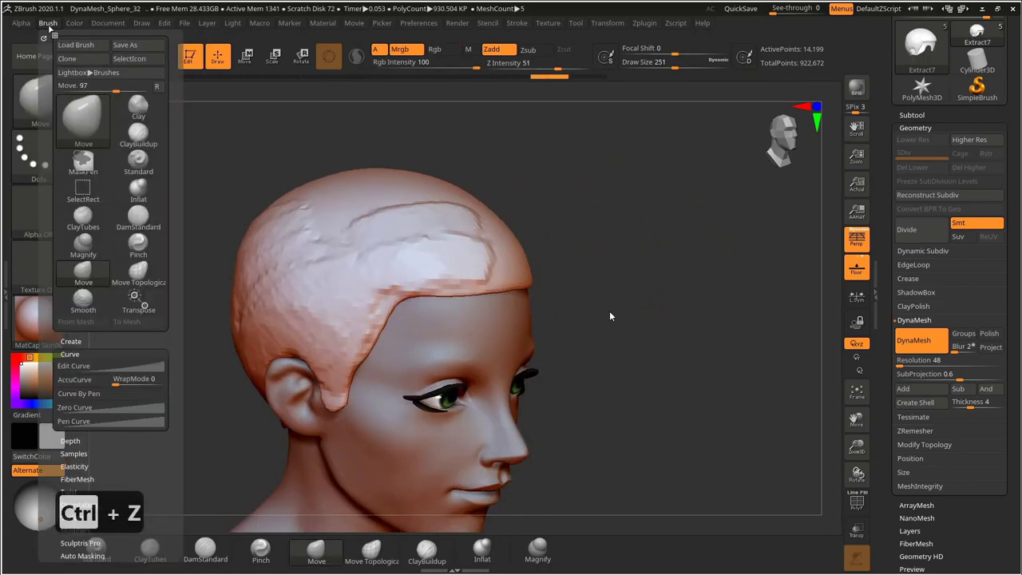
left_click(81, 380)
left_click_drag(631, 257, 589, 246)
Build up the top and front of the hair with the ClayTubes brush at draw size 336.
left_click(150, 551)
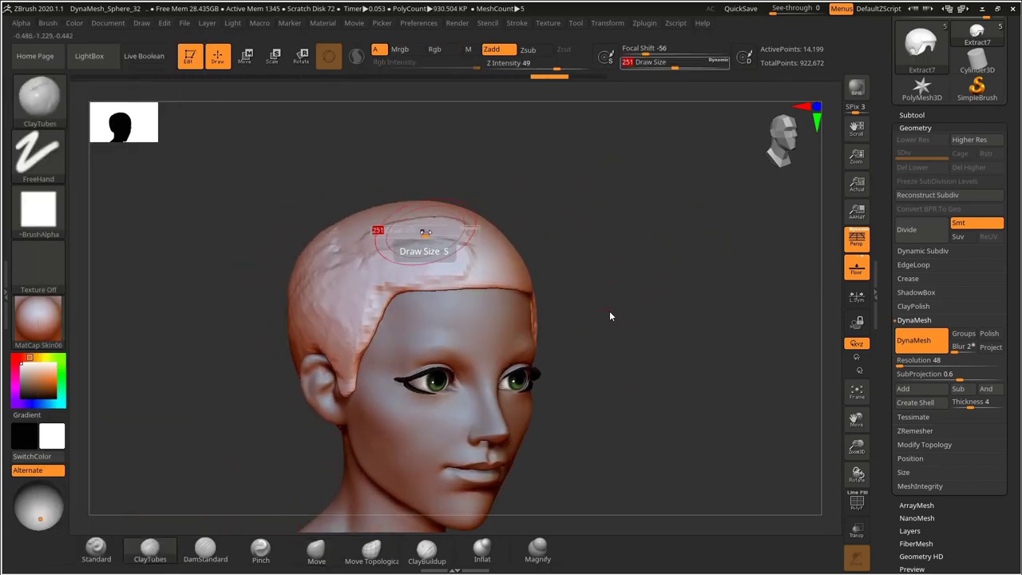
left_click_drag(425, 233, 434, 232)
left_click_drag(515, 180, 527, 218)
left_click_drag(439, 271, 370, 223)
left_click_drag(575, 209, 503, 240)
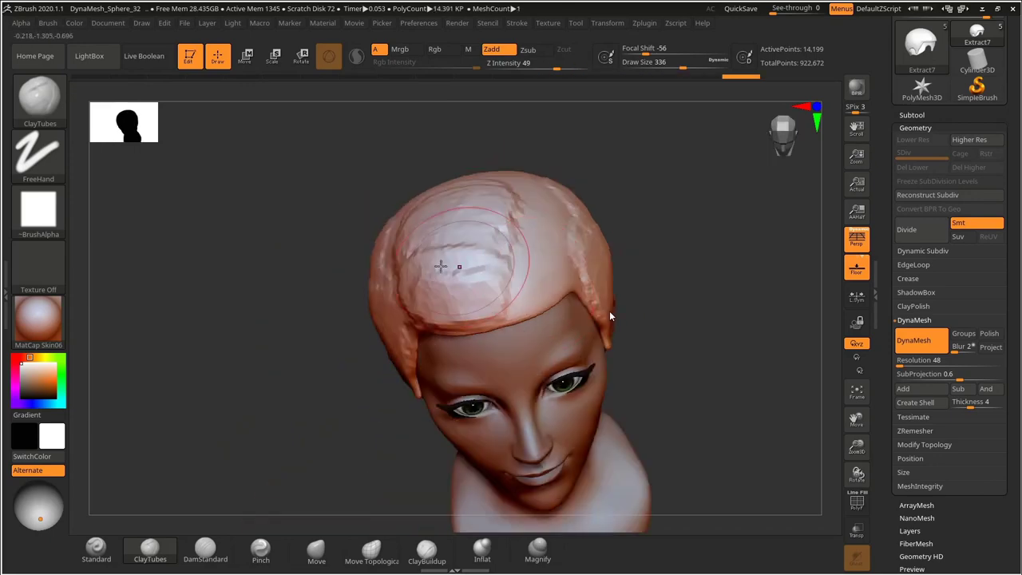
left_click_drag(611, 317, 610, 316)
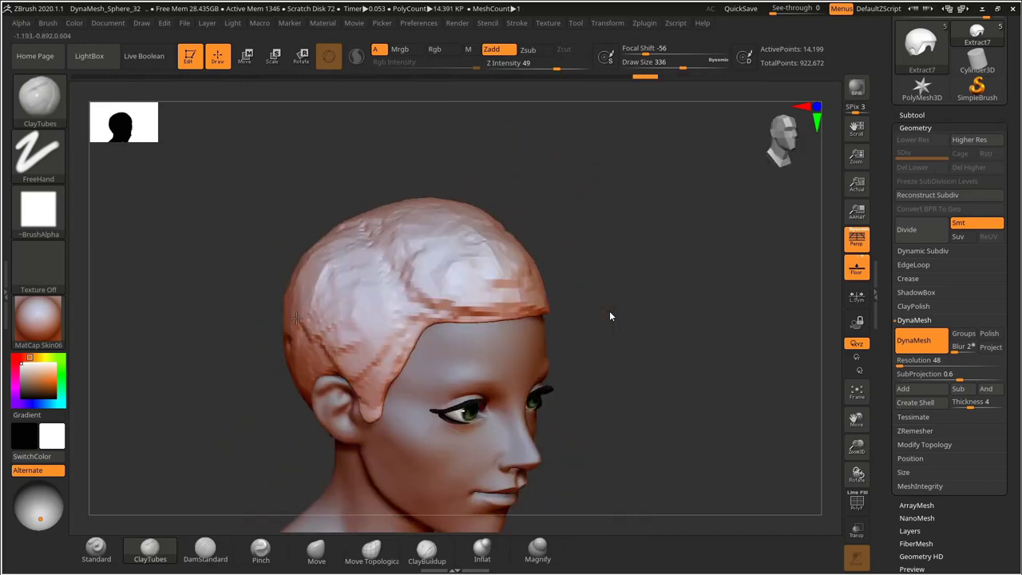
mouse_move(699, 216)
left_mouse_down()
mouse_move(632, 228)
mouse_move(671, 240)
left_mouse_up()
Try to shape the fringe with the Move brush at several draw sizes, undoing the strokes.
left_click(316, 551)
key("s")
key("ctrl+z")
left_click_drag(433, 290, 479, 325)
mouse_move(671, 240)
left_mouse_down()
mouse_move(599, 227)
mouse_move(611, 240)
left_mouse_up()
key("ctrl+z")
key("s")
left_click_drag(381, 284, 370, 282)
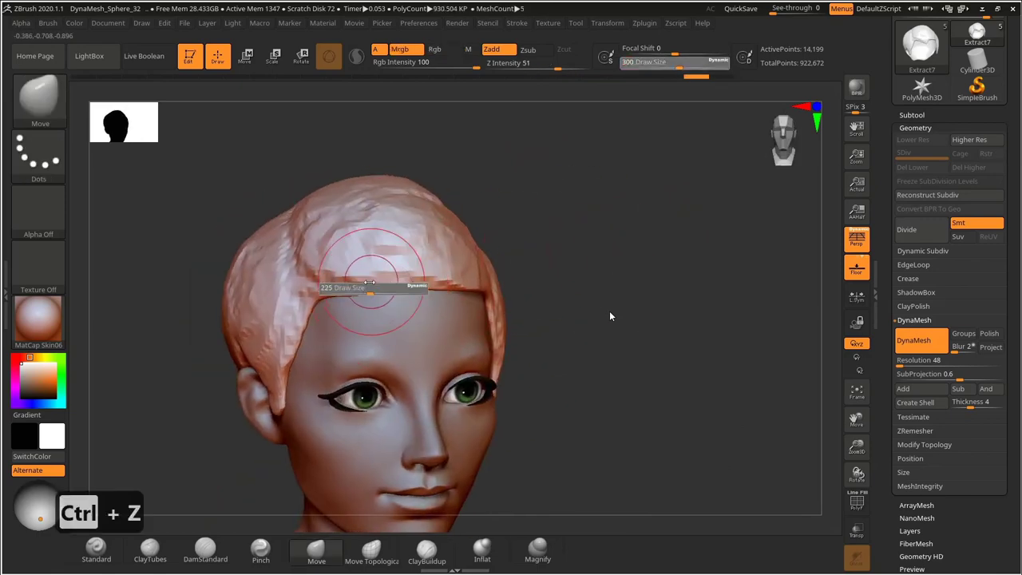
key("ctrl+z")
key("ctrl+z")
key("ctrl+z")
key("ctrl+z")
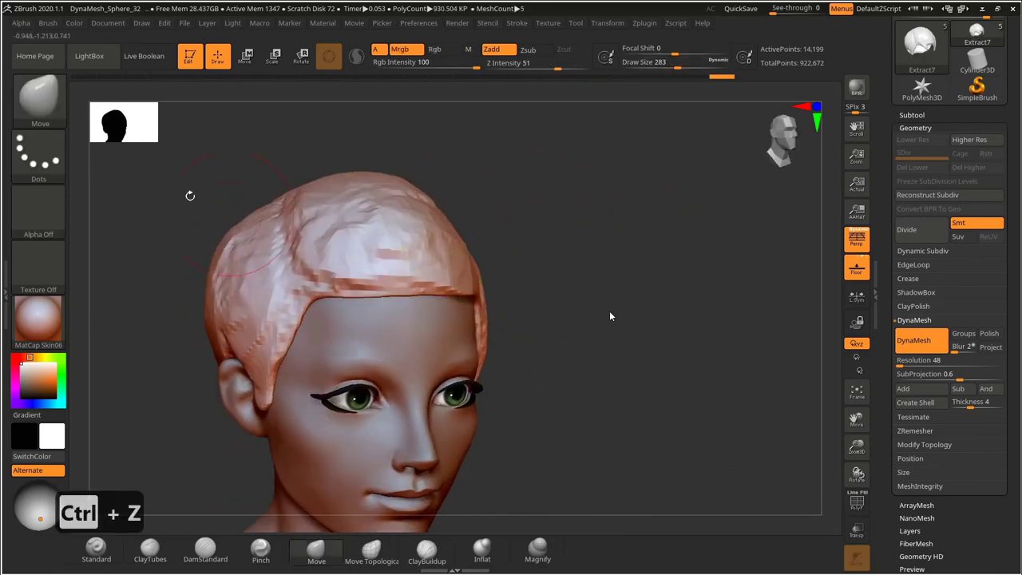
Switch to the SnakeHook brush and pull a first lock of hair down over the forehead.
key("b")
key("s")
key("h")
key("s")
left_click_drag(368, 284, 415, 348)
left_click_drag(503, 260, 595, 268)
Pull additional pointed locks down across the forehead with the SnakeHook brush at draw size 251 to form the bangs.
key("ctrl+z")
key("ctrl+z")
key("ctrl+z")
key("ctrl+z")
key("s")
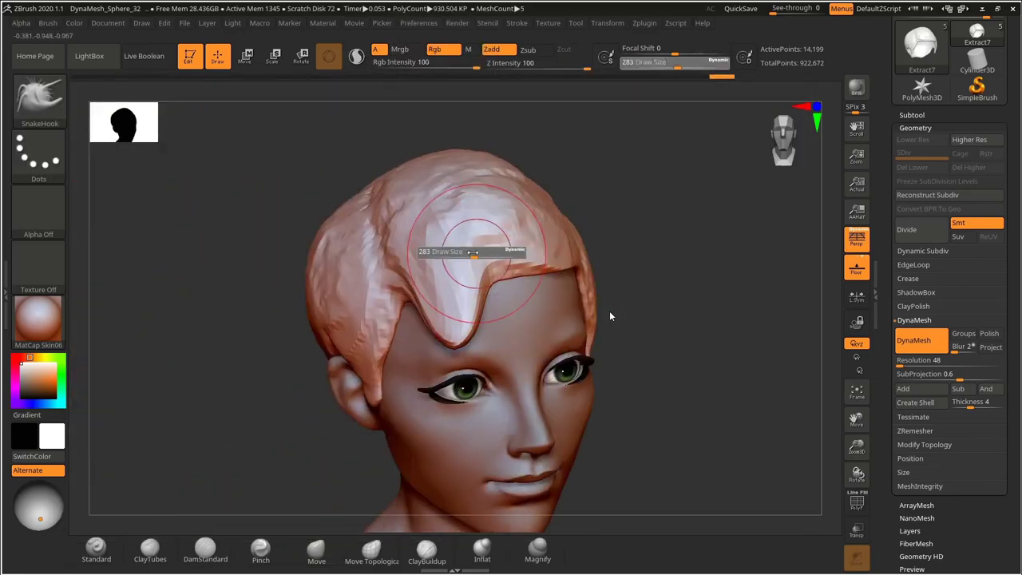
key("ctrl+z")
key("ctrl+z")
key("ctrl+z")
key("ctrl+z")
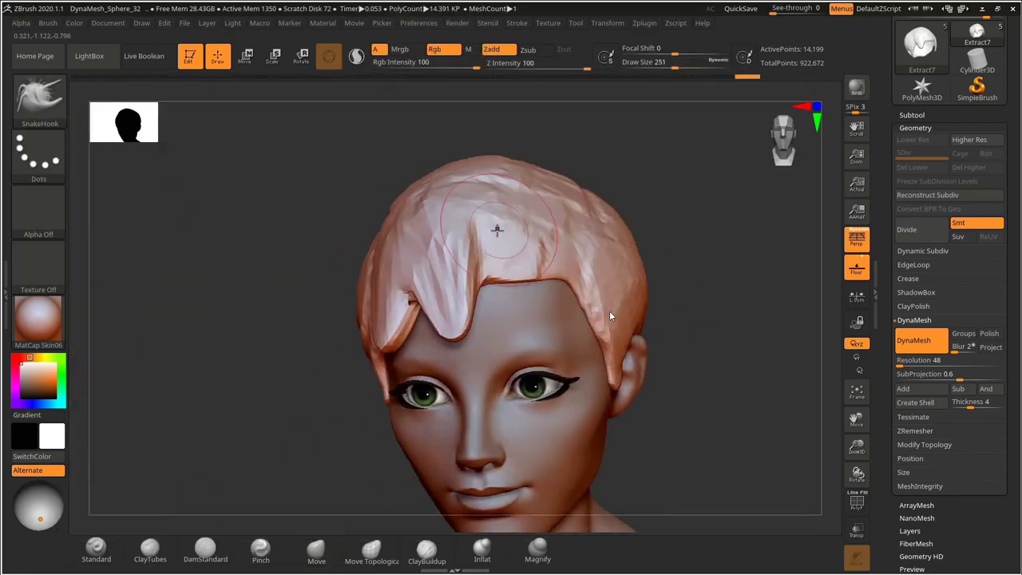
left_click_drag(662, 314, 585, 273)
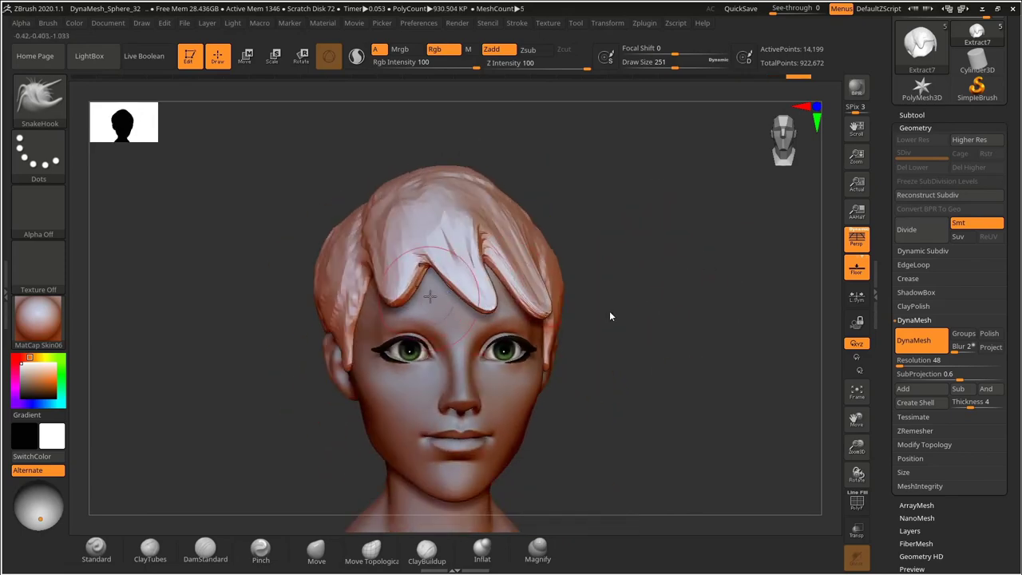
Lengthen the bangs toward the eyes and pull a side lock out past the temple with SnakeHook at draw sizes 206 and 246.
left_click_drag(502, 311, 520, 334)
left_click_drag(577, 302, 598, 357)
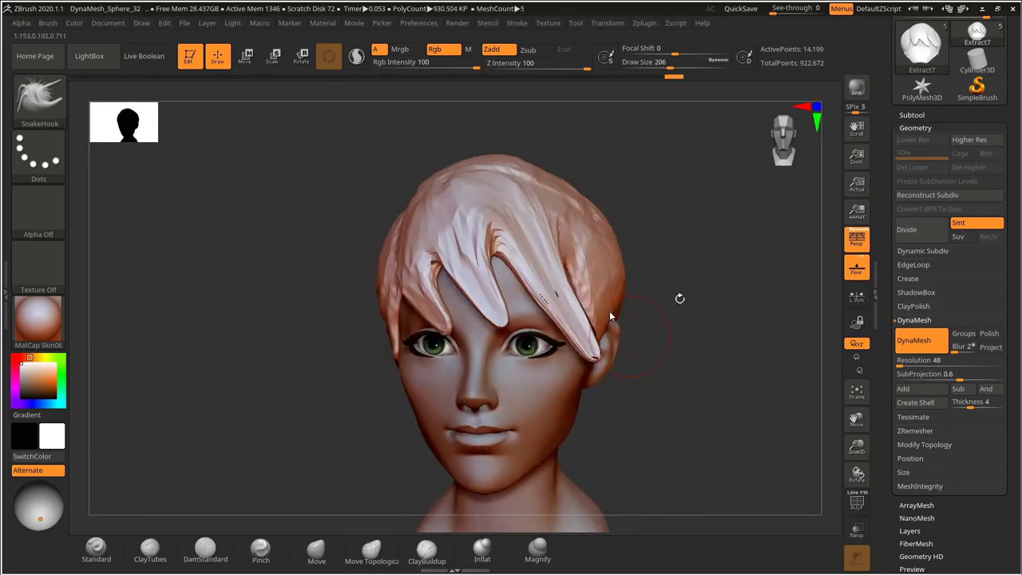
left_click_drag(680, 297, 627, 301)
left_click_drag(555, 248, 577, 384)
left_click_drag(710, 295, 733, 347)
key("ctrl+z")
key("ctrl+z")
key("ctrl+z")
key("ctrl+z")
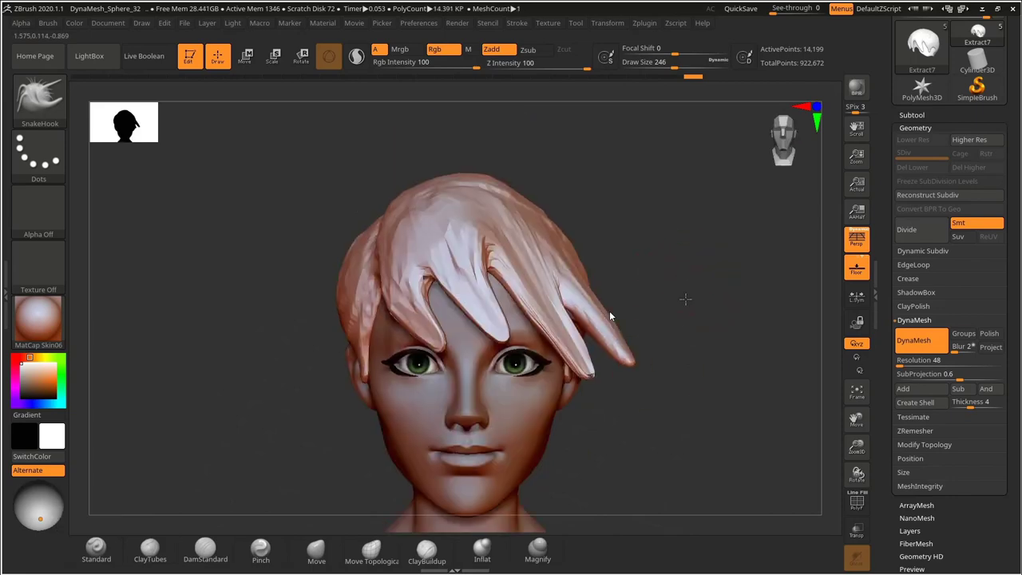
Pull a horn-shaped tuft out of the back of the crown with SnakeHook at draw size 246.
mouse_move(682, 299)
left_mouse_down()
mouse_move(685, 264)
mouse_move(707, 249)
mouse_move(751, 254)
left_mouse_up()
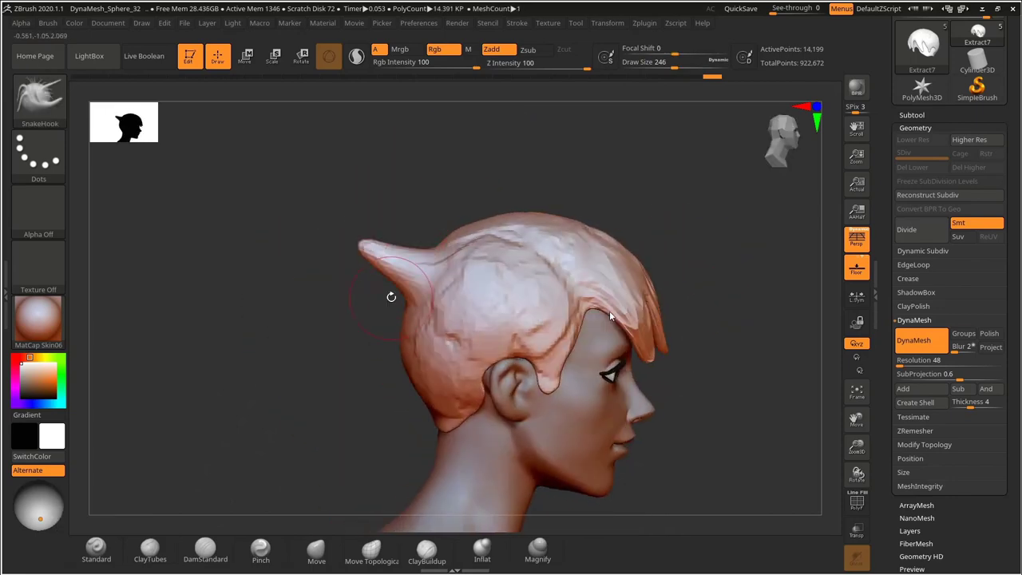
key("ctrl+z")
key("ctrl+z")
key("ctrl+z")
key("ctrl+z")
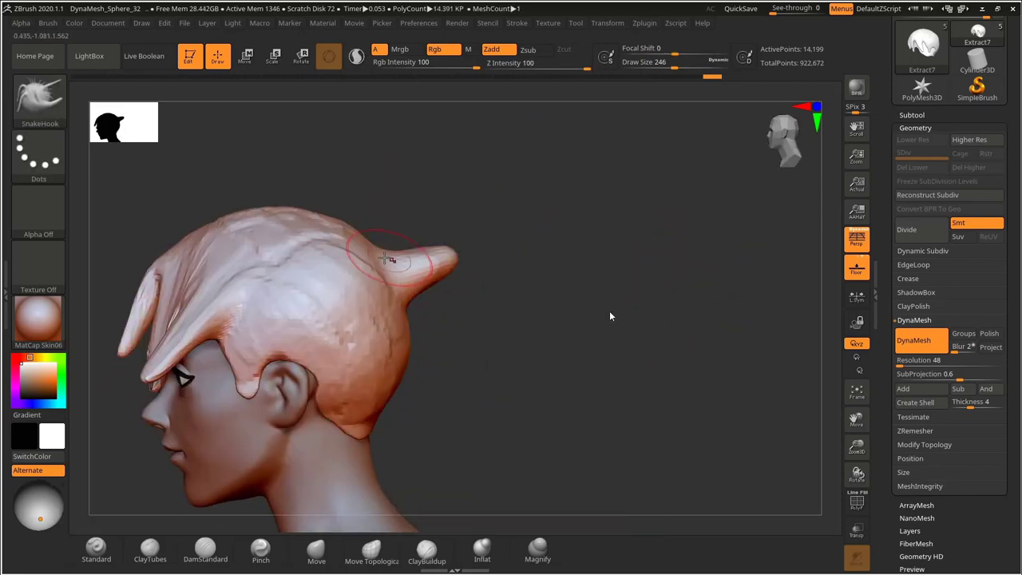
Spread the tuft at the back of the head into a broad, multi-pointed ponytail with SnakeHook strokes.
key("ctrl+z")
key("ctrl+z")
key("ctrl+z")
key("ctrl+z")
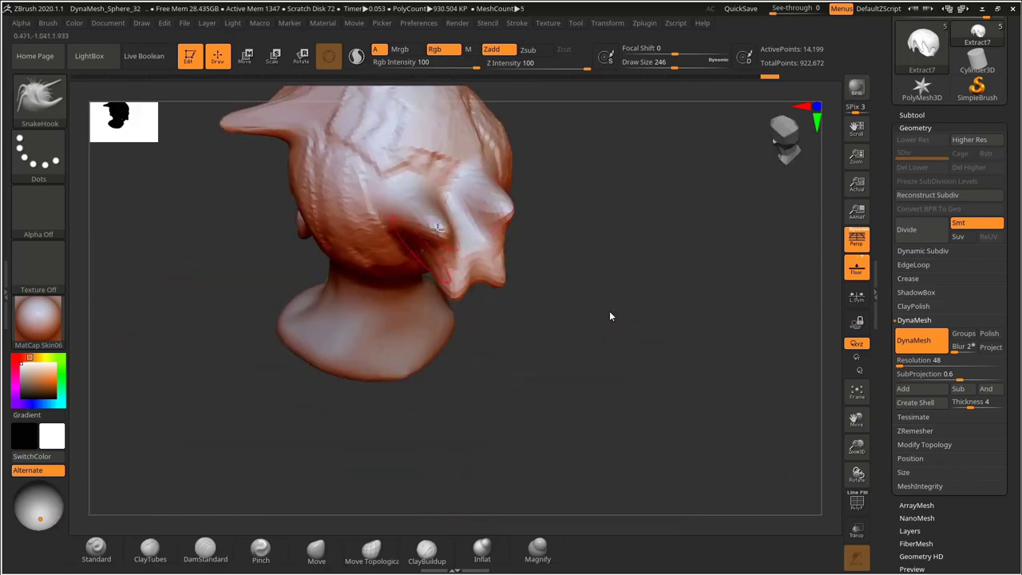
key("ctrl+z")
key("ctrl+z")
key("ctrl+z")
key("ctrl+z")
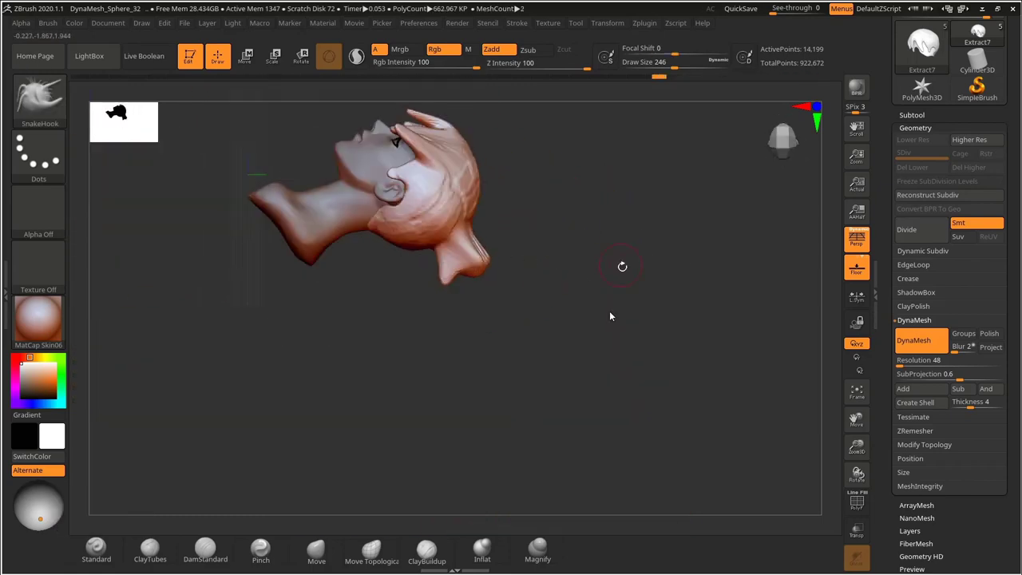
mouse_move(493, 371)
left_mouse_down()
mouse_move(423, 413)
mouse_move(673, 244)
mouse_move(733, 251)
mouse_move(724, 222)
left_mouse_up()
key("ctrl+z")
key("ctrl+z")
key("ctrl+z")
key("ctrl+z")
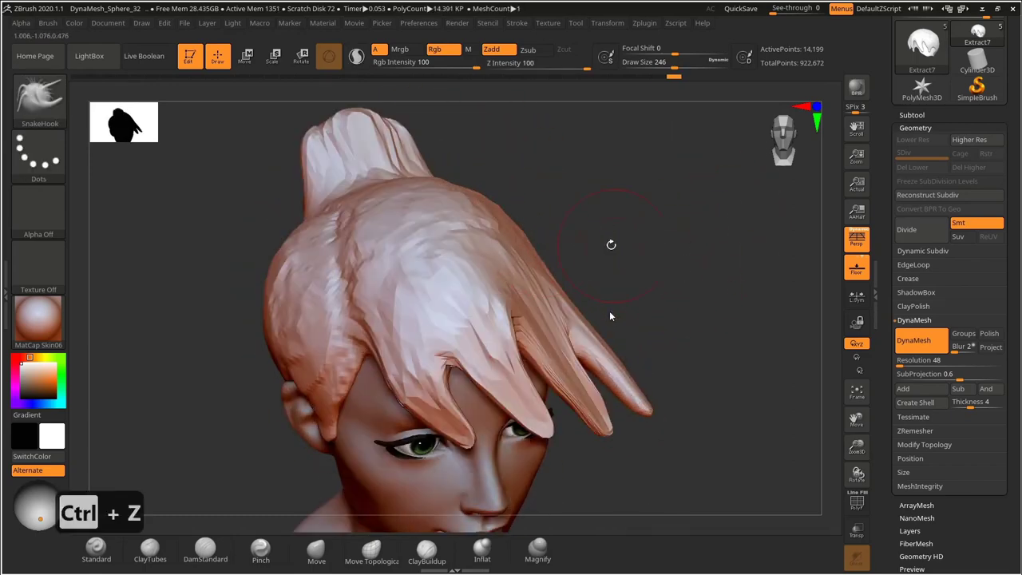
Pull pointed tufts forward from the front of the crown with SnakeHook and smooth their surface.
left_click_drag(586, 250, 593, 244)
mouse_move(639, 303)
left_mouse_down()
mouse_move(636, 246)
mouse_move(649, 274)
left_mouse_up()
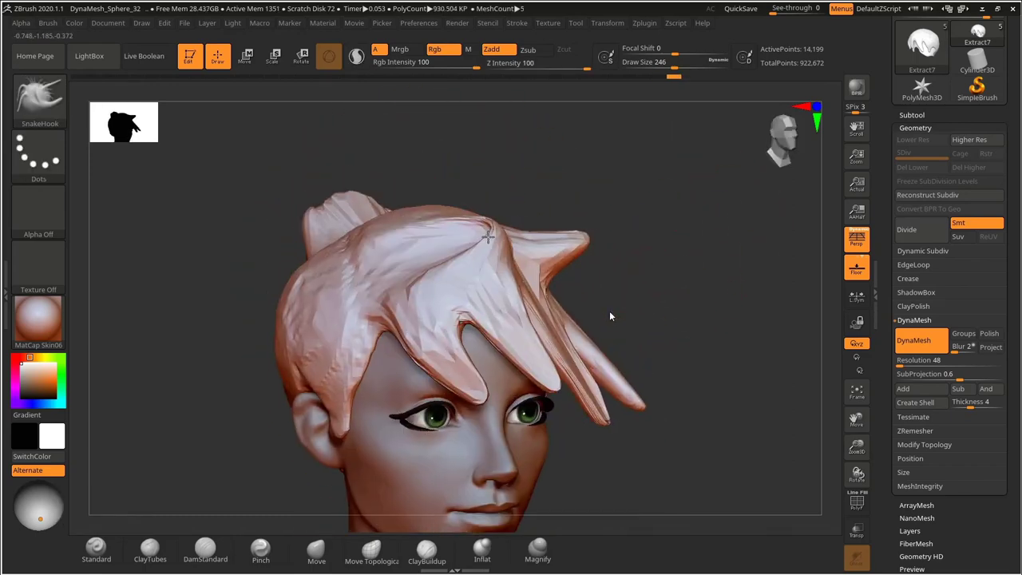
key("ctrl+z")
key("ctrl+z")
mouse_move(735, 279)
left_mouse_down()
mouse_move(673, 264)
mouse_move(759, 244)
mouse_move(667, 265)
mouse_move(612, 250)
mouse_move(609, 291)
mouse_move(617, 240)
mouse_move(577, 253)
mouse_move(583, 309)
left_mouse_up()
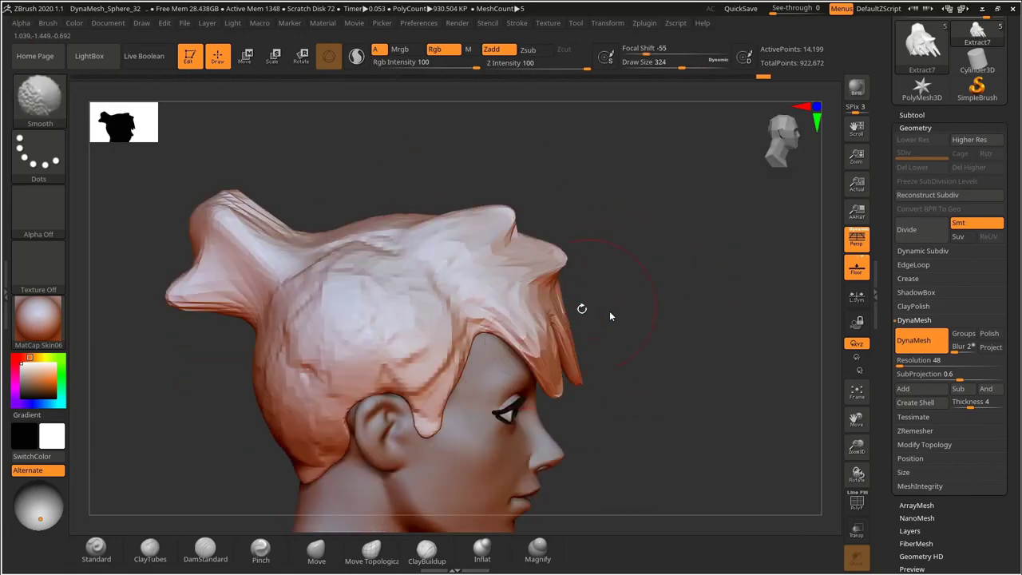
key("ctrl+z")
key("ctrl+z")
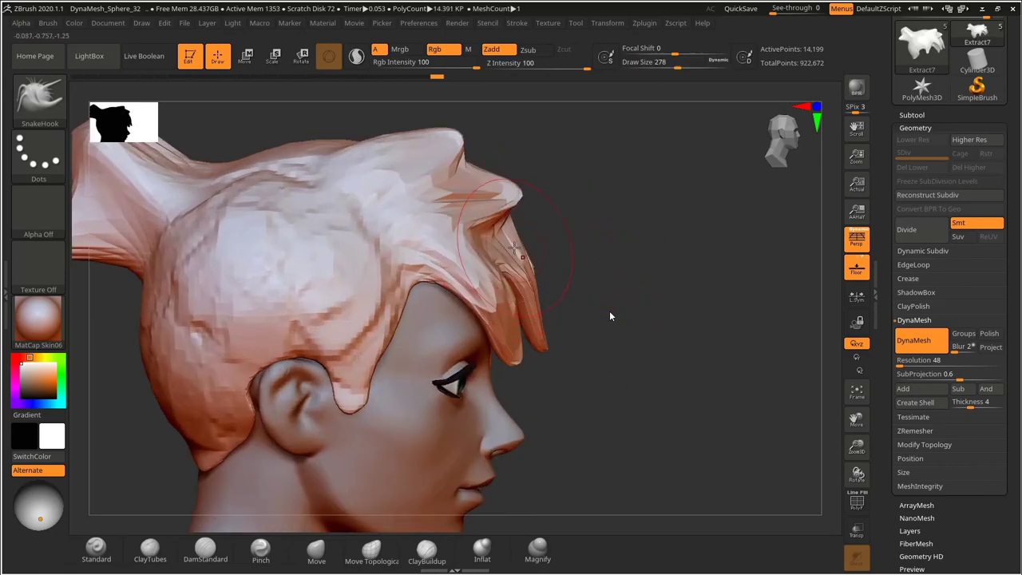
Reshape the front locks with the SnakeHook brush and remesh the stretched hair with DynaMesh at resolution 48.
left_click_drag(607, 330, 536, 336, "alt")
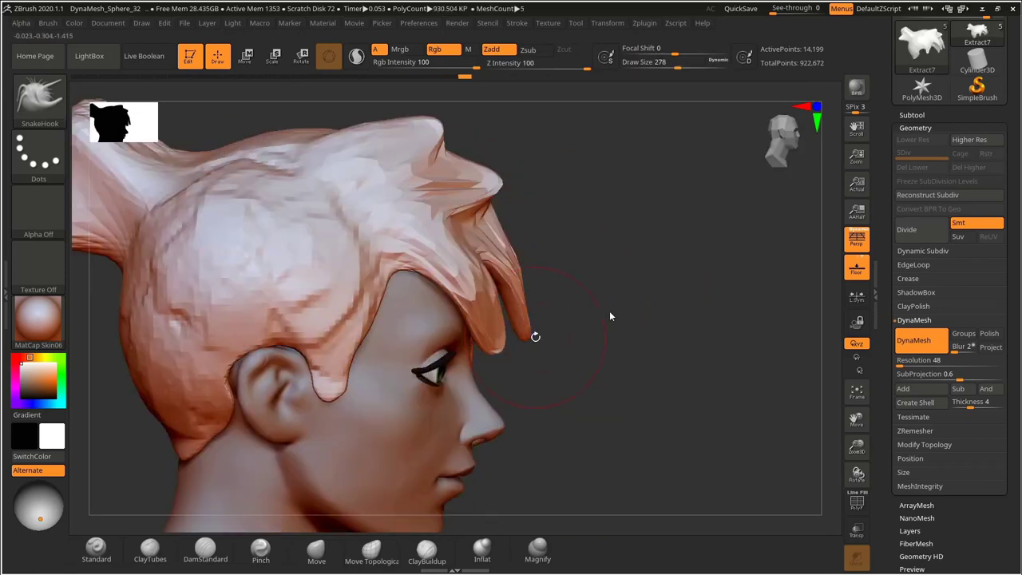
left_click_drag(622, 294, 615, 267, "alt")
left_click_drag(615, 275, 532, 281)
mouse_move(671, 308)
left_mouse_down()
mouse_move(595, 256)
mouse_move(659, 256)
left_mouse_up()
left_click_drag(551, 248, 571, 255)
mouse_move(651, 239)
left_mouse_down()
mouse_move(657, 288)
mouse_move(635, 318)
left_mouse_up()
key("s")
left_click_drag(508, 291, 518, 291)
left_click_drag(639, 272, 679, 311, "ctrl")
mouse_move(607, 300)
left_mouse_down()
mouse_move(650, 303)
mouse_move(626, 272)
mouse_move(641, 265)
mouse_move(636, 300)
mouse_move(637, 247)
mouse_move(679, 254)
left_mouse_up()
Carve deep grooves between the swept-back locks above the forehead with DamStandard at draw size 107.
left_click(205, 551)
mouse_move(767, 226)
left_mouse_down()
mouse_move(728, 232)
mouse_move(758, 230)
left_mouse_up()
key("s")
left_click_drag(392, 273, 384, 273)
left_click_drag(663, 264, 667, 281)
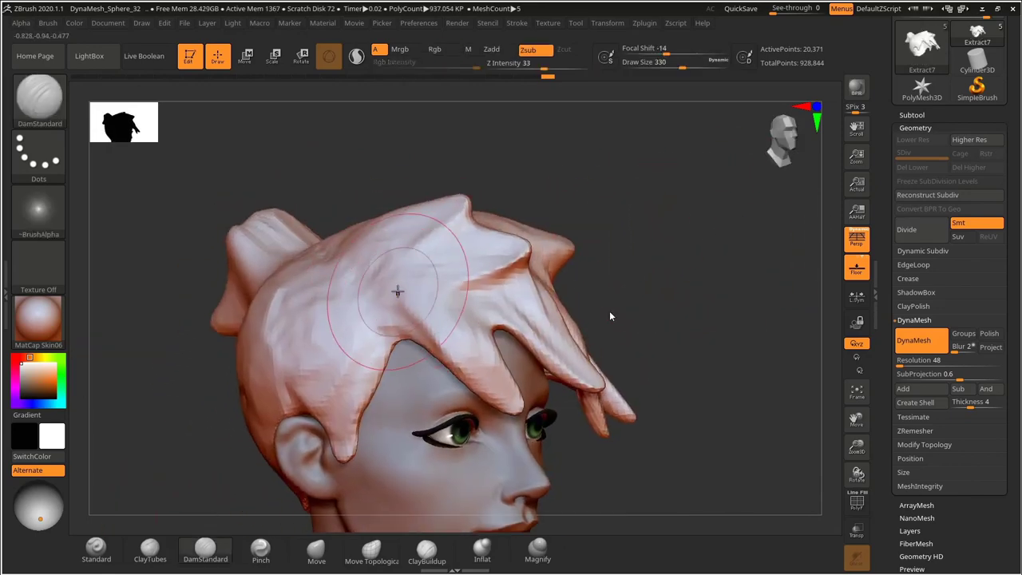
left_click_drag(543, 268, 550, 270)
left_click_drag(621, 211, 626, 257)
left_click_drag(388, 313, 467, 256)
key("ctrl+shift+z")
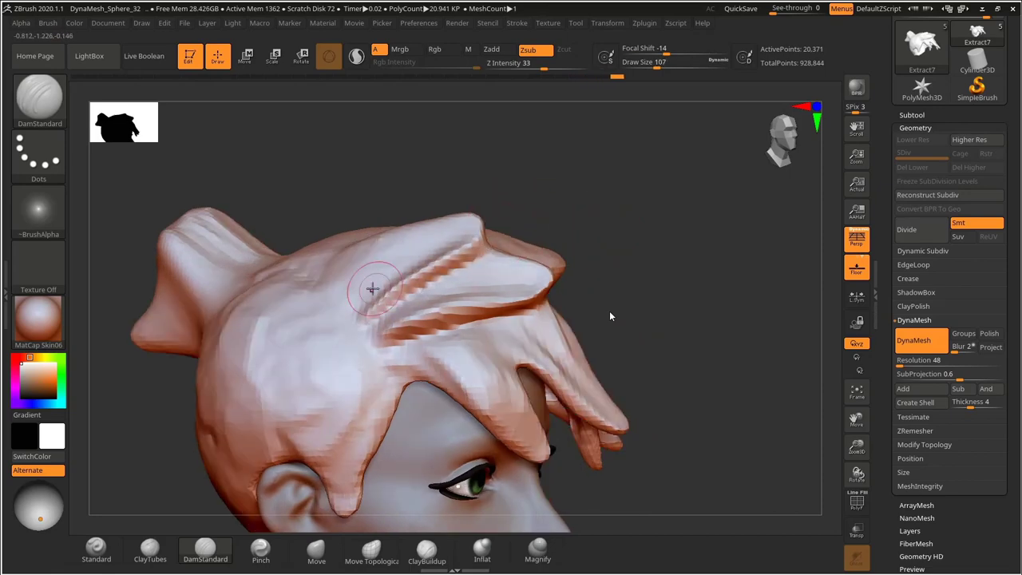
Undo the latest groove strokes and fill the surface between the two top locks with ClayTubes at draw size 153.
left_click_drag(505, 227, 479, 228)
mouse_move(595, 191)
left_mouse_down()
mouse_move(642, 239)
mouse_move(641, 265)
mouse_move(649, 254)
left_mouse_up()
key("ctrl+z")
left_click(164, 548)
key("ctrl+z")
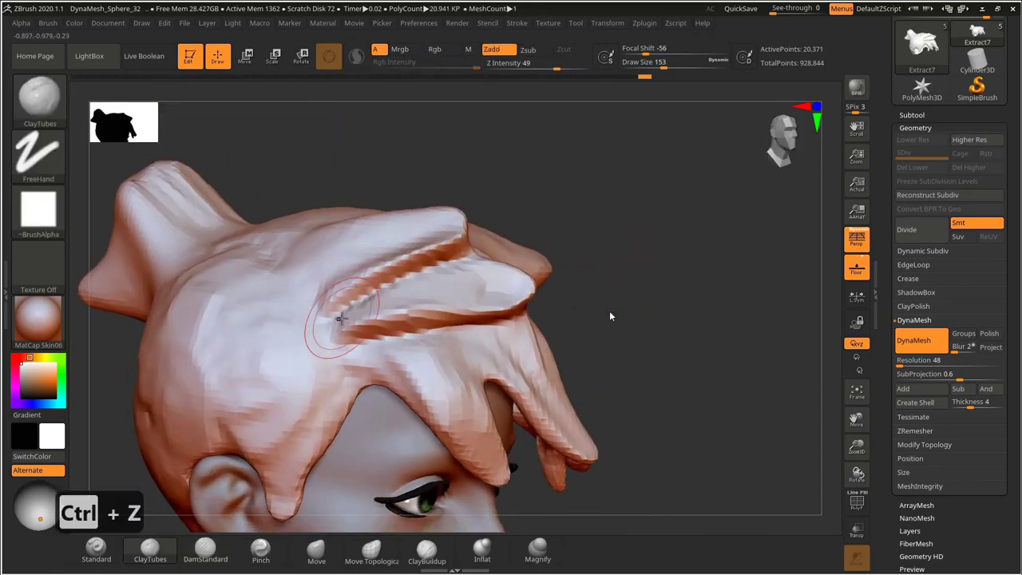
left_click_drag(335, 317, 440, 293)
mouse_move(552, 283)
left_mouse_down()
mouse_move(664, 253)
mouse_move(665, 280)
left_mouse_up()
Deepen the creases around the two top locks with DamStandard at draw size 153.
left_click(205, 548)
left_click_drag(639, 216, 643, 276)
left_click_drag(423, 240, 445, 274)
mouse_move(667, 336)
left_mouse_down()
mouse_move(684, 273)
mouse_move(679, 239)
left_mouse_up()
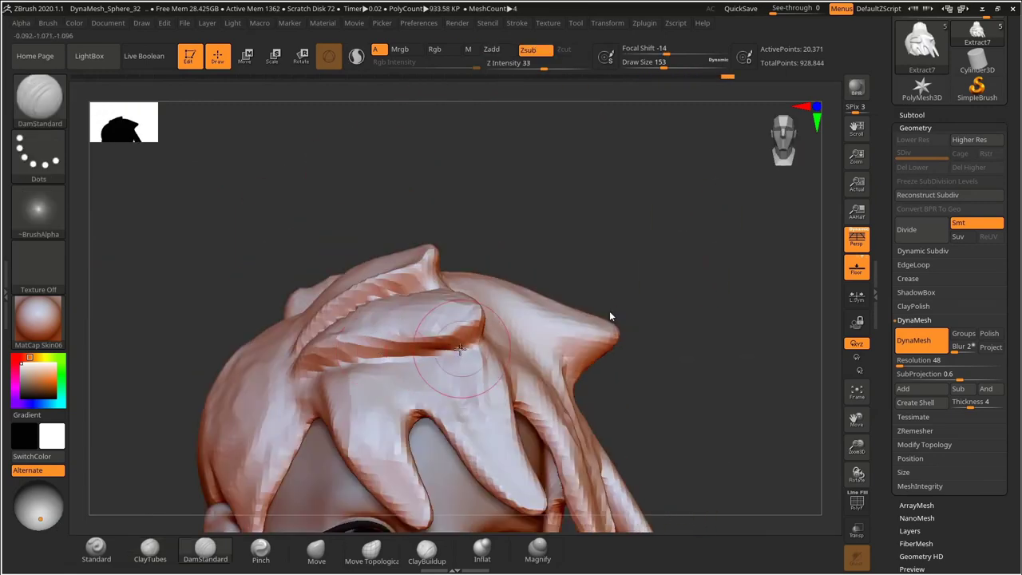
left_click_drag(383, 339, 479, 323)
left_click_drag(678, 240, 552, 232)
mouse_move(604, 167)
left_mouse_down()
mouse_move(237, 368)
mouse_move(240, 319)
left_mouse_up()
left_click_drag(416, 299, 471, 263)
mouse_move(479, 184)
left_mouse_down()
mouse_move(504, 190)
mouse_move(592, 169)
mouse_move(580, 208)
mouse_move(591, 247)
left_mouse_up()
Build up volume on the upper swept lock with ClayTubes at draw size 201, undoing the last stroke.
left_click(150, 549)
left_click_drag(607, 208, 615, 239)
key("s")
left_click_drag(386, 321, 393, 321)
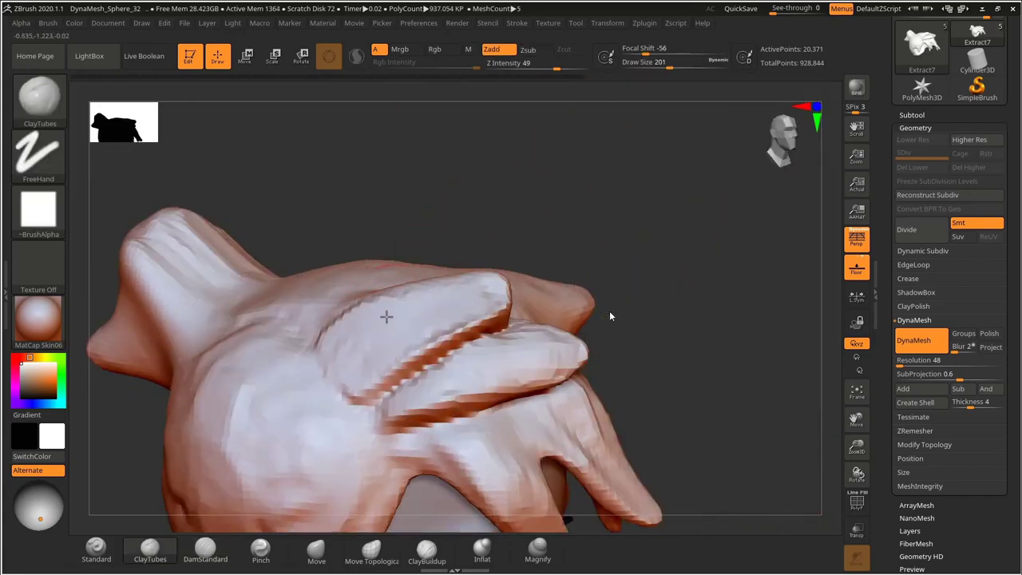
left_click_drag(357, 378, 352, 385)
mouse_move(623, 200)
left_mouse_down()
mouse_move(568, 263)
mouse_move(607, 232)
left_mouse_up()
left_click_drag(392, 323, 484, 304)
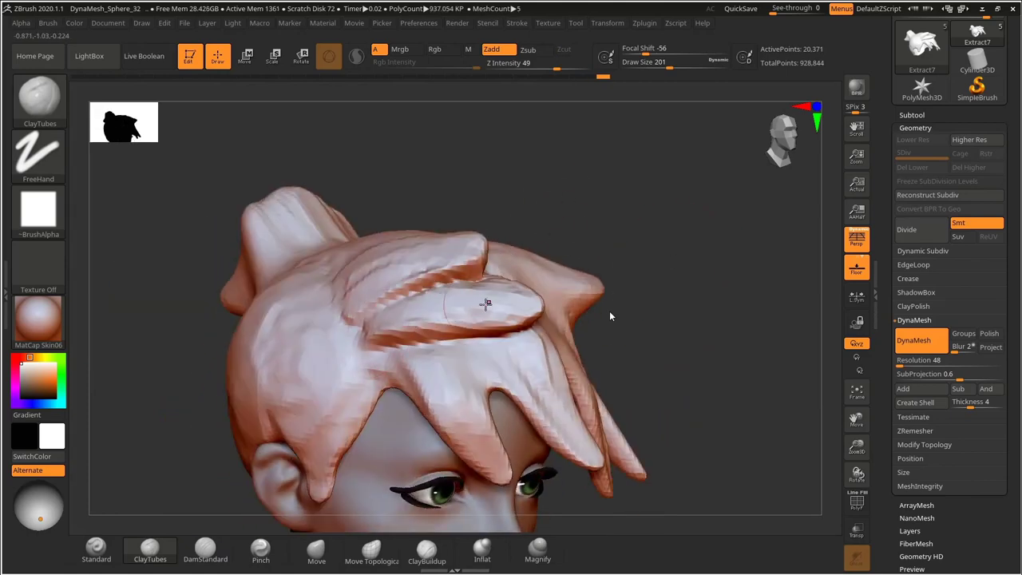
key("ctrl+z")
Pull the tip of the lower top lock into a point with Move Topological at draw size 246.
mouse_move(663, 219)
left_mouse_down()
mouse_move(643, 222)
mouse_move(657, 192)
mouse_move(631, 199)
mouse_move(631, 228)
mouse_move(667, 271)
mouse_move(647, 235)
mouse_move(669, 247)
left_mouse_up()
key("b")
key("m")
key("v")
mouse_move(669, 247)
left_mouse_down("alt")
mouse_move(669, 219)
mouse_move(672, 259)
left_mouse_up("alt")
left_click(372, 551)
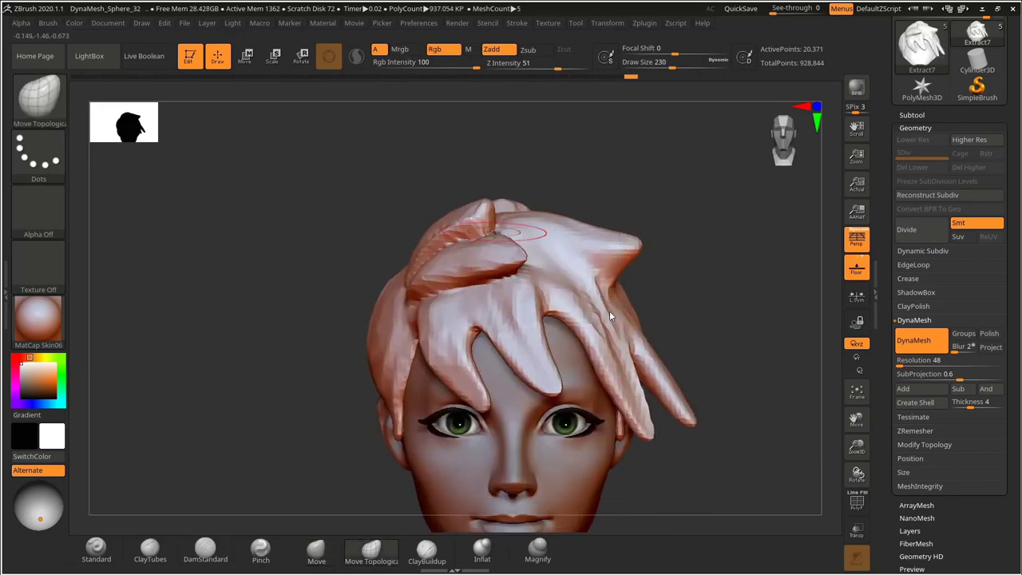
left_click_drag(707, 221, 490, 267)
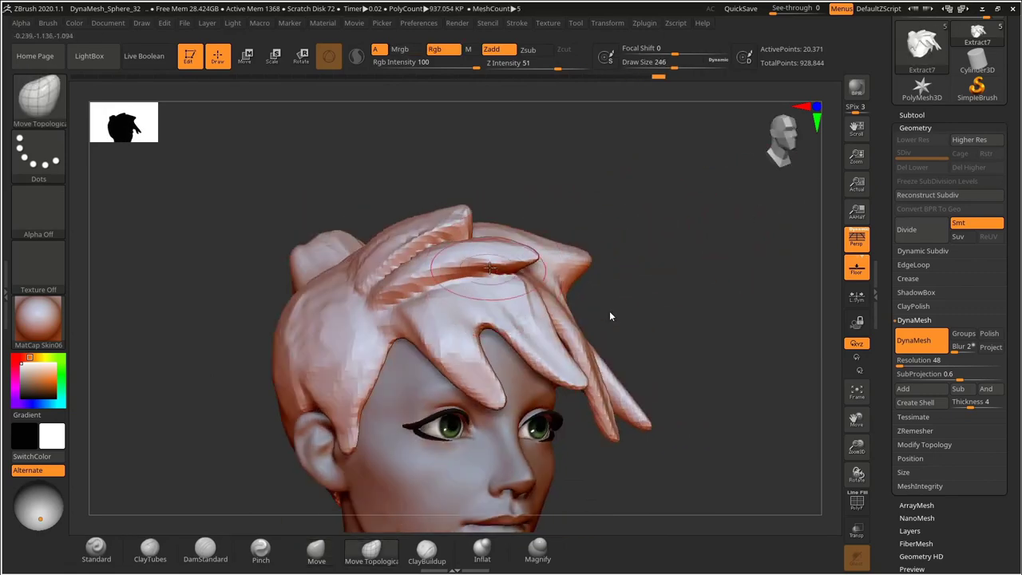
mouse_move(604, 233)
left_mouse_down()
mouse_move(637, 251)
mouse_move(669, 238)
mouse_move(670, 280)
left_mouse_up()
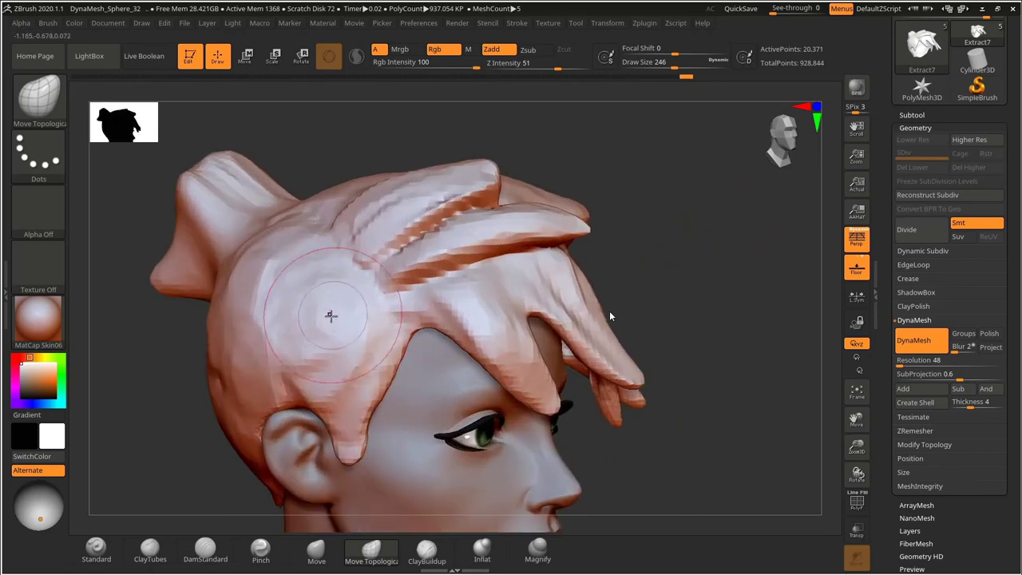
Cut a groove separating the front bang locks above the forehead with DamStandard, reducing the draw size to 97.
left_click_drag(217, 512, 191, 530)
left_click(205, 548)
key("s")
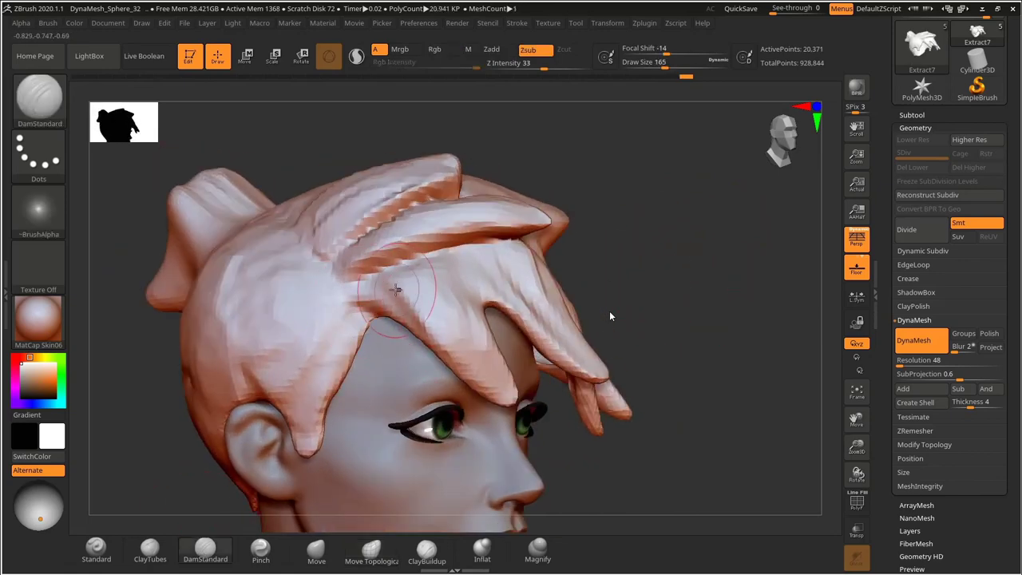
mouse_move(689, 241)
left_mouse_down()
mouse_move(660, 270)
mouse_move(663, 261)
left_mouse_up()
left_click_drag(444, 268, 467, 306)
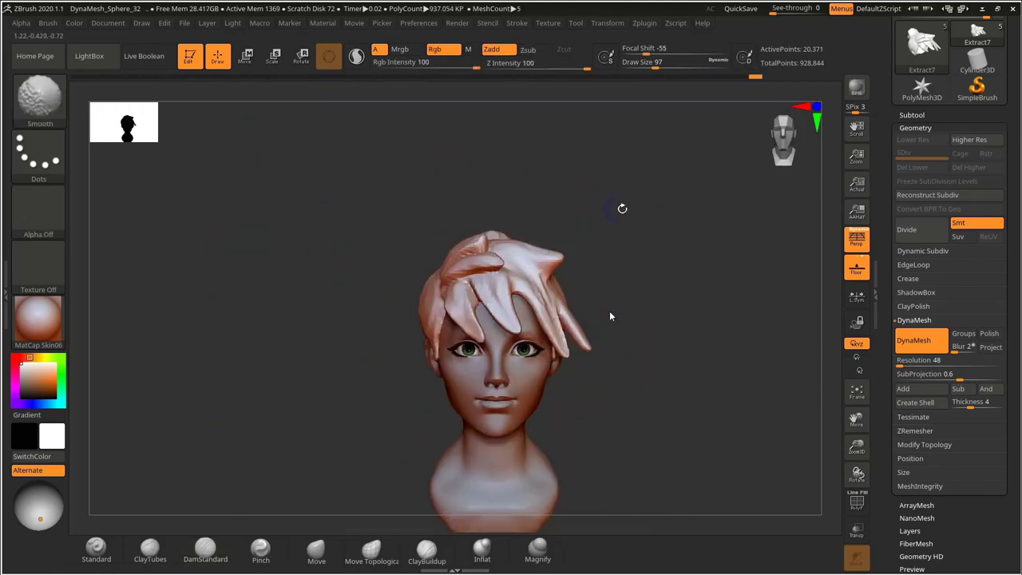
mouse_move(616, 211)
left_mouse_down("alt")
mouse_move(281, 433)
mouse_move(470, 318)
left_mouse_up("alt")
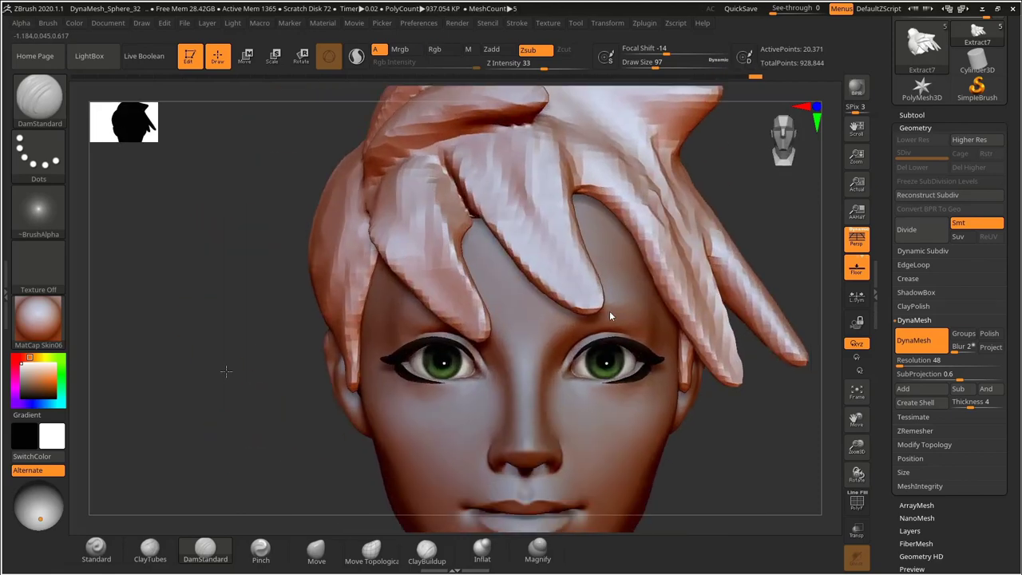
mouse_move(746, 427)
left_mouse_down()
mouse_move(676, 418)
mouse_move(614, 347)
left_mouse_up()
Bend and taper the bang locks over the forehead with the Move Topological and Move brushes.
left_click(388, 550)
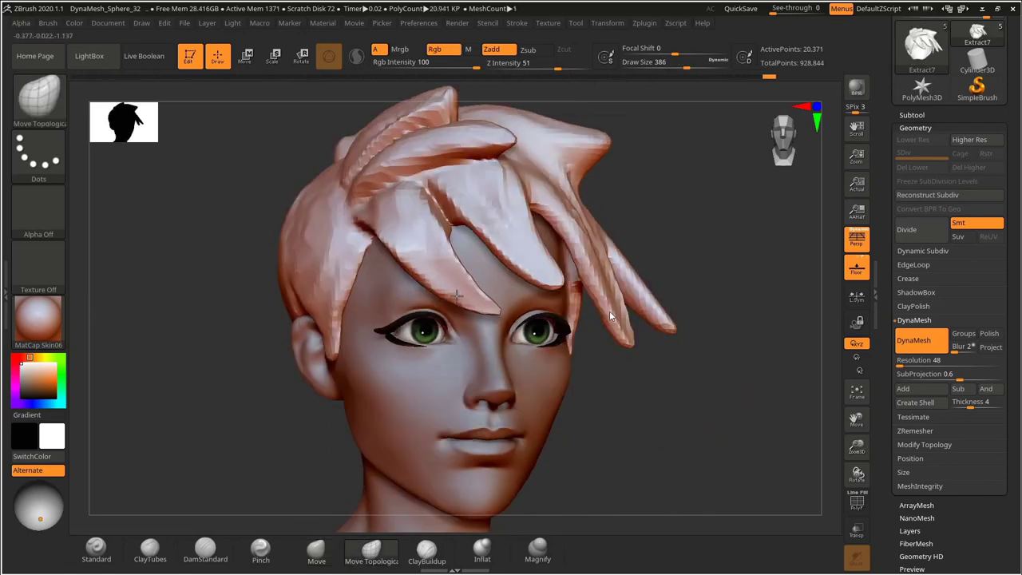
left_click_drag(755, 326, 709, 319)
left_click_drag(439, 269, 427, 270)
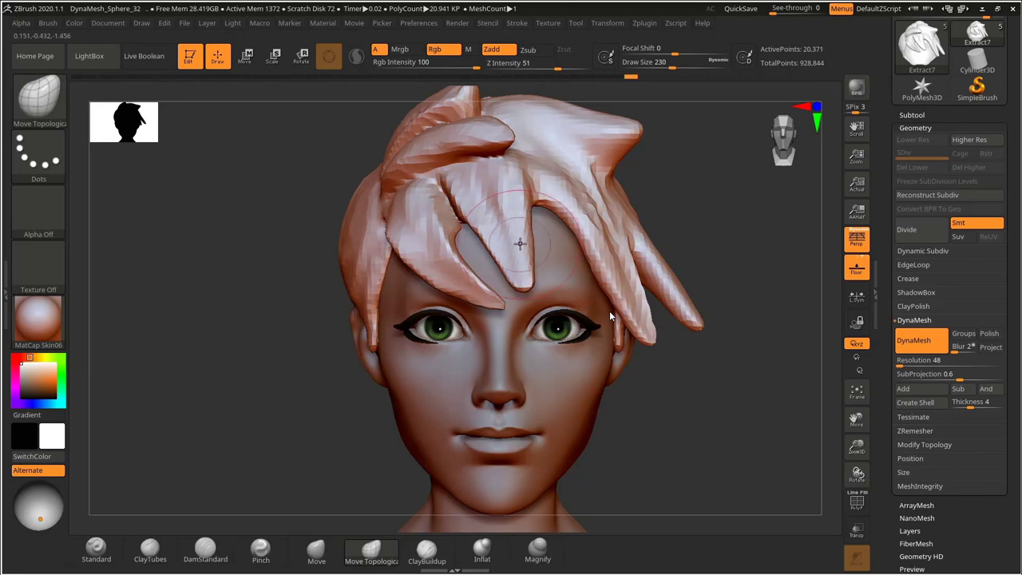
left_click_drag(703, 240, 798, 244)
left_click_drag(522, 212, 527, 250, "alt")
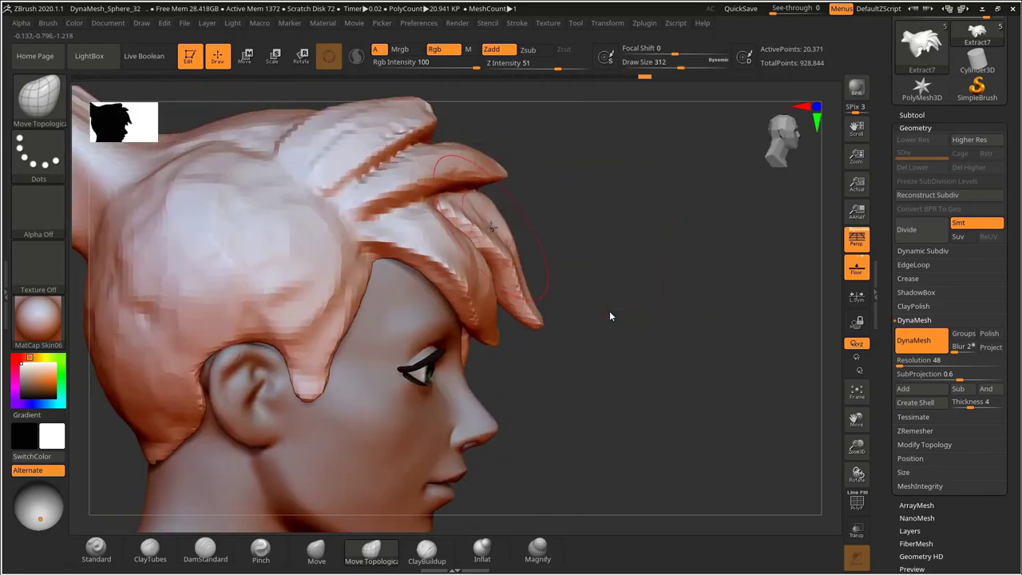
mouse_move(613, 313)
left_mouse_down("alt")
mouse_move(623, 260)
mouse_move(612, 314)
mouse_move(660, 261)
mouse_move(634, 227)
left_mouse_up("alt")
key("b")
key("m")
key("v")
key("s")
left_click_drag(719, 319, 663, 312)
mouse_move(663, 311)
left_mouse_down("alt")
mouse_move(659, 267)
mouse_move(671, 320)
left_mouse_up("alt")
Add volume to the bang locks over the forehead with ClayTubes at draw size 122.
key("b")
key("c")
key("t")
left_click_drag(693, 239, 703, 284)
left_click_drag(369, 332, 358, 294)
left_click_drag(333, 260, 417, 361)
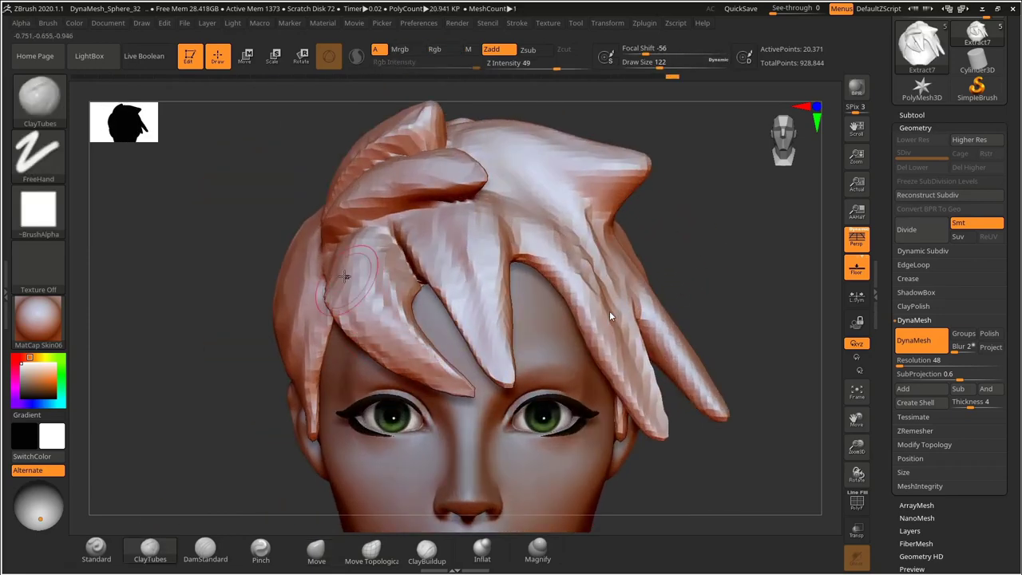
left_click_drag(719, 232, 663, 240)
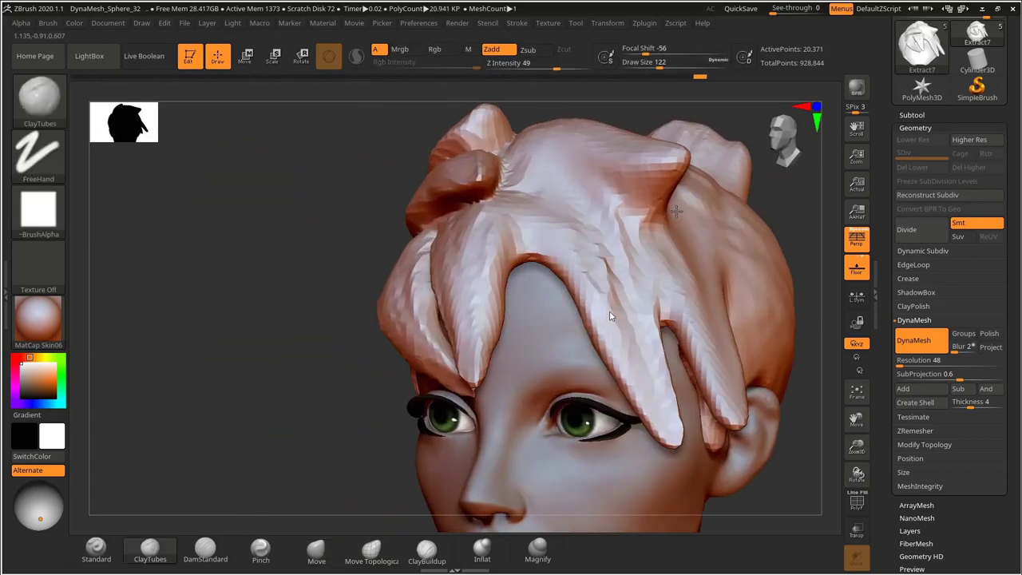
Carve a crease beneath the horn-shaped front tuft with DamStandard at draw size 178, undoing the last stroke.
mouse_move(762, 196)
left_mouse_down()
mouse_move(666, 248)
mouse_move(709, 258)
mouse_move(668, 349)
mouse_move(683, 243)
mouse_move(703, 258)
mouse_move(681, 250)
mouse_move(660, 266)
mouse_move(678, 245)
mouse_move(676, 267)
left_mouse_up()
key("b")
key("d")
key("s")
mouse_move(631, 187)
left_mouse_down("alt")
mouse_move(630, 226)
mouse_move(639, 200)
left_mouse_up("alt")
left_click_drag(643, 195, 639, 240)
left_click_drag(406, 235, 523, 276)
left_click_drag(663, 230, 656, 250)
left_click_drag(399, 246, 511, 267)
key("ctrl+z")
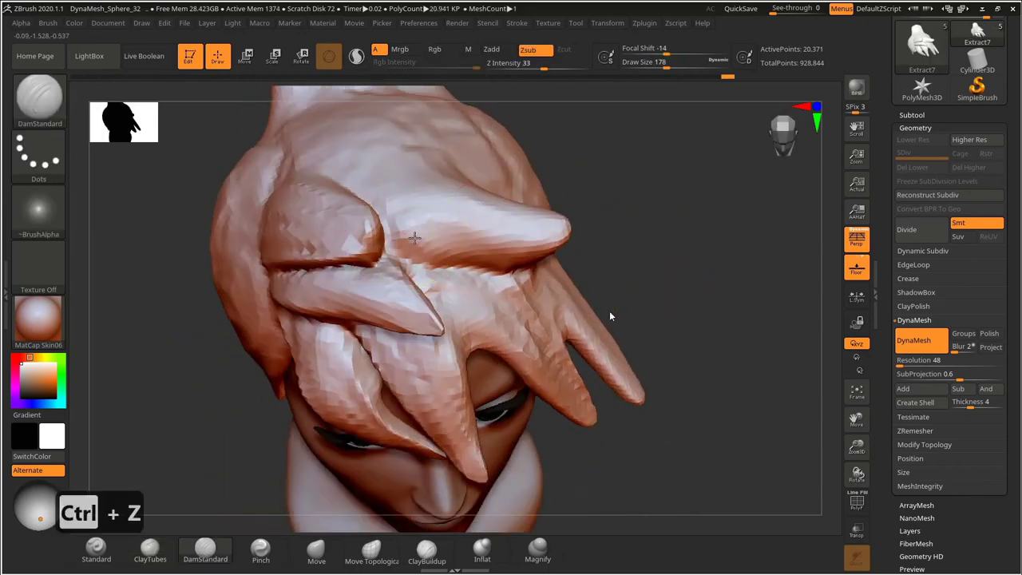
Stretch and curve the tip of the horn-shaped front tuft with Move Topological at draw size 256.
mouse_move(651, 203)
left_mouse_down()
mouse_move(673, 274)
mouse_move(640, 209)
mouse_move(649, 220)
left_mouse_up()
key("b")
key("m")
key("v")
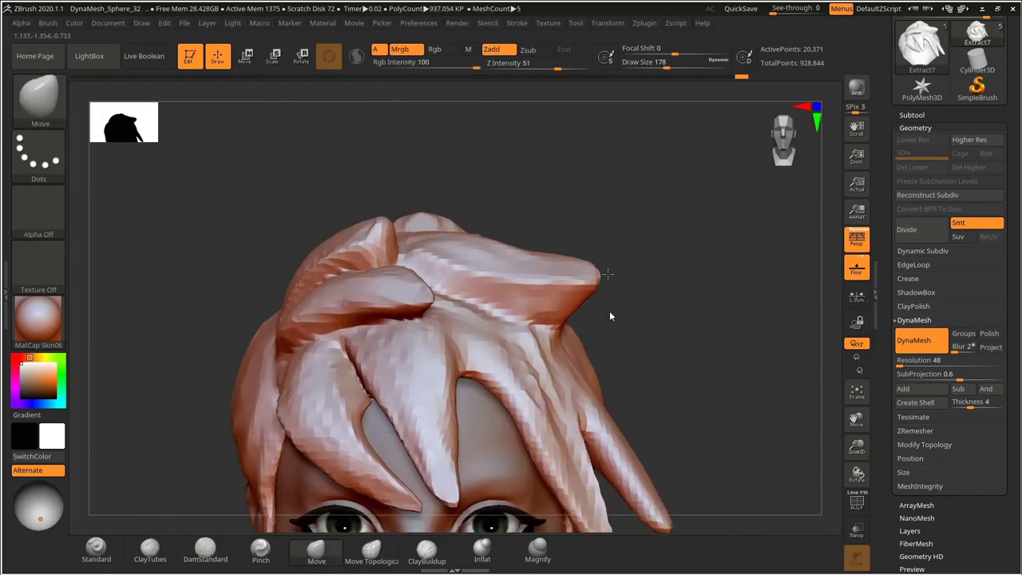
left_click(372, 550)
left_click_drag(679, 276, 479, 271)
left_click_drag(555, 266, 552, 286)
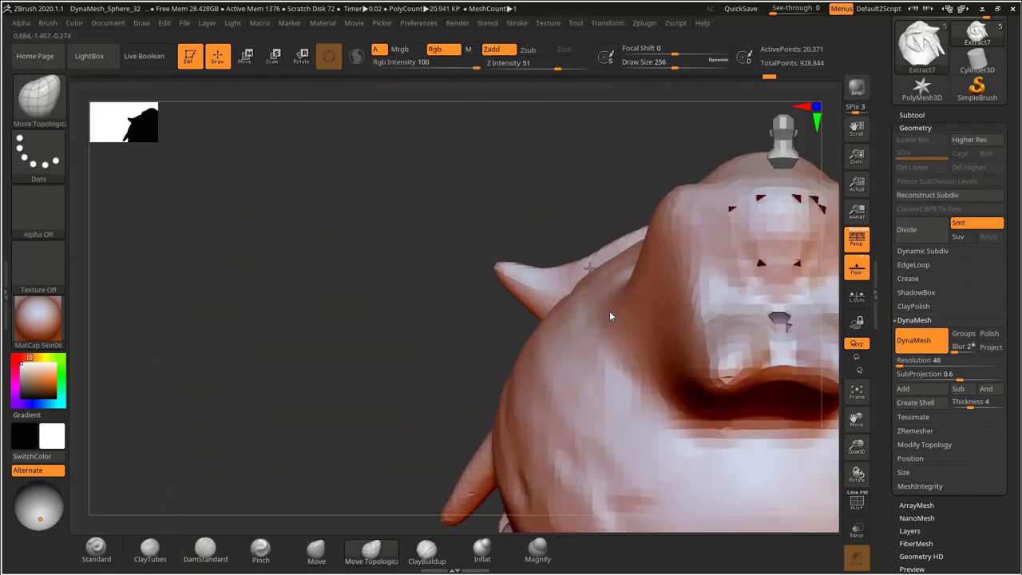
mouse_move(471, 267)
left_mouse_down()
mouse_move(594, 262)
mouse_move(666, 295)
mouse_move(675, 266)
mouse_move(631, 144)
left_mouse_up()
Thicken the horn-shaped front tuft with ClayTubes strokes.
left_click(150, 551)
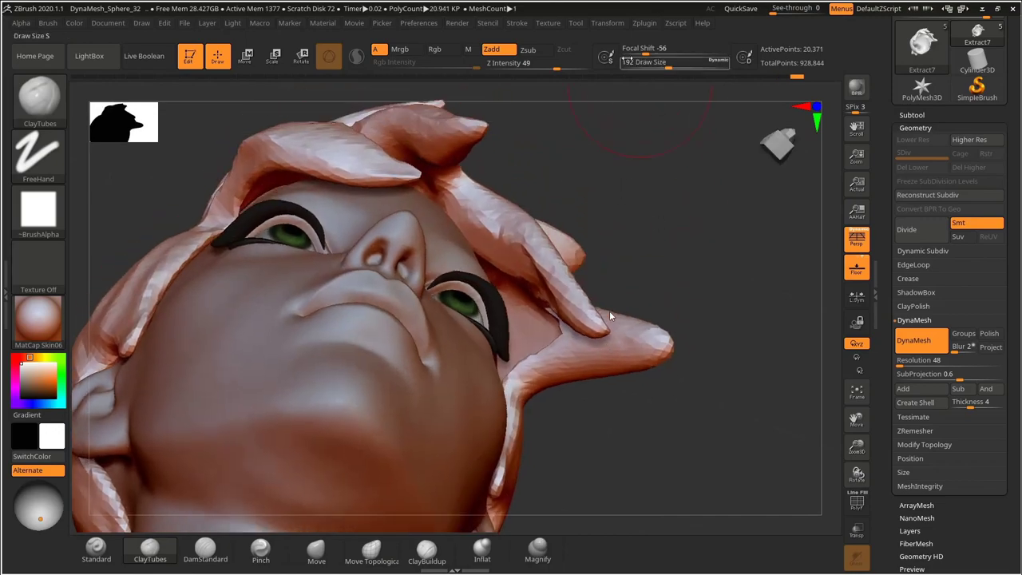
mouse_move(612, 25)
left_click(650, 297)
left_click_drag(572, 154, 611, 207)
mouse_move(607, 26)
left_click(650, 296)
left_click_drag(693, 228, 701, 276)
Flick the tips of the long side bangs outward with Move Topological at draw size 278.
left_click(316, 552)
left_click_drag(599, 417, 617, 419)
key("b")
key("m")
key("t")
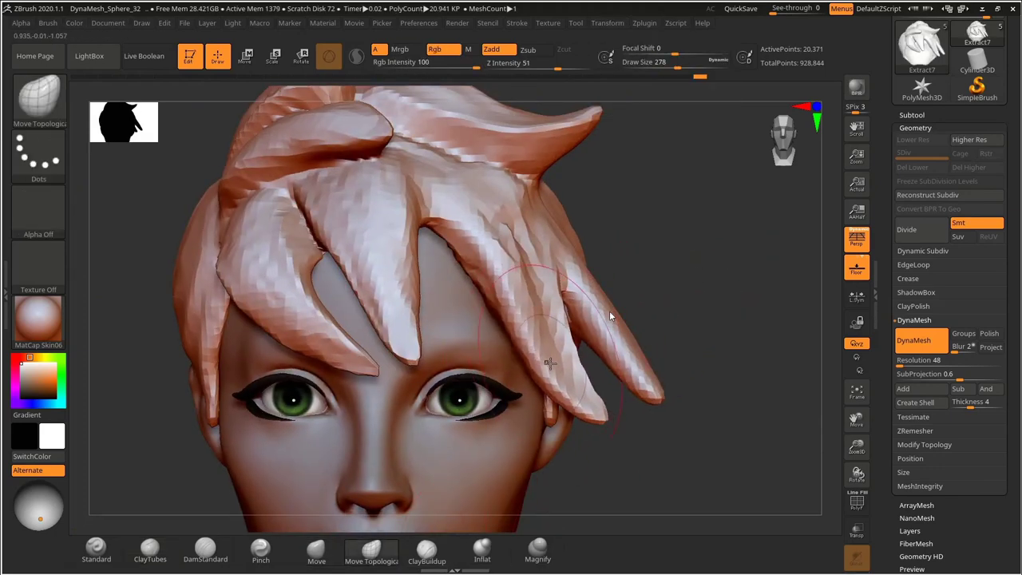
left_click_drag(679, 343, 675, 279, "alt")
left_click_drag(675, 280, 655, 359)
left_click_drag(655, 351, 463, 320)
left_click_drag(436, 408, 408, 418)
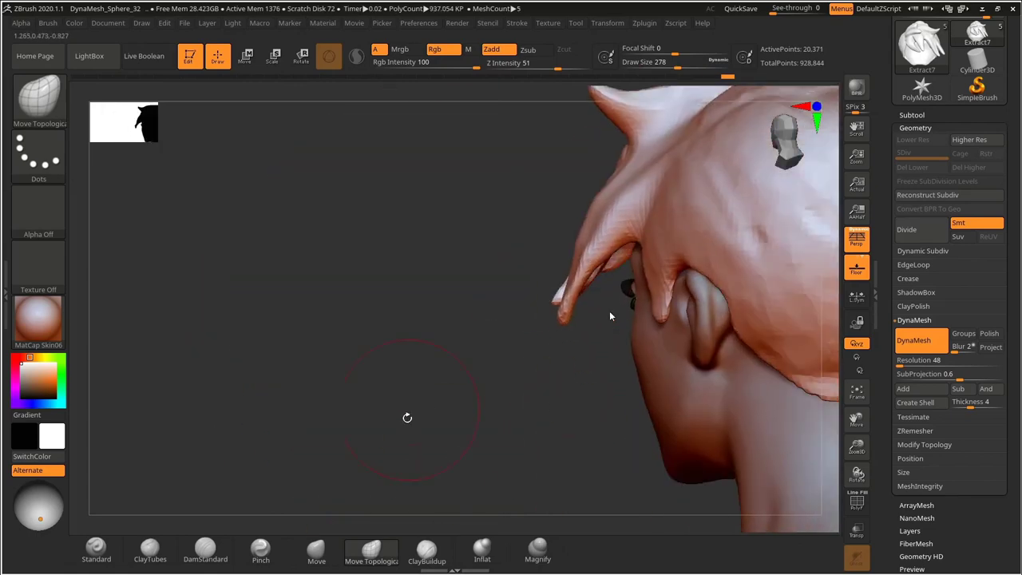
Undo the last move and reposition the side bangs against the temple with Move Topological at draw size 161.
left_click(316, 552)
key("ctrl+z")
key("s")
left_click(371, 551)
mouse_move(447, 383)
left_mouse_down()
mouse_move(639, 448)
mouse_move(607, 343)
left_mouse_up()
left_click_drag(551, 275, 554, 275)
left_click_drag(719, 312, 607, 319)
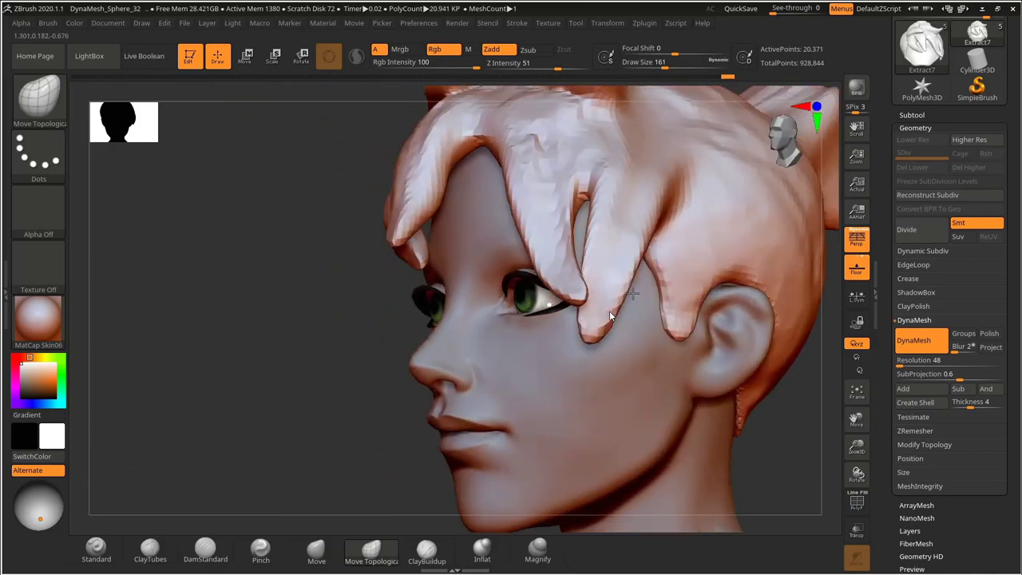
mouse_move(703, 399)
left_mouse_down()
mouse_move(687, 312)
mouse_move(724, 261)
mouse_move(607, 288)
left_mouse_up()
Build up the side bangs beside the temple with a ClayTubes stroke.
left_click(151, 551)
left_click_drag(590, 192, 551, 353)
key("f")
mouse_move(768, 286)
left_mouse_down()
mouse_move(700, 277)
mouse_move(695, 304)
mouse_move(751, 340)
mouse_move(787, 329)
left_mouse_up()
Carve curved strand grooves into the side hair behind the front locks with DamStandard, reducing the draw size to 141.
left_click(207, 549)
mouse_move(195, 376)
left_mouse_down()
mouse_move(231, 367)
mouse_move(239, 393)
left_mouse_up()
left_click_drag(371, 238, 400, 274)
left_click_drag(209, 287, 210, 351)
left_click_drag(386, 231, 440, 339)
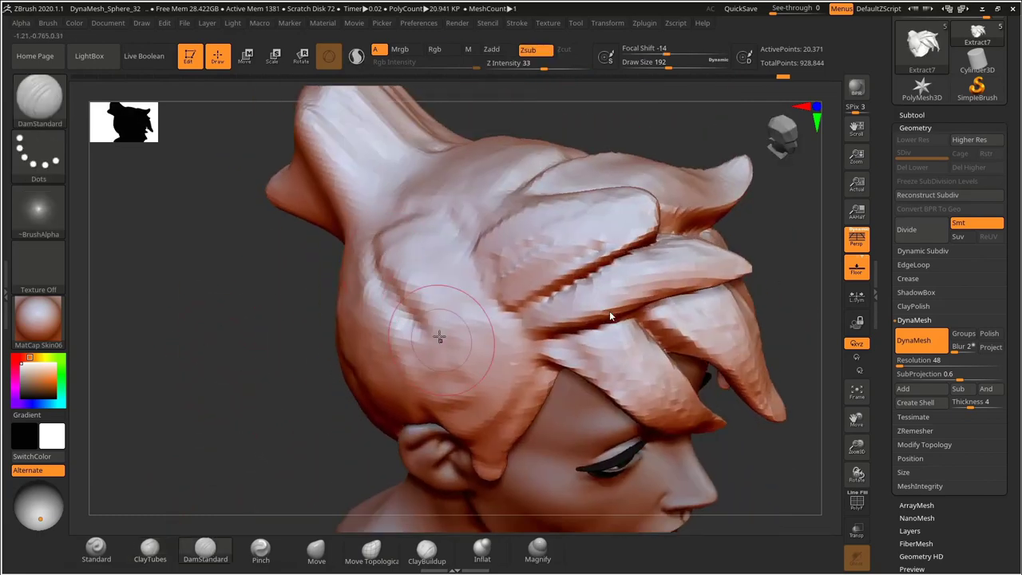
left_click_drag(388, 231, 447, 343)
left_click_drag(456, 237, 467, 345)
left_click_drag(402, 294, 449, 348)
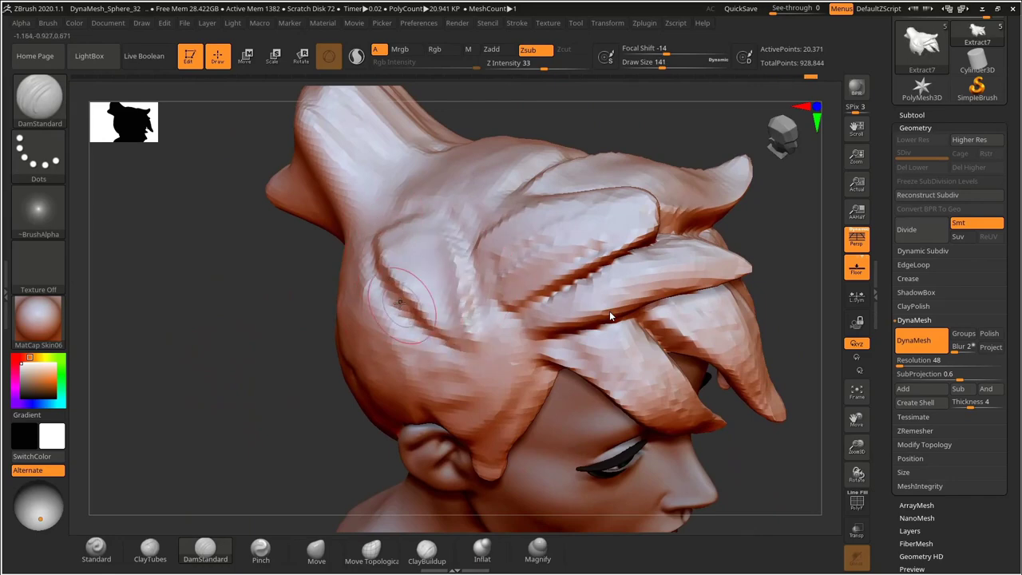
Cut further diagonal strand grooves above the ear toward the sideburn with DamStandard.
left_click_drag(238, 382, 234, 302)
left_click_drag(402, 262, 489, 342)
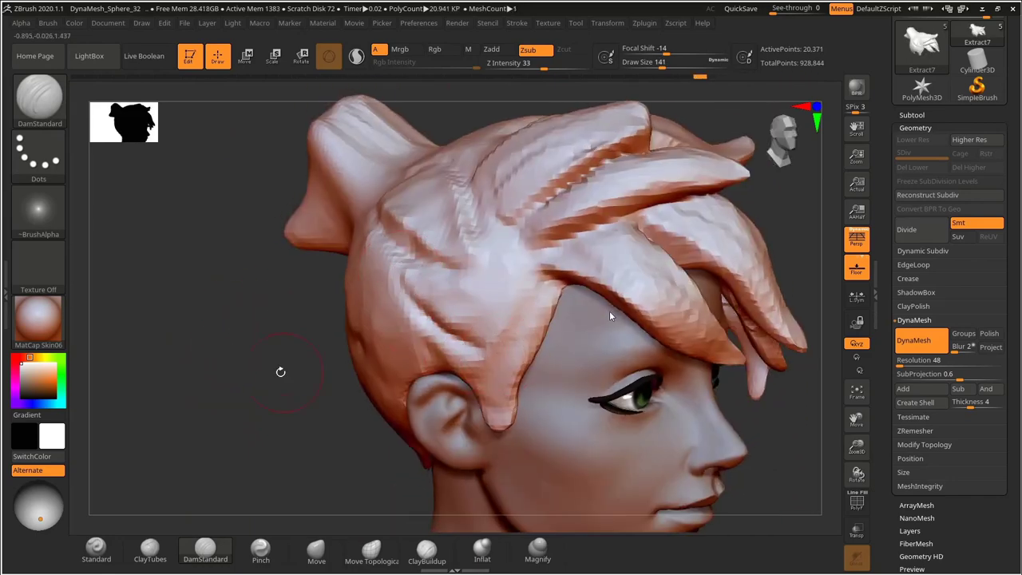
left_click_drag(279, 372, 281, 359)
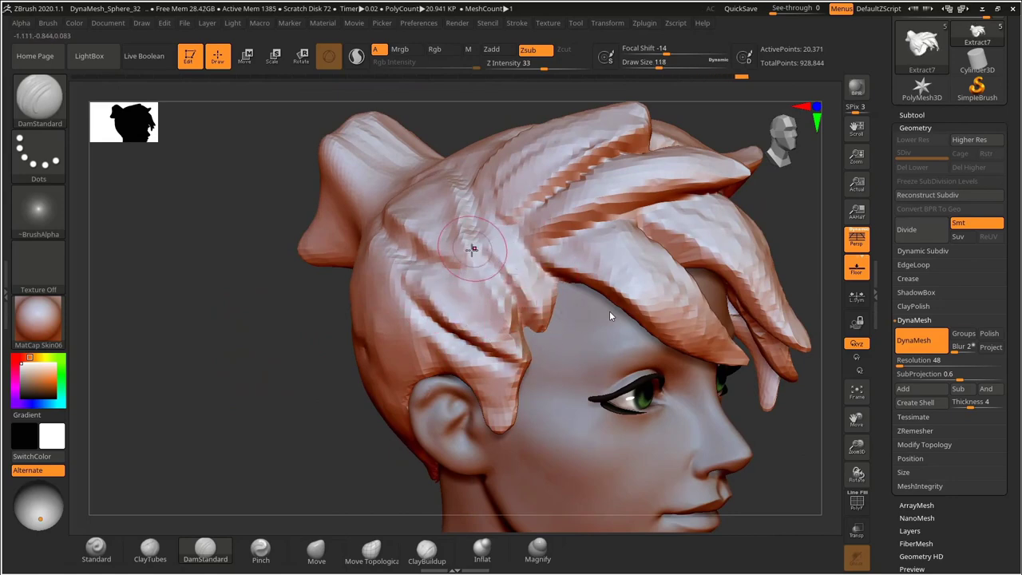
Nudge the hair's crown and upper fringe silhouette into shape with the Move brush.
key("ctrl+shift+z")
left_click_drag(257, 357, 228, 284)
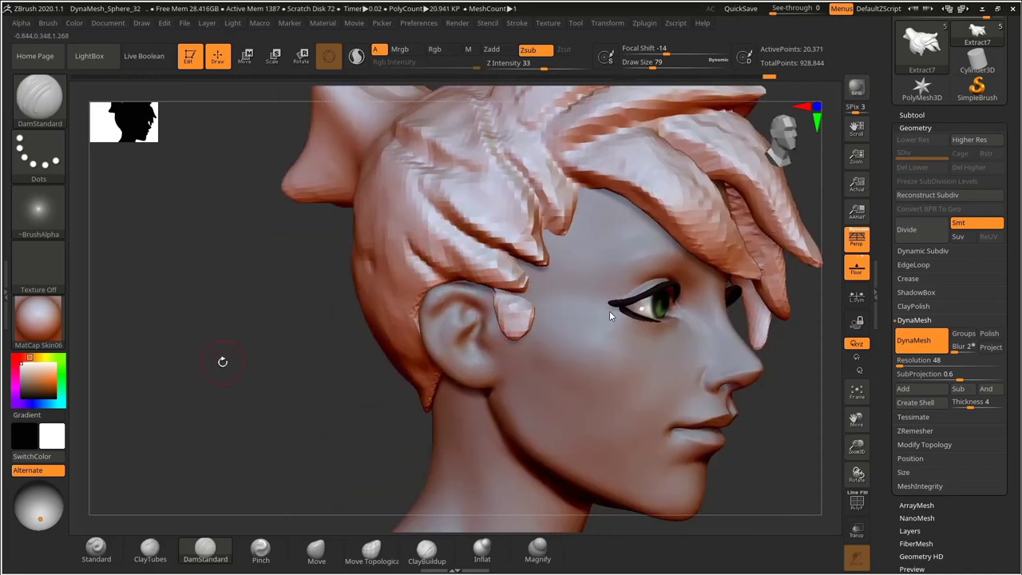
mouse_move(223, 362)
left_mouse_down()
mouse_move(209, 336)
mouse_move(286, 407)
mouse_move(757, 364)
mouse_move(723, 371)
mouse_move(742, 386)
mouse_move(728, 372)
left_mouse_up()
key("b")
key("m")
key("v")
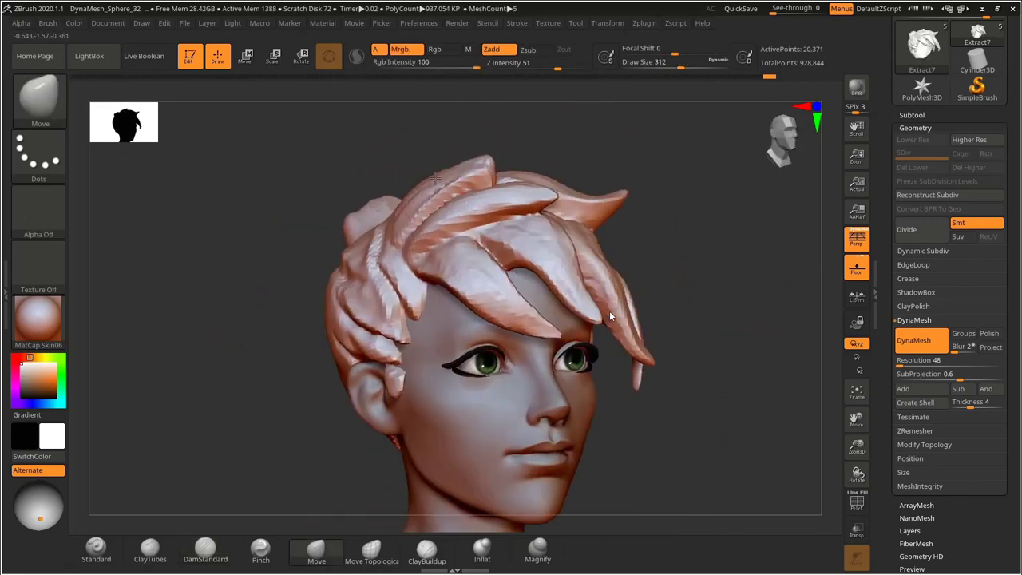
left_click_drag(435, 177, 441, 187)
mouse_move(540, 145)
left_mouse_down()
mouse_move(524, 153)
mouse_move(549, 127)
mouse_move(540, 149)
left_mouse_up()
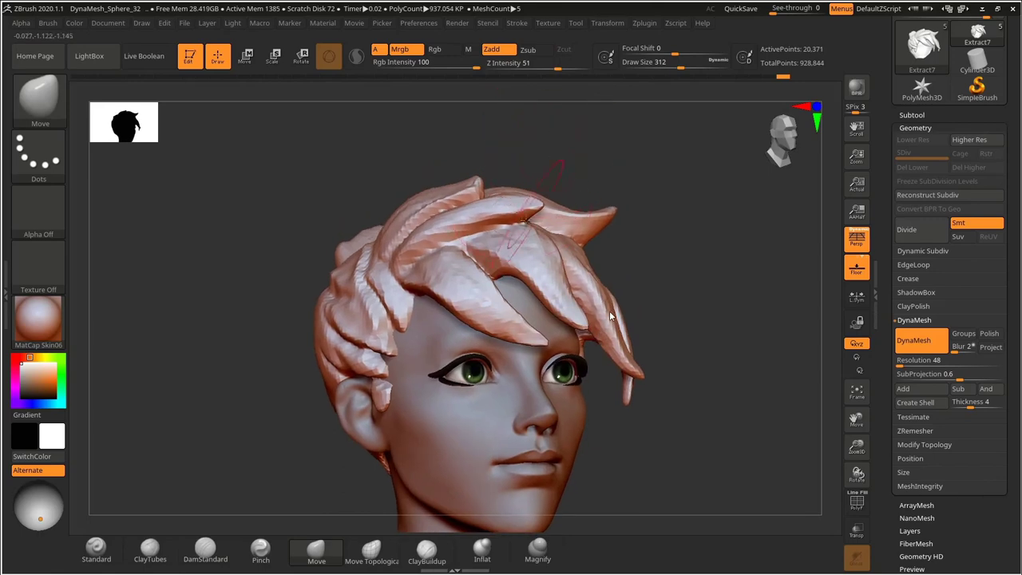
key("ctrl+shift+z")
left_click_drag(614, 214, 616, 212)
mouse_move(655, 239)
left_mouse_down("alt")
mouse_move(657, 221)
mouse_move(648, 242)
mouse_move(768, 216)
left_mouse_up("alt")
Carve long curved strand grooves into the hair above and behind the right ear with the DamStandard brush.
left_click(205, 548)
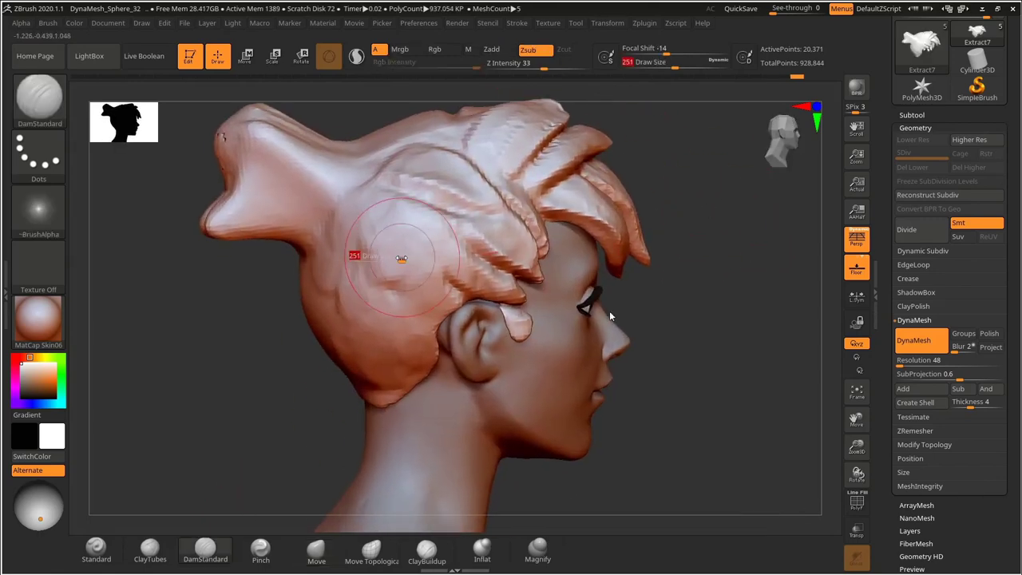
left_click_drag(363, 238, 470, 267)
key("ctrl+z")
left_click_drag(352, 224, 470, 266)
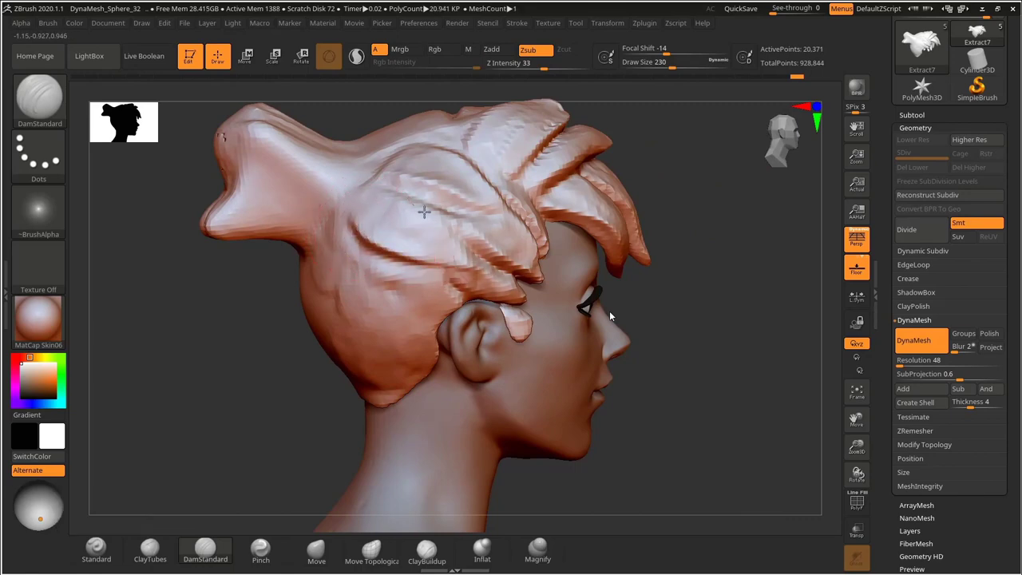
key("bracketleft")
left_click_drag(399, 190, 484, 225)
key("ctrl+z")
left_click_drag(339, 234, 417, 307)
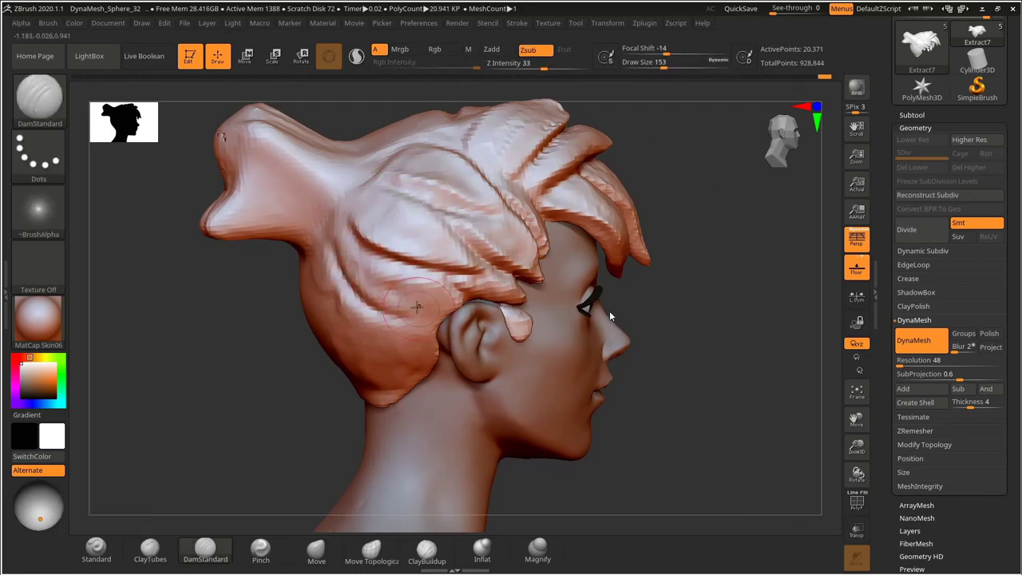
left_click_drag(338, 236, 407, 310)
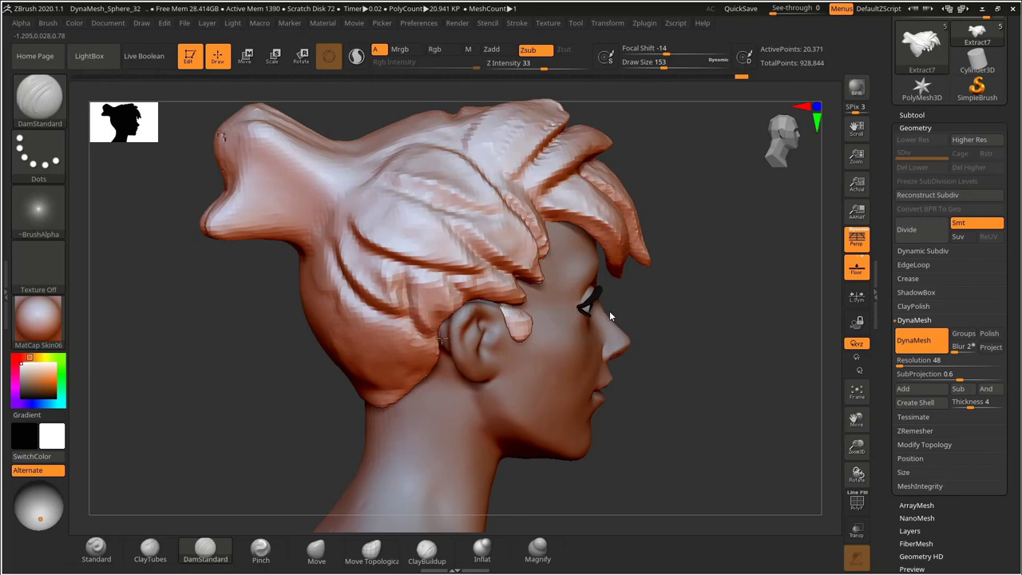
Carve vertical strand grooves down the back of the hair from below the ponytail to the neckline.
right_click_drag(698, 289, 799, 292)
left_click_drag(363, 214, 369, 306)
mouse_move(494, 243)
right_mouse_down()
mouse_move(671, 242)
mouse_move(617, 248)
right_mouse_up()
left_click_drag(615, 248, 394, 298)
left_click_drag(305, 223, 332, 321)
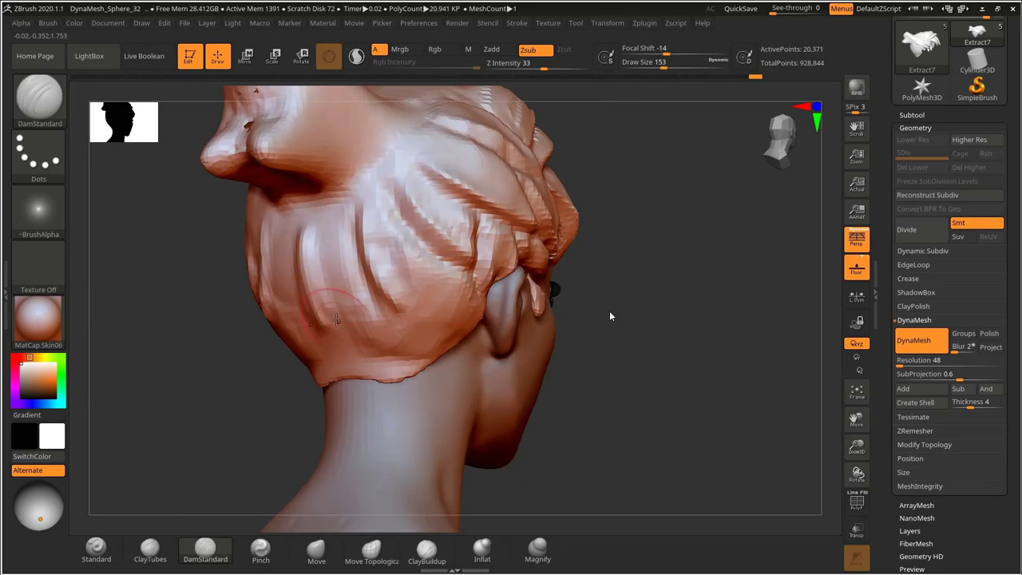
left_click_drag(310, 238, 328, 318)
left_click_drag(329, 209, 371, 370)
left_click_drag(382, 308, 391, 362)
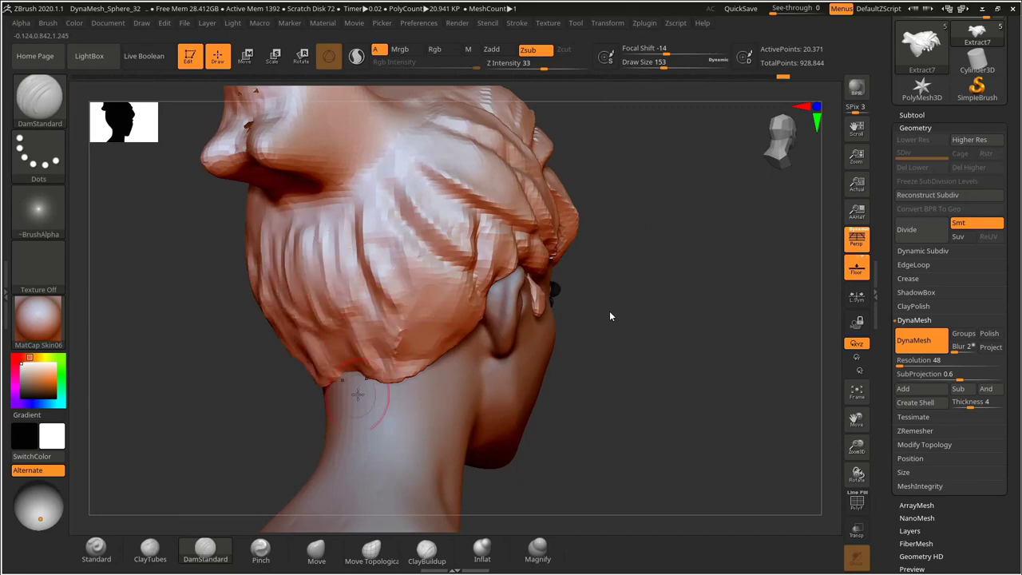
Carve downward strand grooves into the hair behind the left ear.
mouse_move(572, 308)
left_mouse_down()
mouse_move(598, 298)
mouse_move(635, 345)
mouse_move(674, 342)
left_mouse_up()
key("ctrl+x")
key("ctrl+x")
key("ctrl+x")
key("ctrl+z")
key("ctrl+z")
key("ctrl+z")
key("ctrl+z")
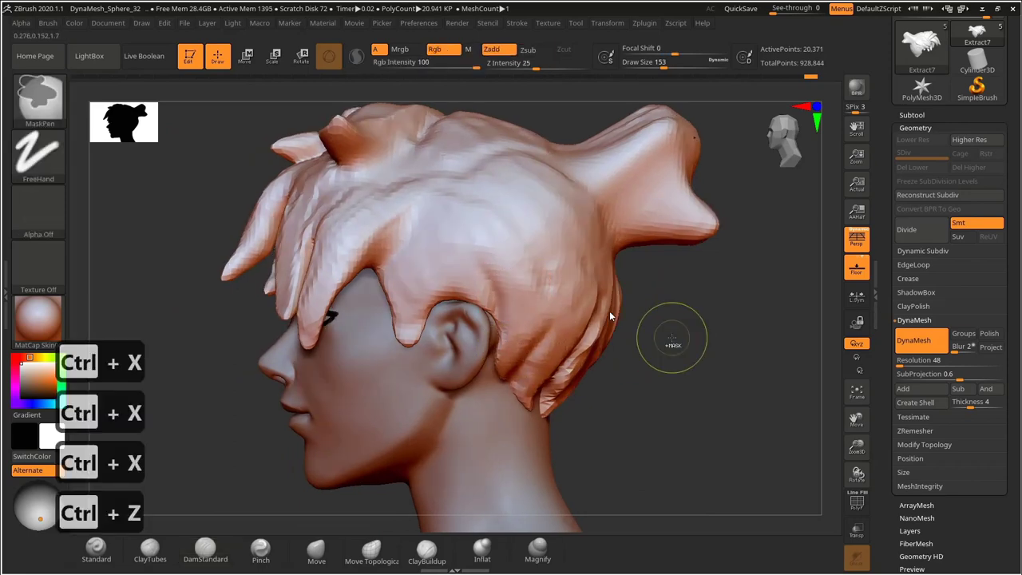
key("ctrl+shift+z")
left_click_drag(488, 274, 505, 324)
mouse_move(549, 265)
left_mouse_down()
mouse_move(551, 315)
mouse_move(533, 358)
left_mouse_up()
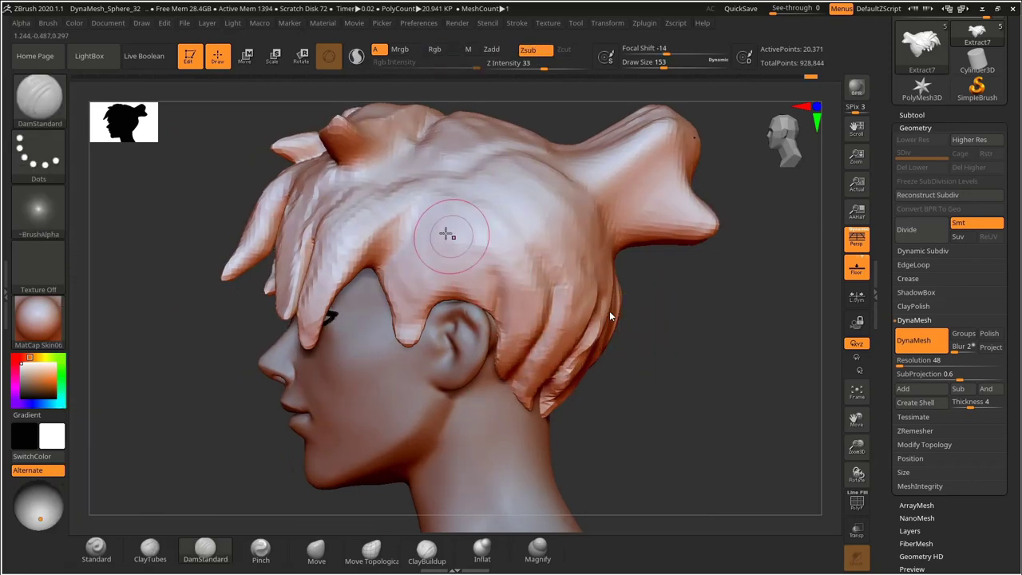
Cut curved grooves into the smooth hair above the left ear, sweeping toward the back of the head.
left_click_drag(428, 220, 468, 298)
left_click_drag(495, 231, 535, 255)
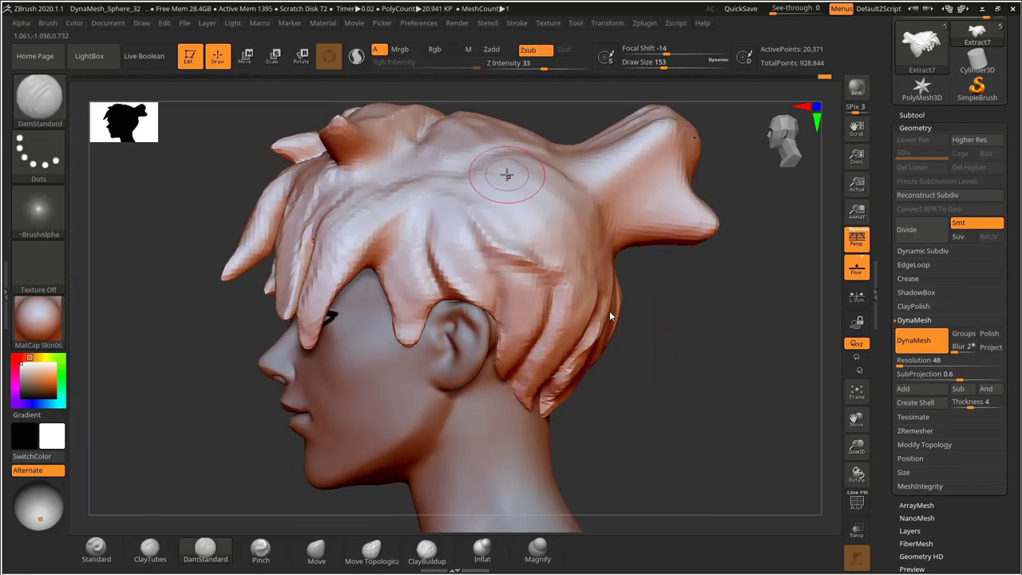
left_click_drag(507, 176, 542, 210)
left_click_drag(474, 213, 537, 271)
left_click_drag(673, 291, 693, 294)
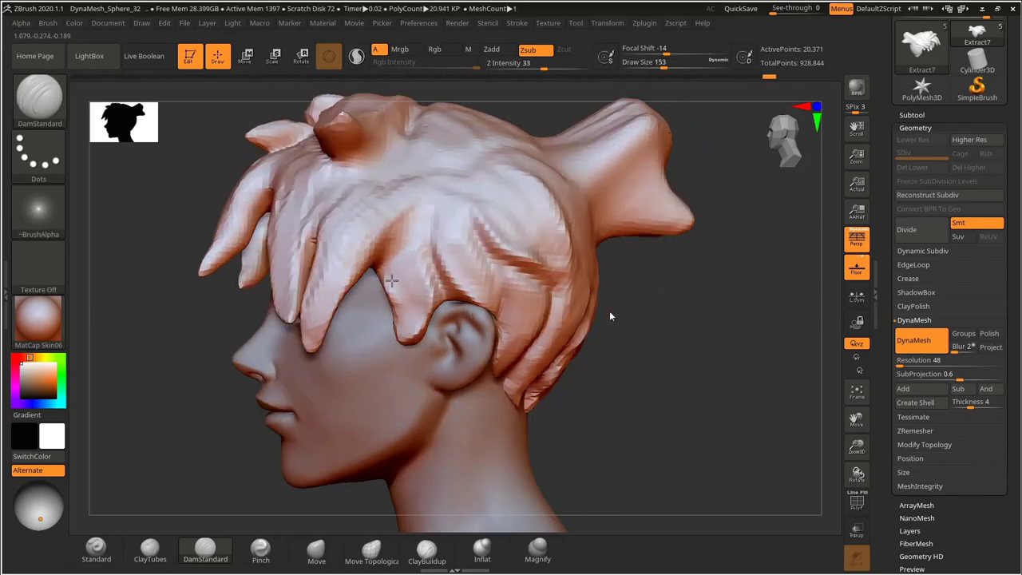
Carve grooves along the lock in front of the left ear and from the crown across the left side.
left_click_drag(392, 281, 414, 343)
mouse_move(604, 309)
left_mouse_down()
mouse_move(644, 292)
mouse_move(649, 306)
mouse_move(598, 310)
left_mouse_up()
left_click_drag(399, 205, 489, 286)
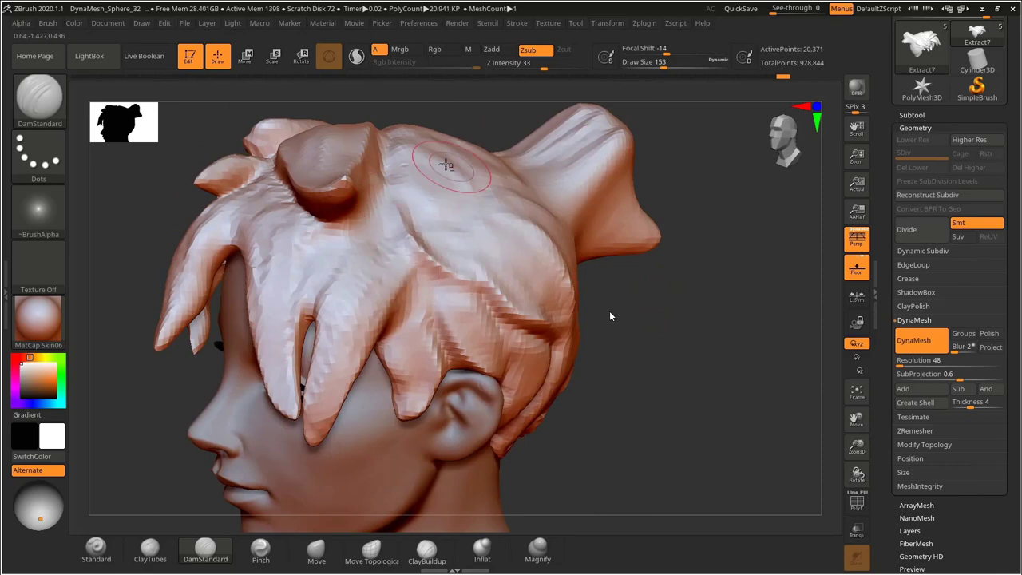
left_click_drag(447, 165, 491, 253)
left_click_drag(392, 232, 529, 285)
Carve strand separations into the fringe locks over the forehead.
mouse_move(608, 300)
left_mouse_down()
mouse_move(623, 258)
mouse_move(621, 357)
mouse_move(595, 344)
left_mouse_up()
left_click_drag(283, 211, 278, 248)
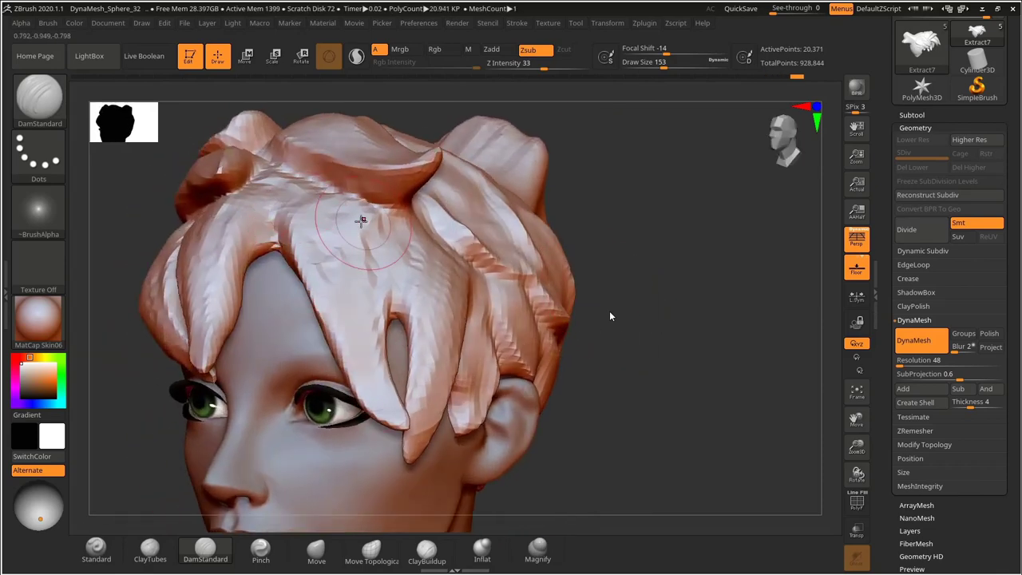
left_click_drag(377, 208, 396, 316)
mouse_move(599, 297)
left_mouse_down()
mouse_move(661, 273)
mouse_move(670, 320)
left_mouse_up()
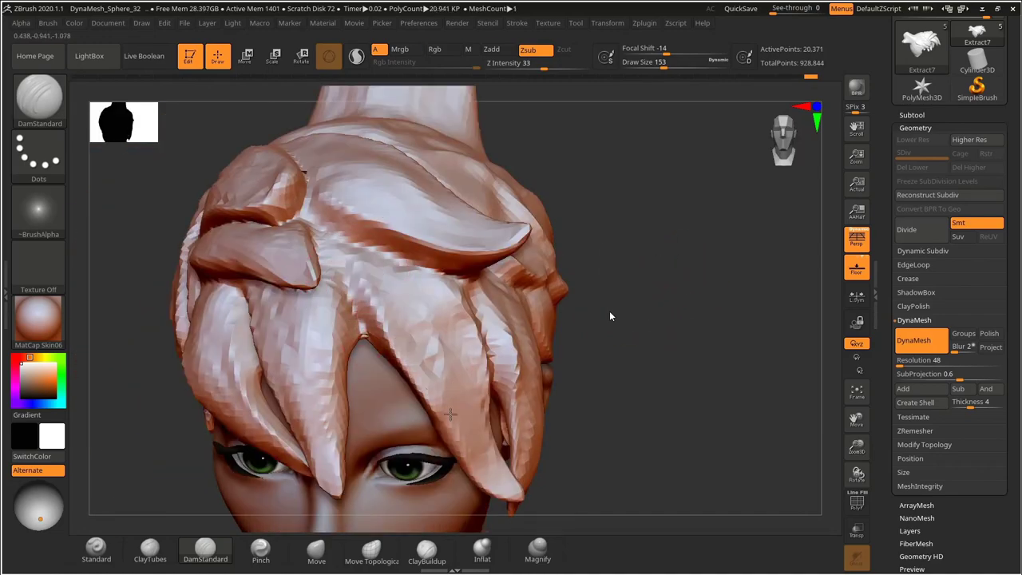
Carve lengthwise strand grooves into the side and top of the ponytail.
mouse_move(667, 280)
left_mouse_down()
mouse_move(639, 295)
mouse_move(698, 276)
mouse_move(799, 297)
left_mouse_up()
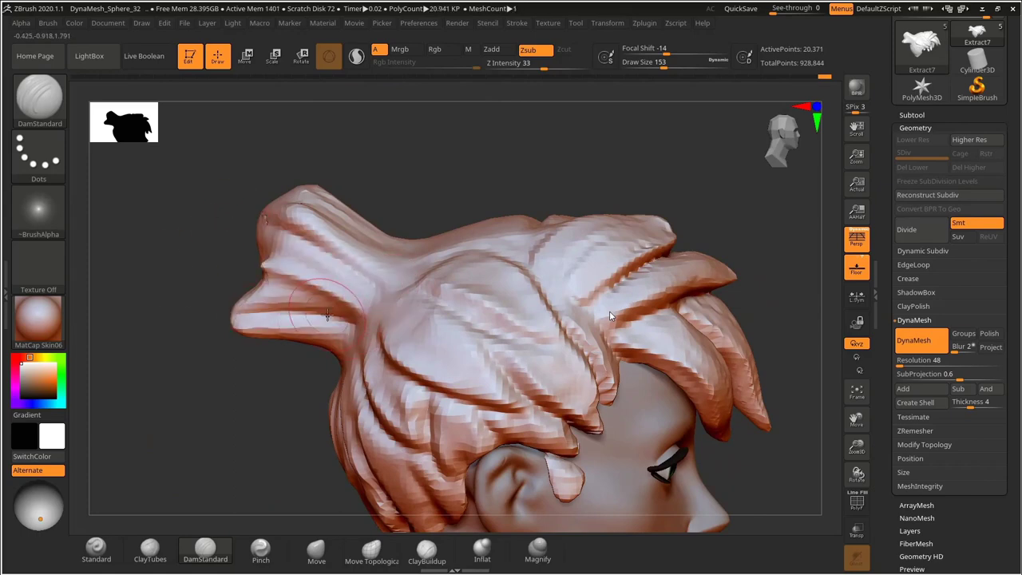
mouse_move(175, 250)
left_mouse_down()
mouse_move(267, 270)
mouse_move(315, 294)
left_mouse_up()
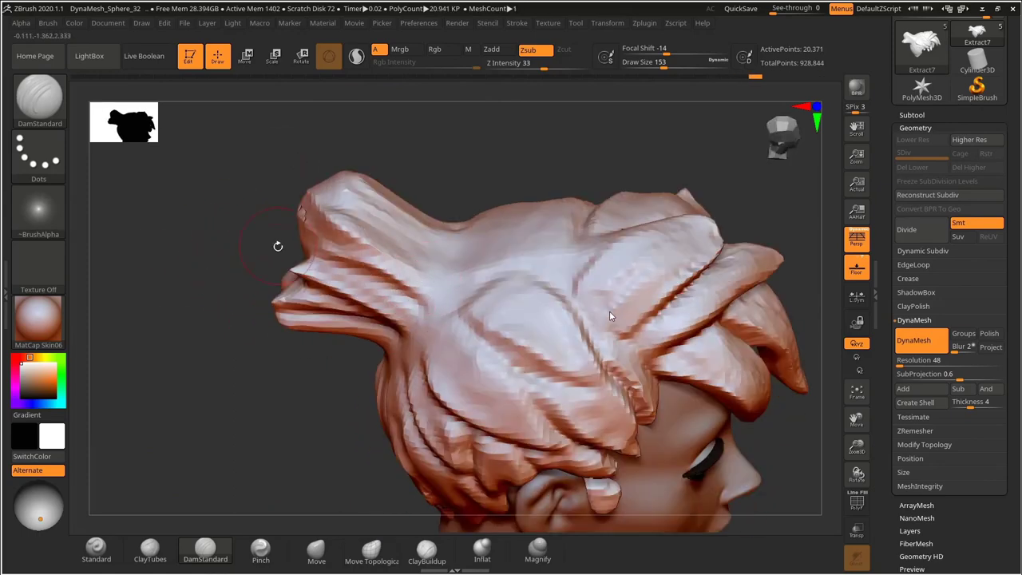
left_click_drag(278, 246, 361, 240)
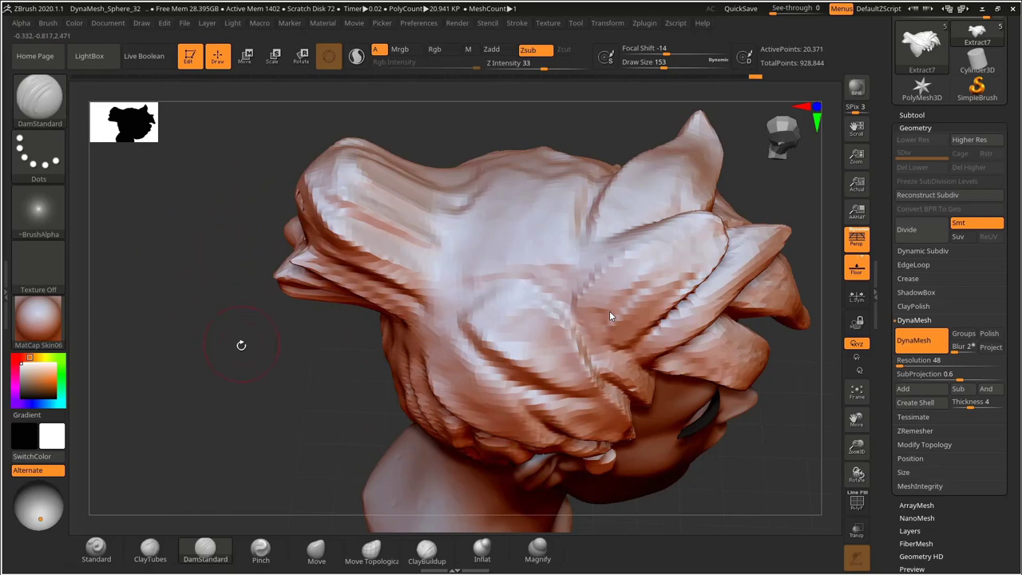
left_click_drag(242, 345, 344, 513)
Reshape the end of the ponytail with the Move brush.
left_click(317, 551)
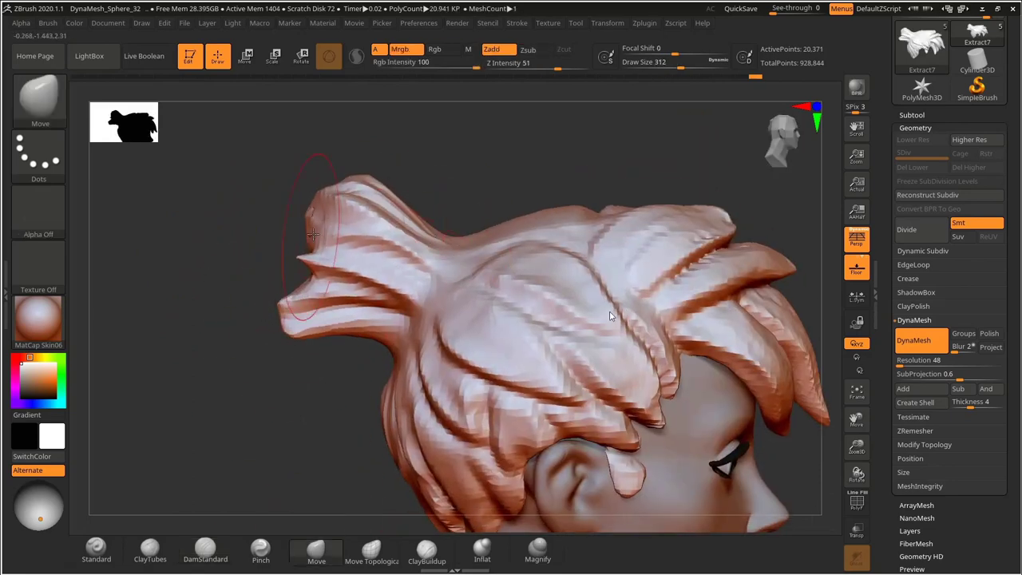
left_click_drag(247, 238, 359, 208)
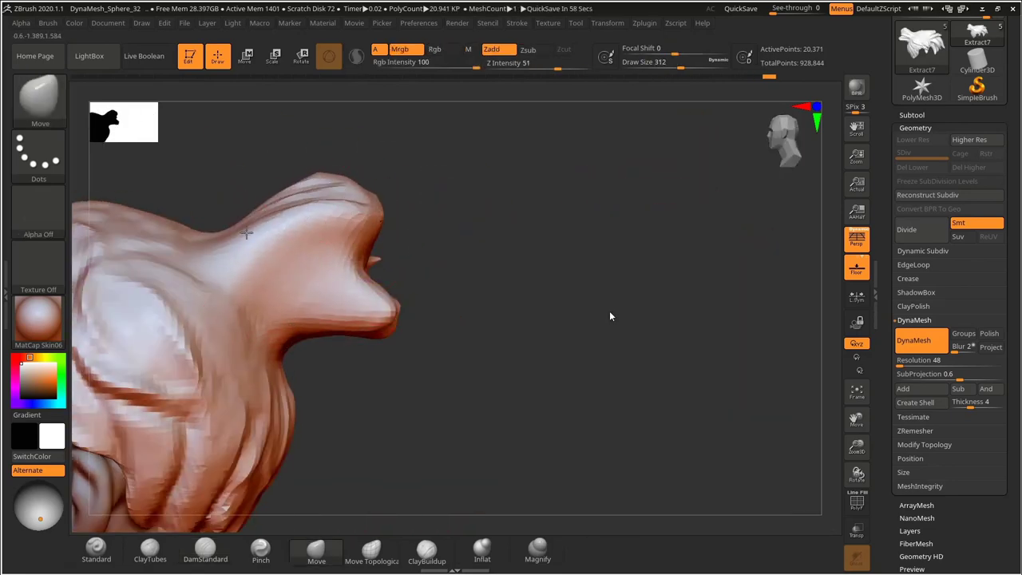
mouse_move(246, 232)
left_mouse_down("alt")
mouse_move(347, 223)
mouse_move(528, 308)
mouse_move(527, 269)
mouse_move(629, 259)
mouse_move(603, 269)
left_mouse_up("alt")
mouse_move(558, 340)
left_mouse_down()
mouse_move(685, 306)
mouse_move(719, 246)
mouse_move(671, 232)
mouse_move(737, 222)
left_mouse_up()
Deepen the strand grooves along the ponytail toward its base with the DamStandard brush.
left_click(213, 562)
key("ctrl+z")
left_click_drag(255, 400, 273, 389)
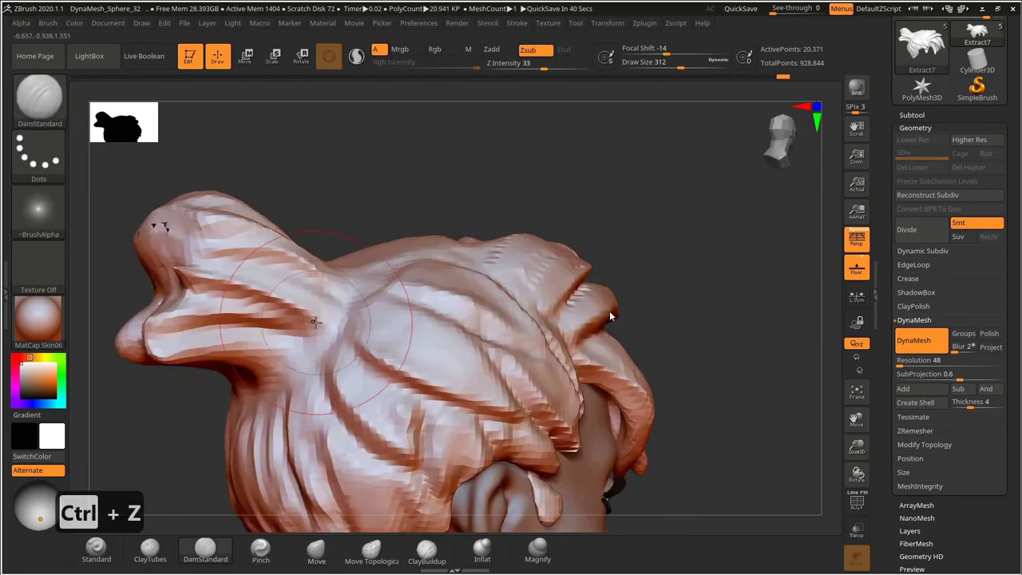
left_click_drag(331, 191, 318, 270)
mouse_move(170, 391)
left_mouse_down()
mouse_move(180, 446)
mouse_move(213, 473)
left_mouse_up()
Reshape the outline and tips of the ponytail with the Move brush at draw size 267.
left_click(317, 551)
key("s")
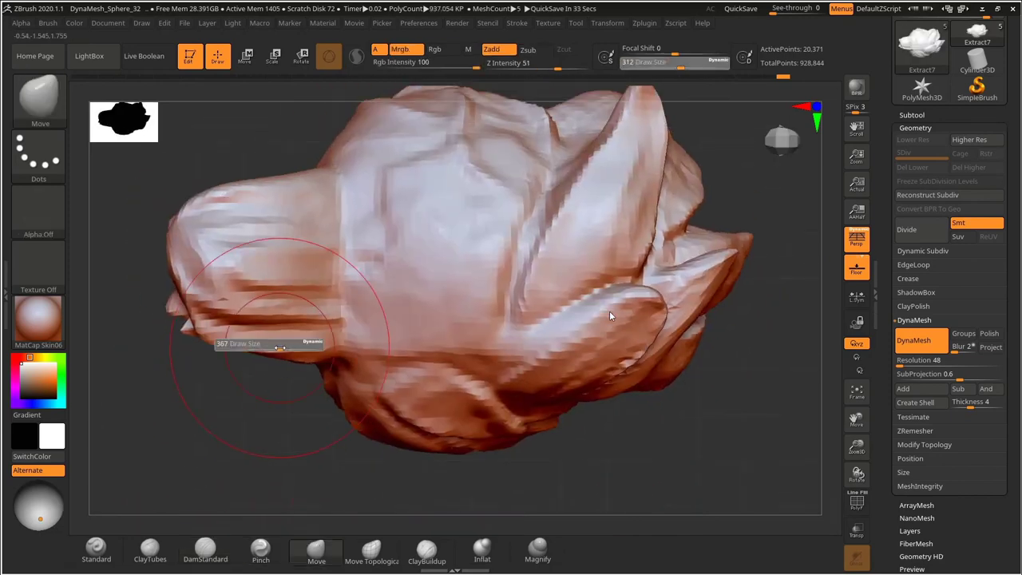
left_click_drag(277, 349, 281, 349)
left_click_drag(291, 172, 297, 193)
left_click_drag(195, 342, 191, 373)
left_click_drag(186, 305, 167, 303)
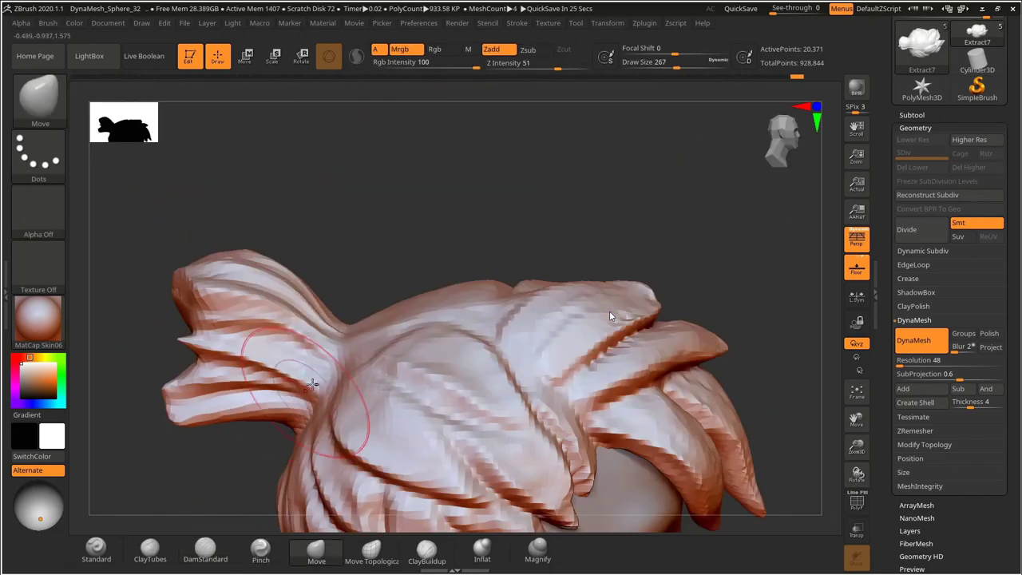
mouse_move(264, 415)
left_mouse_down()
mouse_move(415, 165)
mouse_move(270, 512)
left_mouse_up()
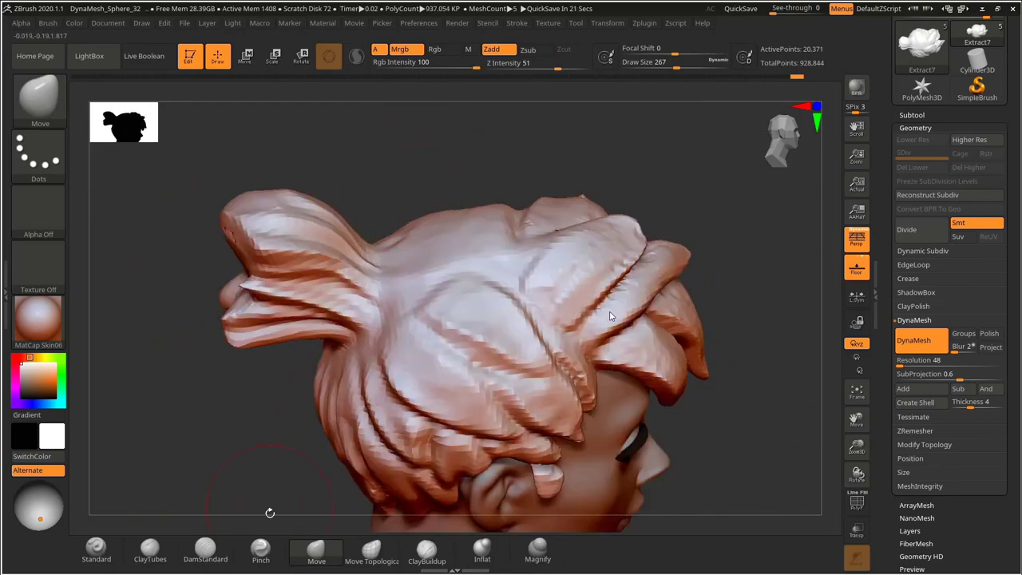
Select the head subtool and mask a small oval spot on the side of the nose above the nostril.
left_click(205, 551)
mouse_move(239, 431)
left_mouse_down()
mouse_move(468, 336)
mouse_move(479, 416)
mouse_move(474, 172)
mouse_move(399, 285)
mouse_move(549, 266)
mouse_move(544, 357)
mouse_move(581, 303)
mouse_move(657, 298)
mouse_move(664, 317)
mouse_move(628, 331)
mouse_move(677, 327)
mouse_move(650, 333)
mouse_move(637, 387)
mouse_move(658, 347)
mouse_move(655, 377)
left_mouse_up()
left_click(491, 321, "alt")
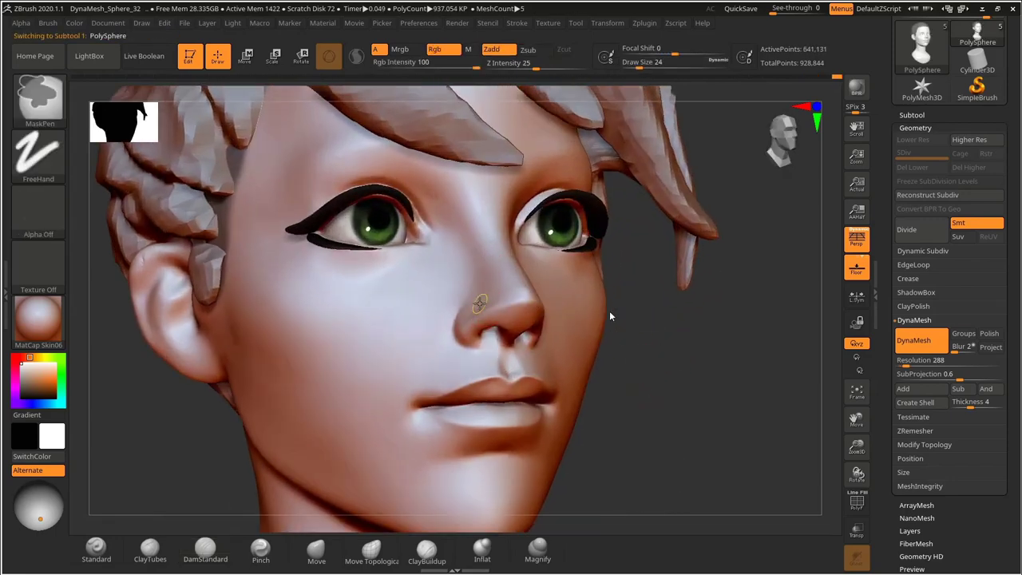
left_click(480, 302, "ctrl")
mouse_move(681, 337)
left_mouse_down("alt")
mouse_move(680, 364)
mouse_move(688, 345)
left_mouse_up("alt")
key("ctrl+z")
left_click_drag(689, 345, 687, 368, "alt")
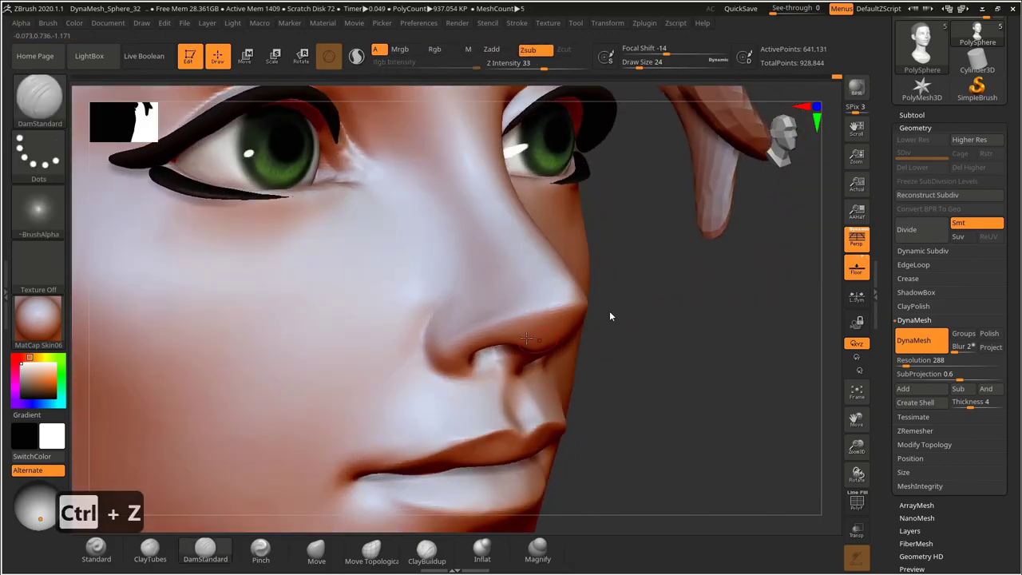
left_click(477, 308, "ctrl")
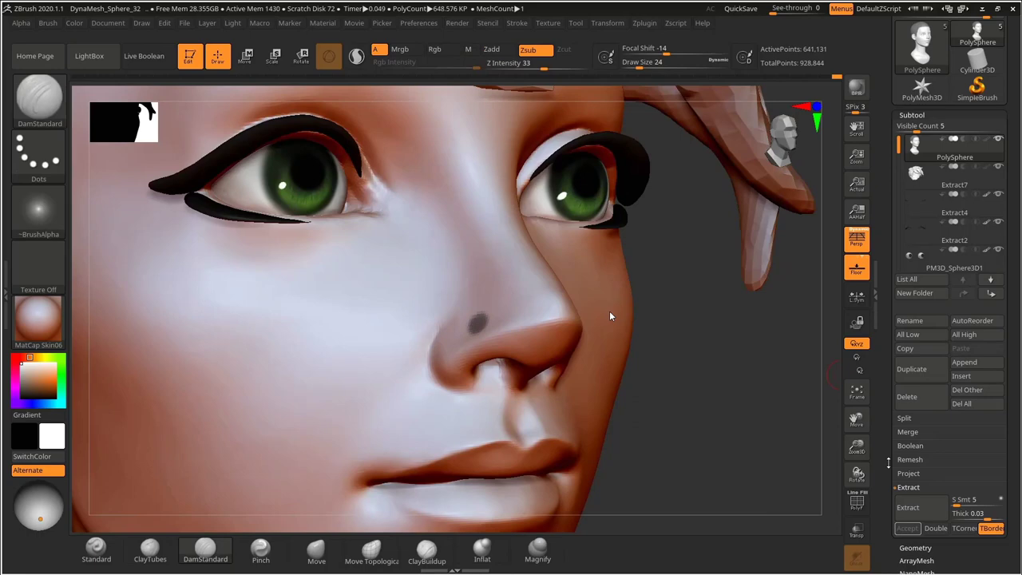
Extract the masked nose spot at thickness 0.003, accept it as a new subtool and select it.
scroll(888, 463, "down", 2)
left_click(909, 462)
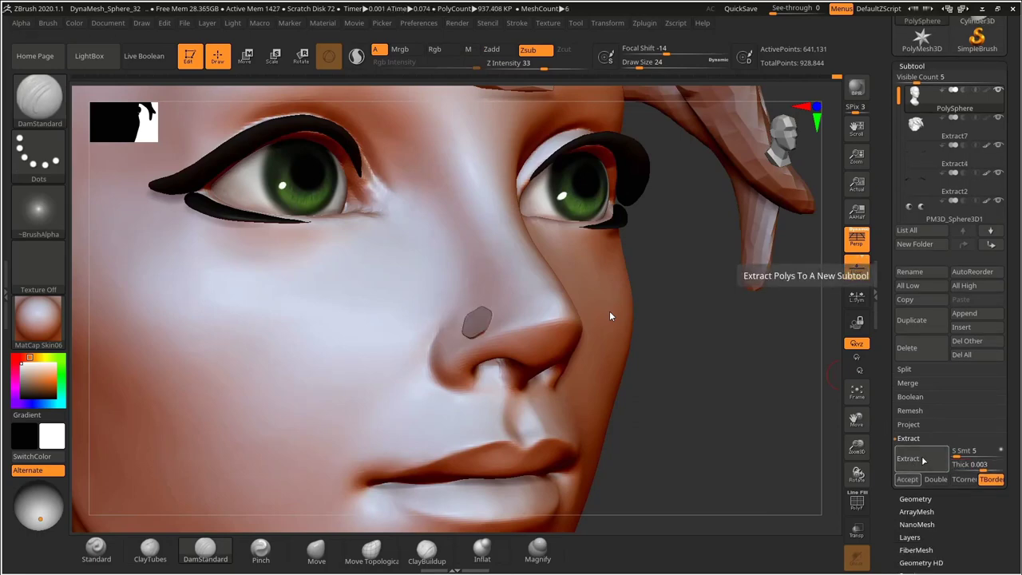
left_click(936, 479)
left_click(908, 479)
left_click(477, 322, "alt")
Puff the extracted nose piece into a small rounded stud with the Inflat brush at draw size 23.
left_click(267, 551)
left_click(150, 549)
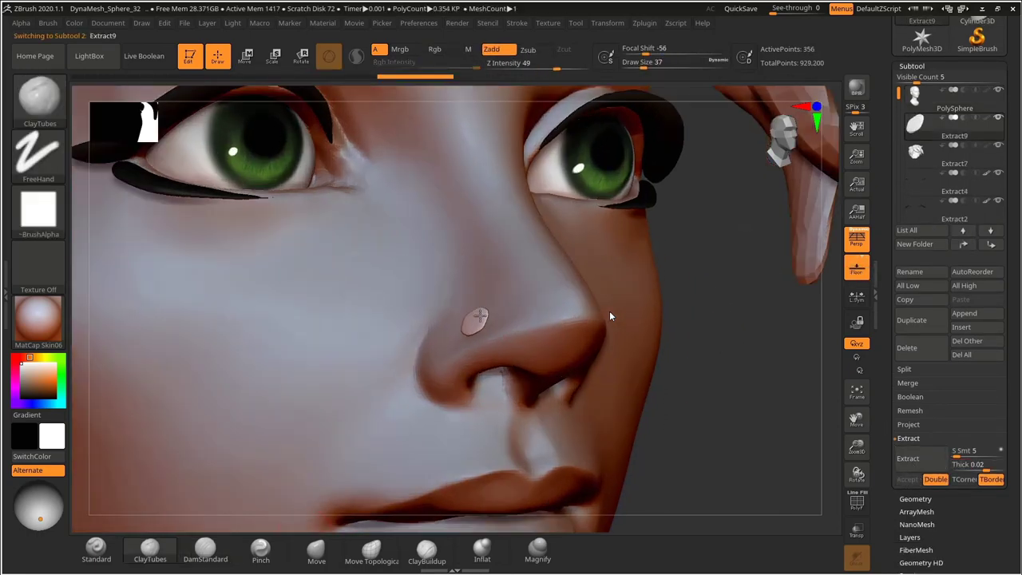
left_click_drag(644, 68, 639, 68)
left_click_drag(664, 354, 711, 354)
key("ctrl+z")
left_click(481, 549)
left_click_drag(481, 321, 475, 322)
left_click_drag(685, 391, 685, 331, "alt")
left_click_drag(575, 339, 519, 369)
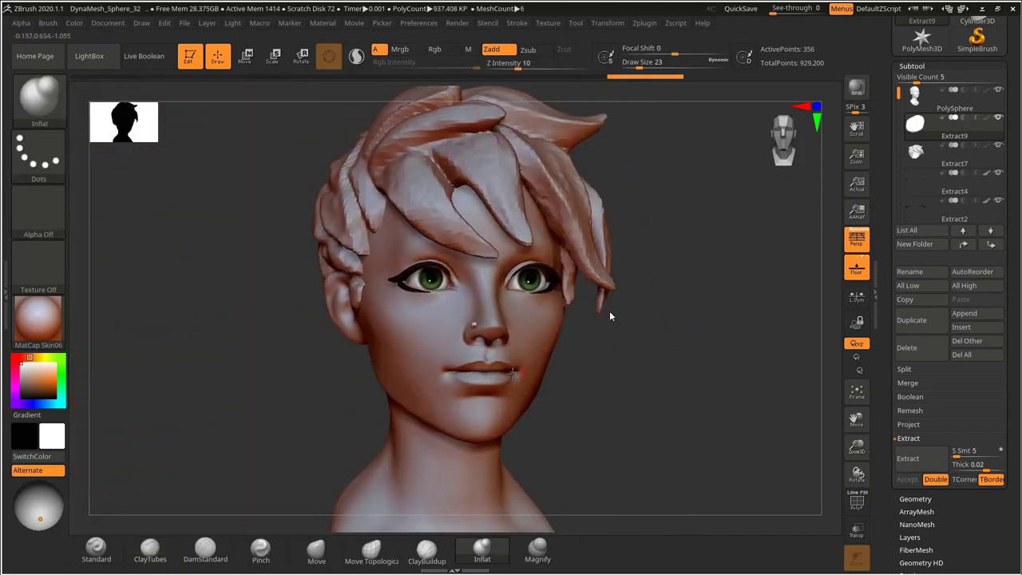
Select the head subtool again and set the brush draw size to 97.
left_click(514, 373, "alt")
mouse_move(655, 334)
left_mouse_down()
mouse_move(641, 338)
mouse_move(642, 371)
mouse_move(621, 370)
mouse_move(621, 399)
left_mouse_up()
key("s")
left_click(447, 345)
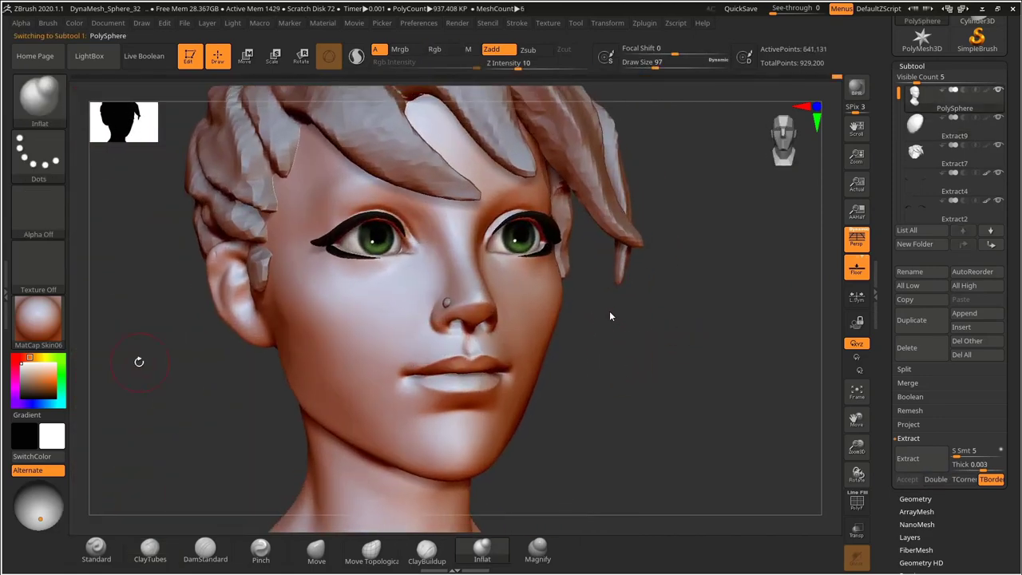
Fill the head with the current colour and material, and set the Standard brush to paint Rgb only without sculpting.
left_click(39, 325)
key("b")
key("s")
key("t")
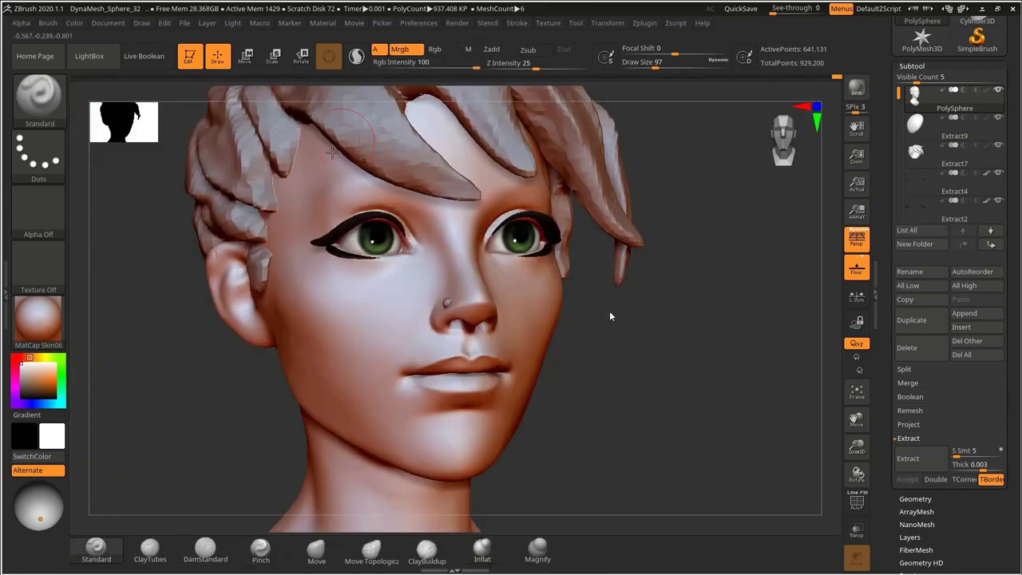
left_click(78, 25)
left_click(99, 267)
left_click(444, 49)
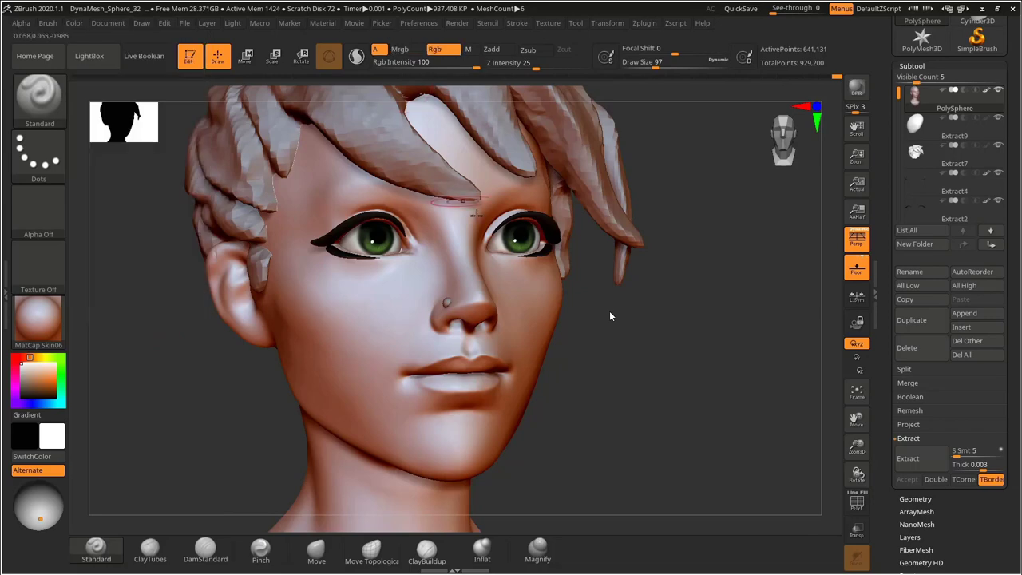
Undo the last changes made to the head.
left_click_drag(649, 344, 771, 361)
key("ctrl+z")
key("ctrl+z")
key("ctrl+z")
key("ctrl+z")
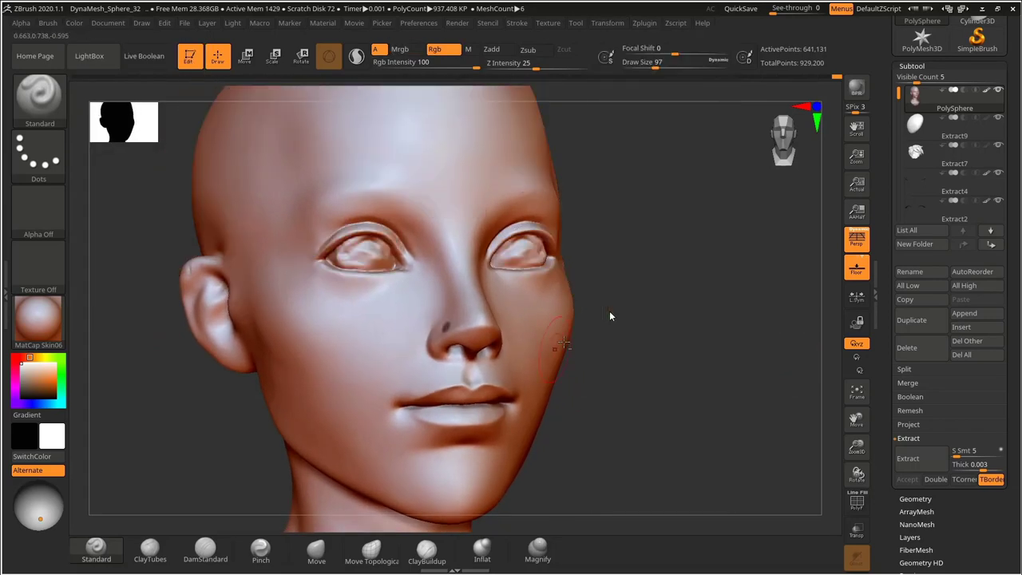
Fill the whole head with white and set the Standard brush to paint Rgb only.
mouse_move(74, 27)
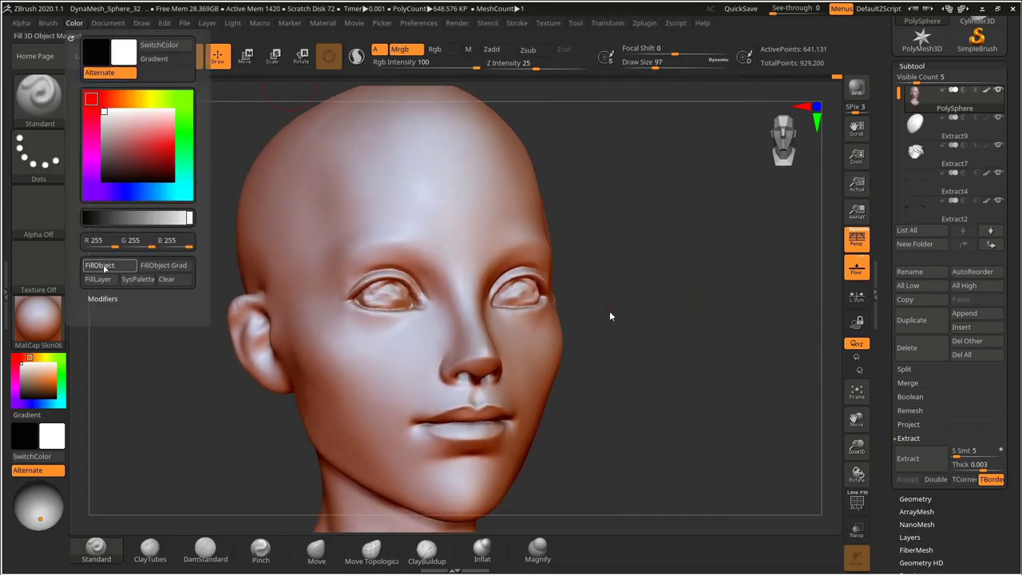
left_click(102, 267)
left_click(444, 49)
Undo the test strokes on the head, pick a warm yellow paint colour and set the draw size to 251.
left_click_drag(184, 263, 200, 344, "alt")
key("ctrl+z")
key("ctrl+z")
key("ctrl+z")
key("ctrl+z")
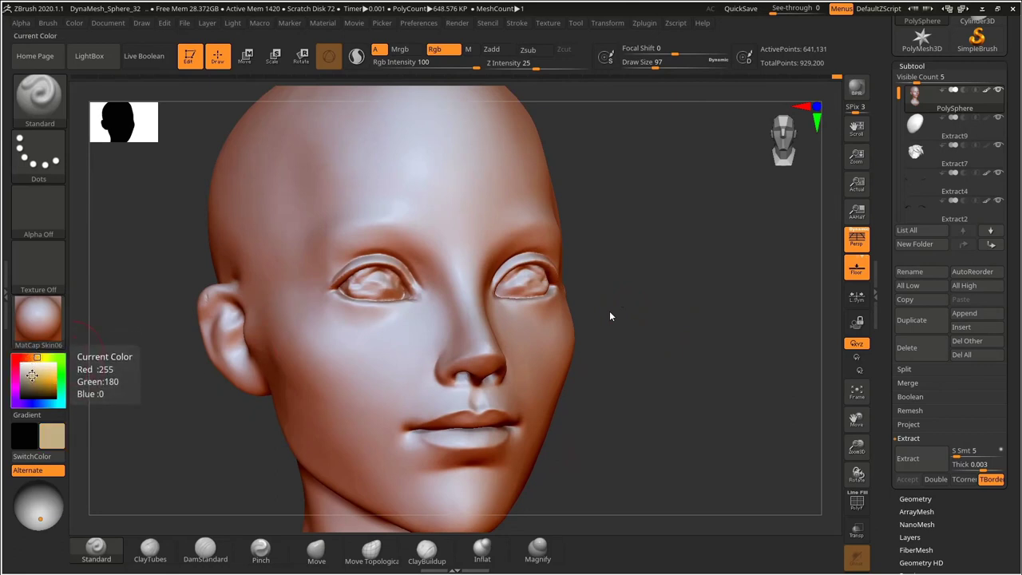
key("ctrl+z")
key("ctrl+z")
key("ctrl+z")
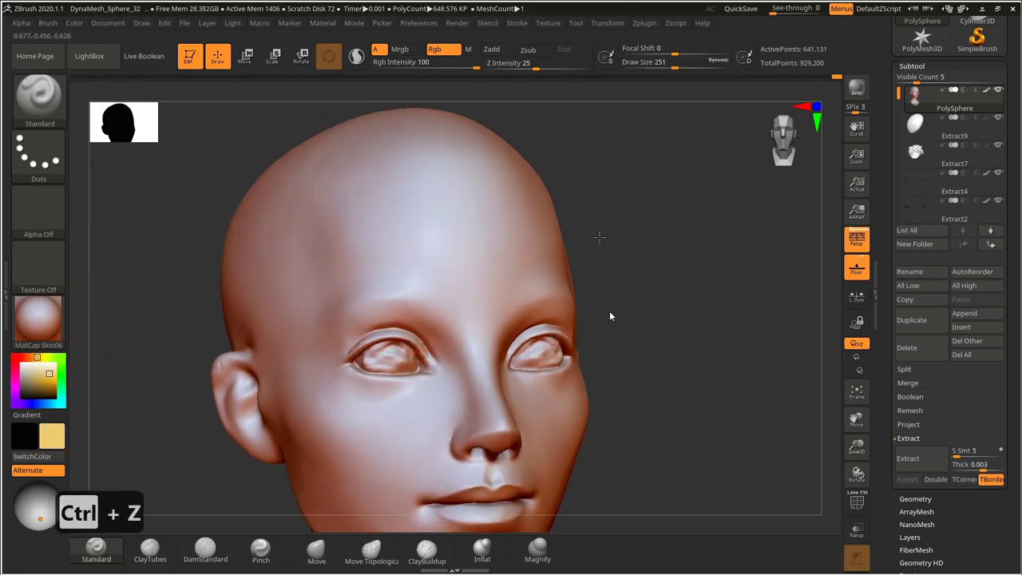
Set Z Intensity to 2 and Rgb Intensity to 24, and softly tint the forehead yellow, undoing unwanted strokes.
key("ctrl+z")
key("ctrl+z")
key("ctrl+z")
key("ctrl+z")
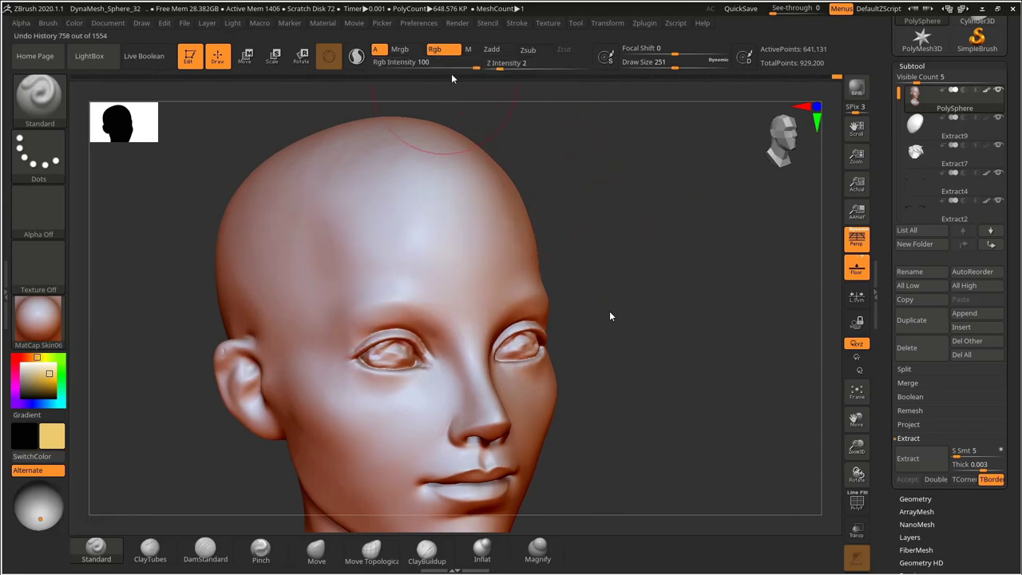
key("ctrl+z")
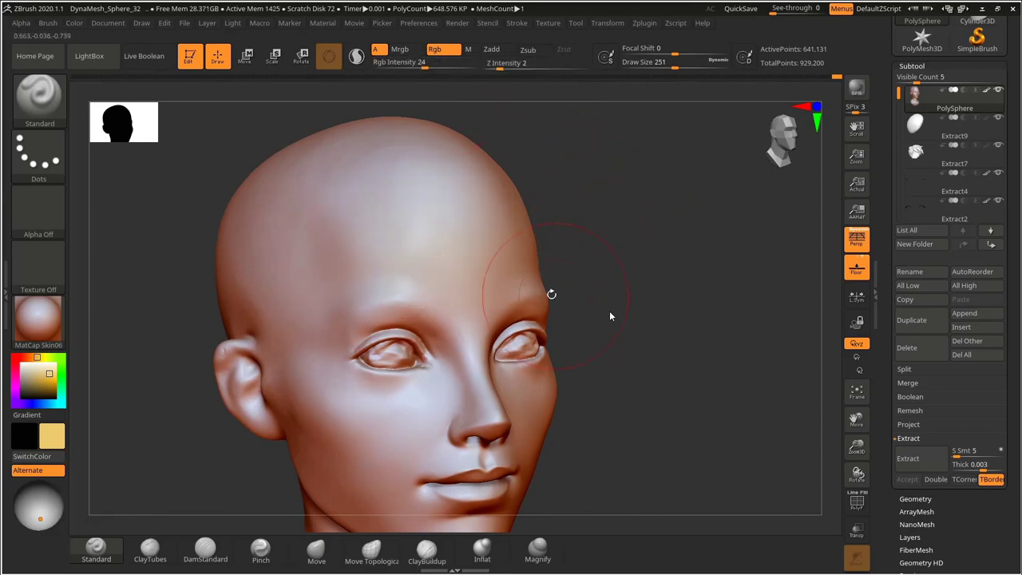
key("ctrl+z")
key("ctrl+z")
key("ctrl+z")
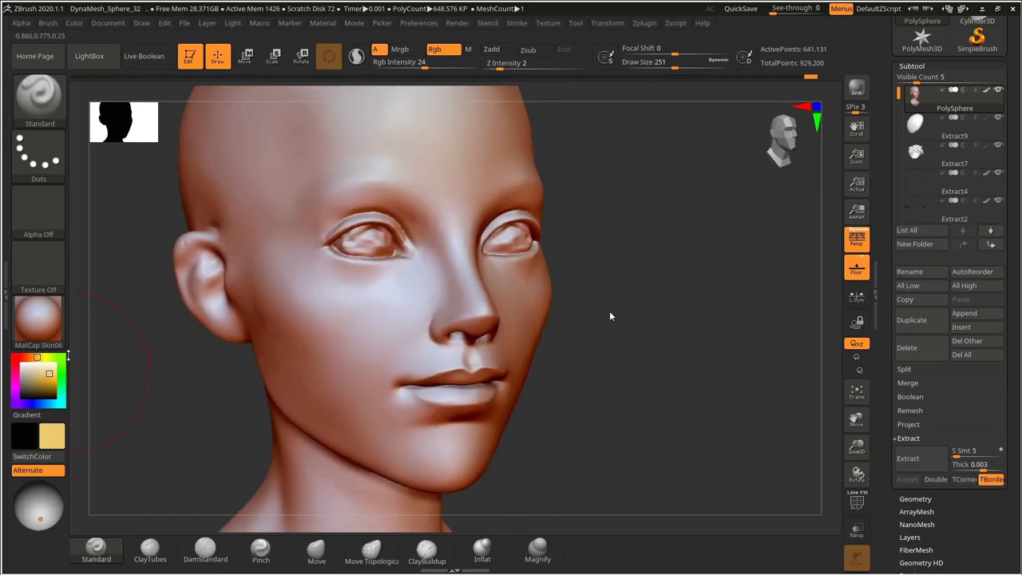
Paint a soft salmon-red blush over the cheeks and nose, and show all the subtools again.
left_click_drag(642, 360, 659, 354, "alt")
left_click_drag(348, 260, 327, 320)
left_click_drag(687, 329, 571, 321)
left_click_drag(479, 297, 438, 310)
left_click_drag(775, 349, 866, 344)
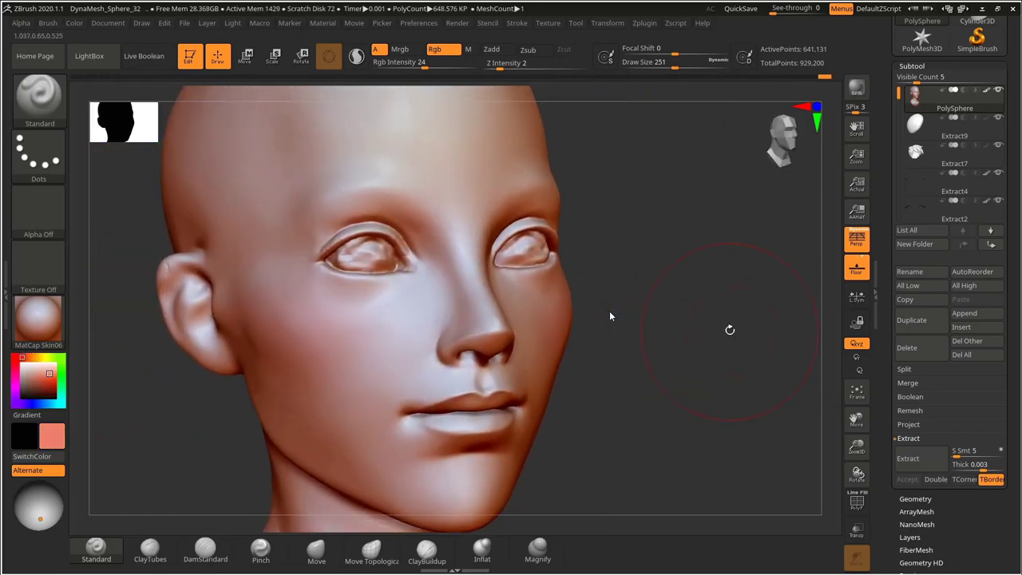
left_click(607, 22)
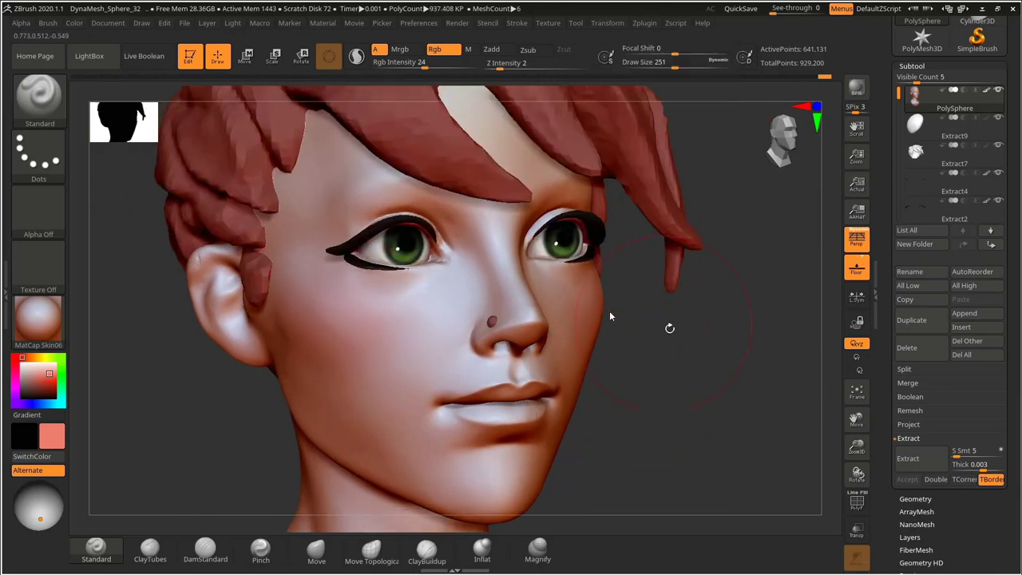
Redden the eyelid rims and eye corners with the Standard brush at draw size 17, undoing stray strokes.
left_click_drag(670, 328, 679, 399, "alt")
left_click_drag(166, 417, 169, 457)
key("ctrl+z")
key("ctrl+z")
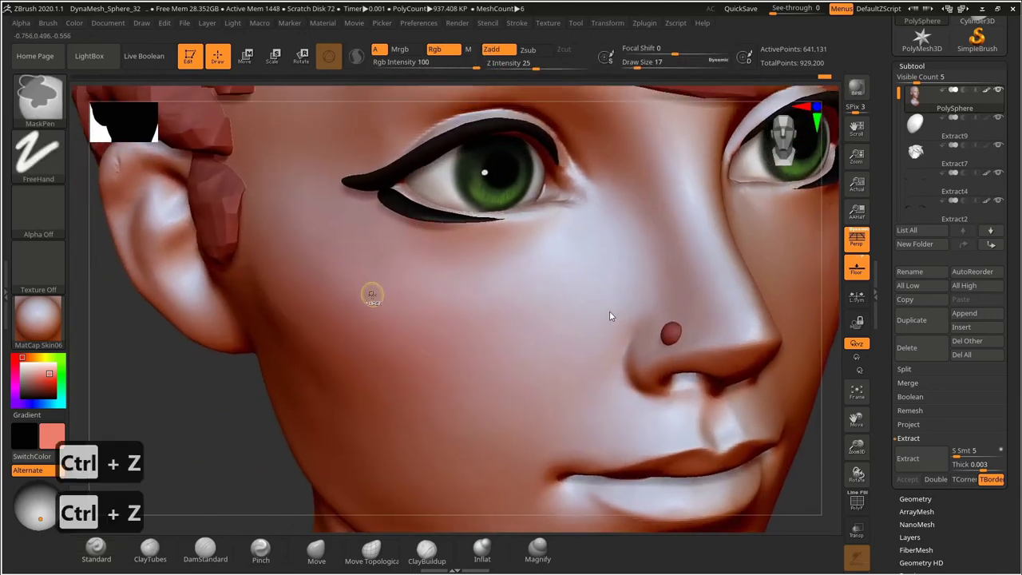
left_click_drag(217, 396, 235, 379)
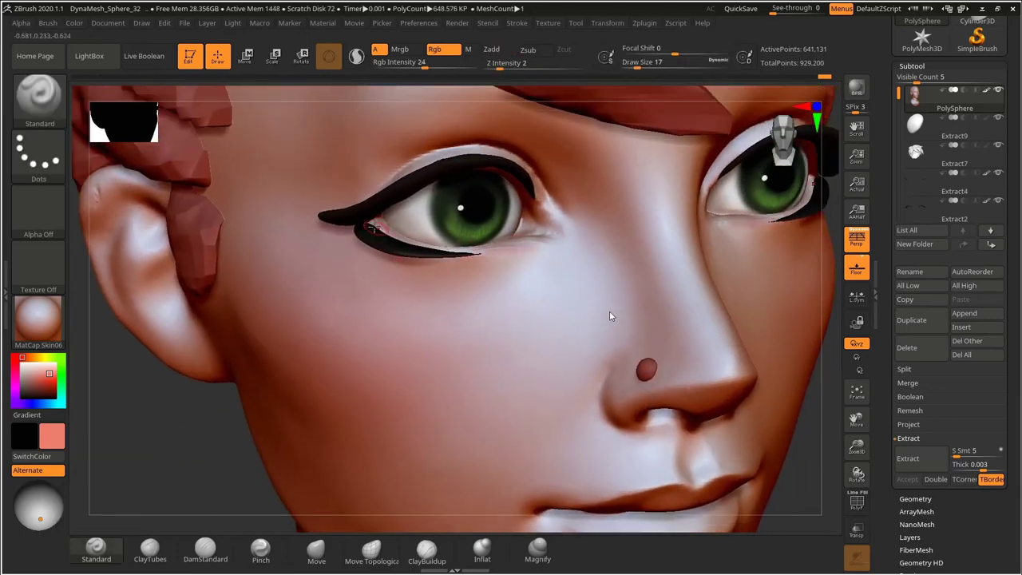
key("ctrl+z")
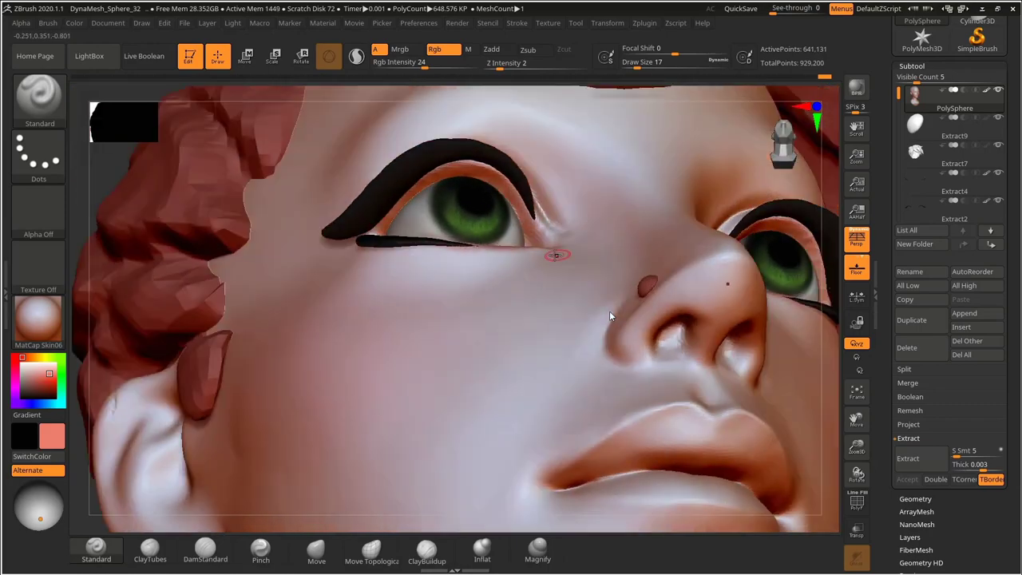
key("ctrl+z")
key("ctrl+z")
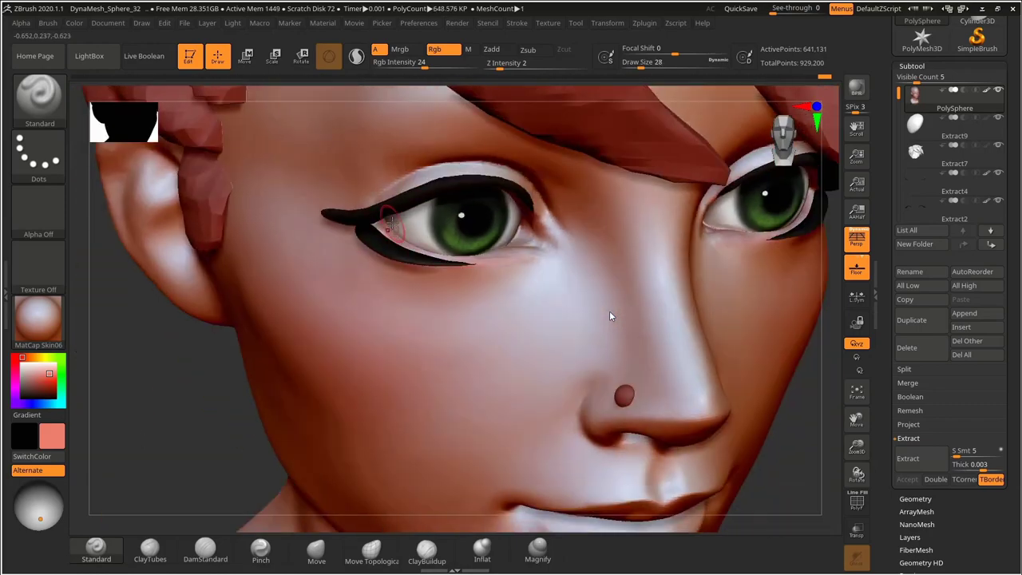
Raise the Rgb Intensity to 33 and build up the blush on the face at draw size 201, undoing unwanted strokes.
key("ctrl+z")
key("ctrl+z")
key("ctrl+z")
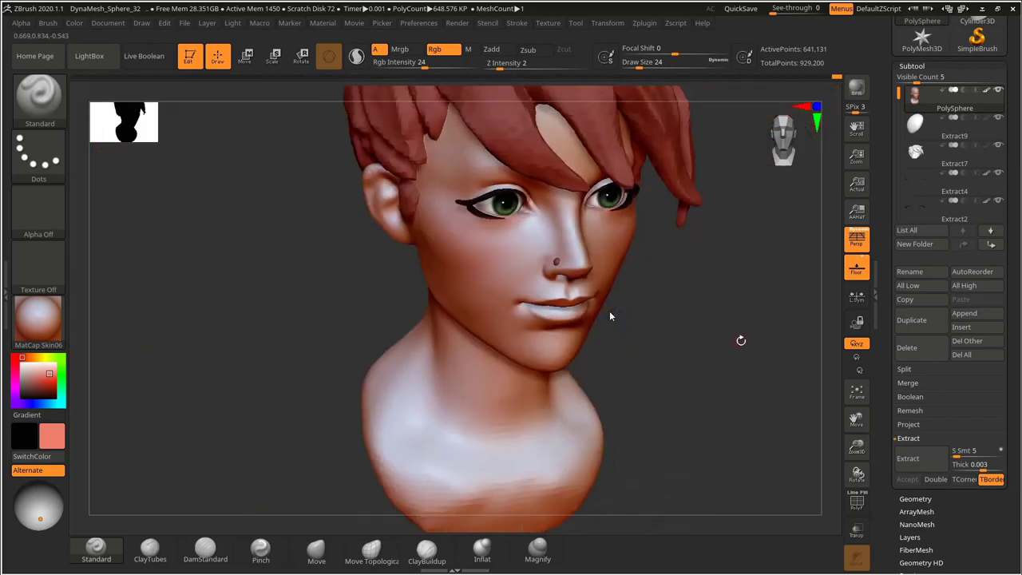
key("ctrl+z")
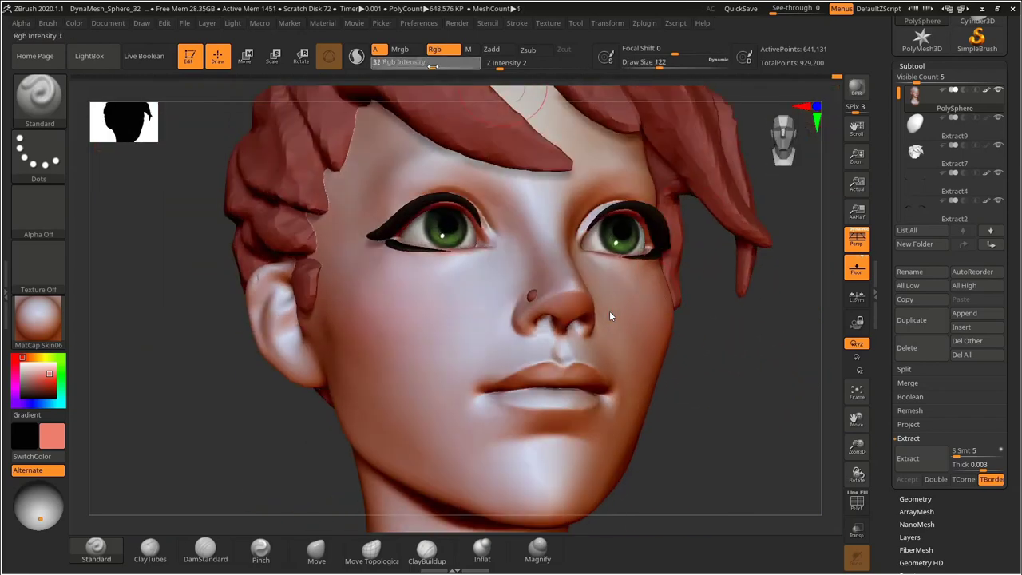
key("ctrl+z")
key("ctrl+z")
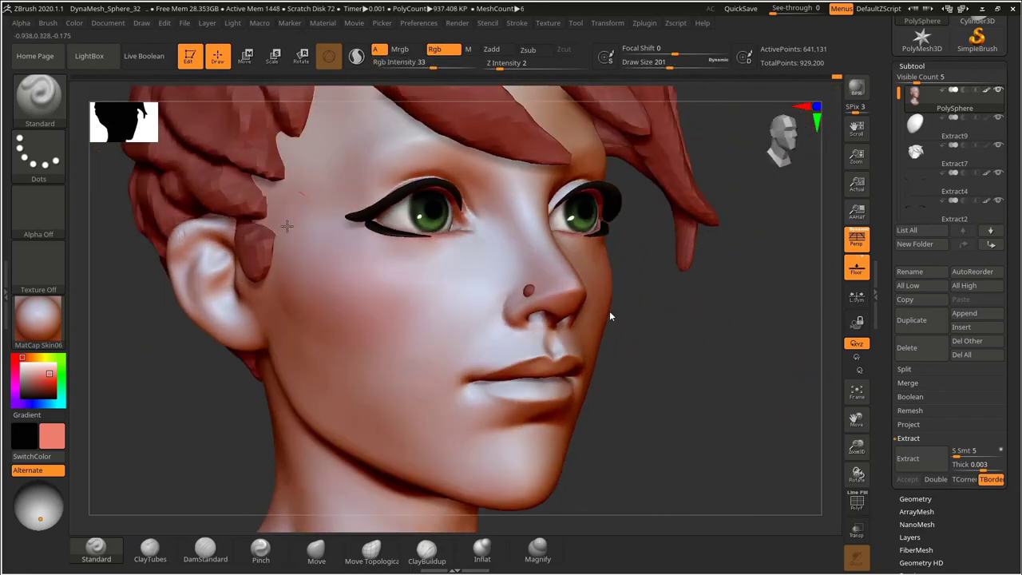
left_click_drag(751, 323, 703, 357)
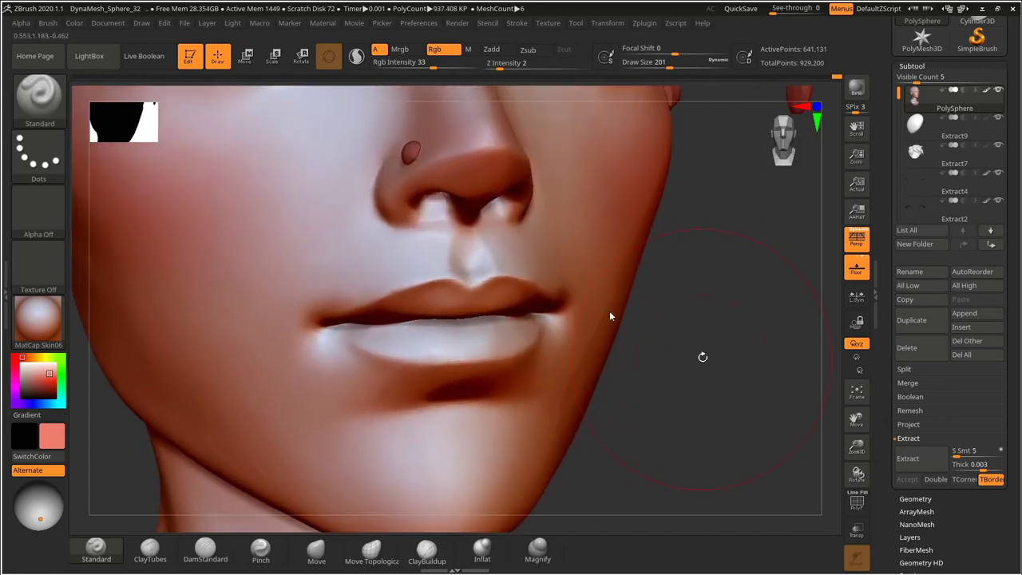
Set the draw size to 28 and focal shift to -74, and try out red paint on the upper lip.
key("ctrl+z")
key("ctrl+z")
key("ctrl+z")
key("ctrl+z")
key("ctrl+z")
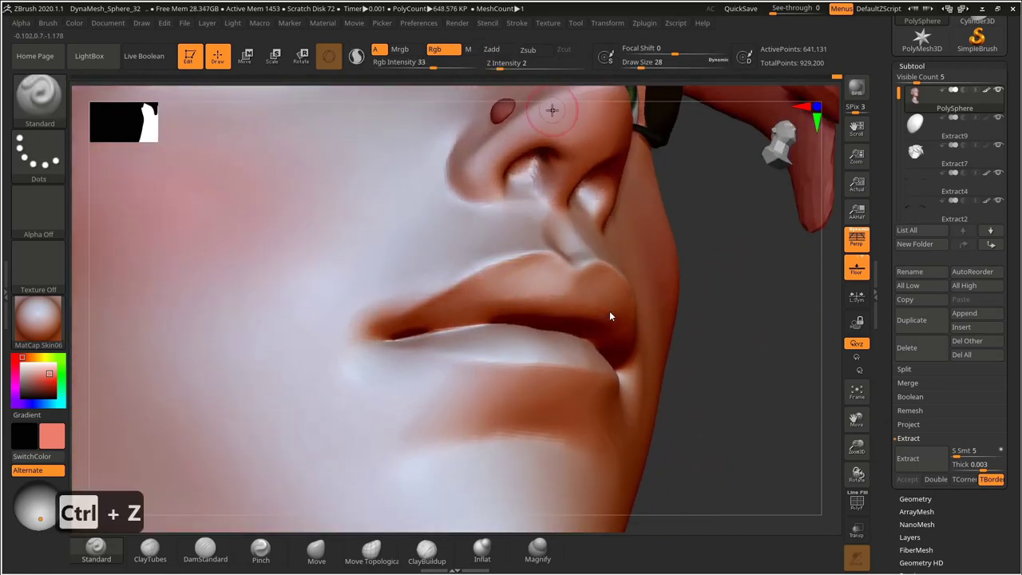
key("ctrl+z")
key("ctrl+z")
key("ctrl+z")
key("ctrl+z")
key("ctrl+z")
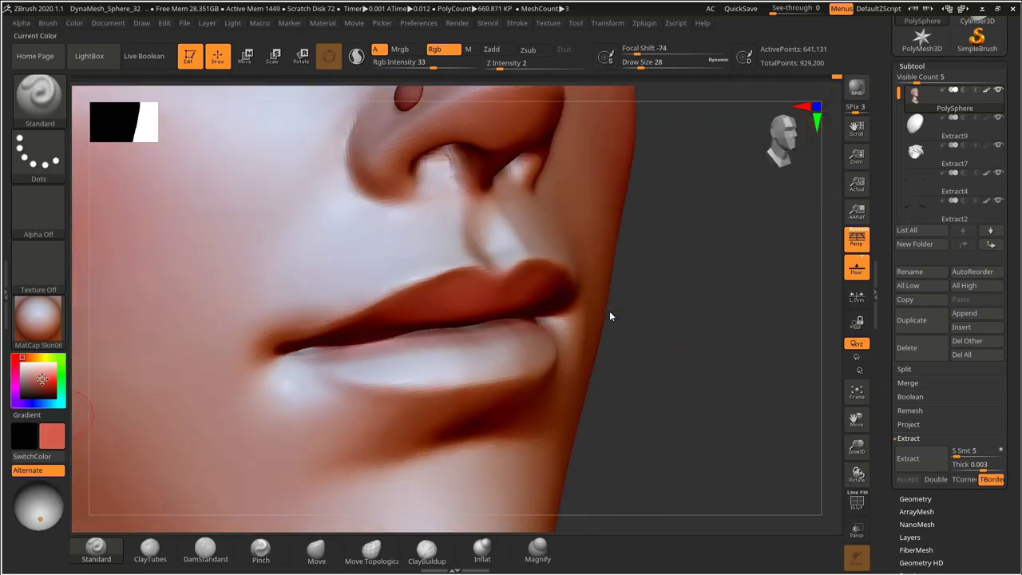
Try a dark red paint colour on the upper lip.
left_click_drag(675, 360, 670, 280)
mouse_move(328, 335)
left_mouse_down()
mouse_move(459, 276)
mouse_move(440, 273)
left_mouse_up()
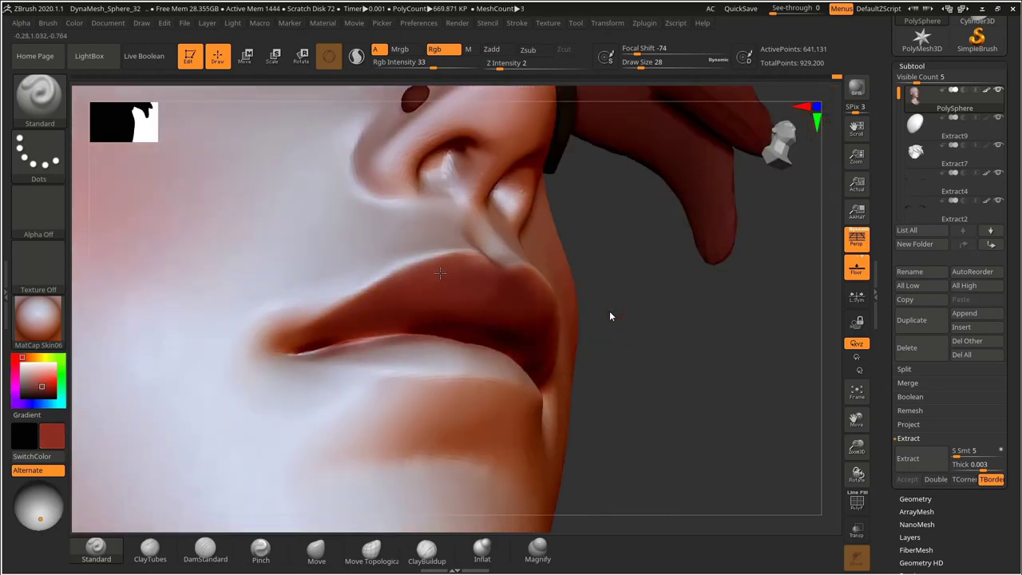
left_click_drag(665, 330, 654, 387)
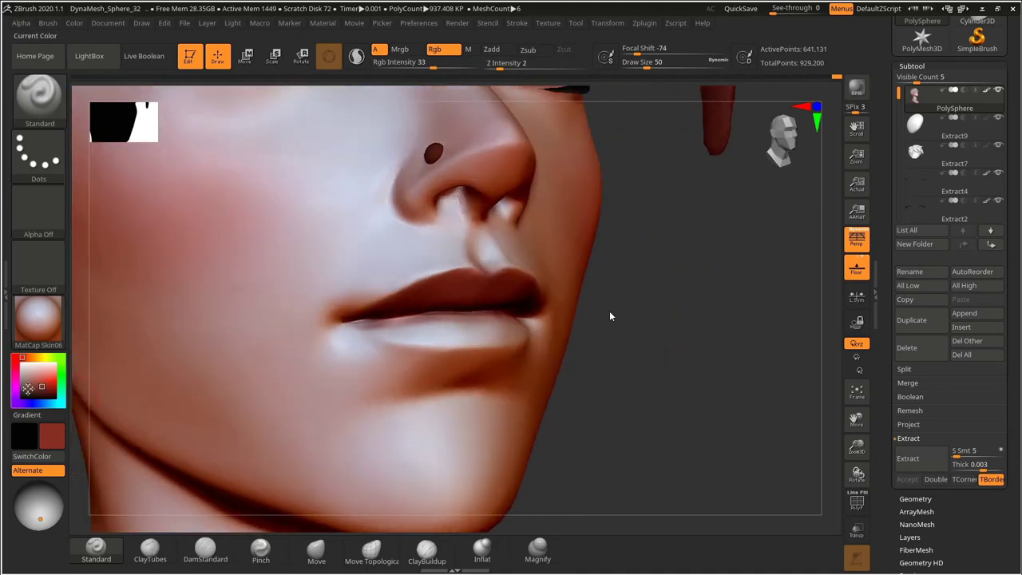
Undo the dark red paint on the upper lip and pick a lighter, muted red colour.
key("ctrl+z")
key("ctrl+z")
key("ctrl+z")
key("ctrl+z")
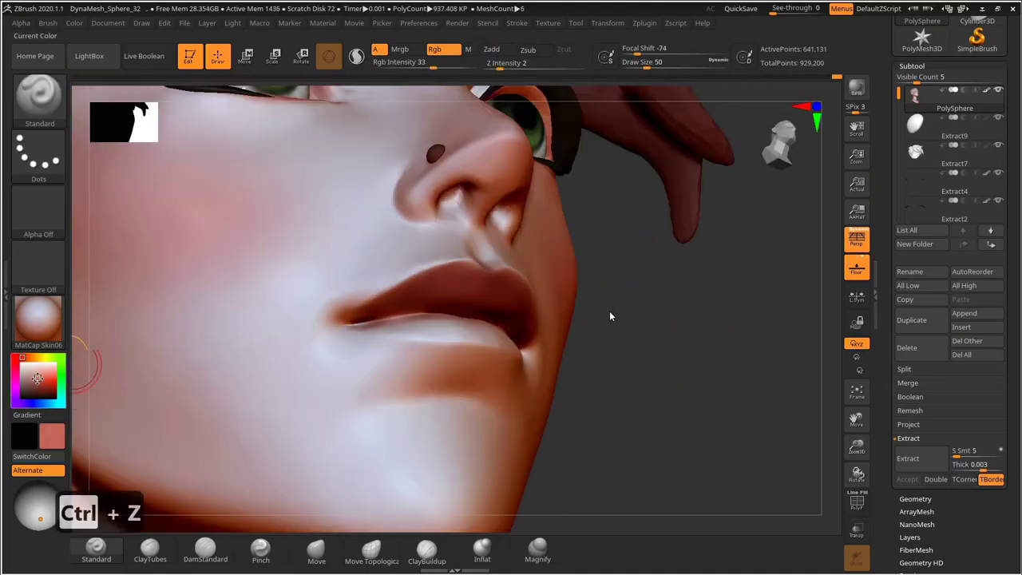
key("ctrl+z")
key("ctrl+z")
key("ctrl+z")
key("ctrl+z")
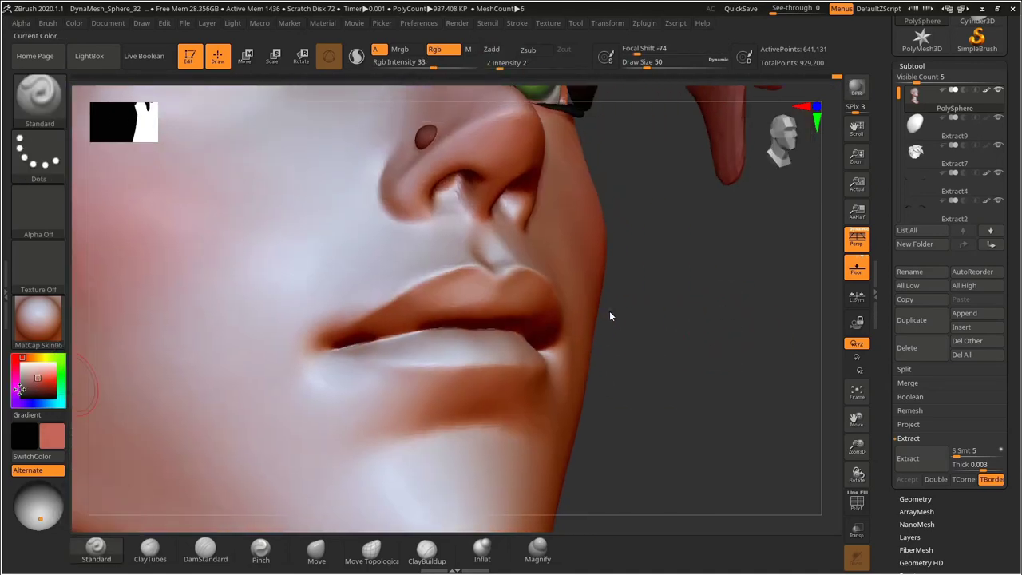
key("ctrl+z")
key("ctrl+z")
key("ctrl+z")
key("ctrl+z")
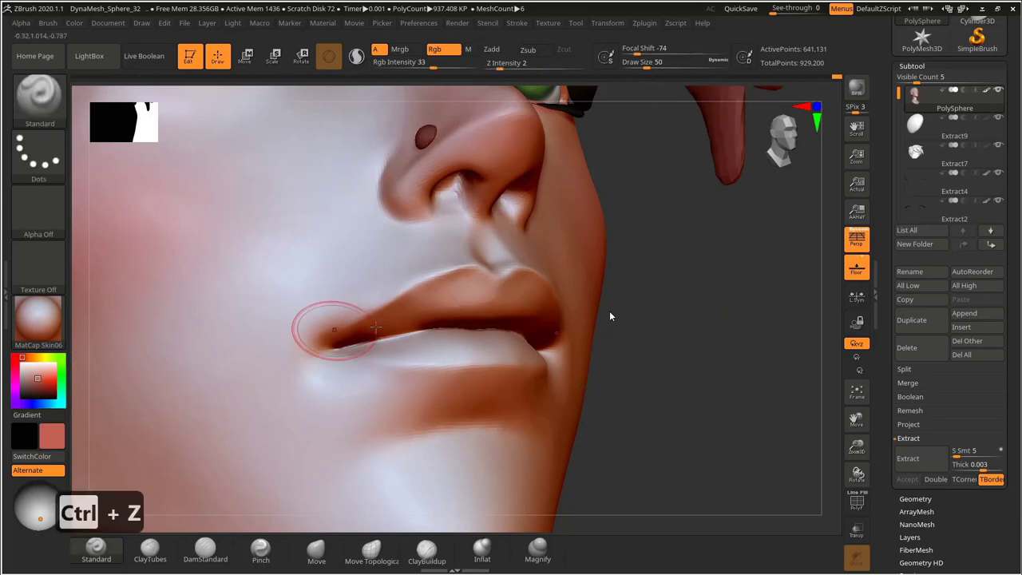
Paint the upper and lower lips muted red with the Standard brush at draw size 24, undoing stray strokes.
key("ctrl+z")
key("ctrl+z")
key("ctrl+z")
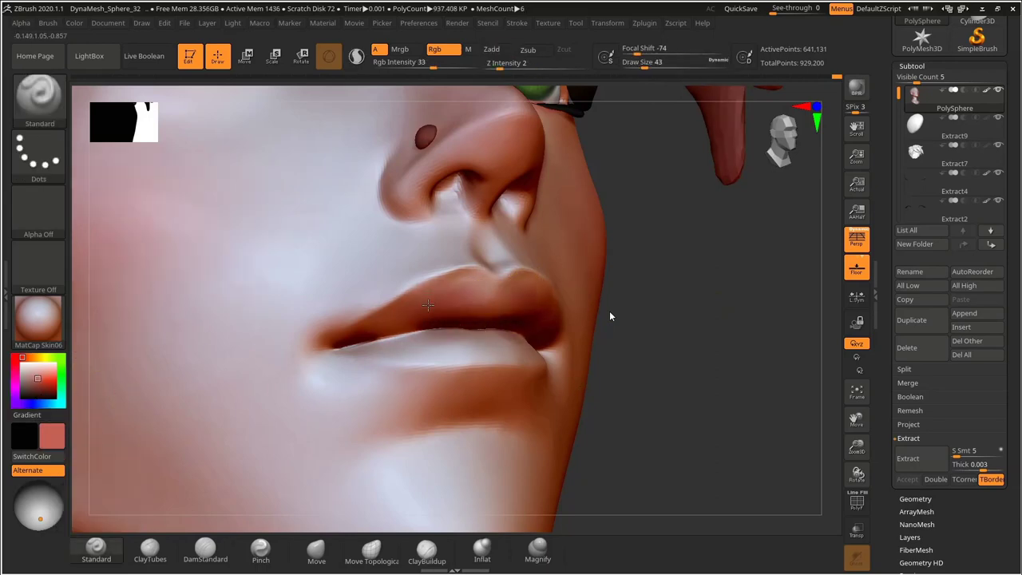
key("ctrl+z")
key("ctrl+z")
key("ctrl+z")
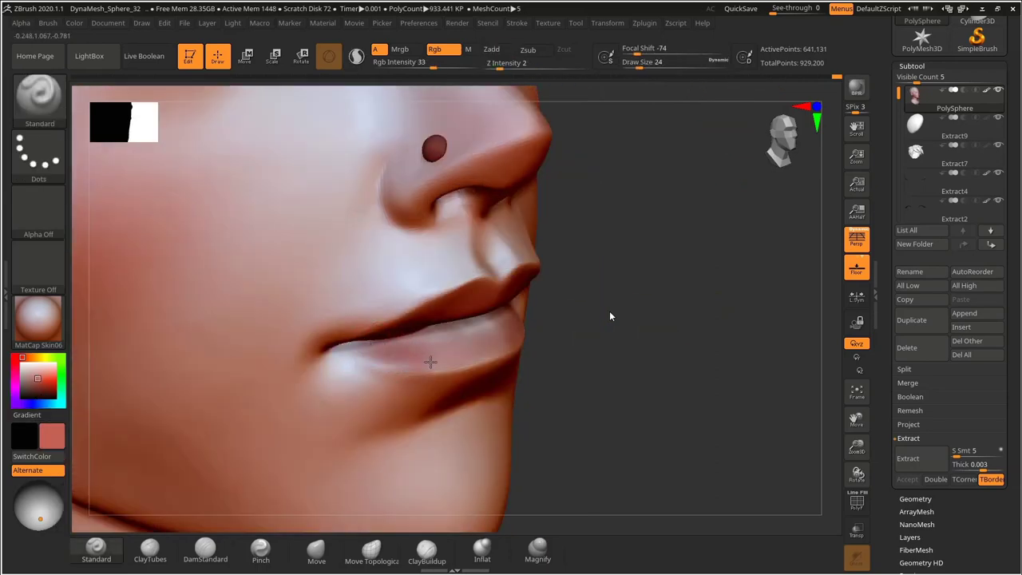
key("ctrl+z")
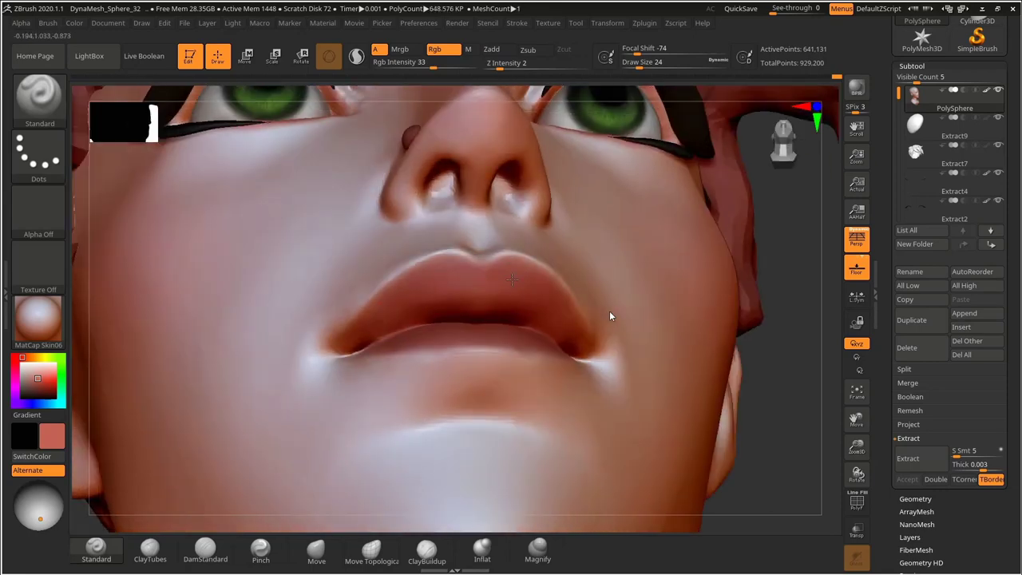
mouse_move(767, 339)
left_mouse_down()
mouse_move(667, 353)
mouse_move(686, 447)
left_mouse_up()
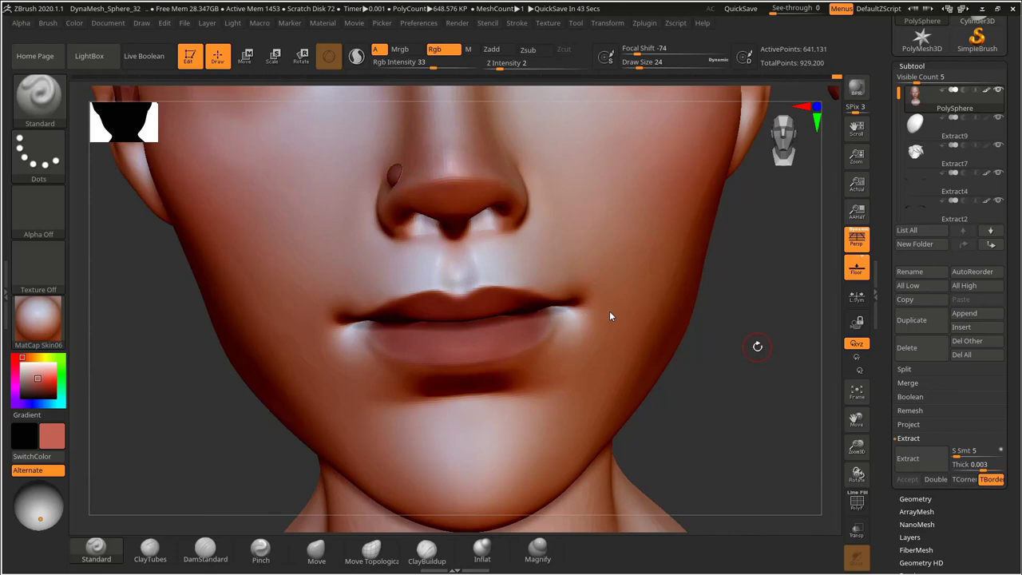
Blend more muted red over the nose and cheeks with the brush at draw size 153.
left_click_drag(758, 347, 601, 360)
left_click_drag(549, 301, 577, 304)
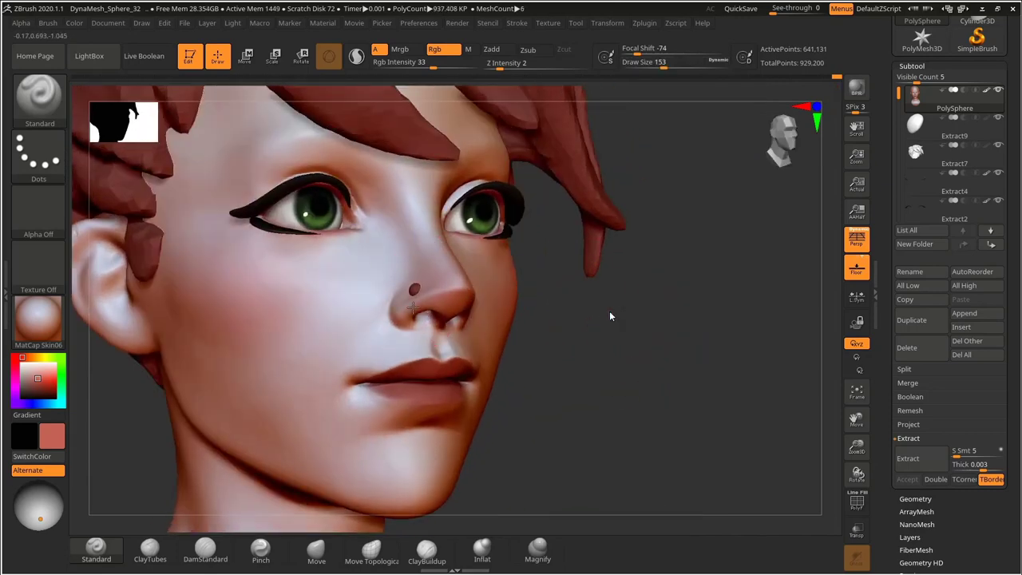
left_click_drag(631, 352, 679, 354)
left_click_drag(679, 353, 755, 330, "alt")
mouse_move(212, 259)
left_mouse_down()
mouse_move(190, 244)
mouse_move(190, 296)
left_mouse_up()
left_click_drag(639, 431, 673, 376, "alt")
key("ctrl+shift+z")
Pick a greyish blue colour and tint the lower face around the jaw and chin with a large, soft brush.
mouse_move(565, 352)
left_mouse_down()
mouse_move(646, 354)
mouse_move(570, 336)
mouse_move(639, 324)
mouse_move(551, 296)
mouse_move(511, 303)
left_mouse_up()
left_click(26, 380)
mouse_move(384, 337)
left_mouse_down()
mouse_move(519, 319)
mouse_move(518, 354)
left_mouse_up()
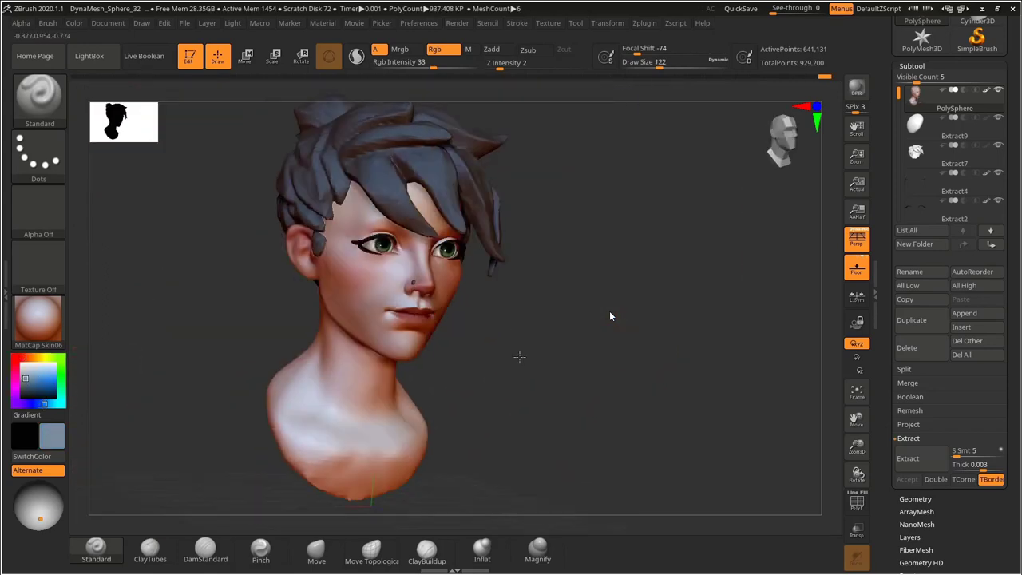
mouse_move(719, 372)
left_mouse_down()
mouse_move(676, 376)
mouse_move(611, 346)
mouse_move(693, 340)
left_mouse_up()
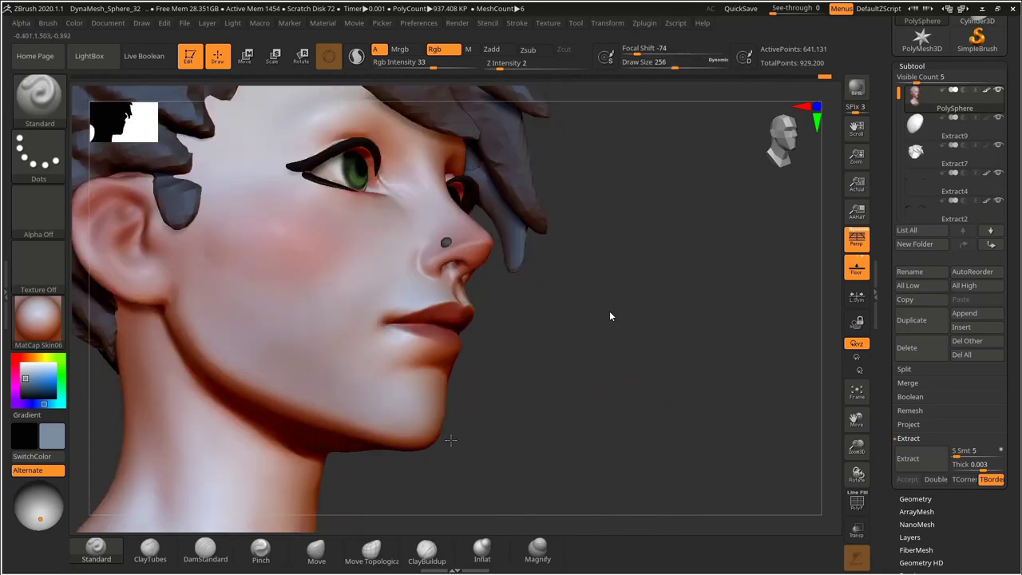
mouse_move(451, 440)
left_mouse_down("alt")
mouse_move(543, 370)
mouse_move(618, 361)
mouse_move(655, 372)
mouse_move(579, 355)
mouse_move(671, 392)
mouse_move(714, 397)
left_mouse_up("alt")
Step back and forth through the last paint strokes to compare the face with and without them.
key("ctrl+z")
key("ctrl+z")
key("ctrl+z")
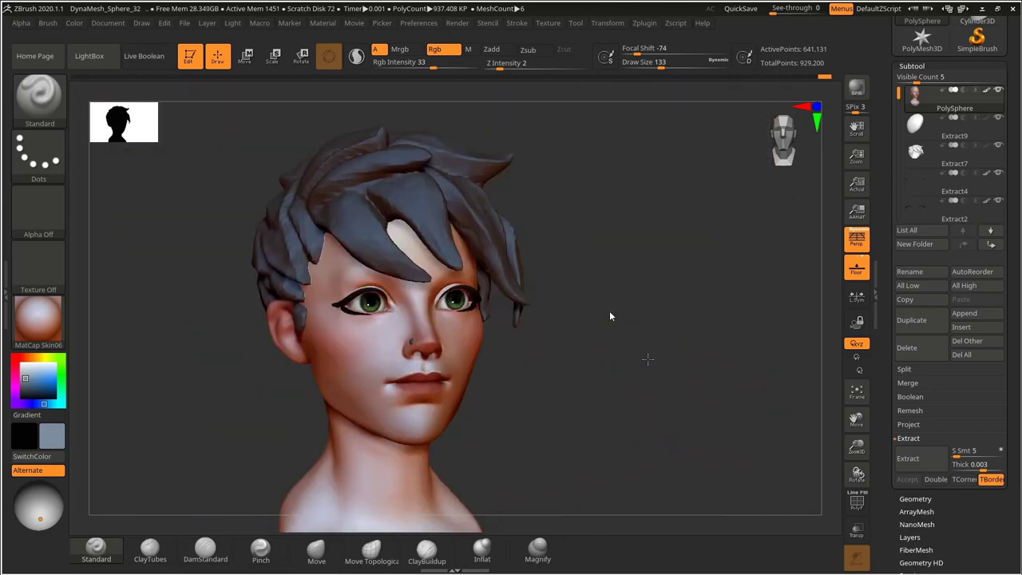
key("ctrl+z")
key("ctrl+z")
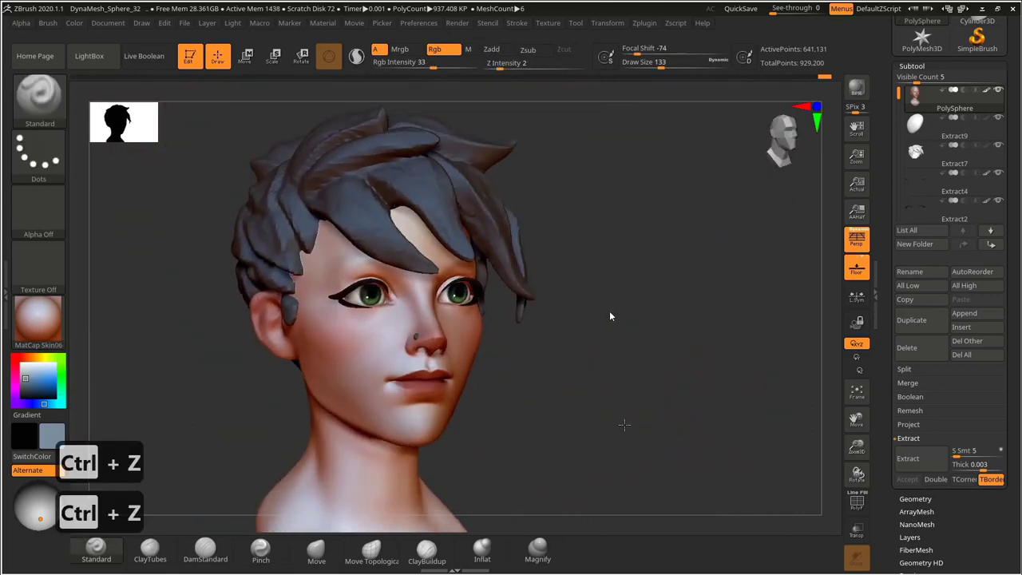
key("ctrl+z")
key("ctrl+z")
left_click_drag(621, 411, 601, 413)
key("ctrl+shift+z")
key("ctrl+shift+z")
key("ctrl+shift+z")
key("ctrl+shift+z")
key("ctrl+shift+z")
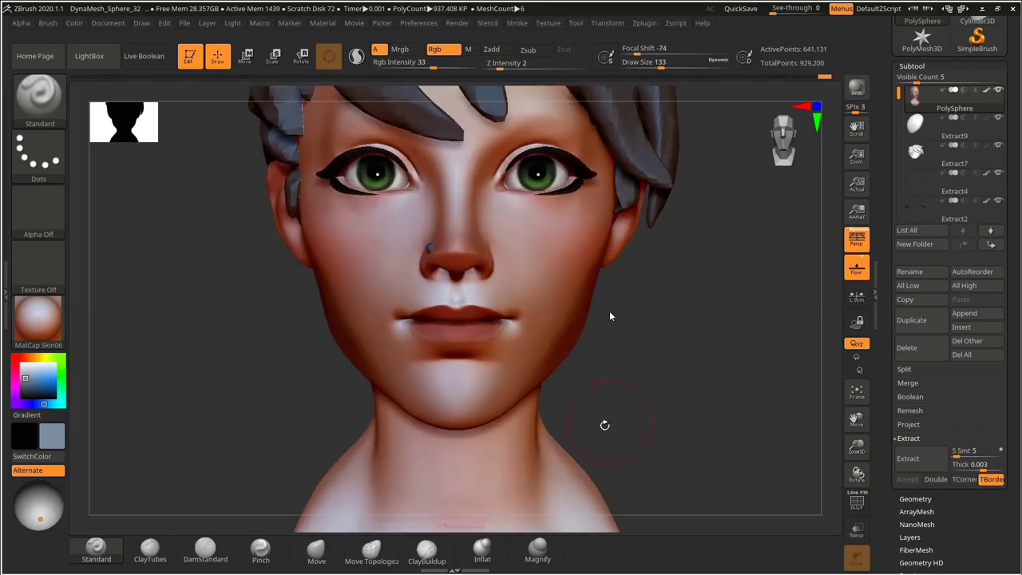
key("ctrl+shift+z")
key("ctrl+shift+z")
key("ctrl+shift+z")
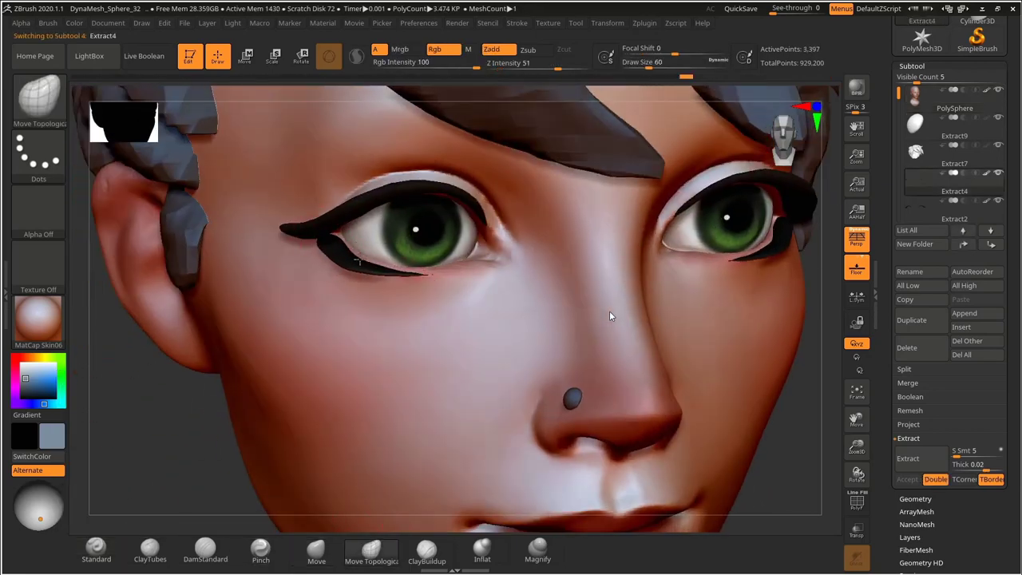
Reshape the lower eyeliner wing at the outer eye corner with the Move Topological brush at draw size 31.
mouse_move(170, 418)
left_mouse_down()
mouse_move(141, 422)
mouse_move(144, 471)
left_mouse_up()
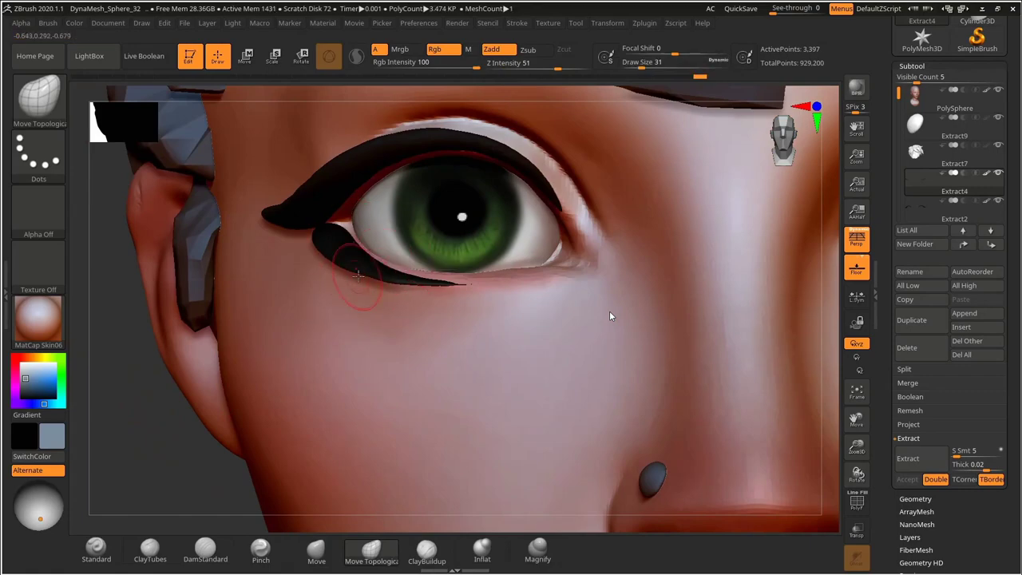
left_click_drag(156, 433, 343, 432)
left_click_drag(551, 339, 521, 248, "alt")
left_click_drag(743, 355, 639, 327)
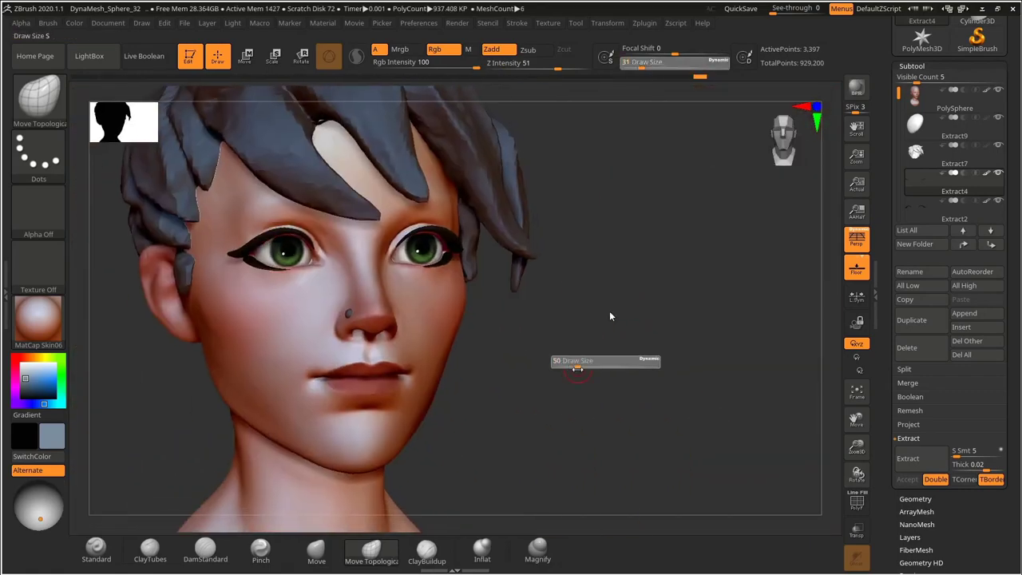
left_click_drag(578, 370, 588, 370)
mouse_move(535, 404)
left_mouse_down("alt")
mouse_move(543, 370)
mouse_move(516, 404)
mouse_move(506, 400)
mouse_move(549, 392)
mouse_move(546, 410)
left_mouse_up("alt")
Adjust the nose profile on the head mesh with the Move Topological brush at draw size 104, undoing unwanted strokes.
key("ctrl+shift+z")
key("ctrl+z")
key("ctrl+z")
mouse_move(493, 437)
left_mouse_down("alt")
mouse_move(498, 394)
mouse_move(546, 418)
mouse_move(515, 376)
mouse_move(474, 389)
mouse_move(650, 388)
mouse_move(600, 367)
mouse_move(603, 410)
left_mouse_up("alt")
key("s")
left_click_drag(430, 317, 421, 317)
left_click_drag(551, 329, 553, 359, "alt")
left_click_drag(553, 360, 572, 352)
key("ctrl+z")
key("s")
left_click_drag(434, 320, 429, 319)
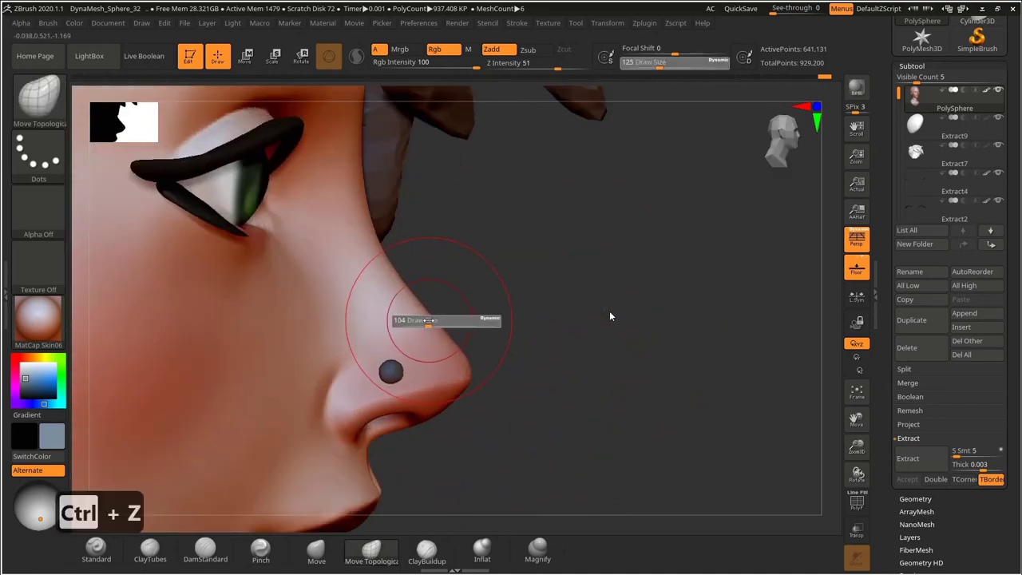
left_click_drag(597, 349, 534, 350)
mouse_move(639, 424)
left_mouse_down("alt")
mouse_move(630, 370)
mouse_move(664, 423)
mouse_move(666, 410)
mouse_move(643, 404)
mouse_move(682, 404)
mouse_move(660, 413)
mouse_move(641, 400)
mouse_move(743, 399)
left_mouse_up("alt")
Carve deeper creases inside the ear with the DamStandard brush, reducing the draw size to 70 and undoing a stray stroke.
left_click(205, 551)
left_click_drag(157, 404, 239, 422, "alt")
key("s")
left_click_drag(318, 284, 320, 285)
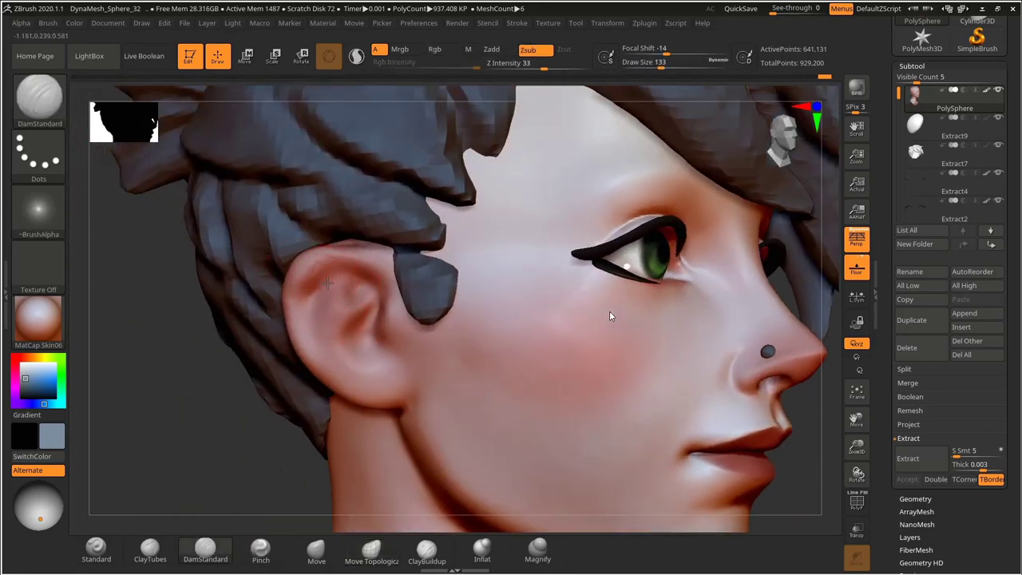
key("ctrl+z")
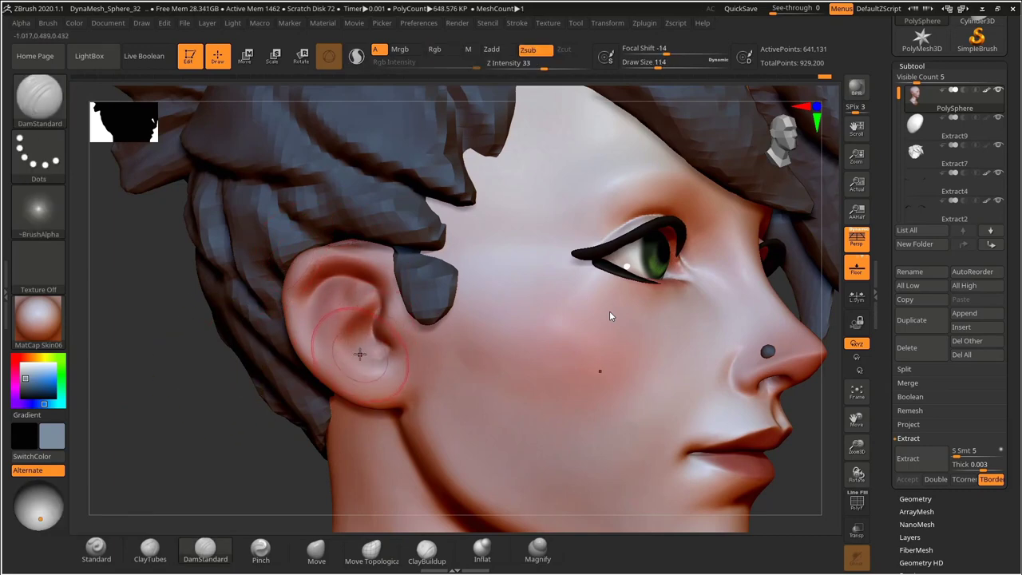
scroll(365, 352, "up", 3)
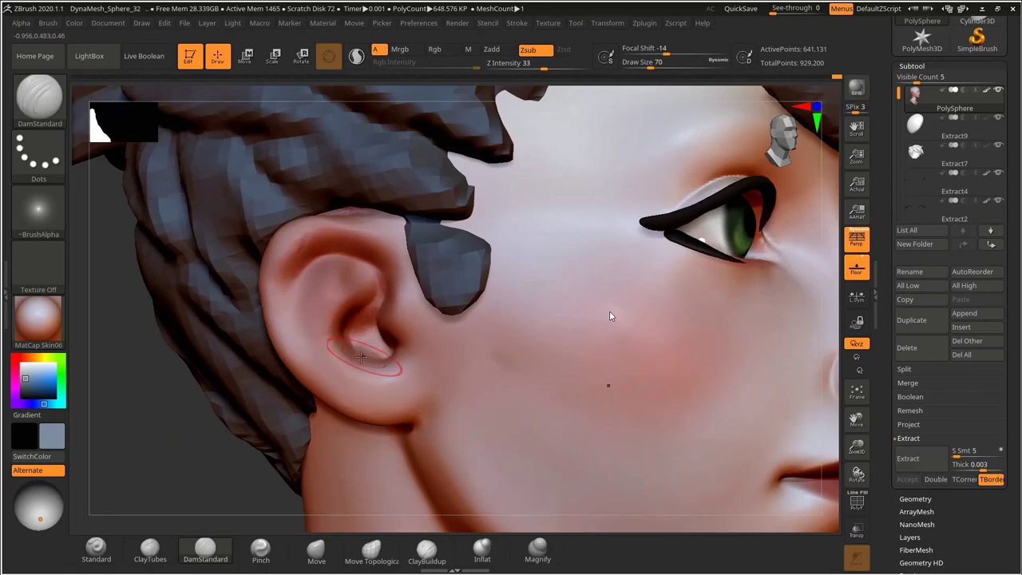
Swell the small ridge above the earlobe with the Inflat brush at draw size 52.
left_click(482, 551)
key("s")
left_click_drag(352, 355, 349, 355)
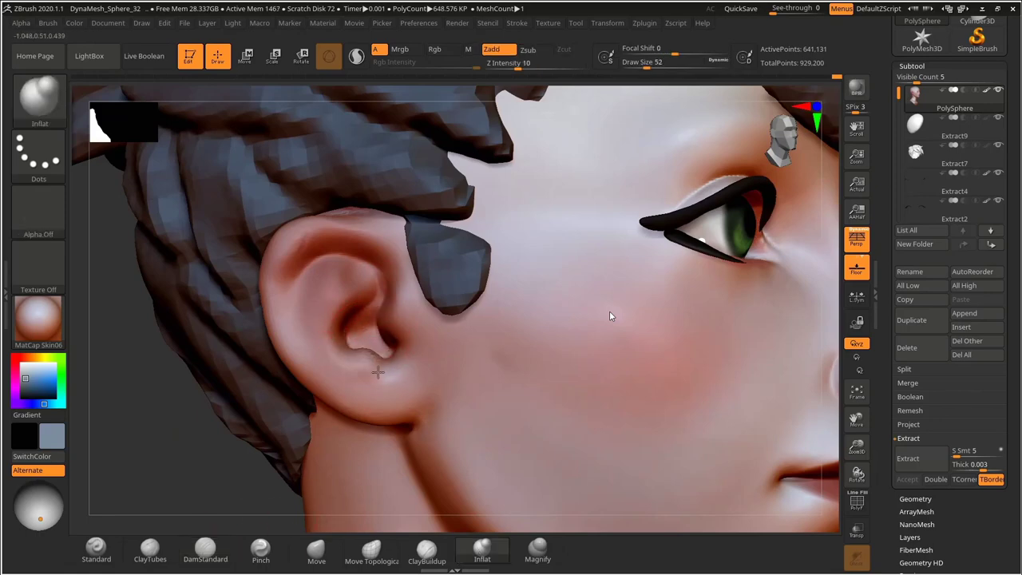
left_click_drag(188, 436, 130, 418)
mouse_move(711, 351)
left_mouse_down()
mouse_move(632, 356)
mouse_move(613, 372)
mouse_move(695, 377)
mouse_move(730, 358)
mouse_move(735, 383)
left_mouse_up()
Cut the fold around the ear opening with the DamStandard brush at draw size 62, undoing a bad stroke.
left_click(205, 551)
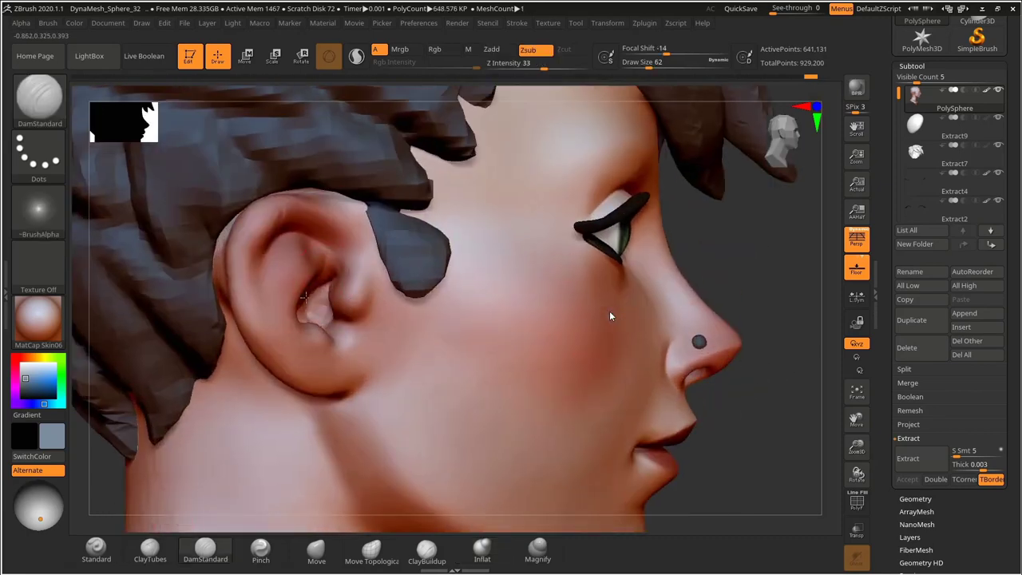
left_click_drag(763, 248, 722, 250)
left_click_drag(127, 443, 122, 445)
key("ctrl+z")
mouse_move(243, 295)
left_mouse_down()
mouse_move(253, 339)
mouse_move(272, 351)
left_mouse_up()
left_click_drag(140, 453, 128, 457)
Undo the last ear stroke and define the inner ear's upper folds with the DamStandard brush at draw size 76.
left_click(482, 551)
key("s")
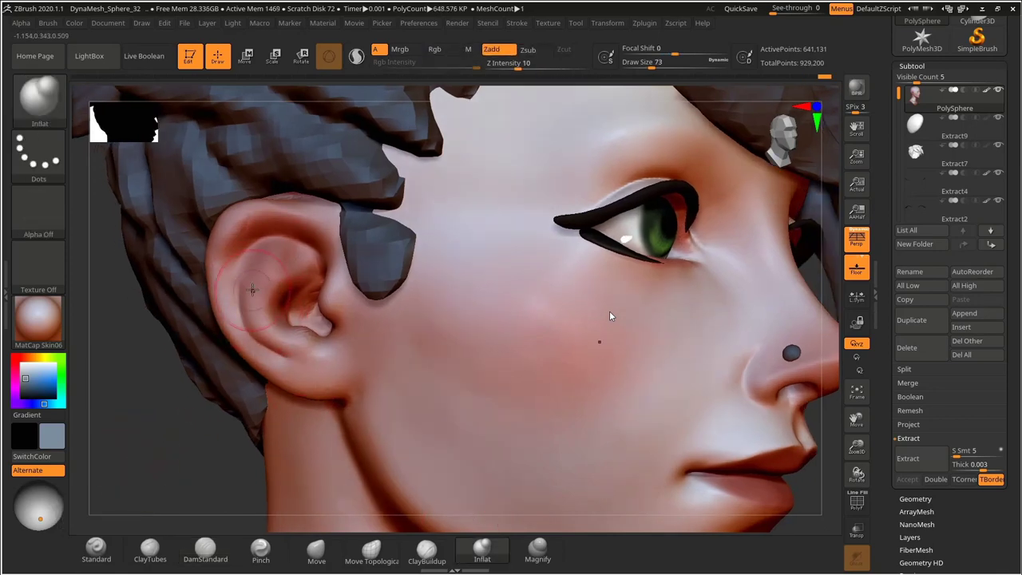
right_click_drag(254, 290, 284, 341, "alt")
key("ctrl+z")
key("s")
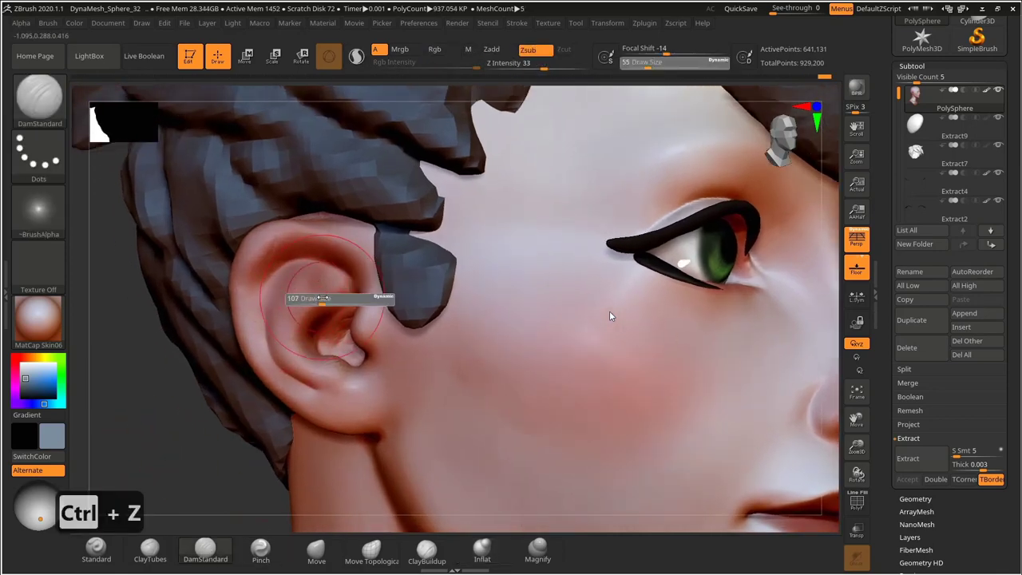
left_click_drag(325, 276, 298, 295)
right_click_drag(254, 343, 262, 299)
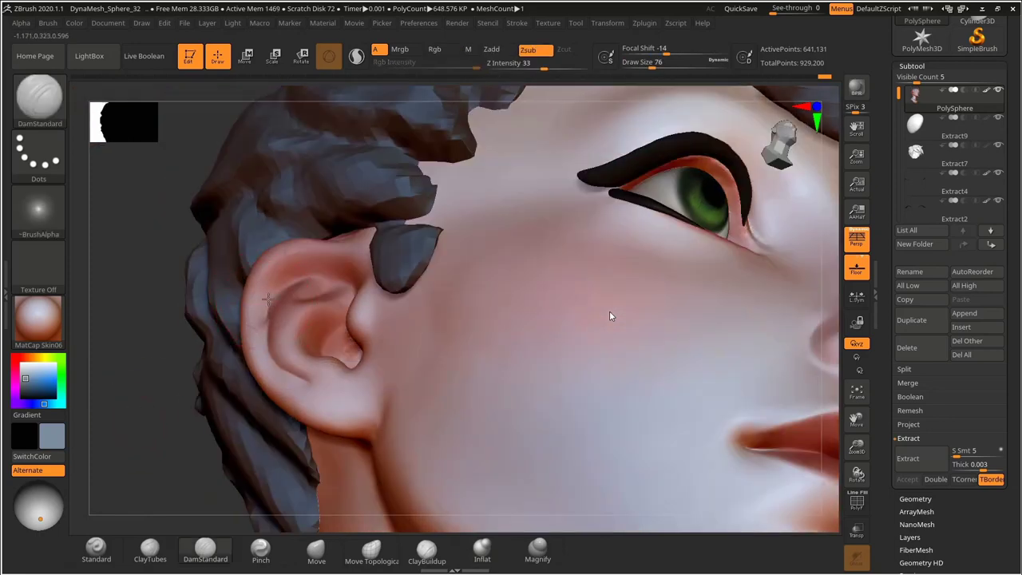
Puff up the inner ear's upper ridges with the Inflat brush at draw size 37.
left_click(482, 549)
key("s")
left_click_drag(286, 287, 280, 287)
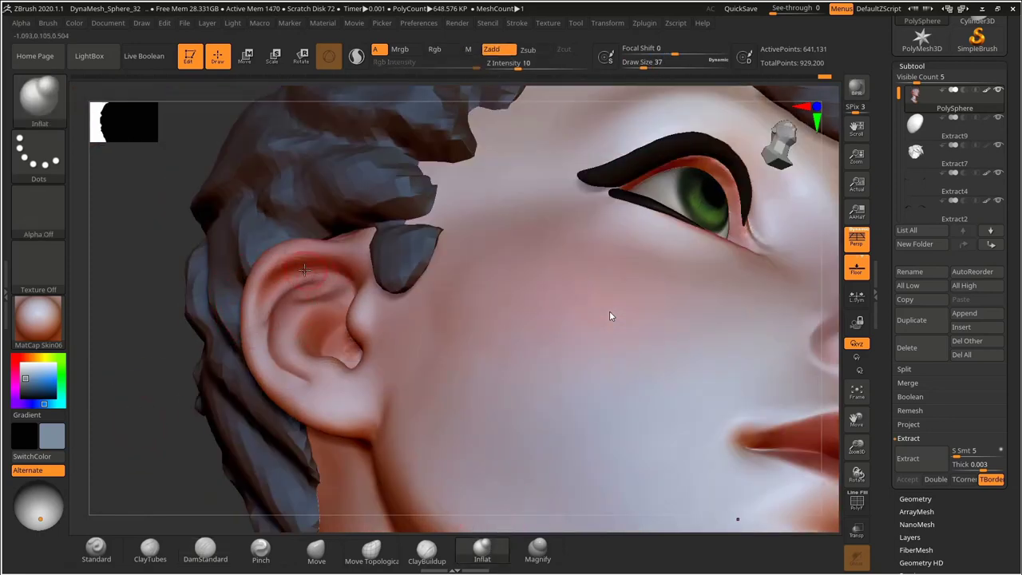
left_click_drag(142, 397, 697, 352)
mouse_move(696, 352)
left_mouse_down("alt")
mouse_move(539, 353)
mouse_move(598, 336)
mouse_move(662, 350)
mouse_move(637, 381)
mouse_move(674, 316)
mouse_move(655, 379)
mouse_move(632, 370)
mouse_move(675, 377)
left_mouse_up("alt")
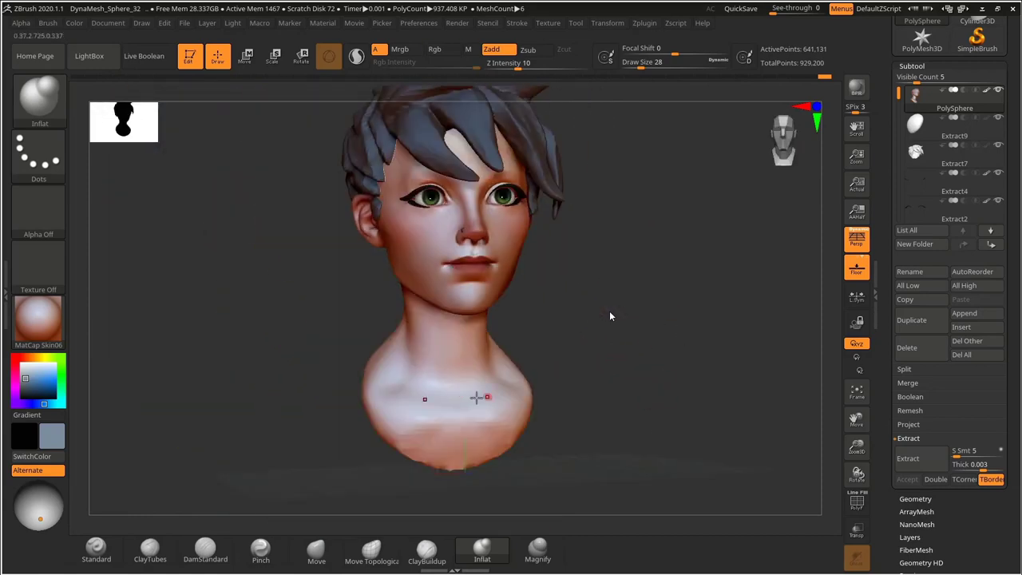
Mask the neck and shoulders below the jaw from the side view using a lasso mask stroke.
key("s")
left_click(476, 396)
left_click_drag(587, 351, 679, 352)
left_click_drag(587, 397, 627, 393)
left_click(38, 154, "ctrl")
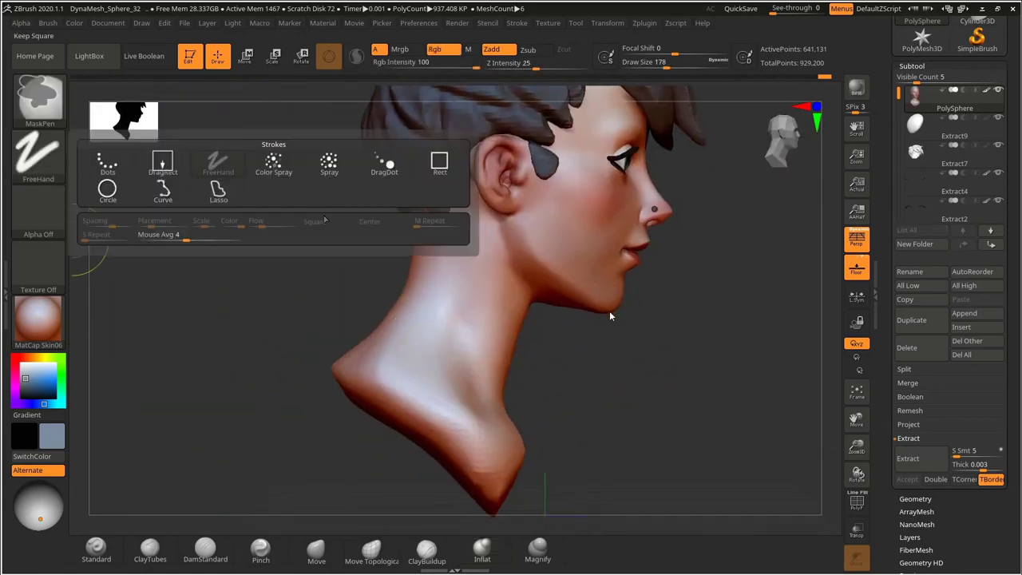
left_click(219, 193, "ctrl")
mouse_move(416, 275)
left_mouse_down("ctrl")
mouse_move(474, 316)
mouse_move(308, 277)
left_mouse_up("ctrl")
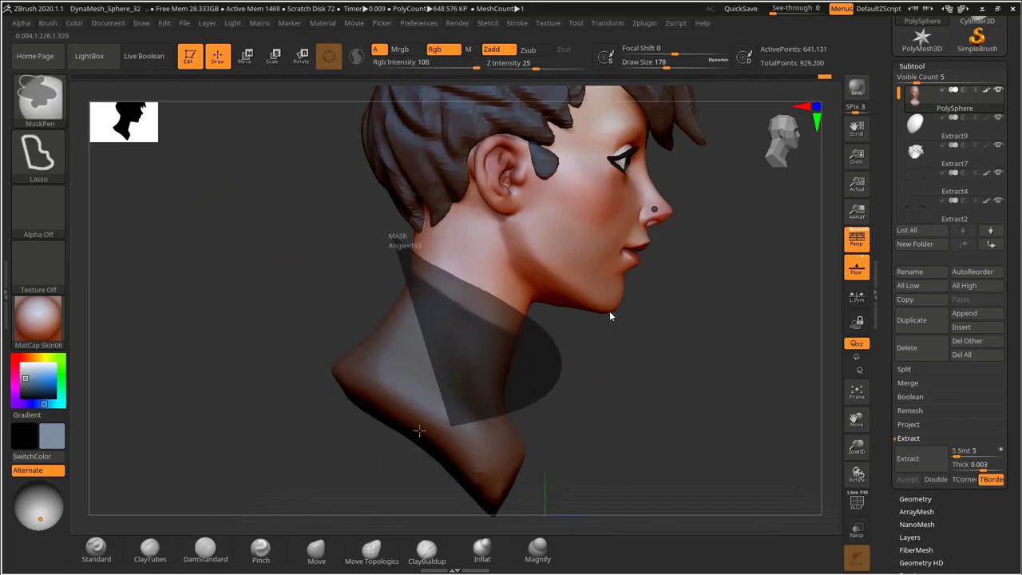
left_click_drag(420, 430, 336, 319, "ctrl")
mouse_move(654, 343)
left_mouse_down()
mouse_move(586, 345)
mouse_move(650, 305)
mouse_move(628, 311)
left_mouse_up()
left_click_drag(688, 305, 701, 295)
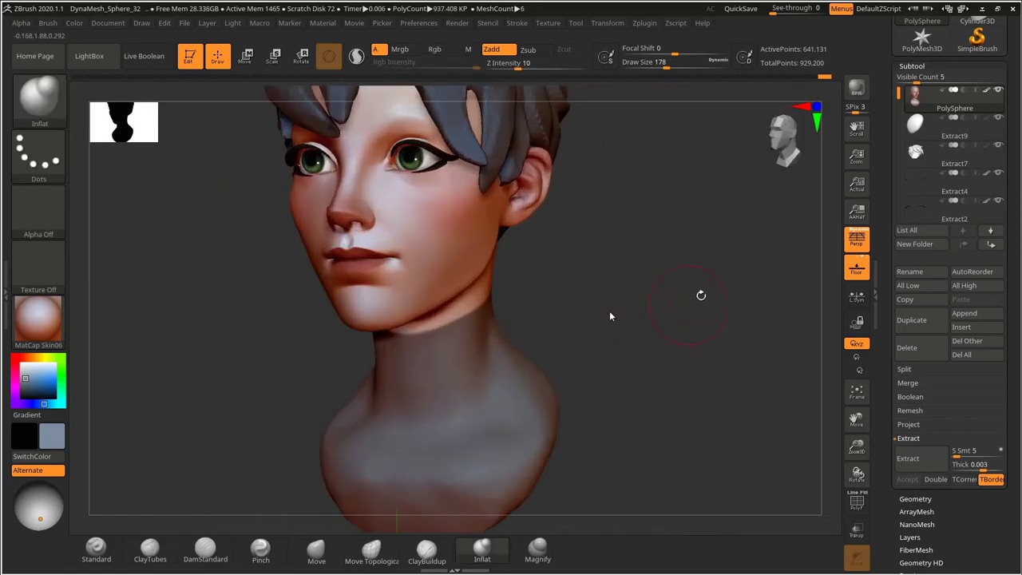
Preview an extraction of the masked neck, and trim the upper edge of the mask with a lasso unmask.
left_click(918, 468)
mouse_move(683, 363)
left_mouse_down()
mouse_move(735, 429)
mouse_move(736, 368)
mouse_move(759, 362)
mouse_move(750, 320)
left_mouse_up()
mouse_move(383, 119)
left_mouse_down("ctrl+alt")
mouse_move(278, 245)
mouse_move(332, 288)
left_mouse_up("ctrl+alt")
mouse_move(652, 249)
left_mouse_down()
mouse_move(692, 312)
mouse_move(728, 309)
left_mouse_up()
Adjust the extraction thickness, extract the masked neck and shoulders as a turtleneck, and accept it as a new subtool.
left_click(925, 461)
left_click(957, 464)
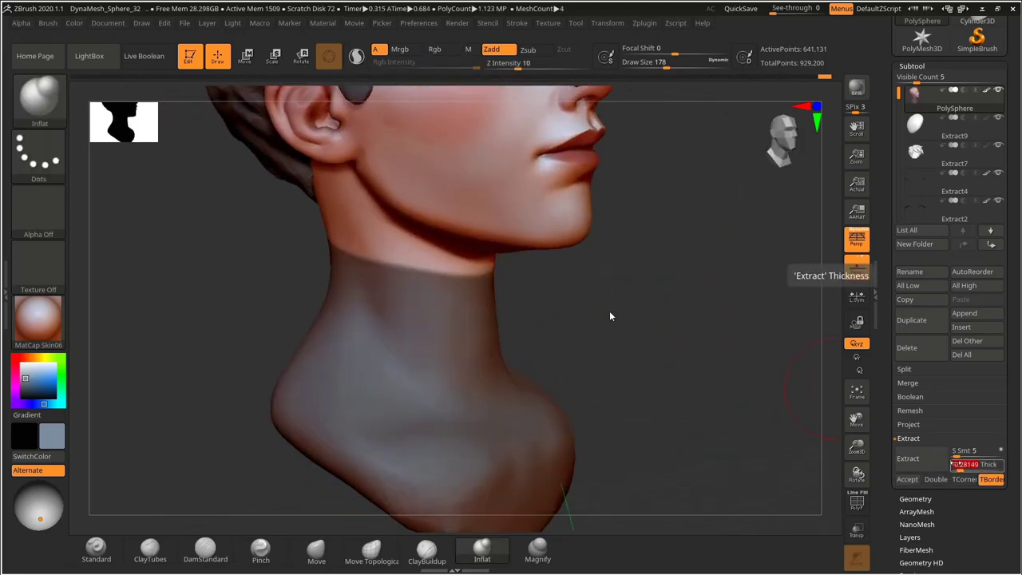
left_click(922, 471)
left_click_drag(641, 317, 583, 342, "alt")
left_click(908, 463)
left_click_drag(820, 421, 827, 435)
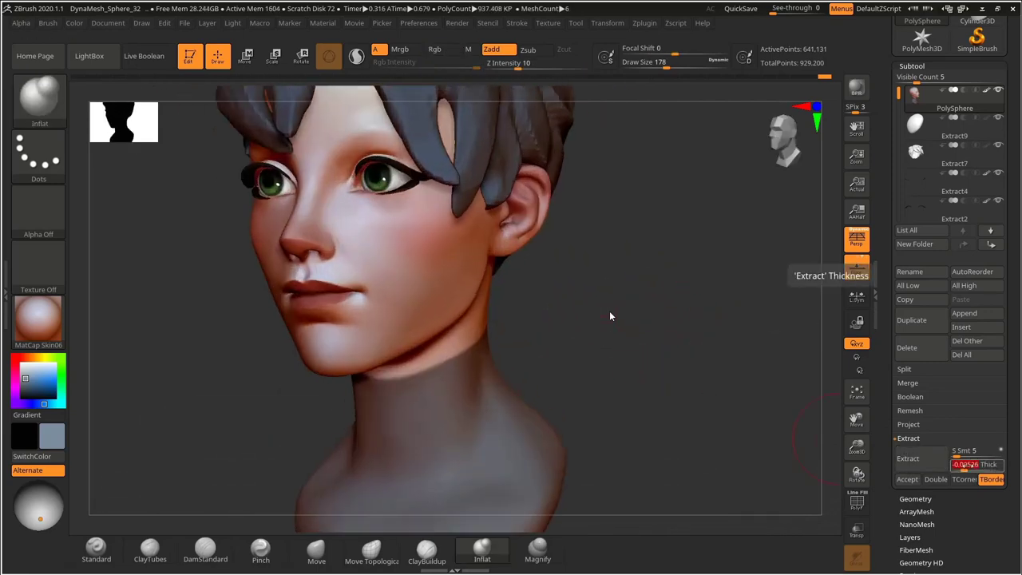
left_click(934, 457)
left_click(909, 480)
Make the turtleneck the active subtool and smooth its upper rim around the neck.
left_click(512, 412, "alt")
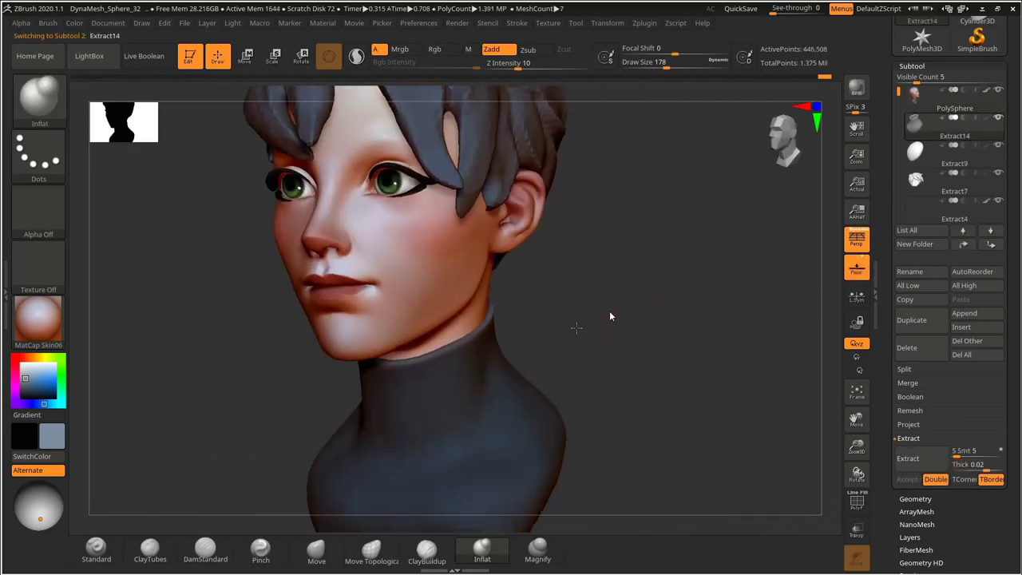
mouse_move(575, 325)
left_mouse_down()
mouse_move(619, 354)
mouse_move(657, 409)
left_mouse_up()
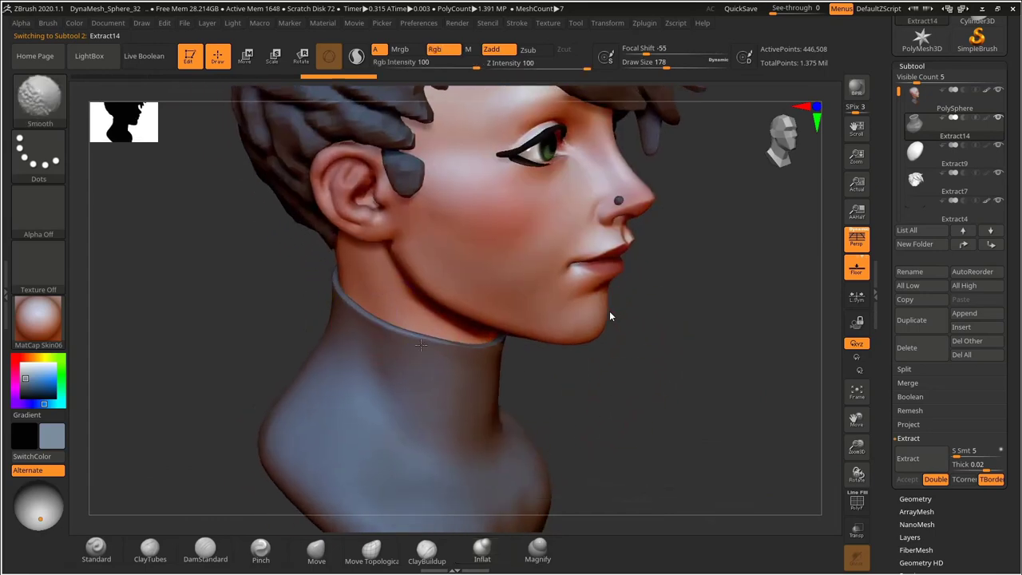
left_click_drag(687, 343, 631, 335)
right_click_drag(617, 352, 614, 294, "ctrl")
left_click_drag(636, 310, 627, 344)
Fill the turtleneck with a dark desaturated blue using the MatCap Skin06 material.
left_click(21, 366)
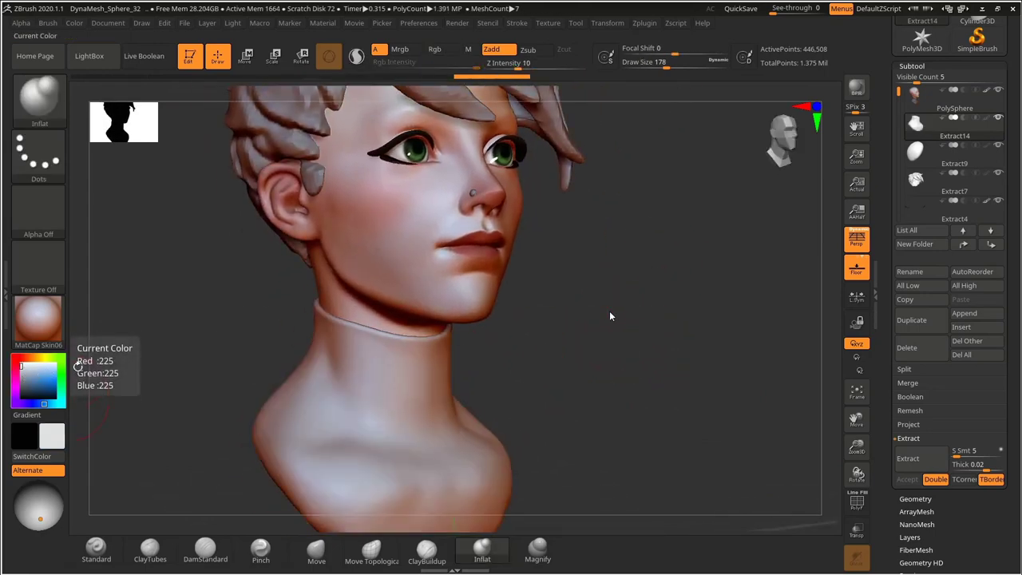
left_click_drag(142, 297, 135, 335, "alt")
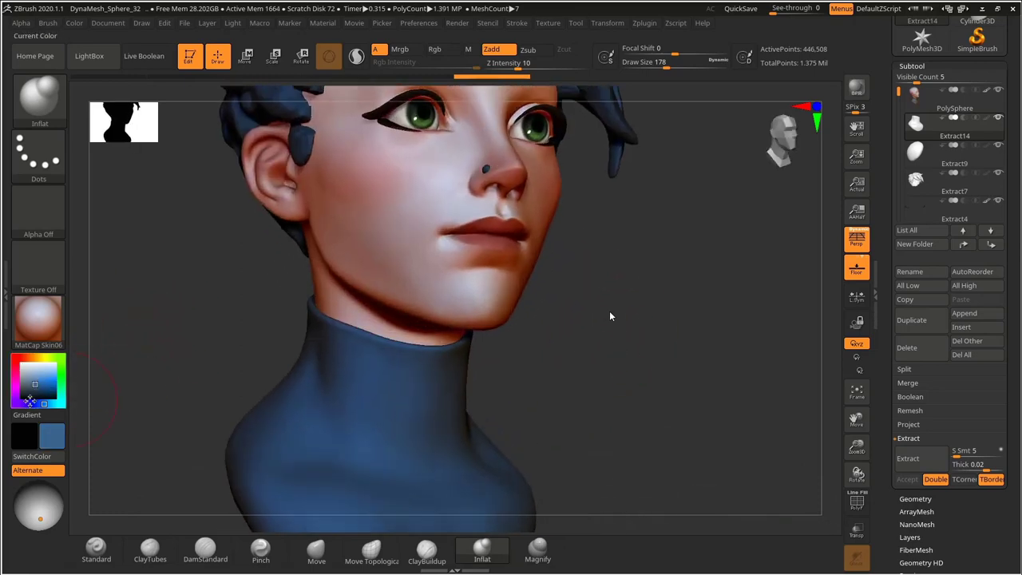
left_click(32, 388)
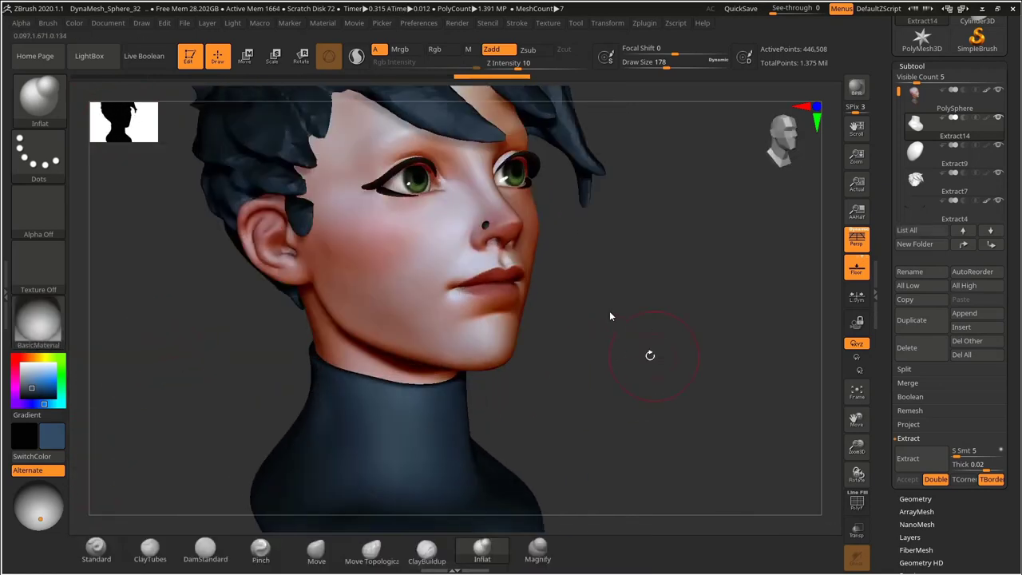
key("m")
left_click(551, 288)
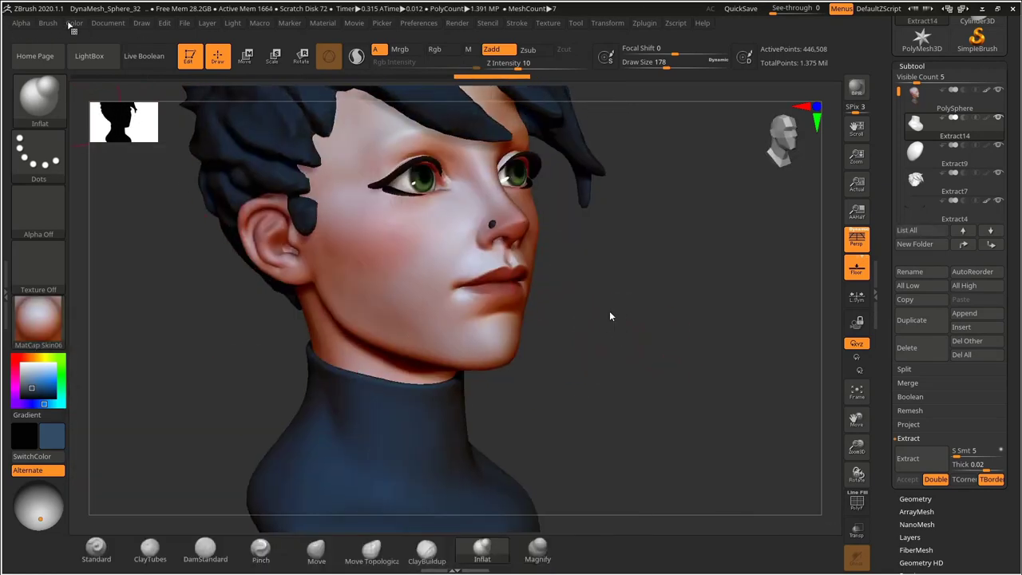
mouse_move(74, 25)
left_click(106, 264)
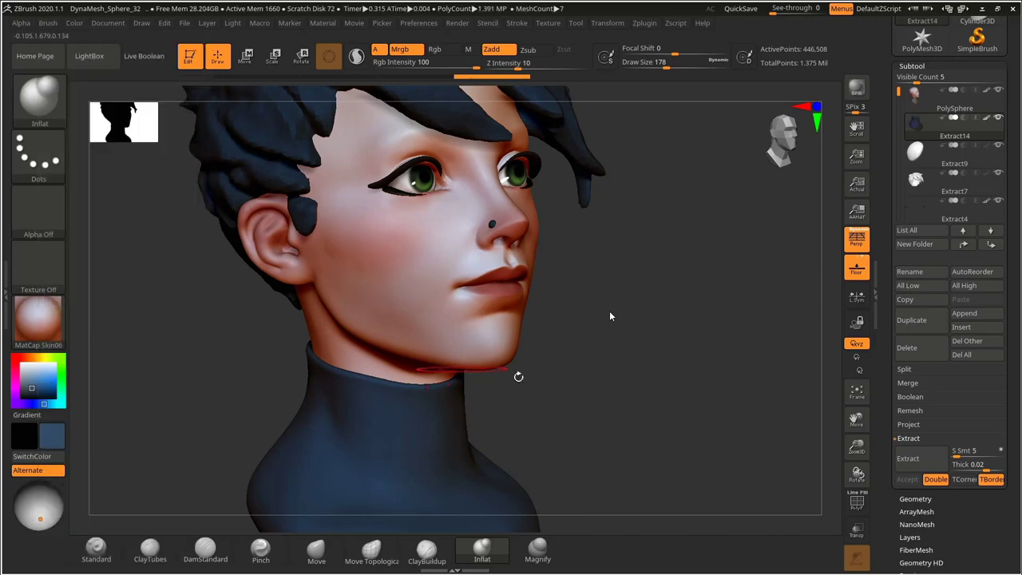
left_click_drag(518, 376, 504, 378)
Check the bust from several sides and save the project as Stylized head.
left_click(936, 479)
left_click(487, 320, "alt")
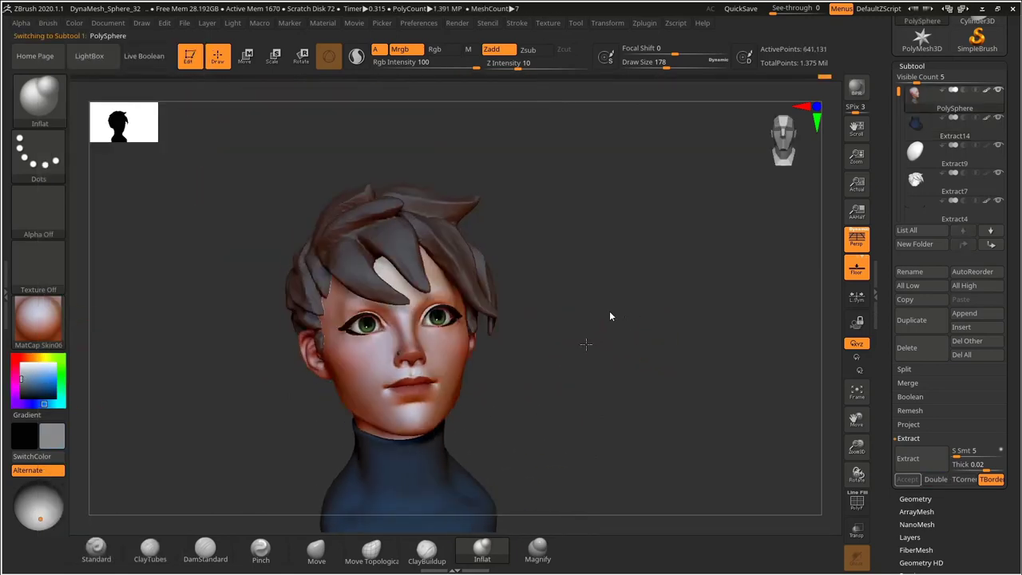
left_click_drag(584, 343, 588, 278)
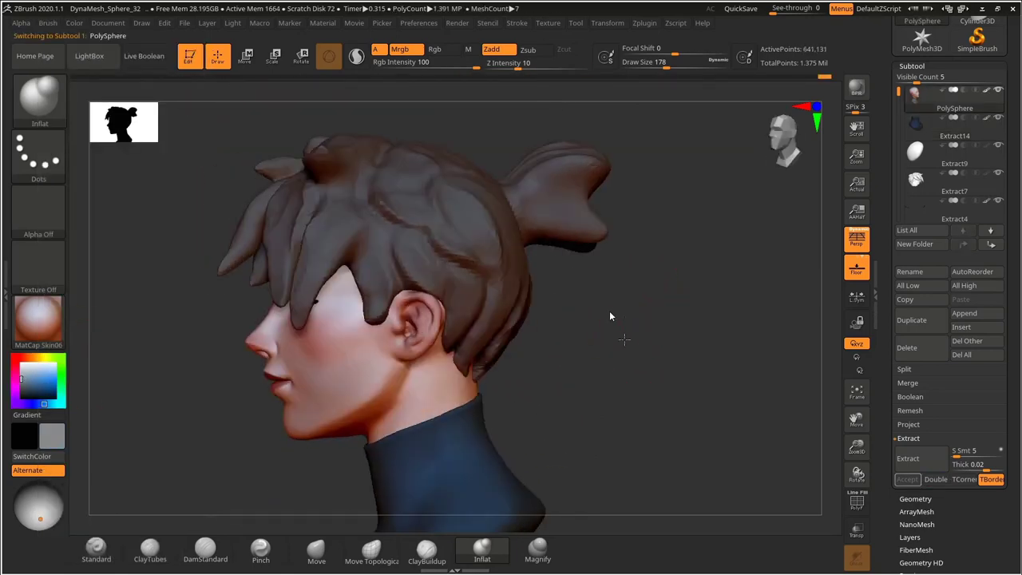
left_click_drag(592, 320, 549, 299)
key("ctrl+s")
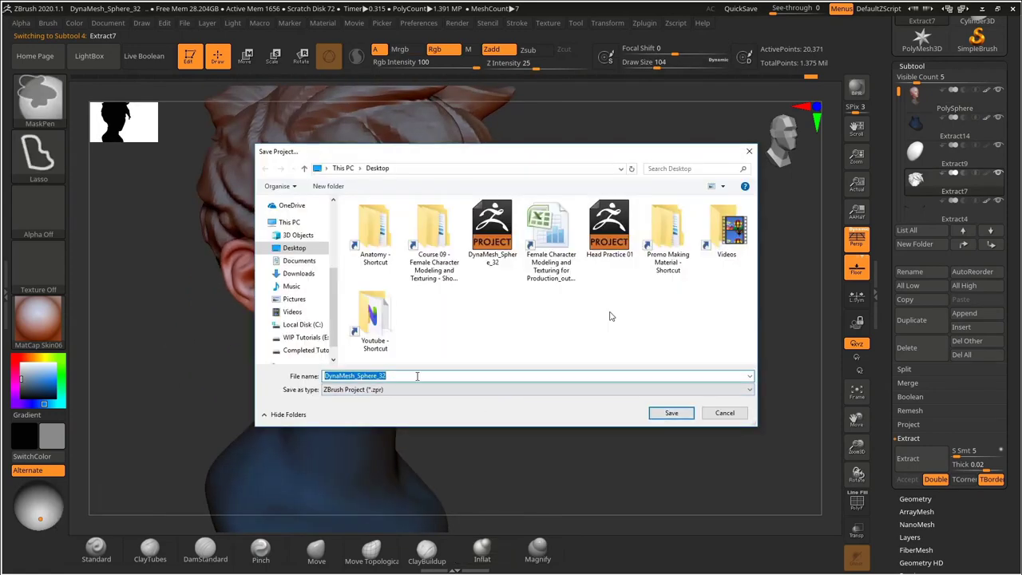
type("Stylized hea")
type("d")
key("Return")
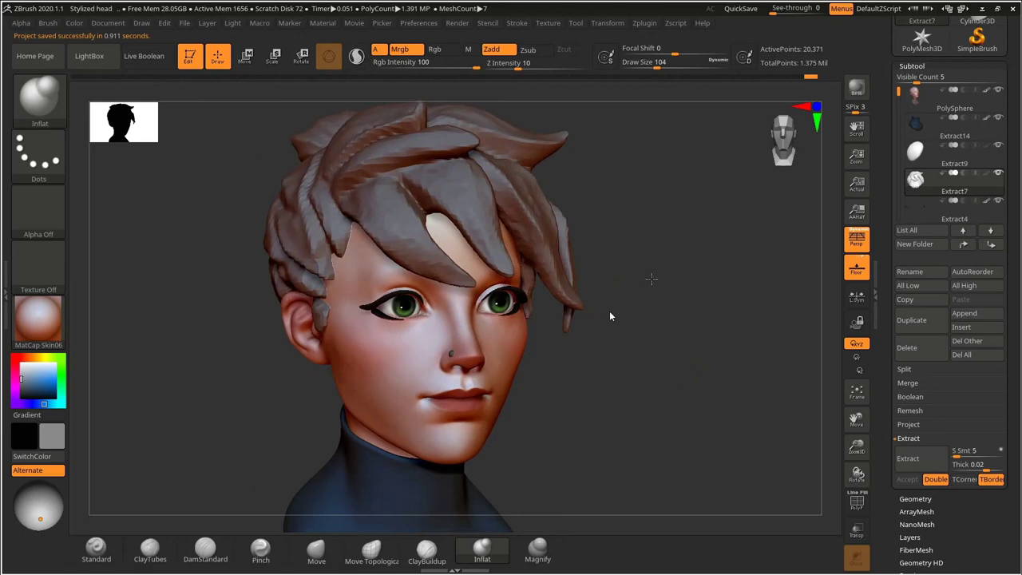
Try orange, green and reddish-brown colours on the hair subtool.
left_click_drag(652, 279, 688, 288)
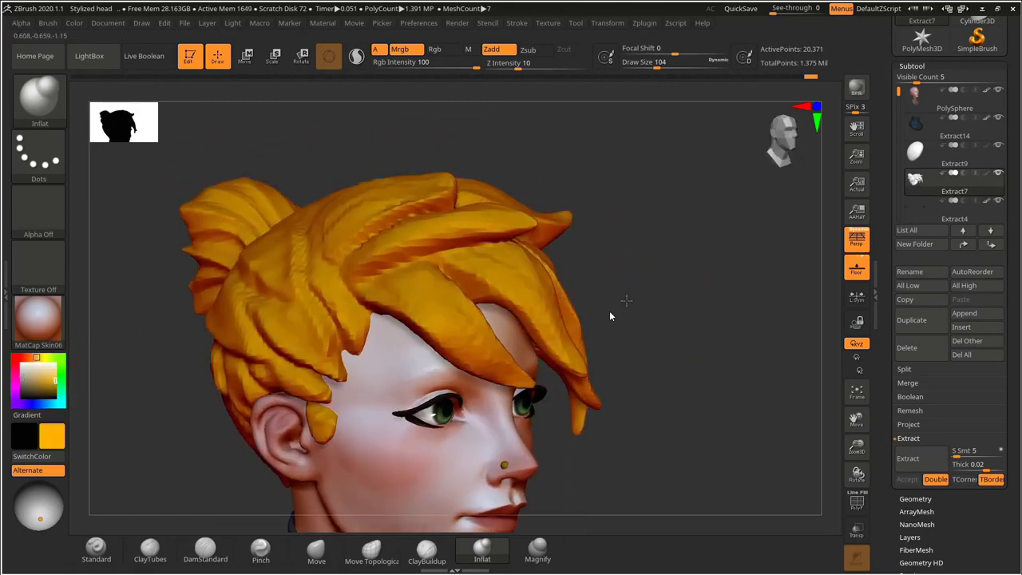
mouse_move(612, 315)
left_mouse_down()
mouse_move(699, 333)
mouse_move(611, 318)
left_mouse_up()
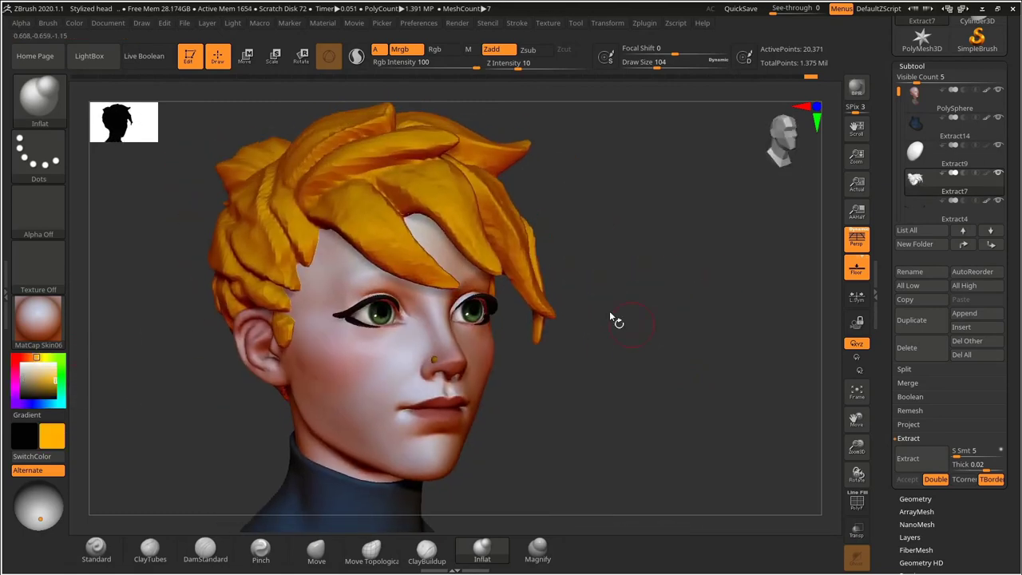
left_click_drag(42, 377, 39, 373)
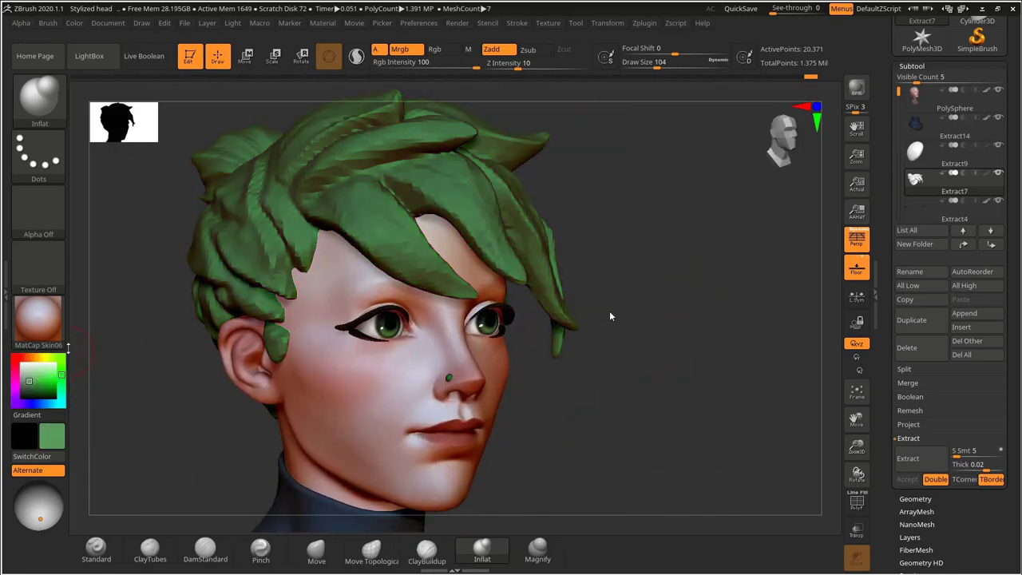
left_click(32, 357)
left_click(42, 383)
left_click(37, 369)
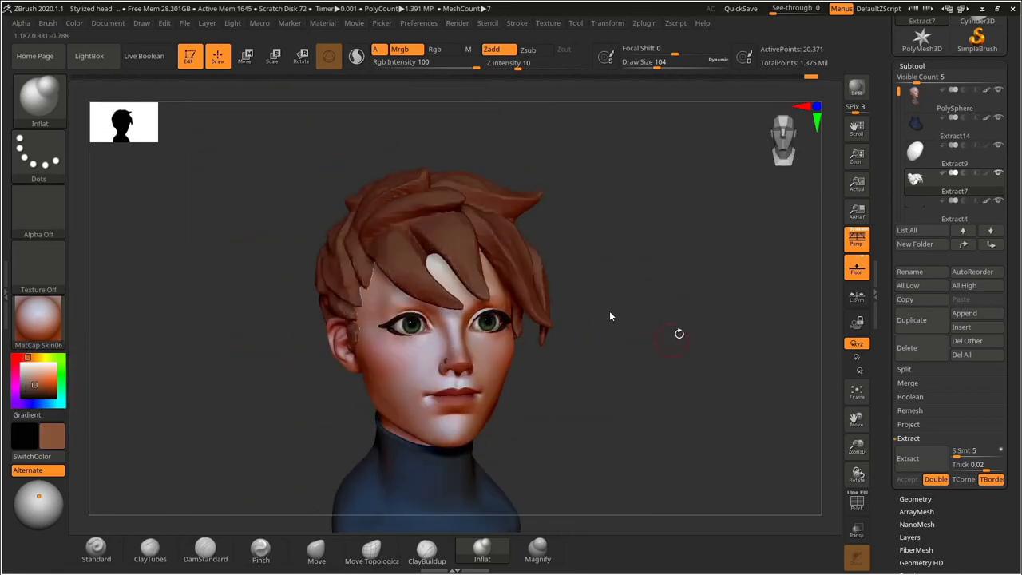
Recolour the hair subtool to a light sandy blonde.
left_click_drag(679, 334, 635, 337)
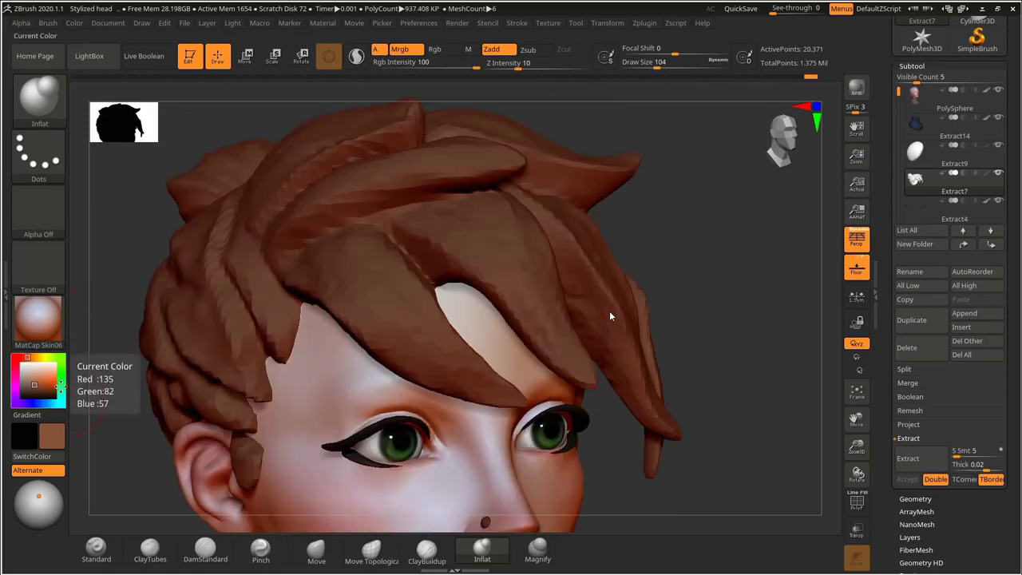
left_click(35, 358)
left_click(38, 378)
left_click(38, 322)
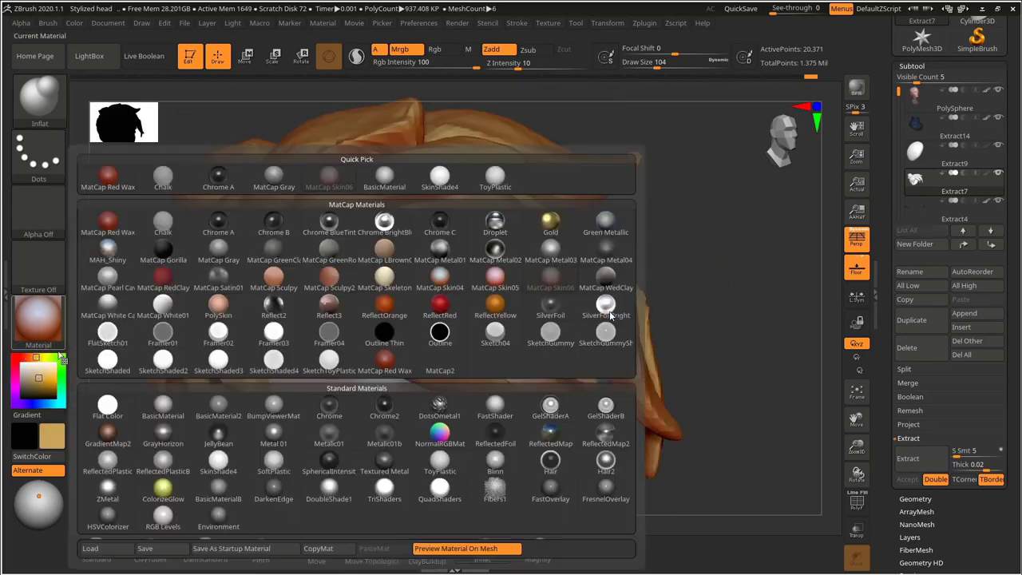
left_click(167, 401)
left_click(34, 380)
left_click(40, 373)
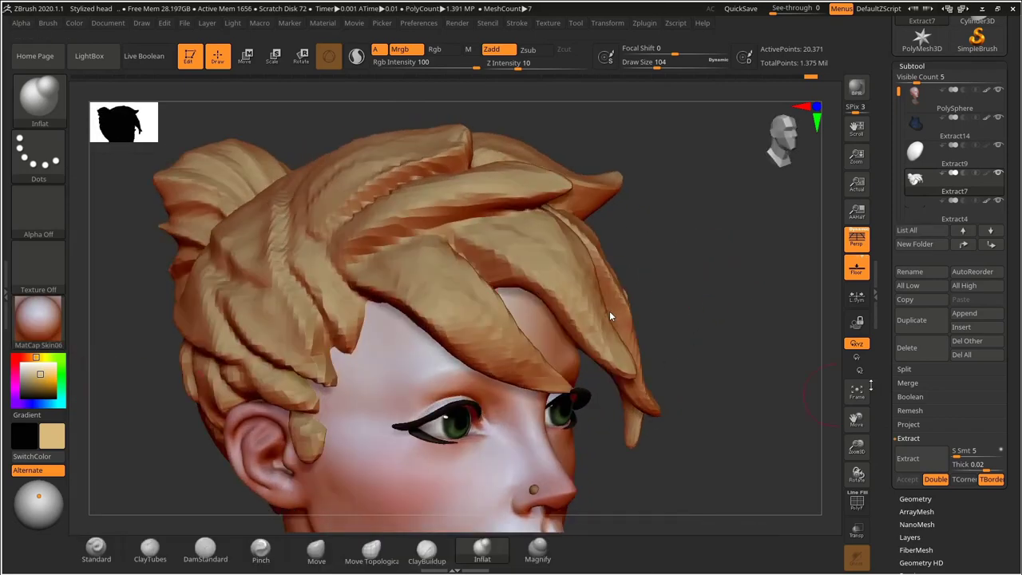
Remesh the hair with DynaMesh at resolution 184 and smooth the front fringe lock.
left_click_drag(889, 397, 890, 270)
left_click_drag(902, 126, 902, 187)
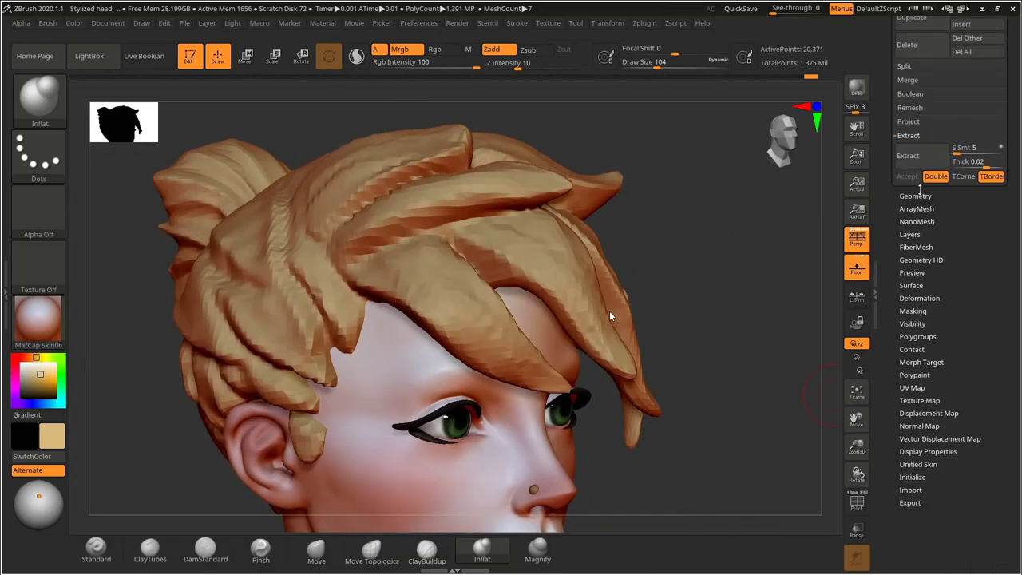
left_click(918, 195)
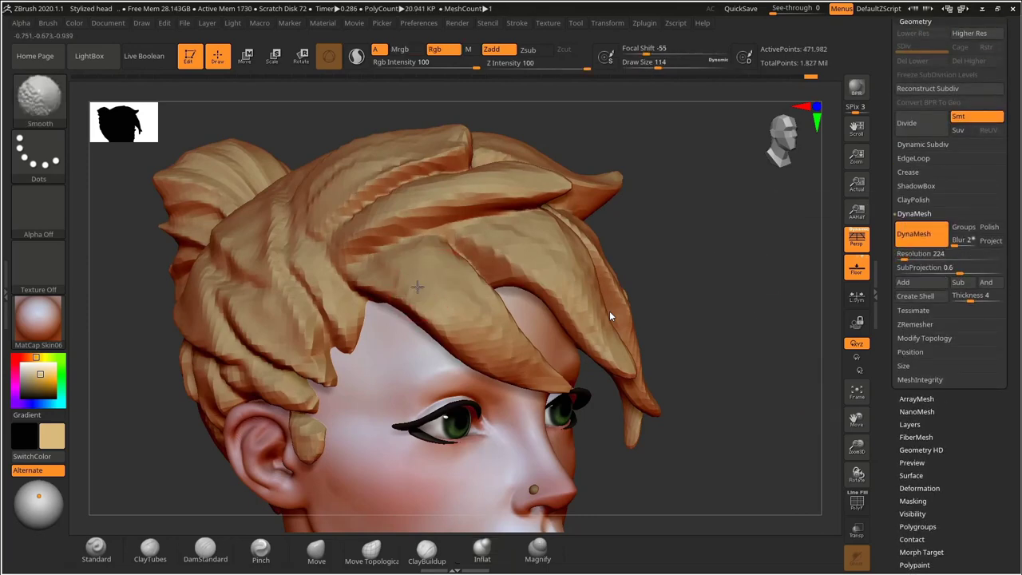
key("ctrl+z")
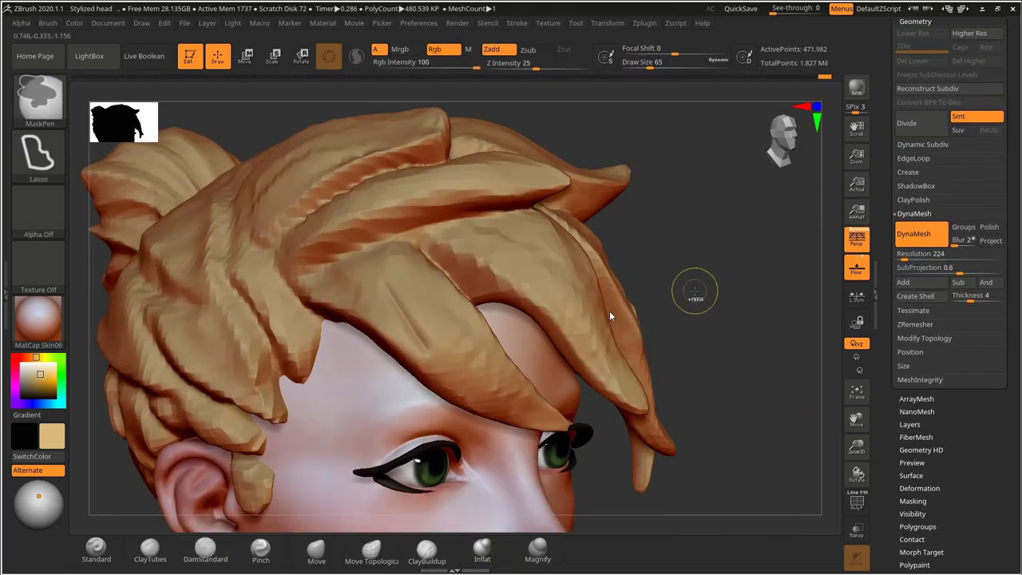
key("ctrl+z")
left_click_drag(905, 257, 903, 257)
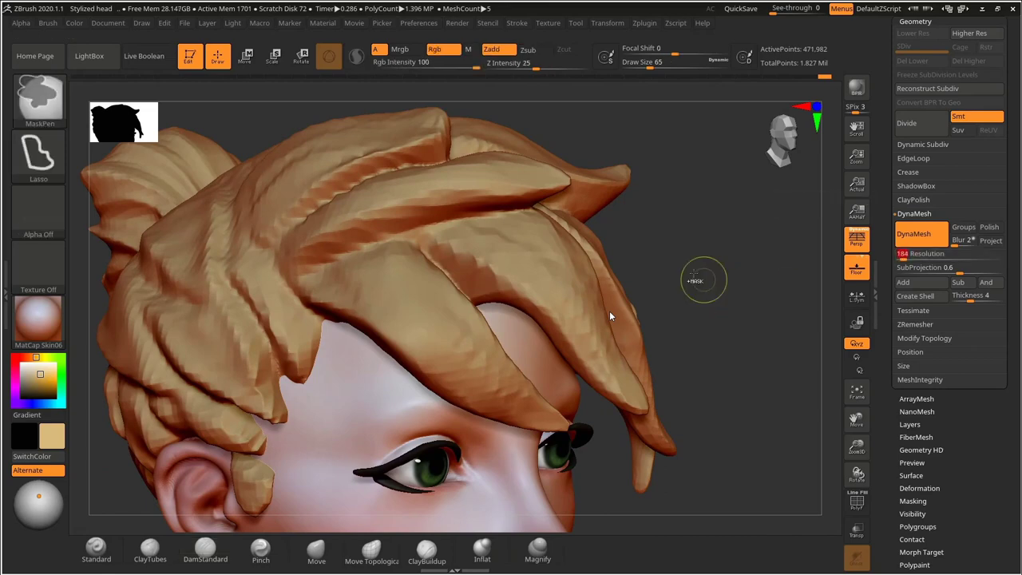
left_click_drag(703, 278, 731, 308, "ctrl")
left_click_drag(353, 284, 552, 378, "shift")
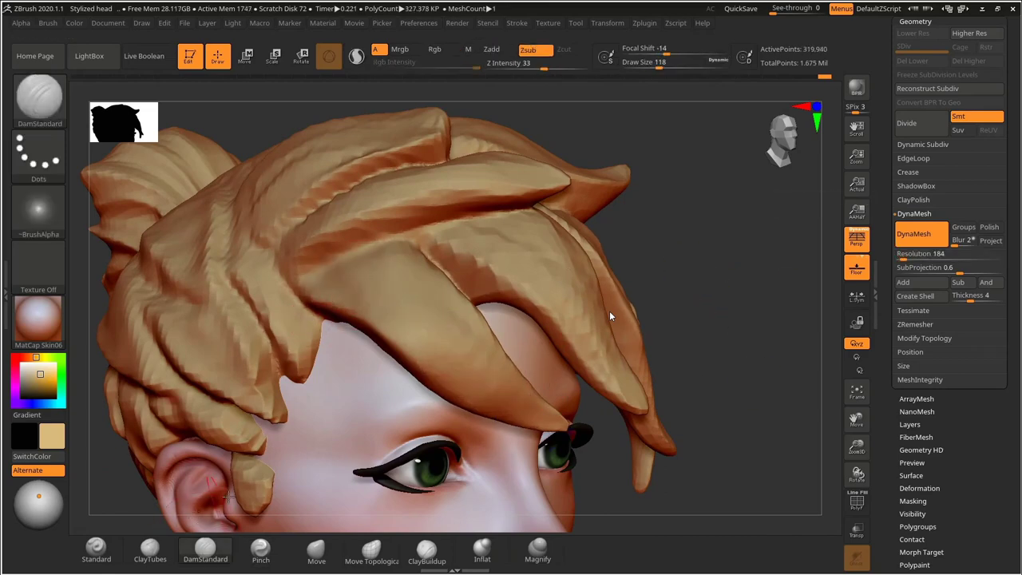
Sharpen the lower and inner edges of the front fringe lock with the Pinch brush.
left_click(261, 550)
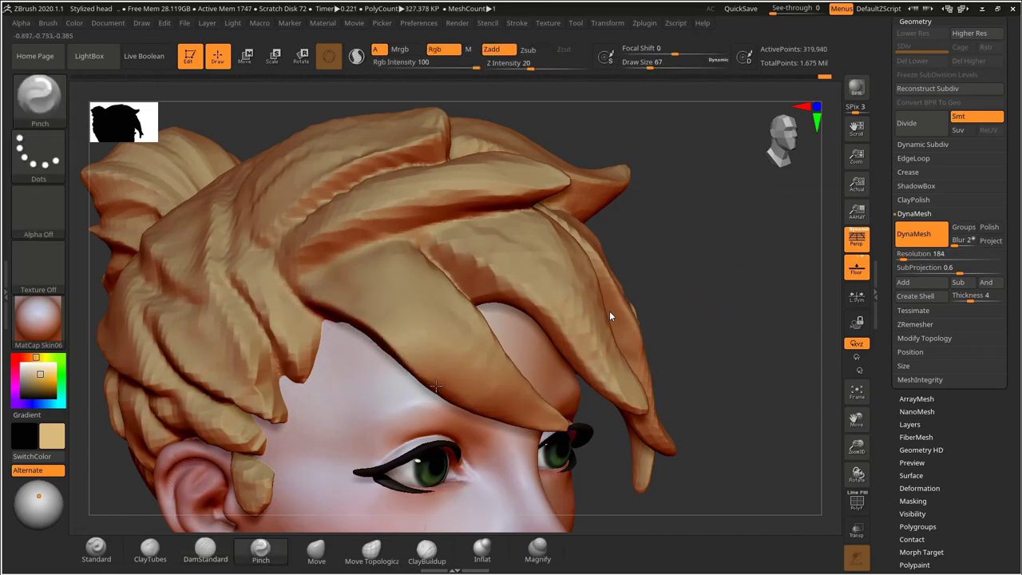
left_click_drag(436, 387, 476, 406)
right_click_drag(438, 216, 410, 265)
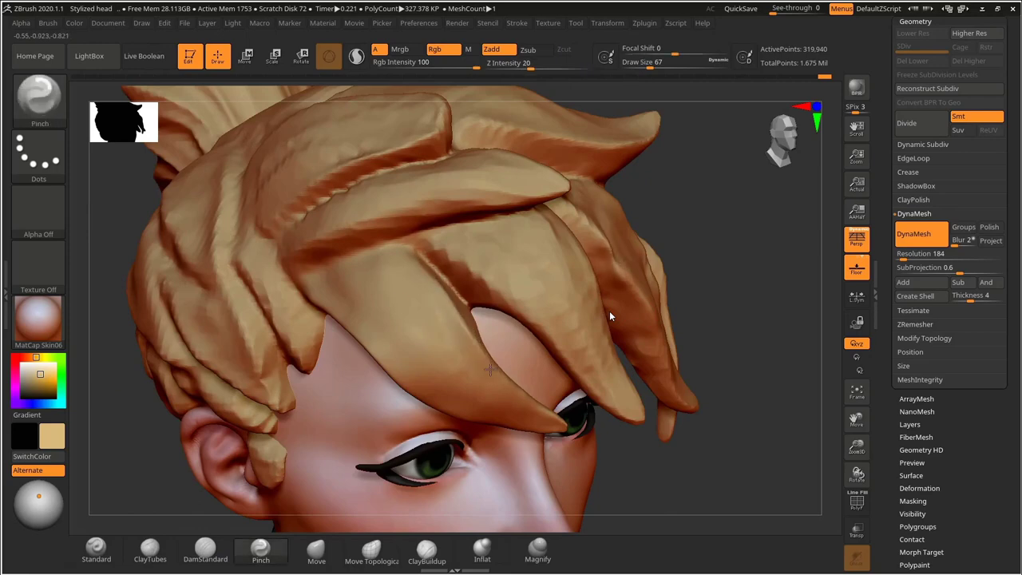
left_click_drag(491, 369, 530, 402)
right_click_drag(694, 416, 703, 281)
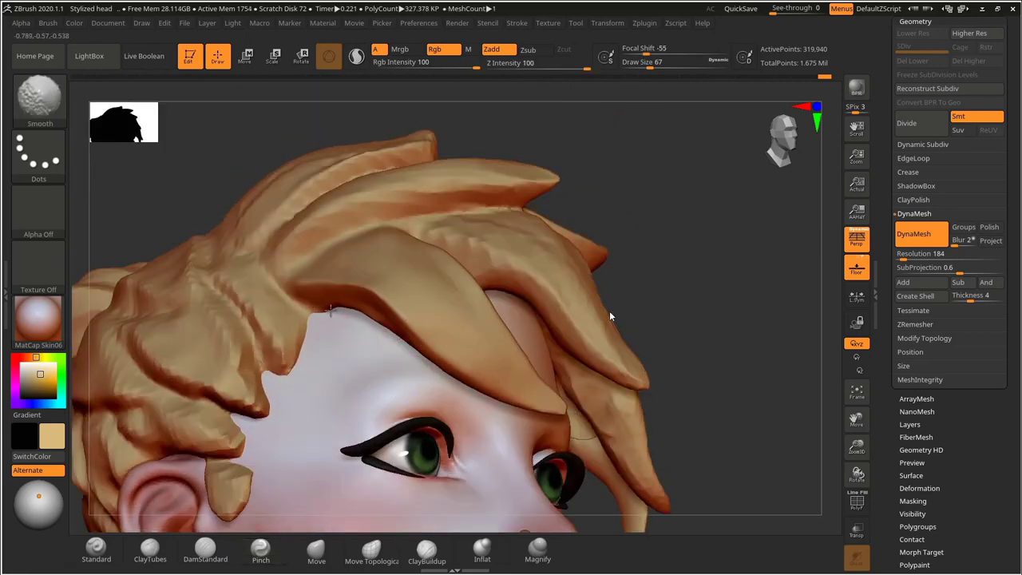
Smooth the fringe lock's root above the forehead and set the Move brush to draw size 94.
left_click_drag(330, 309, 360, 316, "shift")
mouse_move(613, 240)
right_mouse_down()
mouse_move(661, 192)
mouse_move(673, 138)
right_mouse_up()
left_click(317, 550)
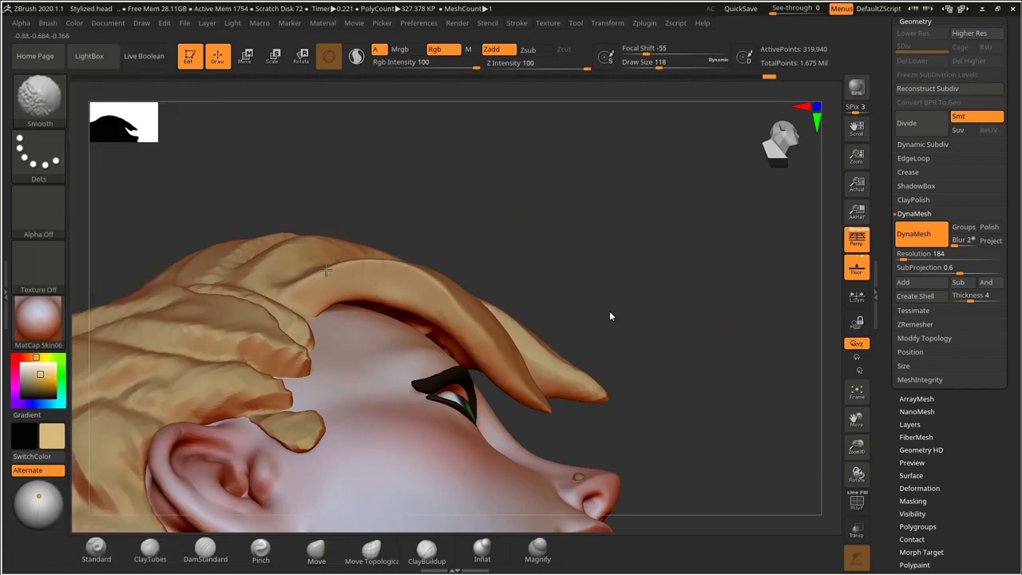
left_click_drag(359, 308, 340, 309, "shift")
key("s")
left_click_drag(384, 298, 388, 298)
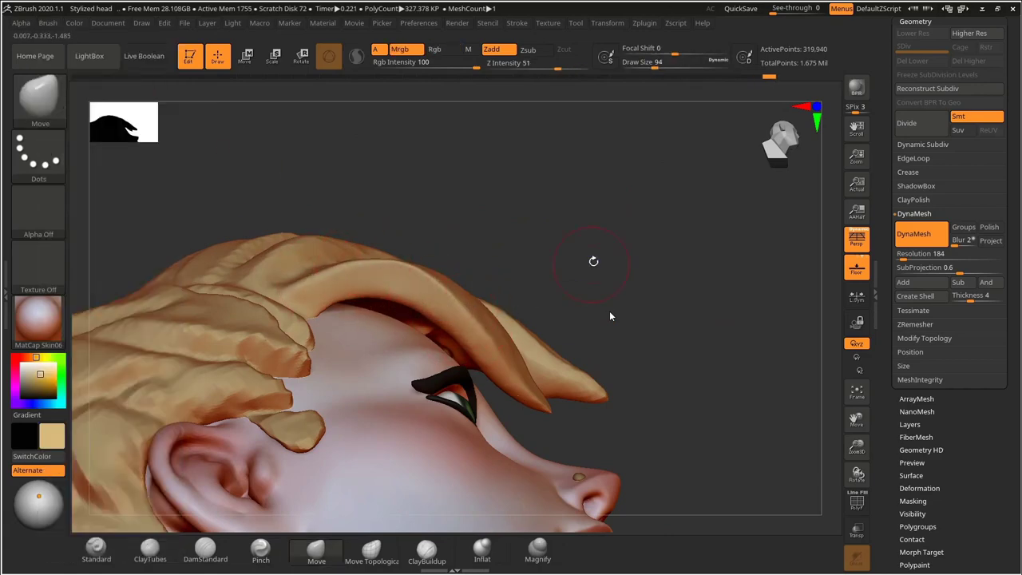
right_click_drag(594, 261, 660, 253)
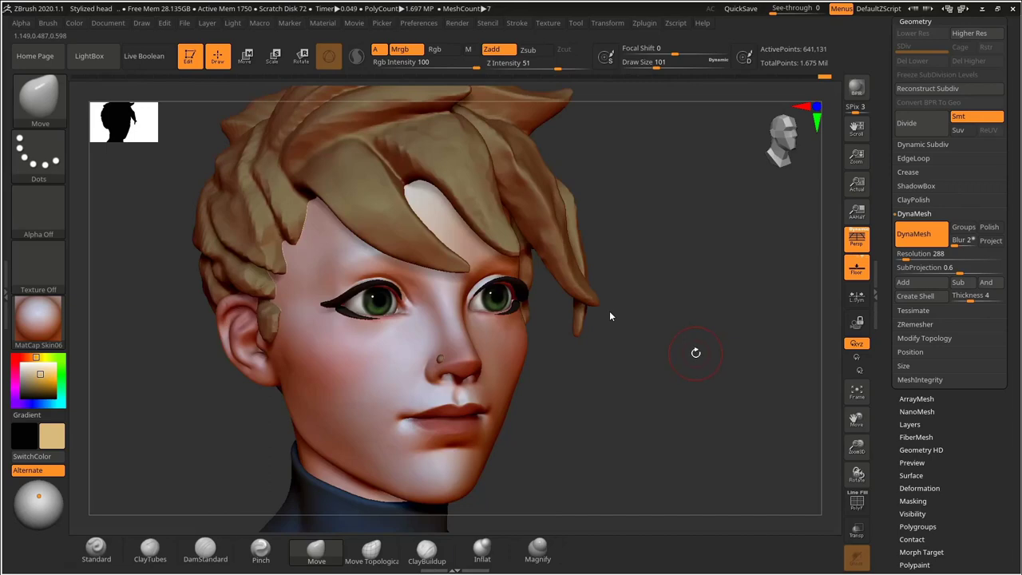
Set the MaskPen stroke to FreeHand and mask the basic eyebrow shapes above both eyes on the bald head.
left_click_drag(695, 352, 696, 232)
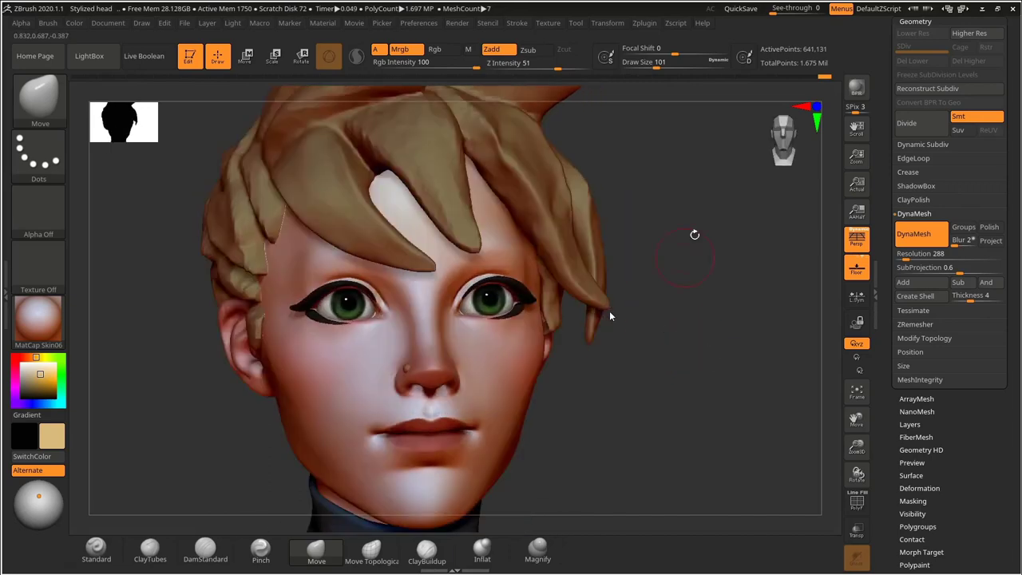
mouse_move(610, 24)
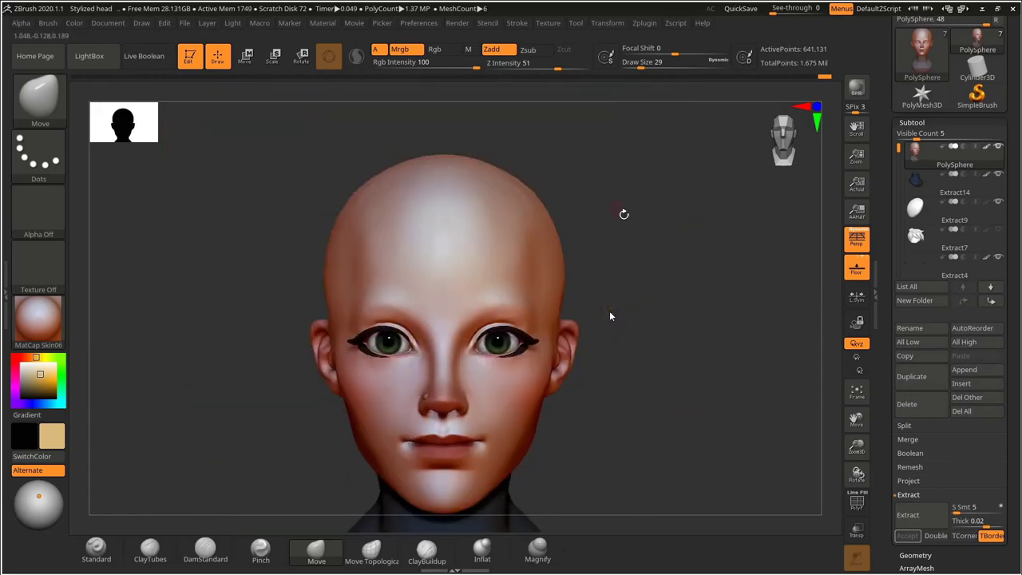
mouse_move(607, 200)
left_mouse_down()
mouse_move(706, 274)
mouse_move(615, 275)
left_mouse_up()
left_click(857, 239)
left_click_drag(743, 304, 746, 360, "alt")
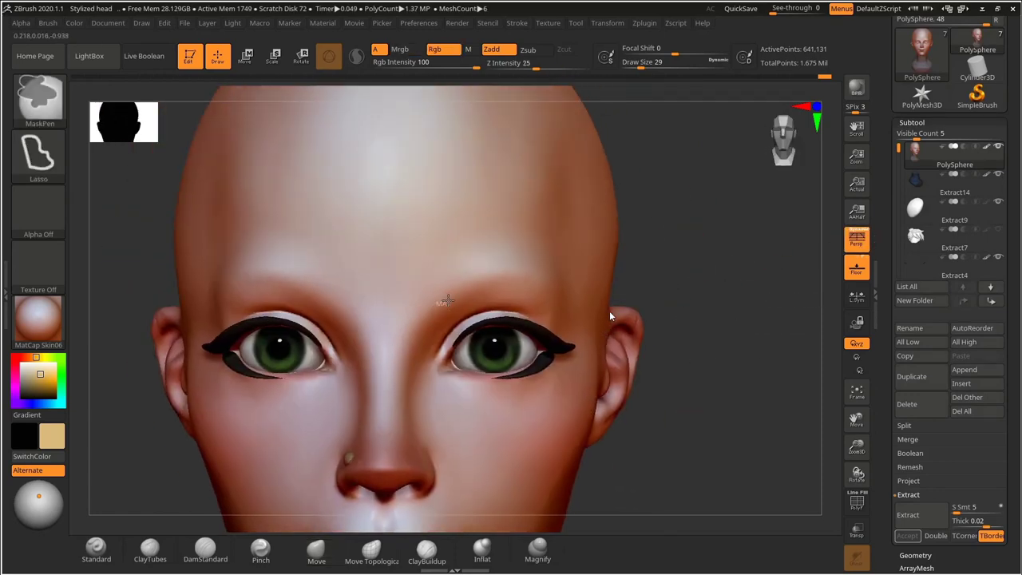
key("ctrl+z")
left_click(38, 156, "ctrl")
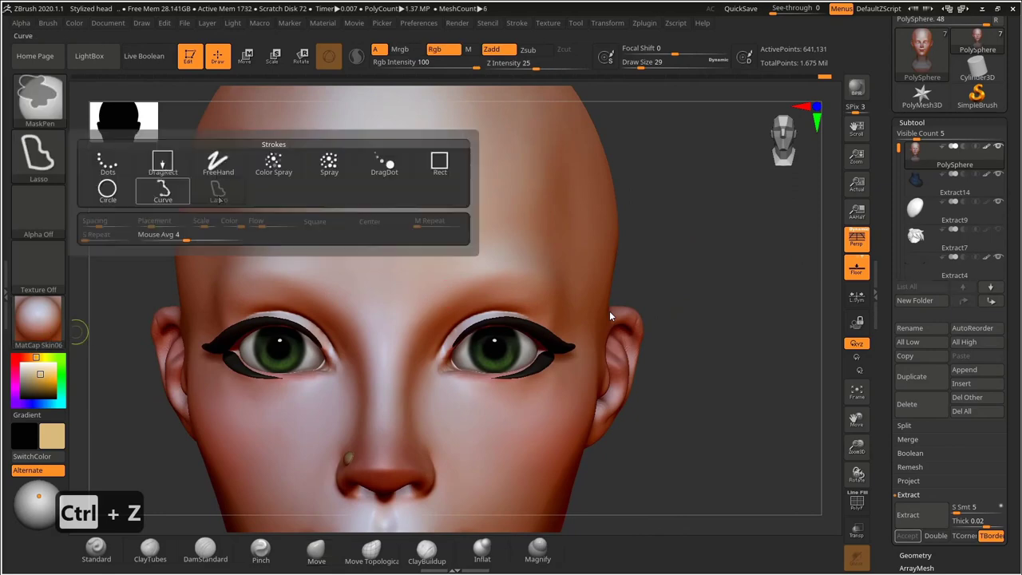
left_click(218, 163, "ctrl")
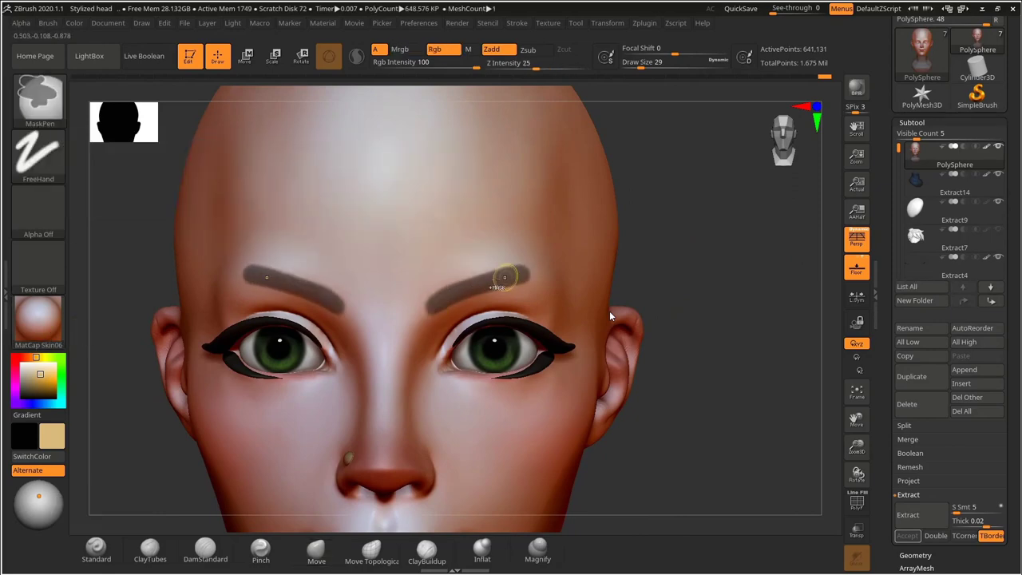
left_click_drag(687, 287, 595, 284)
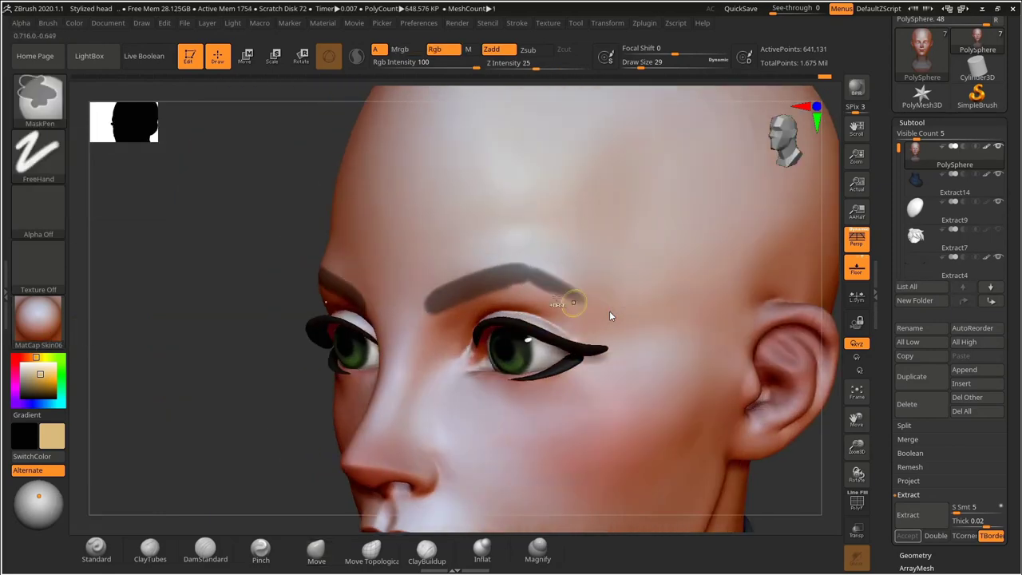
Extend the eyebrow masks into tapered tails and refine their outlines from several angles.
mouse_move(593, 278)
right_mouse_down()
mouse_move(685, 269)
mouse_move(683, 312)
right_mouse_up()
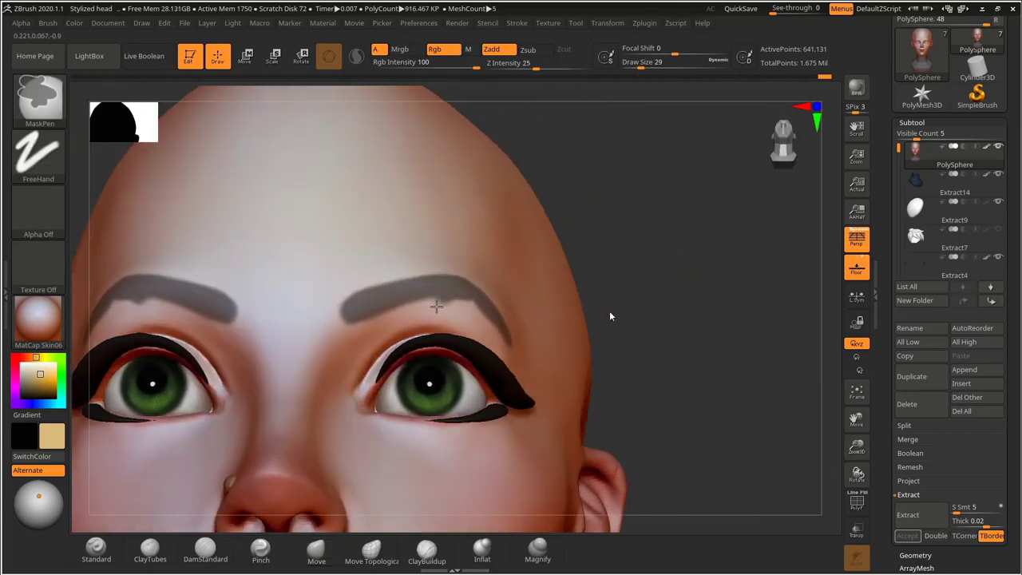
right_click_drag(611, 317, 545, 285)
left_click_drag(359, 305, 450, 278, "ctrl")
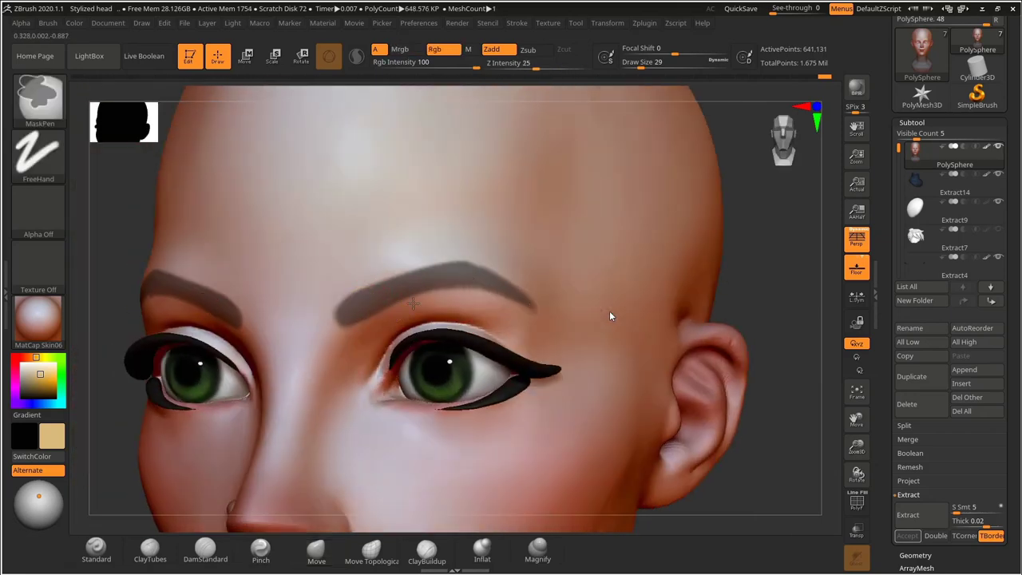
mouse_move(663, 282)
right_mouse_down()
mouse_move(588, 258)
mouse_move(668, 269)
mouse_move(197, 342)
mouse_move(239, 304)
right_mouse_up()
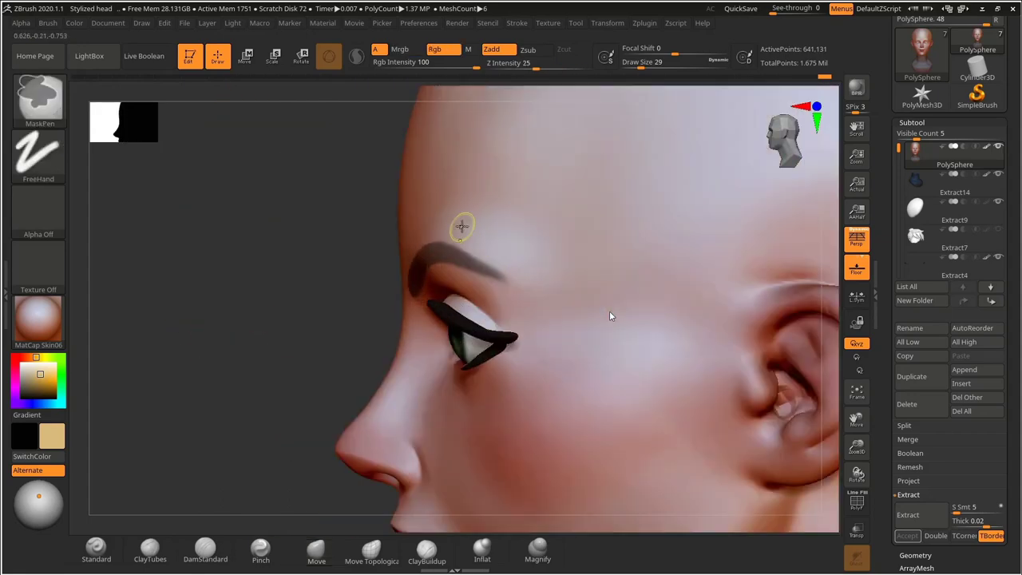
right_click_drag(333, 260, 499, 267)
right_click_drag(623, 263, 498, 251)
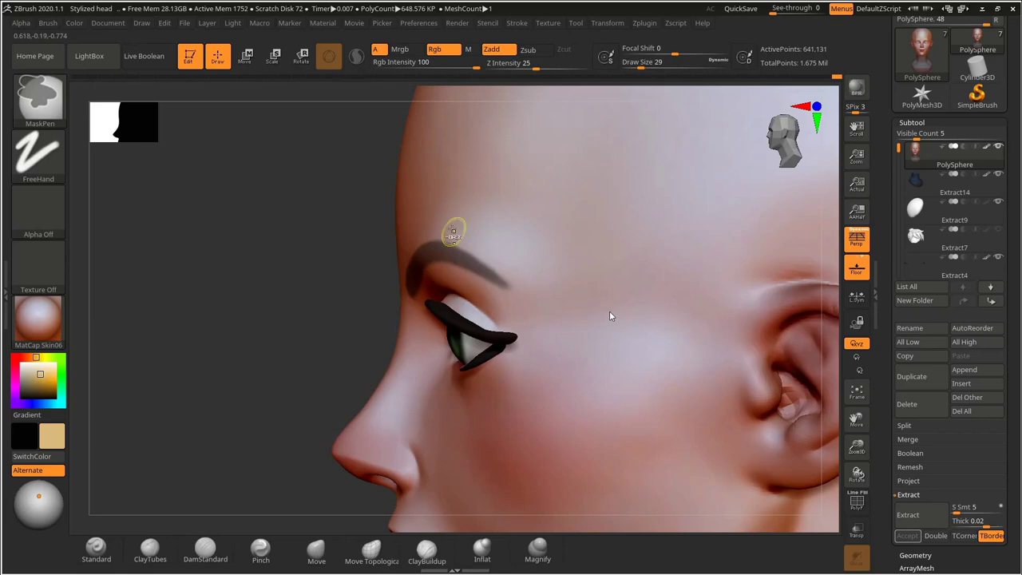
right_click_drag(167, 284, 297, 285)
right_click_drag(498, 268, 447, 250, "ctrl")
right_click_drag(447, 249, 640, 258)
right_click_drag(641, 257, 559, 287)
Try extracting the eyebrow masks with a thickness of 0.02.
left_click_drag(888, 479, 888, 274)
left_click(920, 312)
right_click_drag(639, 343, 631, 299, "ctrl")
right_click_drag(631, 300, 663, 257)
left_click_drag(583, 478, 268, 286, "ctrl")
right_click_drag(611, 223, 605, 267)
right_click_drag(605, 266, 615, 343, "ctrl")
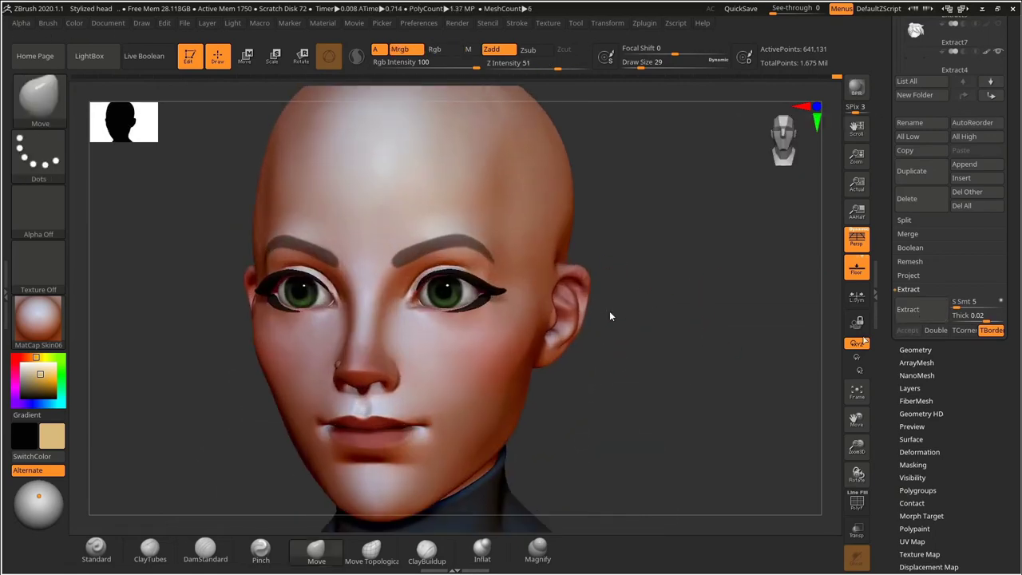
Extract the masked eyebrows with a thickness of 0.003, then select the new subtool and apply Polish By Features.
left_click(920, 309)
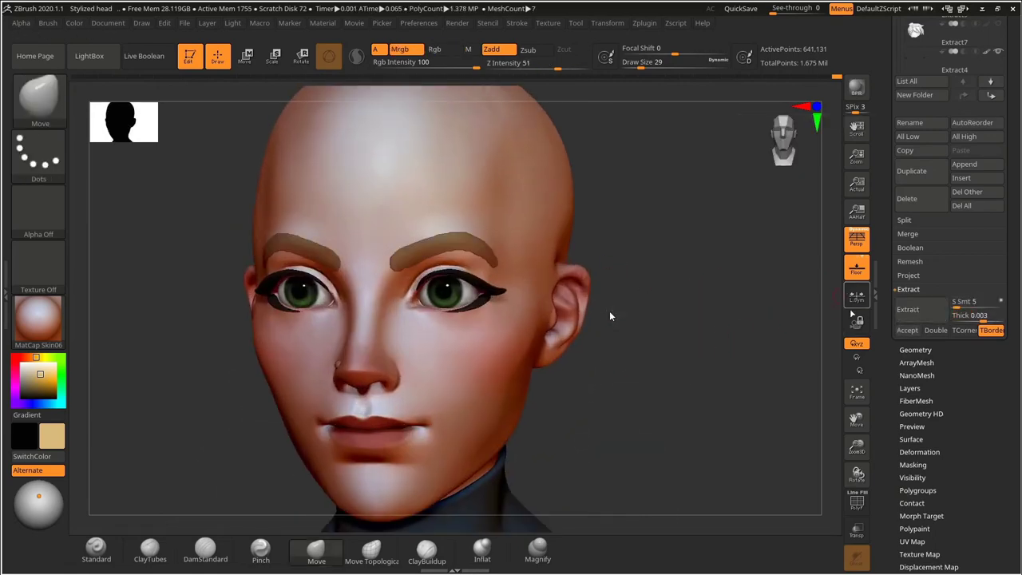
left_click(907, 330)
left_click(457, 248, "alt")
right_click_drag(667, 296, 703, 371, "ctrl")
left_click(927, 451)
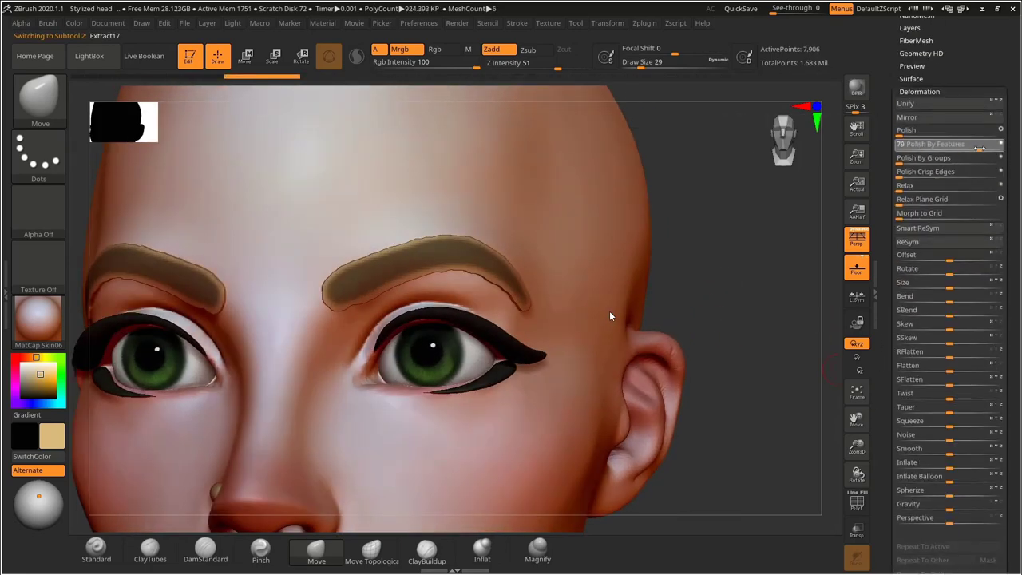
Try smoothing the lower edge of the eyebrow.
right_click_drag(523, 352, 497, 282)
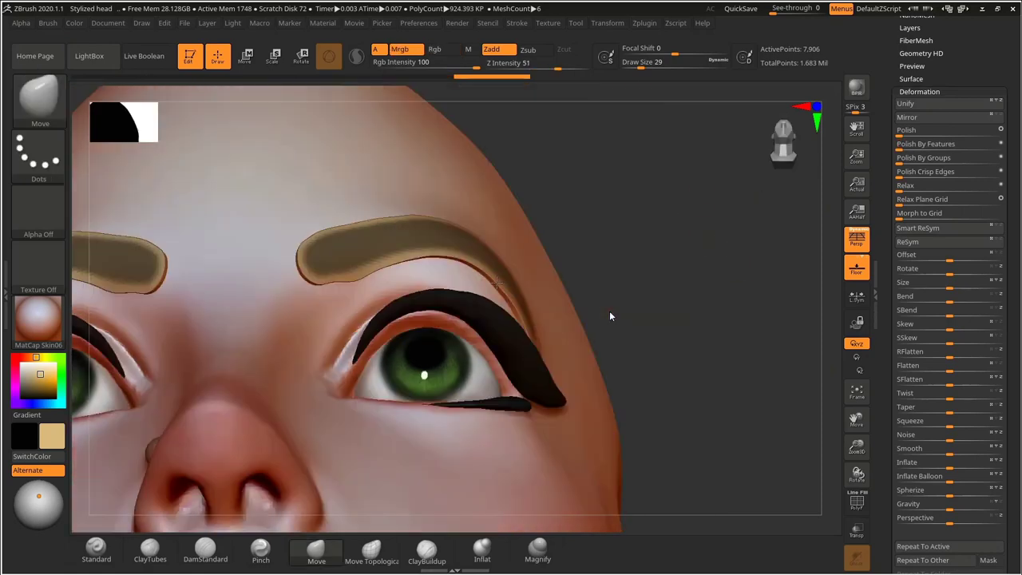
left_click_drag(345, 286, 436, 260, "shift")
right_click_drag(625, 190, 634, 242)
key("ctrl+z")
key("ctrl+z")
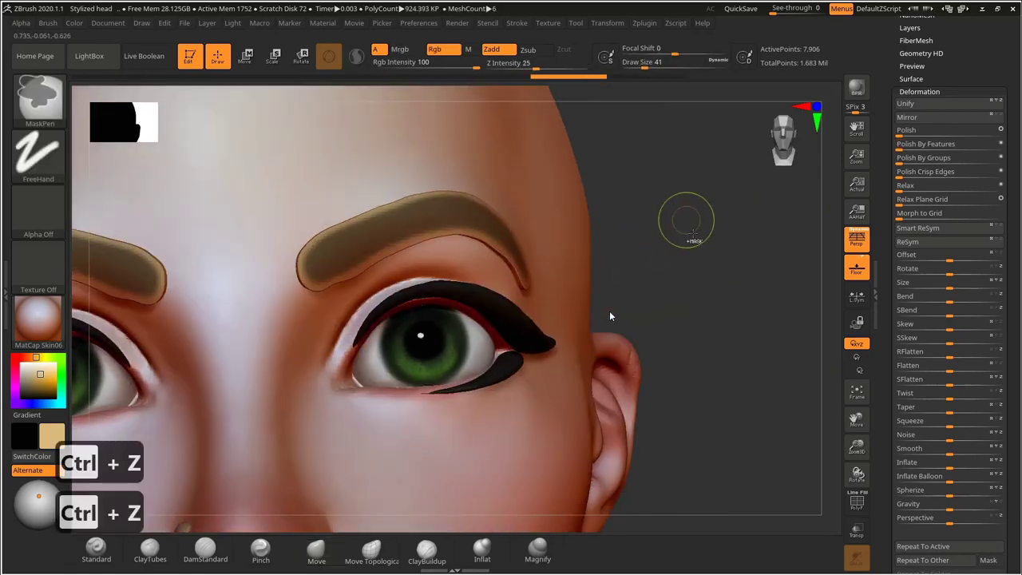
Clear the mask from the eyebrows and smooth their edges and outer tails.
left_click_drag(685, 222, 698, 241, "ctrl")
right_click_drag(689, 220, 670, 240)
key("s")
left_click_drag(313, 285, 470, 207)
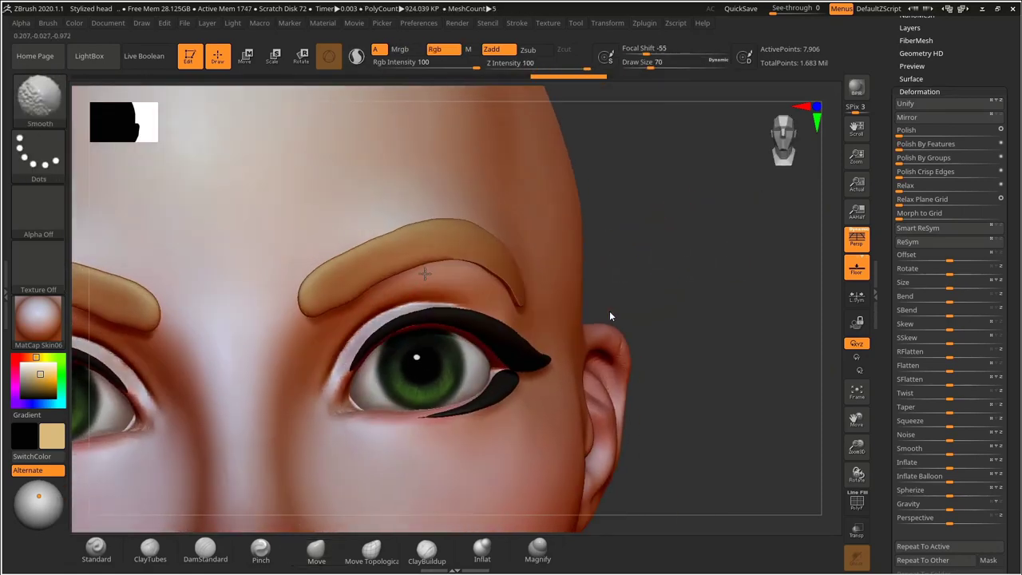
left_click_drag(425, 274, 517, 300, "shift")
right_click_drag(617, 281, 505, 279)
left_click_drag(498, 278, 577, 280, "shift")
left_click_drag(539, 226, 609, 298, "shift")
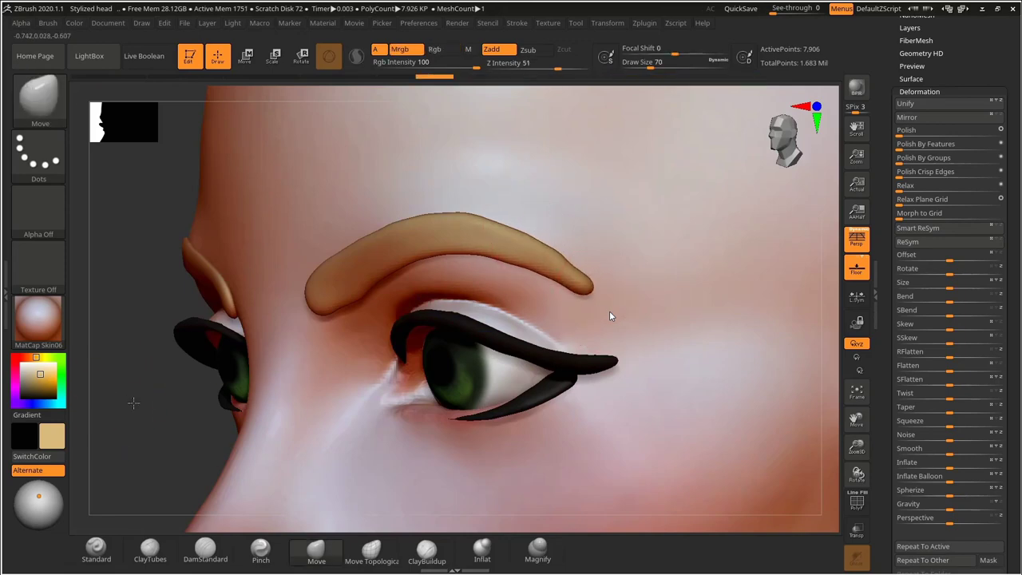
Define a lengthwise edge along the eyebrow with the DamStandard brush, undoing and redoing the stroke.
left_click_drag(133, 403, 251, 400)
left_click(205, 550)
right_click_drag(484, 239, 422, 234)
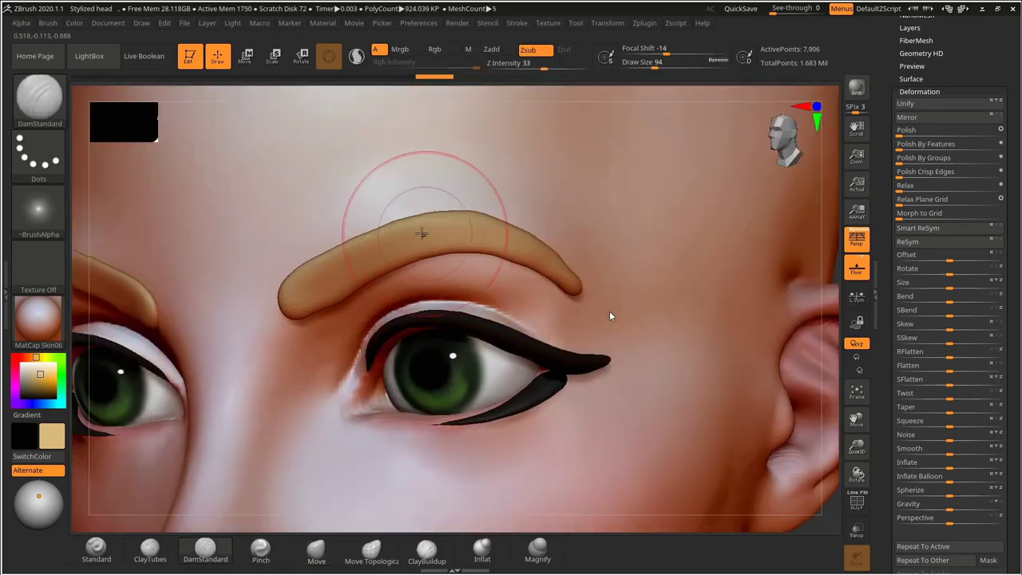
left_click_drag(436, 234, 568, 280)
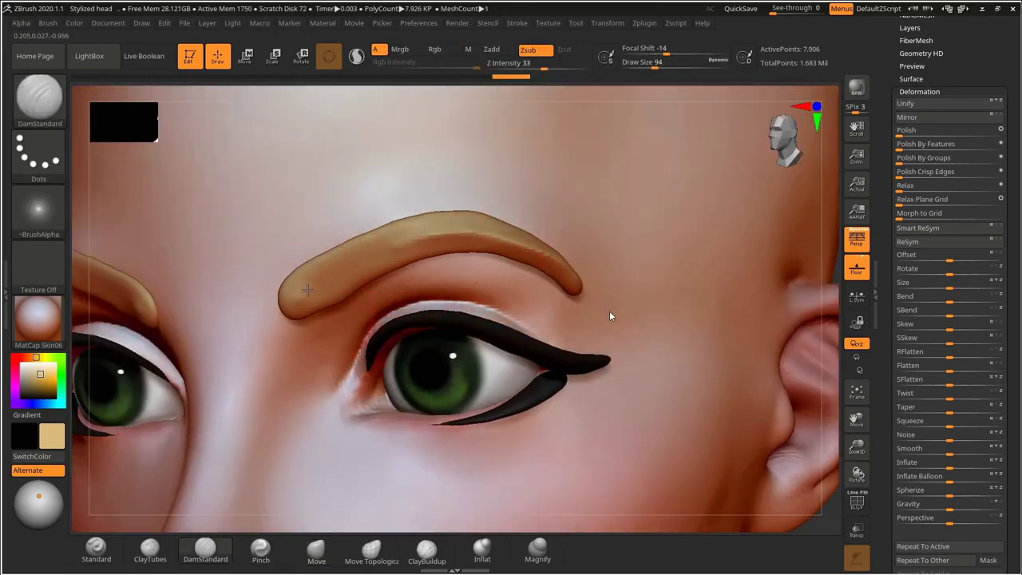
key("ctrl+z")
mouse_move(308, 290)
left_mouse_down()
mouse_move(417, 238)
mouse_move(314, 282)
left_mouse_up()
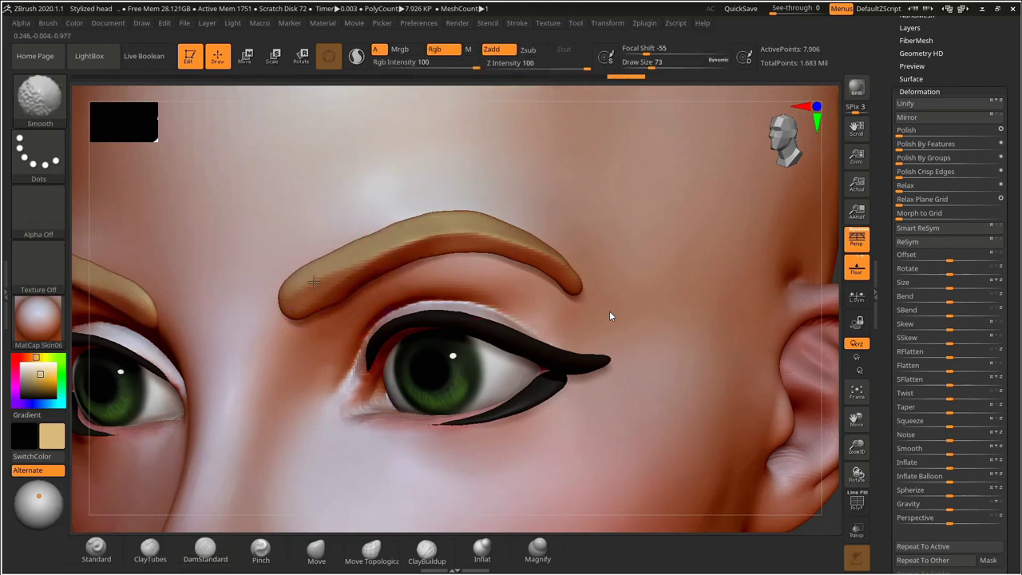
Pull the eyebrow with the Move brush so its length follows the curve of the forehead.
right_click_drag(314, 282, 390, 359)
key("b")
key("m")
key("v")
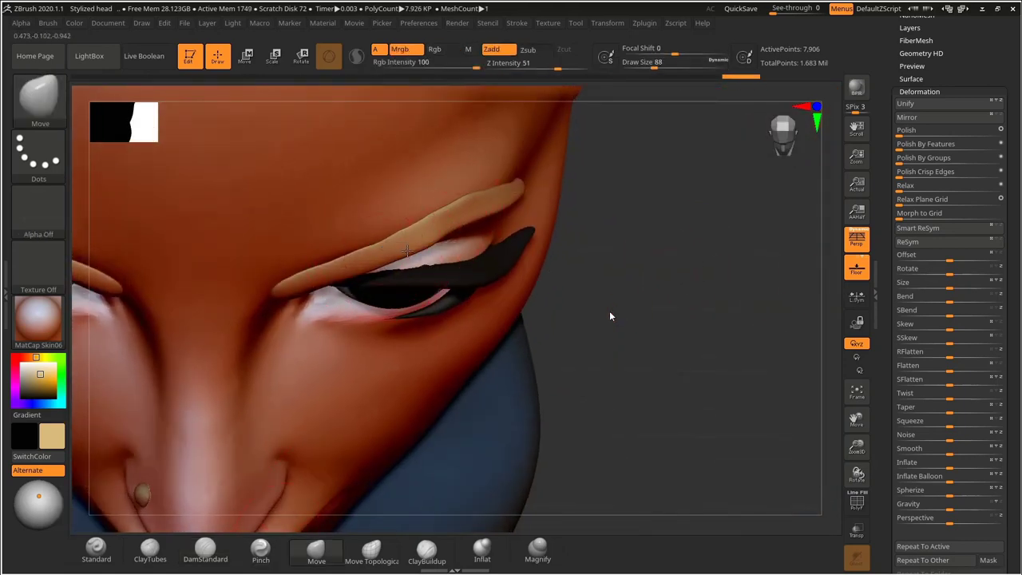
left_click_drag(407, 251, 409, 234)
mouse_move(627, 319)
right_mouse_down()
mouse_move(636, 251)
mouse_move(591, 184)
right_mouse_up()
key("s")
left_click(338, 310)
right_click_drag(500, 235, 512, 296)
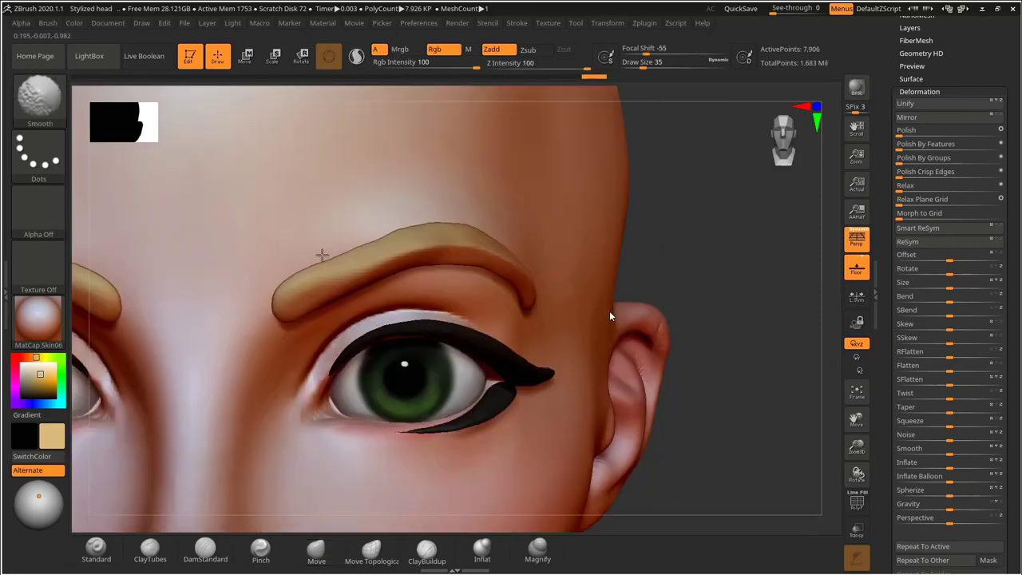
Smooth the eyebrow's upper edge and the end of its outer tail with a smaller brush.
key("s")
left_click(338, 267)
mouse_move(321, 256)
left_mouse_down("shift")
mouse_move(399, 231)
mouse_move(352, 242)
left_mouse_up("shift")
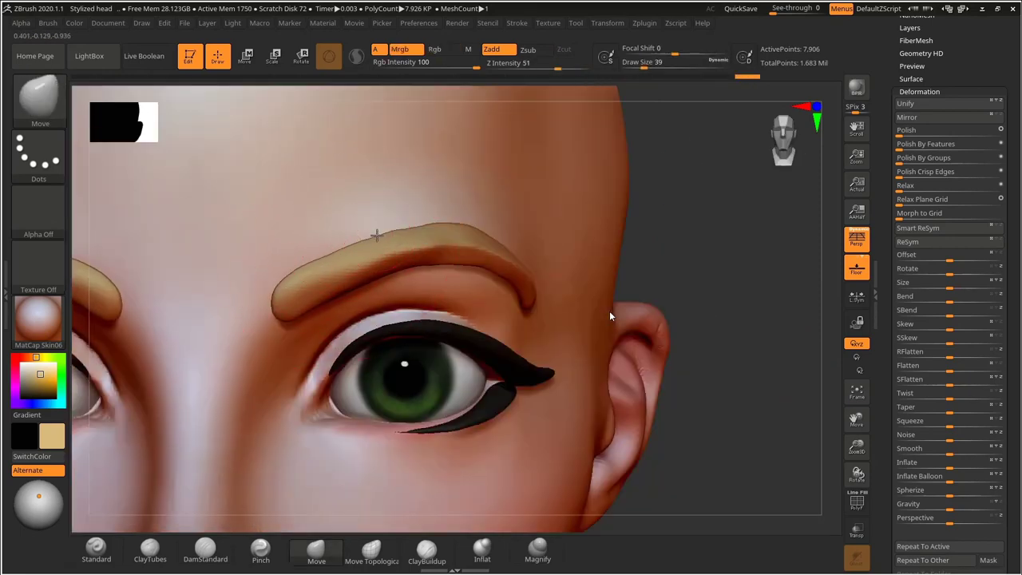
right_click_drag(731, 319, 657, 325)
left_click_drag(605, 294, 595, 293, "shift")
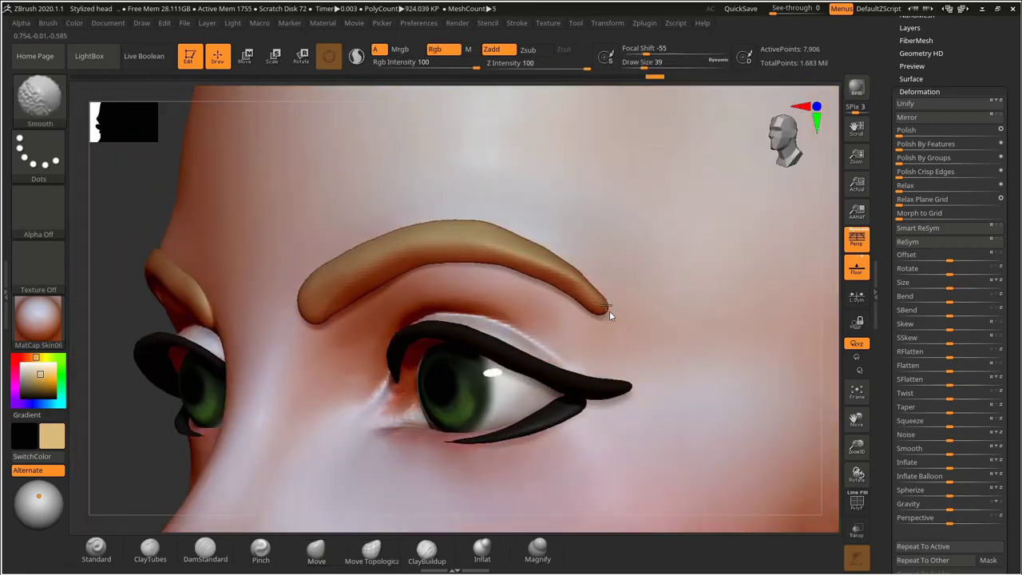
Taper the eyebrow's outer tail to a thin point with fine strokes and smoothing.
left_click(205, 551)
key("s")
left_click(556, 337)
right_click_drag(651, 336, 627, 264)
left_click_drag(568, 289, 580, 301, "shift")
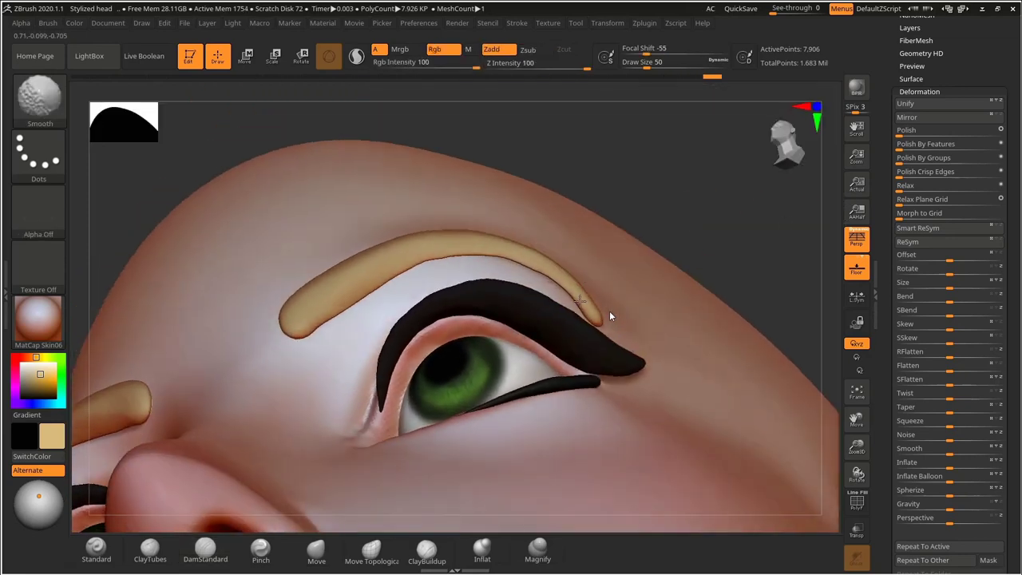
key("ctrl+shift+z")
key("ctrl+shift+z")
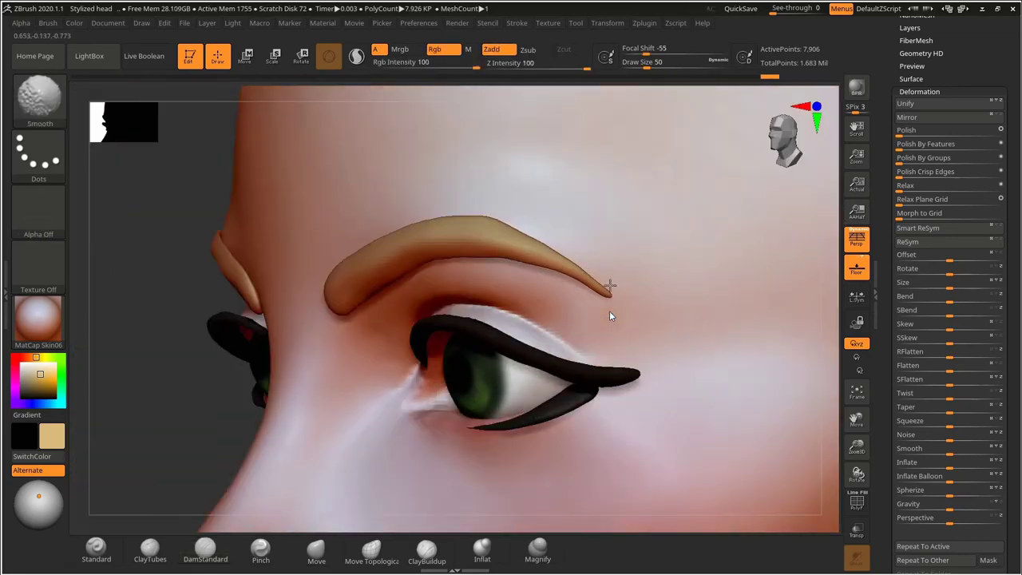
key("ctrl+shift+z")
key("ctrl+shift+z")
key("ctrl+shift+z")
key("ctrl+shift+z")
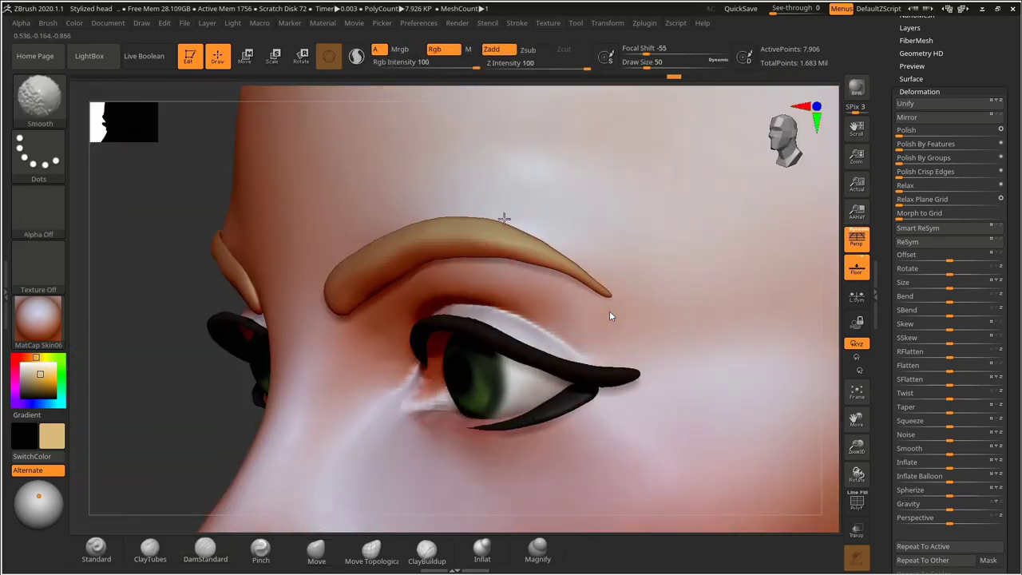
Smooth the upper edge of the eyebrow's arch and refine the overall shape with the Move brush.
key("ctrl+shift+z")
key("ctrl+shift+z")
key("ctrl+shift+z")
key("ctrl+shift+z")
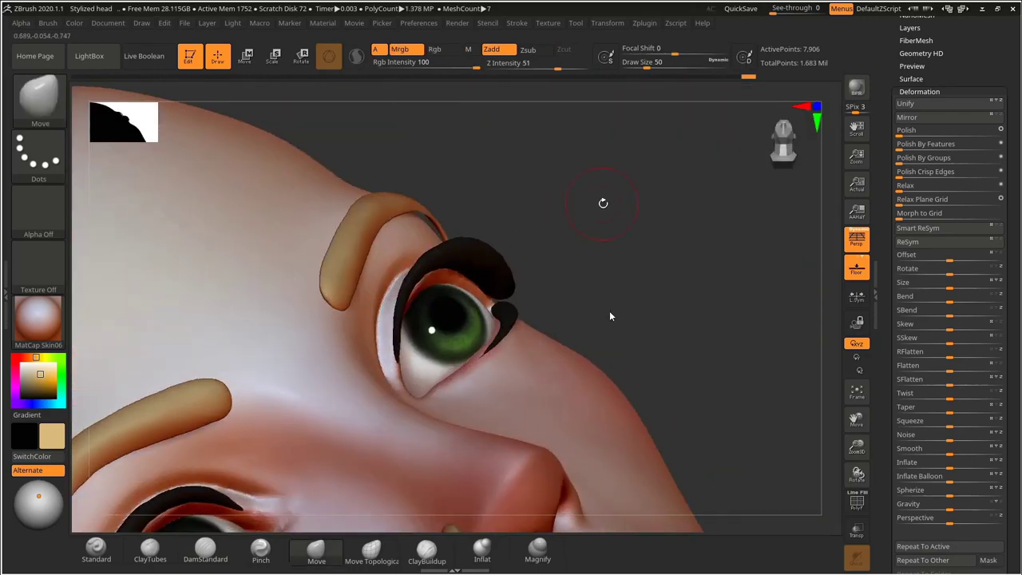
key("ctrl+shift+z")
key("ctrl+shift+z")
key("ctrl+shift+z")
key("ctrl+shift+z")
key("ctrl+shift+z")
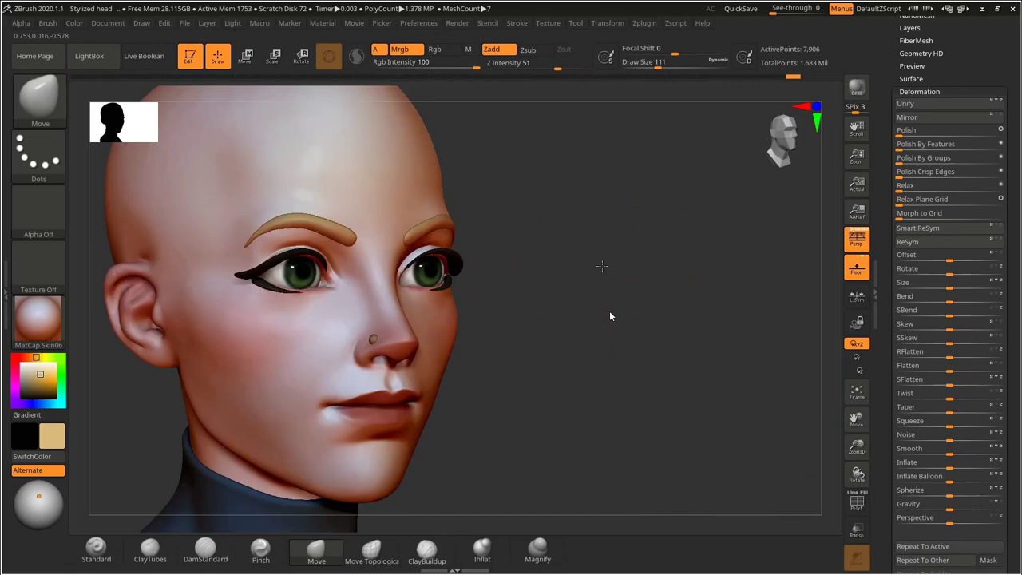
Sharpen the eyebrow's edge and tail with the DamStandard and Pinch brushes, reducing the Pinch draw size to 20.
left_click_drag(602, 266, 723, 244)
left_click(205, 553)
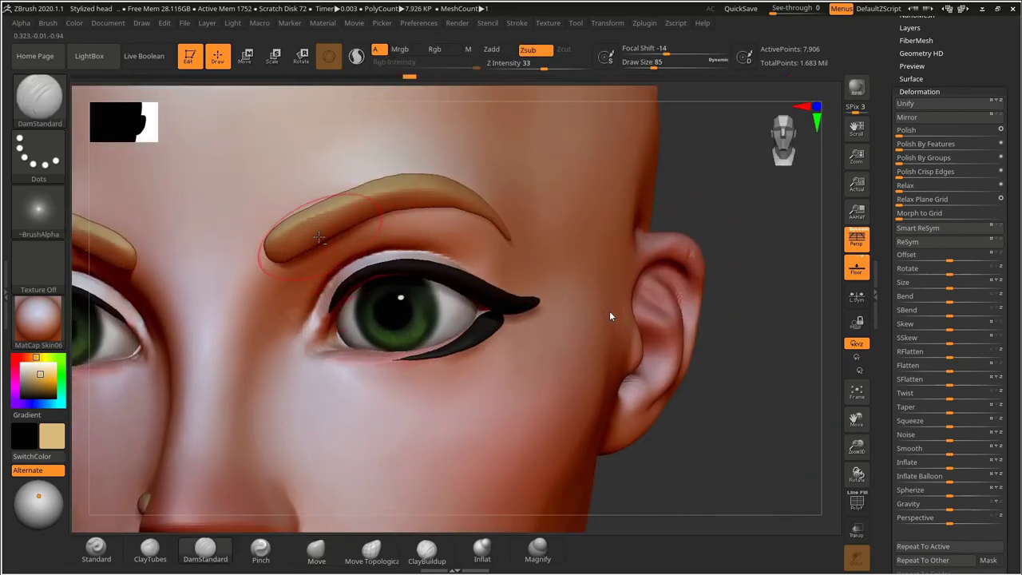
key("ctrl+shift+z")
key("ctrl+shift+z")
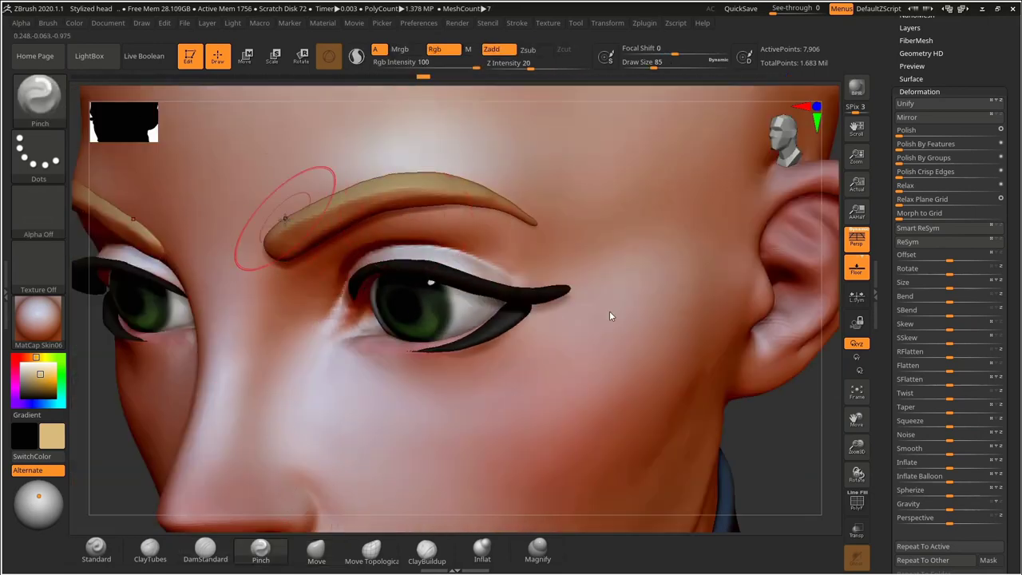
key("ctrl+z")
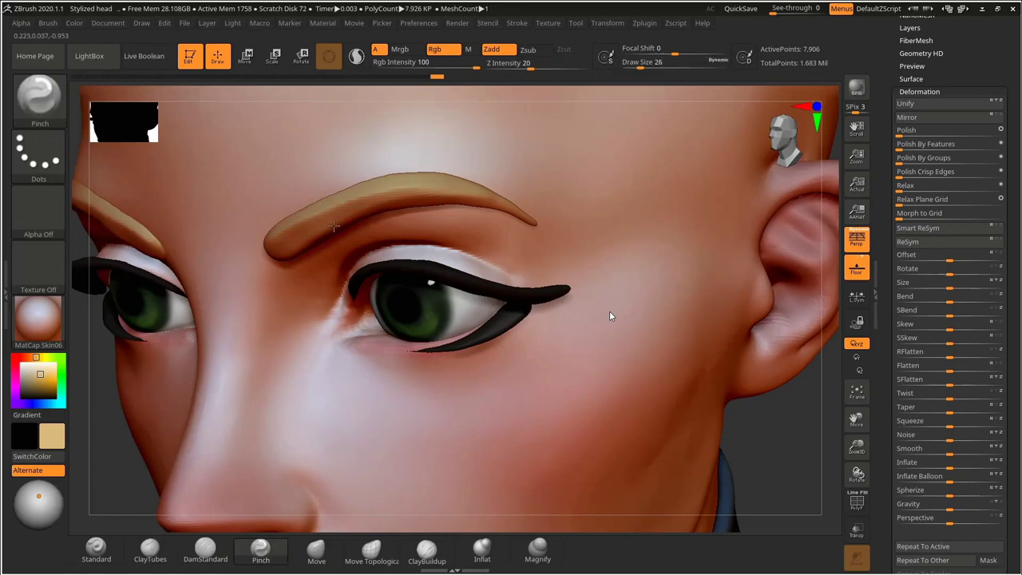
left_click_drag(794, 396, 747, 369)
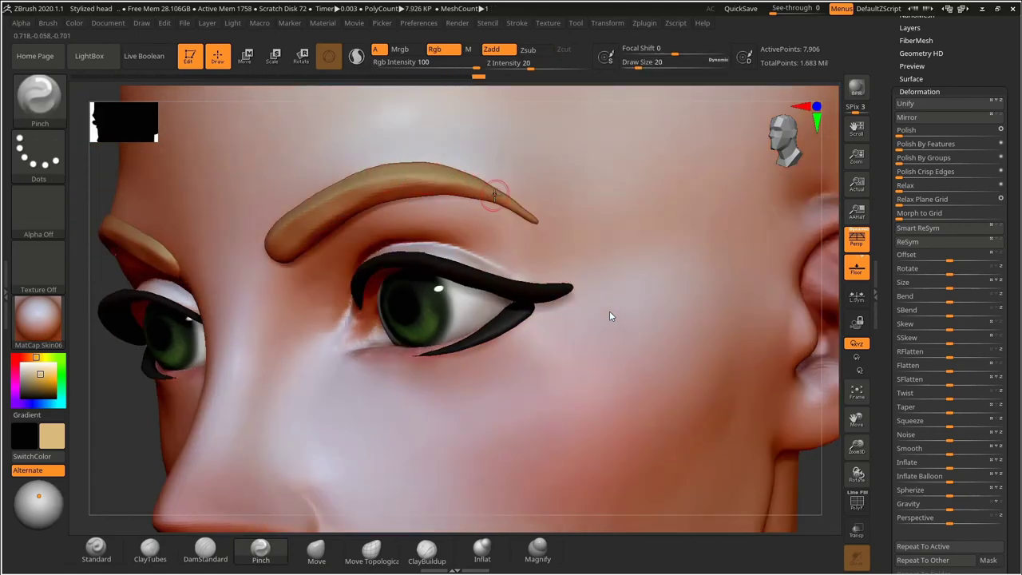
left_click_drag(814, 311, 638, 307)
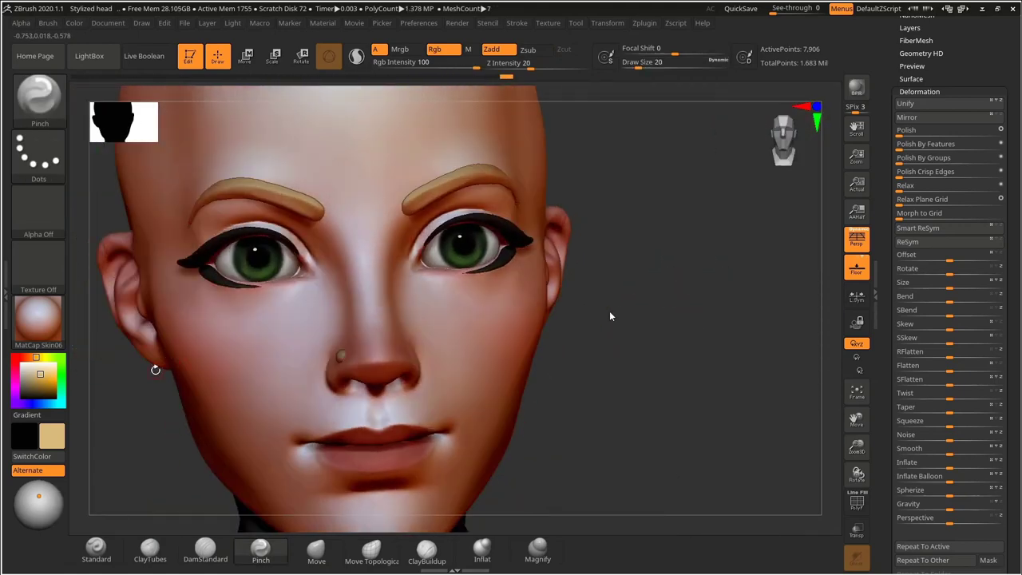
Recolour the eyebrows to a dark, muted brown.
left_click_drag(27, 386, 26, 389)
left_click(37, 358)
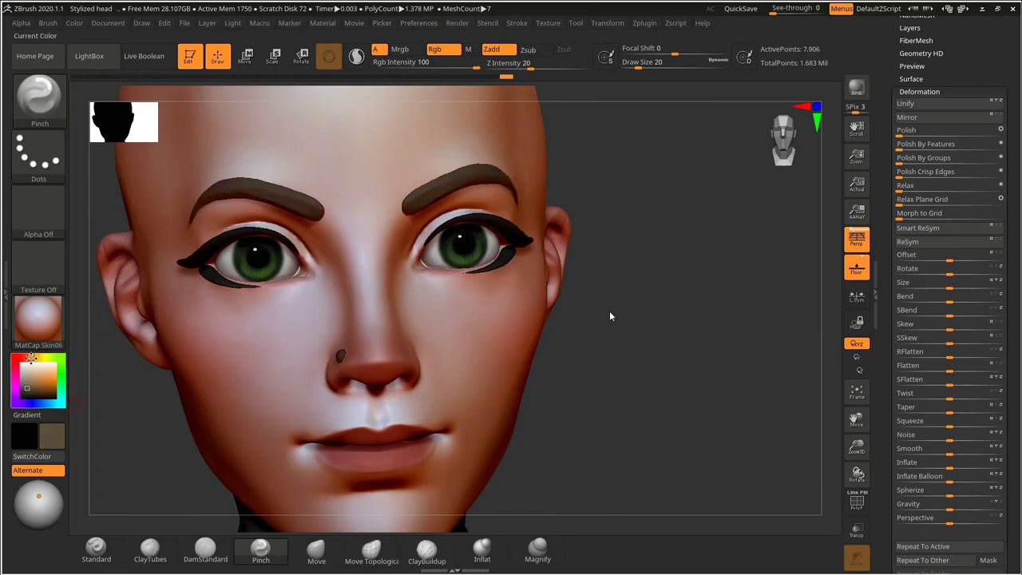
left_click(24, 391)
left_click_drag(648, 306, 703, 339)
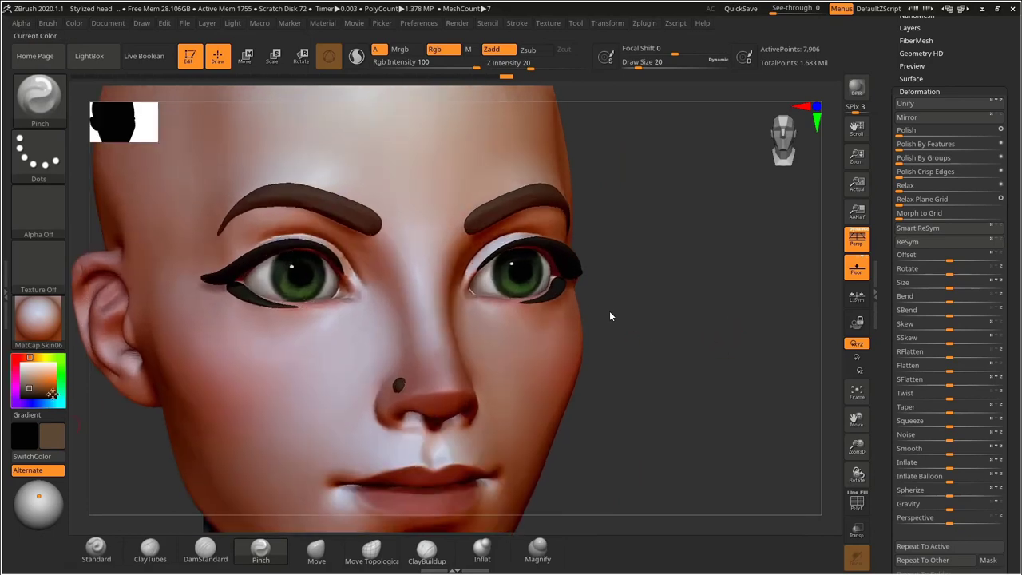
left_click_drag(236, 291, 237, 290)
left_click_drag(609, 310, 735, 321)
left_click_drag(29, 393, 27, 387)
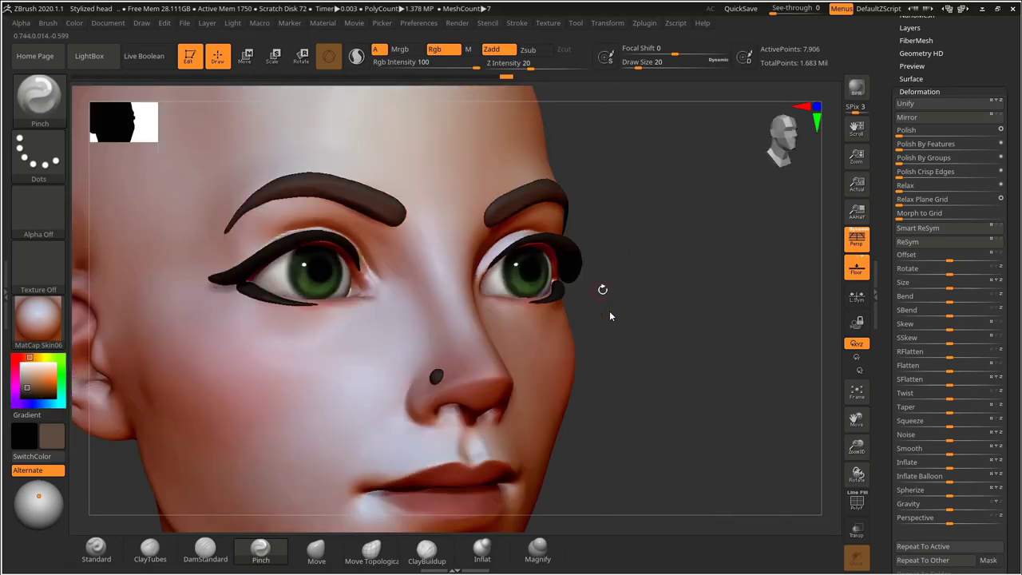
Make the hair subtool Extract7 visible again and view it together with the eyebrows.
left_click_drag(602, 290, 673, 324)
left_click_drag(882, 80, 881, 155)
left_click(912, 126)
left_click(1001, 261)
left_click_drag(672, 311, 685, 340)
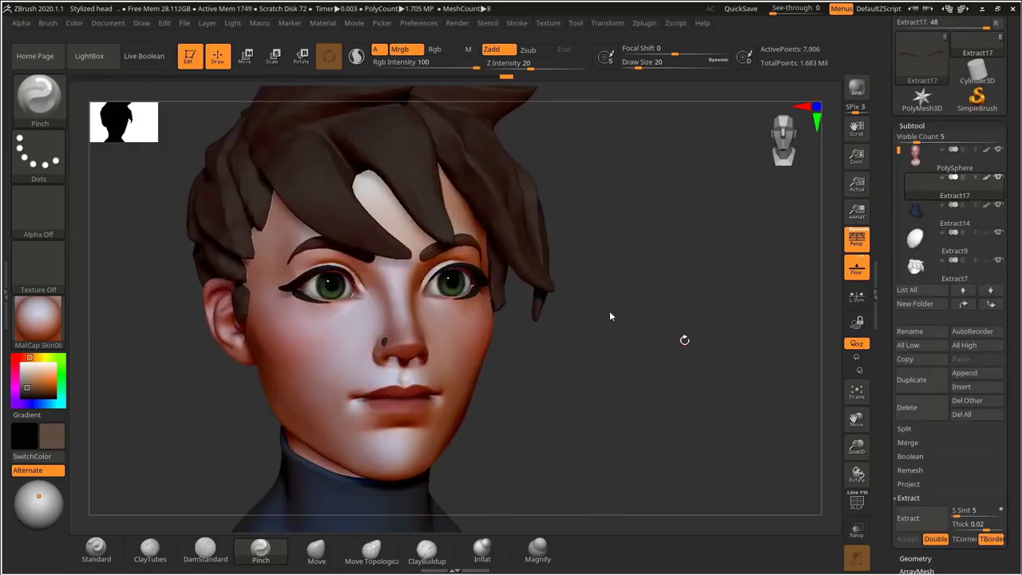
left_click_drag(641, 268, 713, 406)
Select the head, mask the inner eye corners and extract them as a new subtool with a thickness of 0.005.
left_click(353, 288, "alt")
key("ctrl")
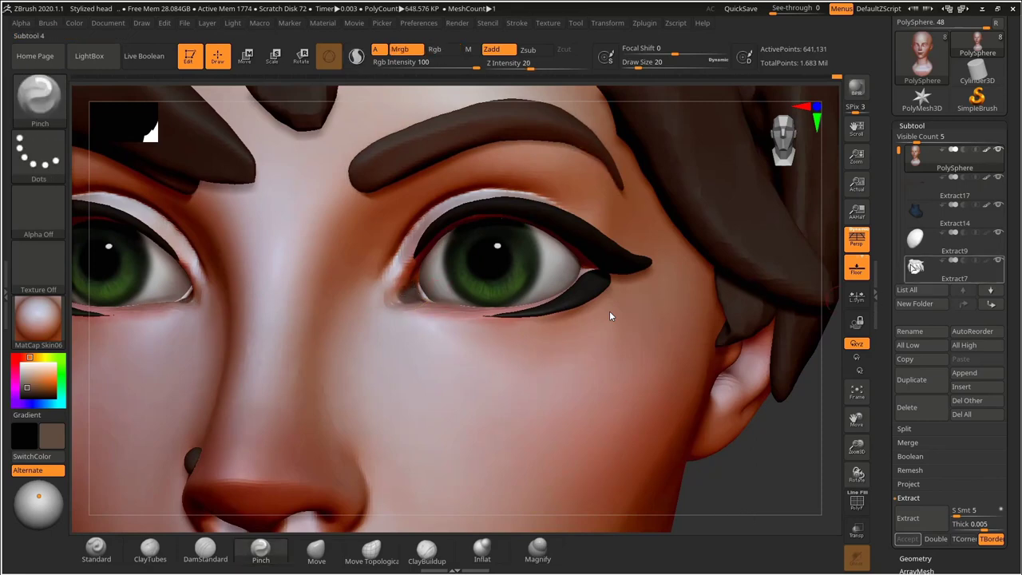
left_click(921, 513)
left_click(908, 540)
left_click_drag(790, 437, 699, 365, "alt")
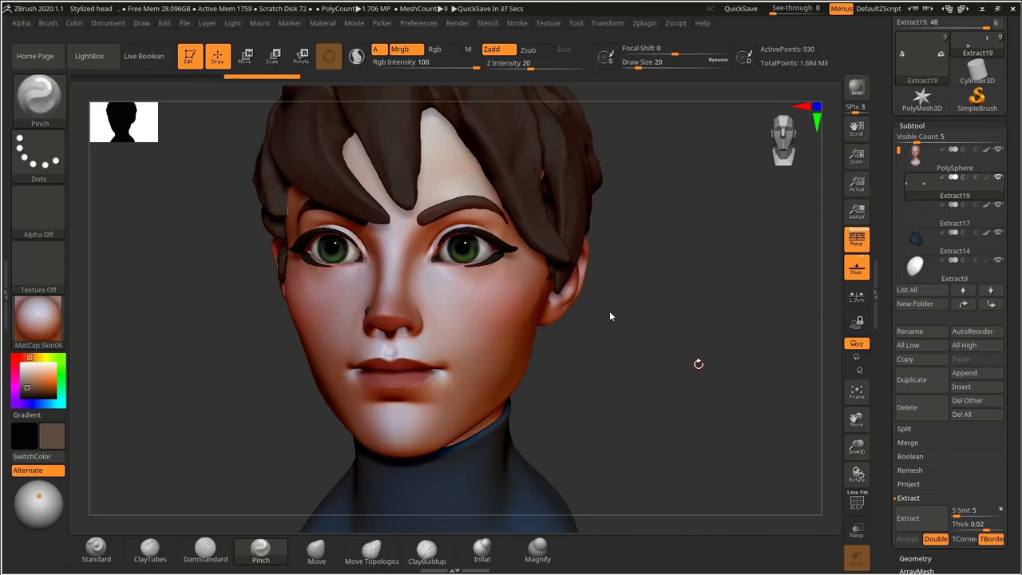
DynaMesh the extracted eye-corner pieces at a resolution of 264.
mouse_move(698, 364)
left_mouse_down()
mouse_move(650, 354)
mouse_move(662, 294)
mouse_move(676, 296)
mouse_move(717, 357)
mouse_move(743, 326)
left_mouse_up()
left_click_drag(735, 407, 833, 349, "alt")
left_click_drag(917, 549, 917, 286)
left_click(916, 295)
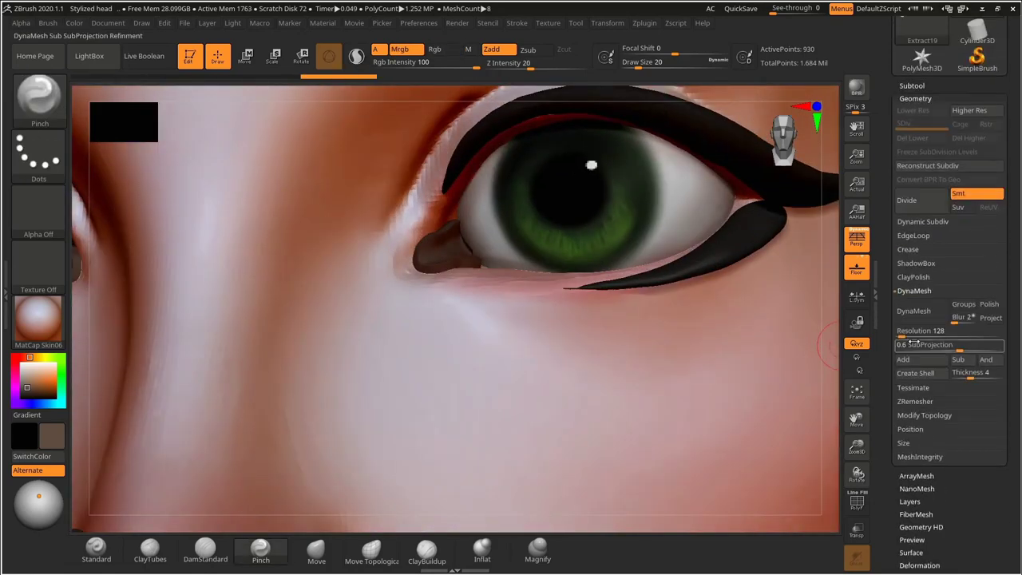
left_click(913, 314)
key("ctrl+z")
left_click_drag(901, 334, 905, 334)
left_click(913, 313)
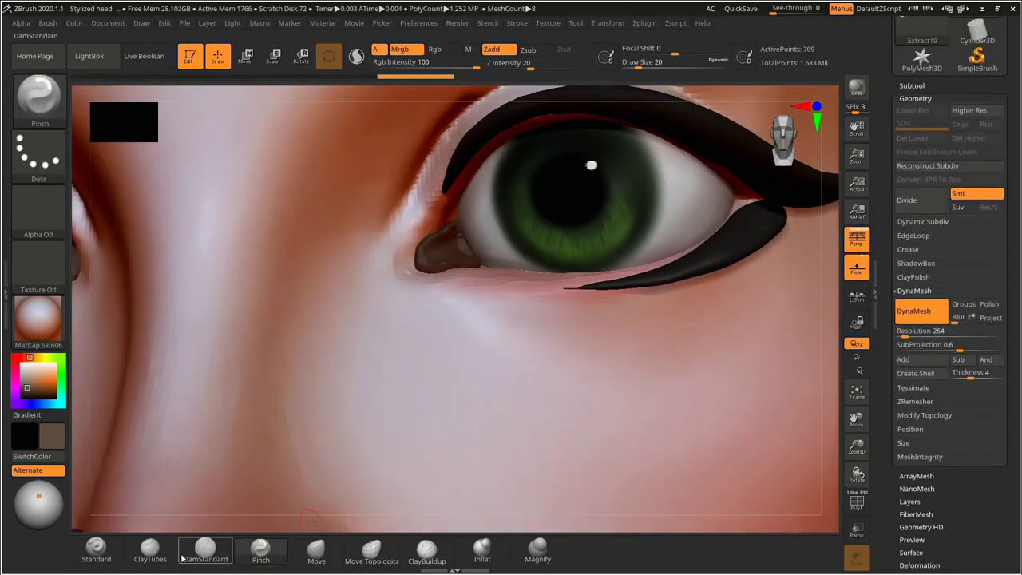
Build up and smooth the tear duct with Inflat and ClayBuildup, and pull its upper part into place with Move.
left_click(471, 564)
key("s")
mouse_move(429, 260)
left_mouse_down()
mouse_move(459, 236)
mouse_move(463, 256)
left_mouse_up()
left_click(427, 551)
key("s")
mouse_move(459, 240)
left_mouse_down("shift")
mouse_move(463, 251)
mouse_move(435, 255)
left_mouse_up("shift")
mouse_move(443, 252)
left_mouse_down()
mouse_move(463, 268)
mouse_move(467, 240)
left_mouse_up()
left_click(317, 550)
key("s")
left_click_drag(462, 242, 458, 235)
Assign the ToyPlastic material to the tear ducts and fill them with a muted red colour.
left_click(38, 321)
left_click(438, 461)
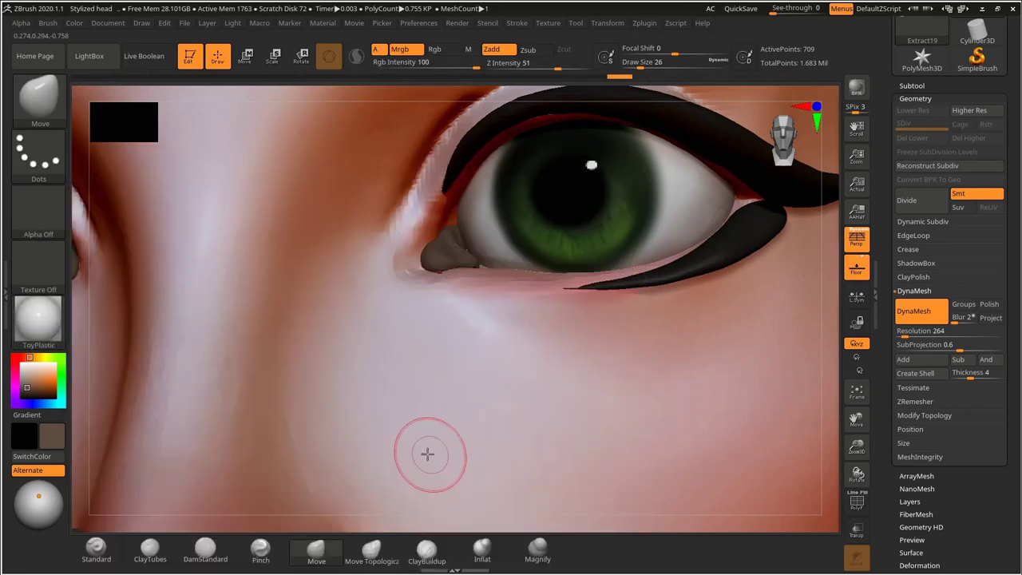
left_click(35, 381)
left_click(21, 358)
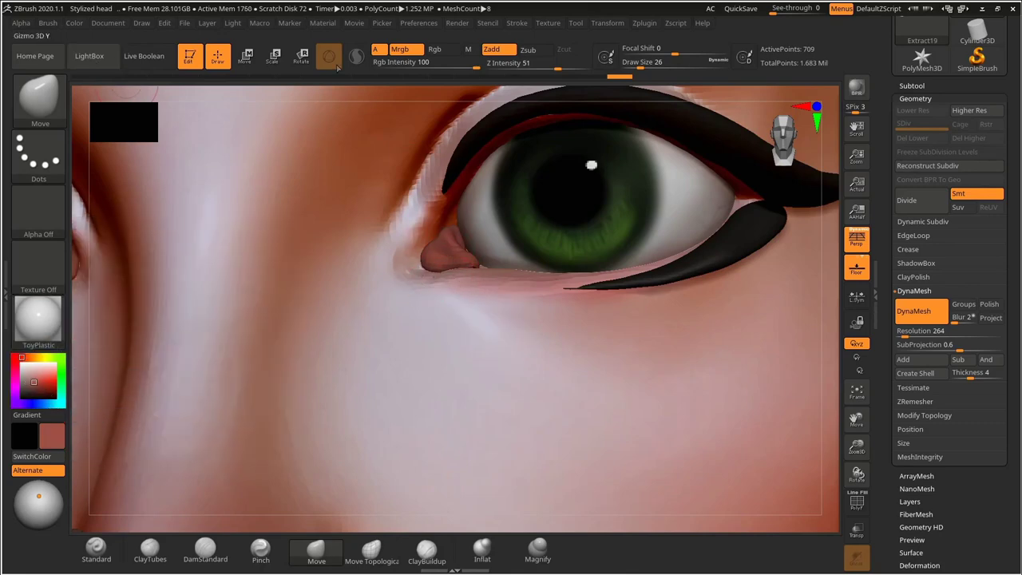
mouse_move(76, 26)
left_click(111, 266)
Fit the tear duct into the inner eye corner with the Move brush, reducing the draw size to 18.
mouse_move(829, 318)
left_mouse_down()
mouse_move(823, 351)
mouse_move(826, 329)
left_mouse_up()
key("s")
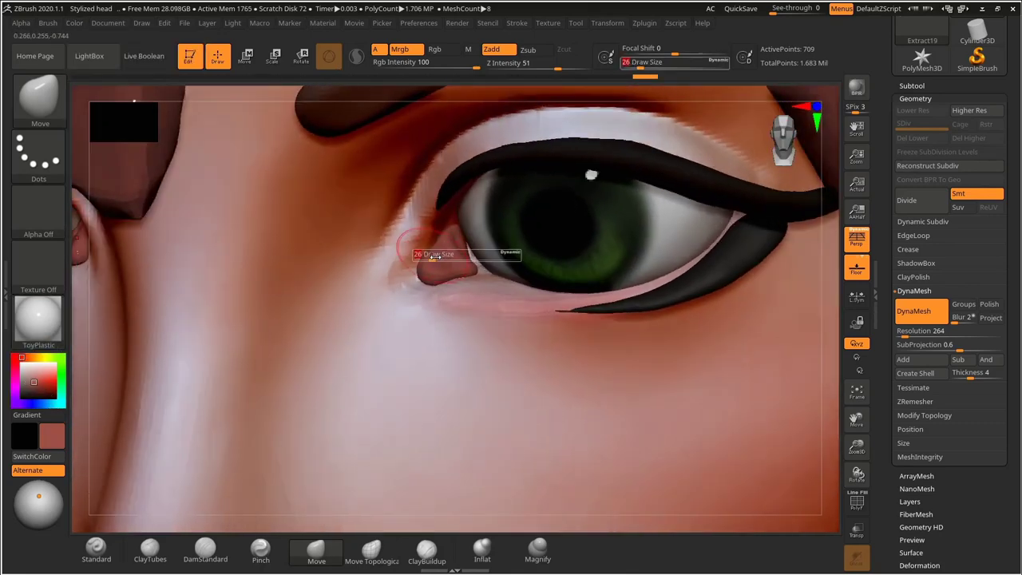
left_click(436, 256)
left_click_drag(426, 281, 431, 278)
left_click_drag(829, 326, 827, 281)
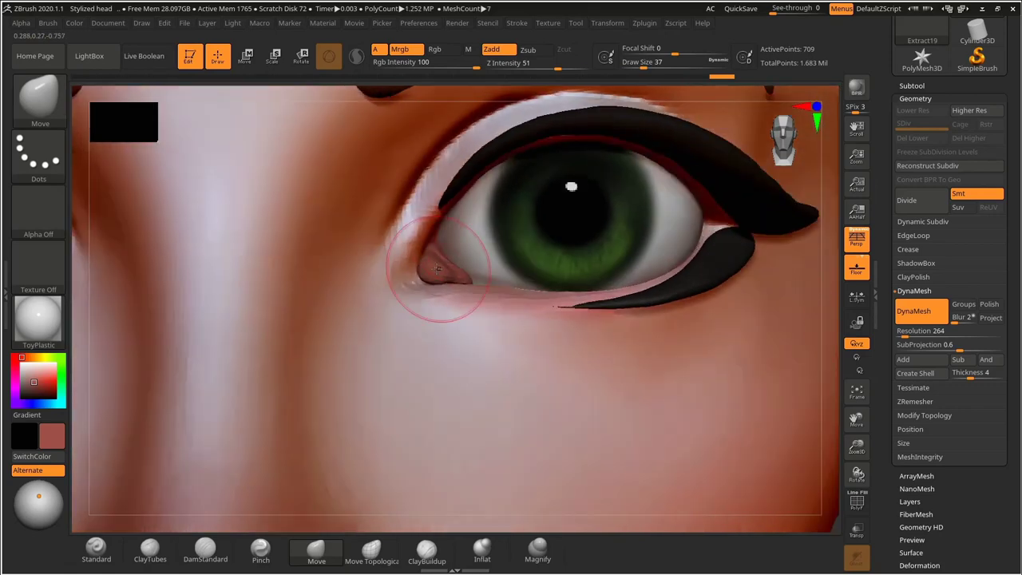
key("s")
left_click_drag(451, 275, 422, 273)
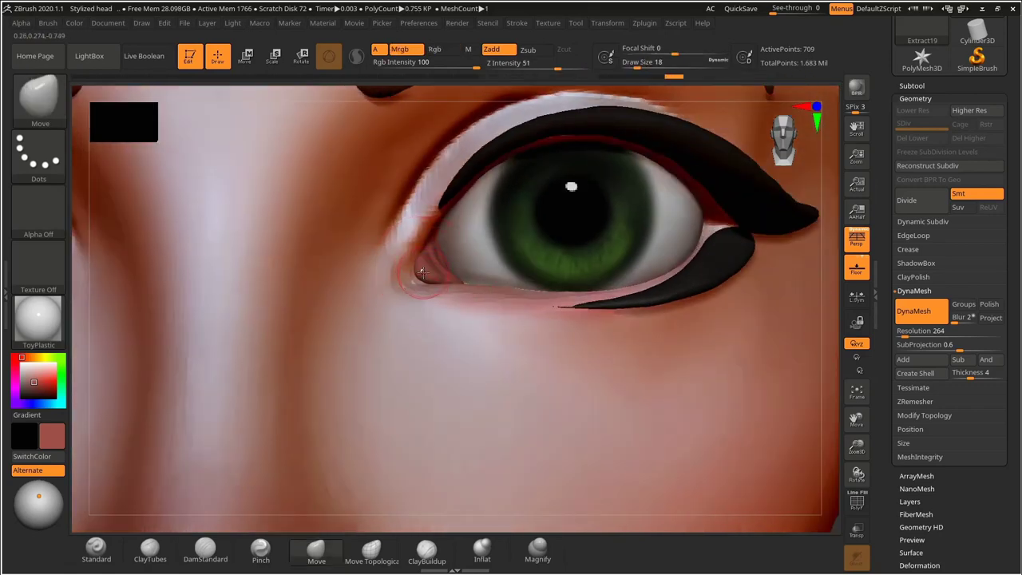
Inflate the tear duct, remesh it at a DynaMesh resolution of 392 and smooth it, undoing the last edit.
left_click(469, 550)
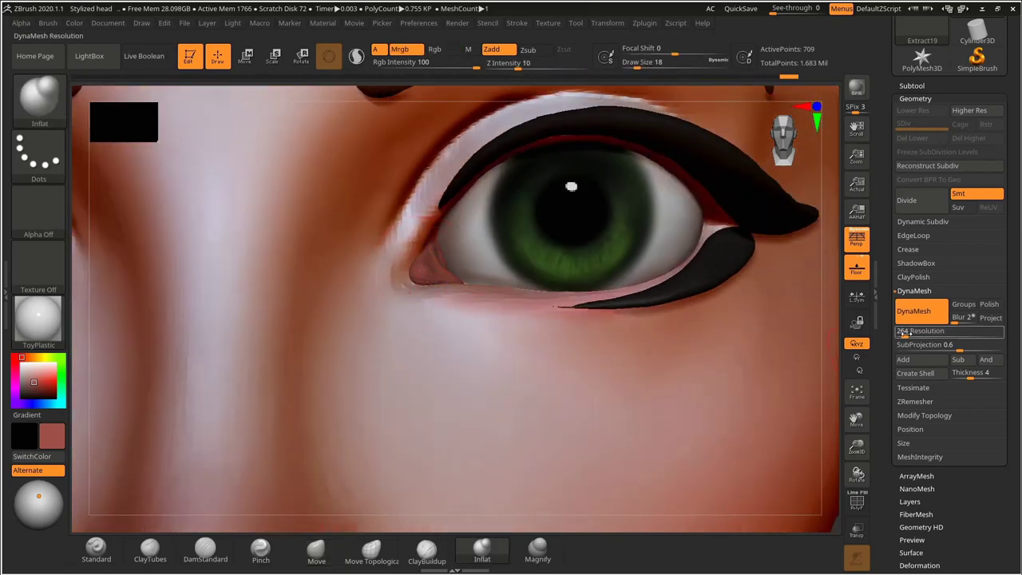
left_click_drag(905, 334, 908, 334)
left_click_drag(831, 280, 715, 276, "alt")
left_click_drag(715, 275, 735, 384, "alt")
left_click_drag(427, 270, 440, 276, "shift")
left_click_drag(831, 310, 795, 313)
key("ctrl+z")
Reshape the tear duct with the Move brush so it sits snugly between the eyeball and the eyelids.
left_click(317, 551)
left_click_drag(423, 277, 450, 272)
mouse_move(831, 289)
left_mouse_down()
mouse_move(862, 292)
mouse_move(853, 292)
left_mouse_up()
left_click_drag(435, 270, 429, 268)
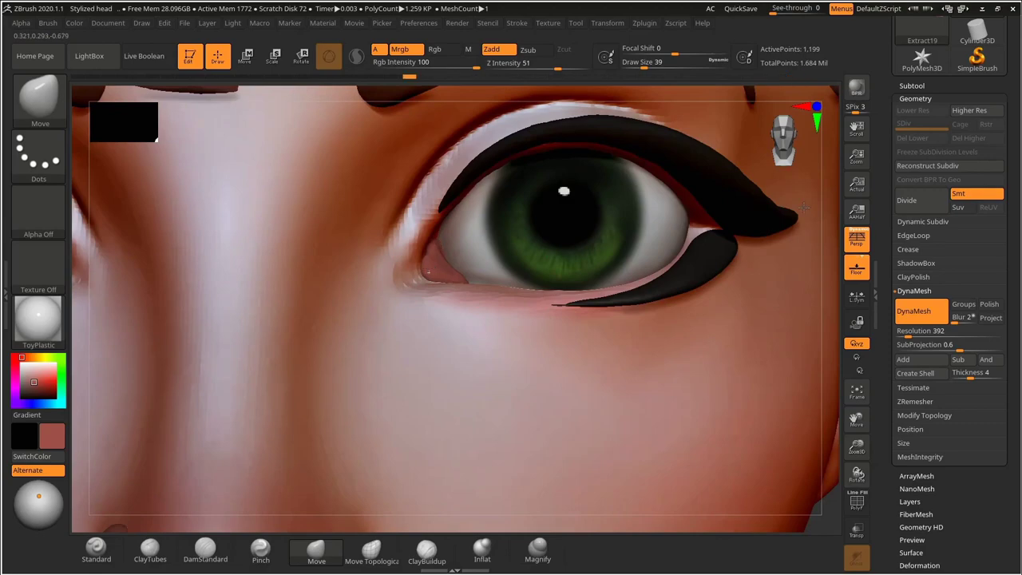
mouse_move(829, 268)
left_mouse_down()
mouse_move(826, 230)
mouse_move(809, 278)
mouse_move(813, 215)
mouse_move(813, 279)
left_mouse_up()
Carve the skin around the inner eye corner on the head with a small DamStandard brush.
left_click(215, 549)
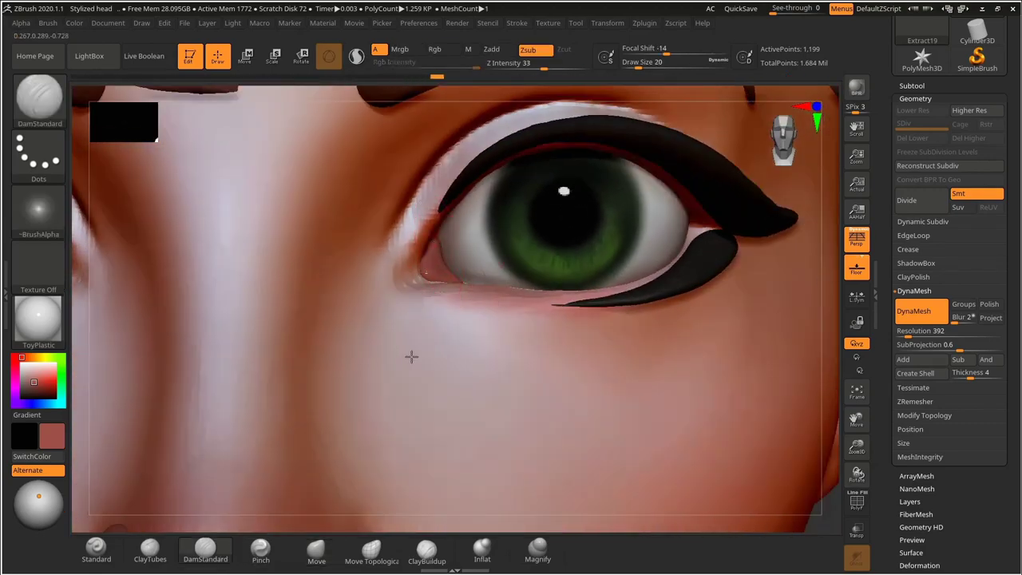
key("s")
left_click_drag(397, 272, 402, 273)
left_click(432, 311, "alt")
left_click_drag(833, 326, 808, 400, "alt")
key("s")
left_click_drag(418, 260, 411, 260)
left_click_drag(416, 268, 411, 277)
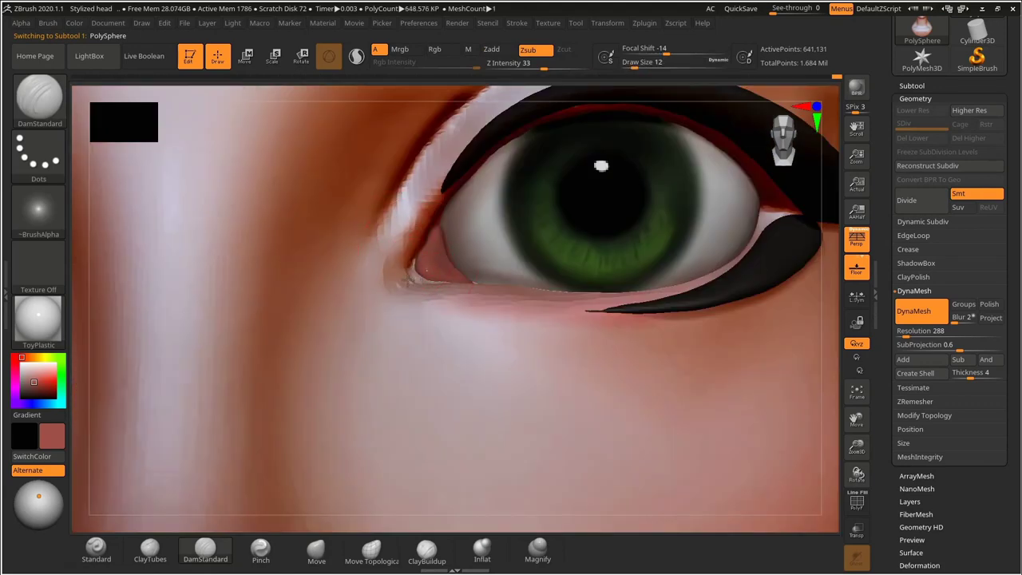
Nudge the tear duct with Move, reselect the head and carve the lower eyelid beside it with DamStandard at draw size 14.
left_click(316, 551)
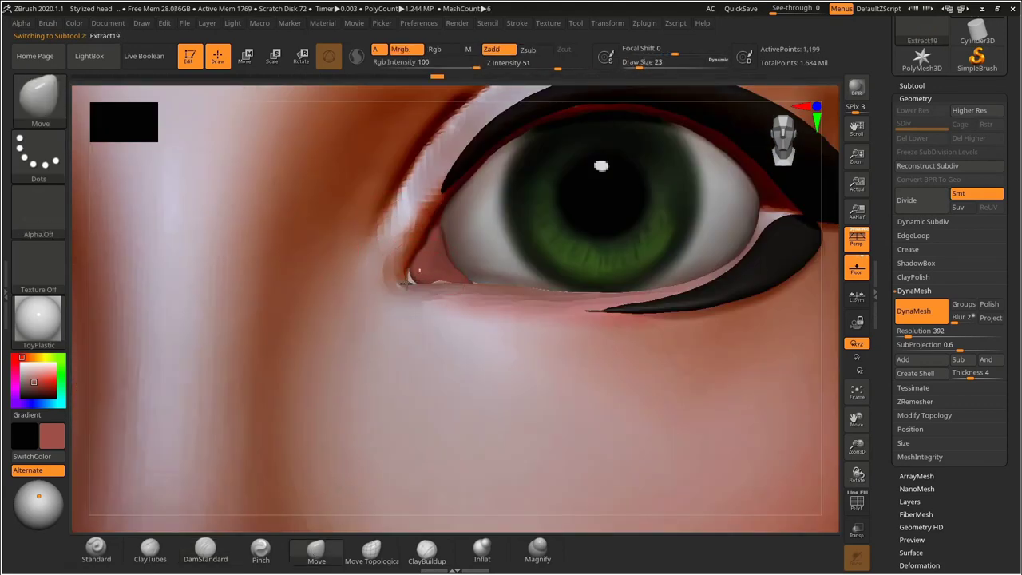
left_click(475, 431, "alt")
left_click(210, 549)
key("s")
left_click_drag(460, 280, 456, 281)
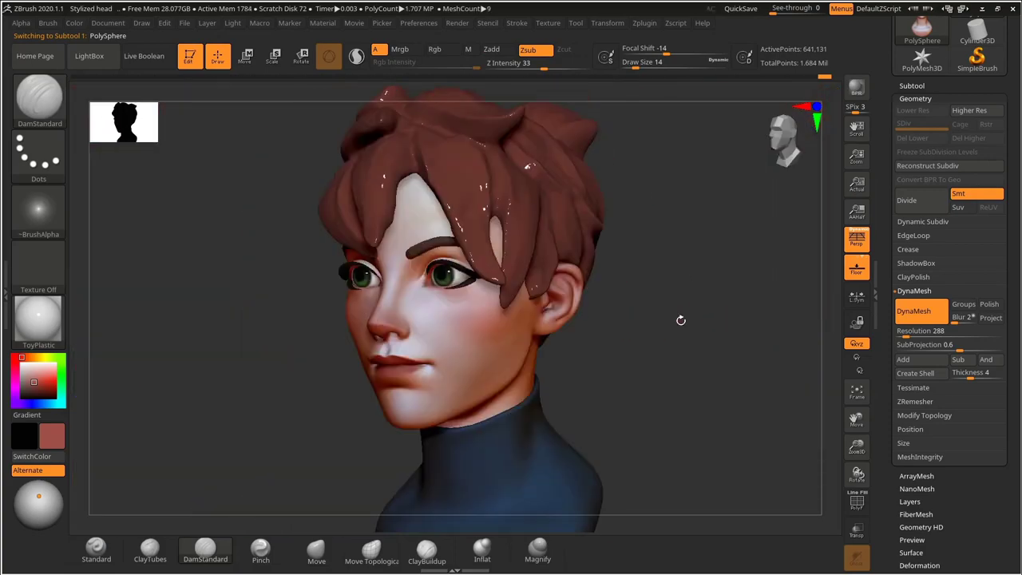
Try a Move brush nudge at the head's inner eye corner, undo it and select the tear duct.
left_click_drag(679, 320, 726, 386)
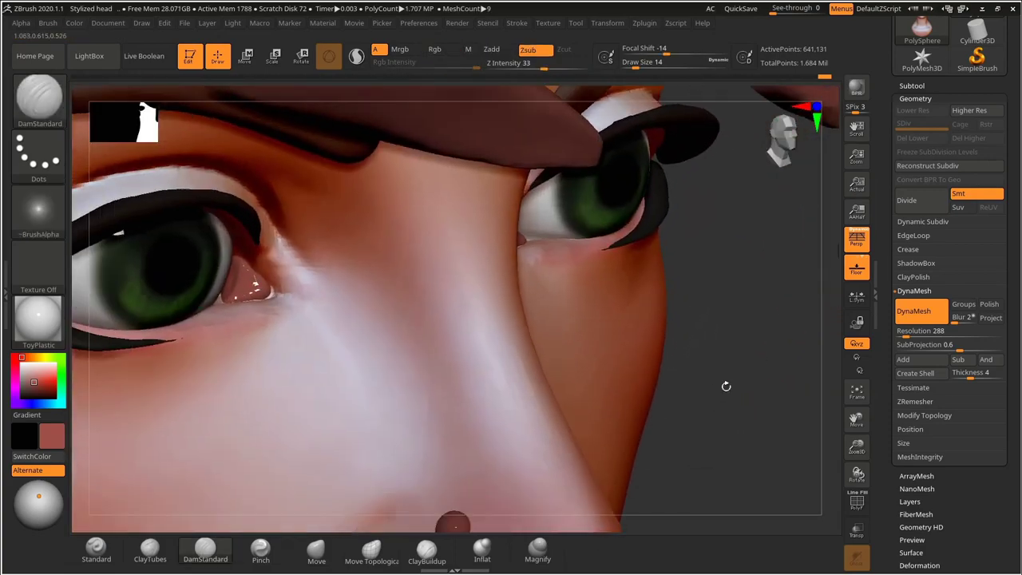
left_click(316, 551)
key("ctrl+z")
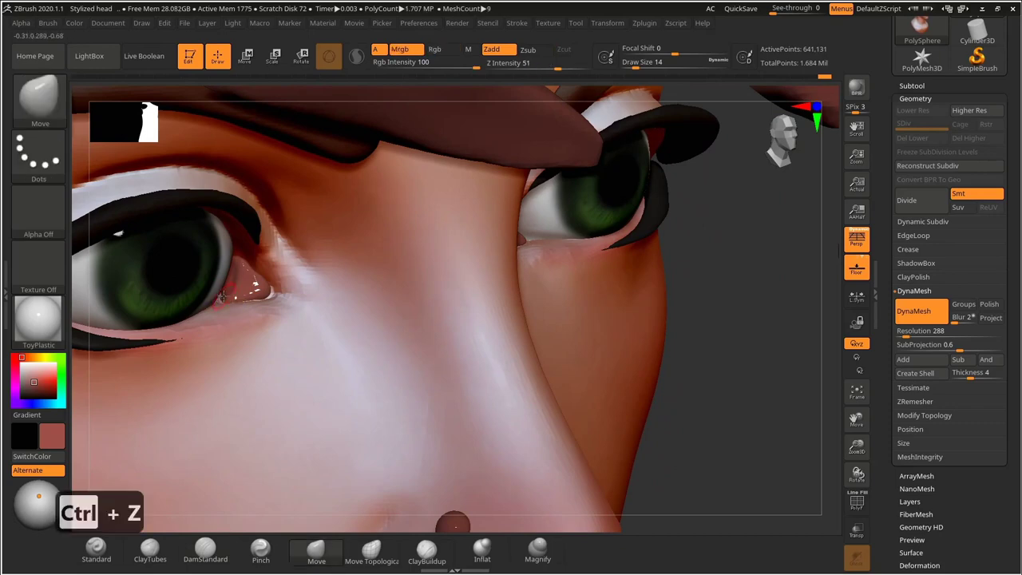
left_click(218, 298, "alt")
left_click_drag(715, 339, 619, 331, "shift")
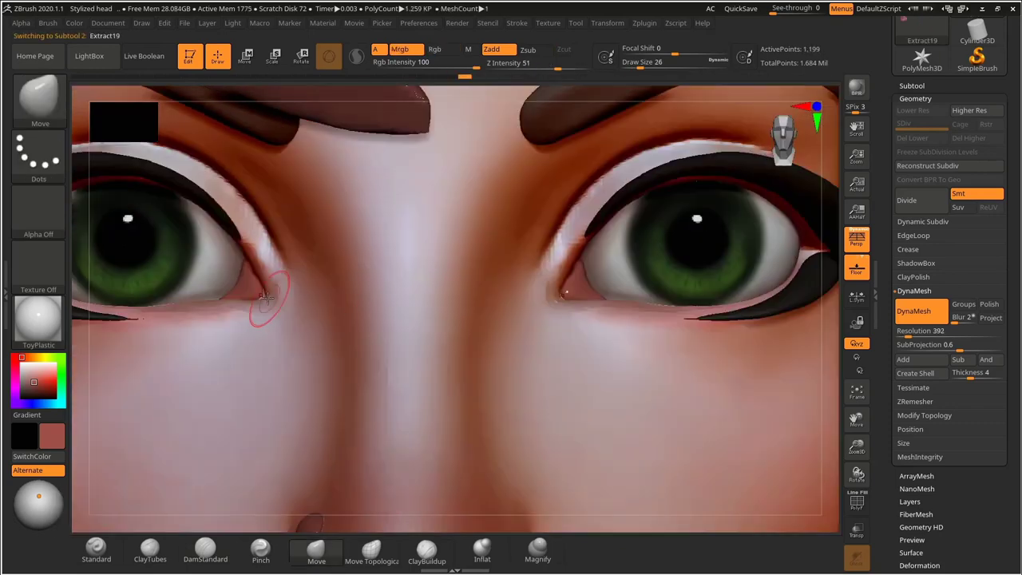
Plump the tear duct with the Inflat brush at draw size 20 and smooth its surface.
left_click(482, 551)
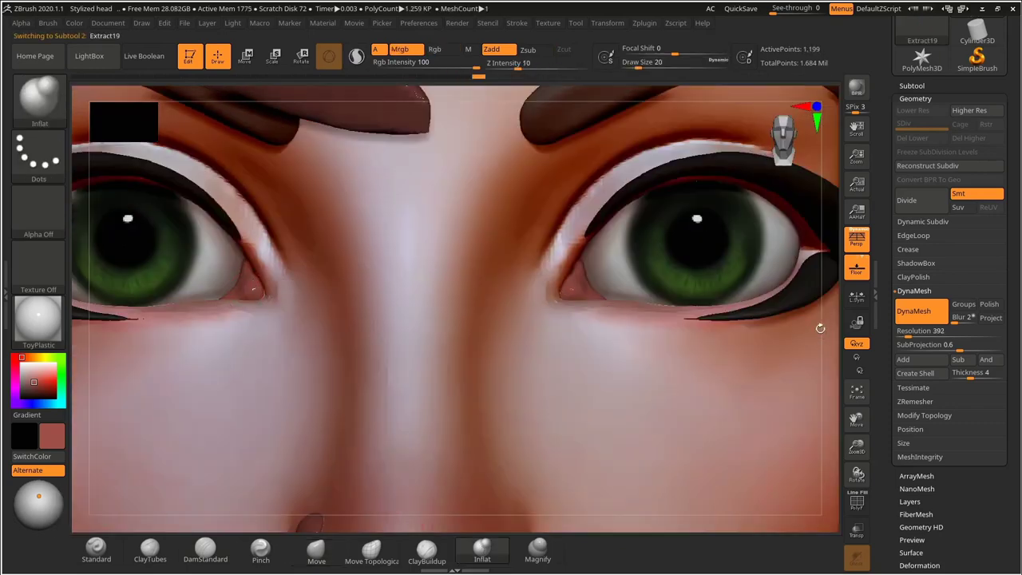
left_click_drag(820, 329, 723, 340)
left_click_drag(255, 292, 252, 297, "shift")
mouse_move(695, 471)
left_mouse_down()
mouse_move(724, 386)
mouse_move(800, 443)
left_mouse_up()
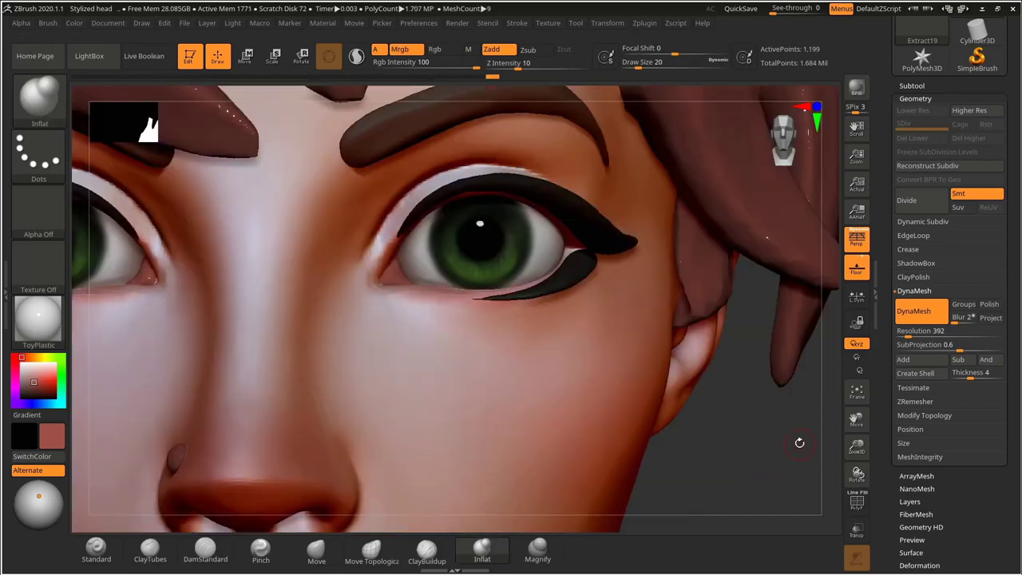
Adjust the head around the inner eye corner with Move at draw size 41, then try DamStandard there and undo the strokes.
key("b")
key("m")
key("v")
left_click_drag(725, 439, 759, 469, "alt")
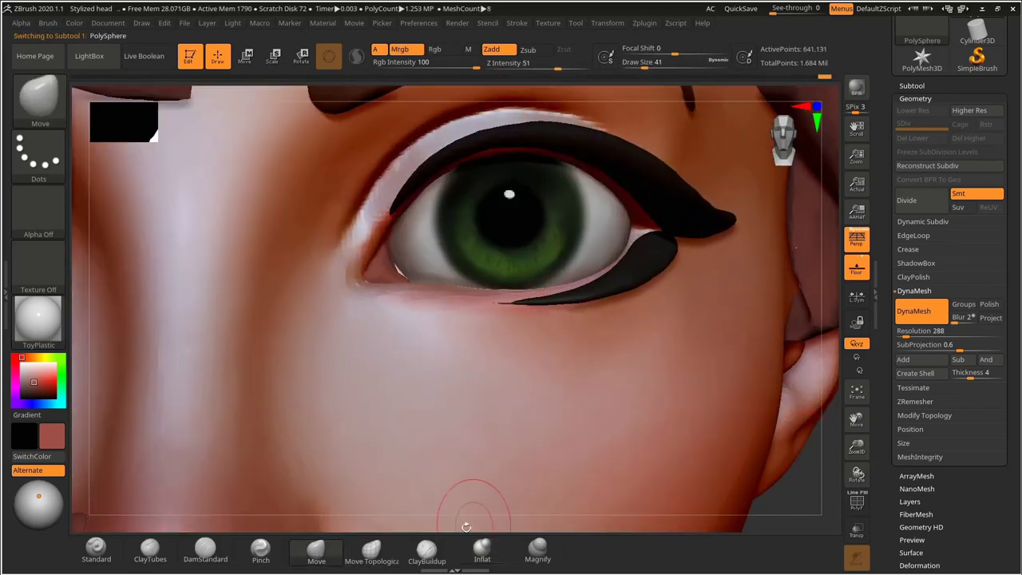
left_click(205, 551)
key("ctrl+z")
key("ctrl+z")
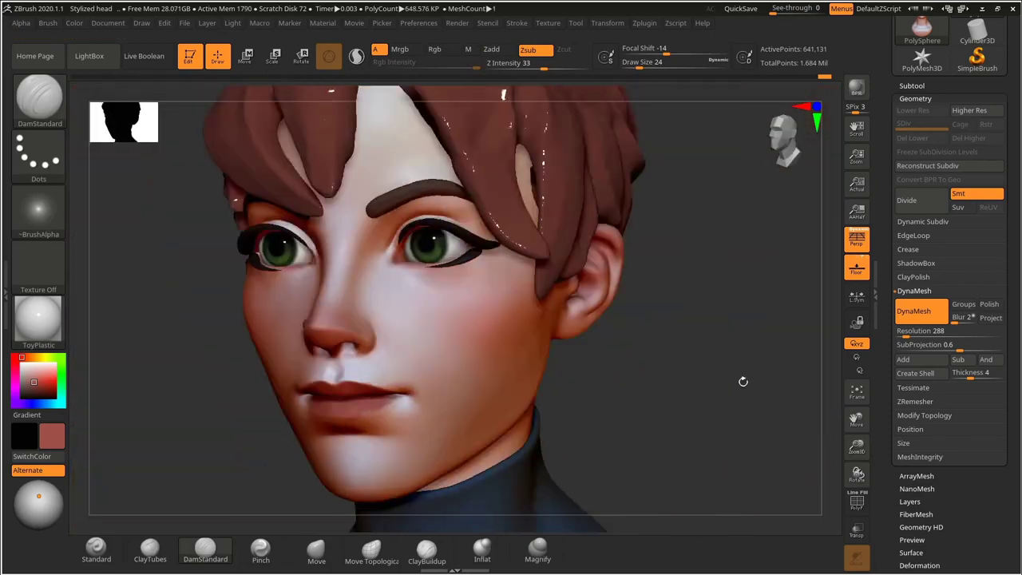
Change the display material from ToyPlastic to MatCap Skin06.
left_click_drag(743, 382, 639, 383, "alt")
left_click(38, 321)
left_click(550, 278)
left_click_drag(695, 295, 711, 343, "alt")
left_click_drag(710, 343, 448, 303)
mouse_move(80, 320)
left_mouse_down()
mouse_move(108, 343)
mouse_move(671, 376)
mouse_move(639, 408)
mouse_move(651, 360)
left_mouse_up()
Select the hair and pinch the edge between the front fringe strands with the Pinch brush at draw size 94.
key("s")
left_click(409, 279)
left_click(428, 268, "alt")
mouse_move(591, 344)
left_mouse_down("alt")
mouse_move(538, 271)
mouse_move(636, 304)
mouse_move(623, 340)
left_mouse_up("alt")
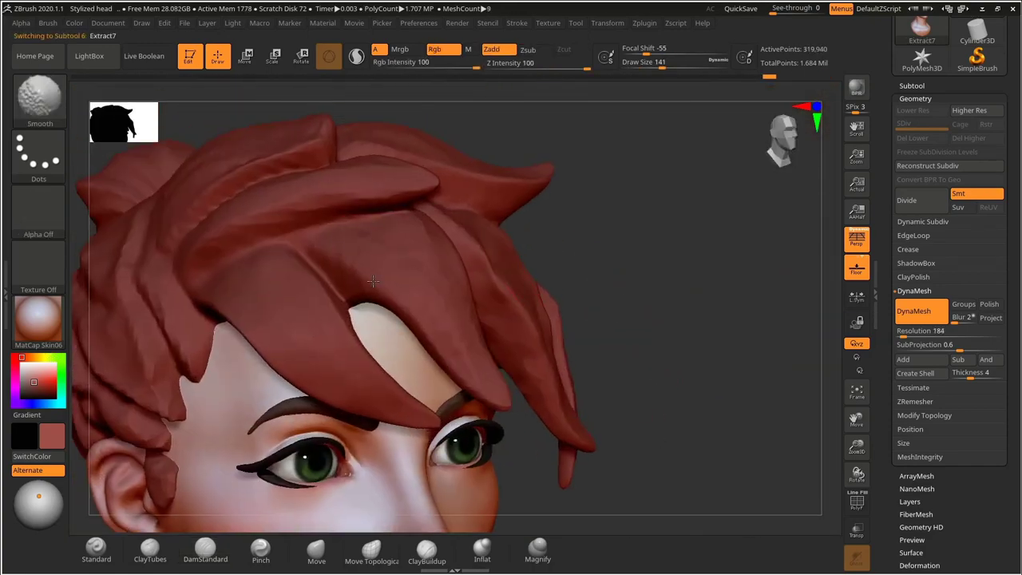
left_click(261, 550)
key("s")
left_click(343, 261)
left_click_drag(349, 280, 403, 327)
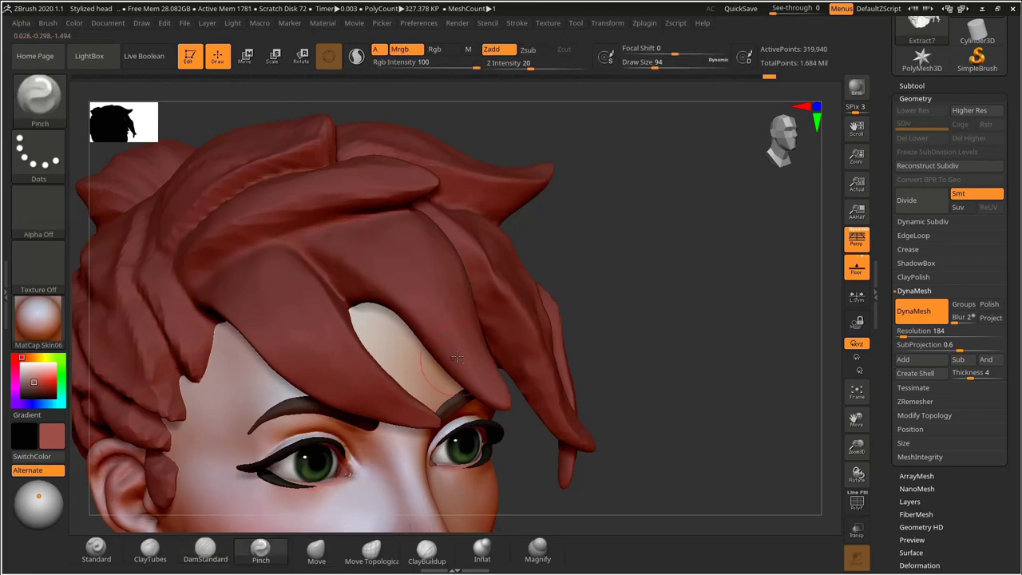
Undo the last pinch and tighten the creases around the fringe strands using Pinch at draw sizes 67 and 70.
key("ctrl+z")
key("s")
left_click(351, 265)
mouse_move(663, 247)
left_mouse_down()
mouse_move(611, 295)
mouse_move(501, 260)
mouse_move(704, 199)
left_mouse_up()
key("ctrl+z")
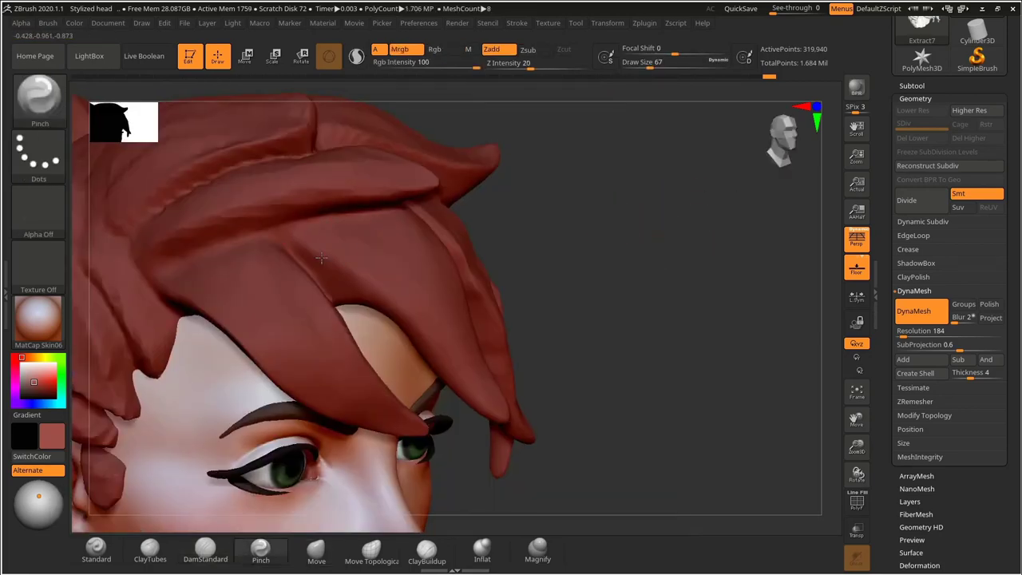
key("ctrl+z")
left_click_drag(595, 210, 431, 248)
left_click_drag(650, 217, 613, 211)
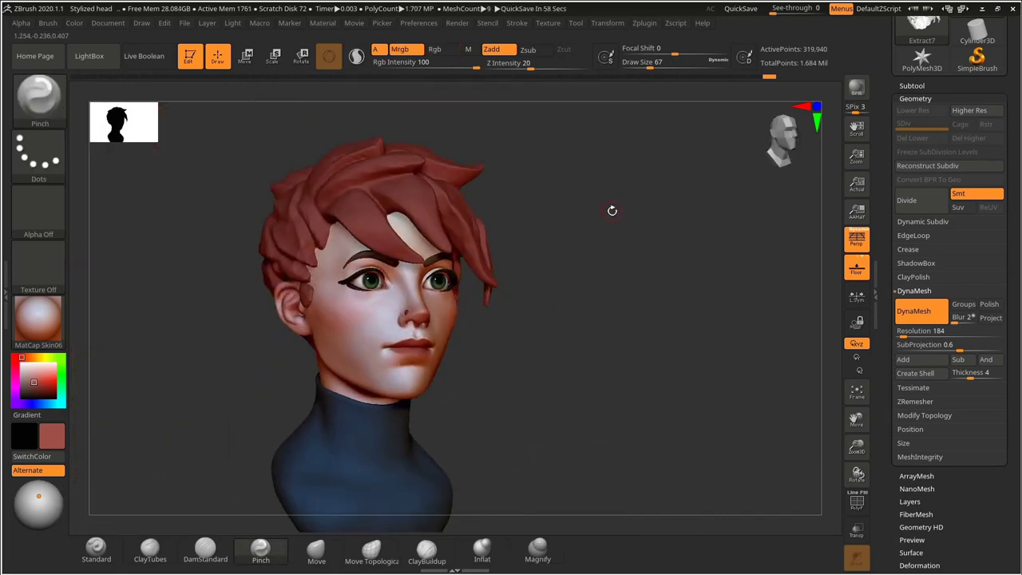
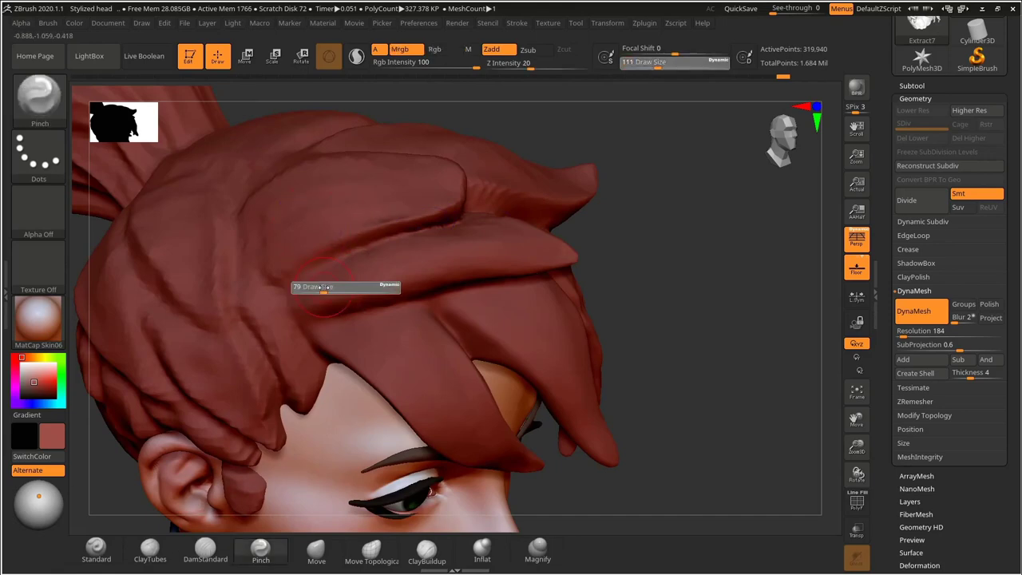
key("ctrl+s")
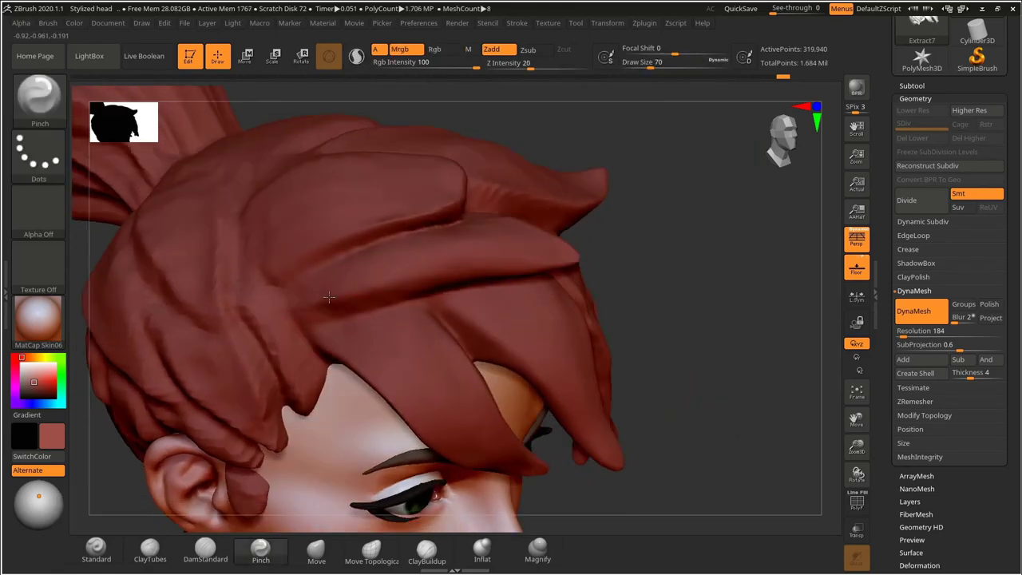
key("ctrl+z")
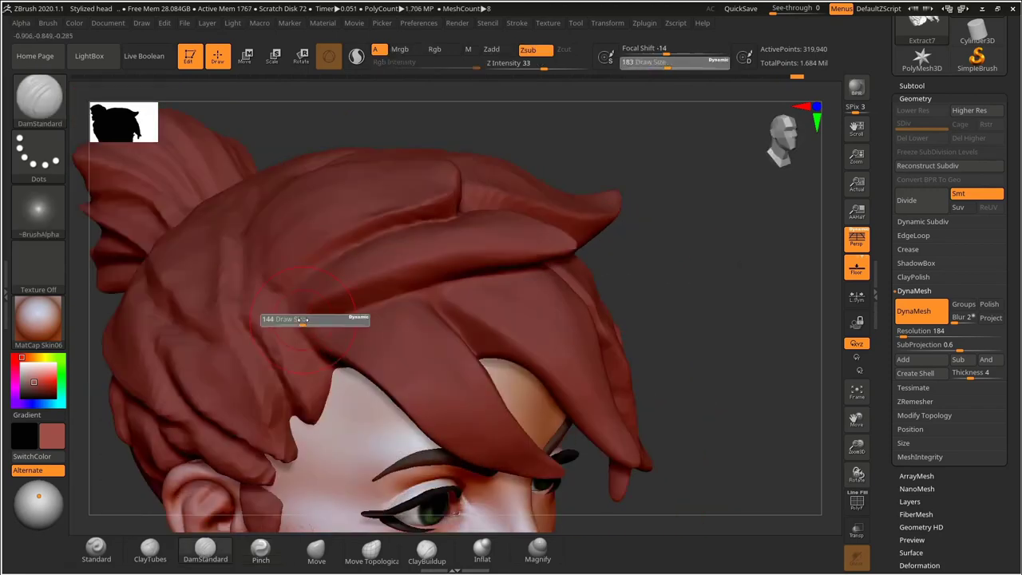
Carve the grooves beneath the large swept strand and into the fringe with DamStandard at draw size 94, undoing unwanted strokes.
key("ctrl+z")
left_click_drag(310, 317, 435, 289)
key("ctrl+z")
left_click(517, 24)
left_click(551, 239)
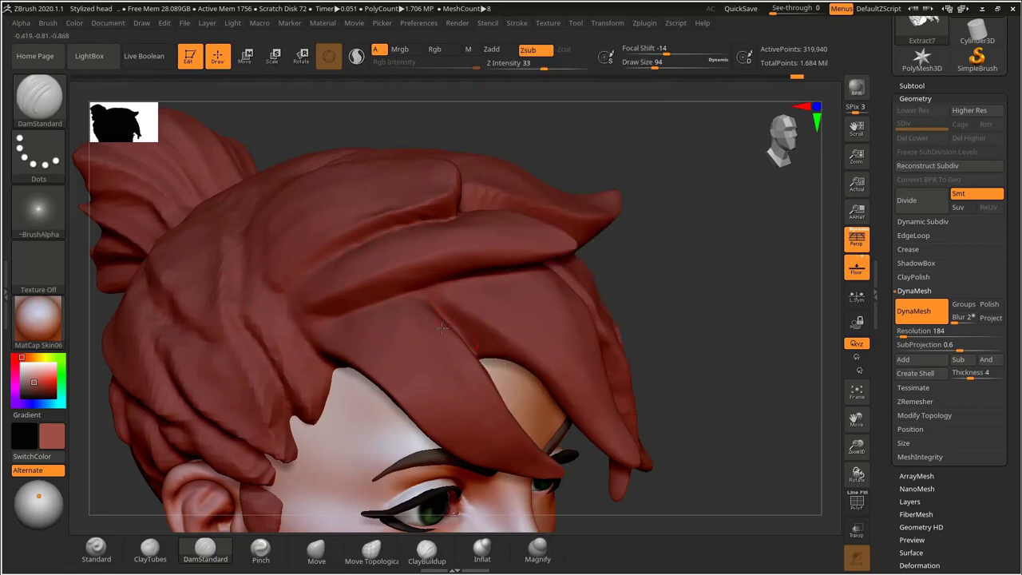
key("ctrl+z")
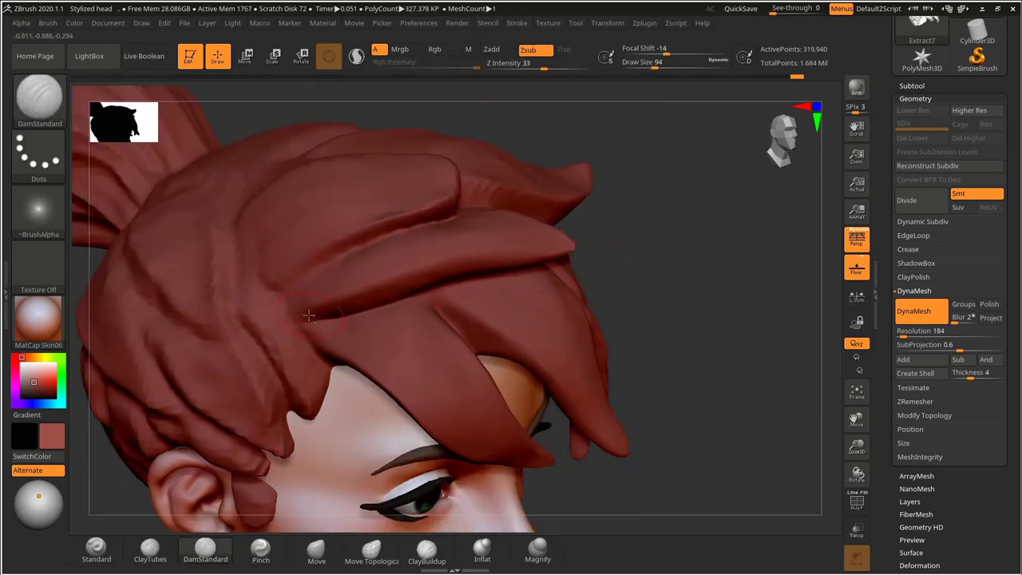
key("ctrl")
key("ctrl+z")
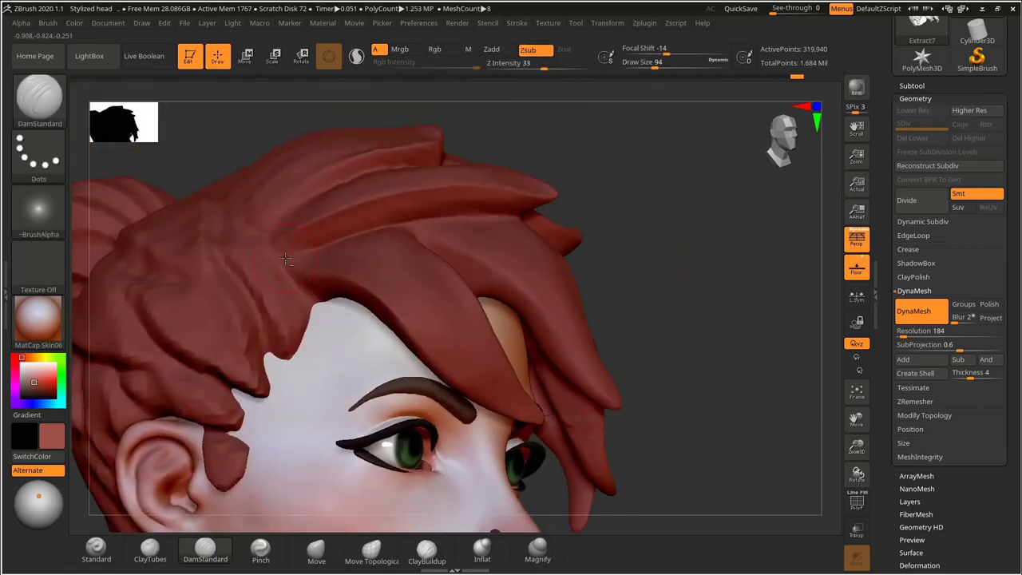
key("ctrl+z")
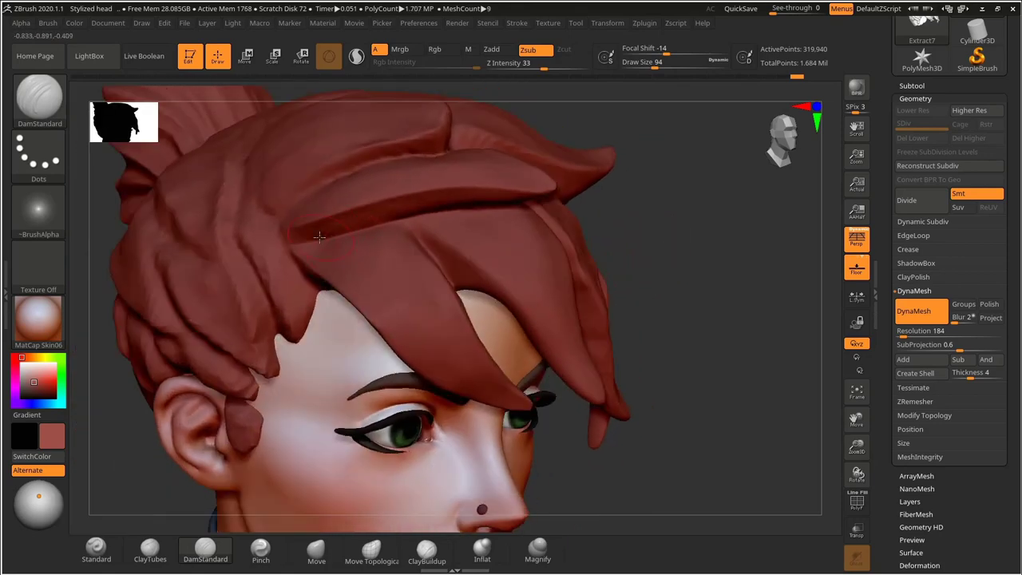
key("ctrl+z")
Smooth the broad strand on top of the head and define its rear outline with DamStandard at draw size 91.
left_click_drag(611, 239, 703, 259)
key("shift")
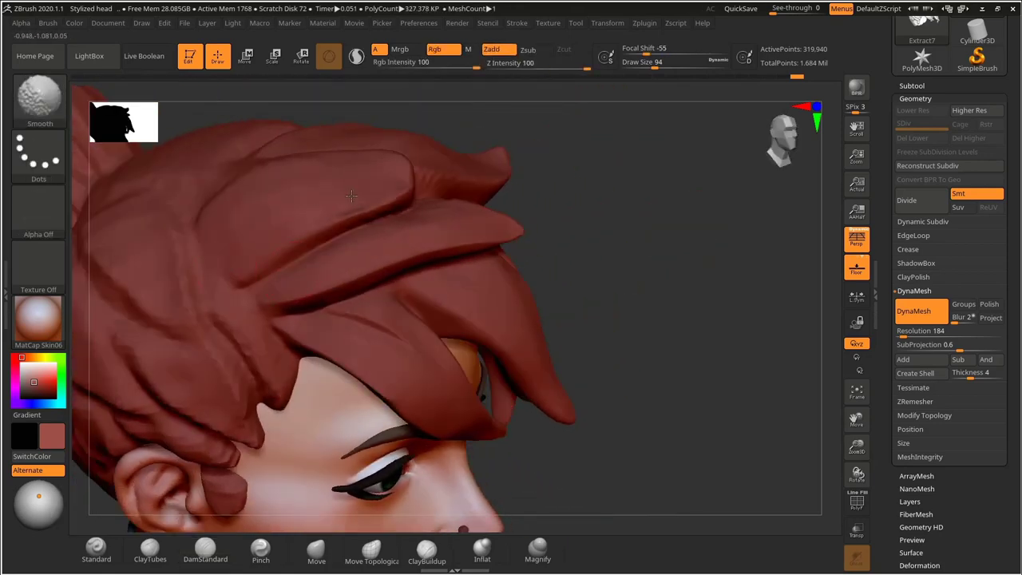
left_click_drag(349, 159, 338, 166, "shift")
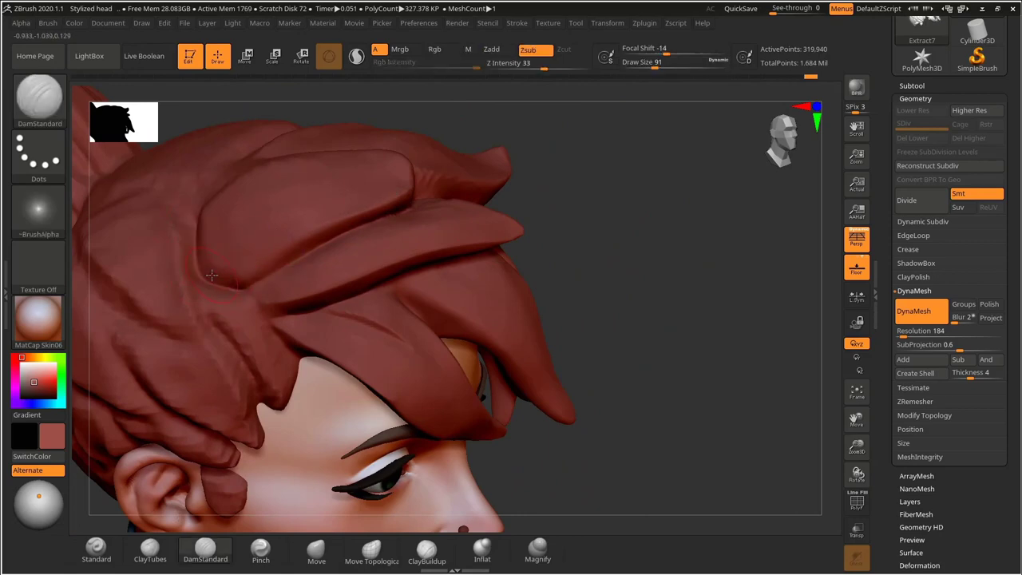
key("ctrl+z")
Refine the upper edge of the broad top strand with DamStandard, undoing one stroke and smoothing along the edge.
left_click_drag(587, 207, 583, 308)
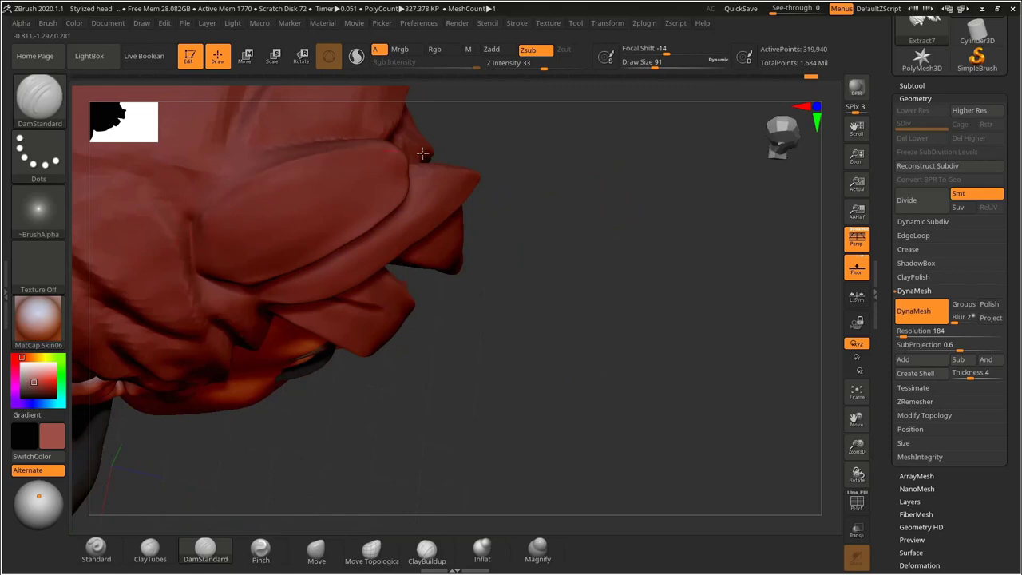
left_click_drag(491, 152, 535, 212)
mouse_move(200, 204)
left_mouse_down()
mouse_move(287, 139)
mouse_move(347, 114)
left_mouse_up()
key("ctrl+z")
left_click_drag(471, 102, 428, 97)
key("shift")
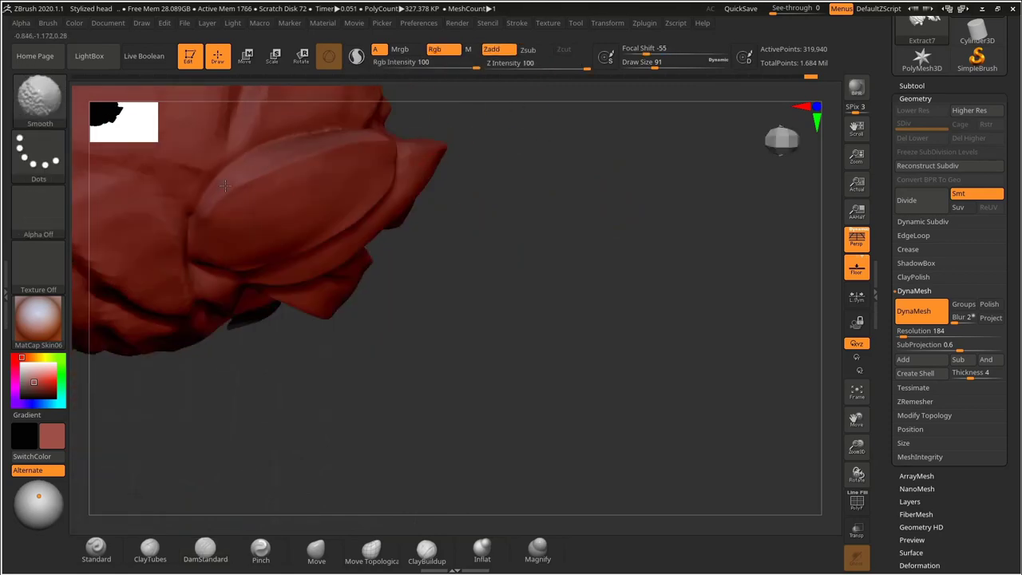
left_click_drag(225, 186, 313, 139, "shift")
mouse_move(468, 267)
left_mouse_down()
mouse_move(461, 180)
mouse_move(530, 184)
mouse_move(553, 209)
left_mouse_up()
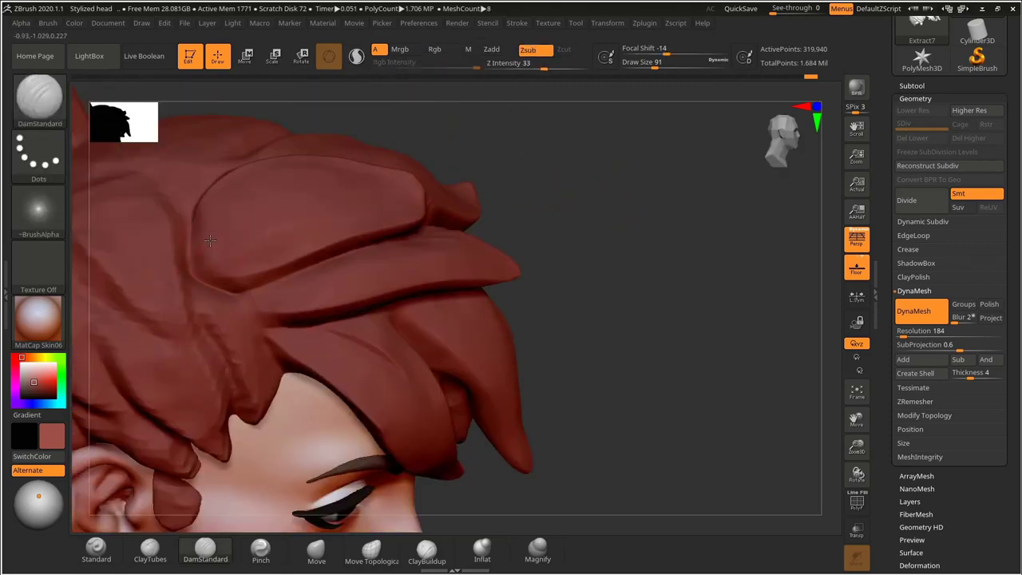
Carve and smooth the surface of the broad top strand, undoing the last stroke.
left_click_drag(238, 235, 278, 214)
left_click_drag(551, 157, 563, 189)
key("shift")
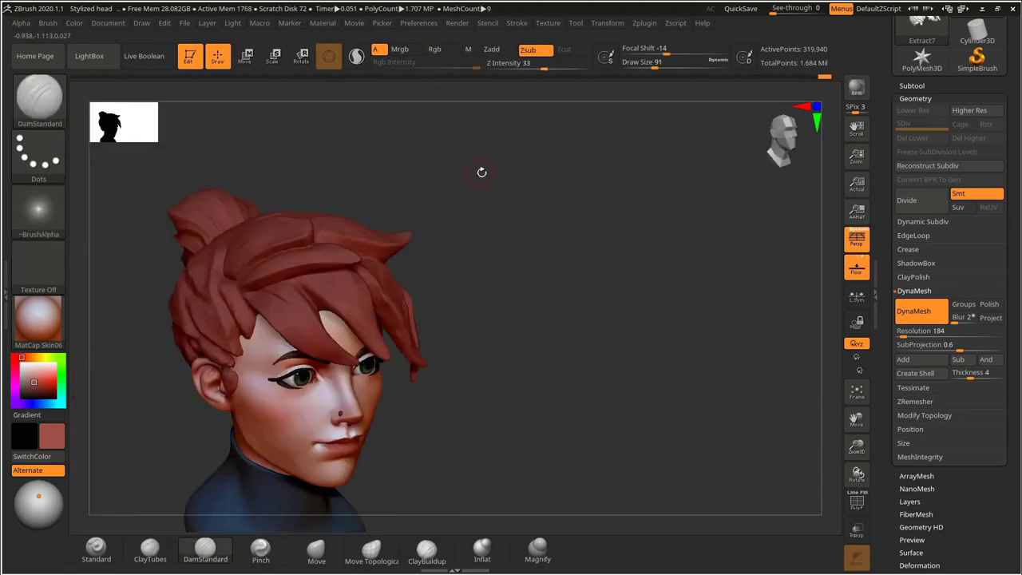
mouse_move(481, 171)
right_mouse_down("alt")
mouse_move(529, 178)
mouse_move(277, 277)
right_mouse_up("alt")
key("ctrl+z")
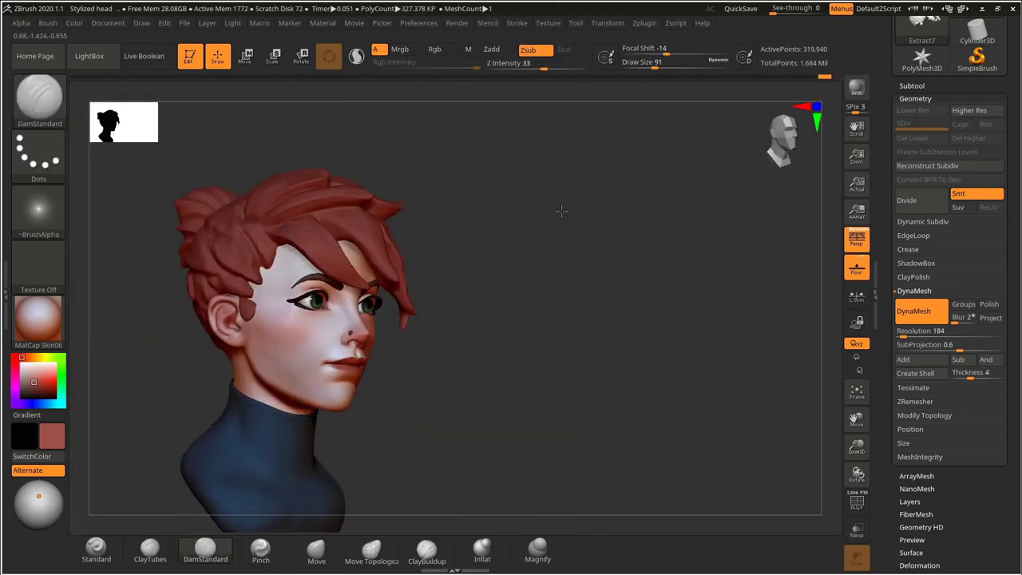
Sharpen the crease where the two front fringe strands part with DamStandard at draw size 91, undoing unwanted strokes.
right_click_drag(677, 210, 663, 310, "alt")
left_click_drag(662, 310, 666, 324)
right_click_drag(667, 324, 635, 298, "alt")
left_click_drag(634, 298, 716, 385)
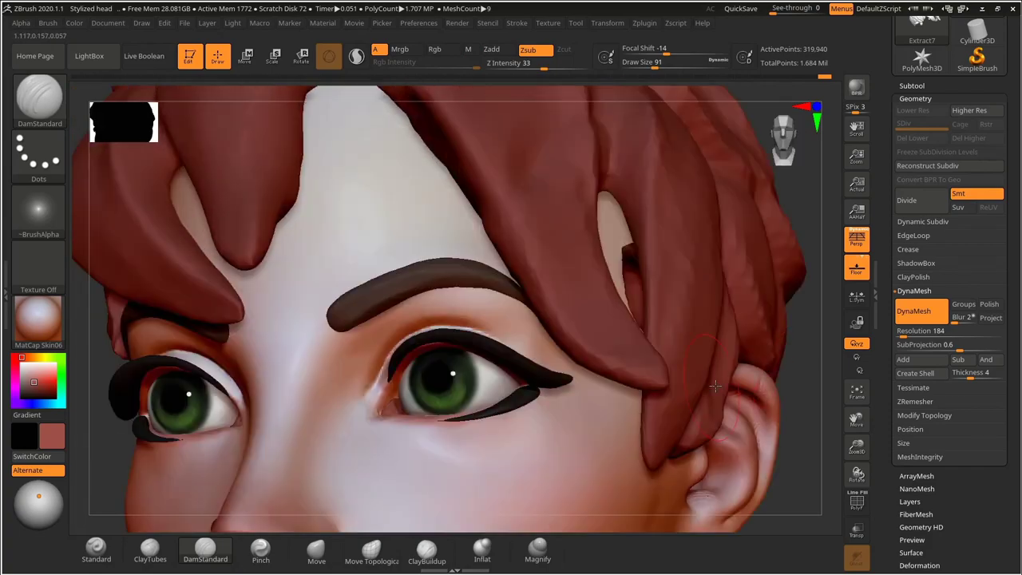
left_click_drag(801, 352, 743, 278)
key("ctrl+z")
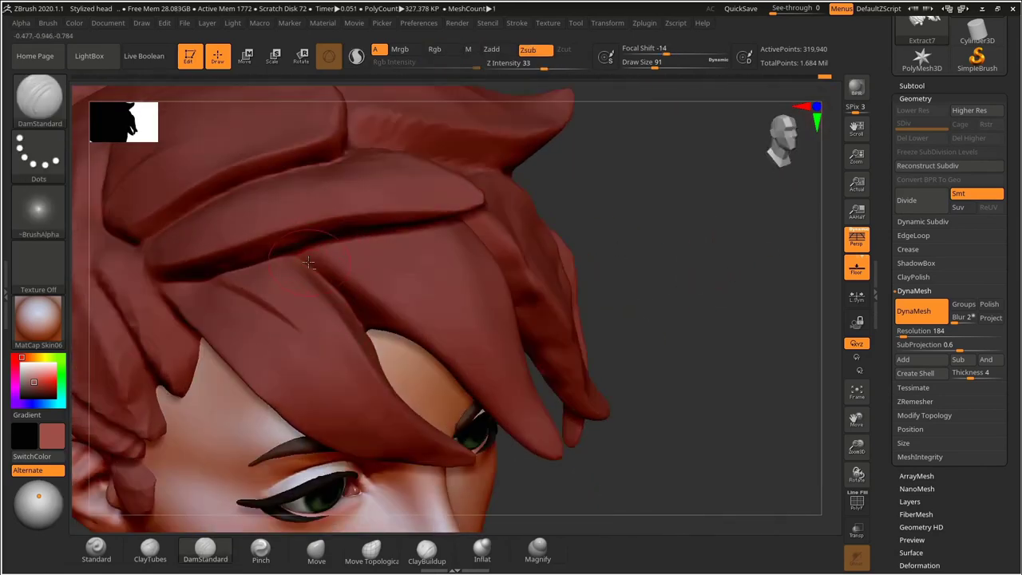
key("ctrl+z")
left_click_drag(621, 302, 495, 238)
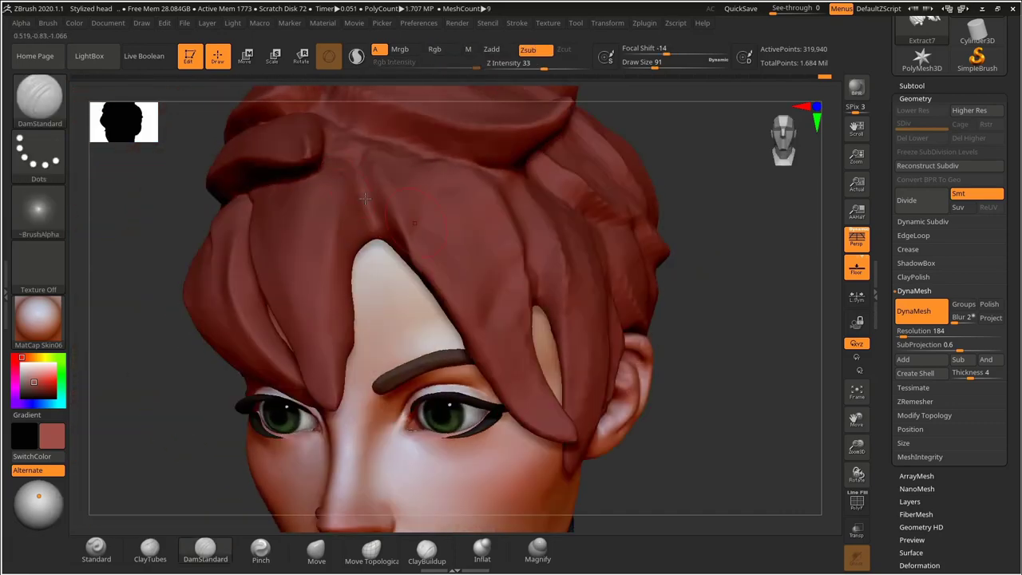
Undo the latest fringe strokes and rework the strand roots above the forehead with DamStandard.
key("ctrl+z")
key("ctrl+z")
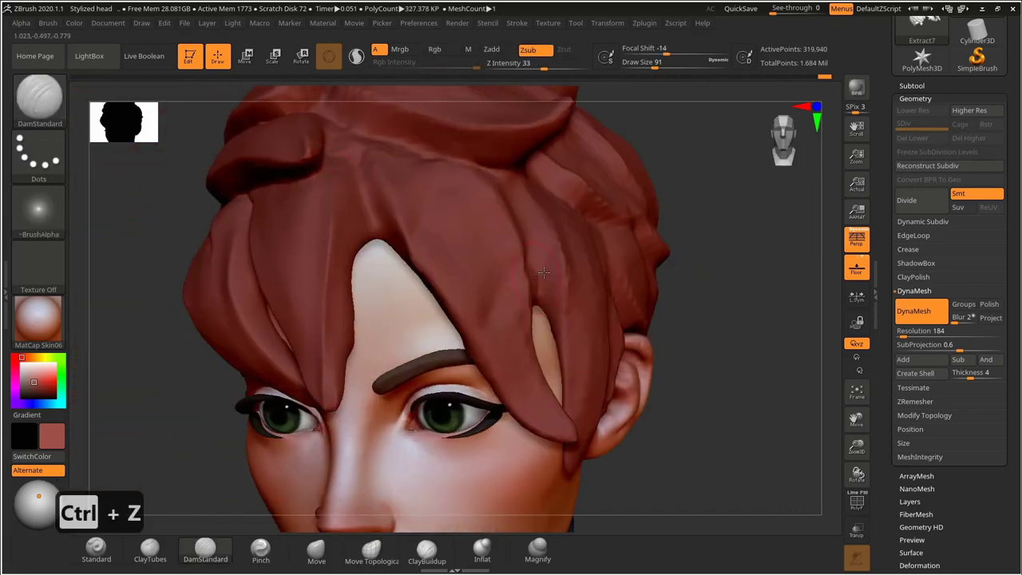
left_click_drag(694, 276, 667, 324)
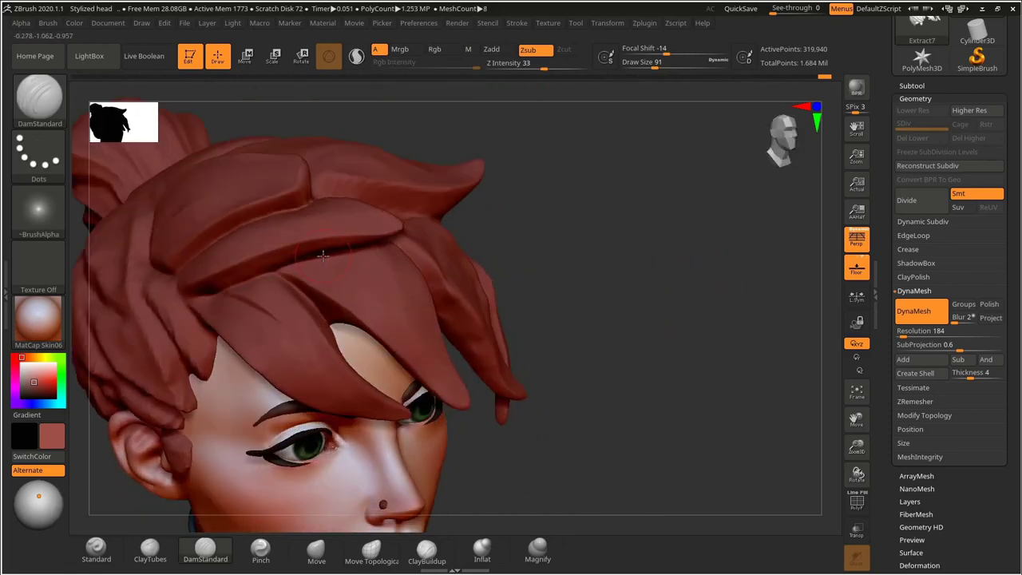
key("ctrl+z")
Carve fine strand lines into the outer fringe lock below the swept strand, undoing unwanted strokes.
left_click_drag(524, 249, 505, 220)
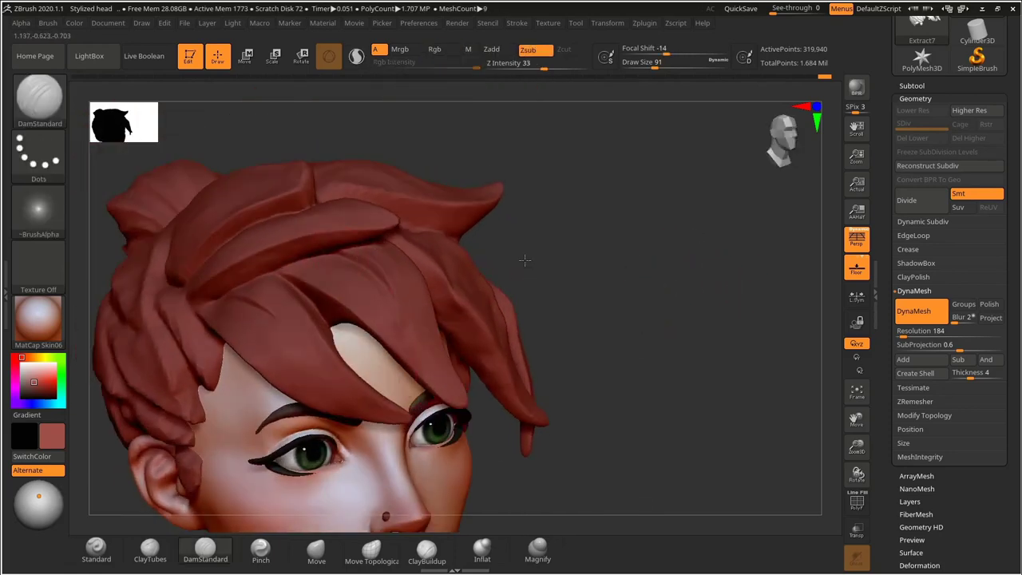
left_click_drag(524, 261, 534, 279)
key("ctrl+z")
key("ctrl+z")
mouse_move(575, 239)
left_mouse_down("alt")
mouse_move(587, 276)
mouse_move(559, 304)
mouse_move(594, 181)
mouse_move(577, 192)
left_mouse_up("alt")
key("ctrl+z")
mouse_move(703, 255)
left_mouse_down()
mouse_move(665, 259)
mouse_move(771, 249)
left_mouse_up()
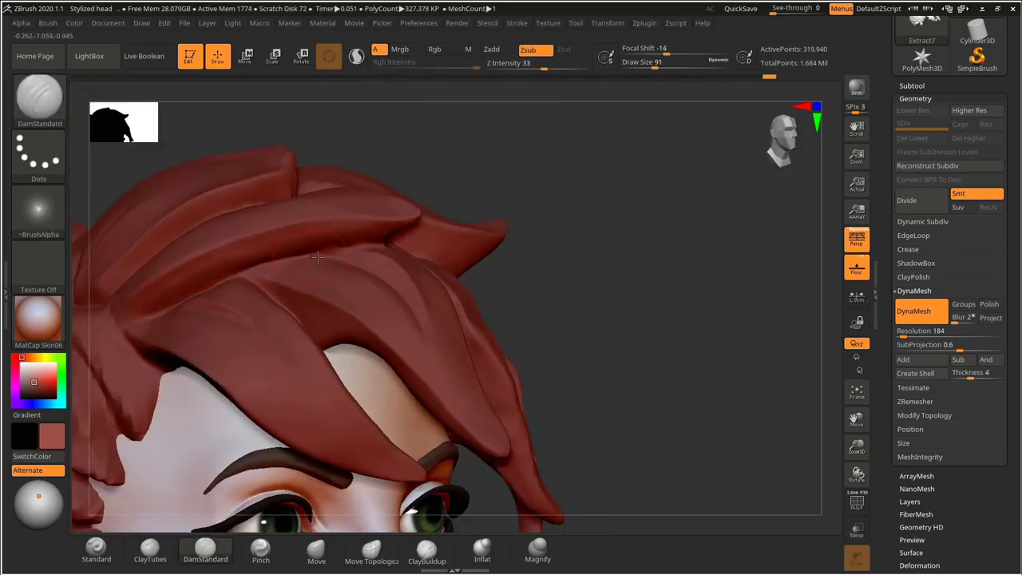
Flatten the surfaces of the swept top strands with the TrimDynamic brush, using draw sizes 91 and 133.
left_click_drag(616, 244, 569, 297)
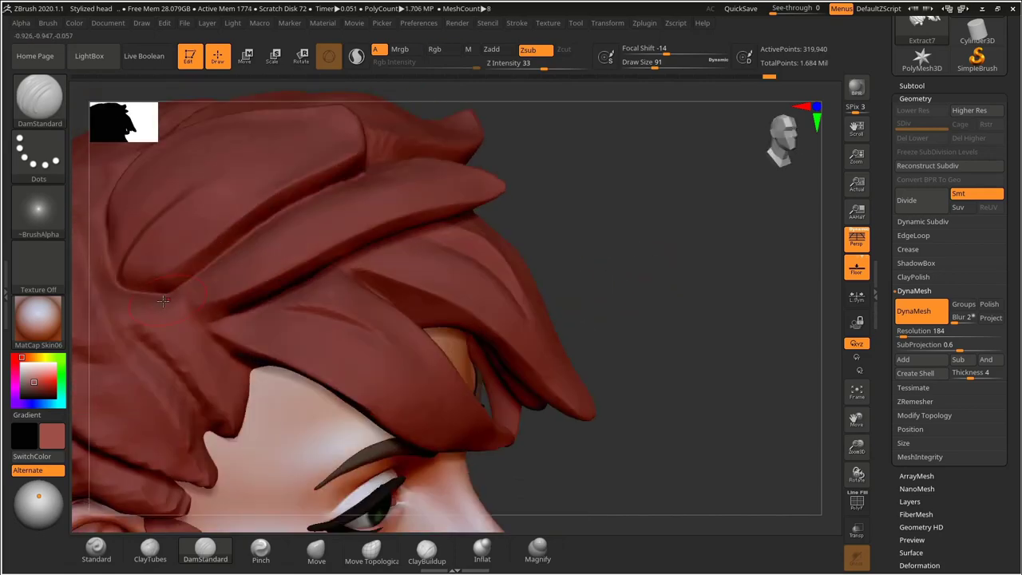
left_click_drag(617, 231, 688, 291)
left_click(41, 107)
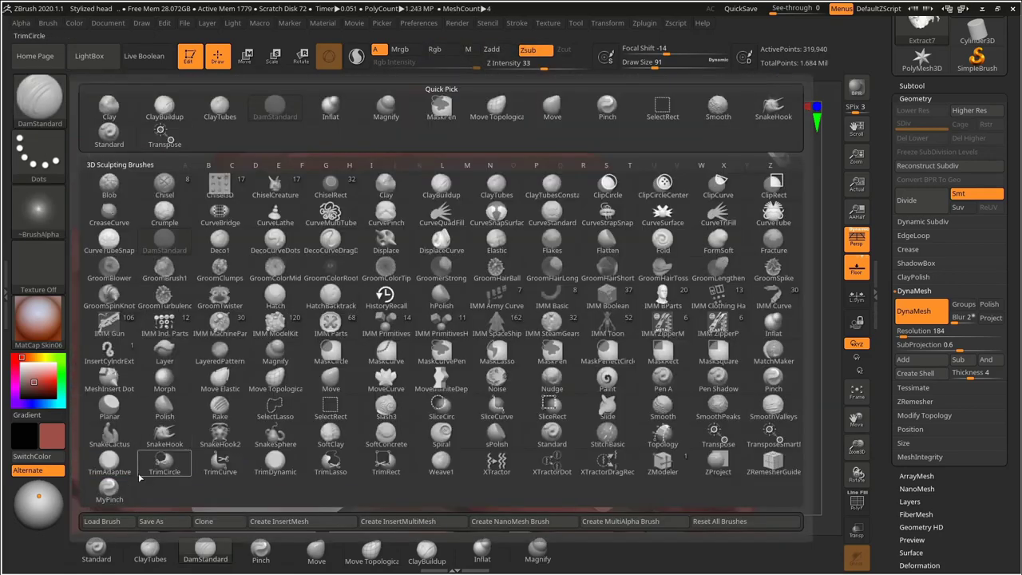
left_click(157, 468)
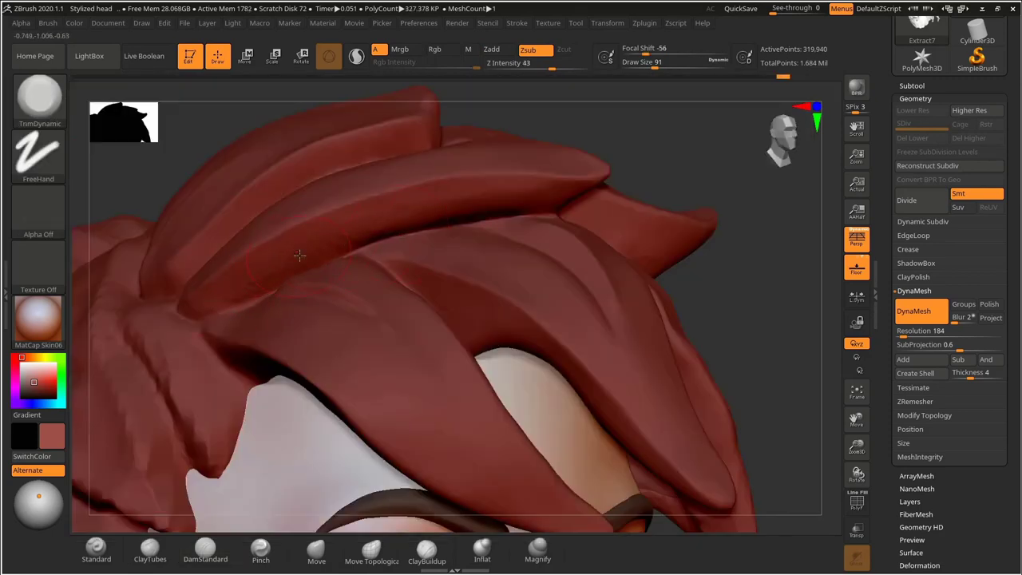
mouse_move(721, 174)
left_mouse_down()
mouse_move(575, 187)
mouse_move(646, 240)
mouse_move(657, 319)
mouse_move(644, 228)
mouse_move(645, 257)
mouse_move(472, 255)
mouse_move(447, 304)
mouse_move(403, 314)
left_mouse_up()
key("s")
mouse_move(650, 320)
left_mouse_down()
mouse_move(637, 222)
mouse_move(566, 258)
mouse_move(684, 244)
mouse_move(594, 260)
left_mouse_up()
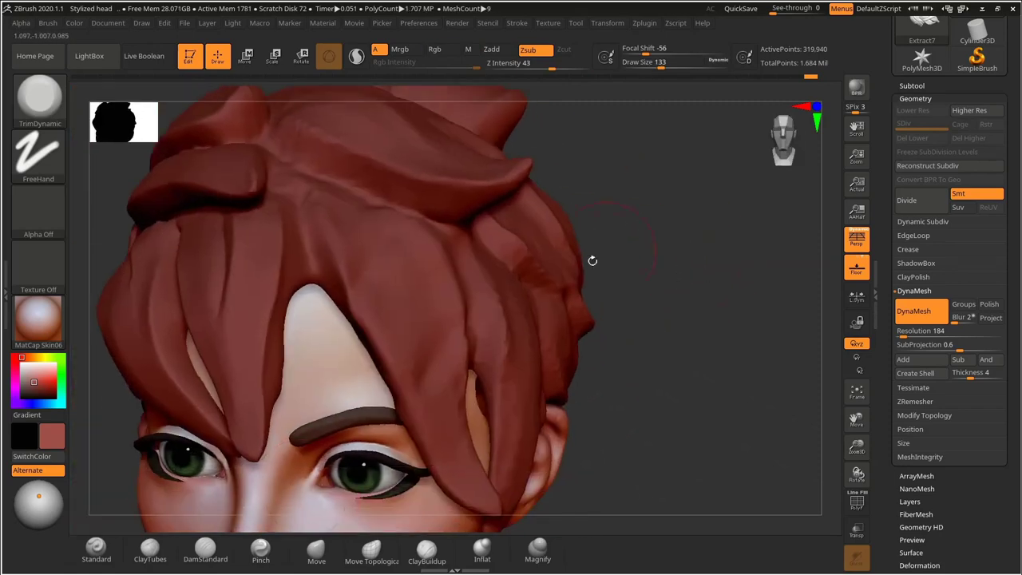
Carve the fringe strand roots above the forehead with DamStandard at draw size 133, undoing an unwanted stroke.
left_click(205, 551)
left_click_drag(639, 303, 631, 255)
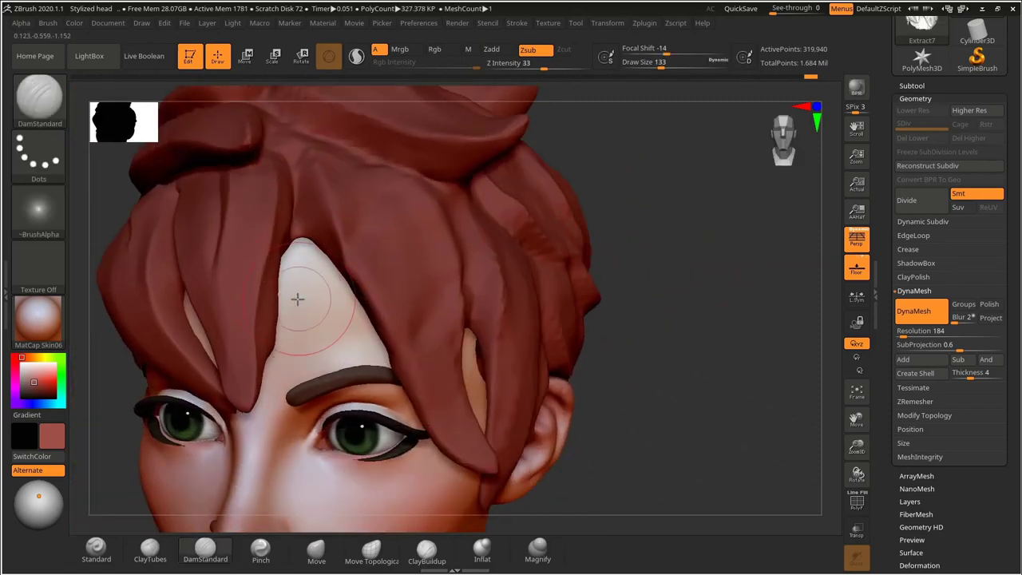
right_click_drag(266, 374, 214, 369)
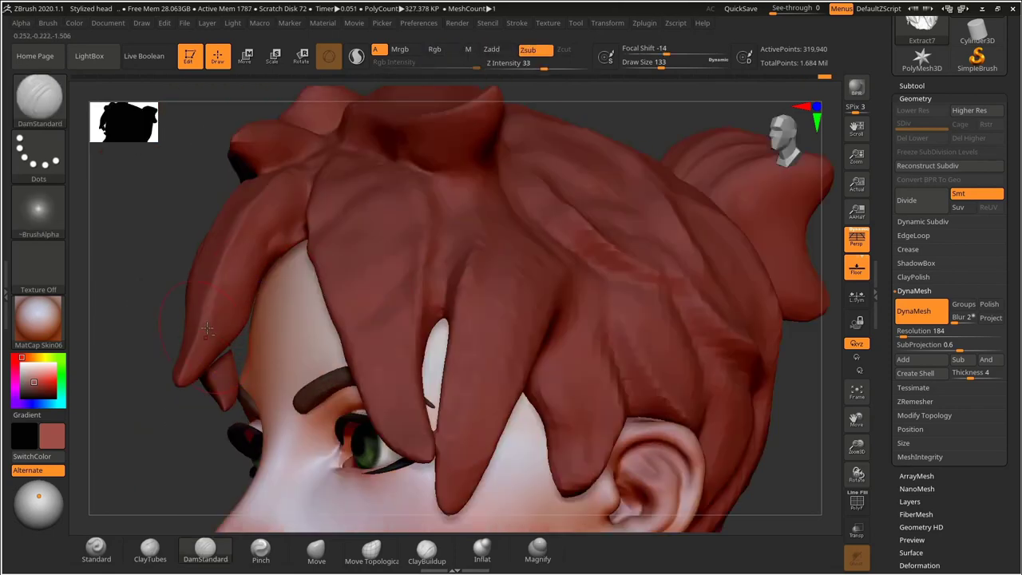
mouse_move(283, 254)
right_mouse_down()
mouse_move(611, 226)
mouse_move(368, 276)
right_mouse_up()
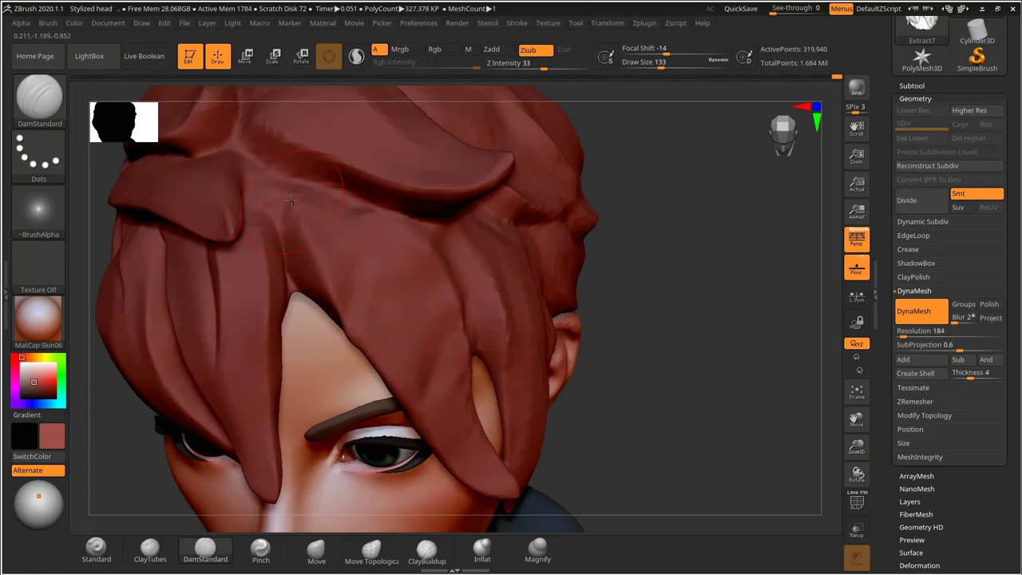
key("ctrl+z")
right_click_drag(564, 284, 607, 264, "shift")
right_click_drag(402, 411, 360, 385)
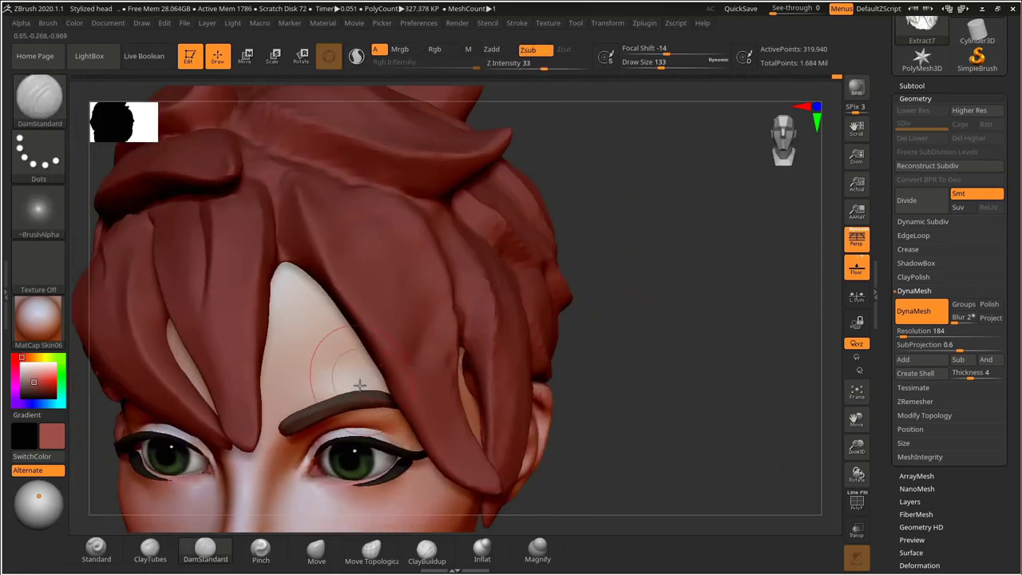
Deepen the parting crease above the forehead with DamStandard at draw size 101.
right_click_drag(623, 254, 623, 331)
key("s")
left_click_drag(257, 197, 251, 197)
left_click_drag(255, 224, 233, 166)
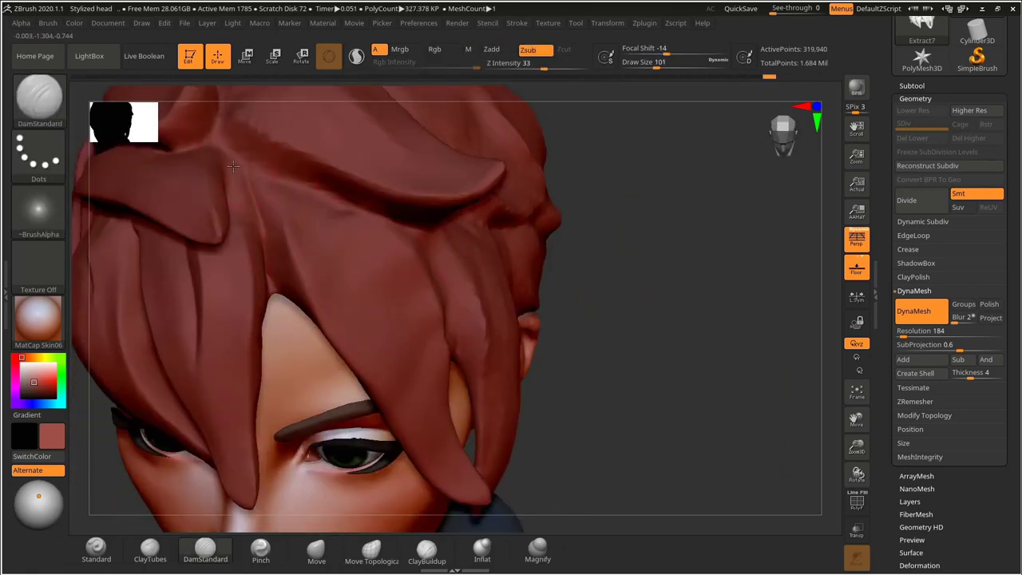
mouse_move(595, 279)
right_mouse_down()
mouse_move(584, 239)
mouse_move(544, 272)
mouse_move(601, 292)
right_mouse_up()
Adjust the edges of the fringe strands around the forehead gap with the Move brush at draw size 107.
left_click(324, 551)
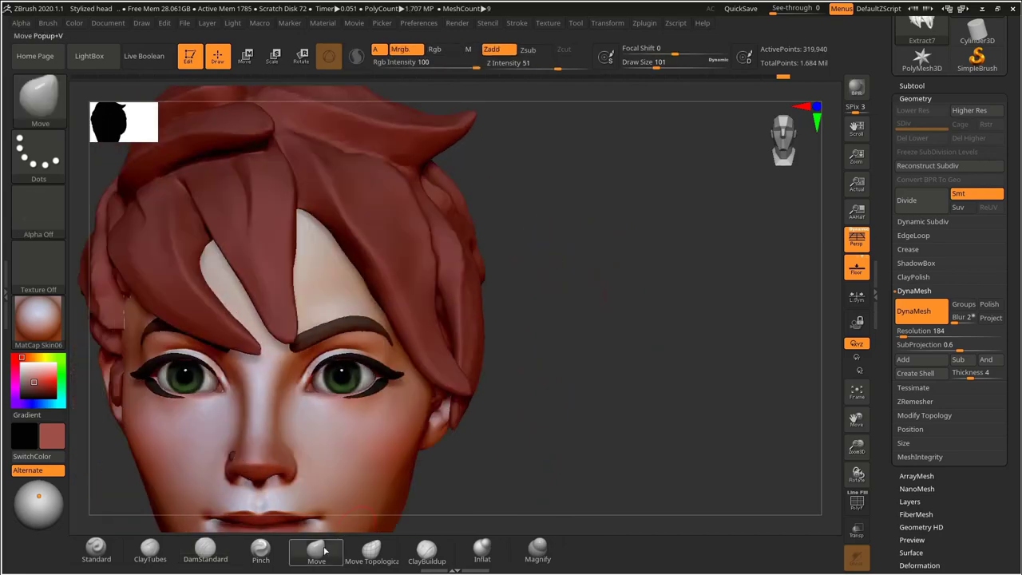
left_click_drag(608, 238, 679, 311, "alt")
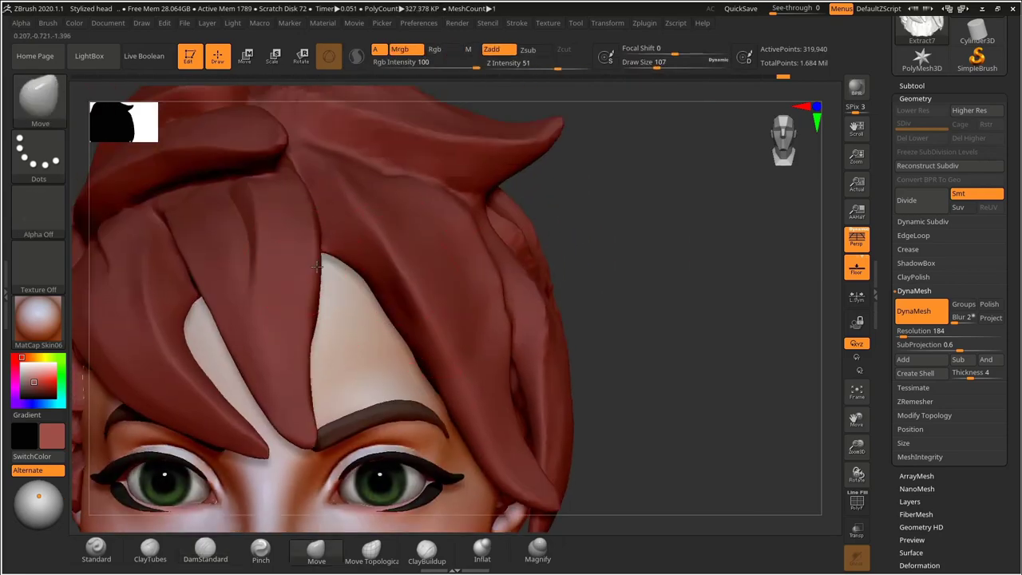
left_click_drag(648, 255, 644, 230)
left_click_drag(623, 276, 631, 224)
mouse_move(569, 294)
left_mouse_down()
mouse_move(587, 240)
mouse_move(603, 293)
mouse_move(575, 319)
left_mouse_up()
Try to flatten the wide fringe strand with TrimDynamic at draw size 169, undoing the stroke.
left_click(150, 549)
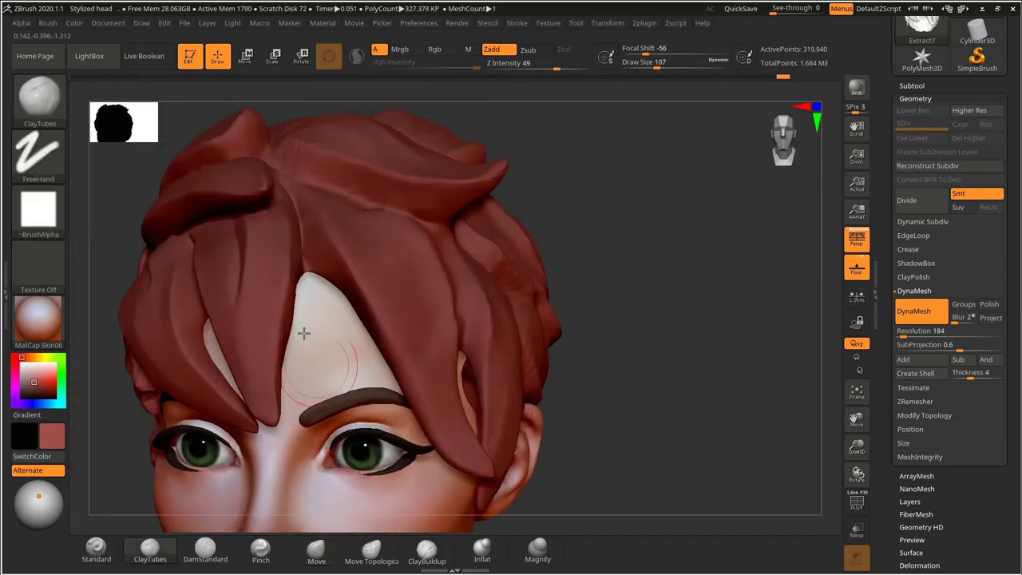
left_click(45, 97)
left_click(216, 142)
key("ctrl+z")
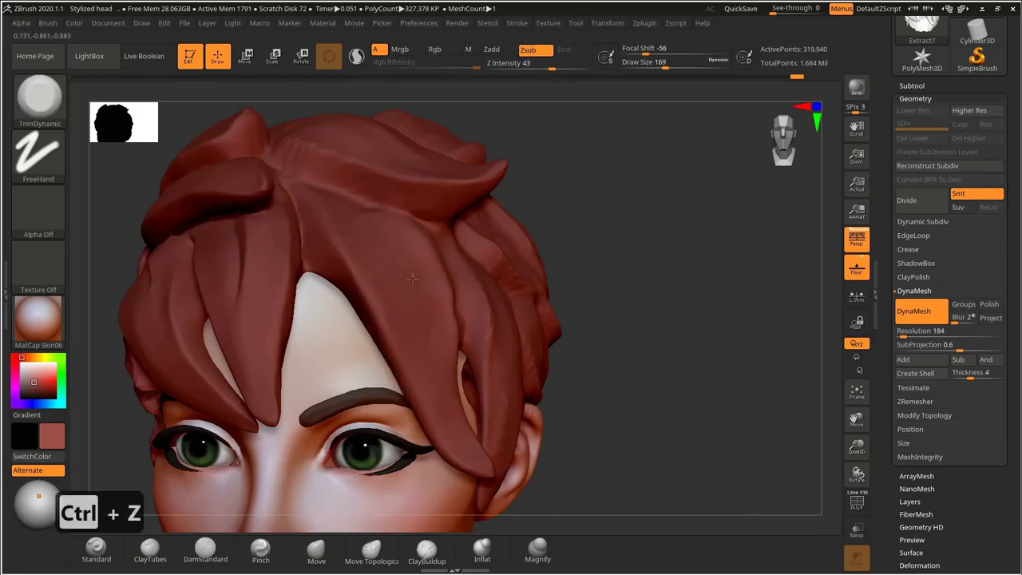
mouse_move(642, 346)
left_mouse_down()
mouse_move(611, 316)
mouse_move(575, 311)
left_mouse_up()
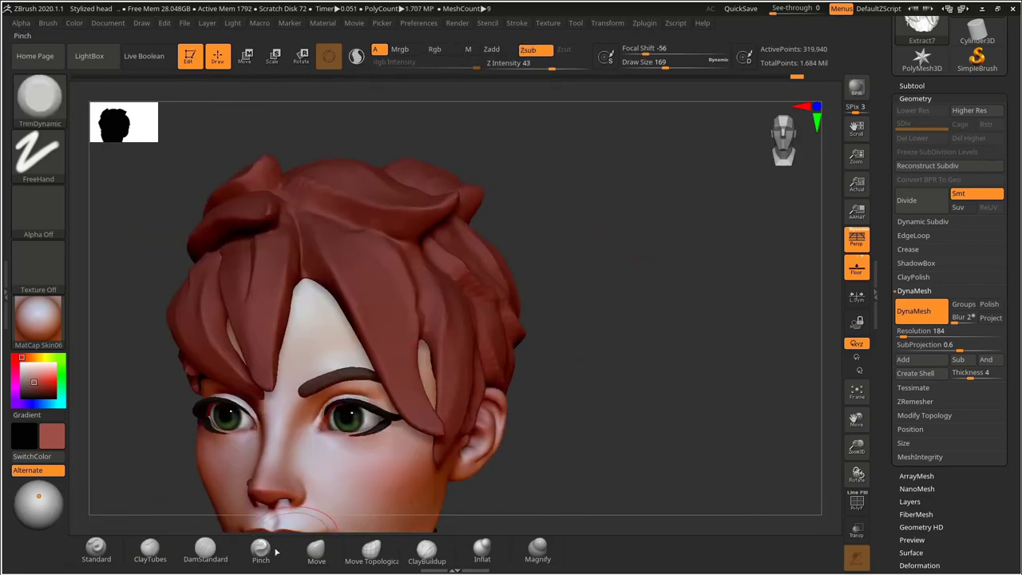
Carve the crease between the wide fringe strand and the neighbouring side lock with DamStandard at draw size 107.
left_click_drag(552, 278, 497, 272)
key("s")
left_click_drag(409, 259, 406, 258)
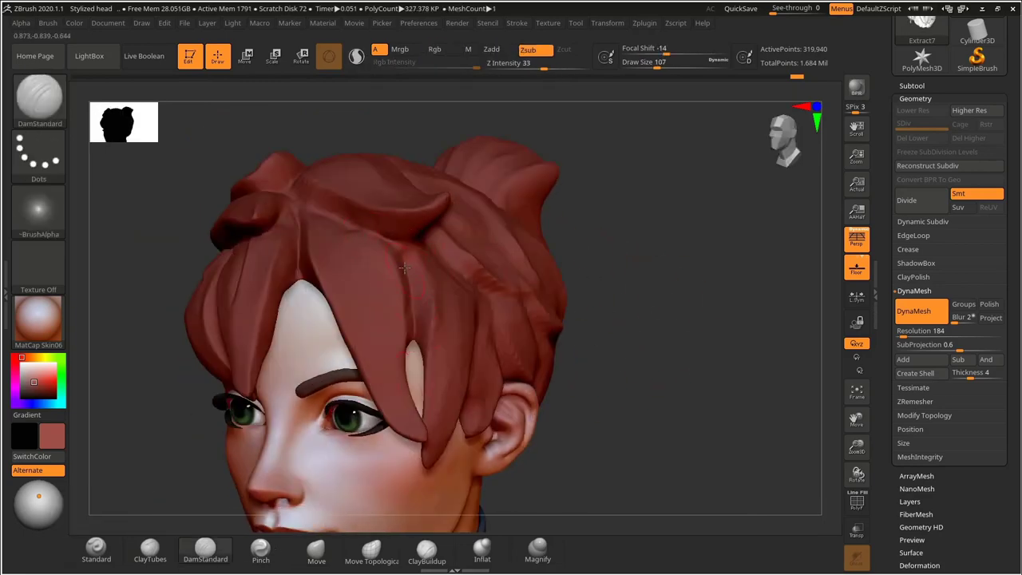
left_click_drag(584, 300, 585, 335)
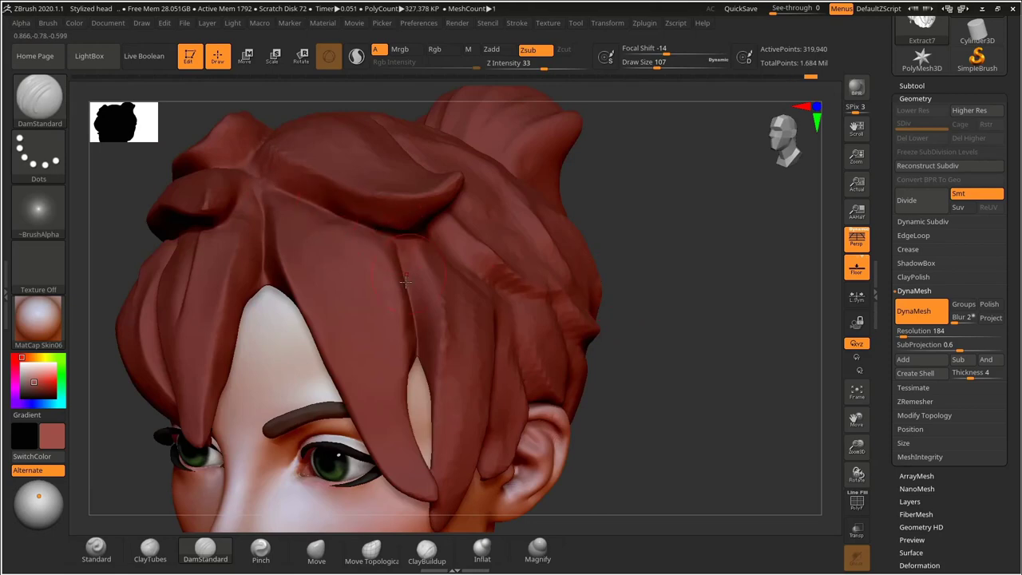
left_click_drag(627, 292, 689, 282)
Carve strand lines into the wide fringe strand with DamStandard at draw size 129 and smooth them, undoing unwanted strokes.
mouse_move(369, 265)
left_mouse_down("shift")
mouse_move(398, 374)
mouse_move(359, 350)
left_mouse_up("shift")
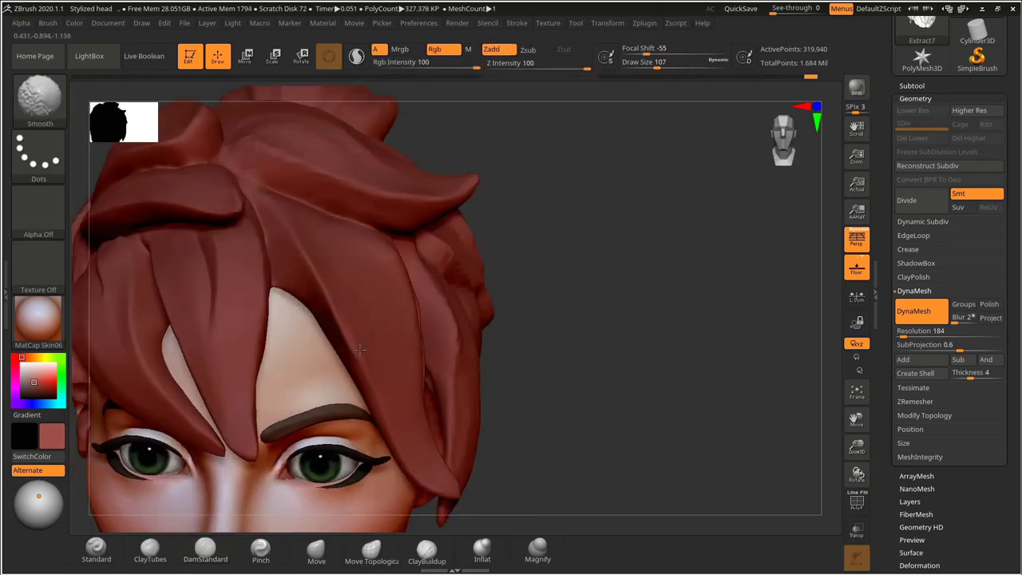
key("ctrl+z")
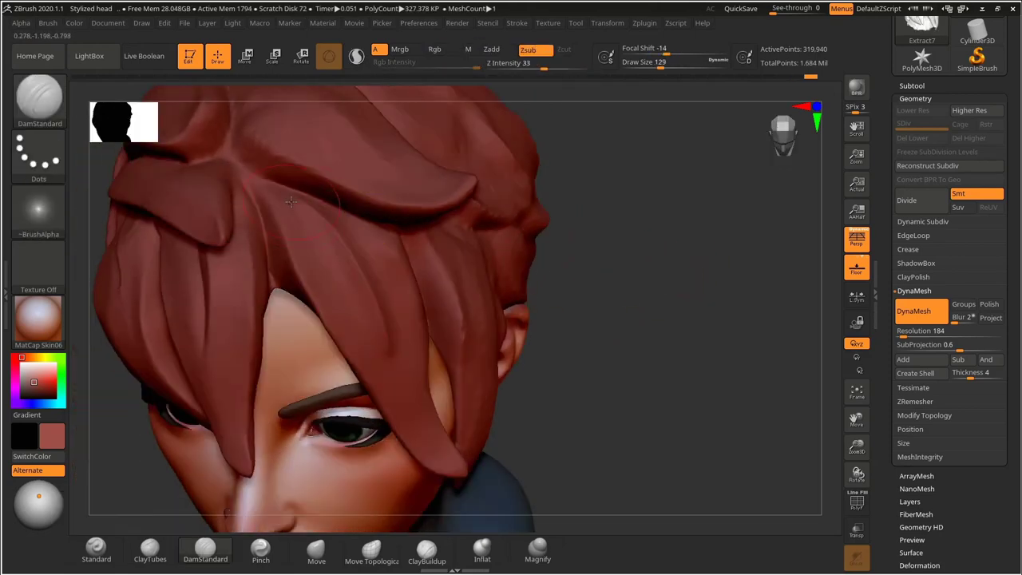
left_click_drag(552, 352, 511, 280)
left_click_drag(351, 281, 359, 330, "shift")
left_click_drag(587, 287, 500, 279)
key("ctrl+z")
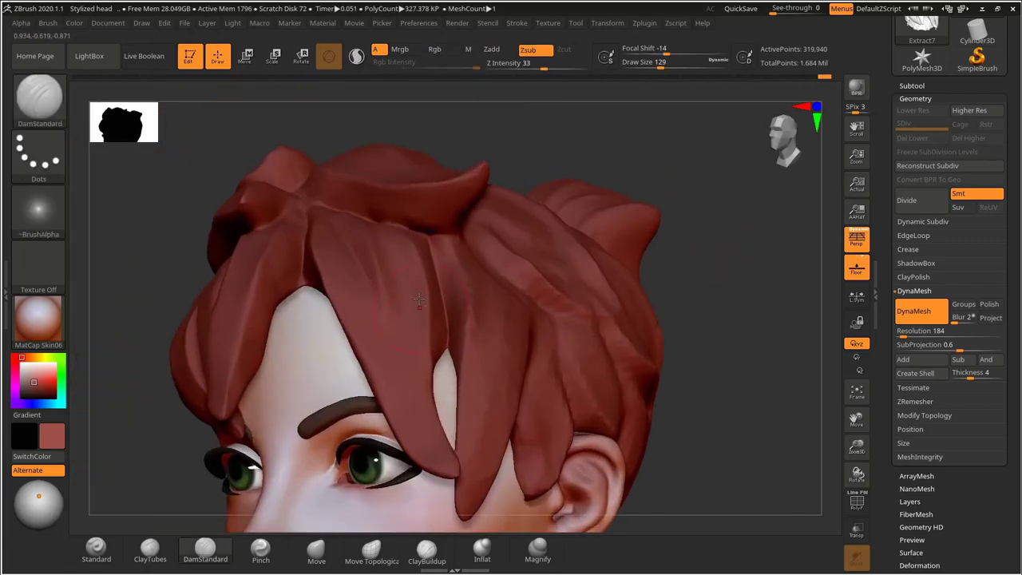
Smooth the side lock beside the wide fringe strand and refine its lines with DamStandard at draw size 97.
left_click_drag(710, 325, 659, 319)
left_click_drag(447, 344, 471, 396, "shift")
left_click_drag(568, 323, 651, 322)
key("shift")
left_click_drag(549, 360, 522, 359)
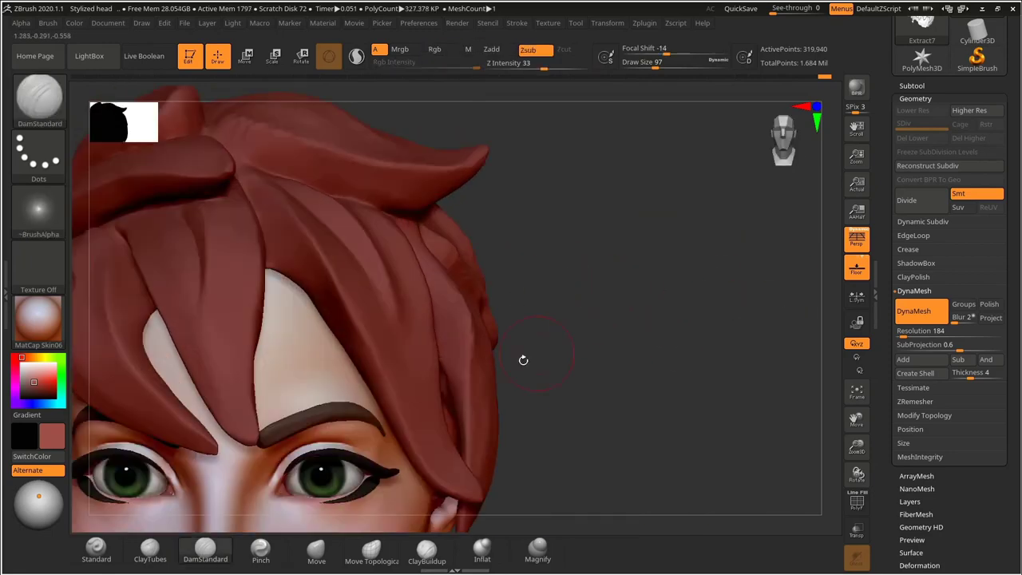
Adjust the front hair shape with the Move brush and smooth the swept top strand.
left_click(316, 551)
left_click_drag(559, 236, 537, 250, "alt")
mouse_move(537, 250)
left_mouse_down()
mouse_move(541, 292)
mouse_move(593, 301)
mouse_move(647, 241)
mouse_move(644, 277)
mouse_move(681, 301)
left_mouse_up()
left_click_drag(364, 298, 371, 310, "shift")
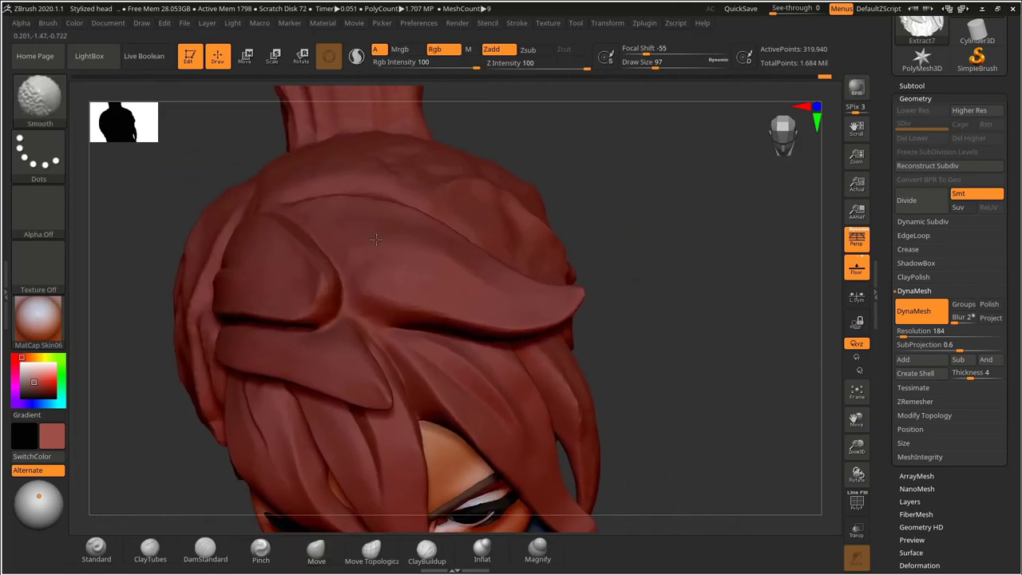
Carve the lower edge and lengthwise ridge of the large swept top strand with DamStandard at draw size 97.
left_click(211, 551)
left_click_drag(627, 292, 631, 320)
left_click_drag(348, 296, 539, 330)
left_click_drag(649, 254, 653, 335)
left_click_drag(253, 220, 383, 232)
left_click_drag(639, 264, 643, 299)
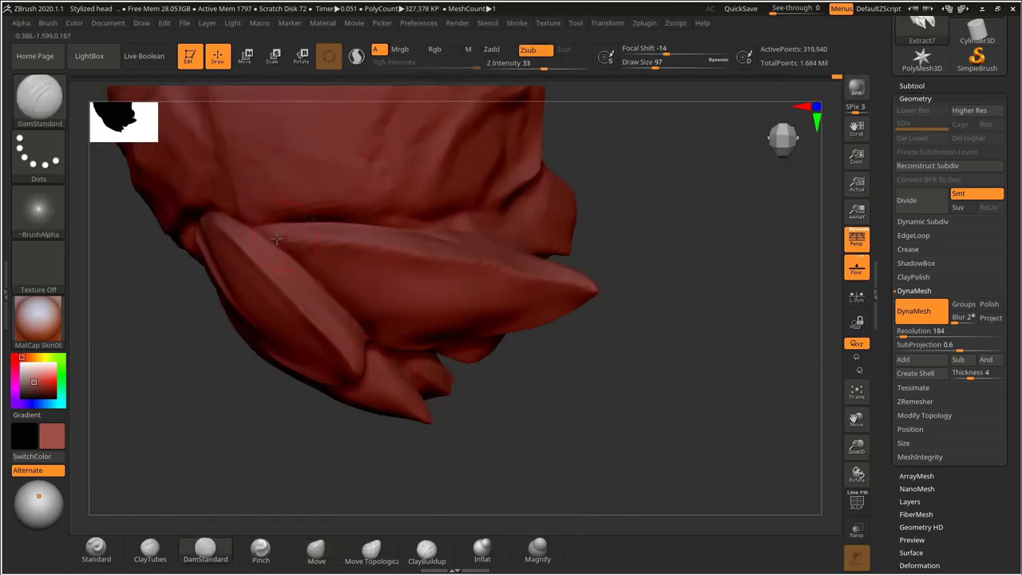
Undo the last two ridge strokes, smooth the swept top strand and recarve its ridge at draw size 125.
key("ctrl+z")
key("ctrl+z")
mouse_move(402, 249)
left_mouse_down("shift")
mouse_move(494, 254)
mouse_move(316, 252)
left_mouse_up("shift")
key("s")
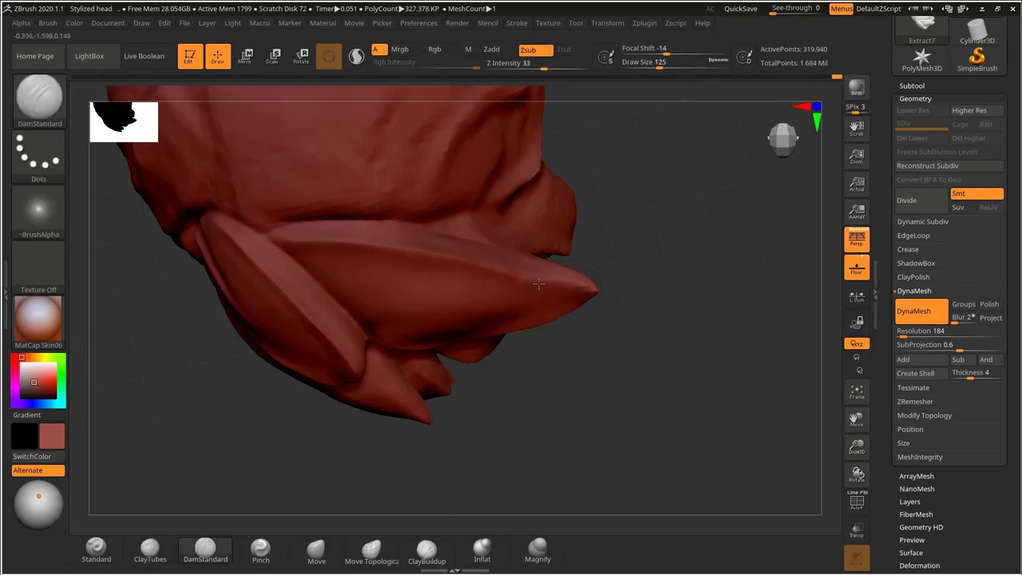
left_click_drag(651, 266, 512, 268)
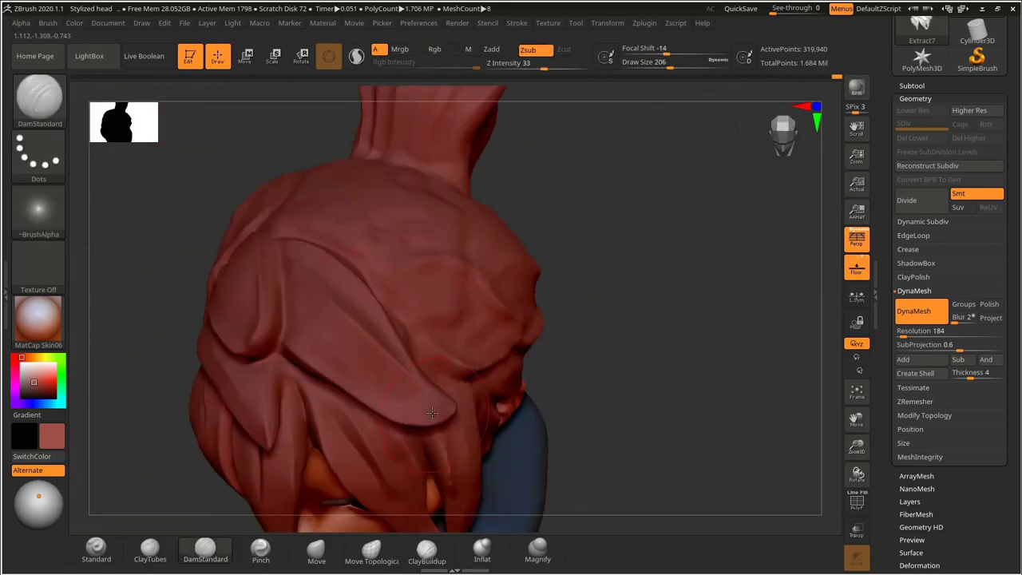
Undo the ridge strokes on the swept top strand and carve one long line along it at draw size 206.
key("ctrl+z")
key("ctrl+z")
key("ctrl+z")
key("ctrl+z")
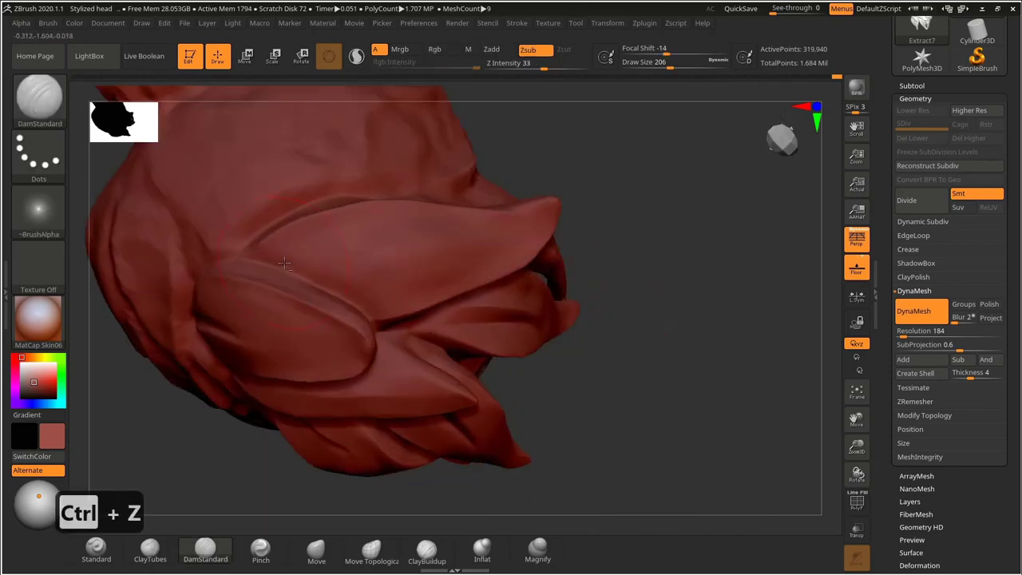
key("ctrl+z")
mouse_move(285, 264)
left_mouse_down()
mouse_move(386, 280)
mouse_move(508, 243)
left_mouse_up()
Undo the four latest sculpting strokes and redo three of them.
key("ctrl+z")
key("ctrl+z")
key("ctrl+z")
key("ctrl+z")
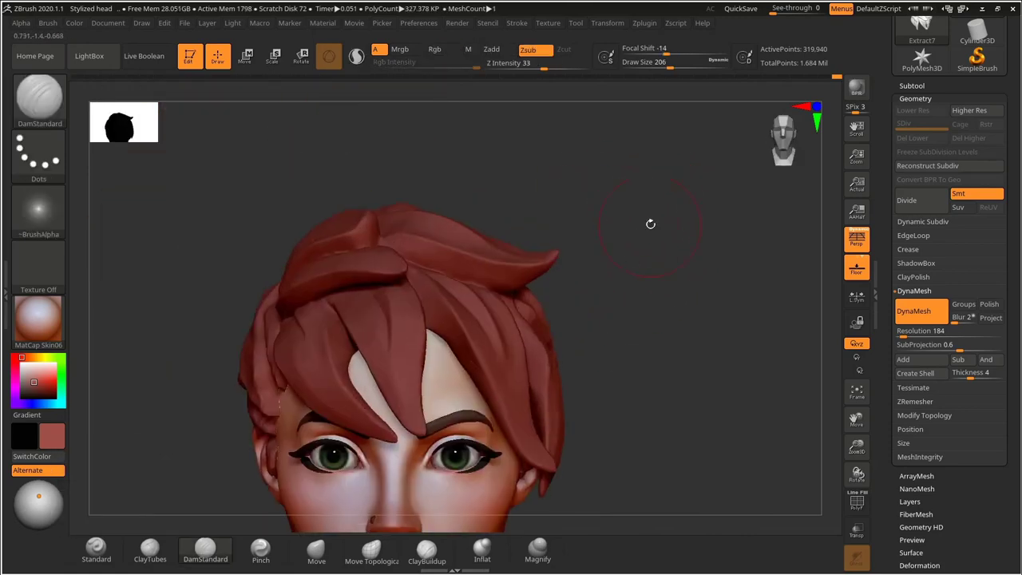
key("ctrl+shift+z")
key("ctrl+shift+z")
key("ctrl+shift+z")
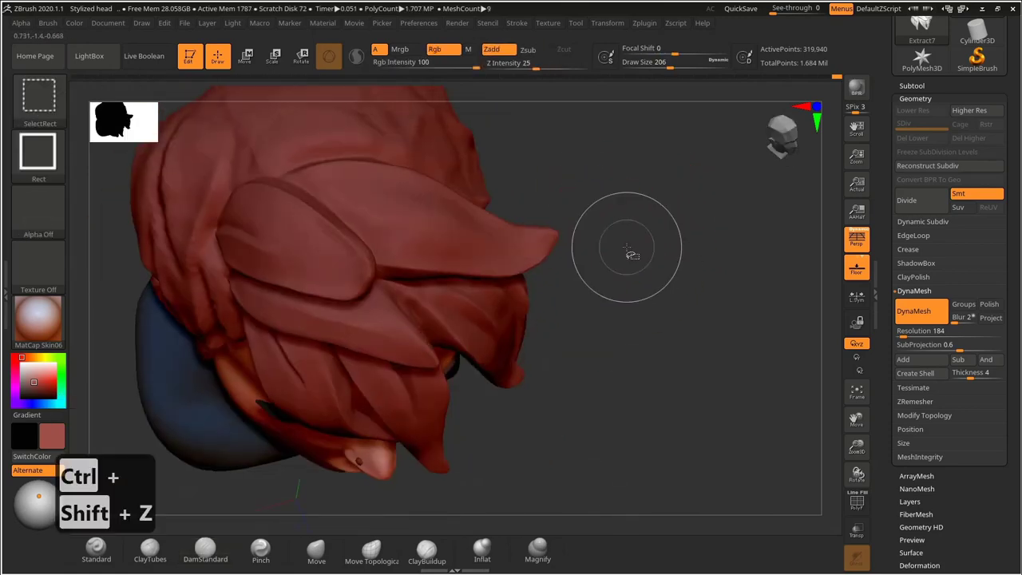
Reshape the swept top strand with the Move brush at draw sizes 141 and 133, undoing the last adjustment.
key("s")
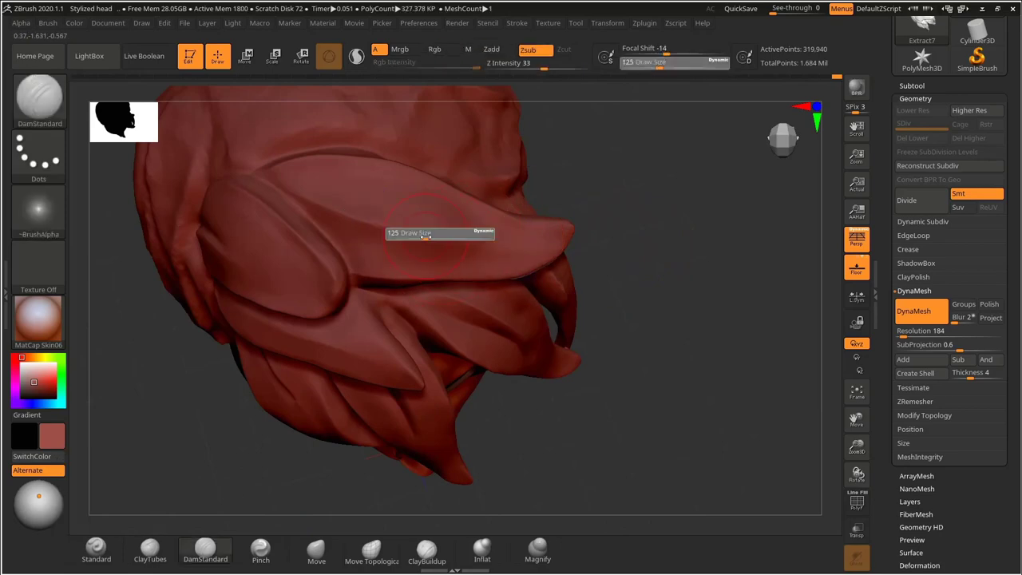
mouse_move(643, 199)
left_mouse_down()
mouse_move(648, 242)
mouse_move(643, 206)
left_mouse_up()
key("b")
key("m")
key("v")
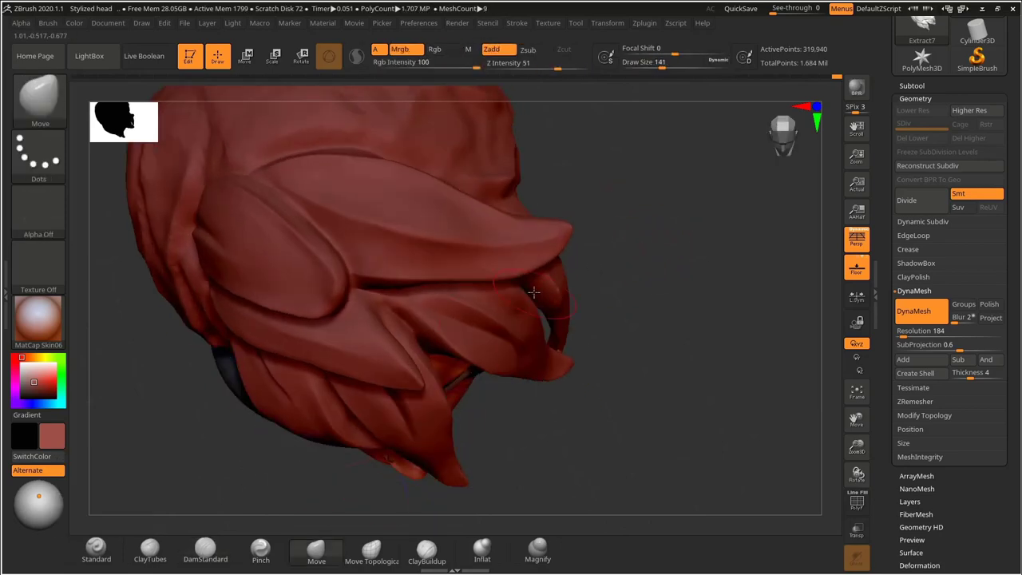
left_click_drag(438, 274, 443, 270)
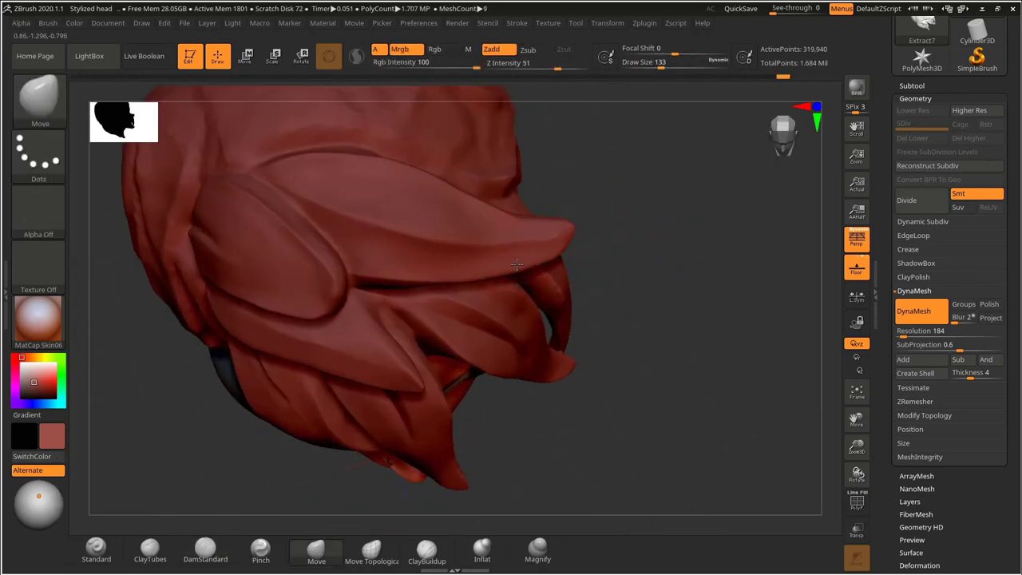
left_click_drag(653, 241, 660, 275)
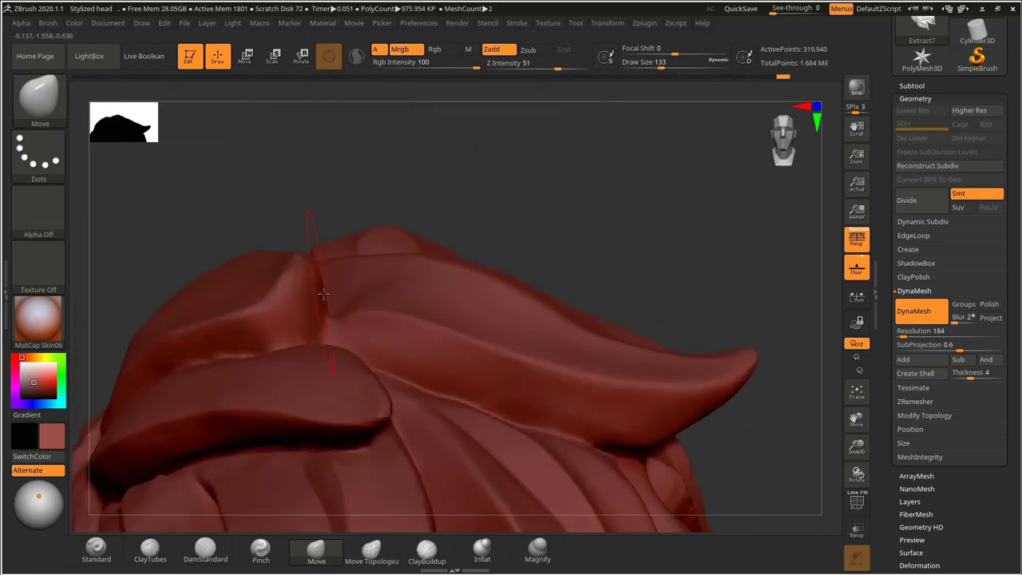
key("ctrl+z")
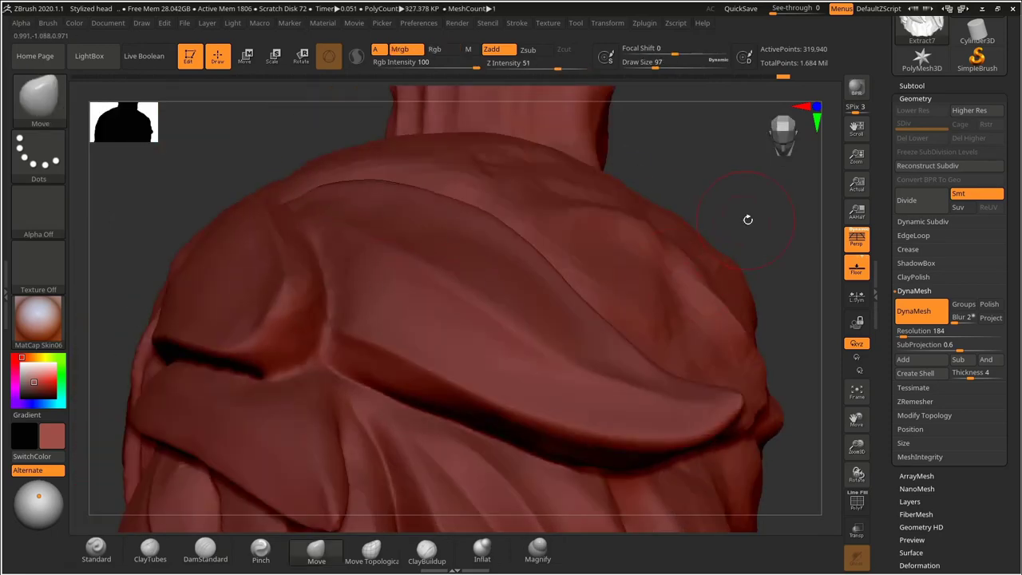
Sharpen the crease beneath the rounded top strand with DamStandard at draw sizes 73 and 50, undoing unwanted strokes.
left_click_drag(748, 219, 759, 172)
left_click(205, 550)
key("s")
left_click_drag(256, 332, 253, 331)
key("ctrl+z")
key("ctrl+z")
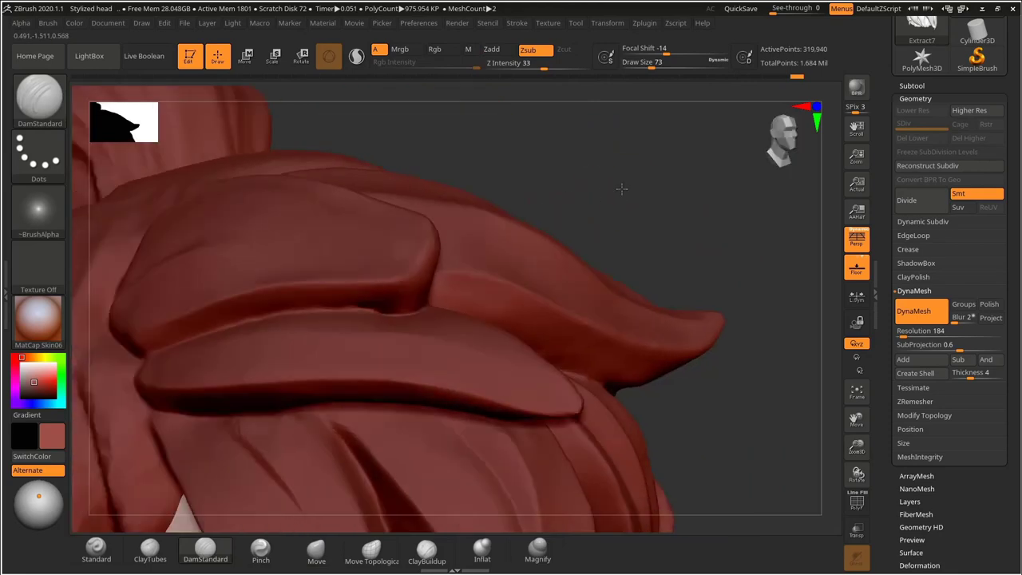
key("ctrl+z")
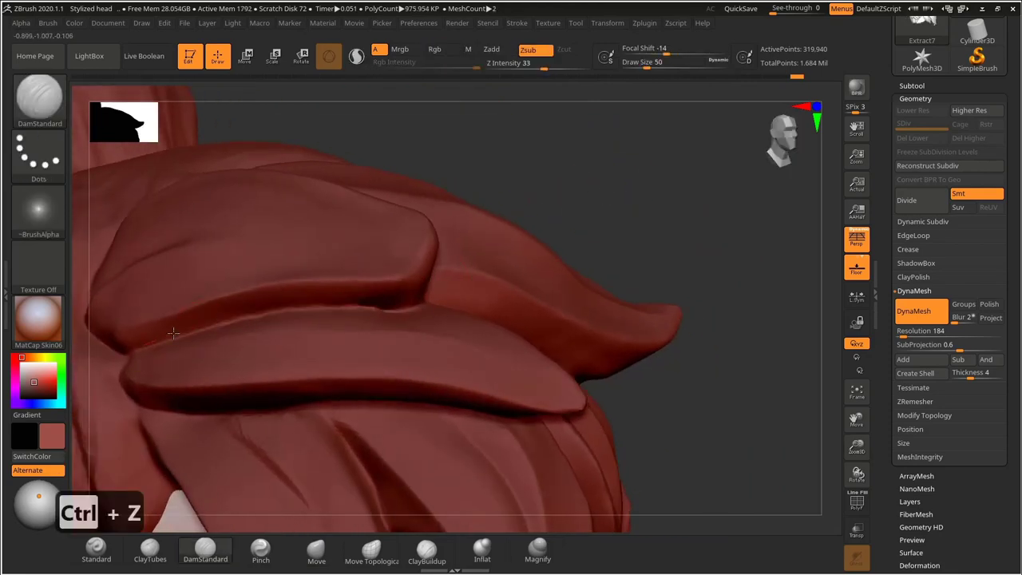
key("shift")
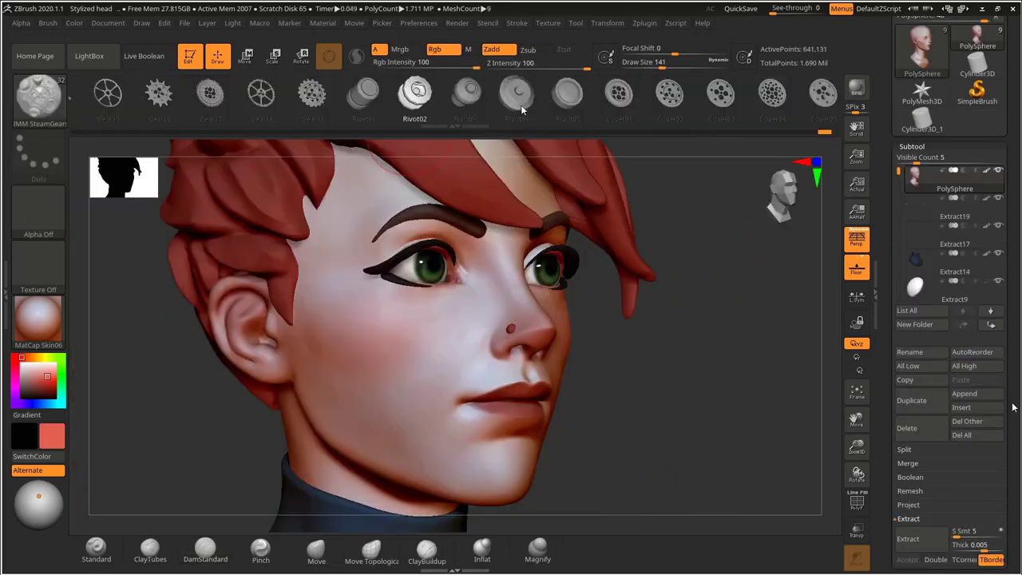
Browse the IMM SteamGear insert meshes and the sculpting brush library.
left_click_drag(125, 110, 547, 117)
left_click_drag(323, 100, 486, 100)
scroll(383, 104, "down", 5)
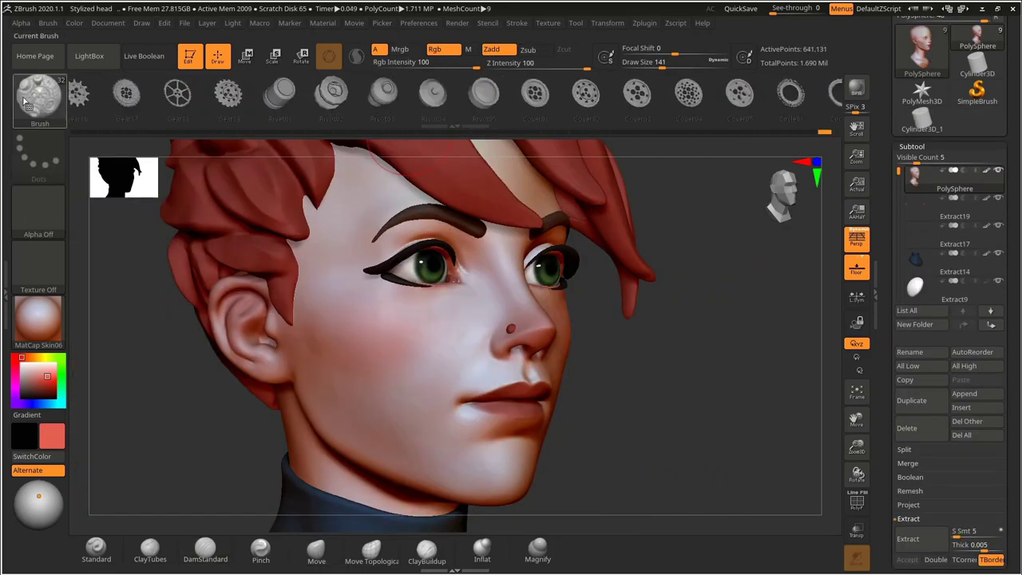
left_click(24, 101)
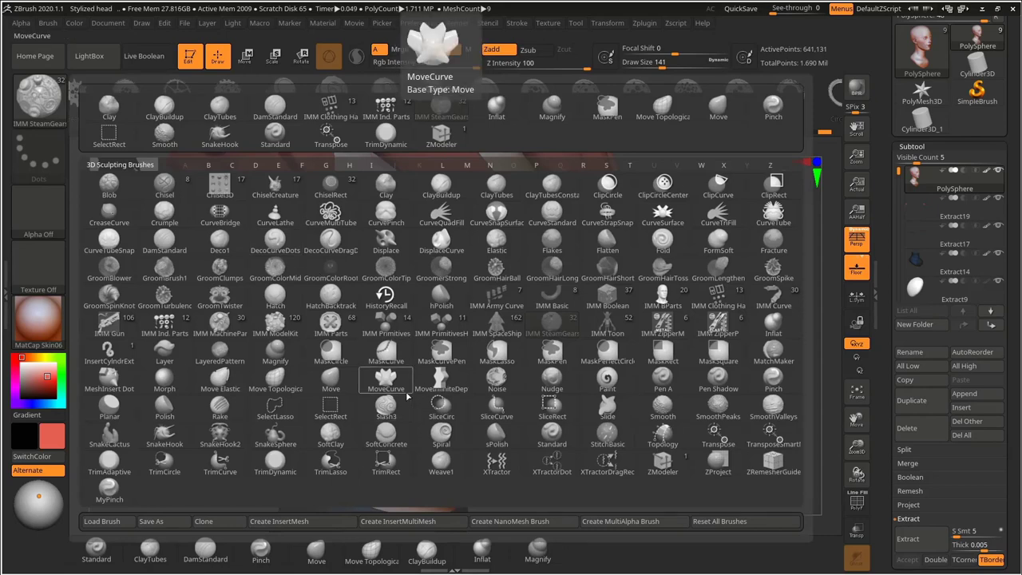
mouse_move(823, 369)
left_mouse_down()
mouse_move(657, 386)
mouse_move(690, 387)
left_mouse_up()
Switch to the Standard brush and make the hair the active subtool.
left_click(52, 101)
left_click(274, 134)
mouse_move(605, 349)
left_mouse_down()
mouse_move(616, 331)
mouse_move(593, 365)
mouse_move(630, 349)
mouse_move(614, 311)
mouse_move(746, 343)
mouse_move(696, 293)
mouse_move(641, 303)
mouse_move(727, 321)
mouse_move(660, 323)
left_mouse_up()
key("p")
left_click(211, 240, "alt")
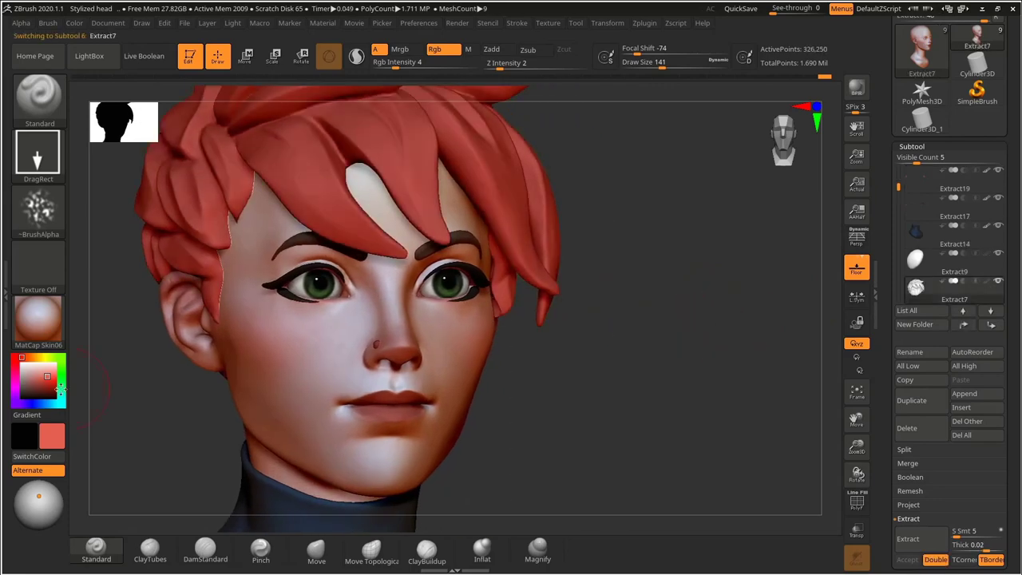
Try a pale blonde colour on the hair, comparing it with undo and redo.
left_click(38, 358)
left_click_drag(590, 351, 703, 327)
key("ctrl+z")
key("ctrl+z")
key("ctrl+shift+z")
key("ctrl+shift+z")
key("ctrl+shift+z")
key("ctrl+shift+z")
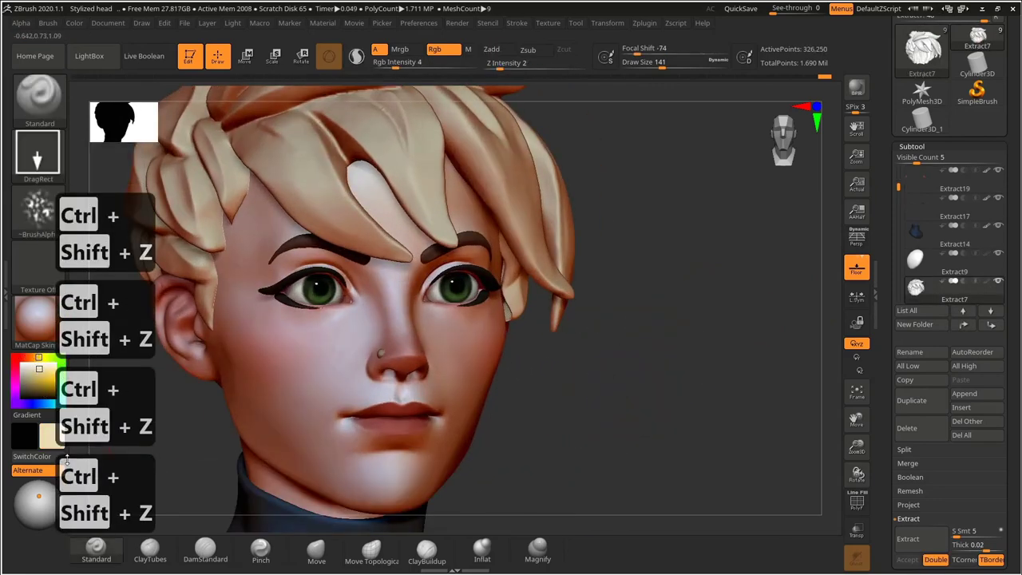
Turn perspective on for the view of the head.
left_click_drag(587, 394, 641, 373, "alt")
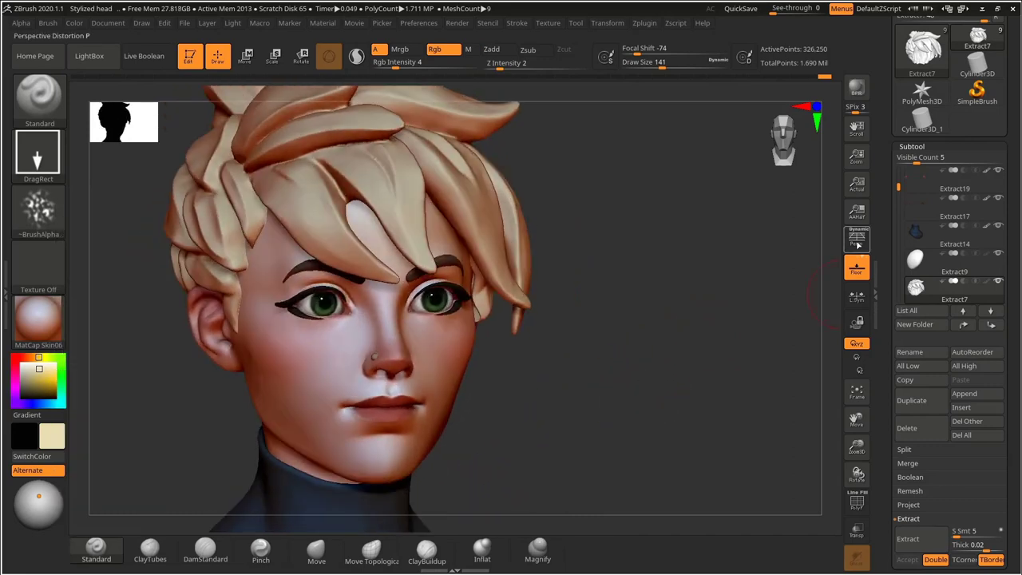
left_click(857, 239)
mouse_move(703, 328)
left_mouse_down()
mouse_move(676, 333)
mouse_move(695, 331)
left_mouse_up()
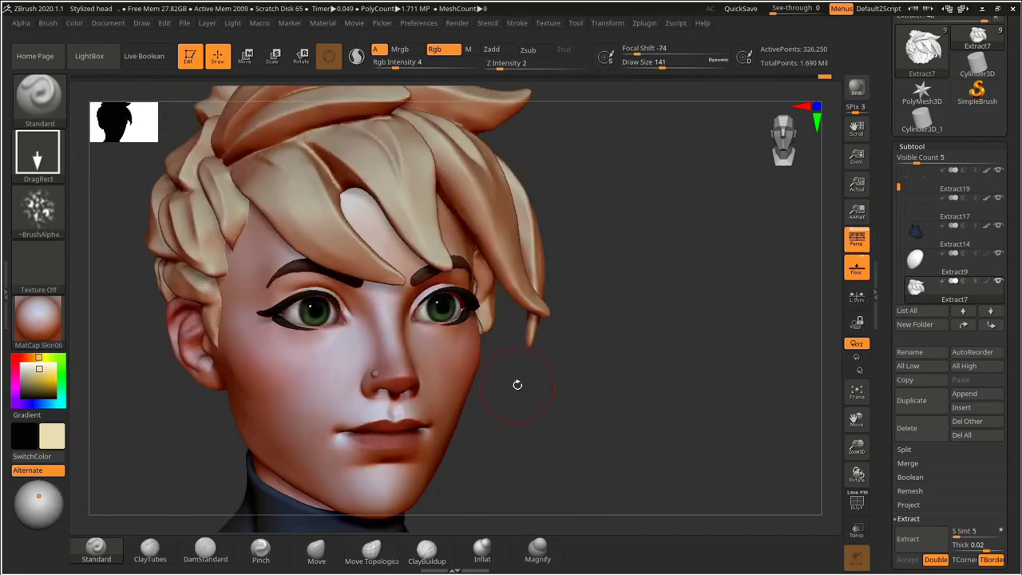
Try golden blonde and muted yellow shades on the hair, checking them in profile and three-quarter views.
left_click_drag(37, 370, 29, 357)
left_click_drag(591, 376, 551, 360, "alt")
left_click_drag(551, 360, 519, 359)
left_click_drag(38, 376, 27, 388)
left_click_drag(540, 379, 482, 360)
left_click(39, 374)
left_click(38, 358)
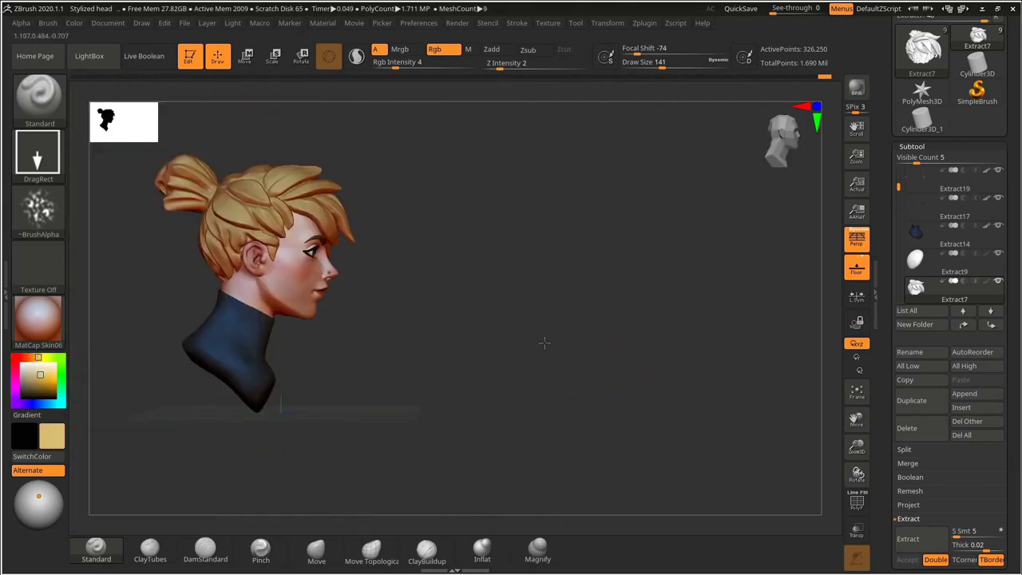
left_click_drag(545, 343, 575, 344, "alt")
left_click_drag(551, 291, 631, 356)
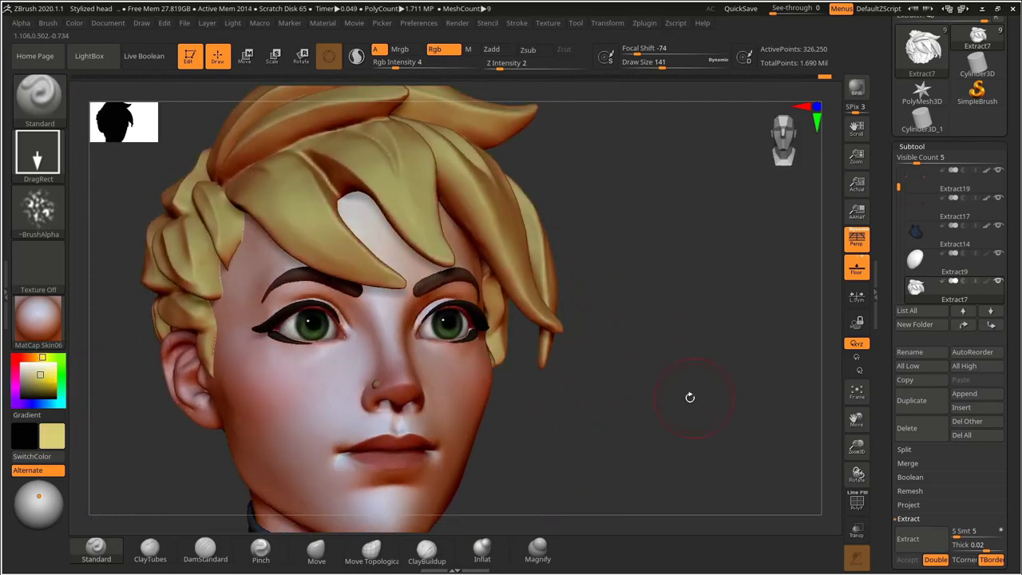
left_click_drag(690, 397, 549, 394)
Try teal, dark brown (RGB 108, 84, 33) and pale blonde on the hair.
left_click(62, 396)
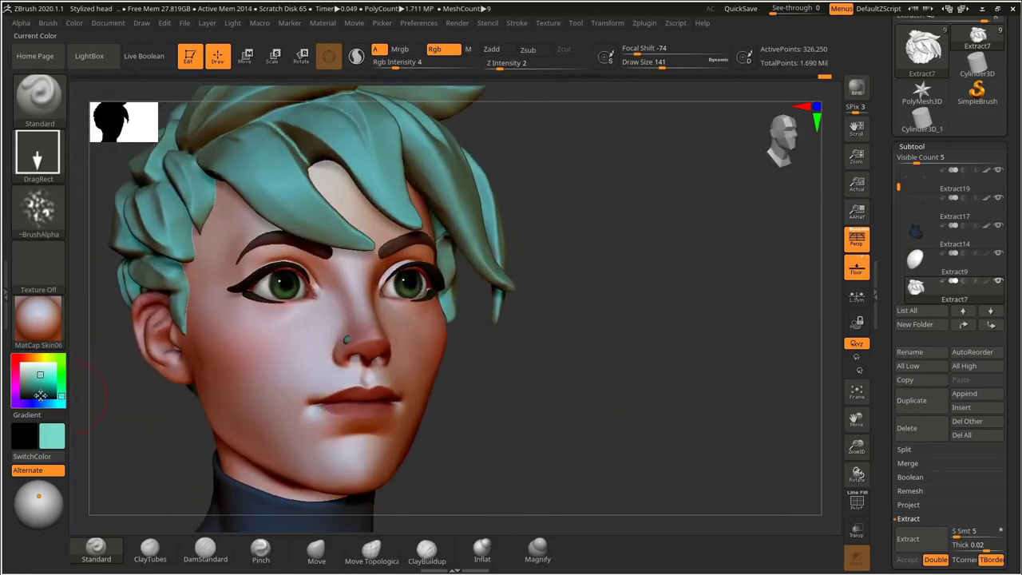
left_click_drag(631, 420, 627, 388, "alt")
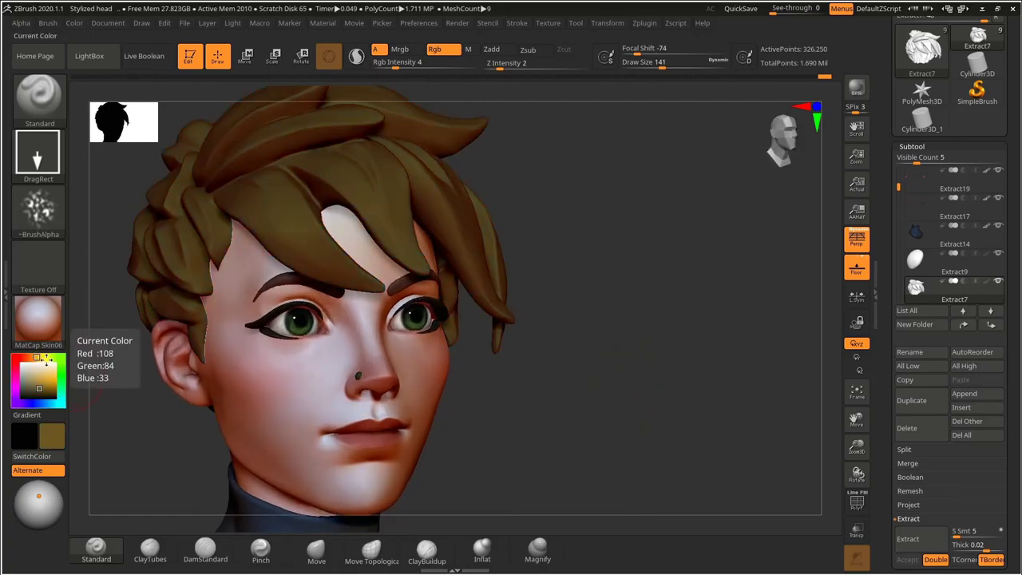
left_click_drag(37, 376, 36, 374)
left_click_drag(626, 370, 703, 375)
left_click_drag(198, 401, 625, 317)
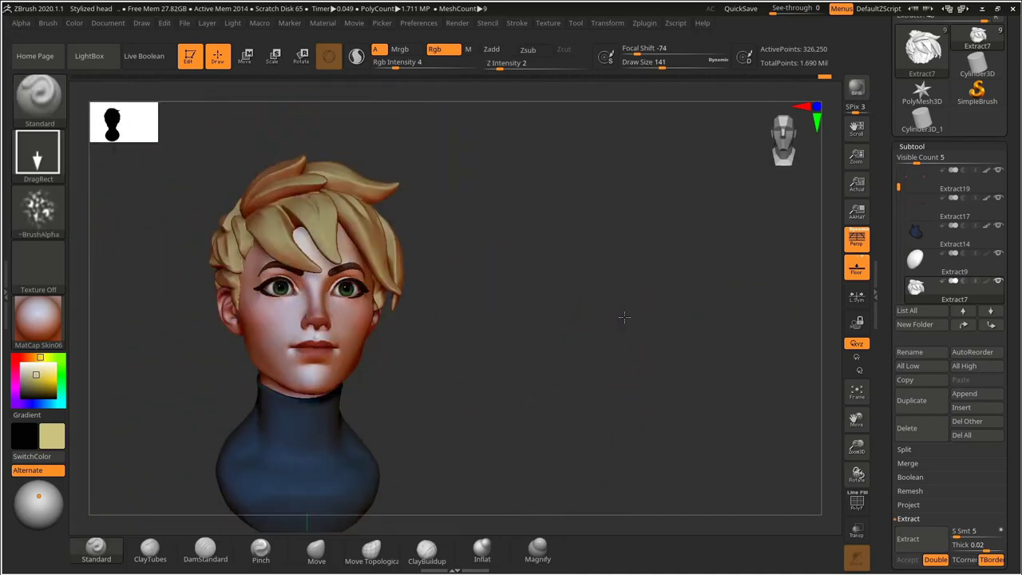
Try dusty pink, bright orange-red (RGB 247, 75, 34) and light orange on the hair.
left_click(26, 357)
left_click_drag(597, 332, 627, 376)
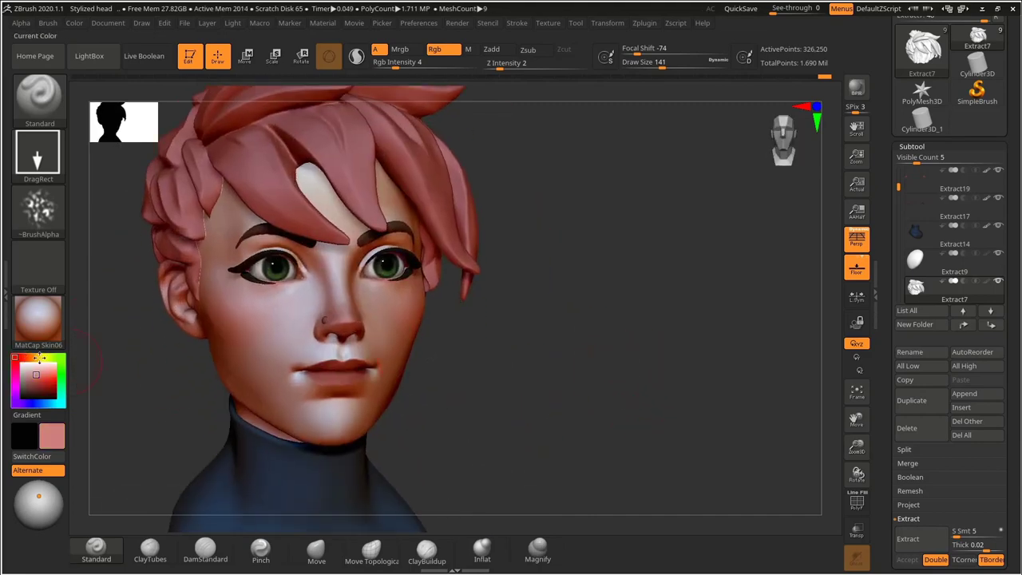
left_click(29, 358)
left_click_drag(43, 362, 26, 358)
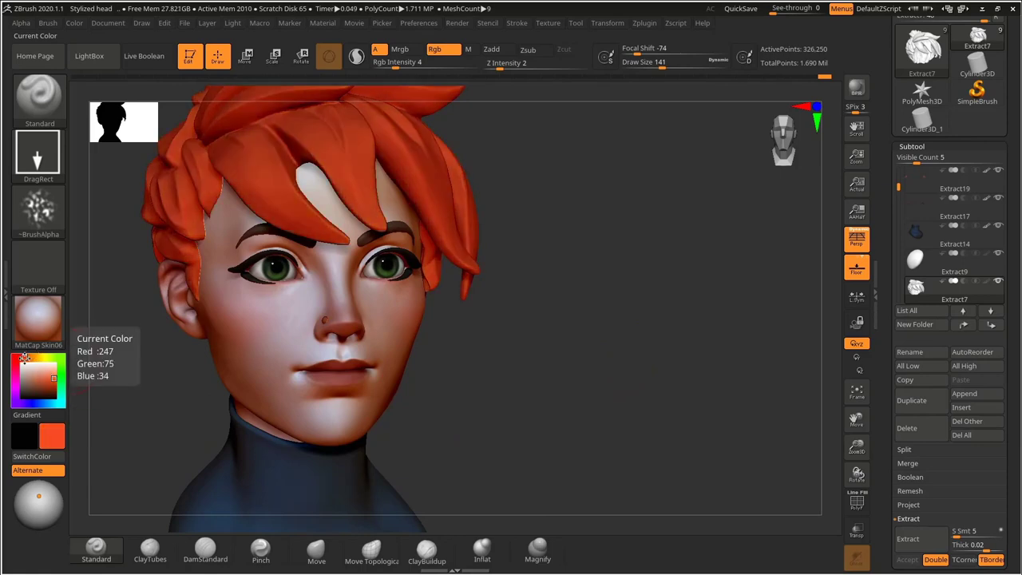
left_click_drag(503, 356, 613, 397)
left_click(31, 357)
mouse_move(557, 311)
left_mouse_down()
mouse_move(612, 397)
mouse_move(721, 384)
mouse_move(706, 417)
mouse_move(690, 409)
mouse_move(724, 391)
left_mouse_up()
Compare the head with perspective off and on.
key("p")
left_click(857, 241)
left_click_drag(639, 349, 644, 378)
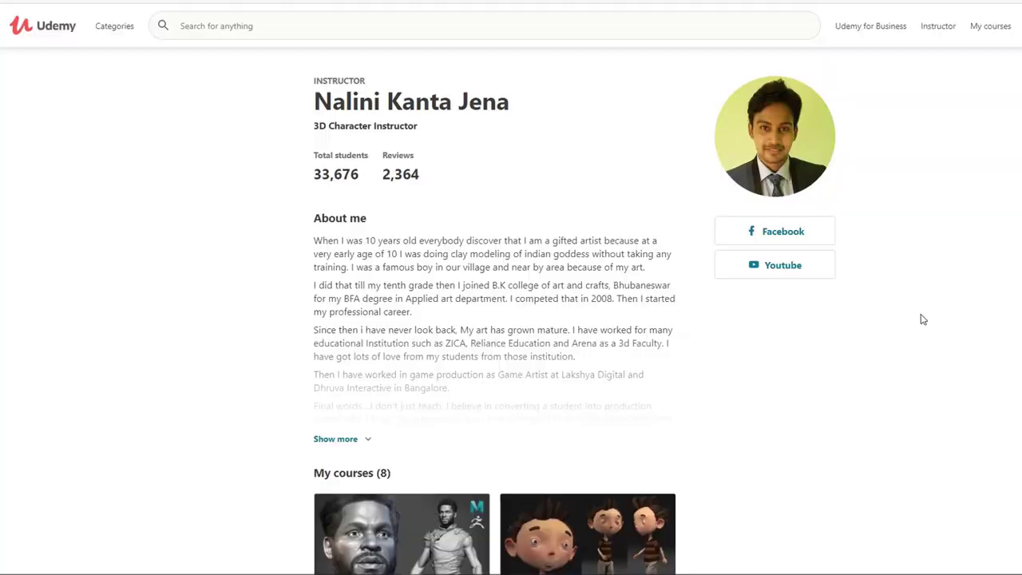
Switch to Udemy and look through the instructor's profile and course list.
scroll(923, 320, "down", 2)
scroll(924, 319, "up", 2)
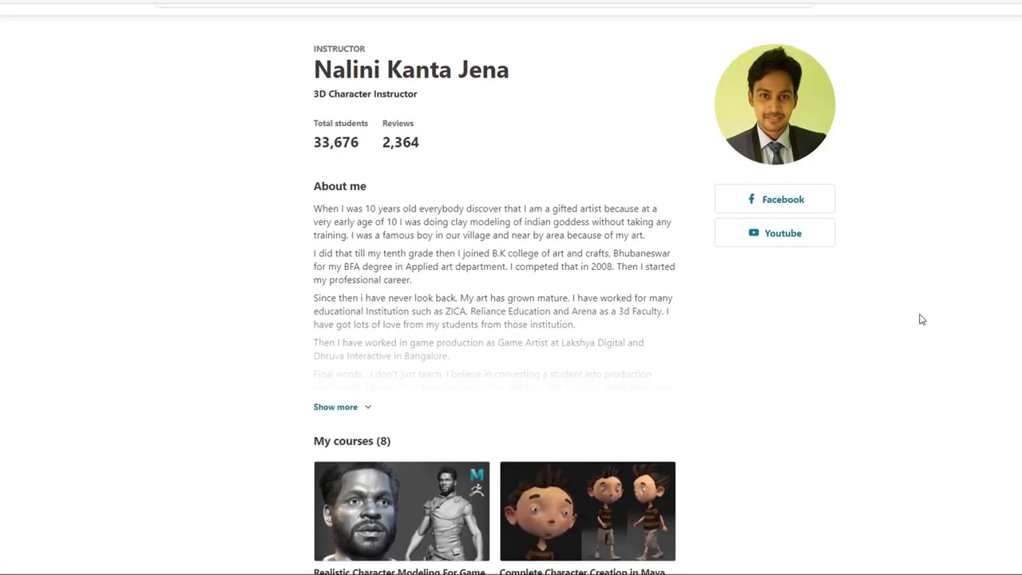
scroll(613, 408, "down", 4)
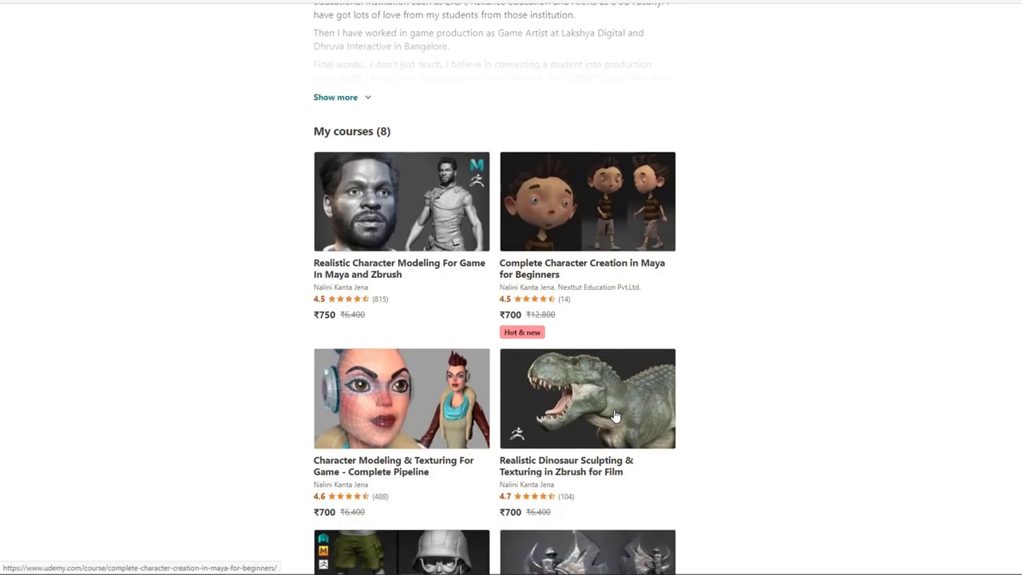
scroll(437, 345, "down", 2)
scroll(437, 347, "up", 1)
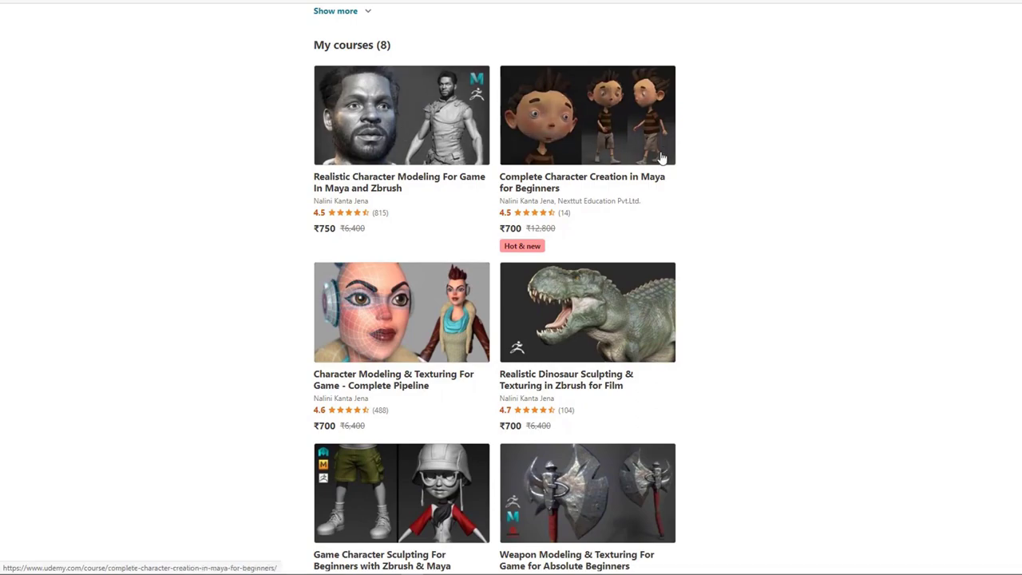
scroll(656, 436, "down", 3)
scroll(657, 435, "up", 3)
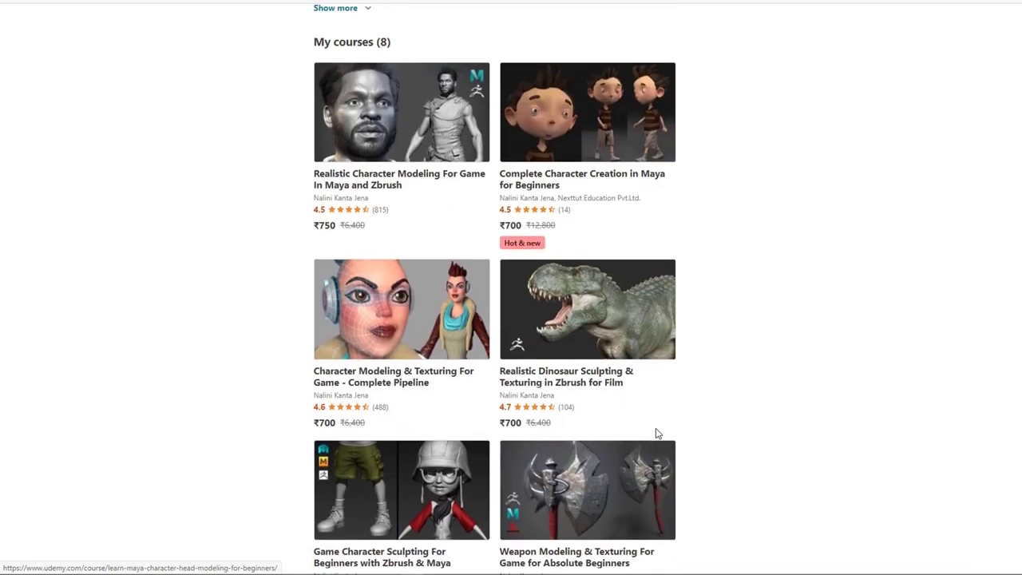
scroll(755, 355, "up", 1)
scroll(780, 348, "up", 4)
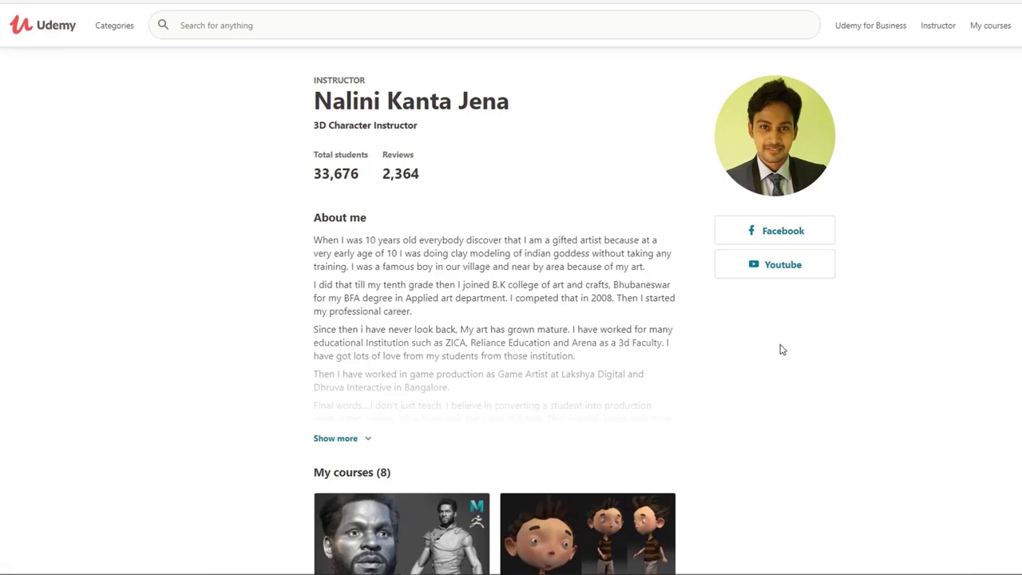
scroll(824, 410, "down", 1)
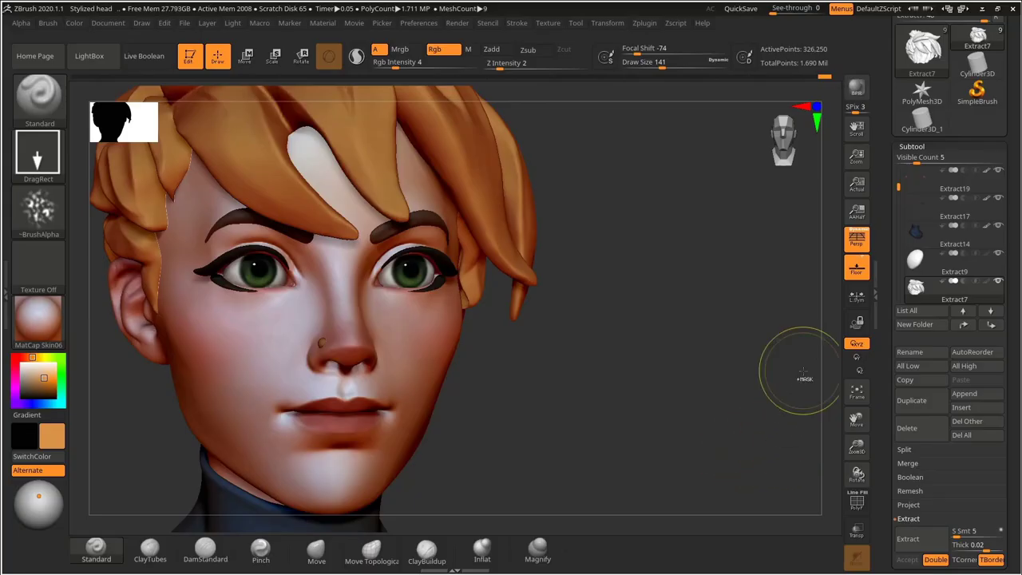
Try golden yellow, coral red and pink hues on the hair.
left_click(36, 357)
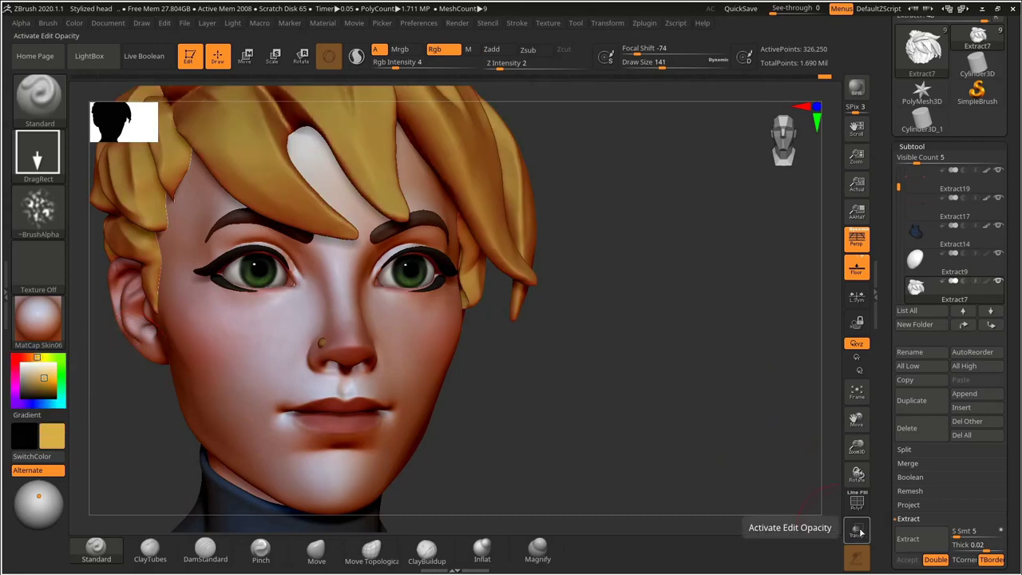
left_click_drag(33, 357, 23, 357)
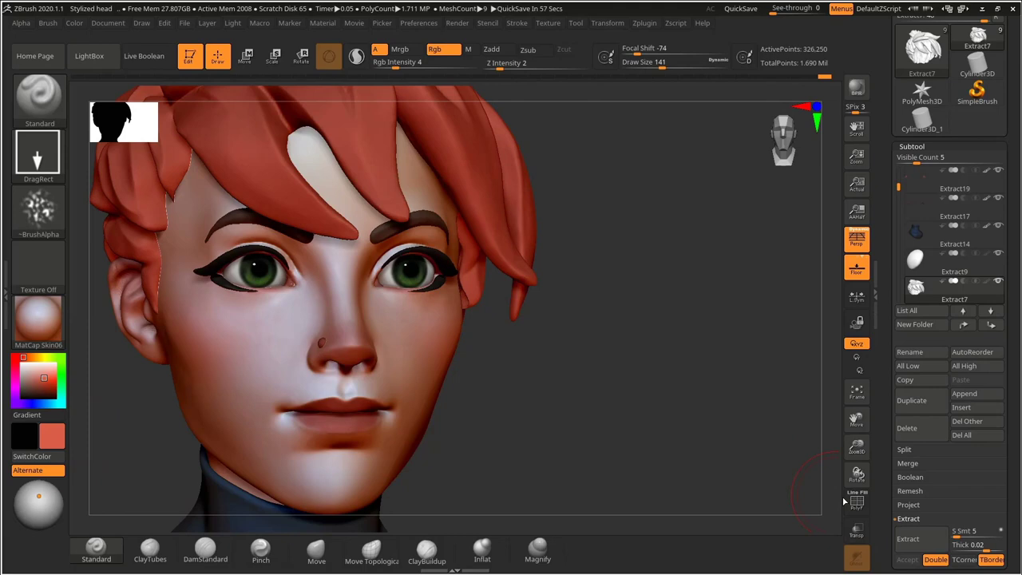
left_click(37, 357)
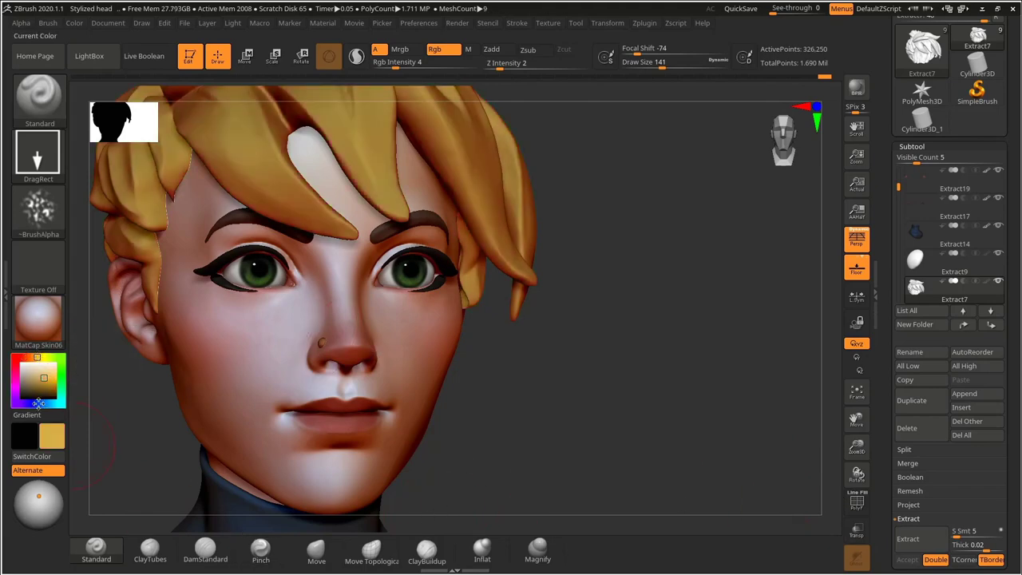
left_click(19, 357)
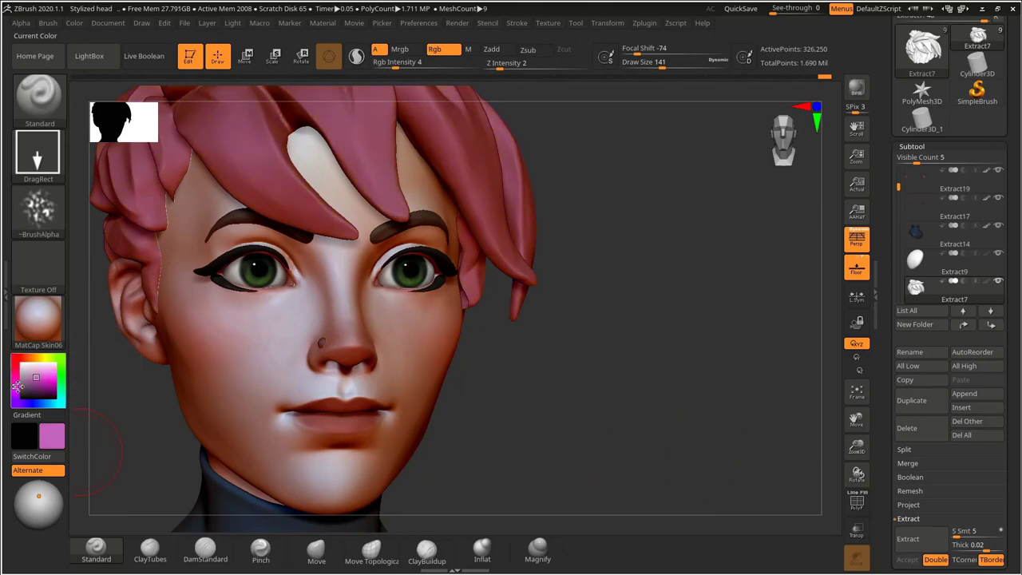
Try further hues on the hair and settle on a muted tan brown.
left_click(33, 404)
left_click(58, 403)
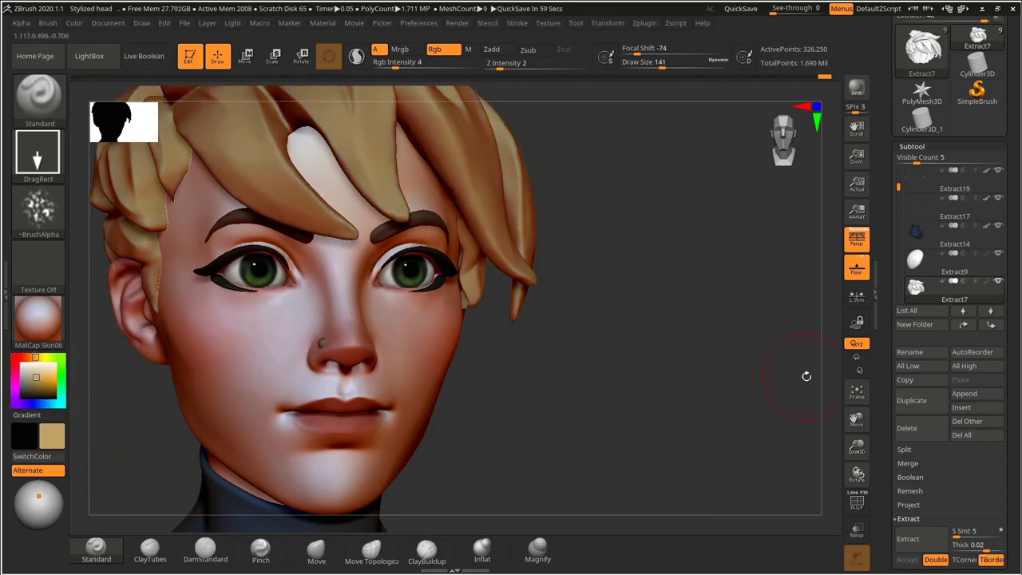
left_click_drag(28, 356, 33, 357)
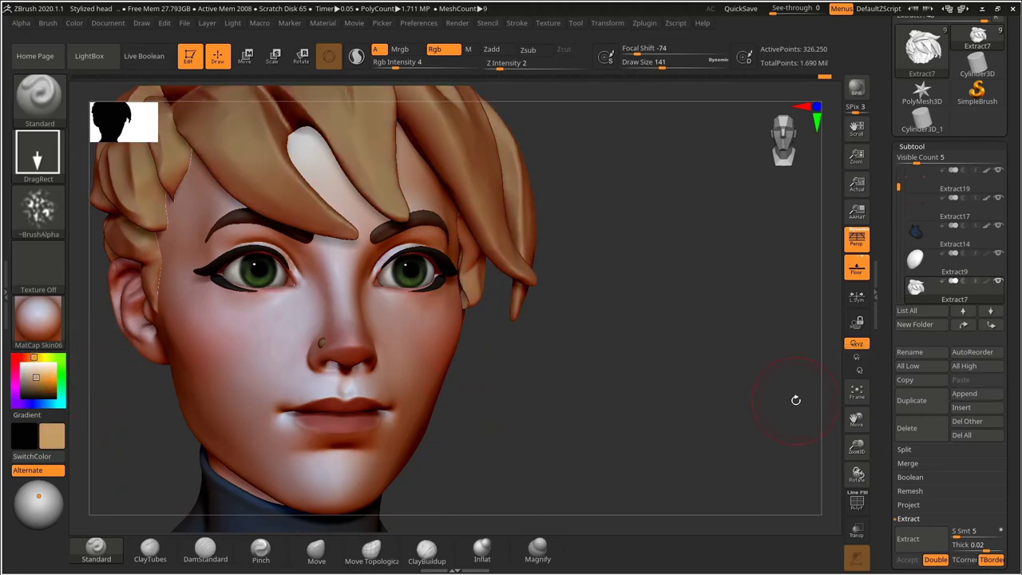
Save the project over the existing file.
key("ctrl+s")
left_click(671, 413)
left_click(544, 295)
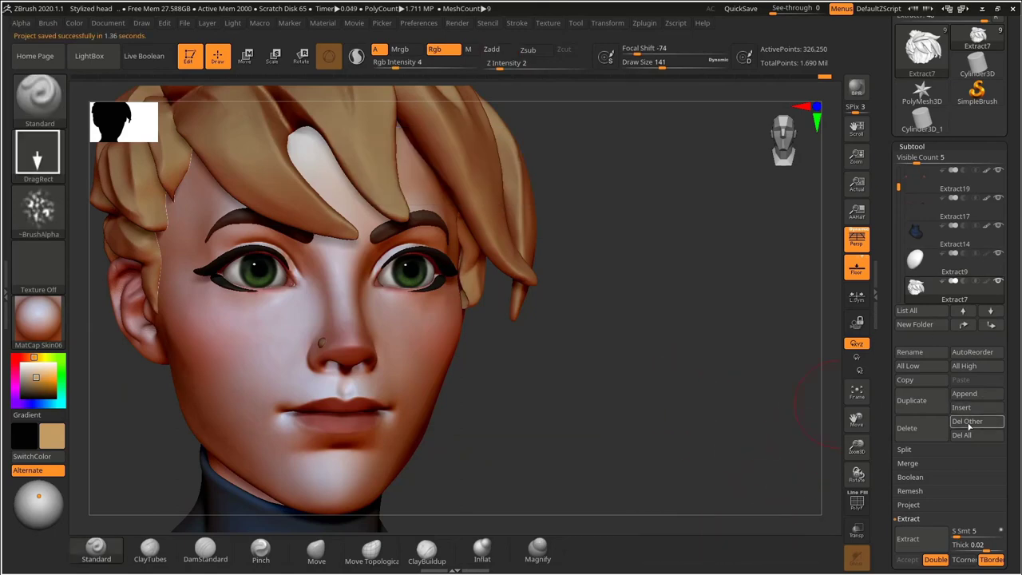
Append a Sphere3D subtool and move it out of the head into the empty space beside the face.
left_click(968, 395)
left_click(468, 389)
left_click(344, 271, "alt")
key("w")
left_click_drag(279, 247, 659, 273)
mouse_move(719, 211)
left_mouse_down()
mouse_move(732, 304)
mouse_move(743, 290)
mouse_move(737, 180)
mouse_move(760, 206)
left_mouse_up()
key("q")
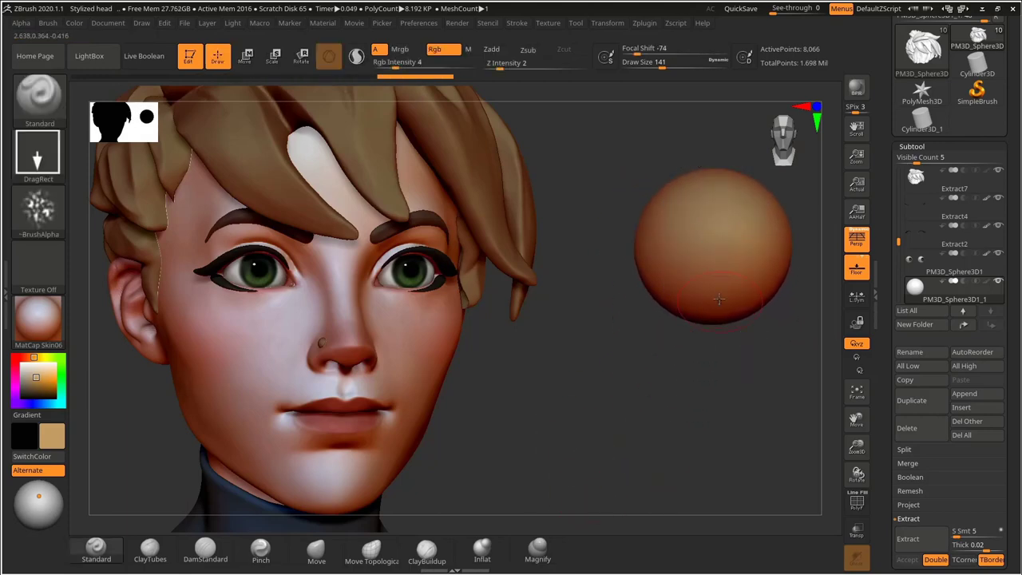
key("w")
left_click_drag(647, 247, 665, 249)
key("q")
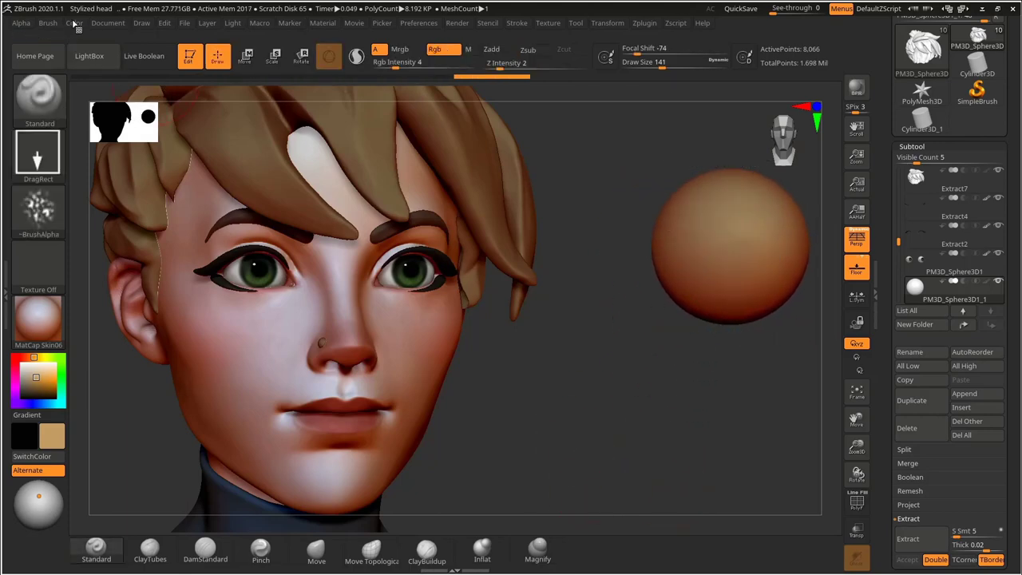
Export the document image to the Desktop as a JPEG named ZBrush Document.
left_click(114, 25)
left_click(181, 102)
left_click(407, 390)
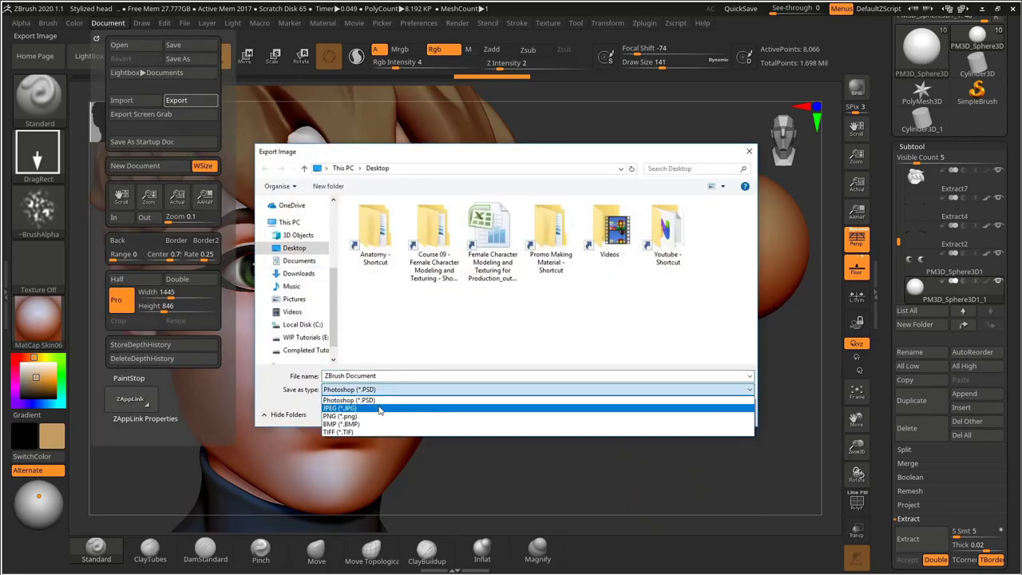
left_click(376, 410)
left_click(667, 413)
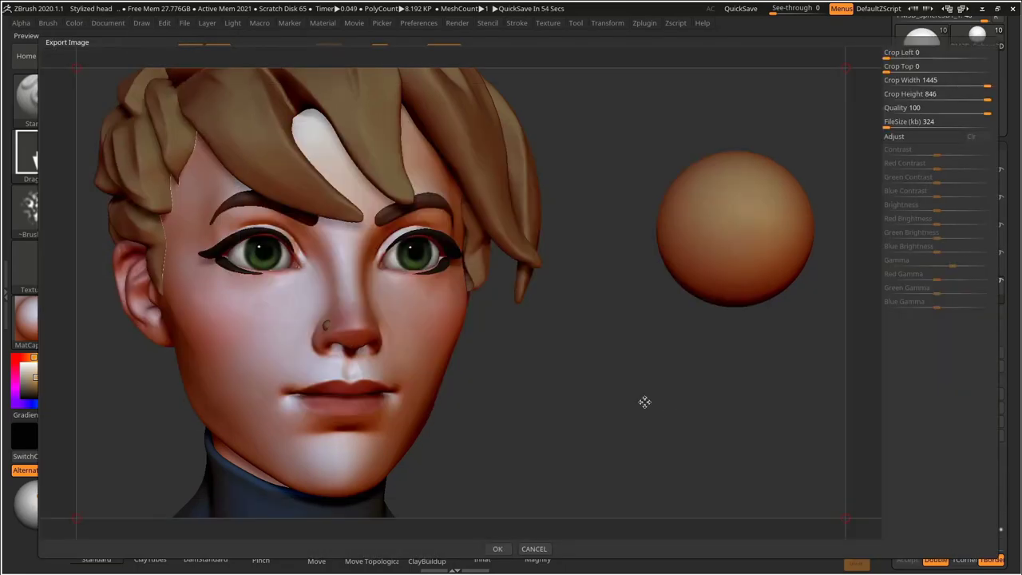